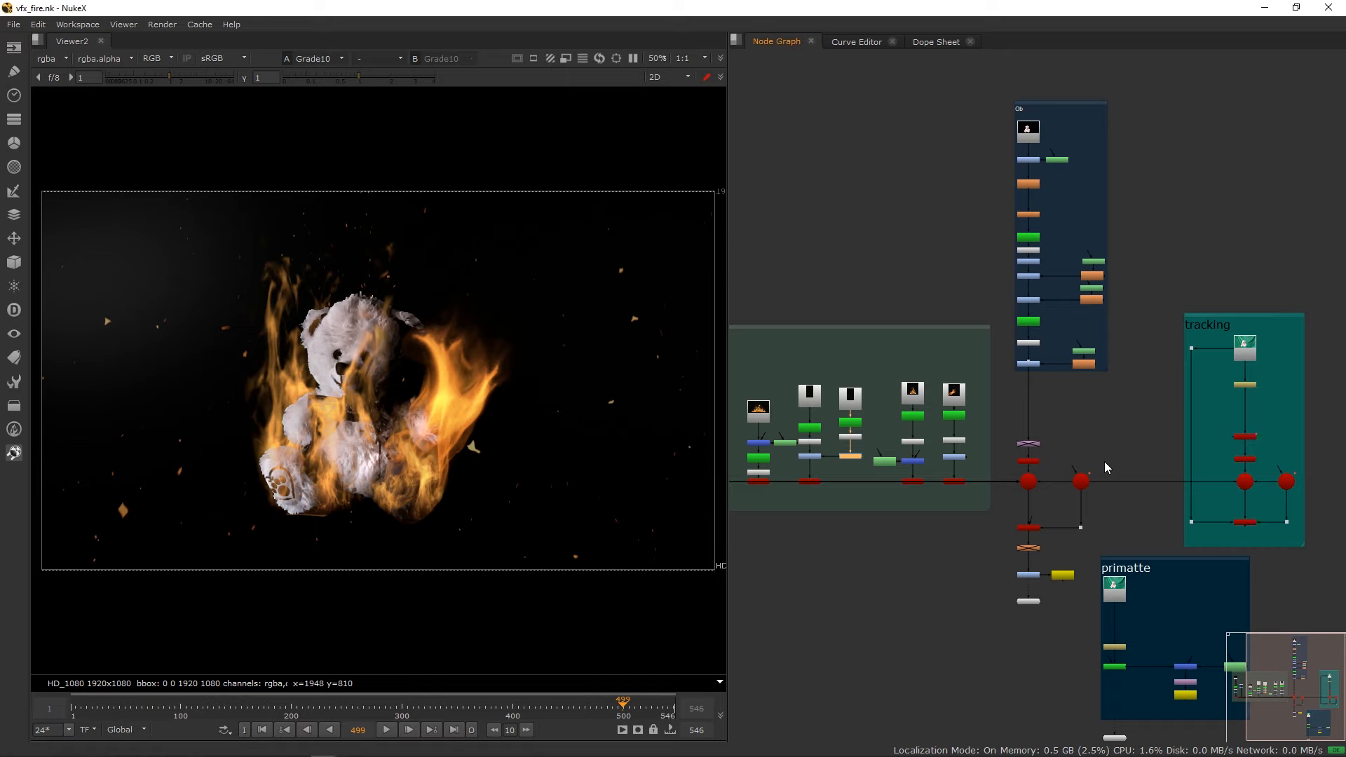
pyautogui.press('space')
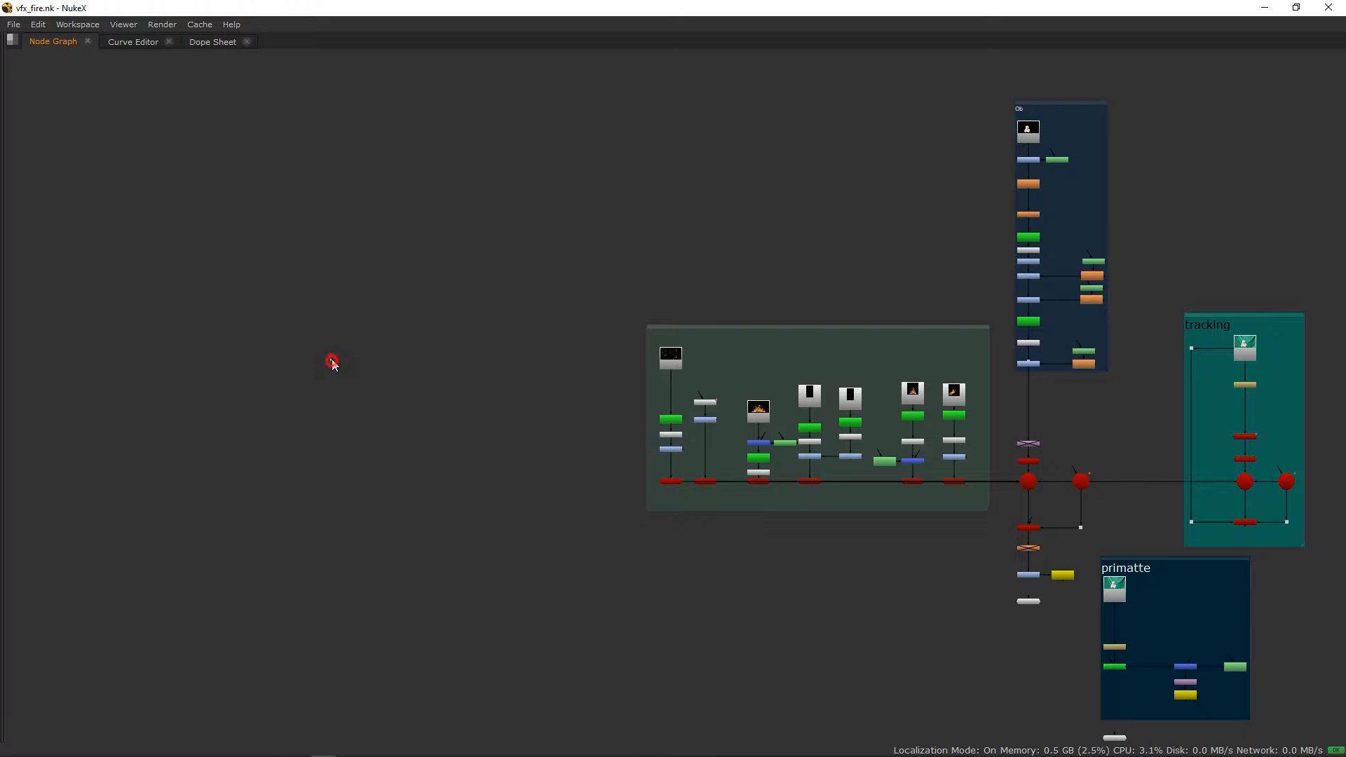
pyautogui.press('space')
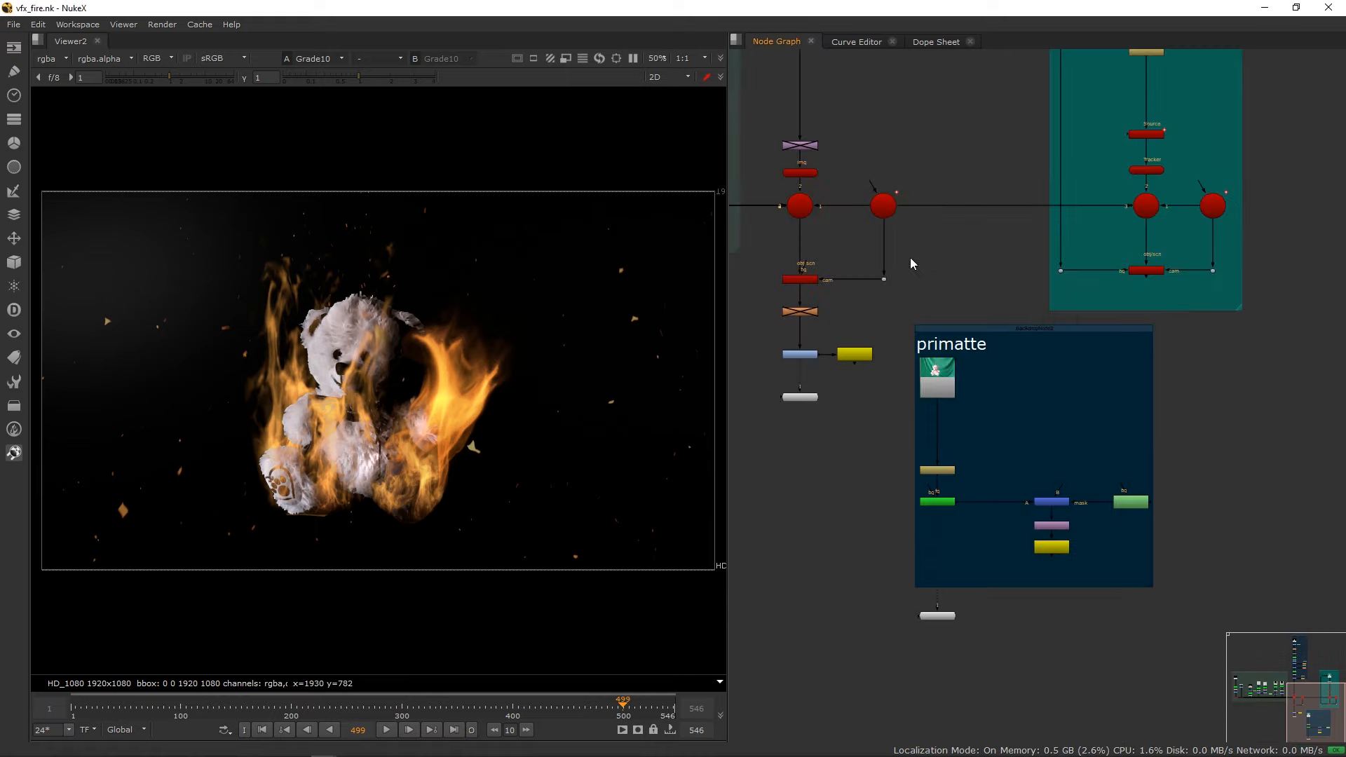
# Duplicate the tracking group's MVI_9979.MOV Read node into an empty area of the node graph.
pyautogui.moveTo(1203, 162); pyautogui.dragTo(1048, 317, button='middle')
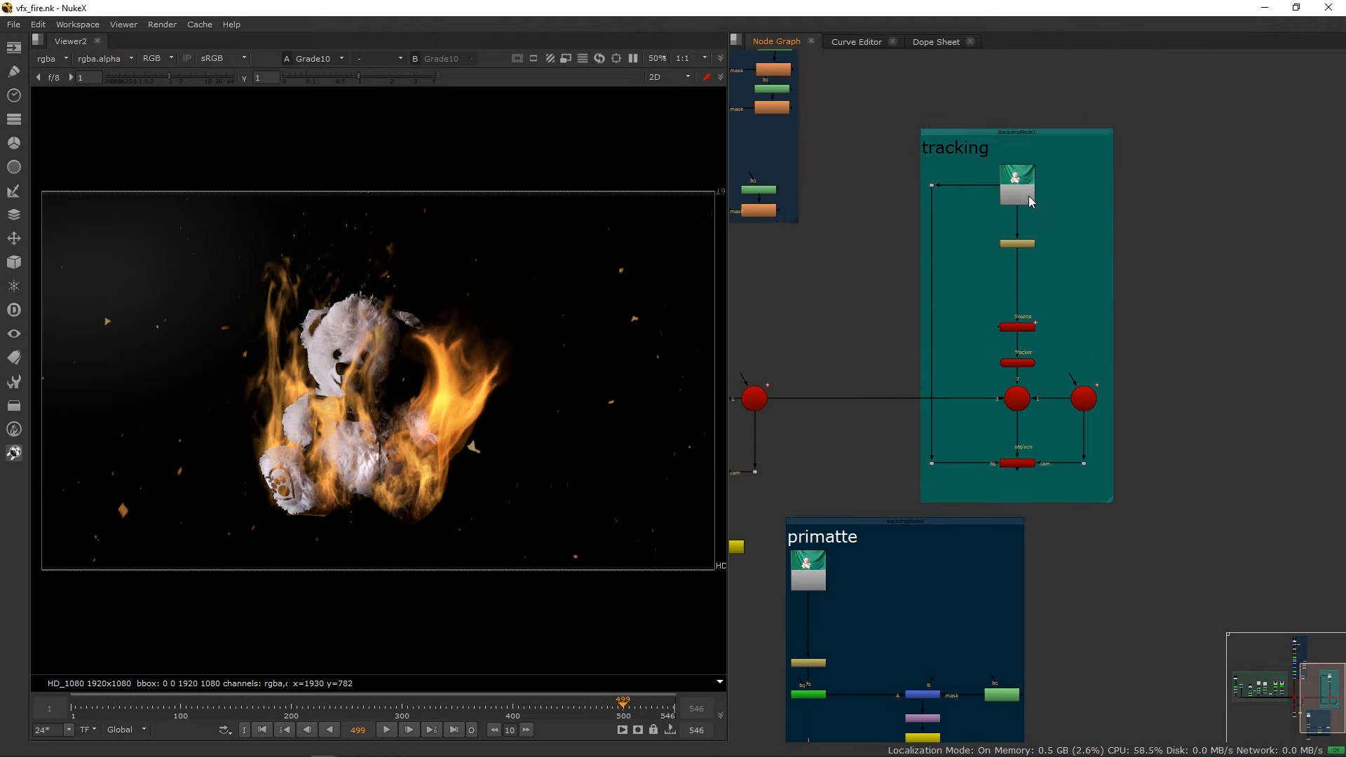
pyautogui.moveTo(1043, 198); pyautogui.dragTo(905, 235, button='middle')
pyautogui.scroll(3, 905, 235)
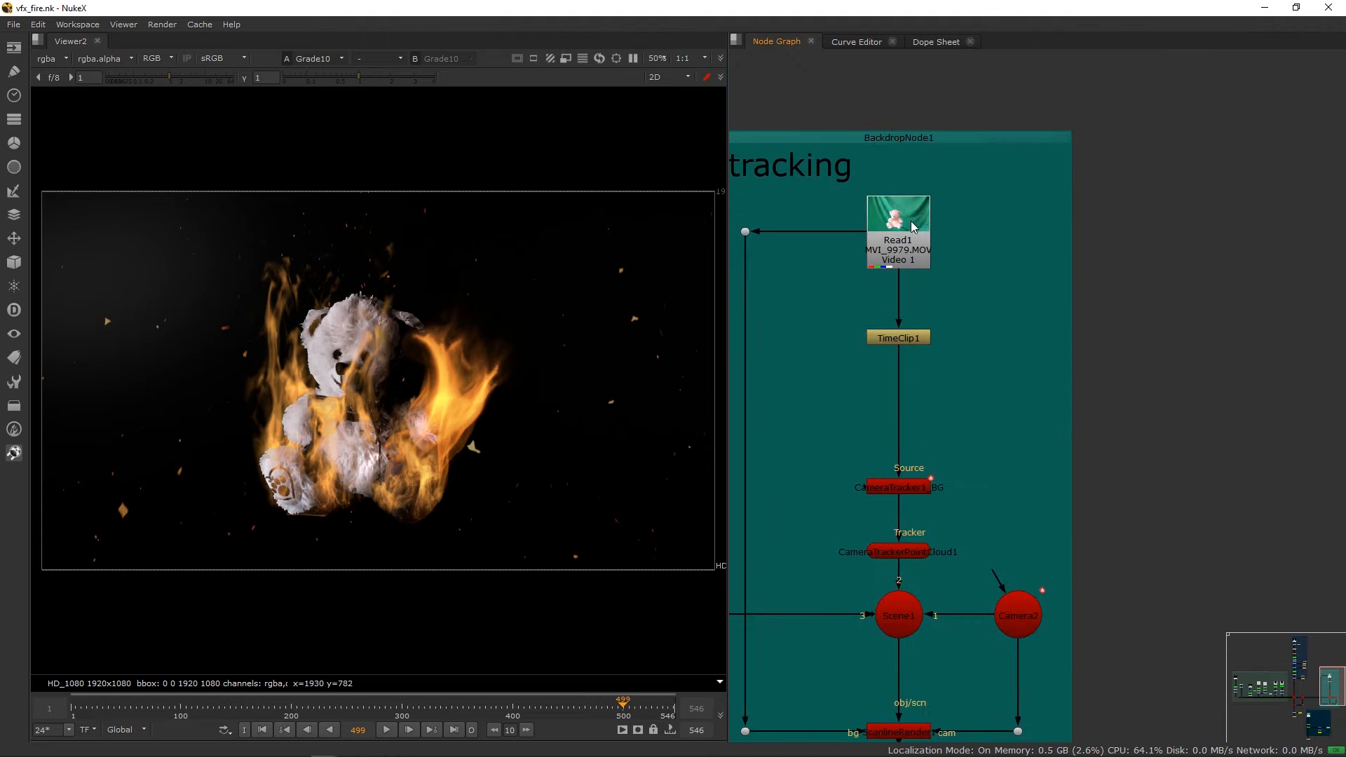
pyautogui.click(914, 226)
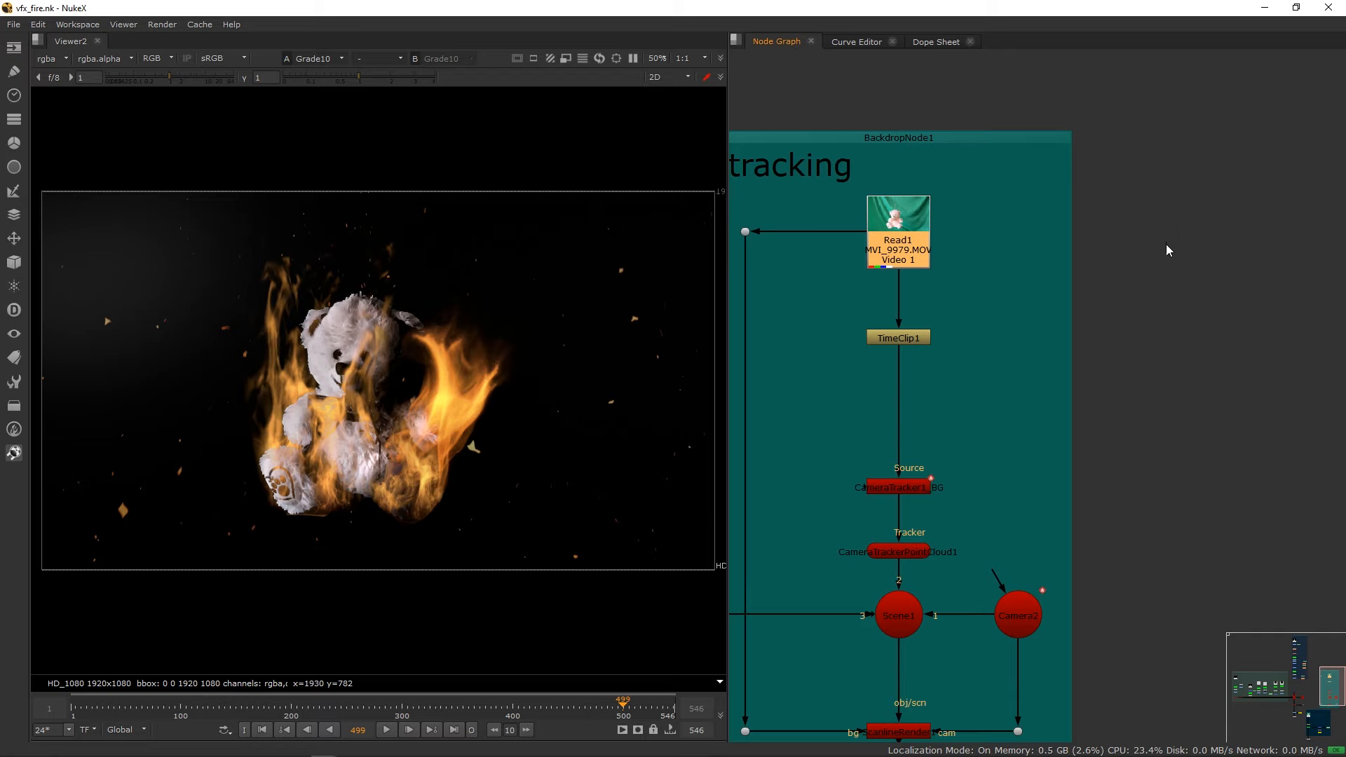
pyautogui.scroll(-4, 1166, 245)
pyautogui.moveTo(1194, 278); pyautogui.dragTo(834, 300, button='middle')
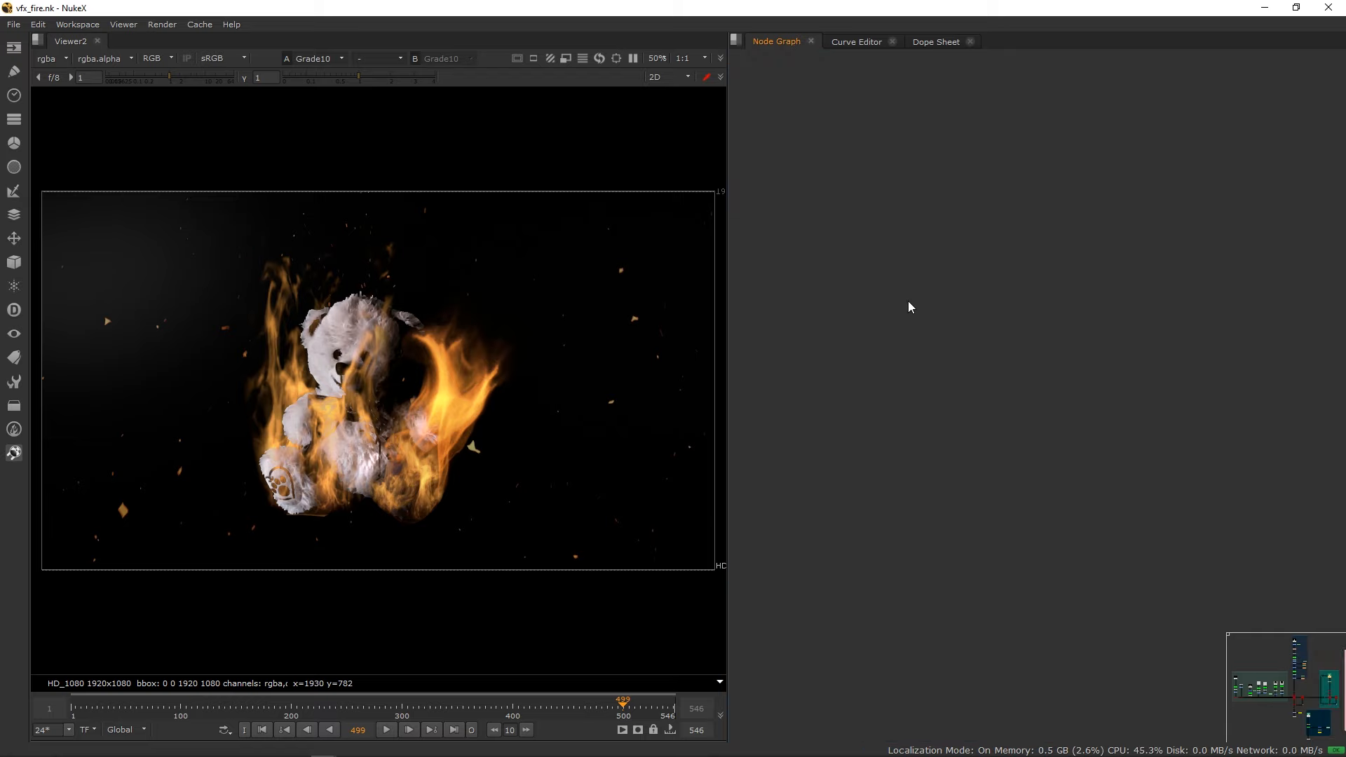
pyautogui.hotkey('ctrl', 'v')
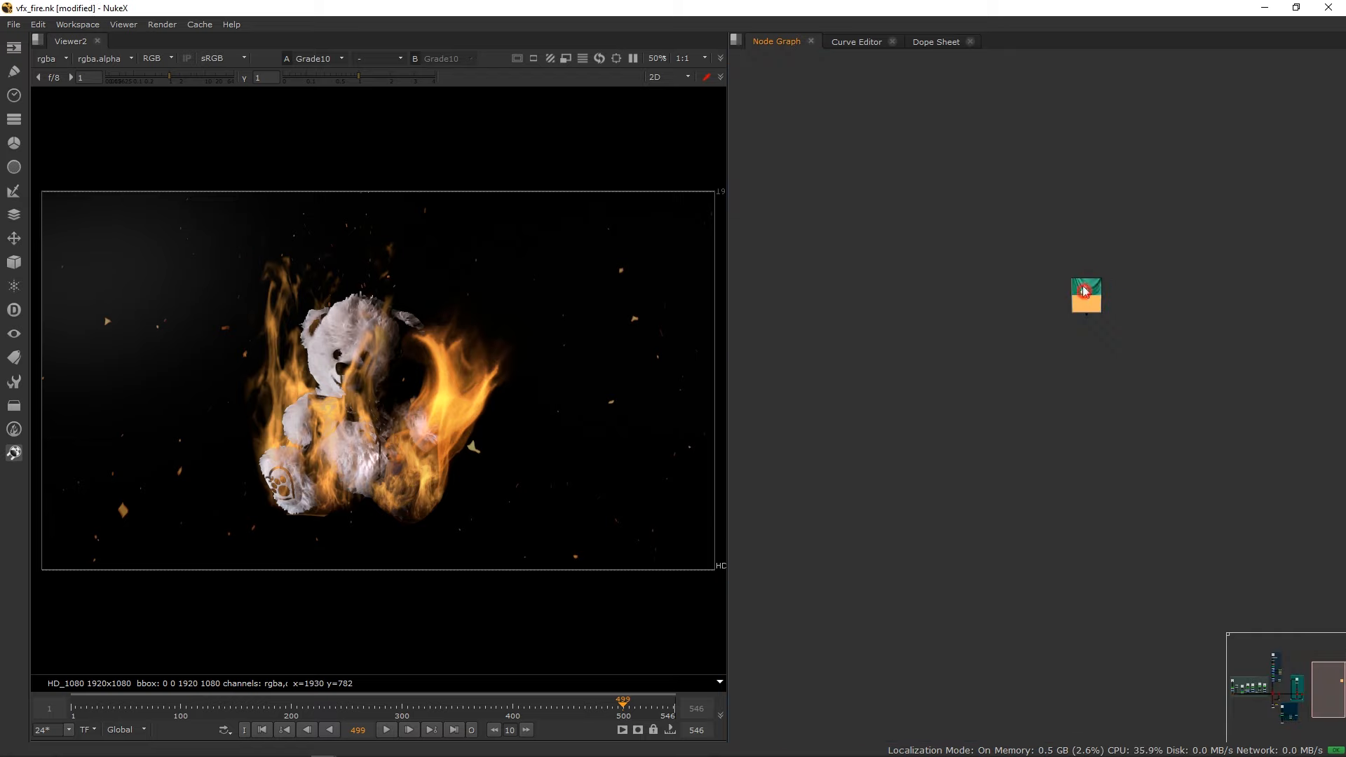
# Display the pasted Read node in the viewer and move the Viewer2 node directly beneath it.
pyautogui.press('1')
pyautogui.click(1051, 316)
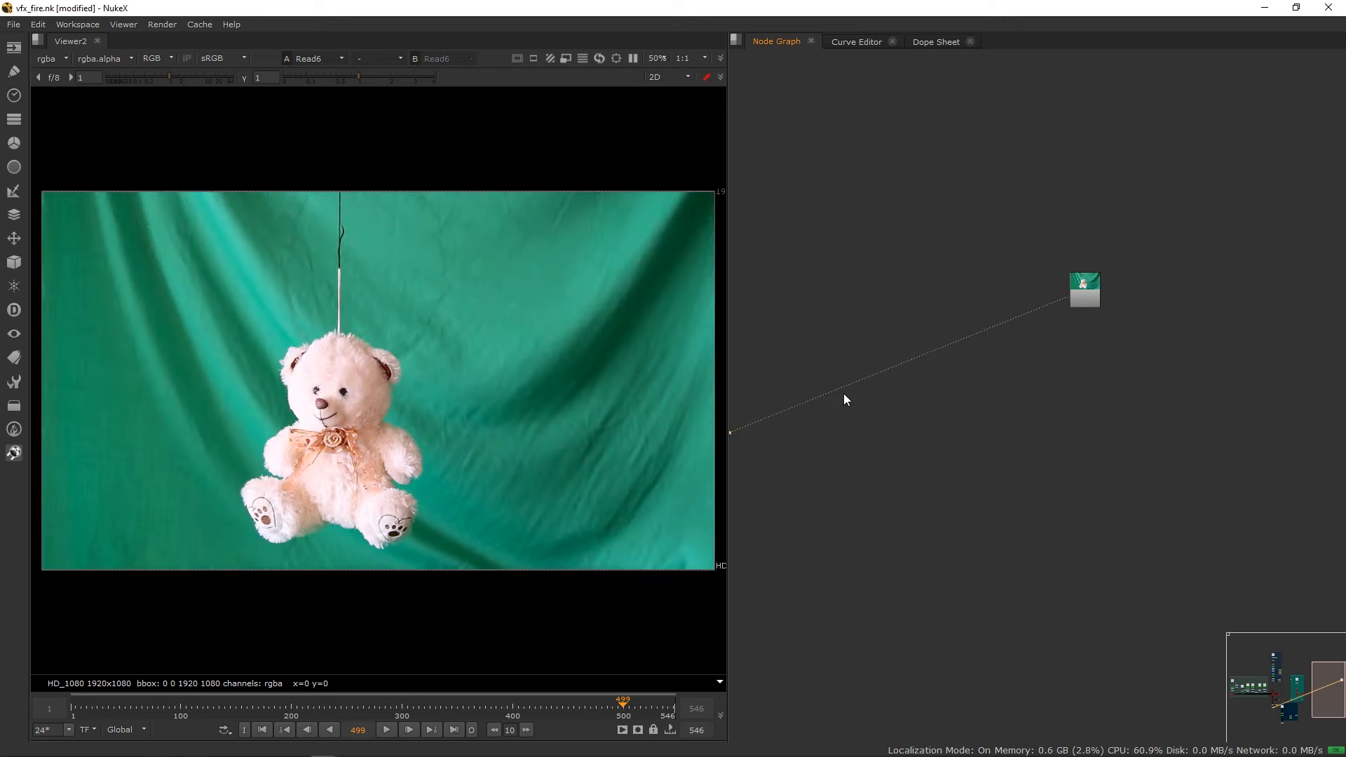
pyautogui.scroll(-5, 844, 393)
pyautogui.moveTo(781, 418); pyautogui.dragTo(983, 366, button='middle')
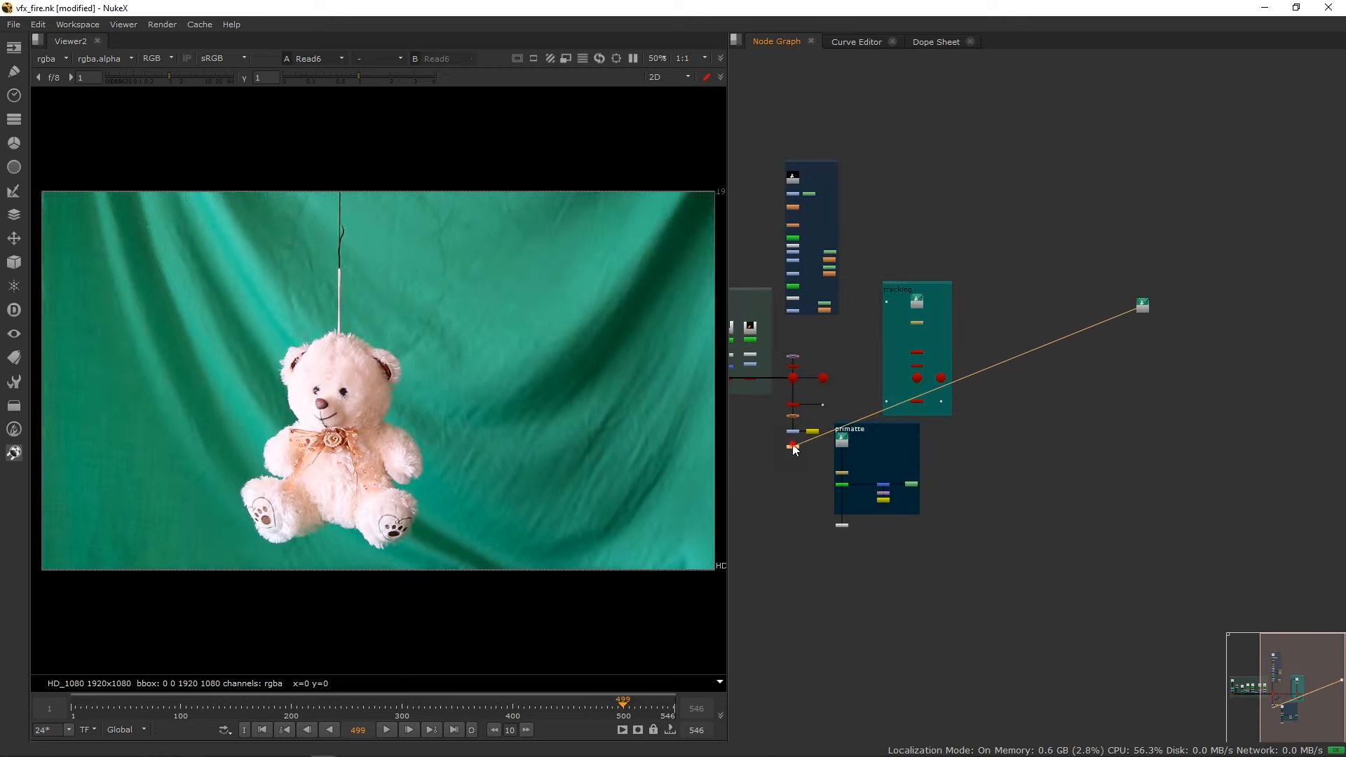
pyautogui.moveTo(793, 444); pyautogui.dragTo(1054, 377)
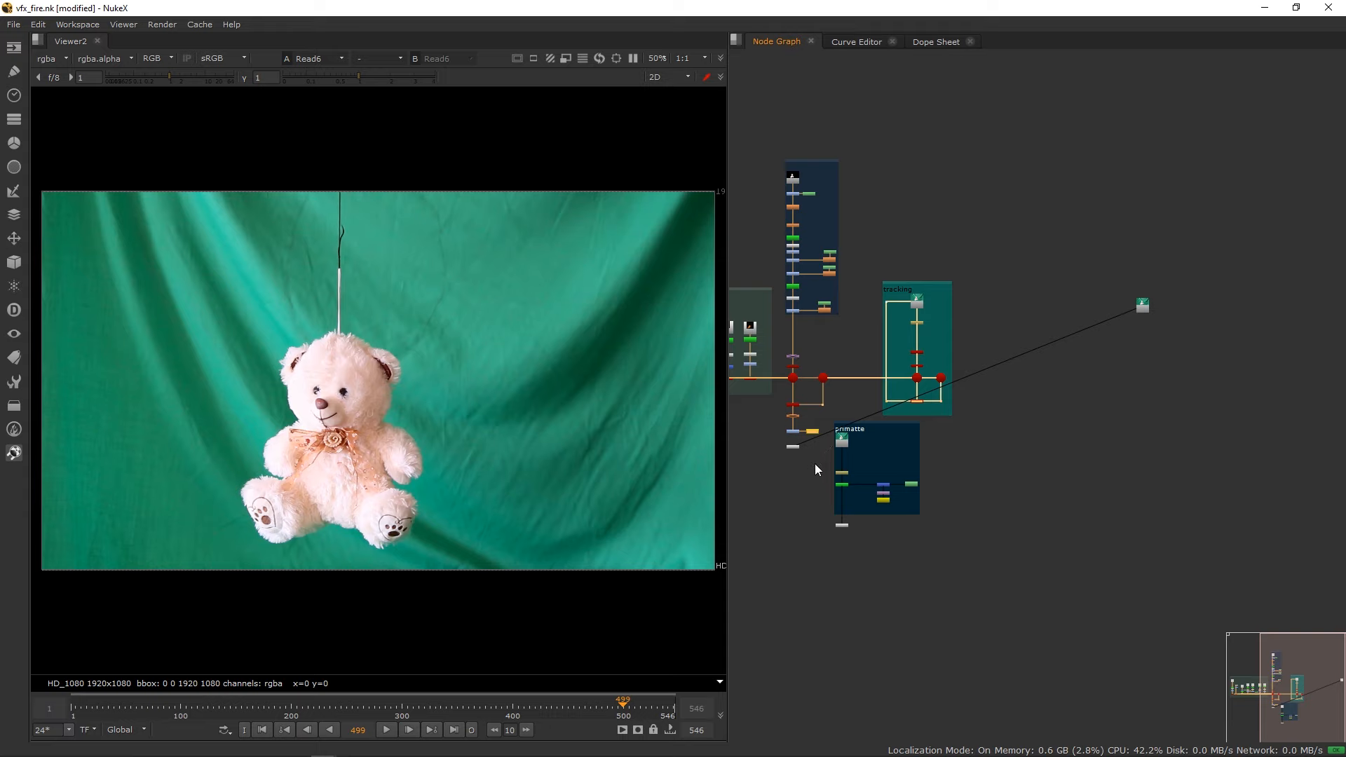
pyautogui.moveTo(793, 446); pyautogui.dragTo(1145, 339)
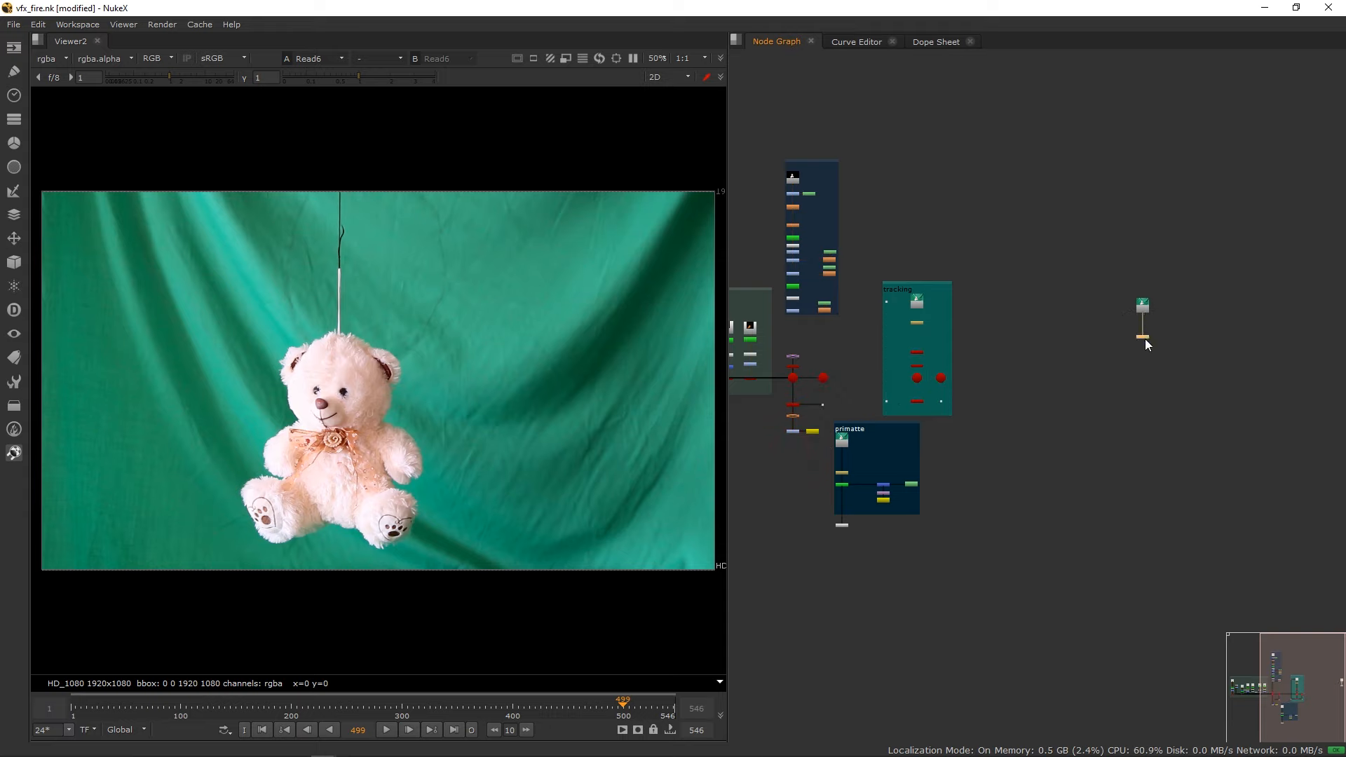
pyautogui.keyDown('alt'); pyautogui.moveTo(1133, 305); pyautogui.dragTo(980, 261, button='middle'); pyautogui.keyUp('alt')
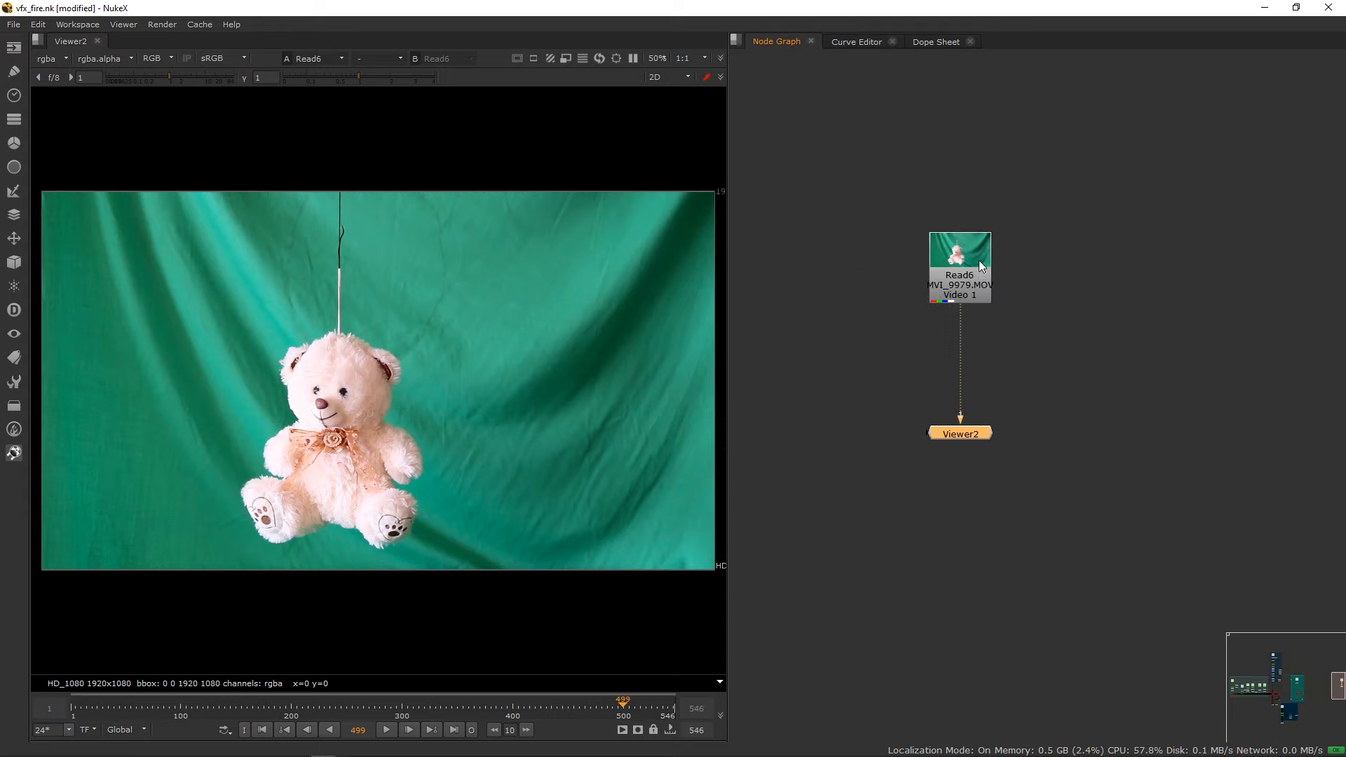
pyautogui.moveTo(980, 265); pyautogui.dragTo(948, 231)
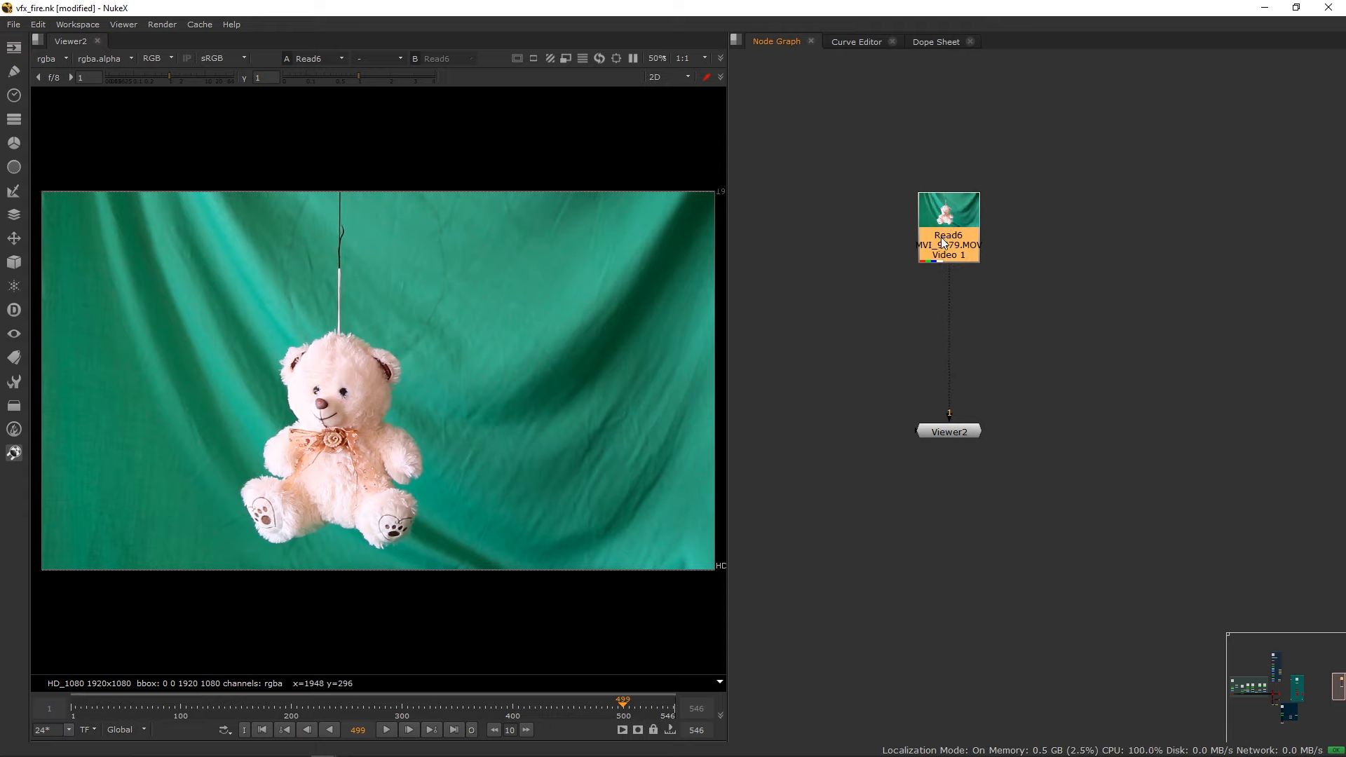
# Scrub the green-screen teddy clip to frame 500 and move its Read node slightly higher.
pyautogui.moveTo(85, 704); pyautogui.dragTo(624, 713)
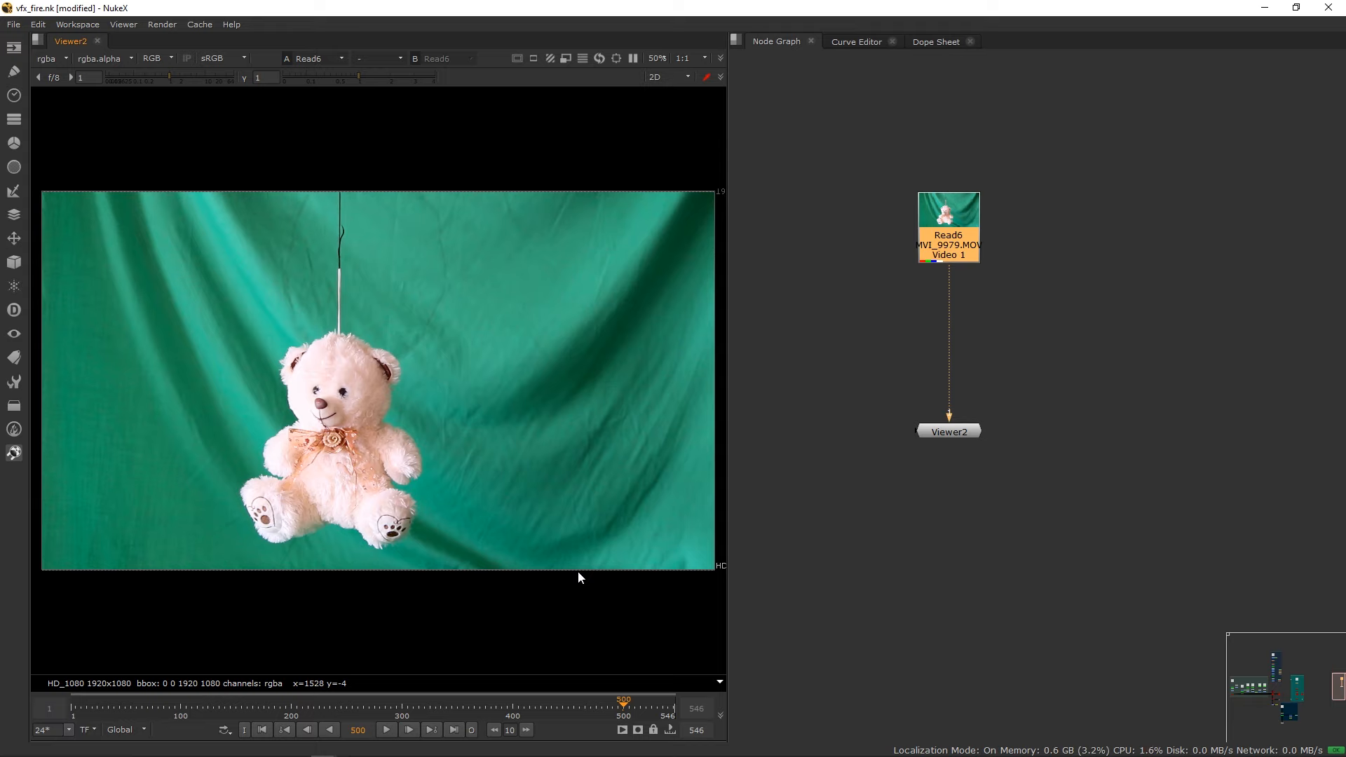
pyautogui.moveTo(943, 232); pyautogui.dragTo(942, 200)
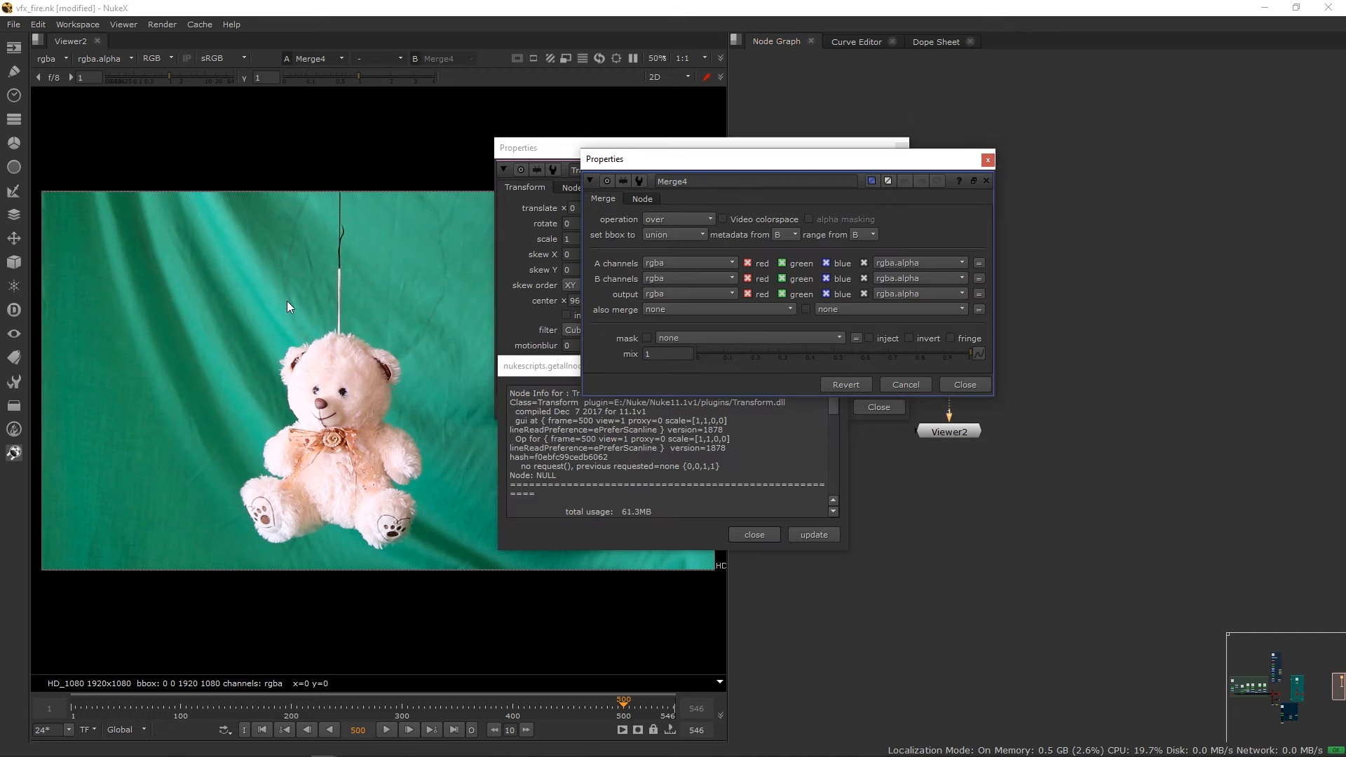
# Close the open properties and node info windows and delete the stray Transform1 and Merge4 nodes.
pyautogui.click(988, 160)
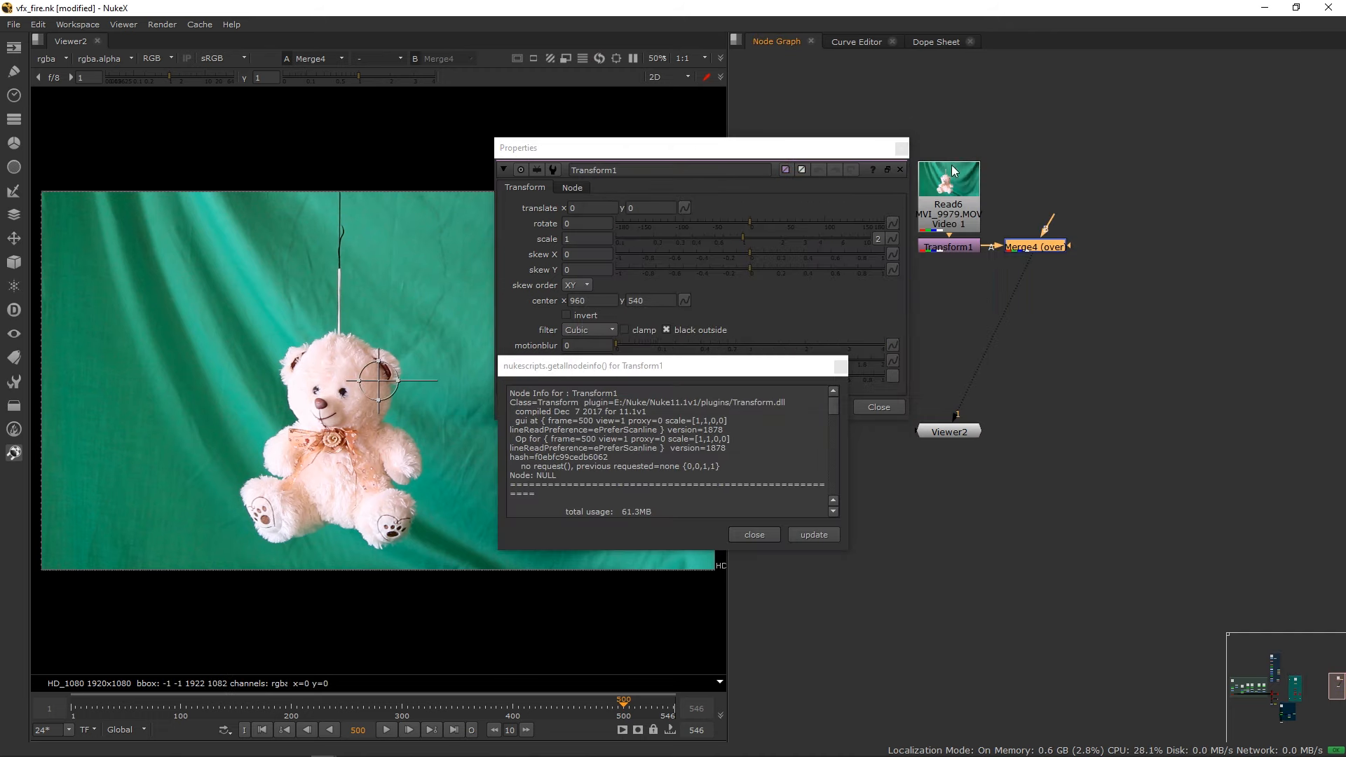
pyautogui.click(906, 149)
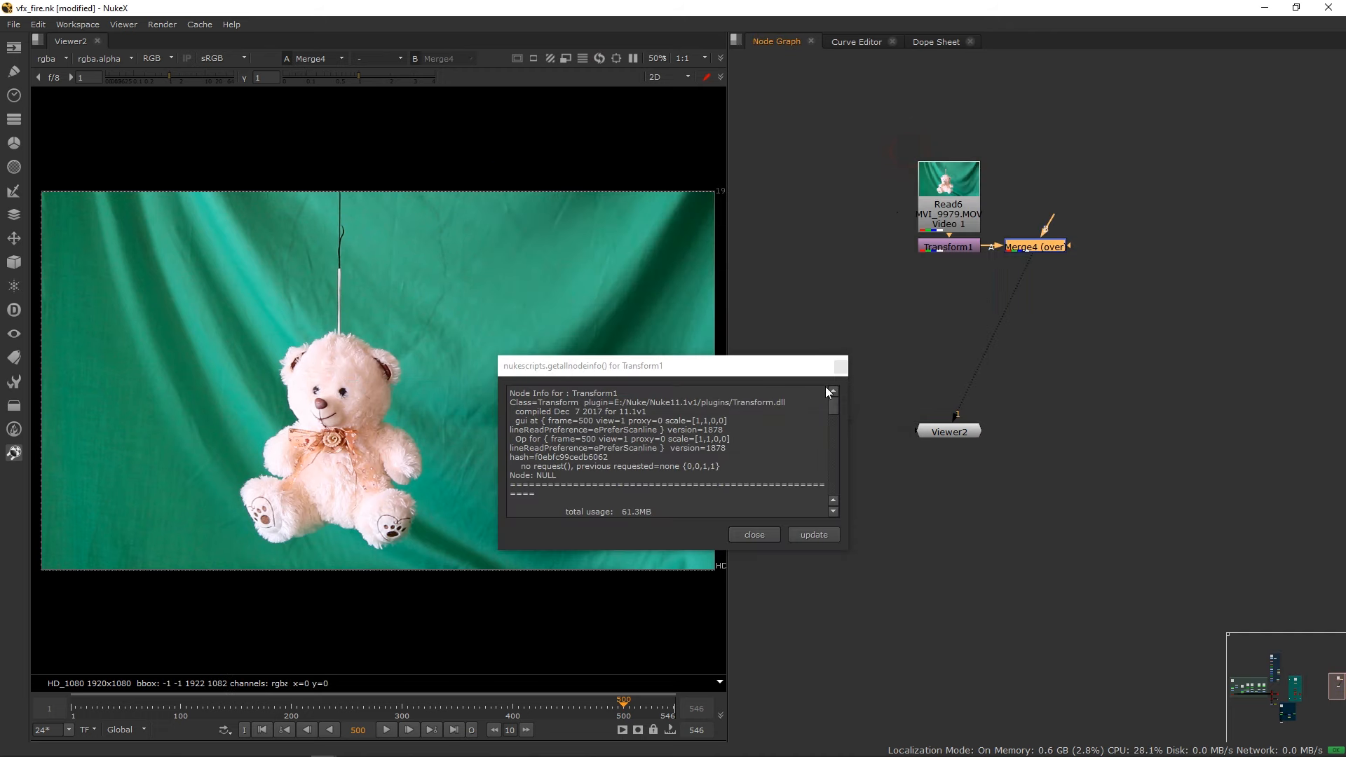
pyautogui.click(755, 535)
pyautogui.moveTo(1028, 250); pyautogui.dragTo(889, 225)
pyautogui.press('Delete')
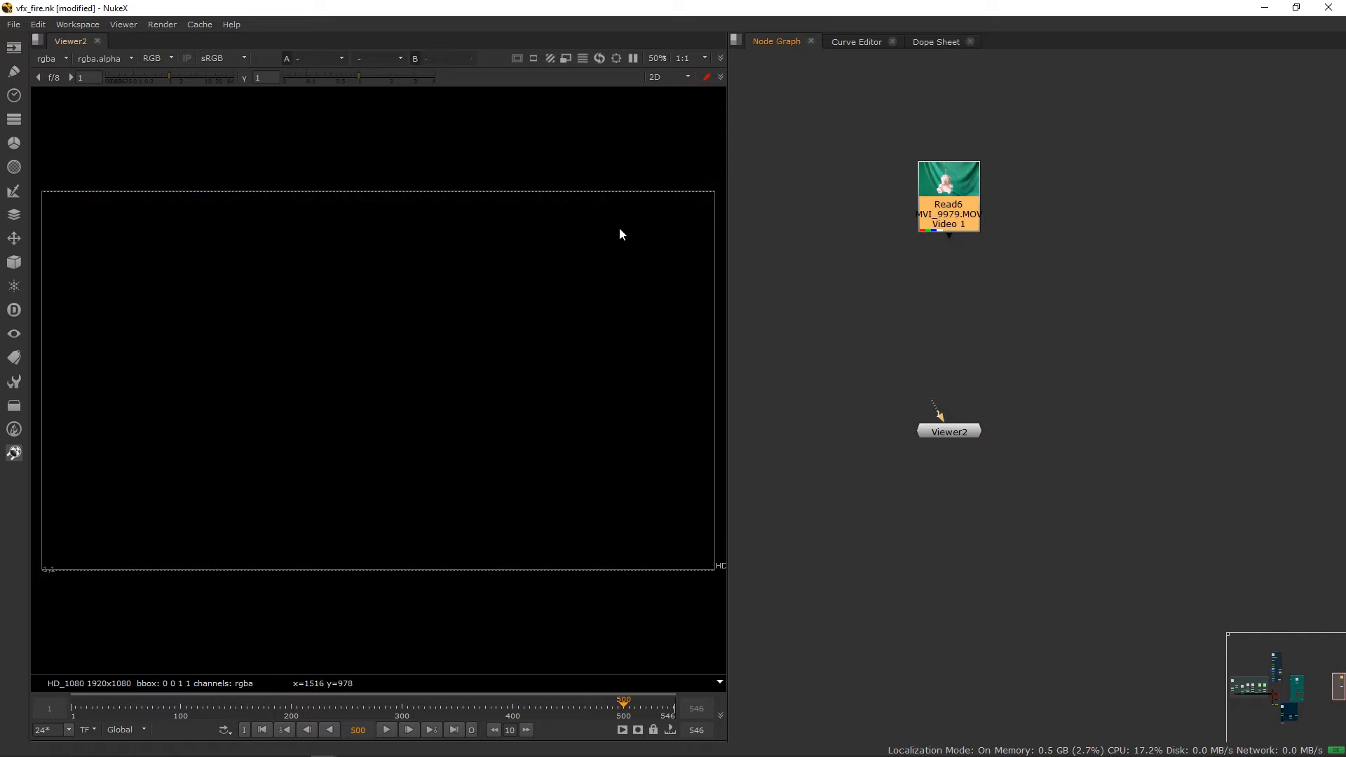
# Add a TimeClip node and connect it between the Read6 node and Viewer2.
pyautogui.click(806, 301)
pyautogui.press('Tab')
pyautogui.write('tim')
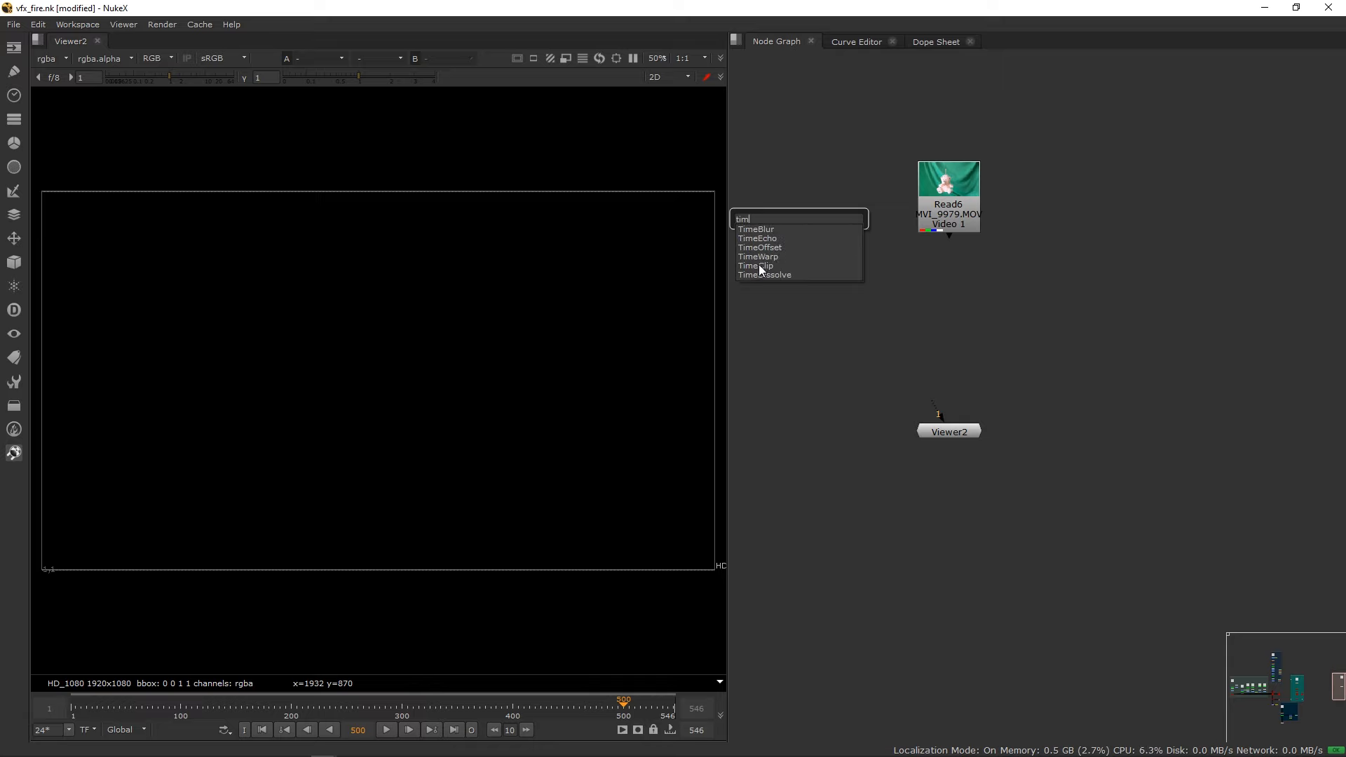
pyautogui.click(761, 266)
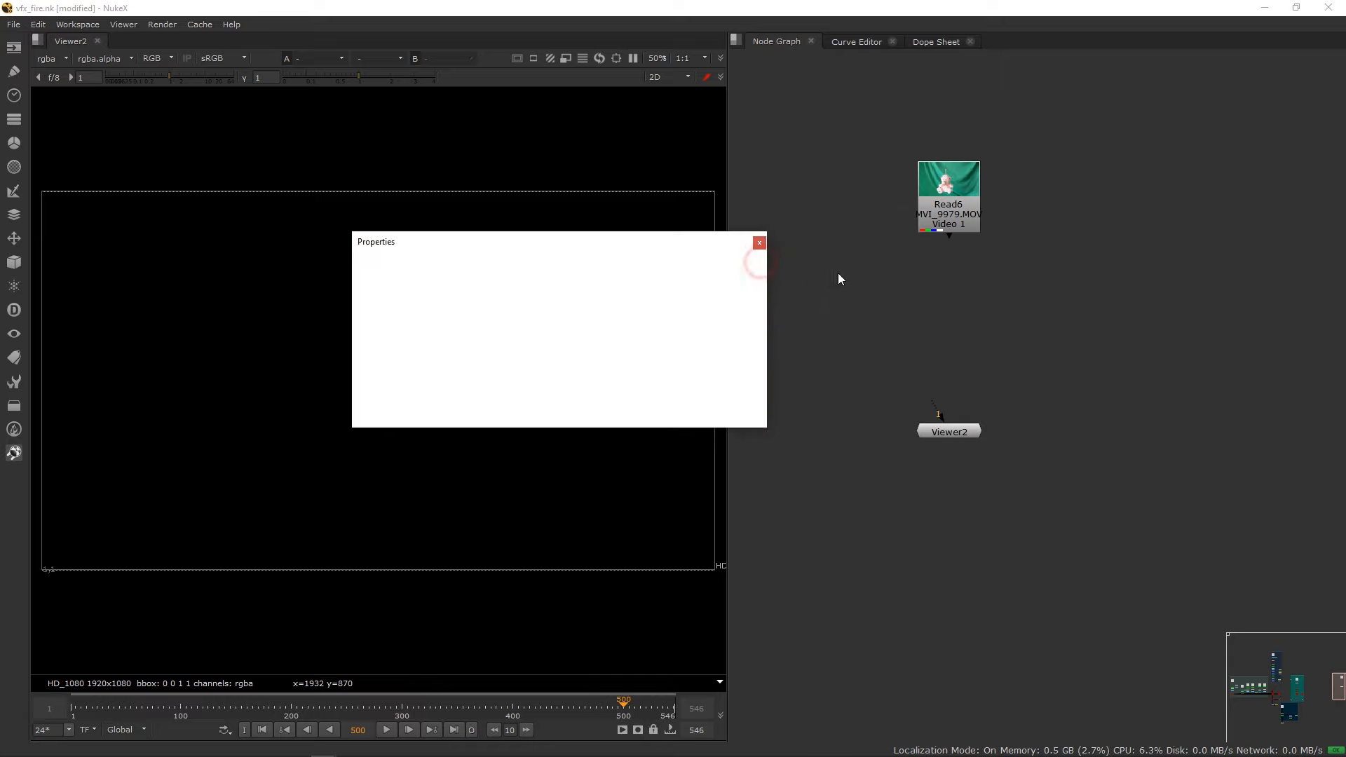
pyautogui.moveTo(831, 305); pyautogui.dragTo(964, 200)
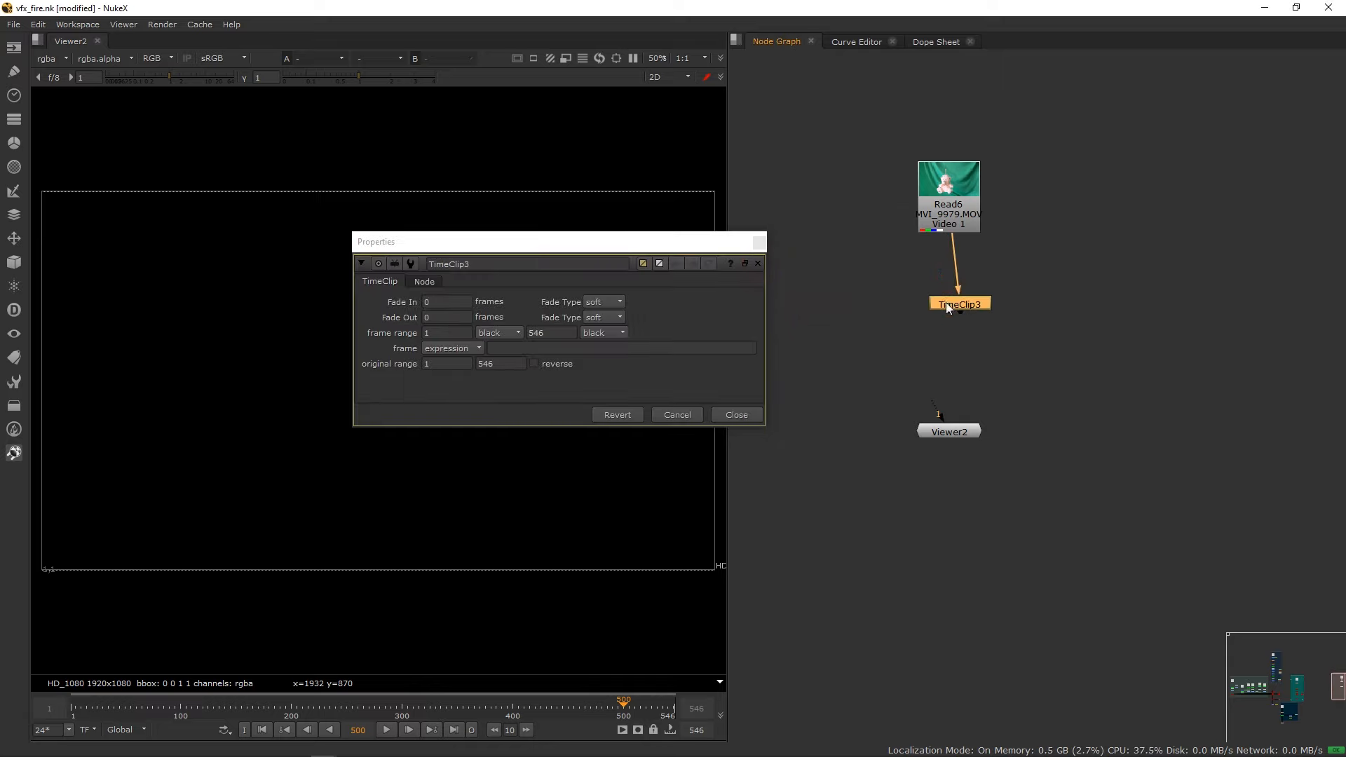
pyautogui.moveTo(951, 307); pyautogui.dragTo(949, 426)
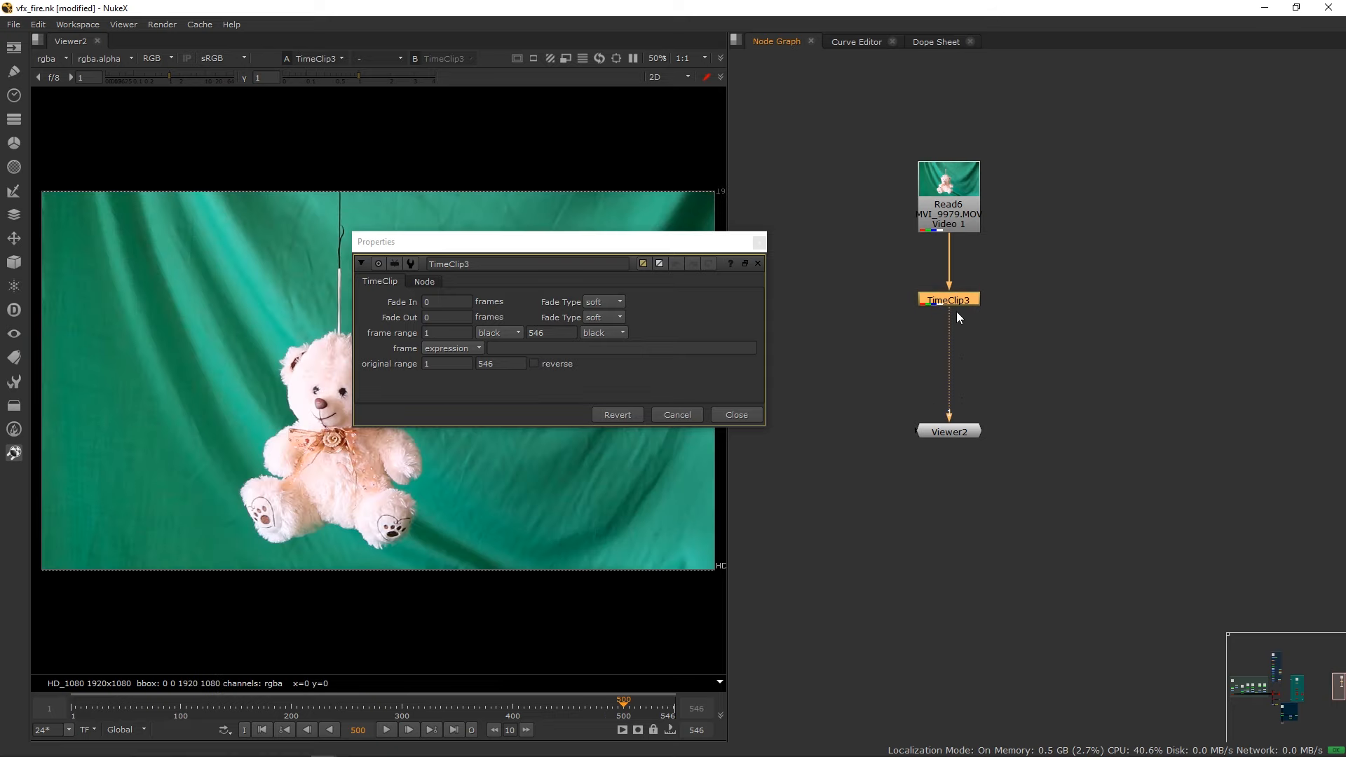
# Set the TimeClip's original range to 300–500 and close its properties.
pyautogui.click(464, 247)
pyautogui.moveTo(479, 247); pyautogui.dragTo(892, 130)
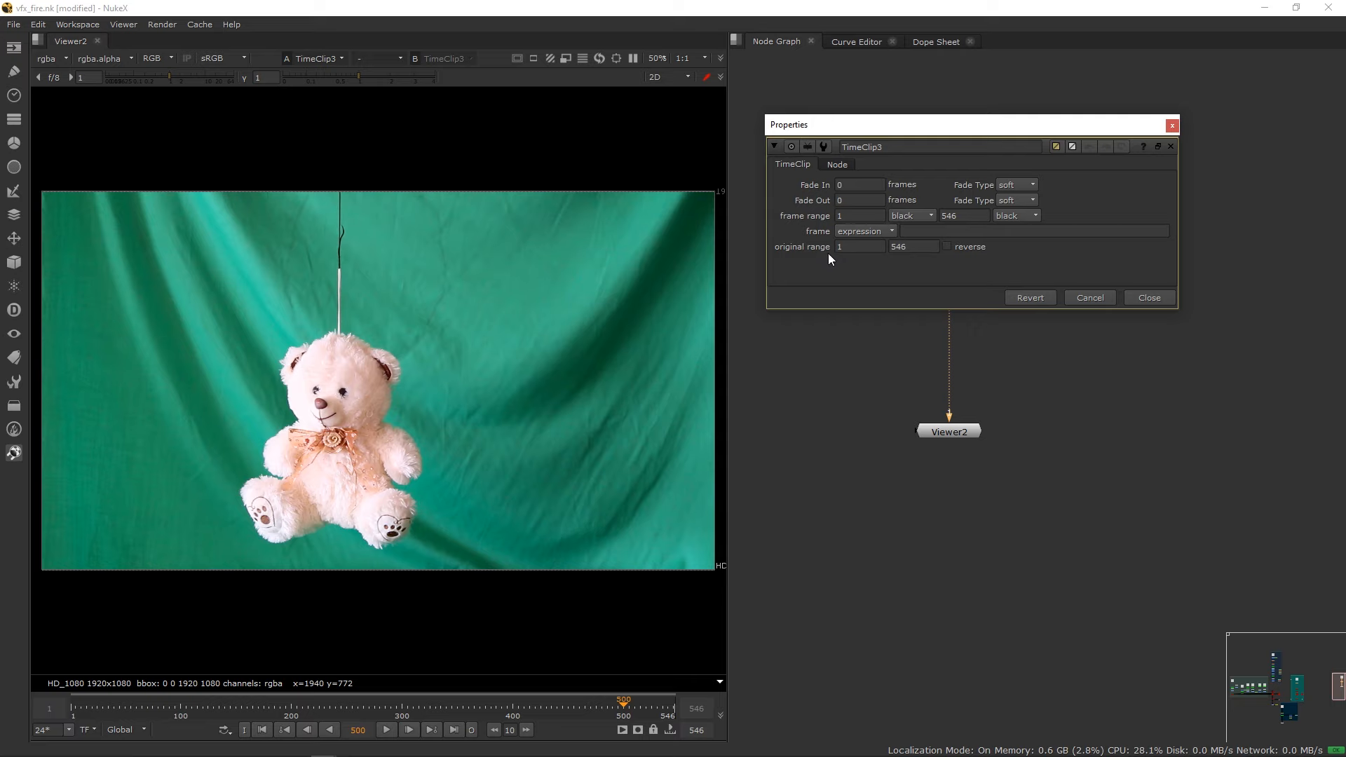
pyautogui.click(848, 249)
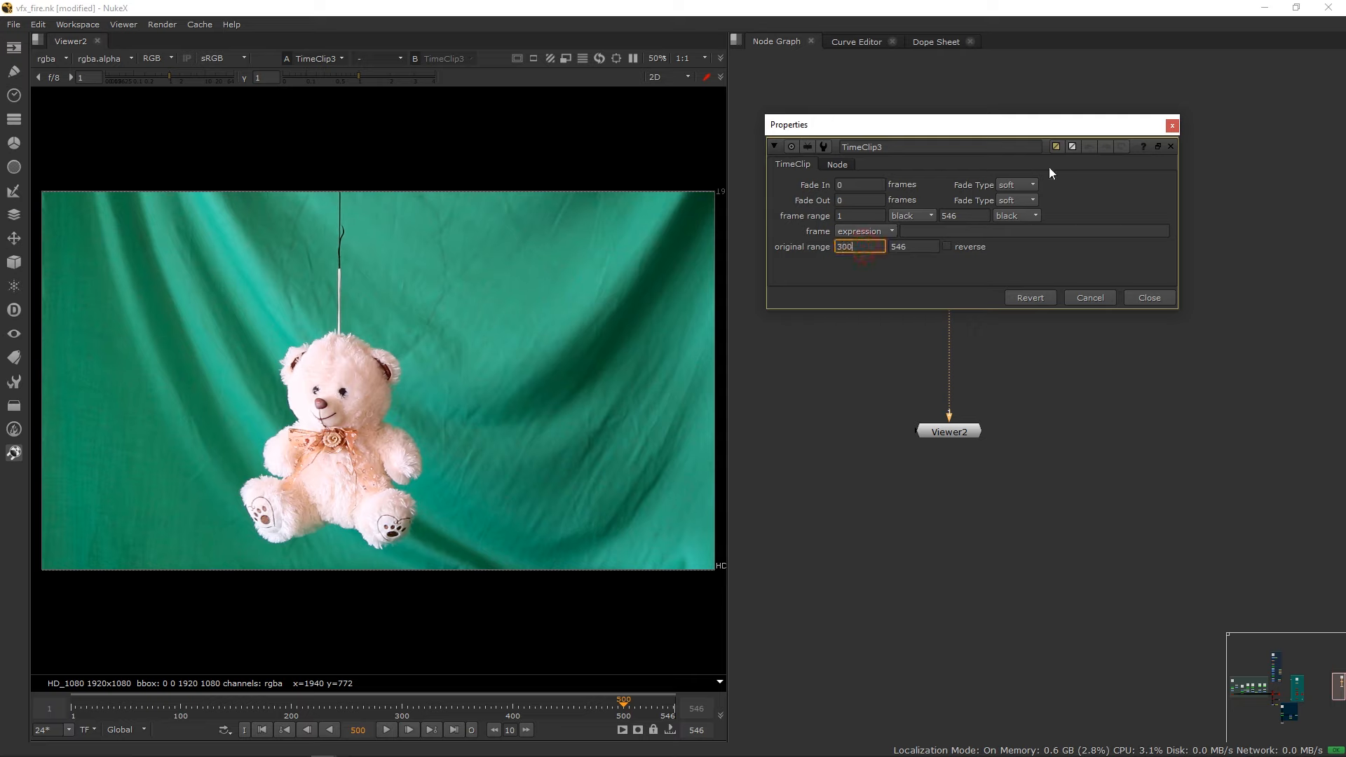
pyautogui.click(919, 247)
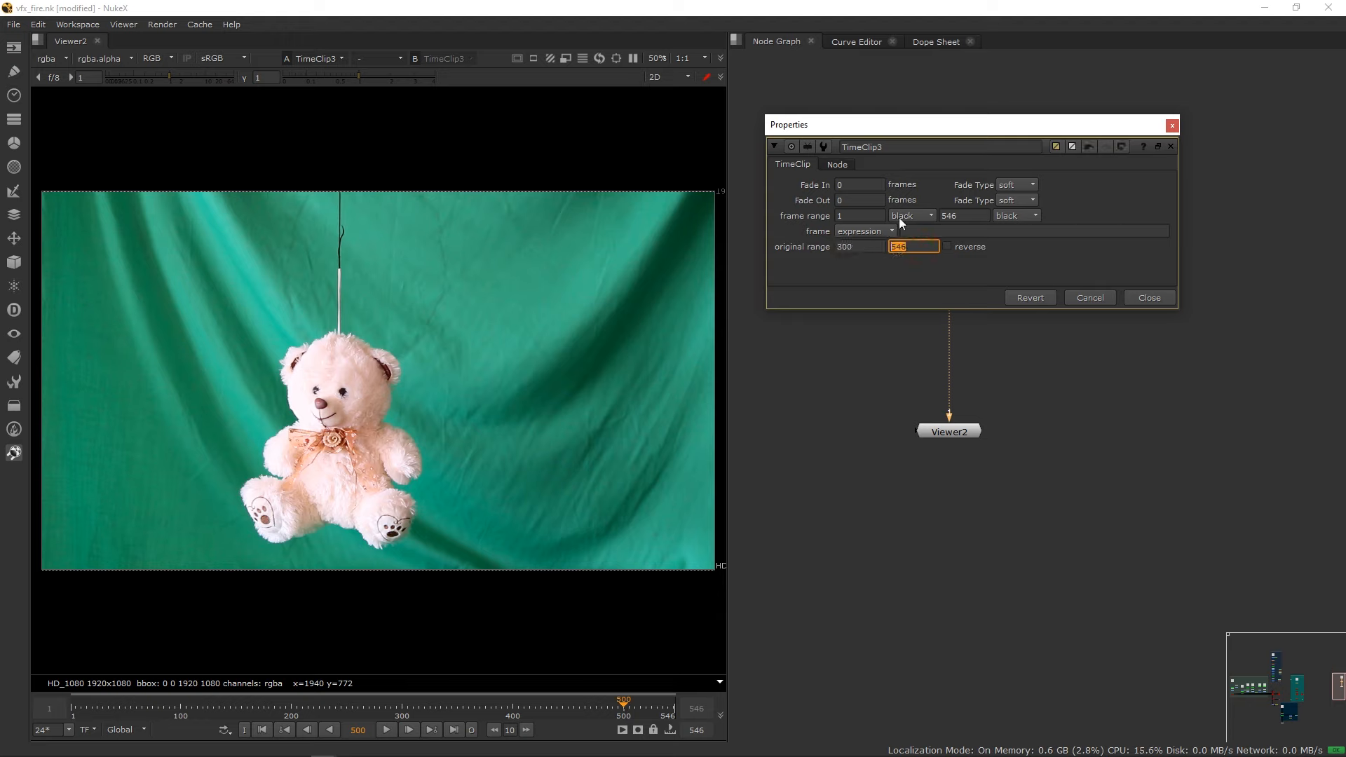
pyautogui.write('500')
pyautogui.click(1142, 297)
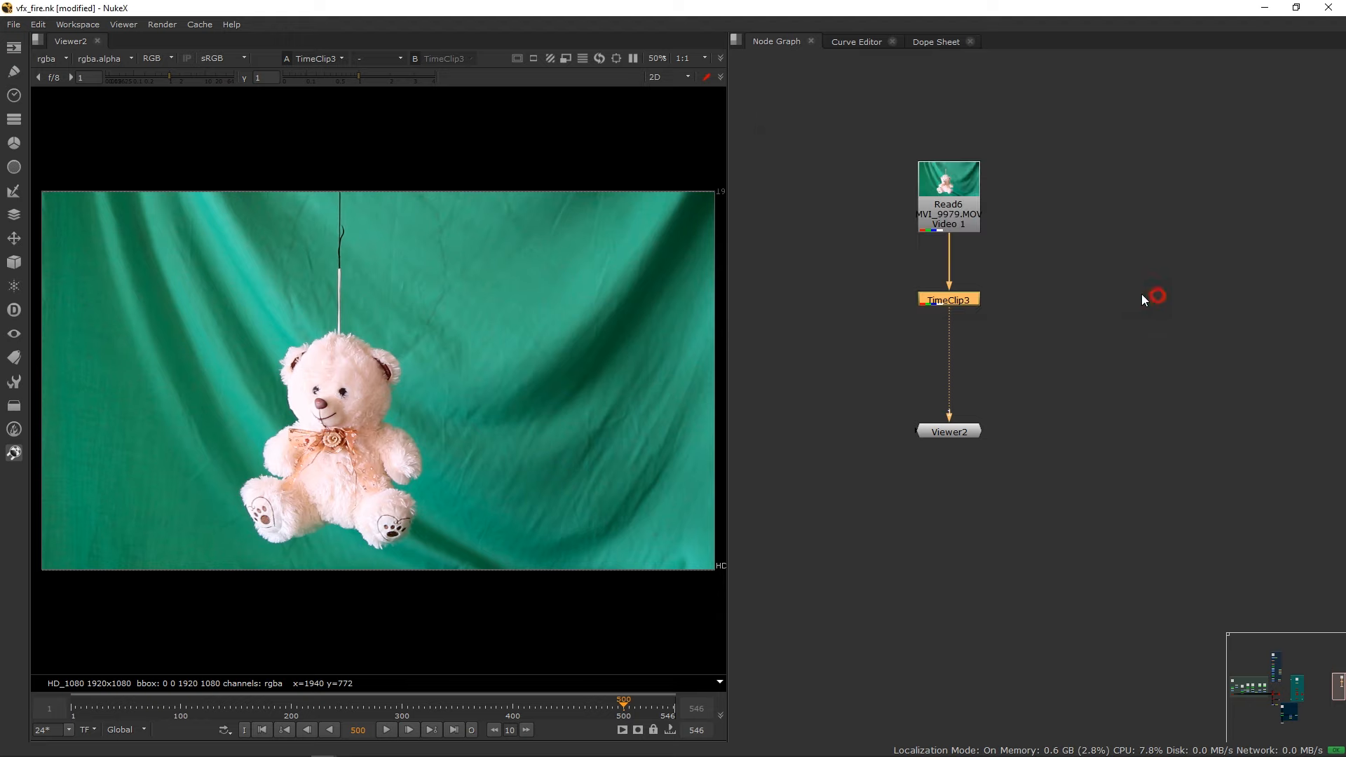
# Space the Read node further above the TimeClip and scrub the clip through to frame 500.
pyautogui.click(974, 203)
pyautogui.click(935, 431)
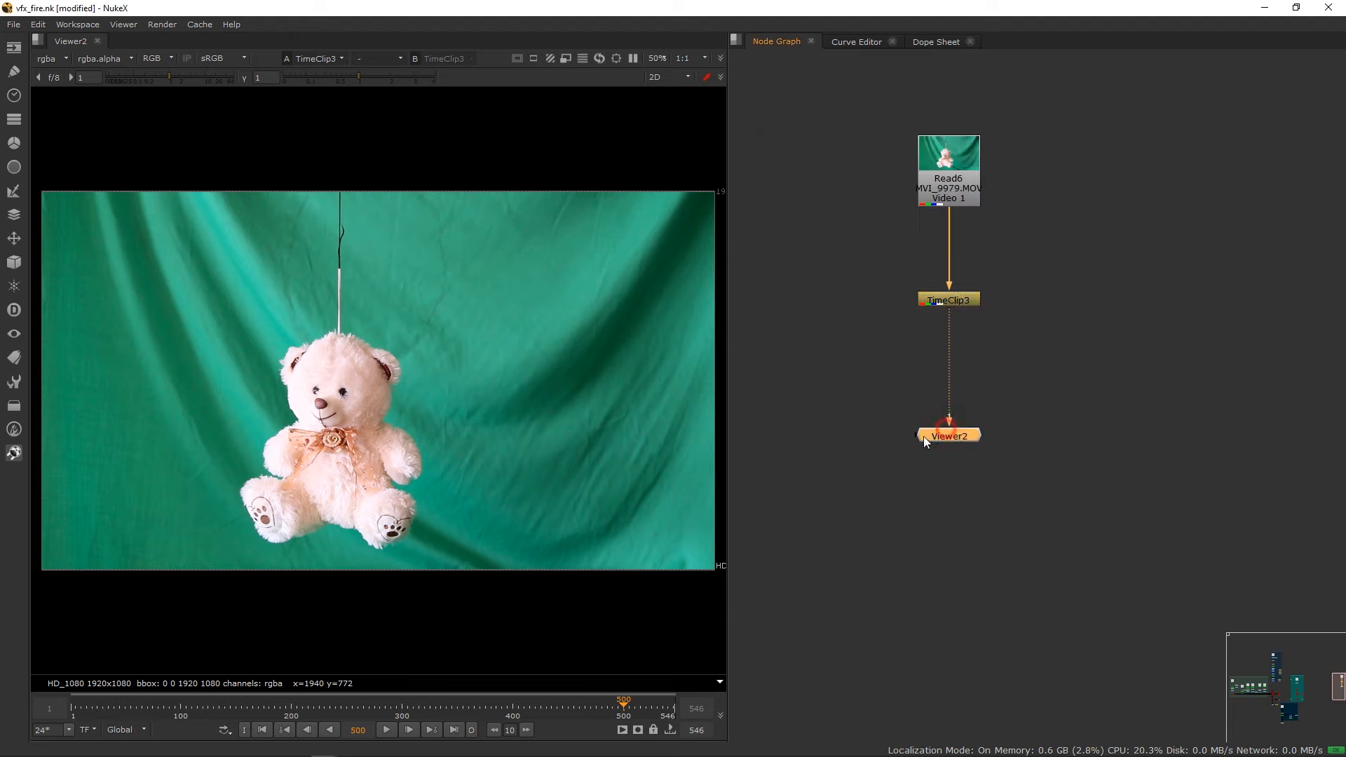
pyautogui.click(106, 704)
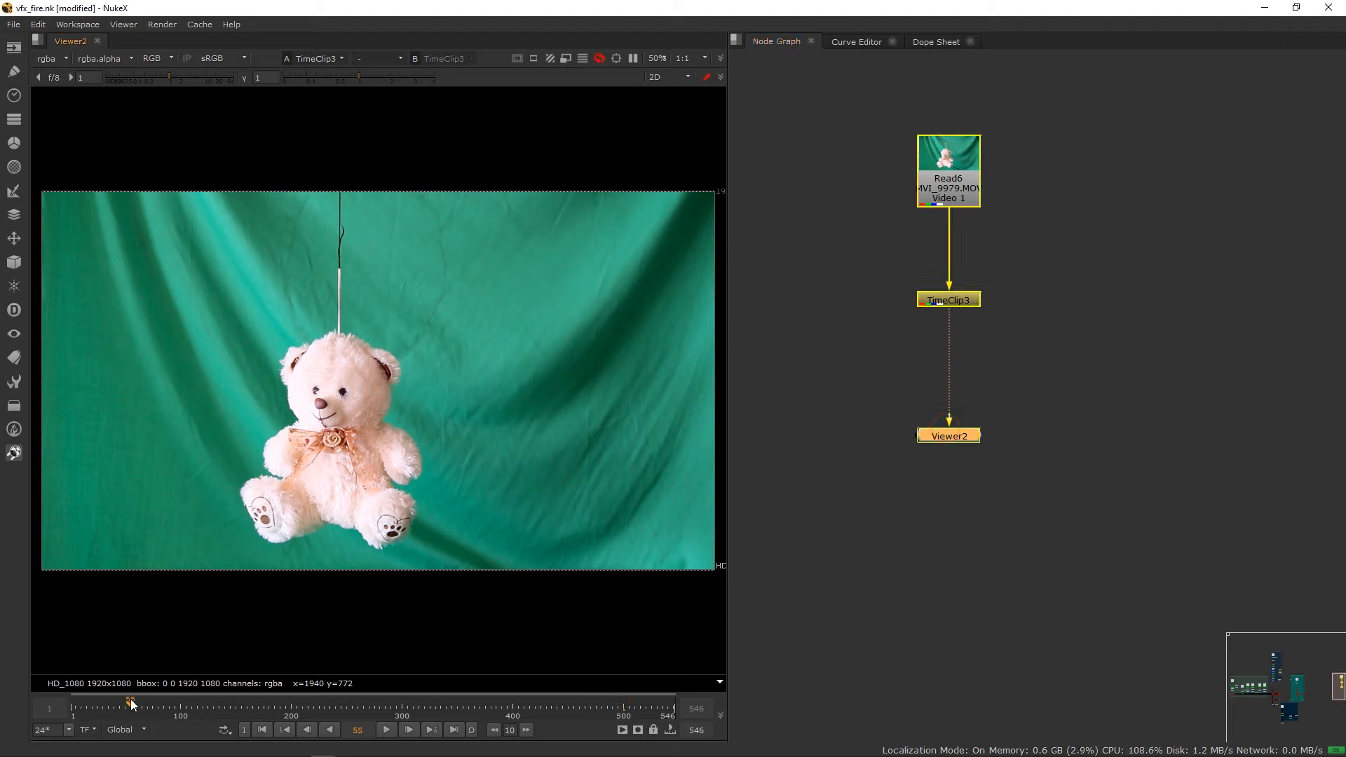
pyautogui.moveTo(162, 700); pyautogui.dragTo(616, 703)
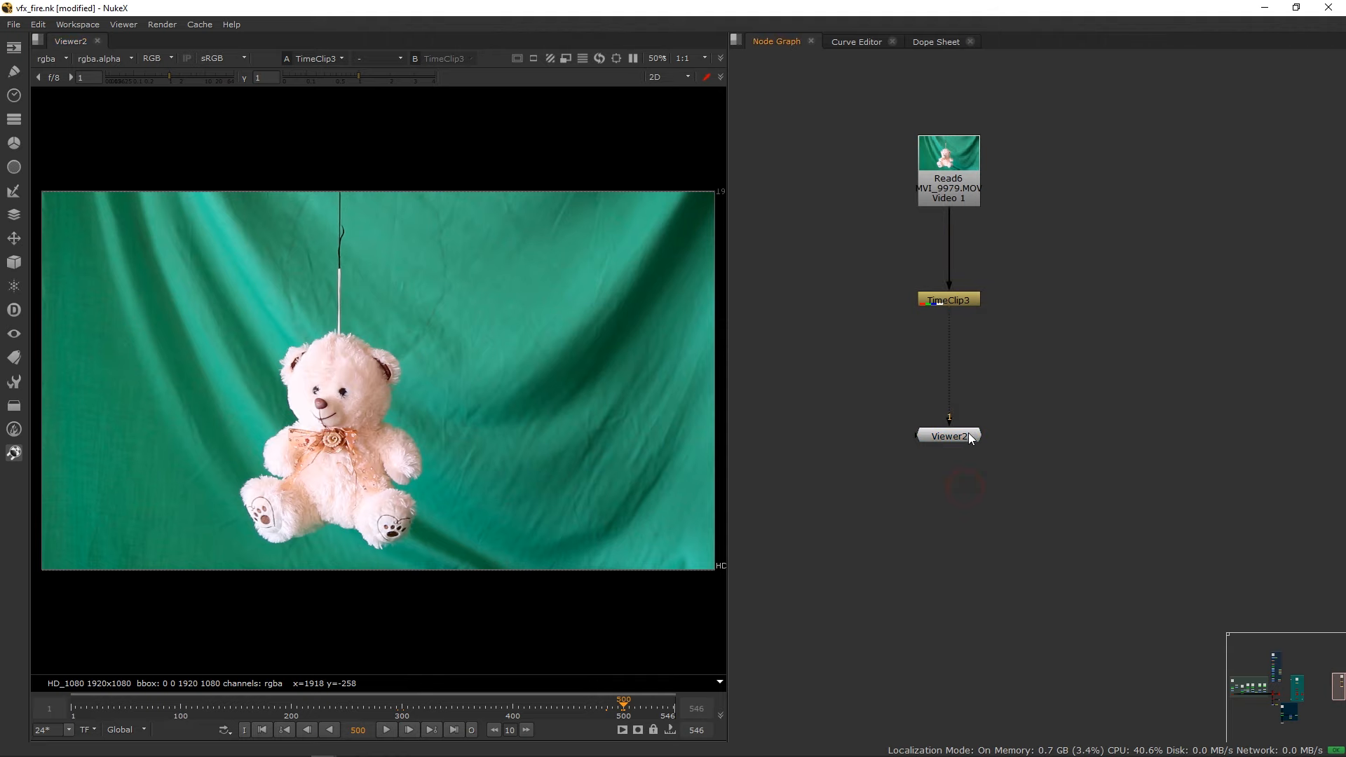
# Set the project's frame range to 300–500 in the Project Settings and close them.
pyautogui.moveTo(966, 445); pyautogui.dragTo(966, 455)
pyautogui.press('s')
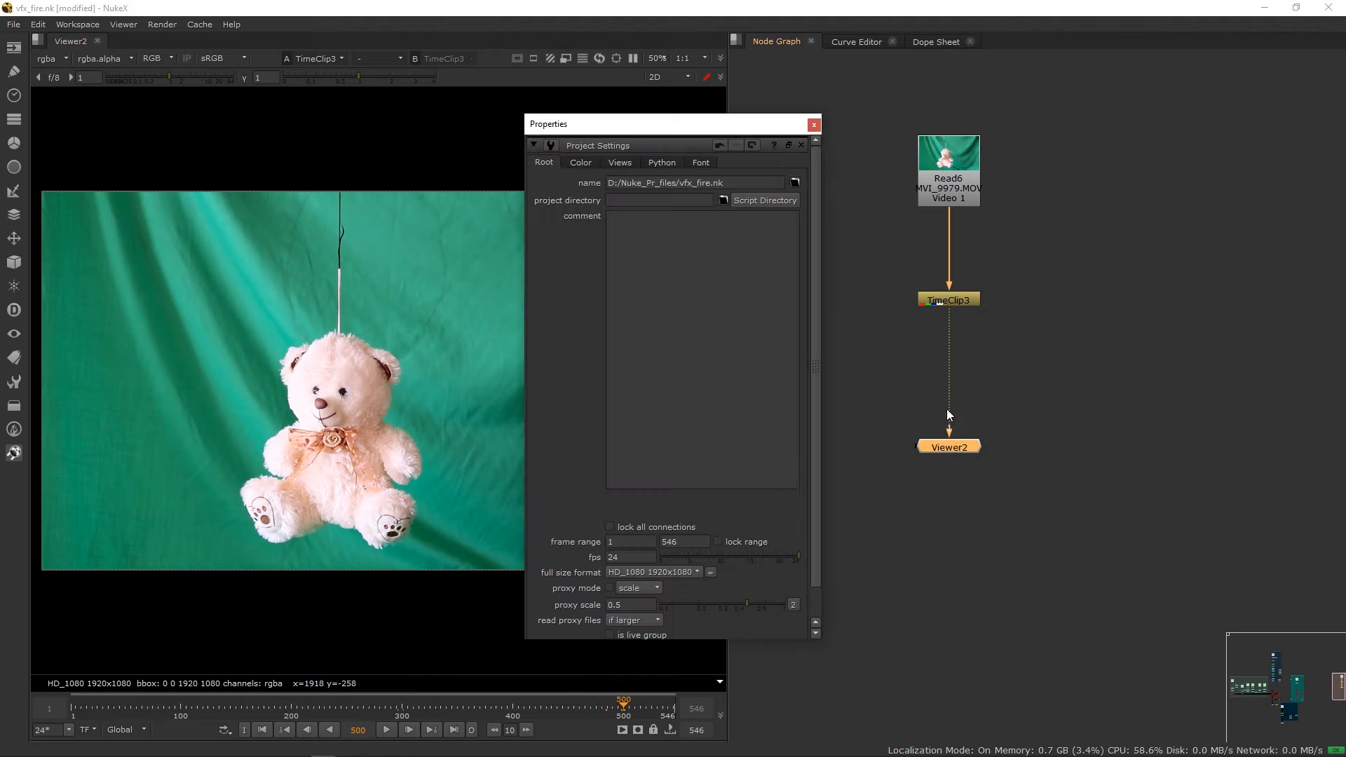
pyautogui.click(629, 542)
pyautogui.write('300')
pyautogui.press('Tab')
pyautogui.write('5')
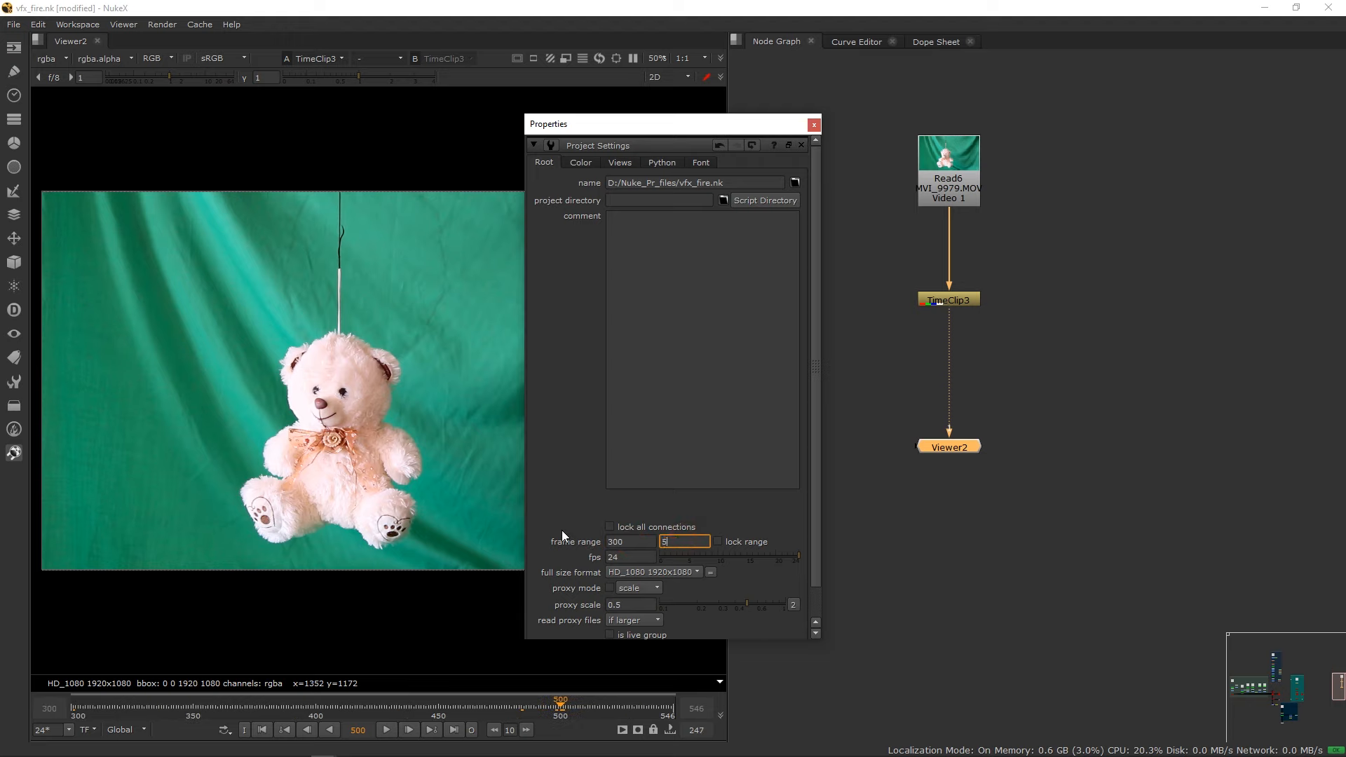
pyautogui.write('00')
pyautogui.press('Return')
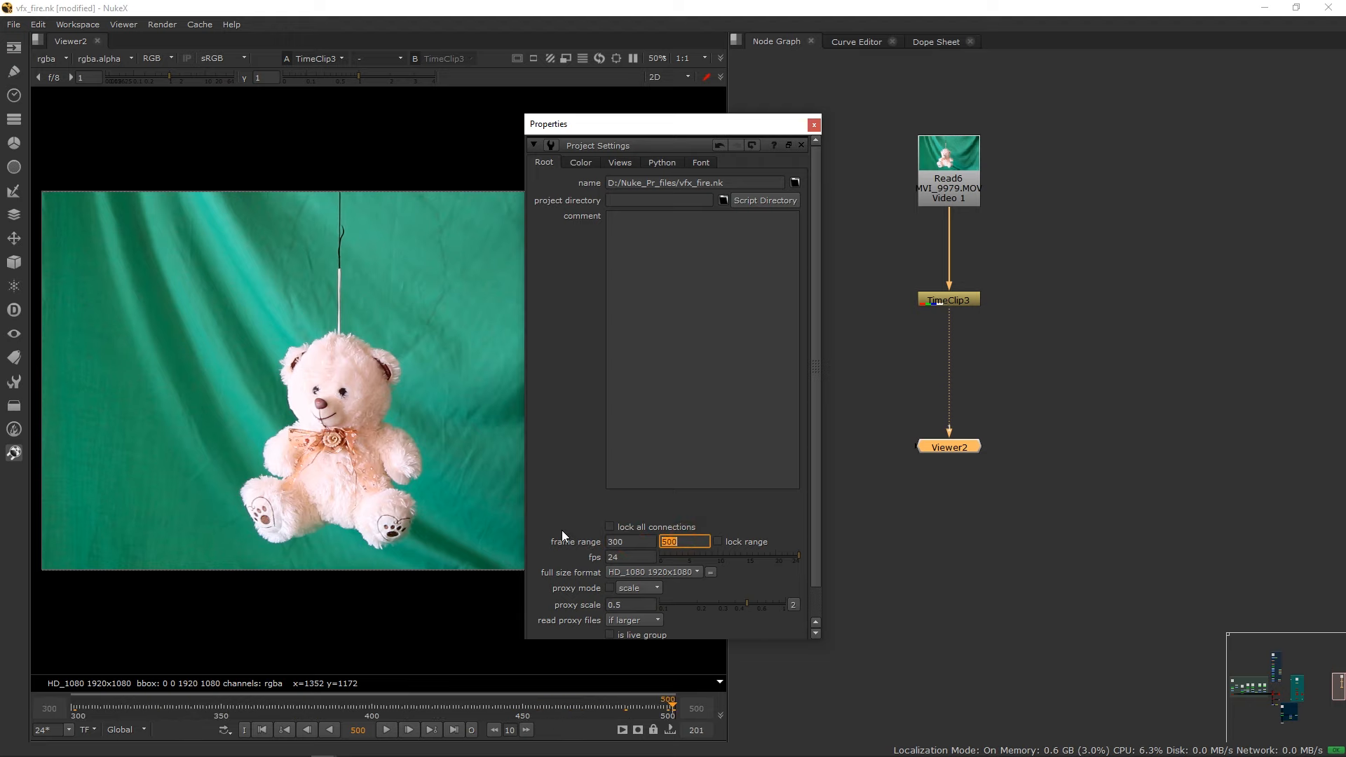
pyautogui.click(814, 125)
# Move the TimeClip node closer beneath the Read node and place Viewer2 well below both.
pyautogui.moveTo(939, 178); pyautogui.dragTo(938, 180)
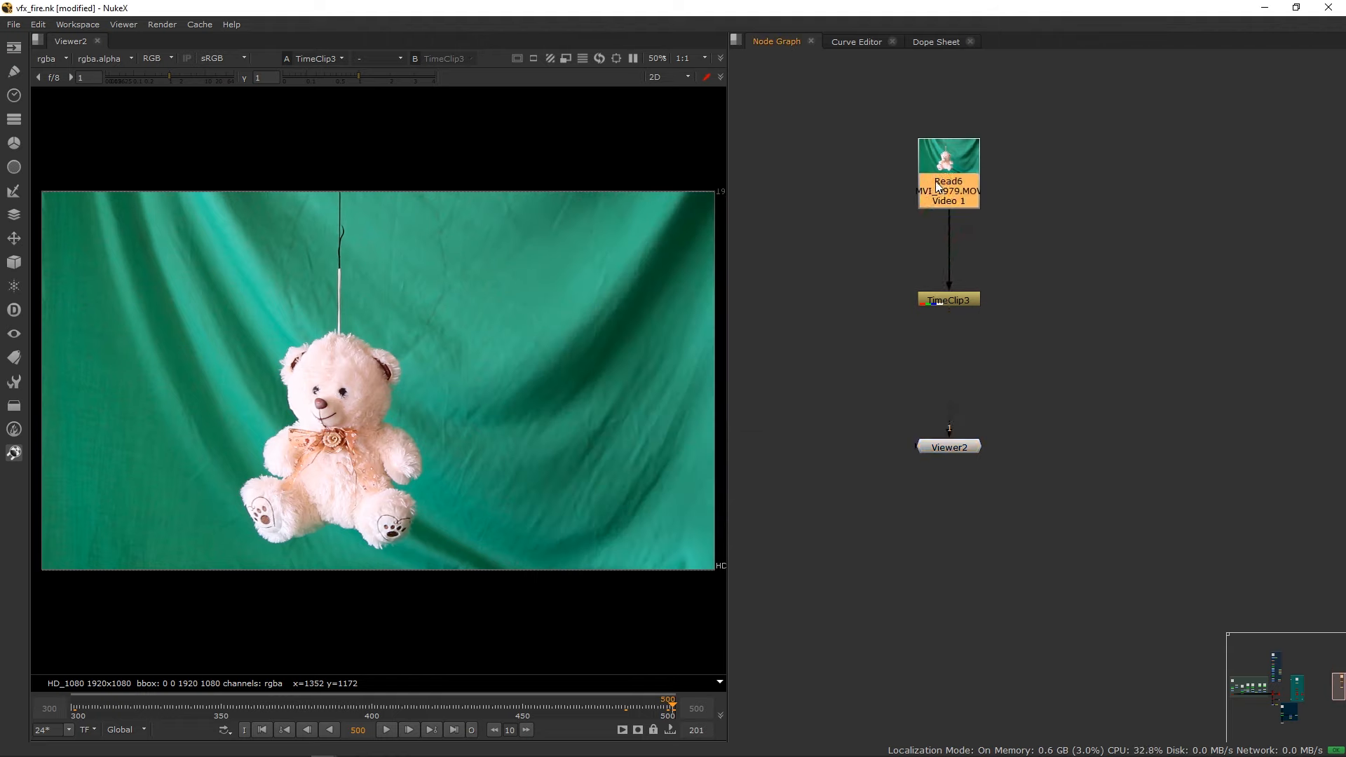
pyautogui.moveTo(941, 302); pyautogui.dragTo(945, 270)
pyautogui.click(951, 451)
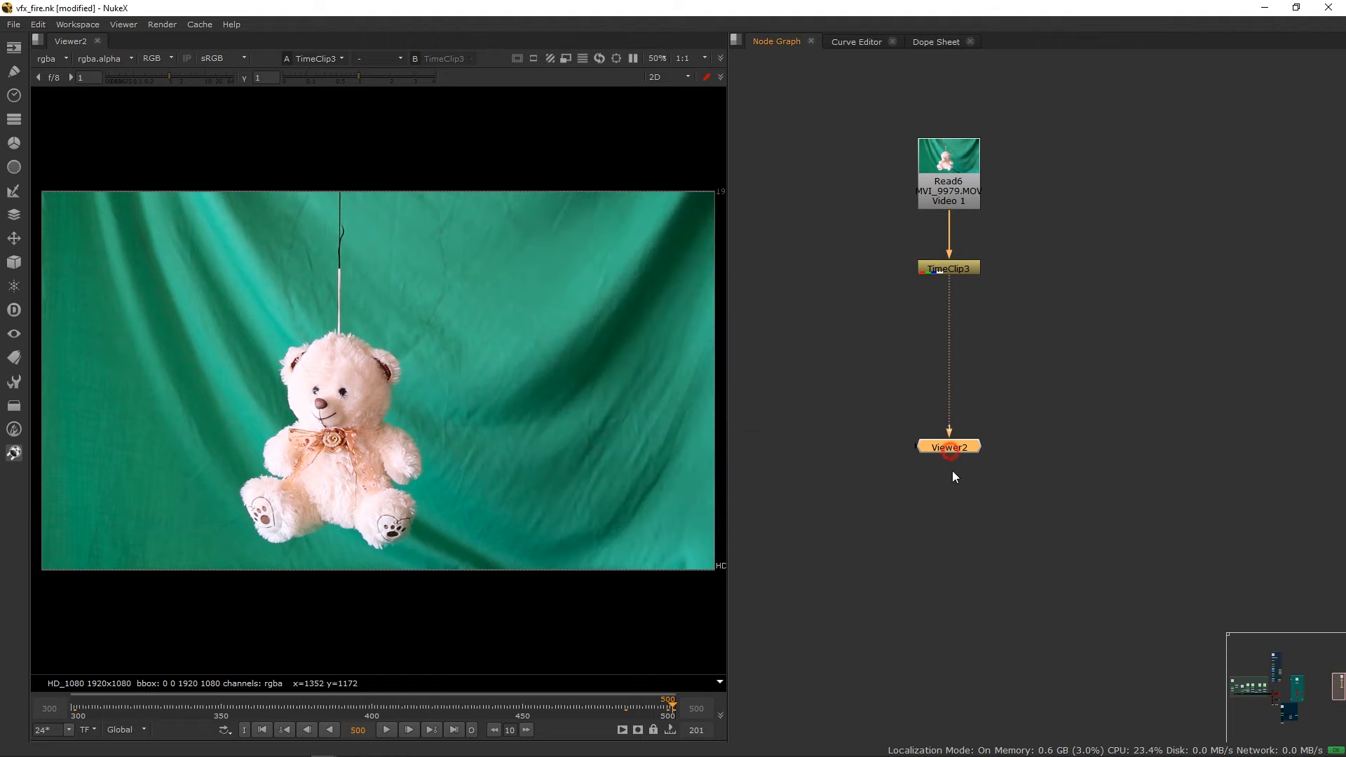
pyautogui.moveTo(957, 545); pyautogui.dragTo(963, 546)
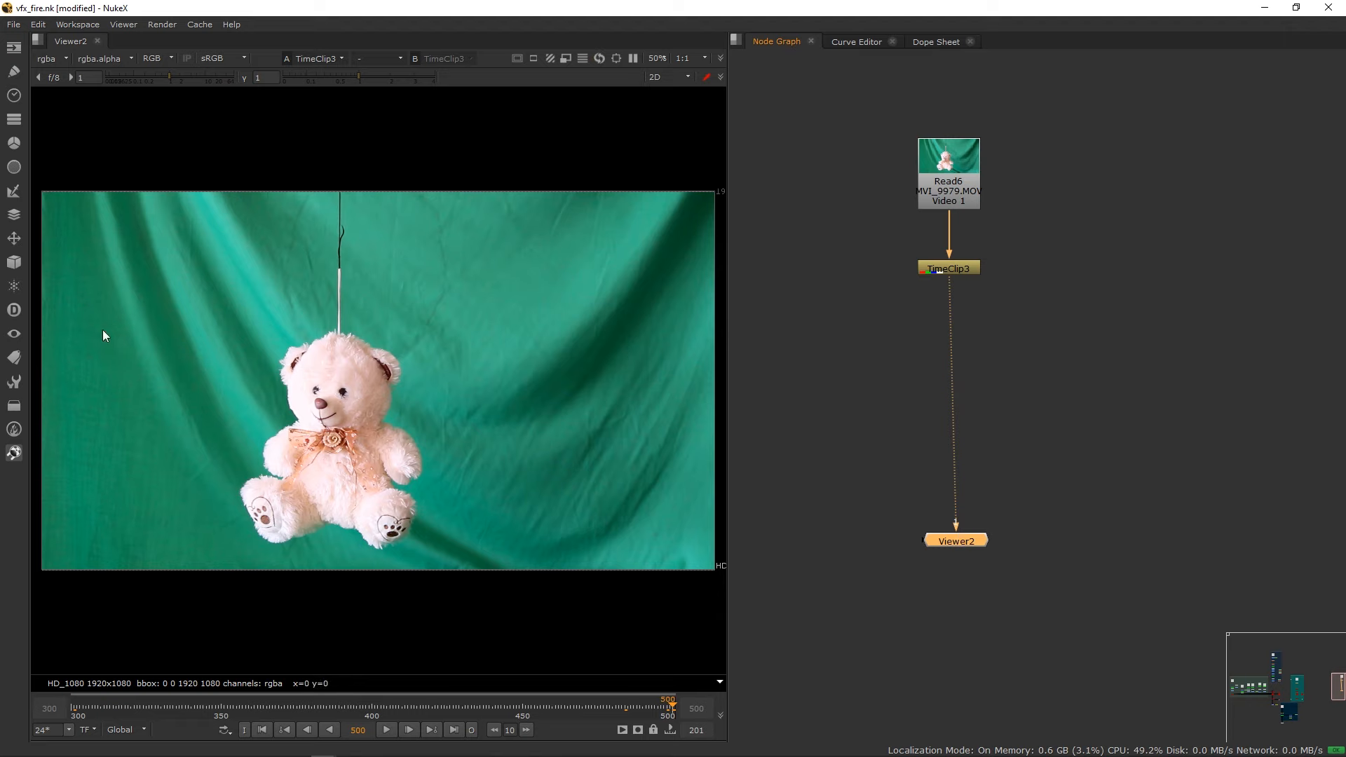
# Add a Primatte node and insert it through its fg input between the TimeClip and Viewer2, spacing the Read node slightly higher.
pyautogui.moveTo(969, 177); pyautogui.dragTo(969, 167)
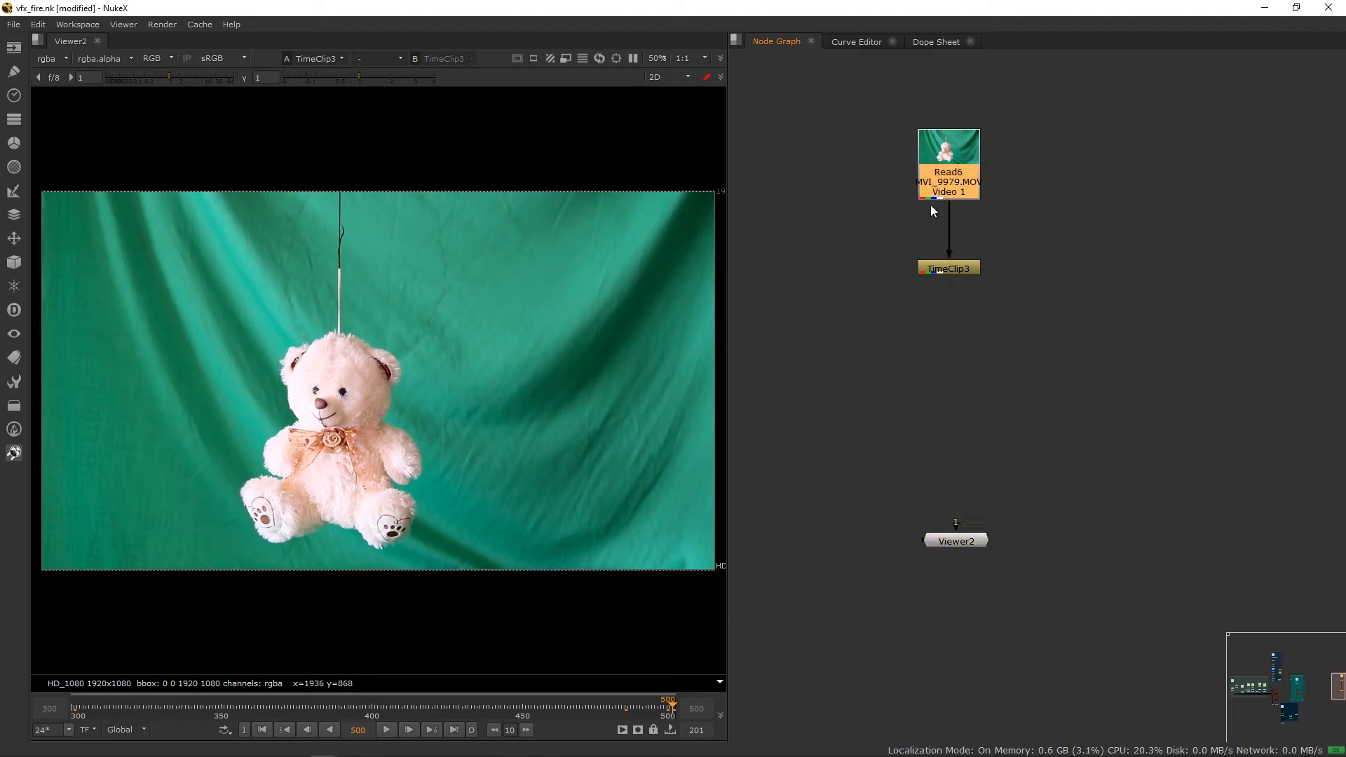
pyautogui.click(895, 278)
pyautogui.press('Tab')
pyautogui.write('pri')
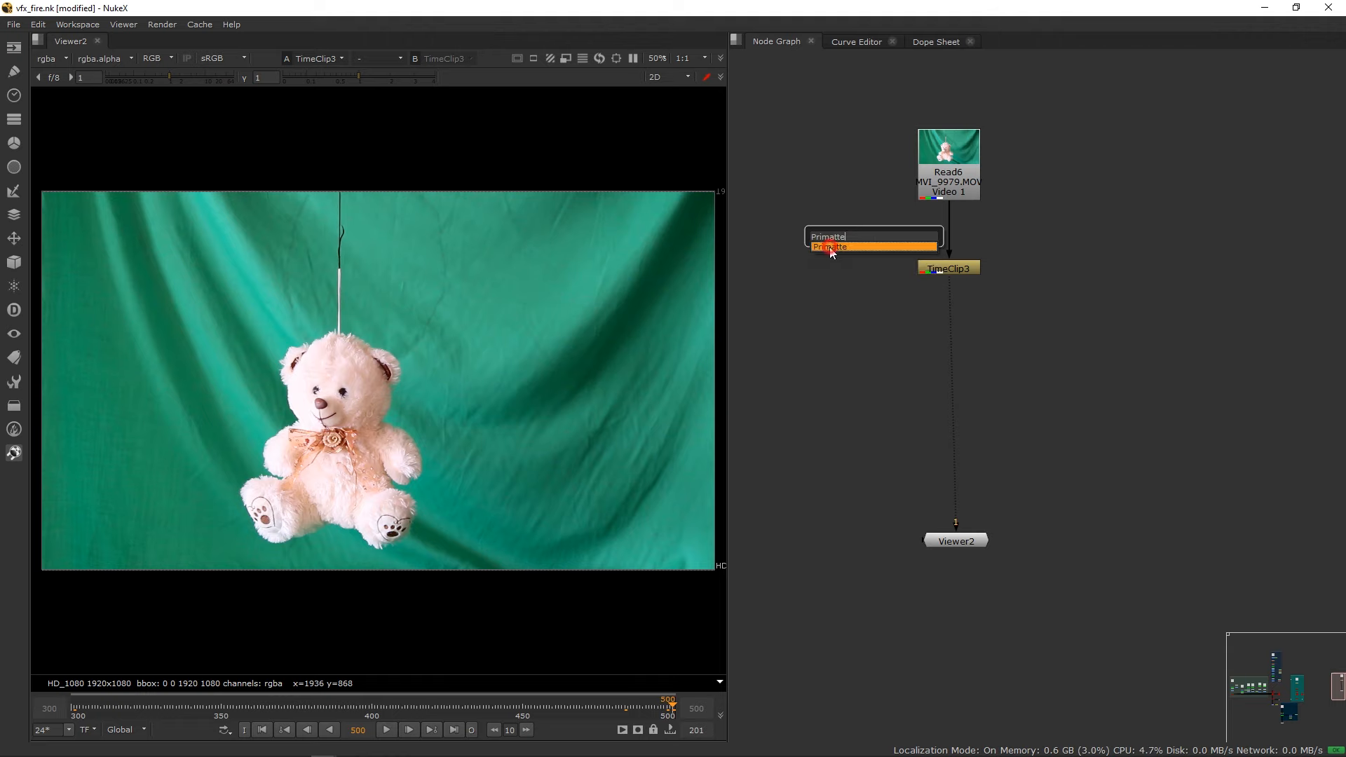
pyautogui.click(829, 247)
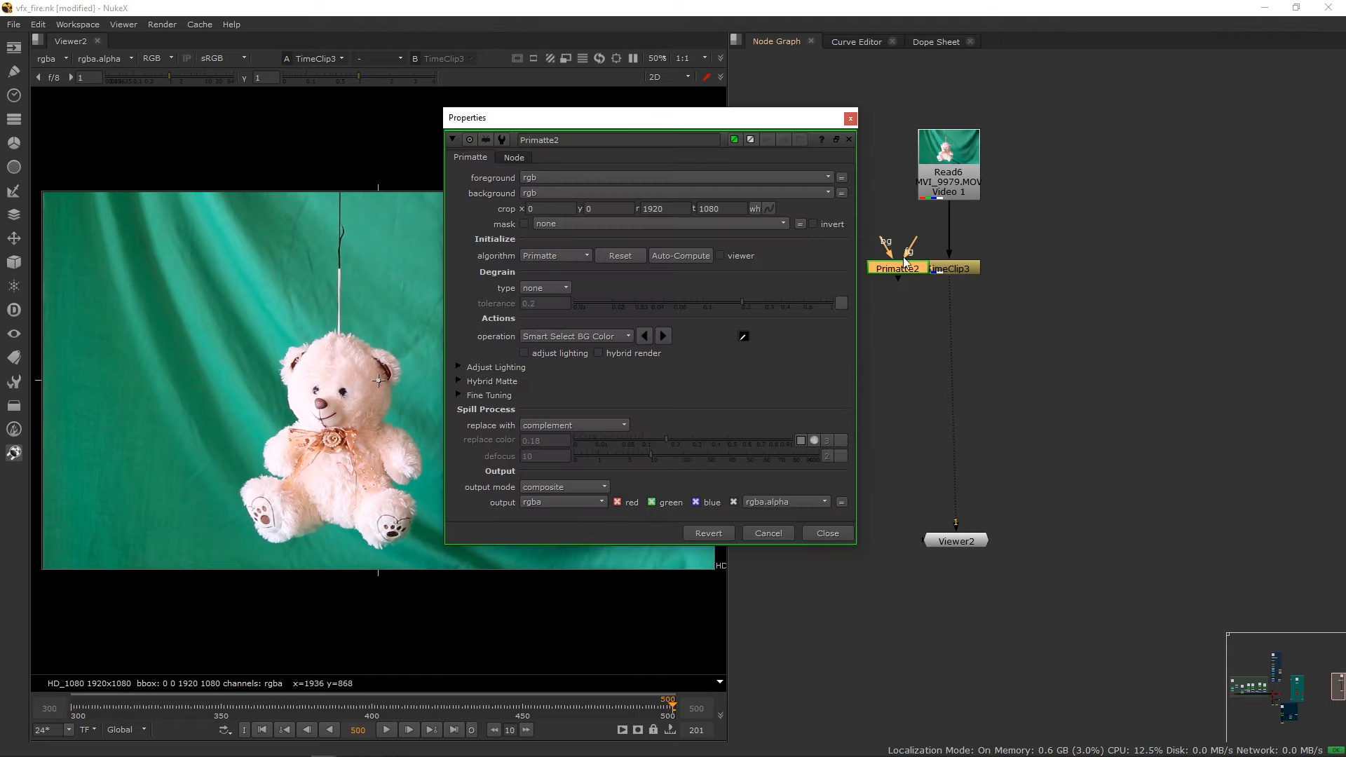
pyautogui.moveTo(889, 269); pyautogui.dragTo(1041, 355)
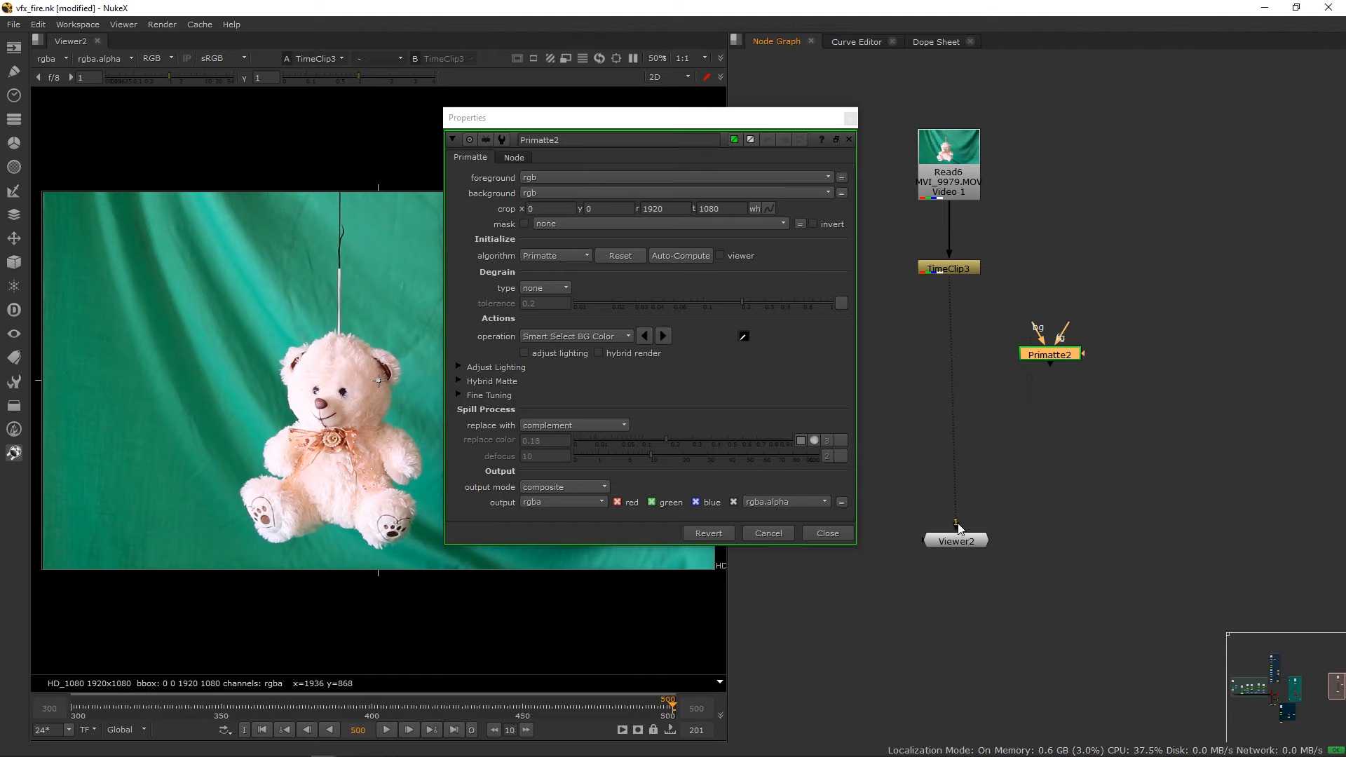
pyautogui.moveTo(958, 522)
pyautogui.mouseDown()
pyautogui.moveTo(973, 314)
pyautogui.moveTo(1052, 345)
pyautogui.moveTo(949, 355)
pyautogui.moveTo(955, 540)
pyautogui.mouseUp()
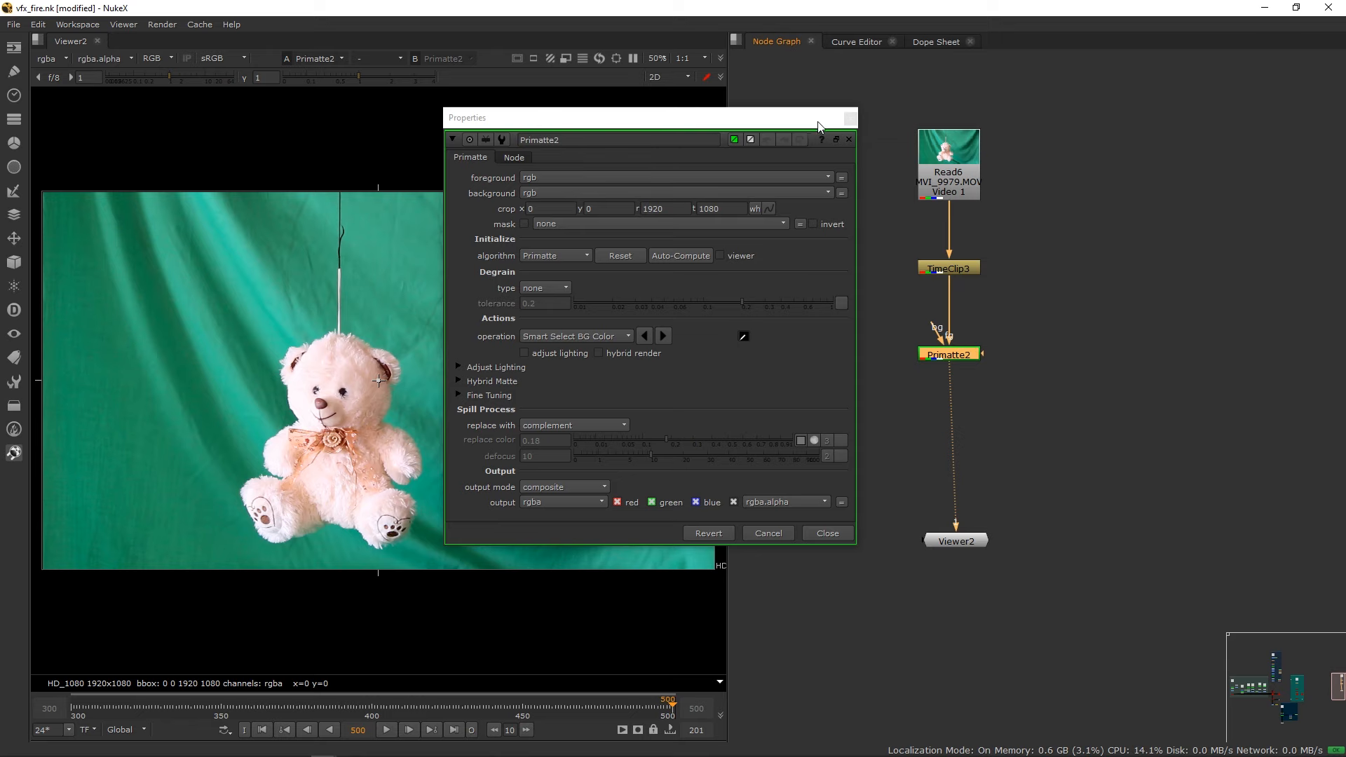
# Move the Primatte properties clear of the node tree and align Viewer2 directly beneath the Primatte node.
pyautogui.moveTo(636, 121); pyautogui.dragTo(954, 143)
pyautogui.moveTo(1181, 160); pyautogui.dragTo(1207, 117)
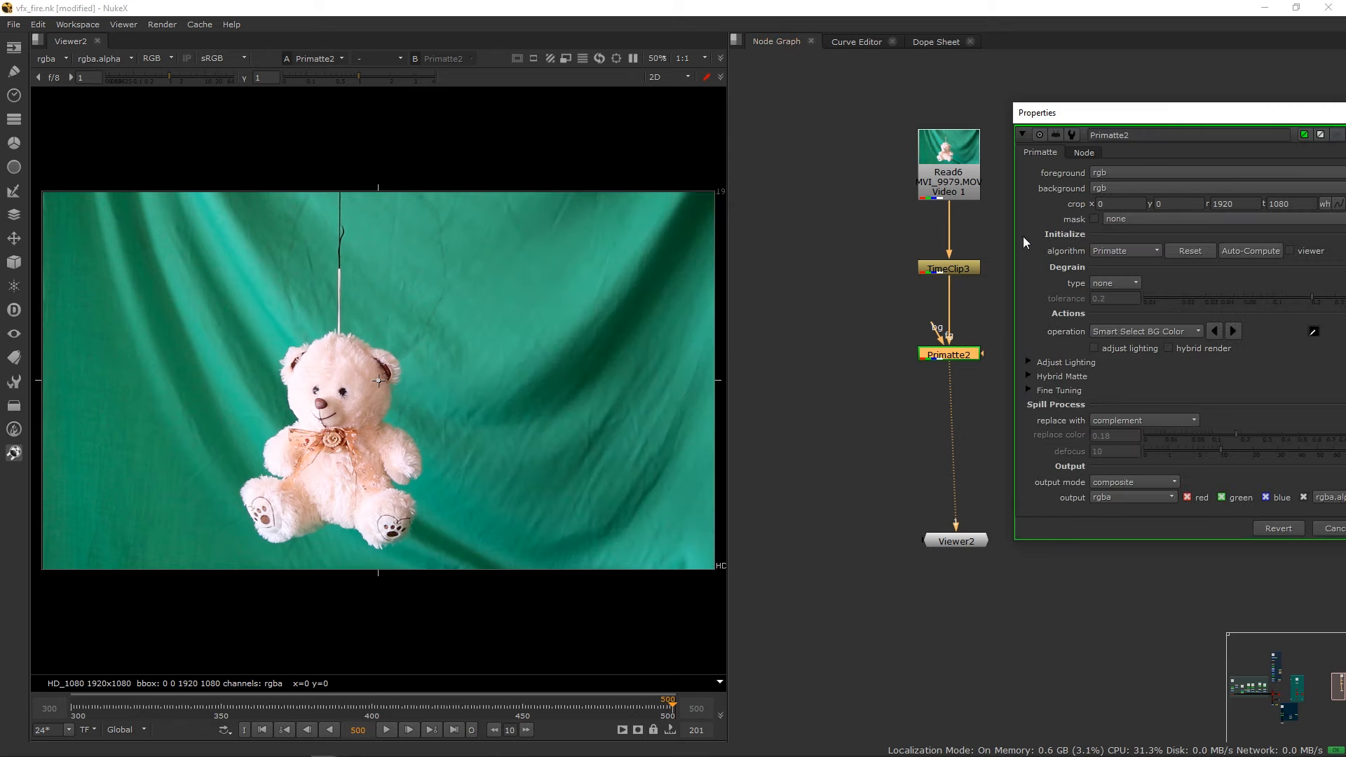
pyautogui.moveTo(989, 524); pyautogui.dragTo(895, 454, button='middle')
pyautogui.moveTo(859, 469); pyautogui.dragTo(855, 516)
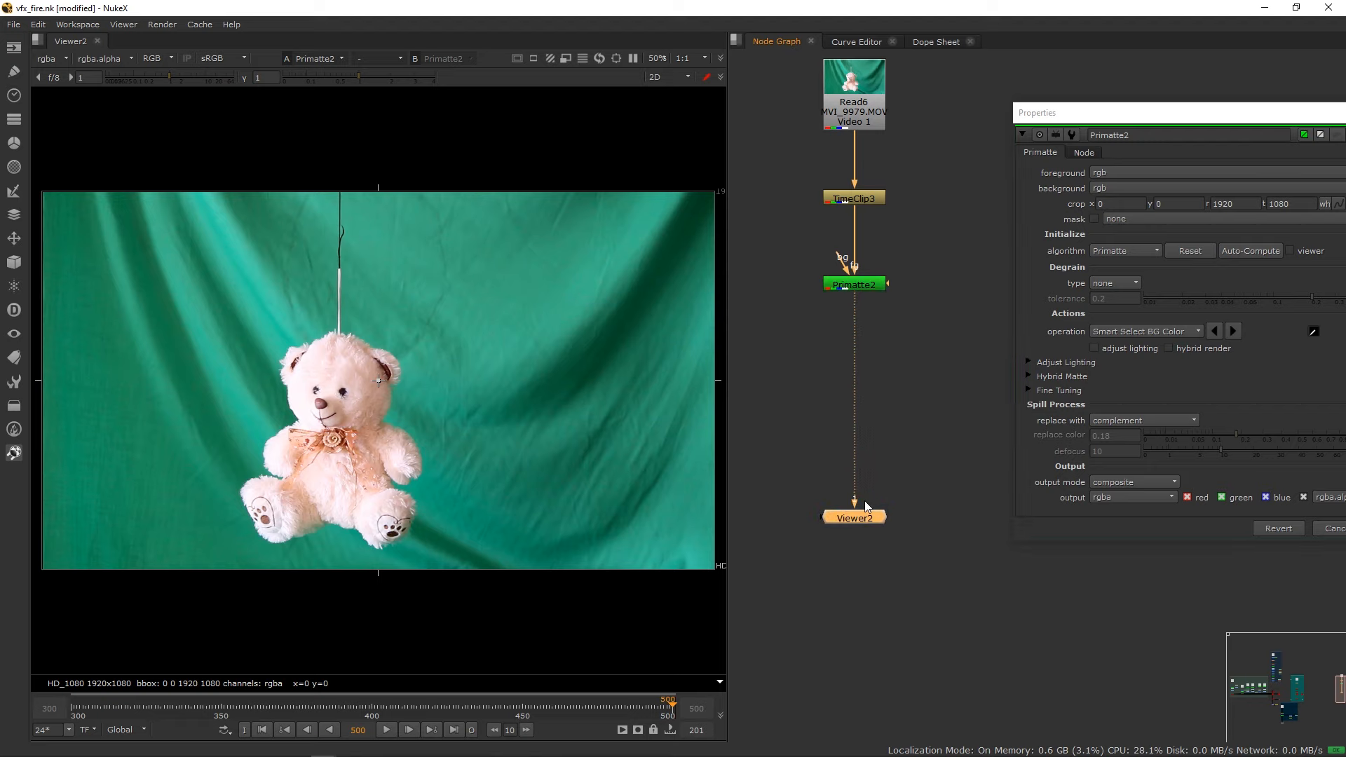
pyautogui.click(891, 460)
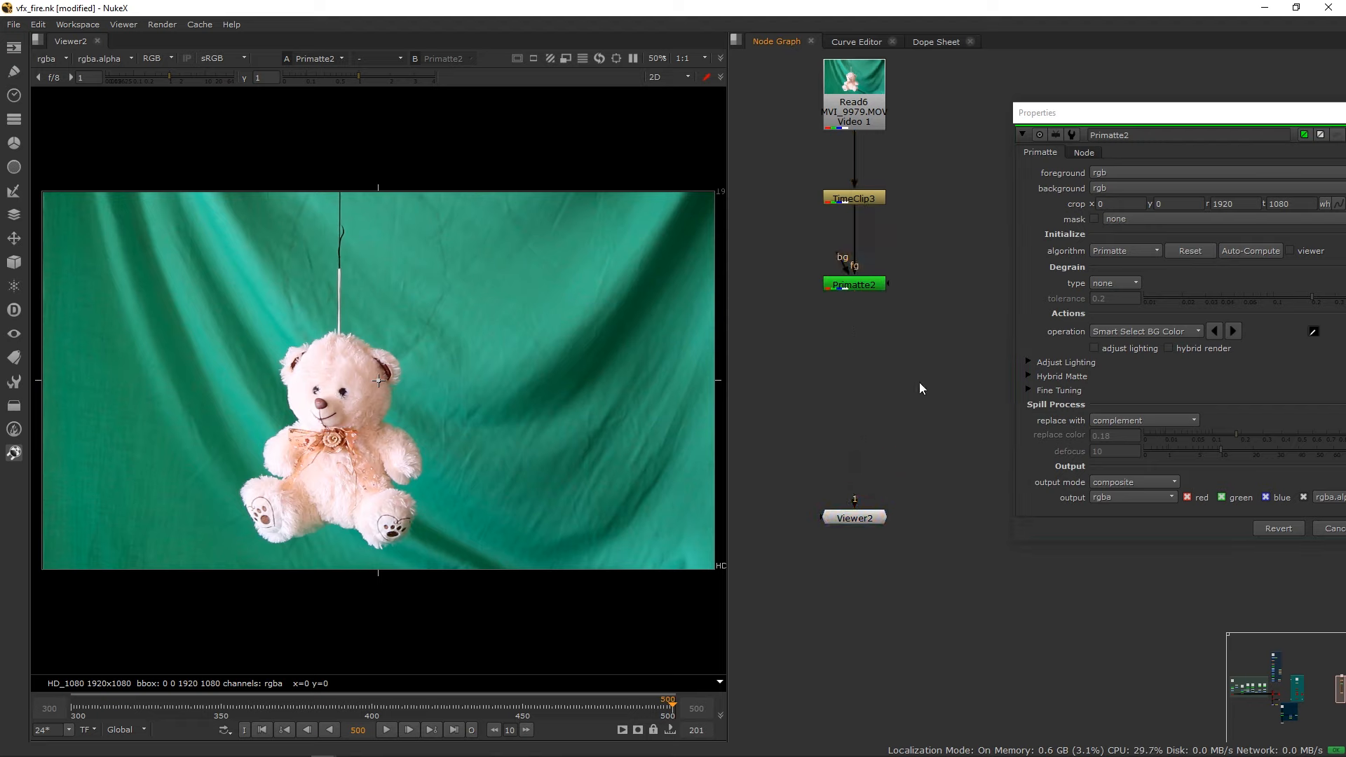
# Add a Merge (over) node, connect its A input to the Primatte and place it beside that node.
pyautogui.rightClick(917, 334)
pyautogui.moveTo(958, 474)
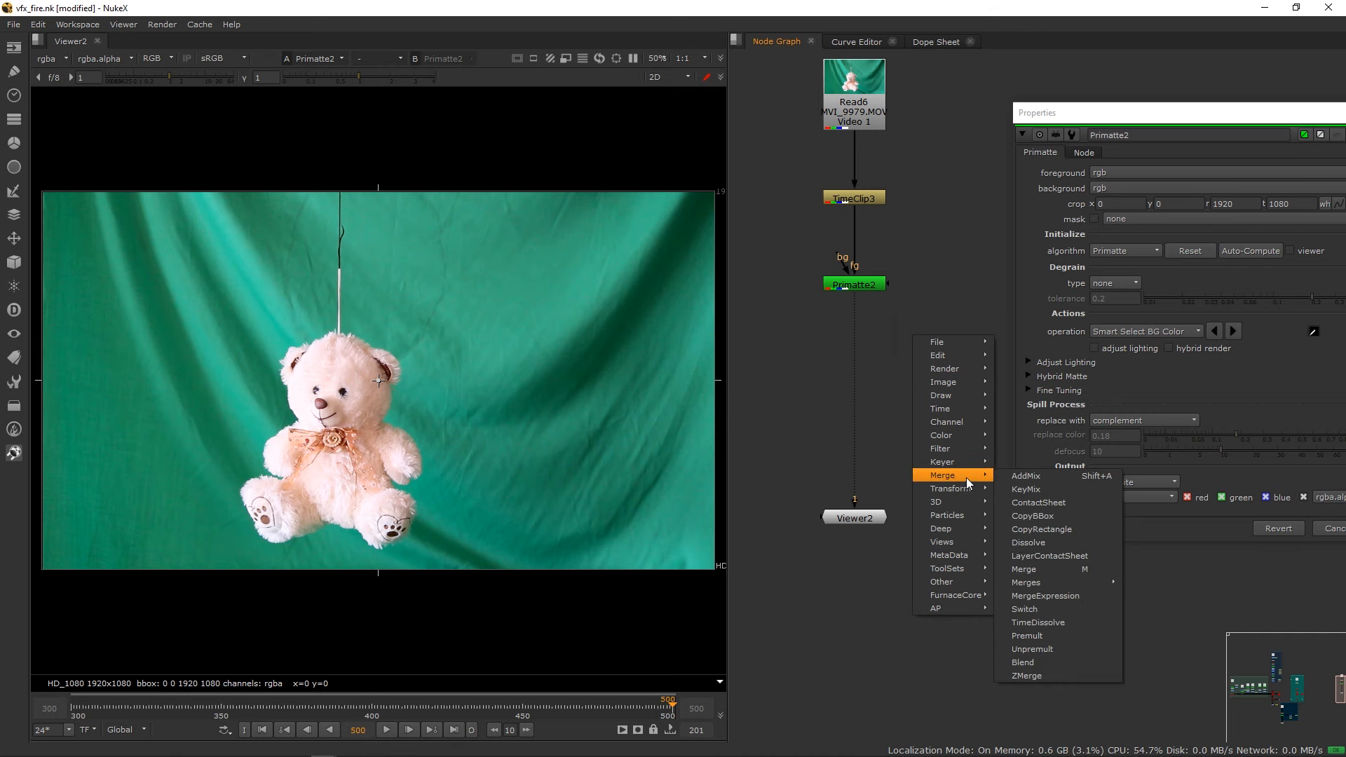
pyautogui.click(1034, 569)
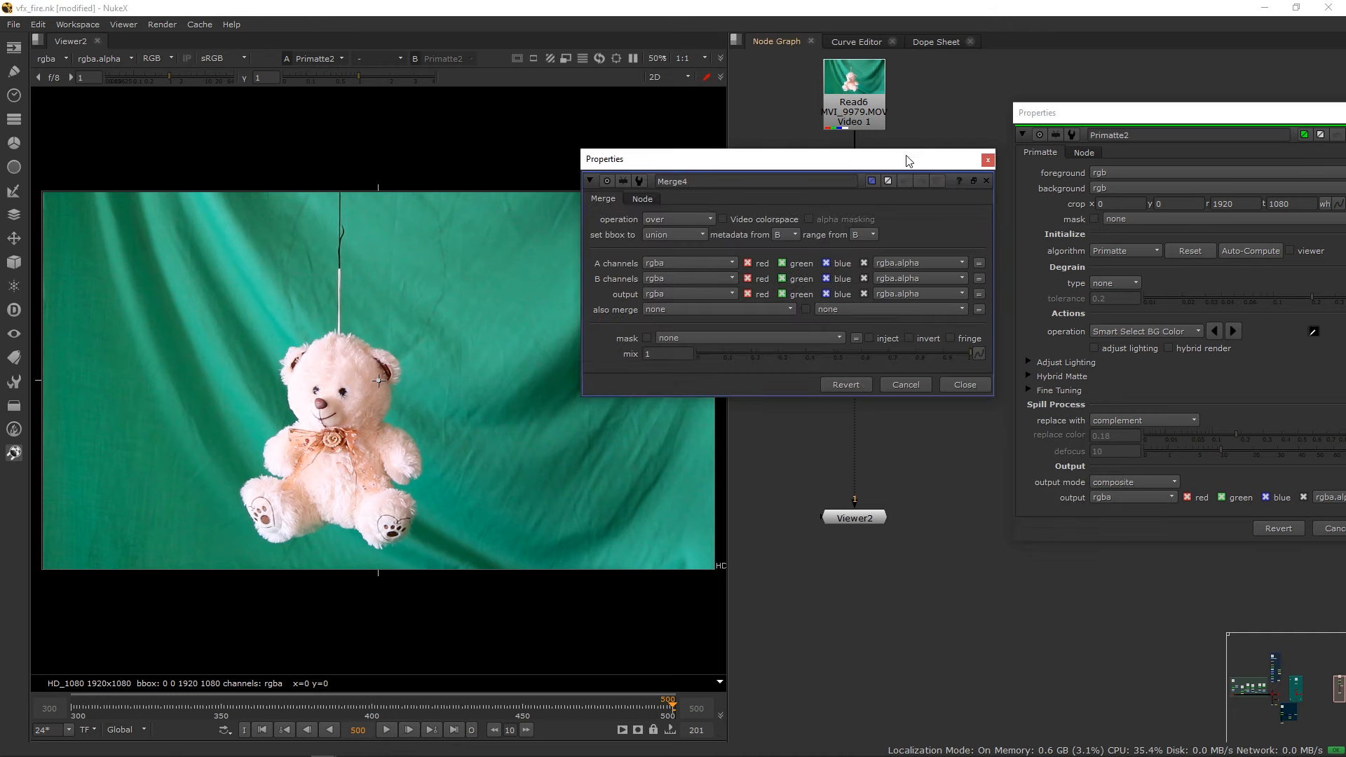
pyautogui.moveTo(909, 160); pyautogui.dragTo(1180, 506)
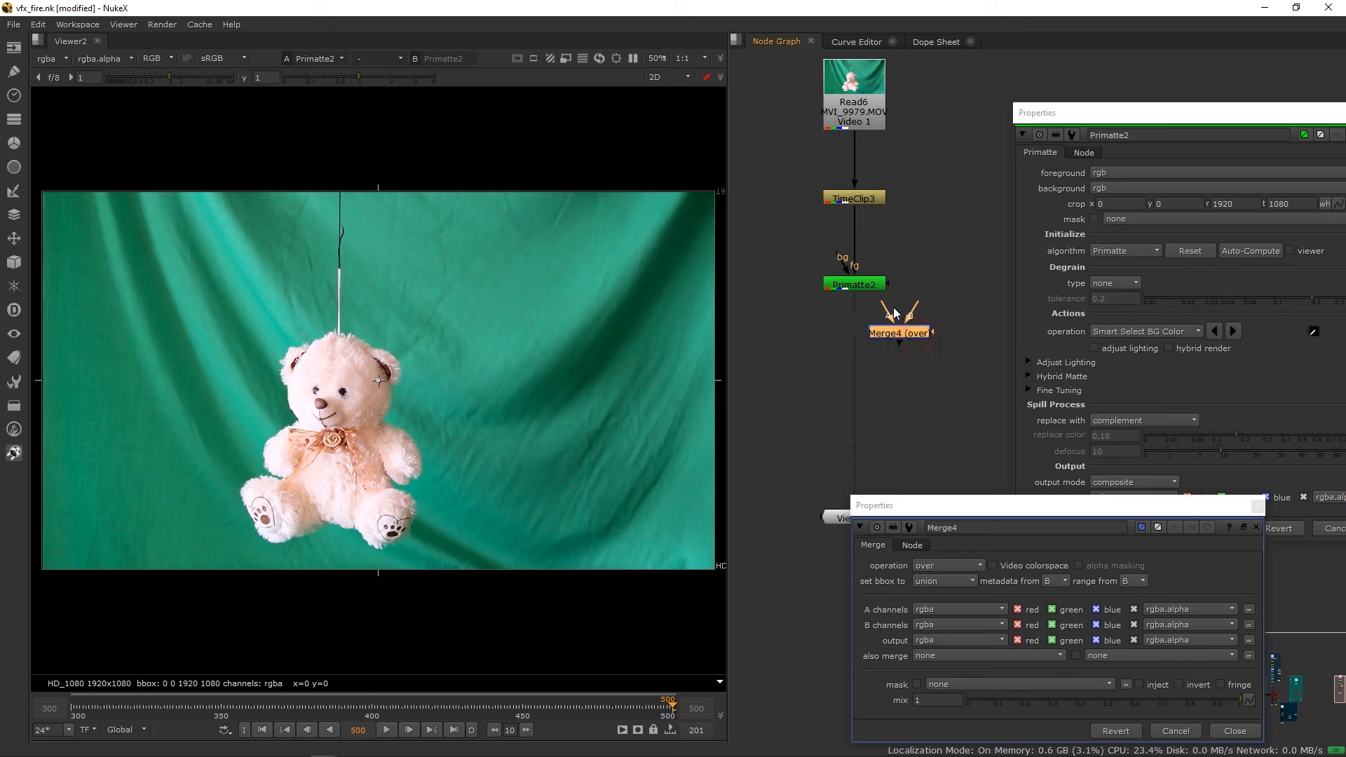
pyautogui.moveTo(899, 314); pyautogui.dragTo(854, 285)
pyautogui.moveTo(898, 337); pyautogui.dragTo(929, 292)
pyautogui.moveTo(991, 422); pyautogui.dragTo(1096, 420, button='middle')
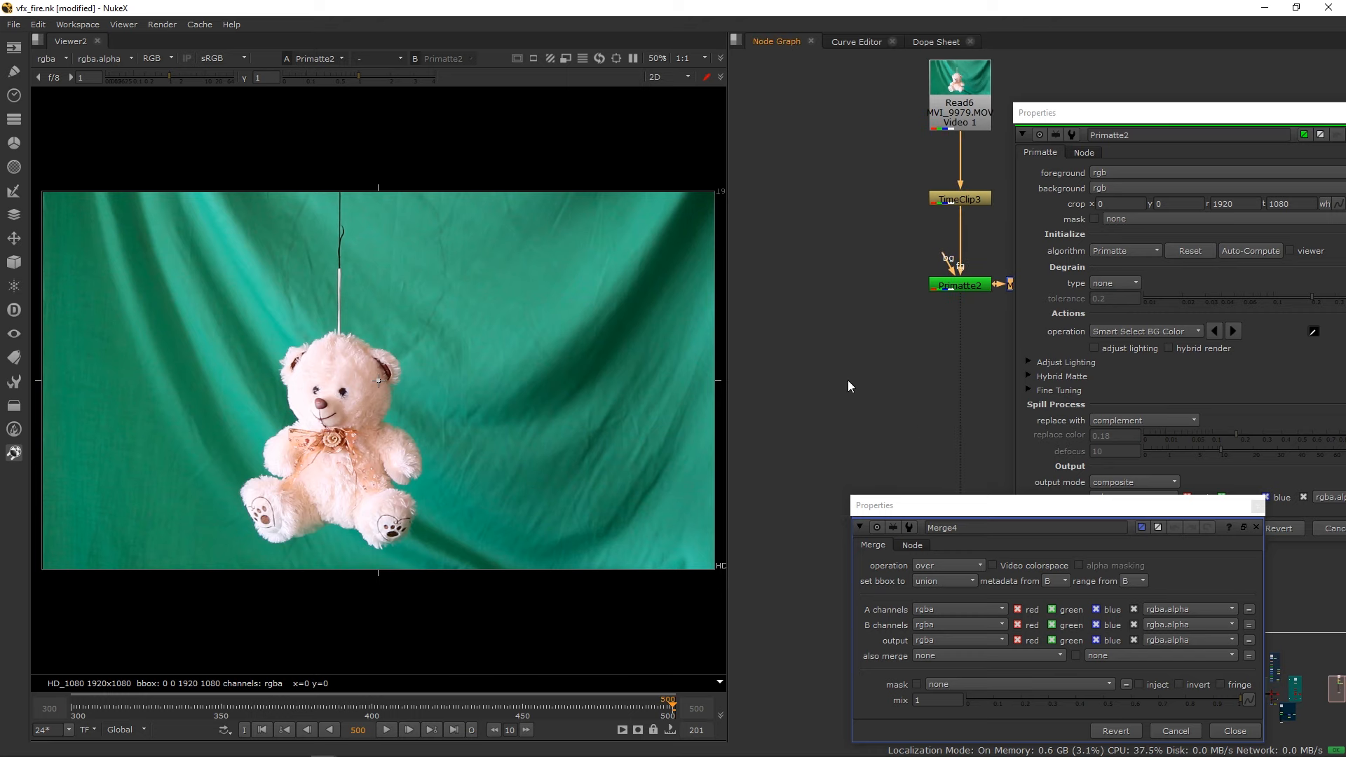
# Connect Viewer2 to the Merge node's output and align it below the Merge.
pyautogui.moveTo(848, 380); pyautogui.dragTo(776, 369, button='middle')
pyautogui.moveTo(848, 461); pyautogui.dragTo(916, 252)
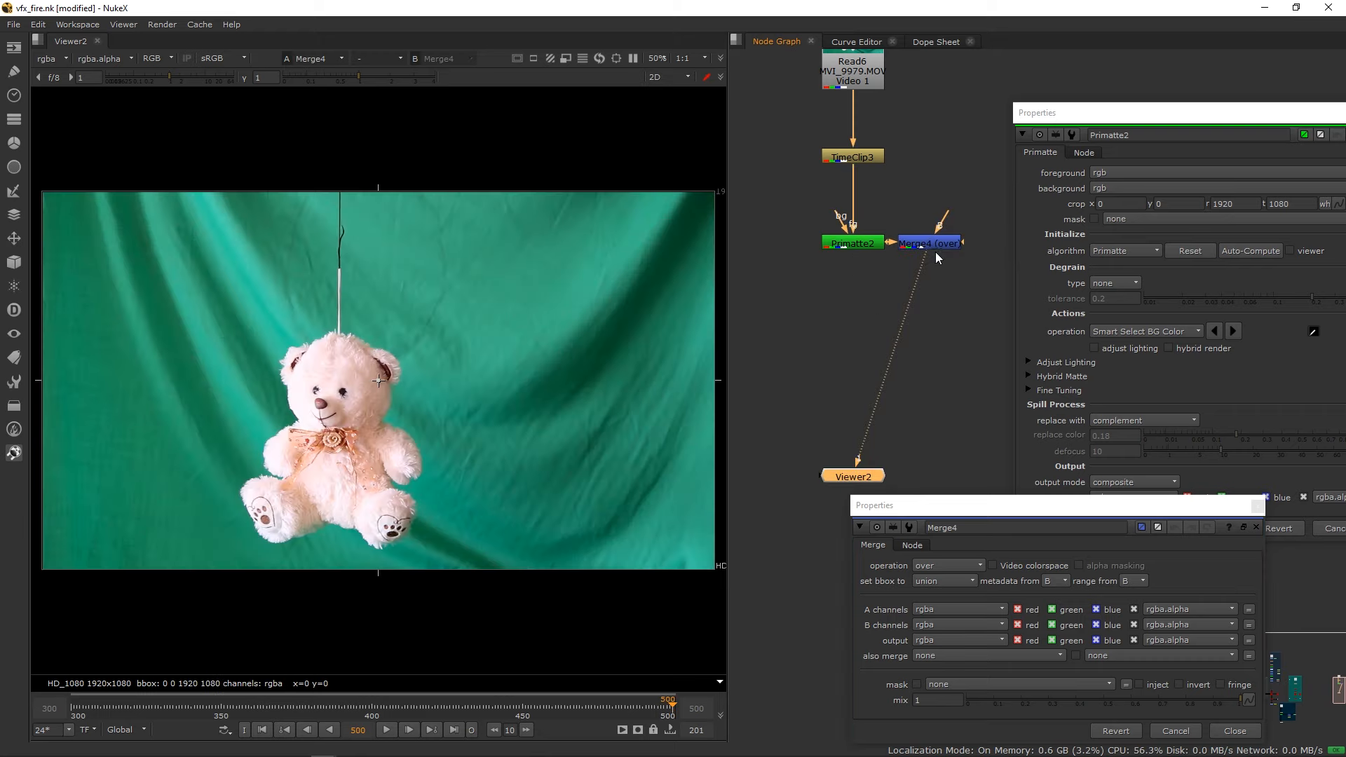
pyautogui.moveTo(935, 251); pyautogui.dragTo(887, 246, button='middle')
pyautogui.moveTo(796, 465); pyautogui.dragTo(886, 467)
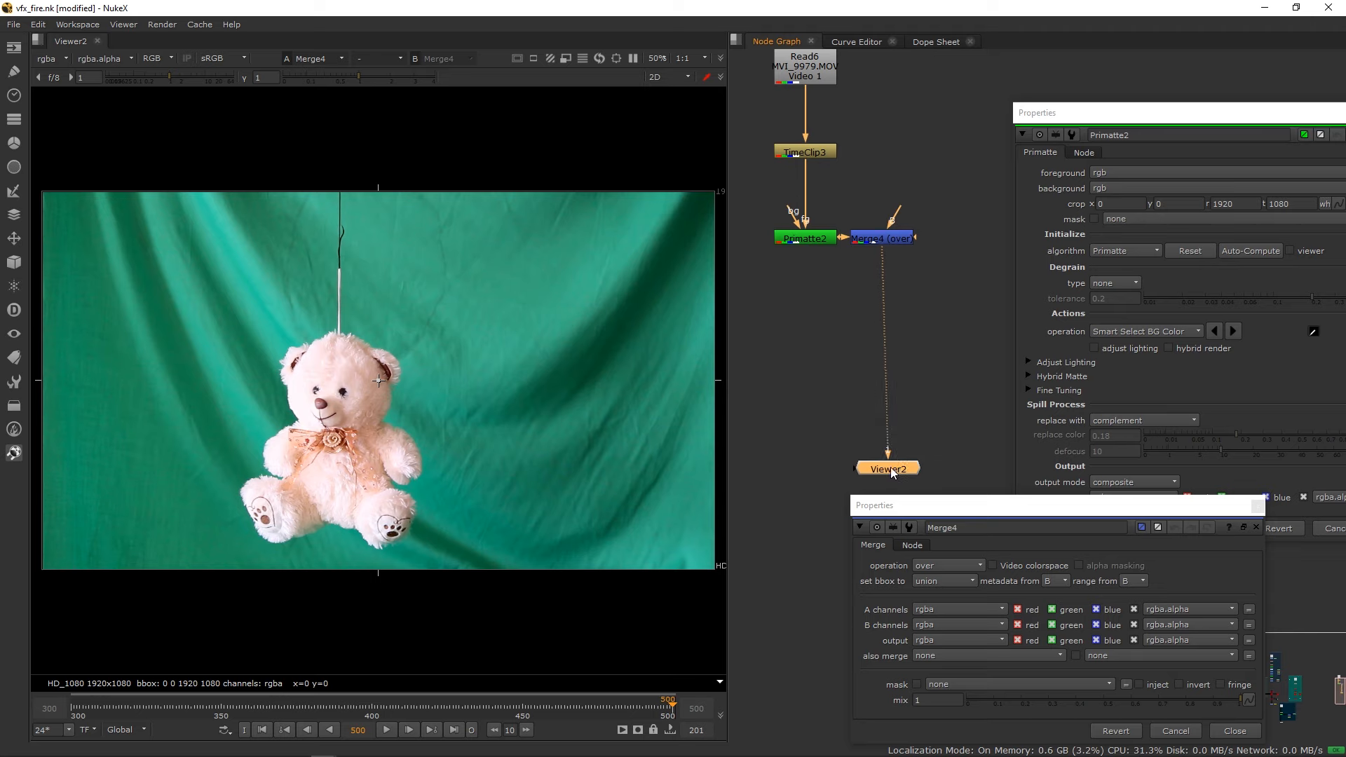
pyautogui.moveTo(940, 266); pyautogui.dragTo(927, 309, button='middle')
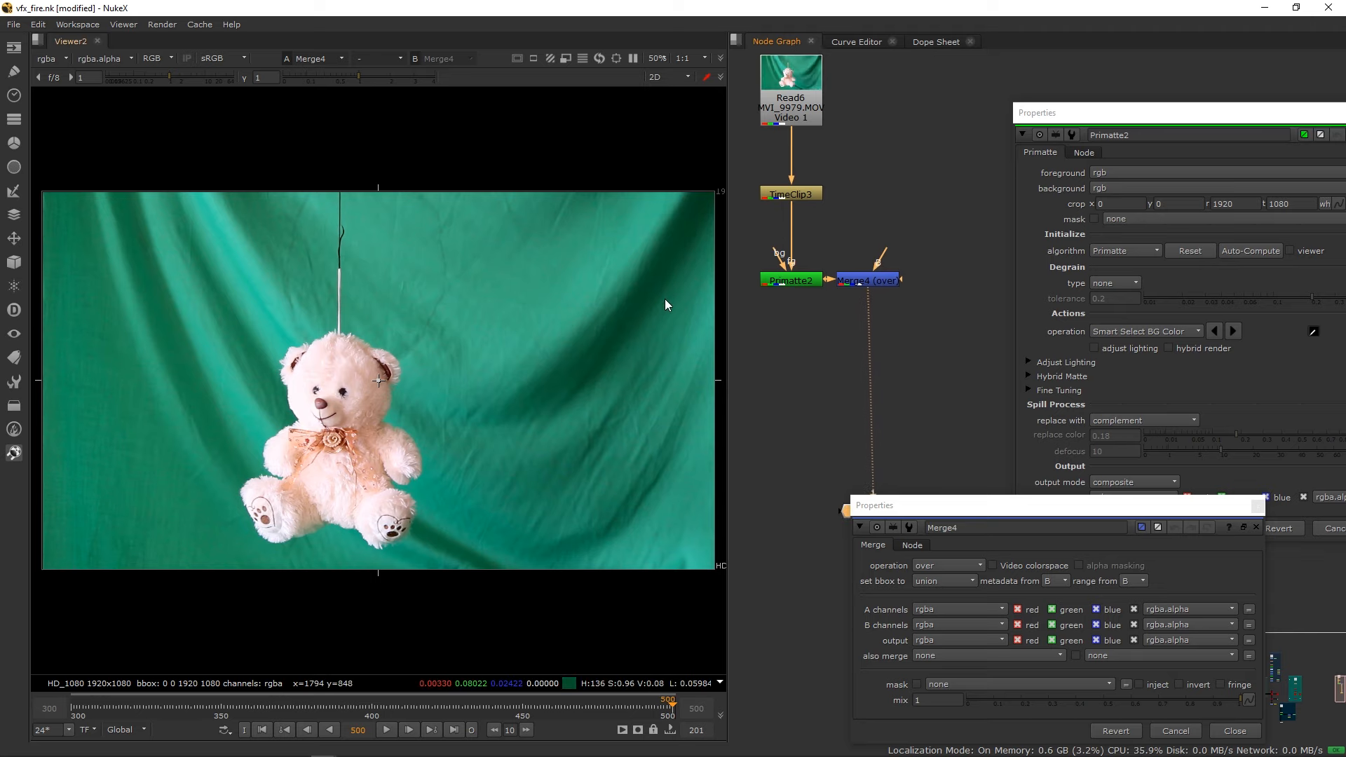
# Add a Roto node near the Merge and close the Roto, Merge and Primatte properties.
pyautogui.press('Tab')
pyautogui.write('rot')
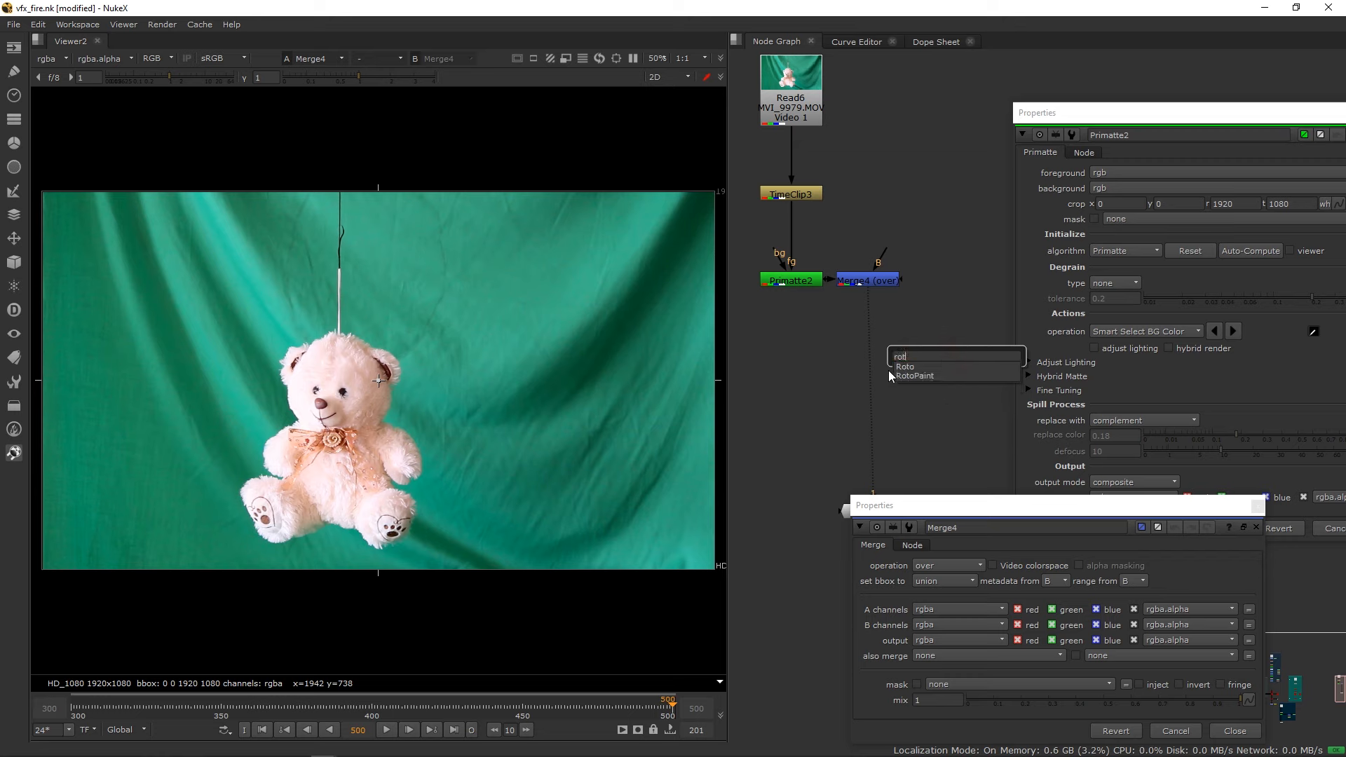
pyautogui.click(907, 372)
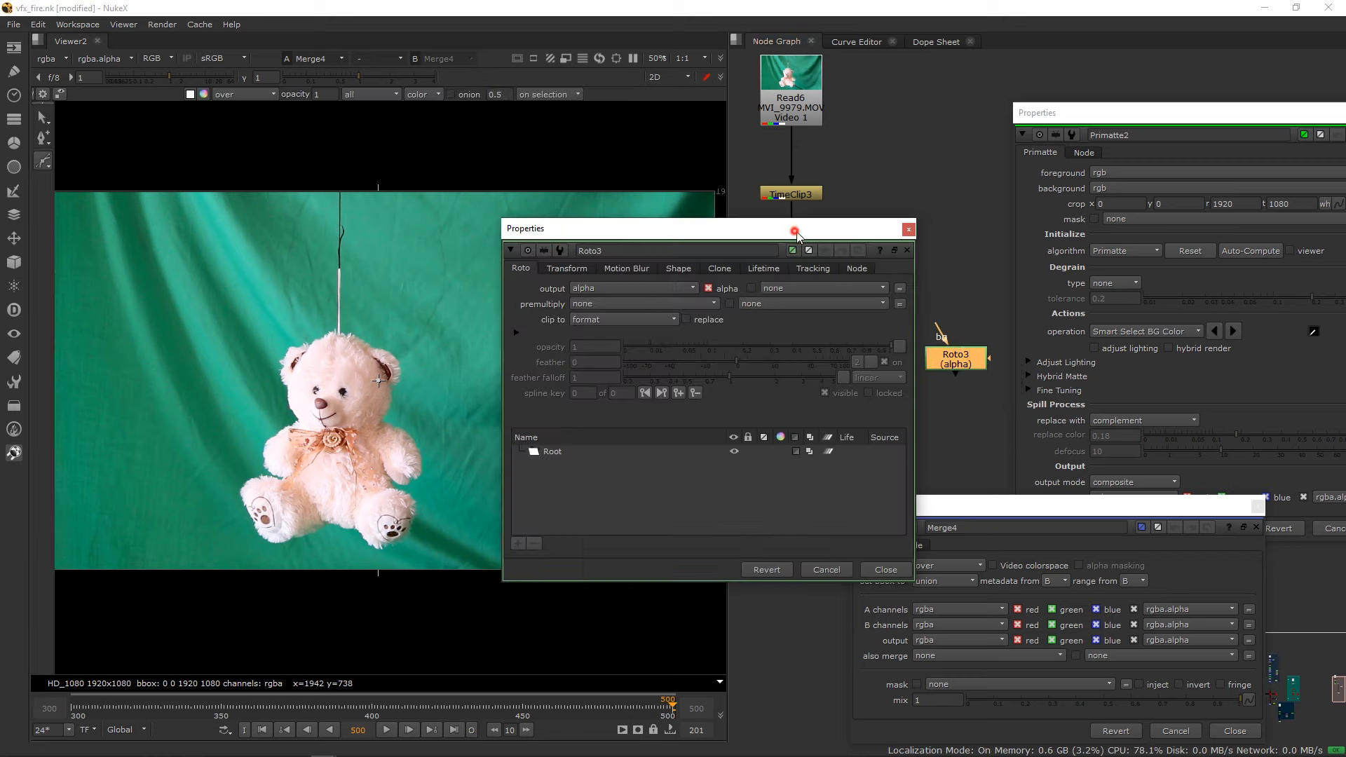
pyautogui.moveTo(794, 230); pyautogui.dragTo(965, 299)
pyautogui.click(1080, 297)
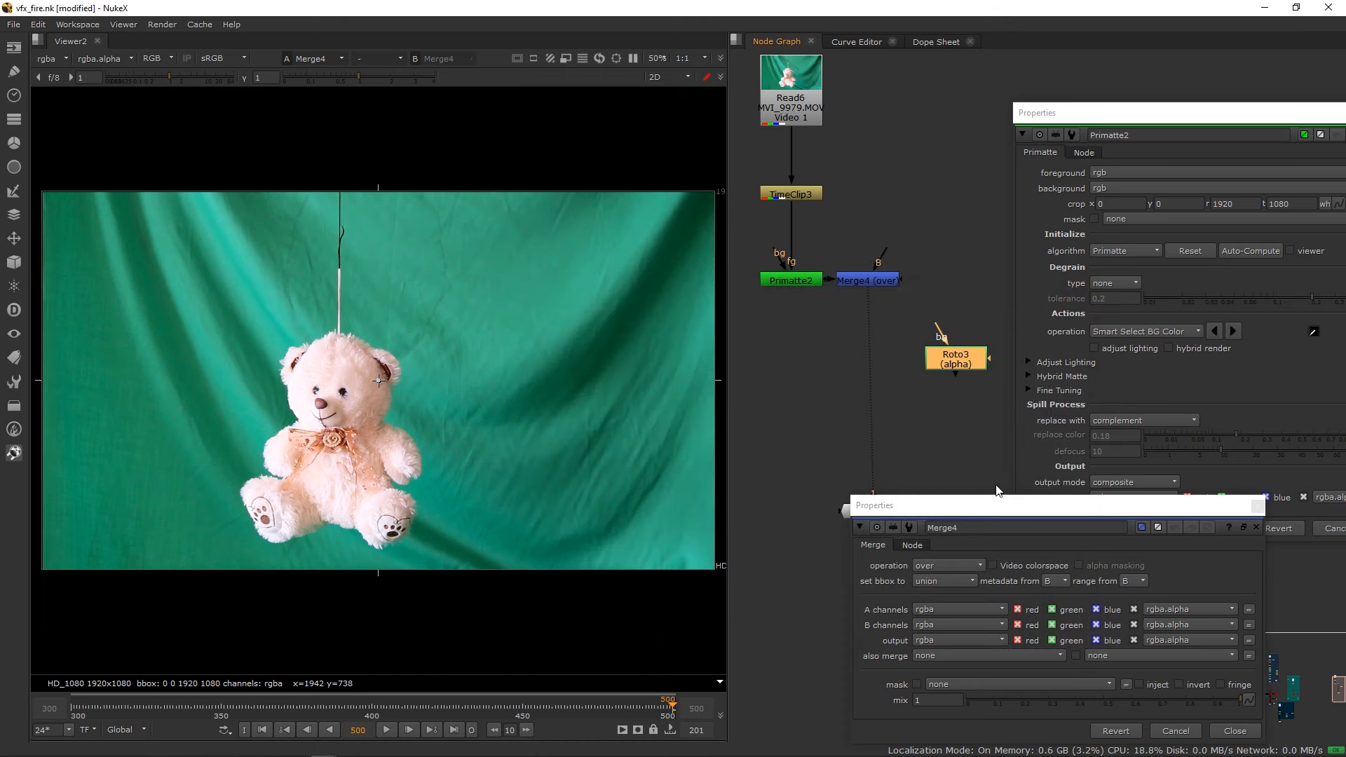
pyautogui.click(1258, 506)
pyautogui.moveTo(1260, 113); pyautogui.dragTo(1184, 107)
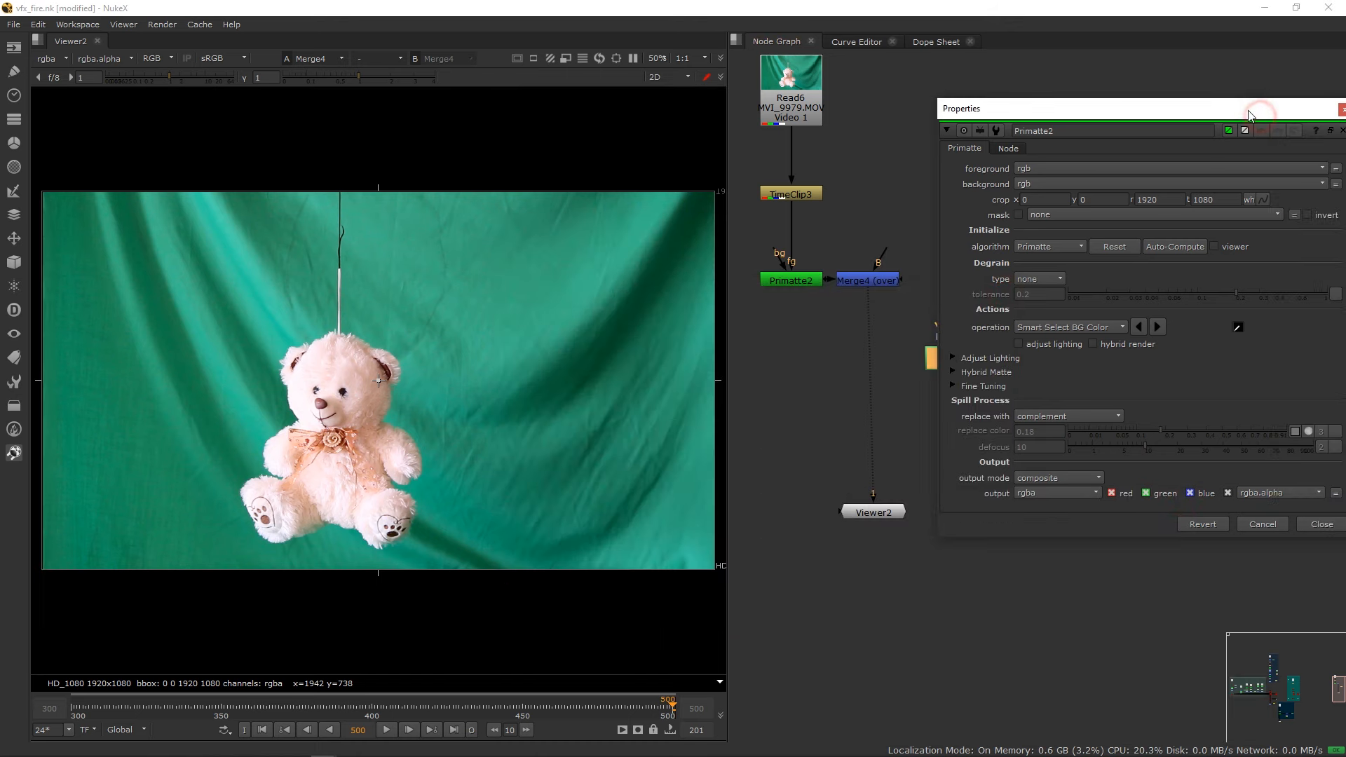
pyautogui.click(1342, 112)
# Line up the Roto node with the Merge, connect it to the Merge's mask input and disable the Roto.
pyautogui.moveTo(958, 372); pyautogui.dragTo(1000, 282)
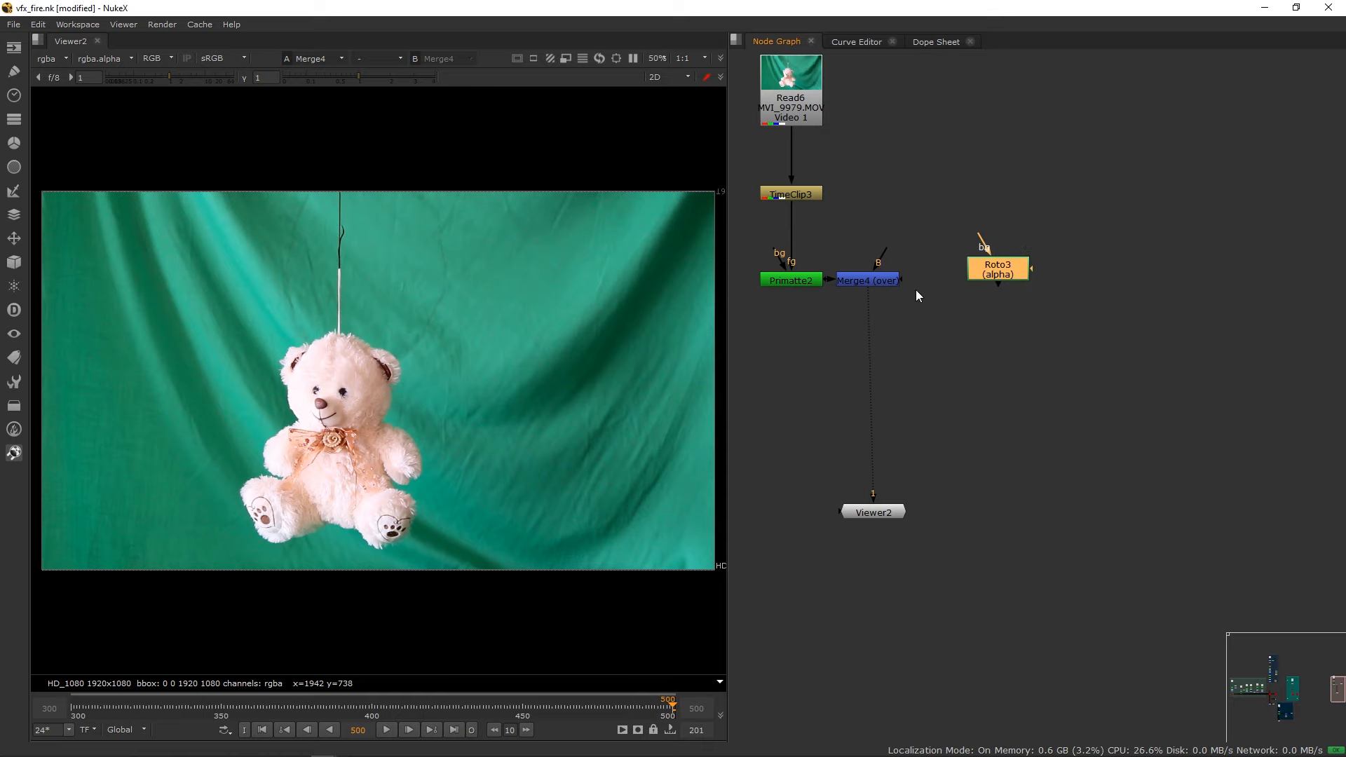
pyautogui.moveTo(908, 281); pyautogui.dragTo(1004, 285)
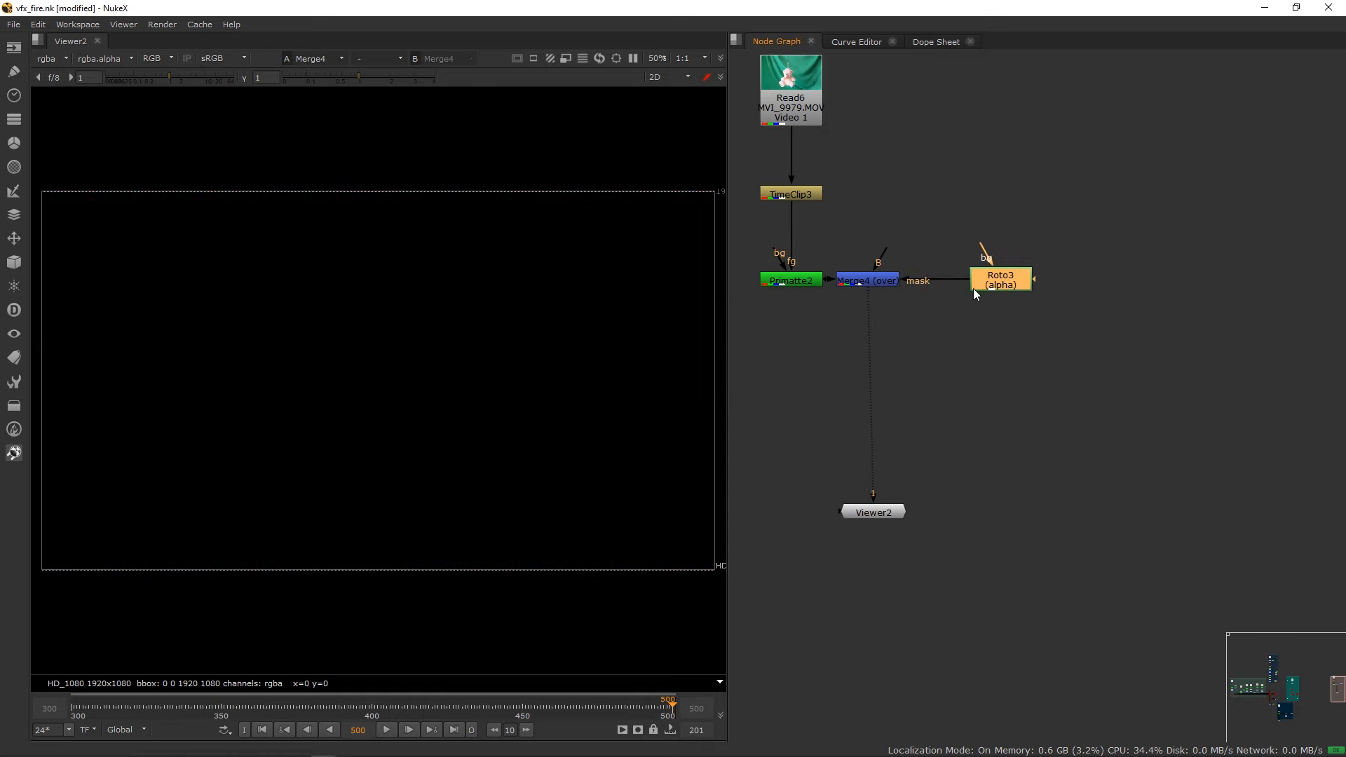
pyautogui.press('d')
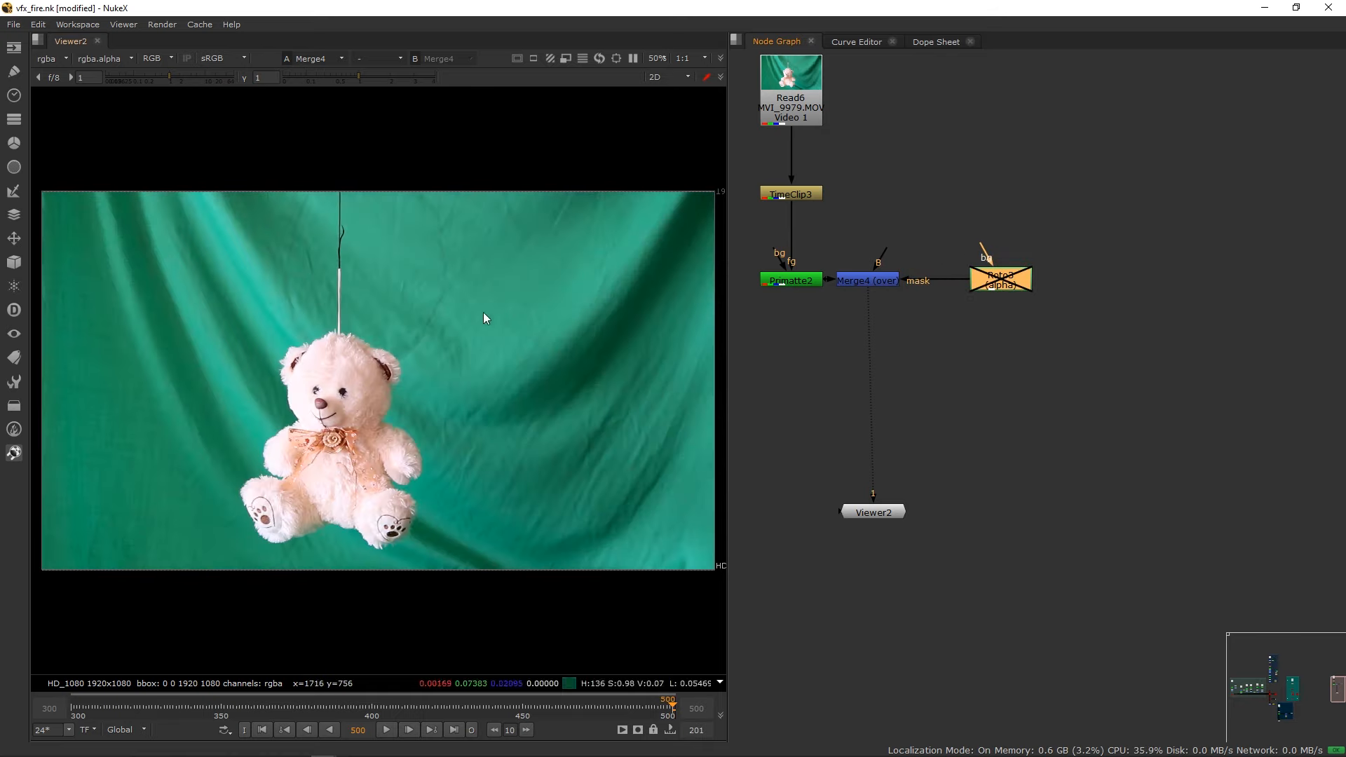
# Draw a rectangle roto shape about 1146 × 683 px around the teddy bear, with its upper edge lowered to the top of the head.
pyautogui.doubleClick(991, 276)
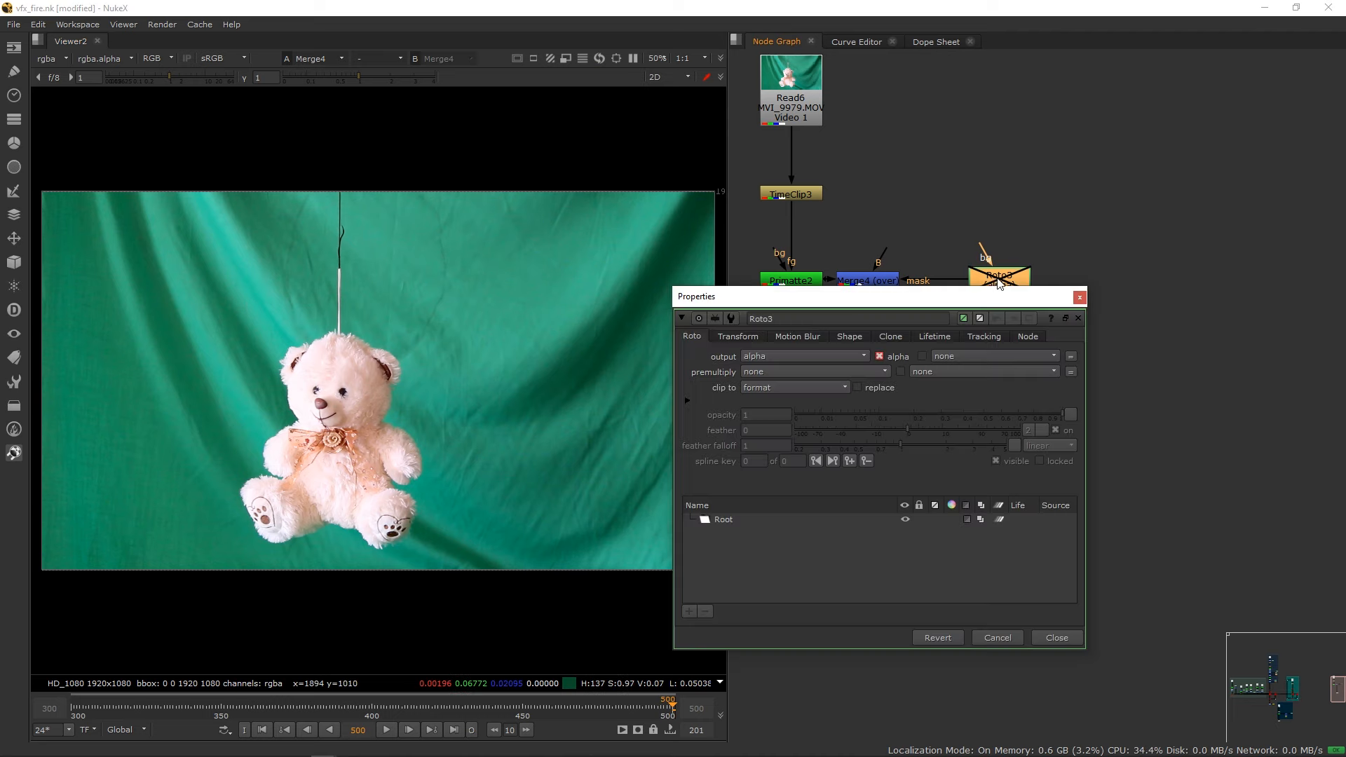
pyautogui.click(45, 164)
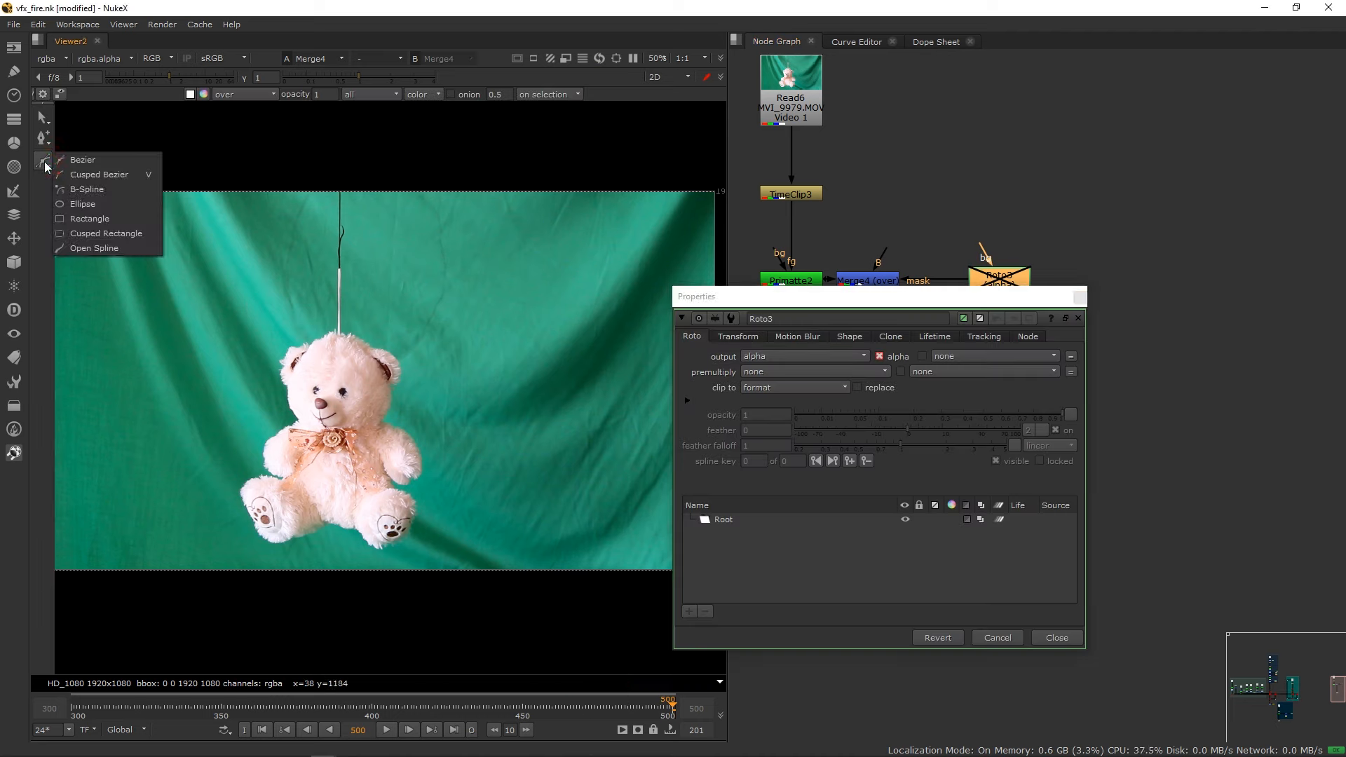
pyautogui.click(90, 219)
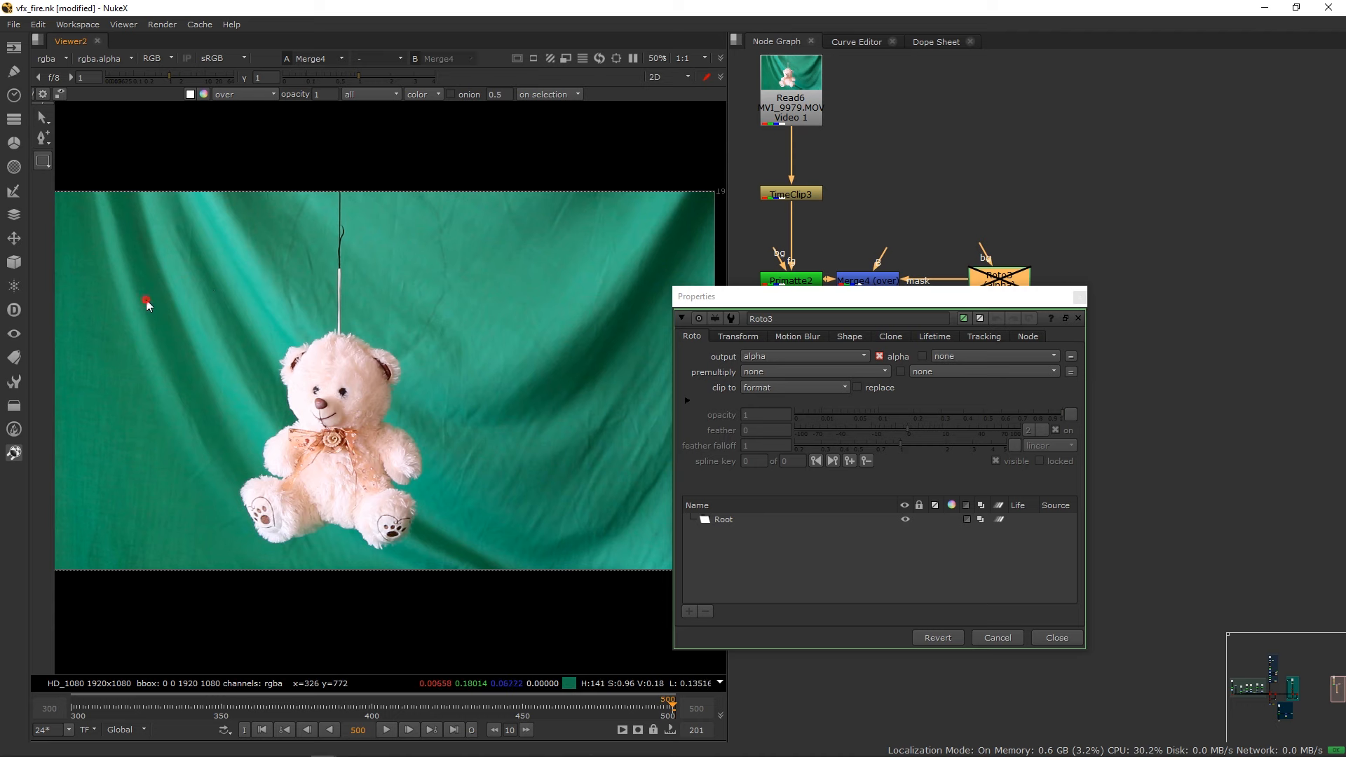
pyautogui.moveTo(145, 300); pyautogui.dragTo(420, 443)
pyautogui.moveTo(458, 494); pyautogui.dragTo(539, 566)
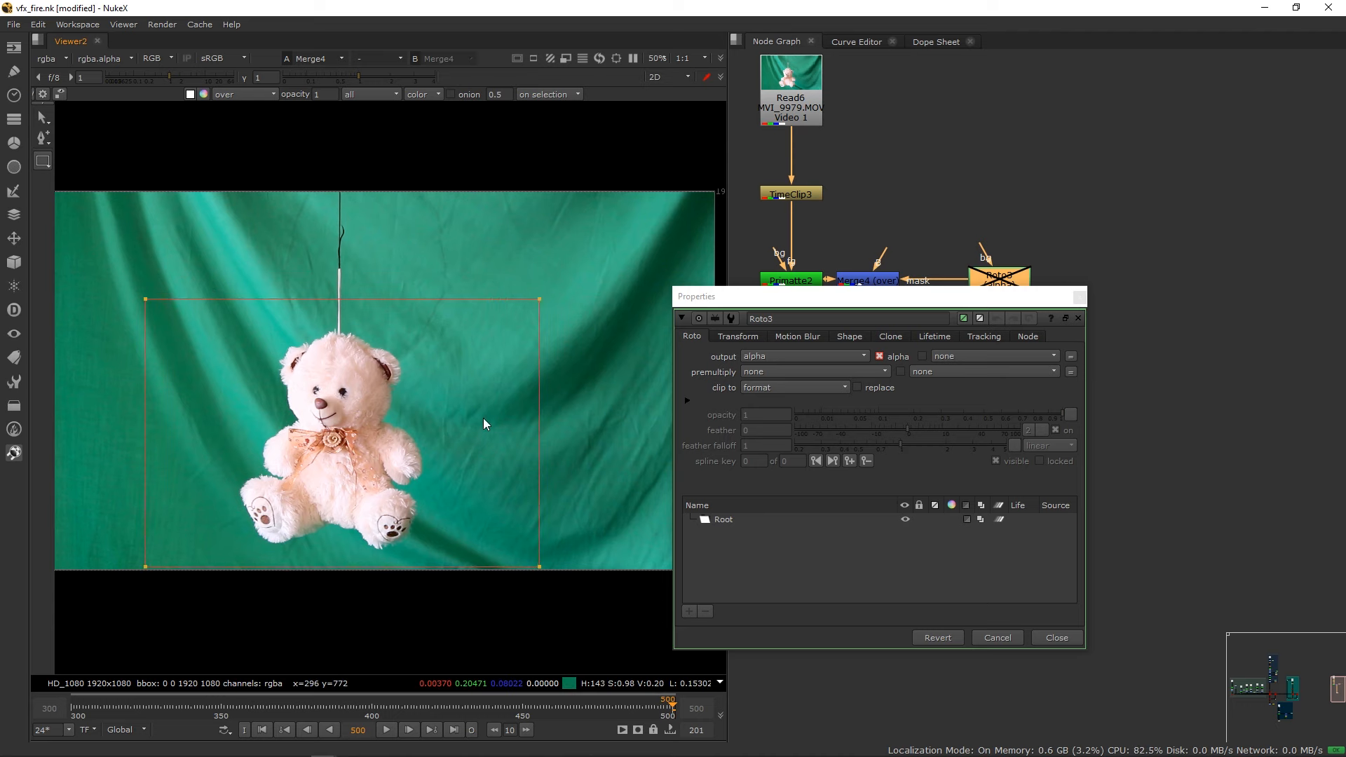
pyautogui.moveTo(100, 274); pyautogui.dragTo(591, 309)
pyautogui.moveTo(402, 297); pyautogui.dragTo(394, 325)
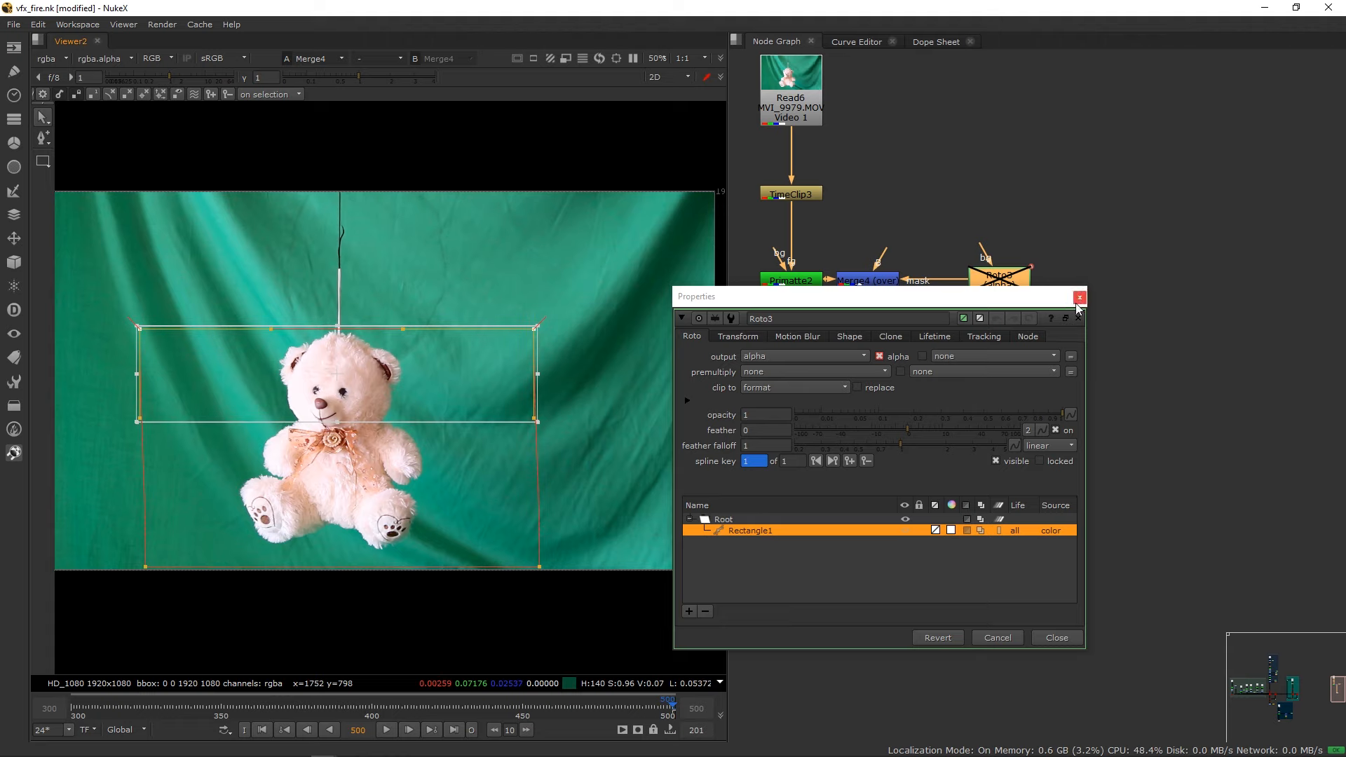
# Close the Roto properties, re-enable the Roto node and space it further away from the Merge.
pyautogui.click(1080, 297)
pyautogui.press('d')
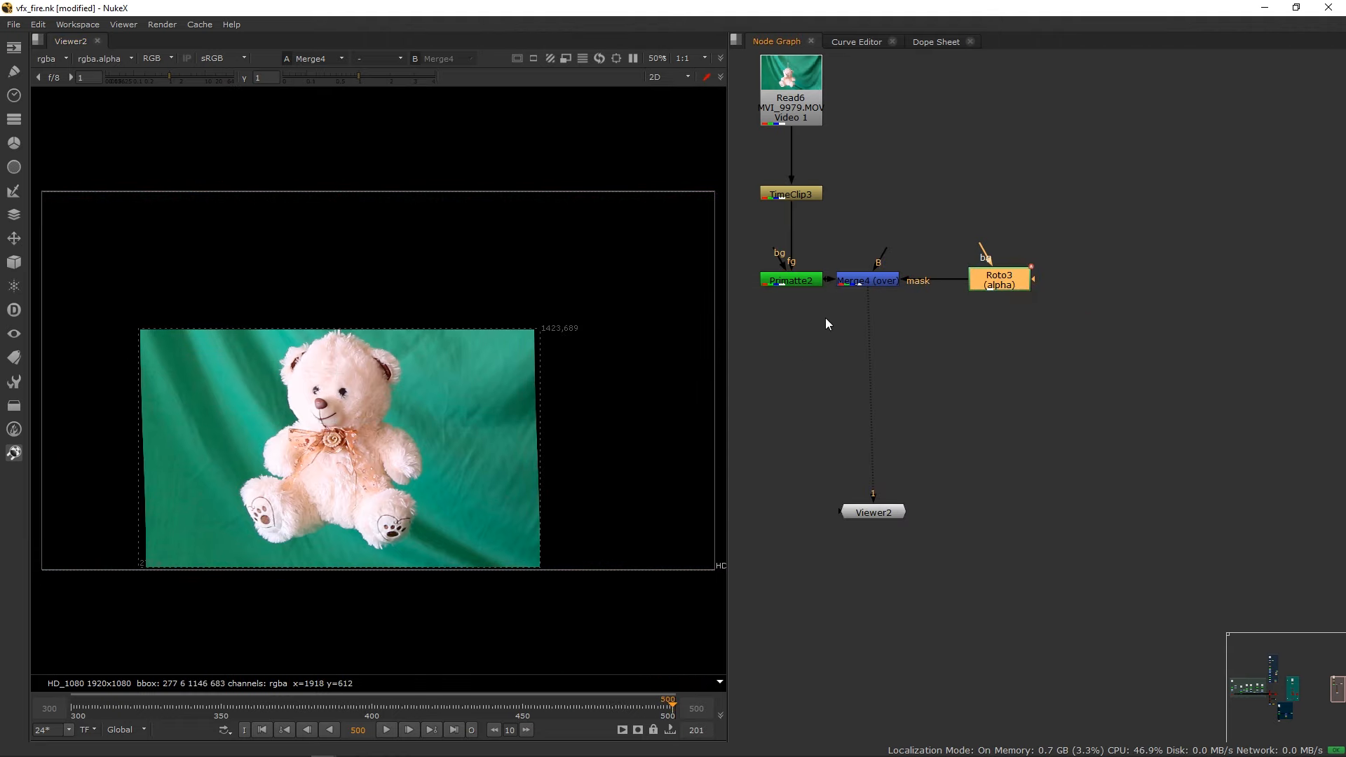
pyautogui.moveTo(1006, 279); pyautogui.dragTo(1039, 279)
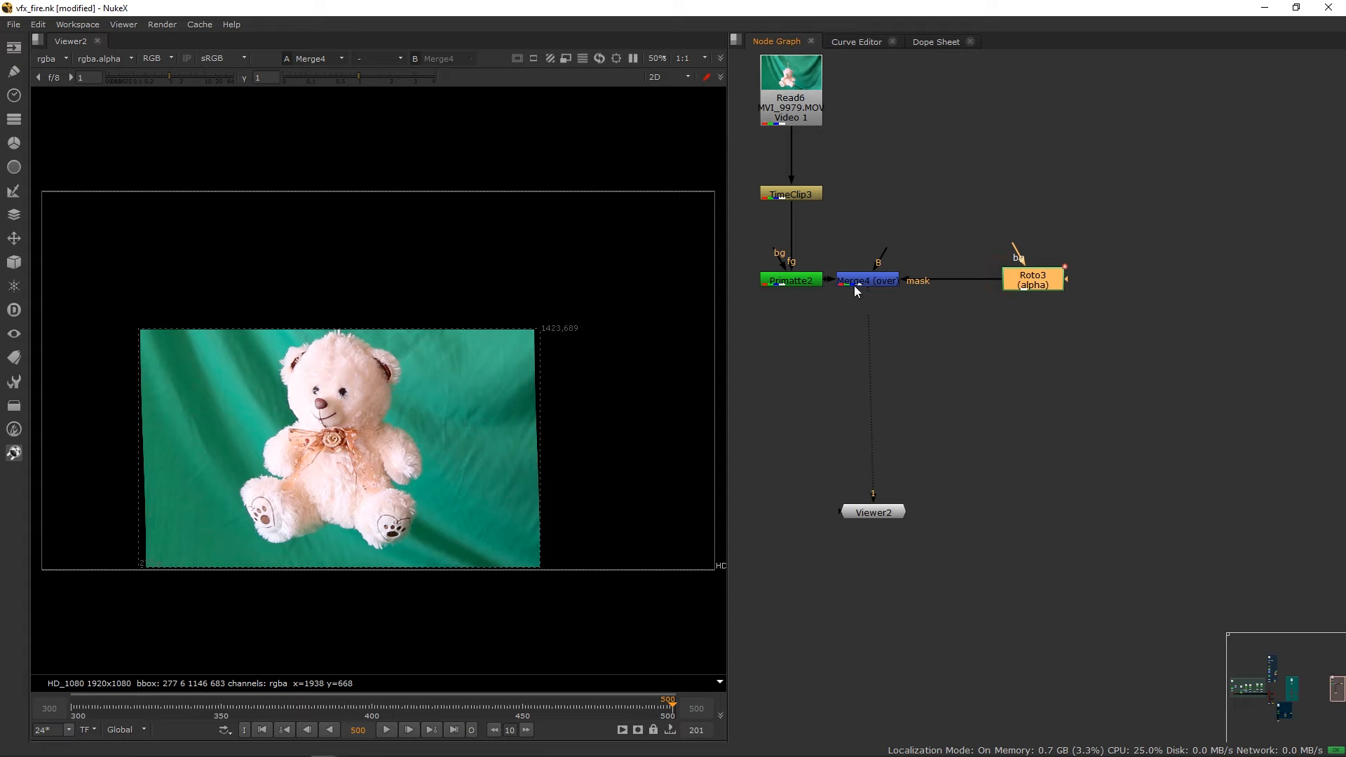
pyautogui.click(869, 282)
pyautogui.moveTo(901, 241); pyautogui.dragTo(882, 266, button='middle')
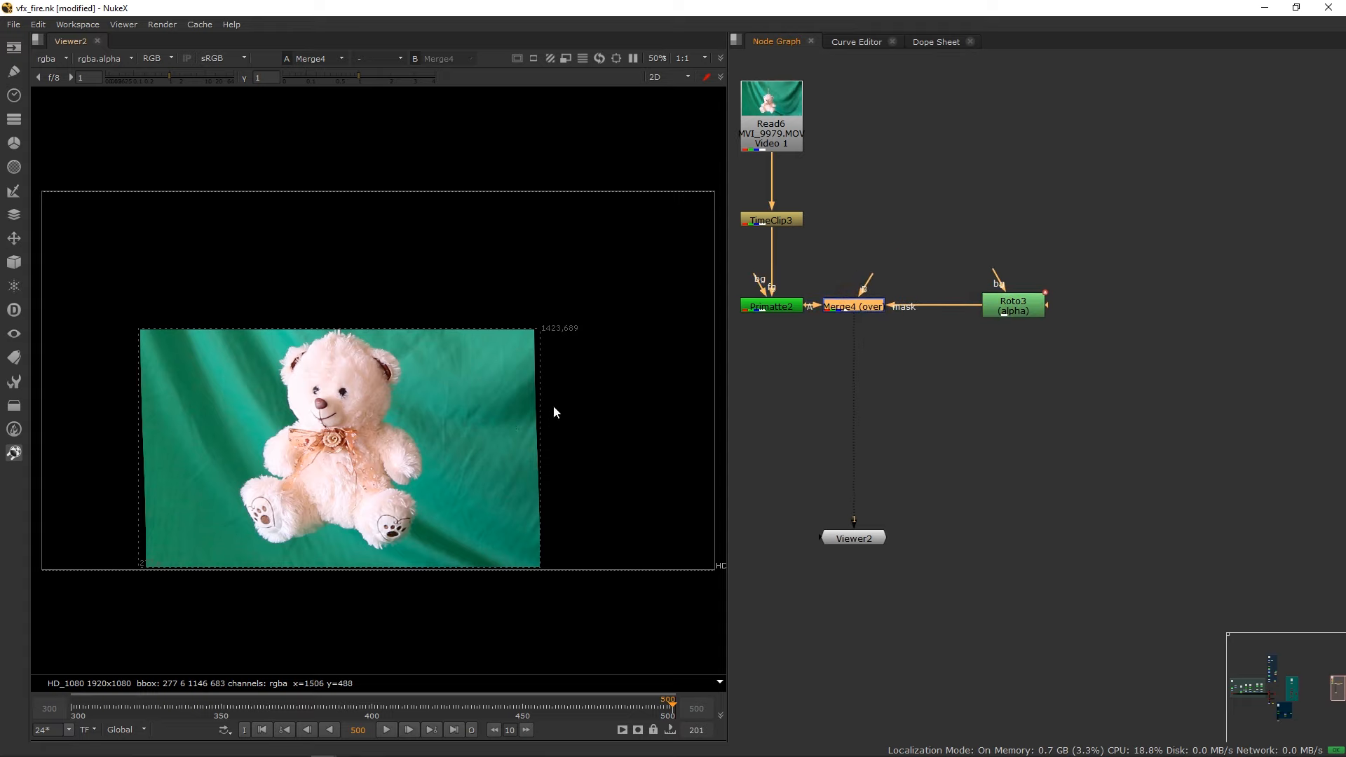
pyautogui.click(865, 539)
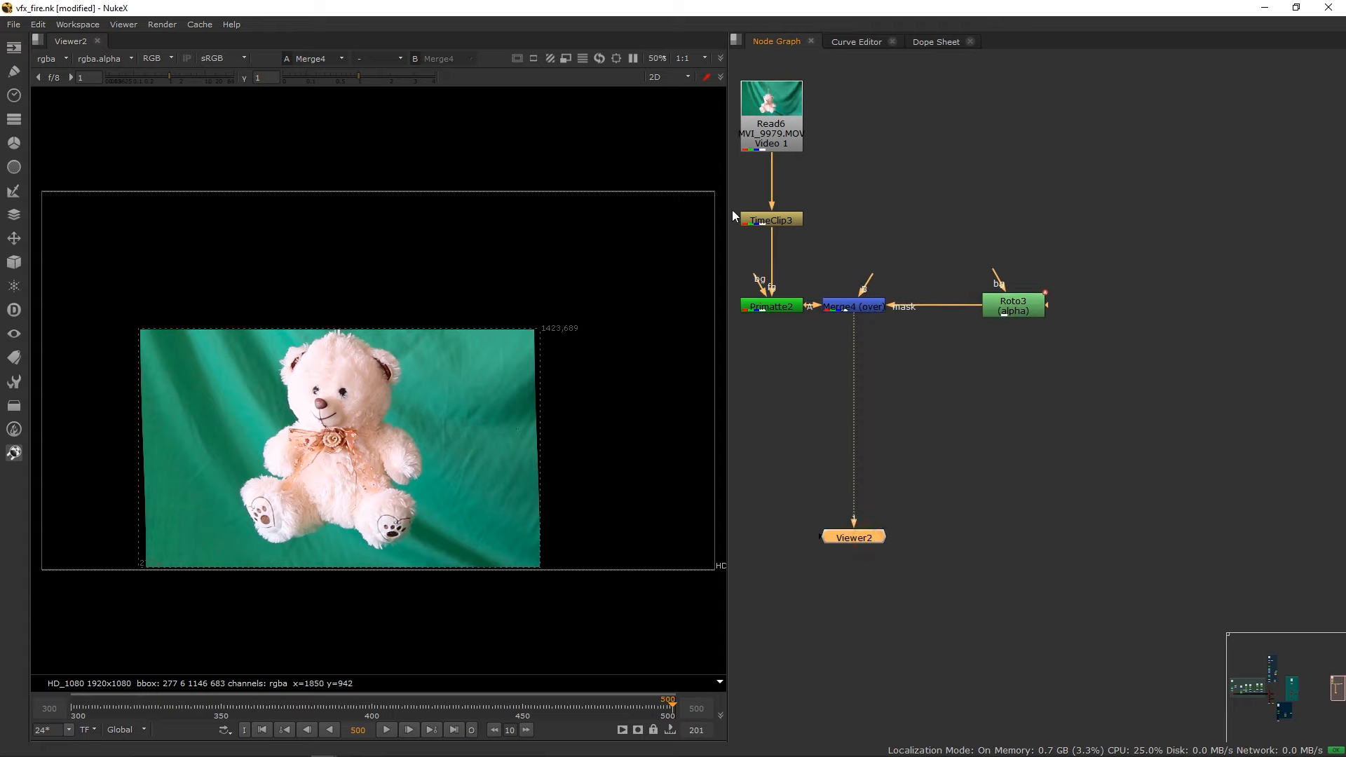
pyautogui.moveTo(862, 210); pyautogui.dragTo(893, 237)
# Key out the green backdrop in the Primatte by sampling the green beside the bear with Smart Select BG Color.
pyautogui.doubleClick(780, 309)
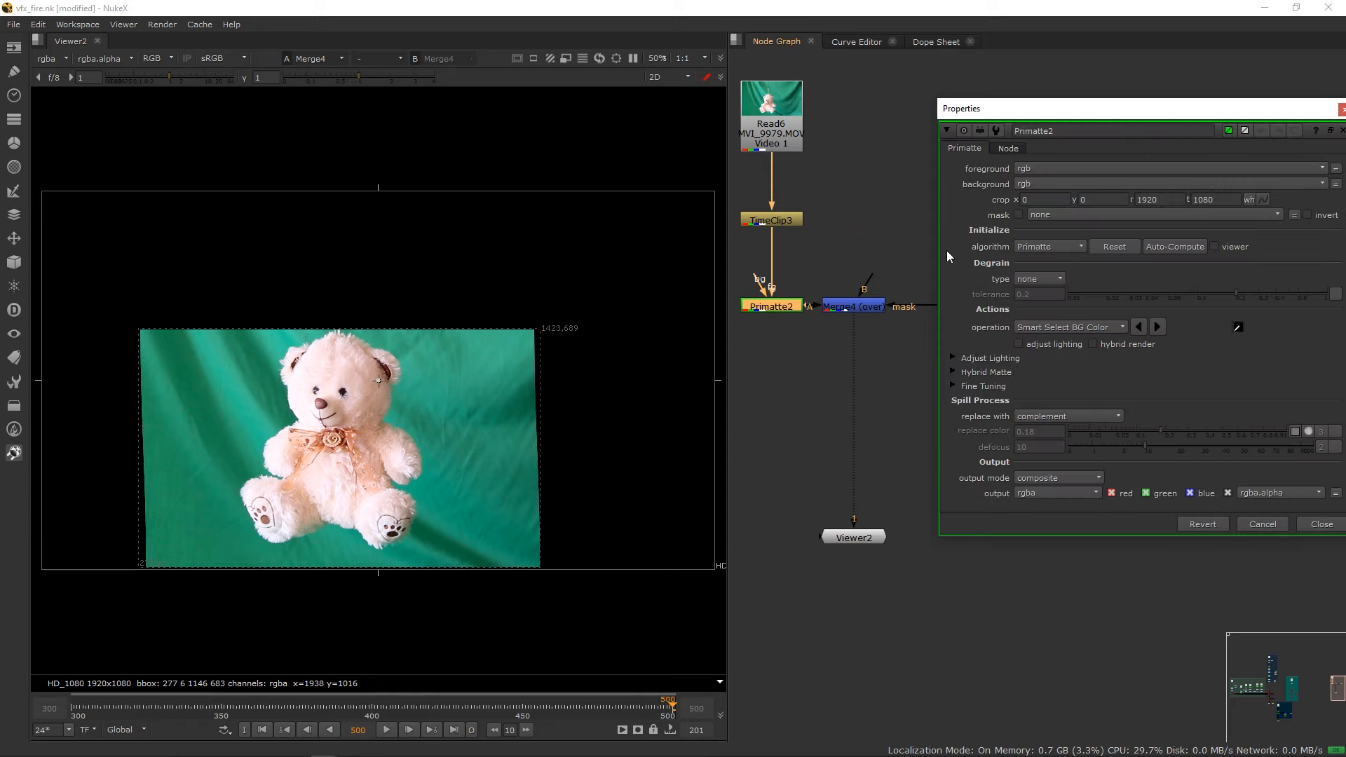
pyautogui.moveTo(1025, 116); pyautogui.dragTo(968, 104)
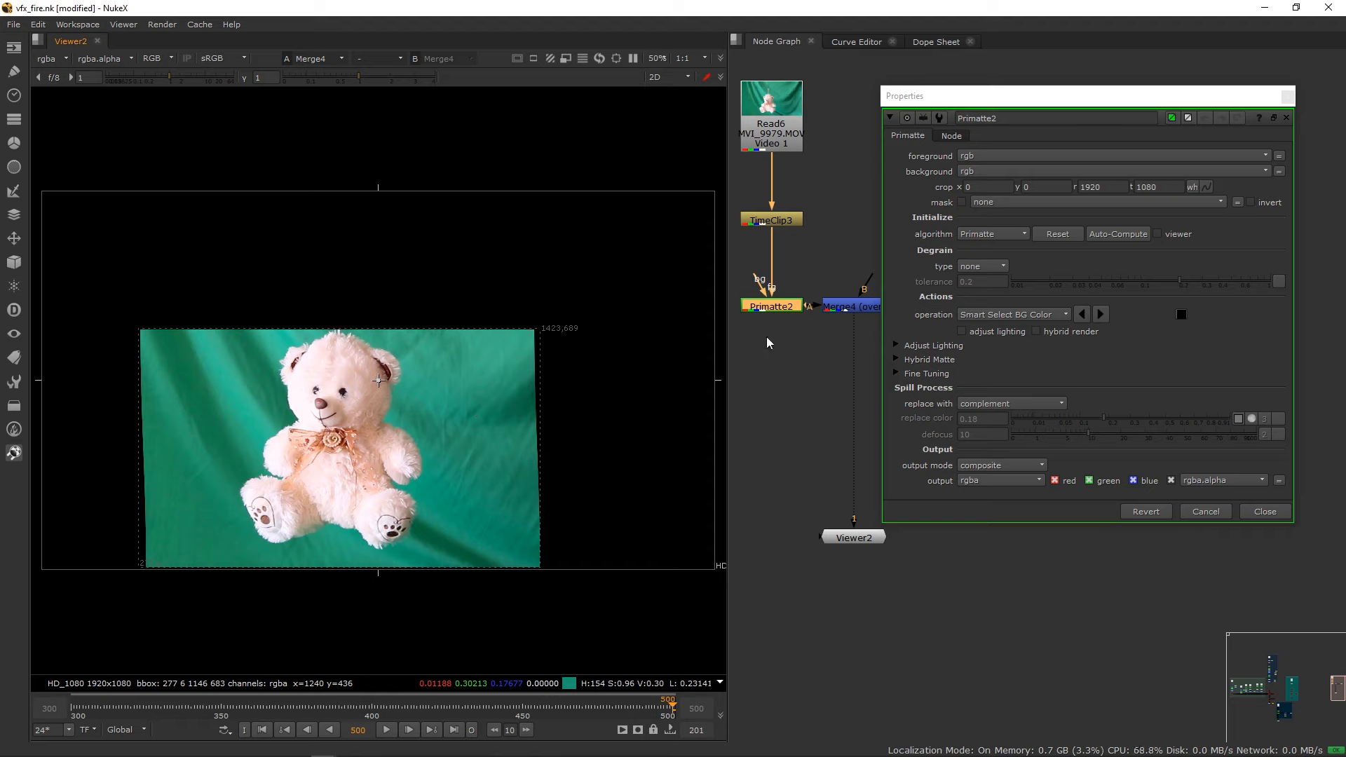
pyautogui.click(1181, 314)
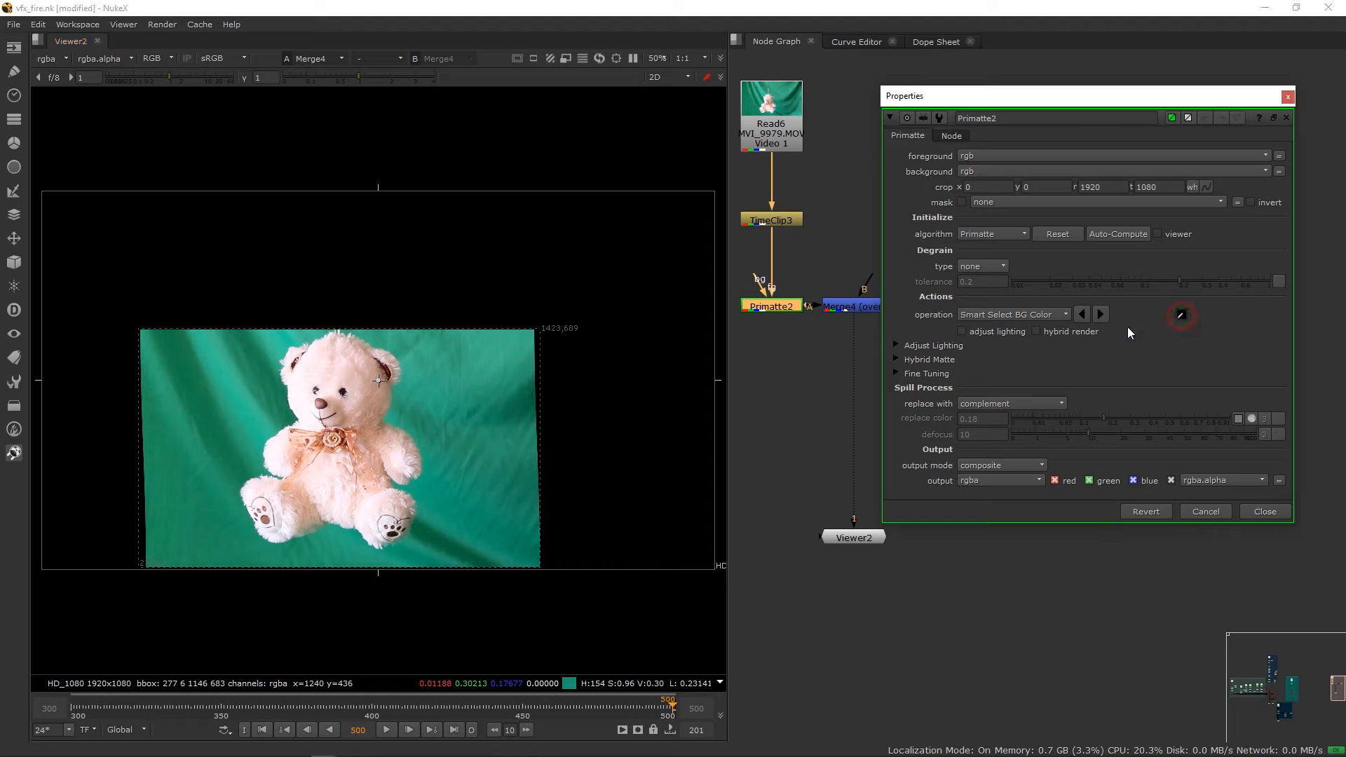
pyautogui.click(467, 407)
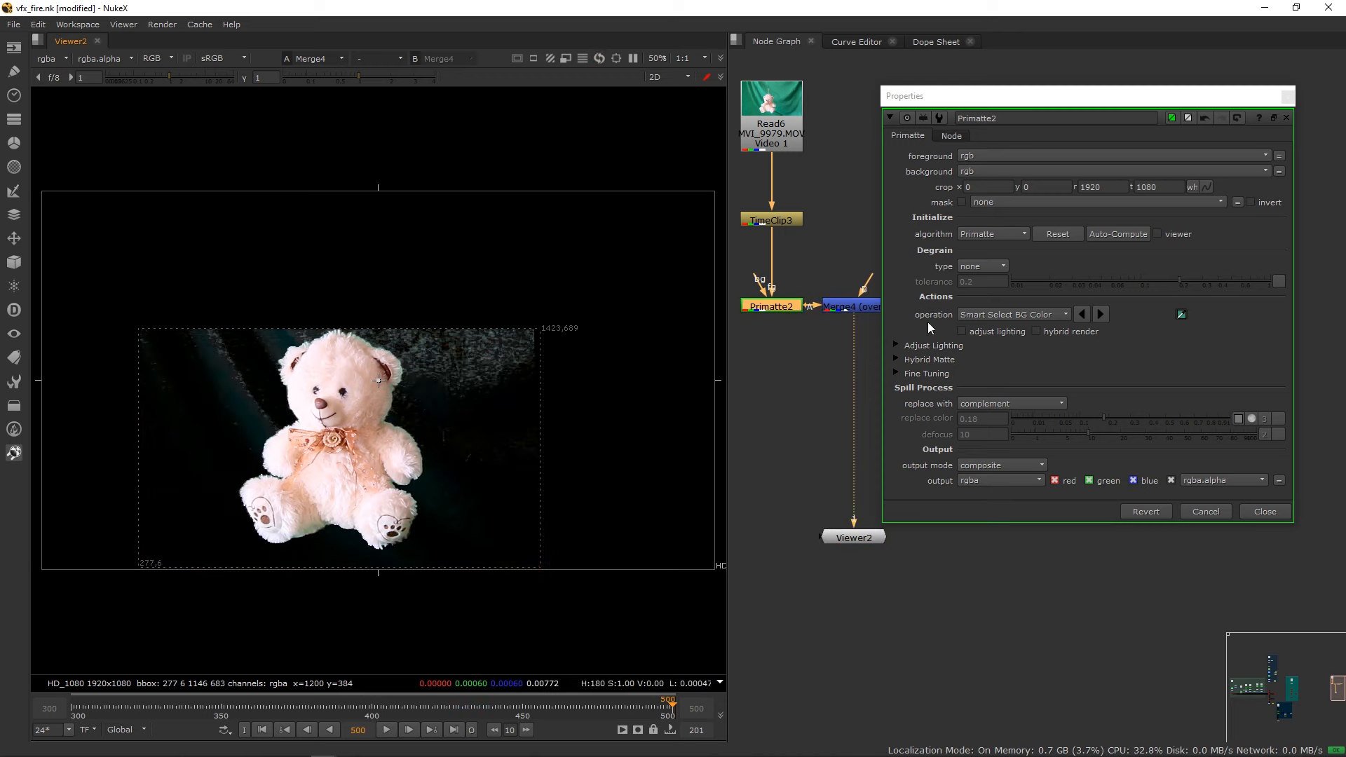
# Reset the Primatte key and generate a new one with Auto-Compute.
pyautogui.click(982, 314)
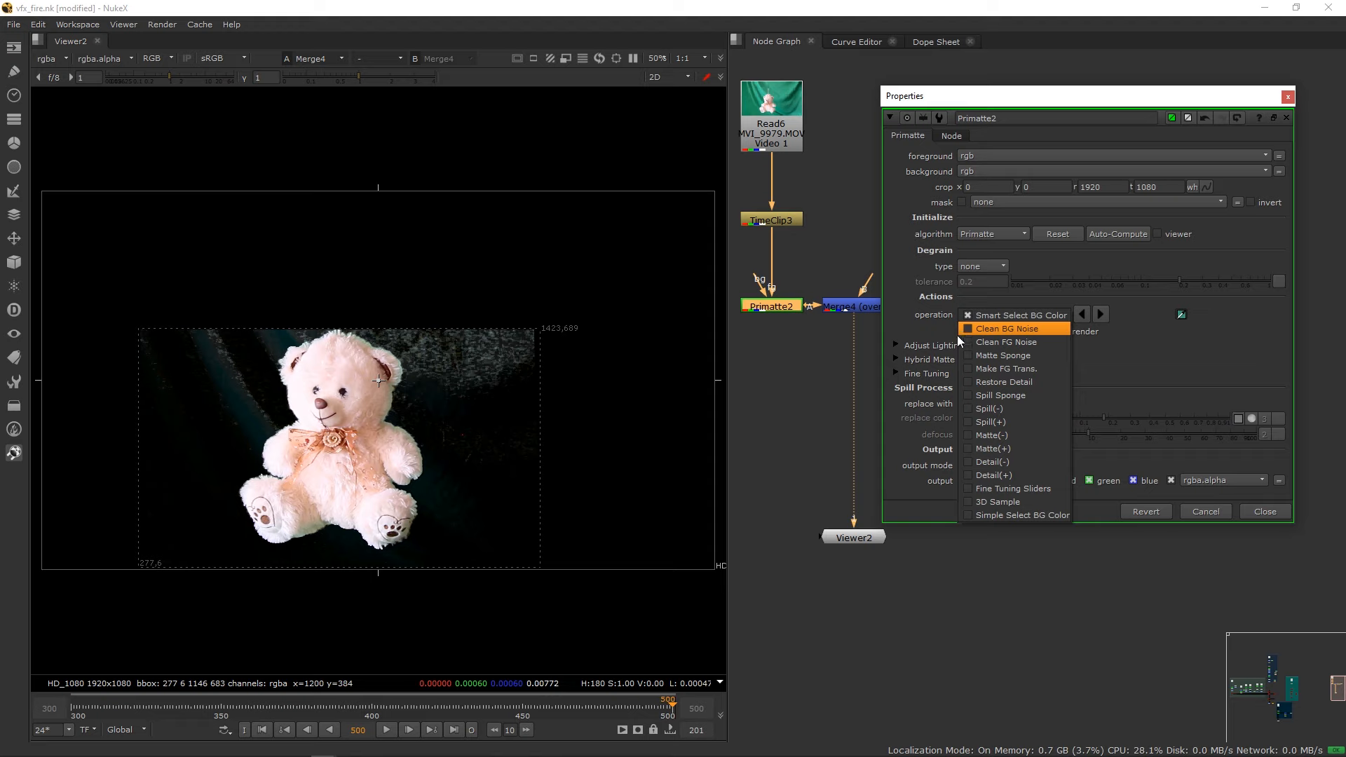
pyautogui.click(1086, 271)
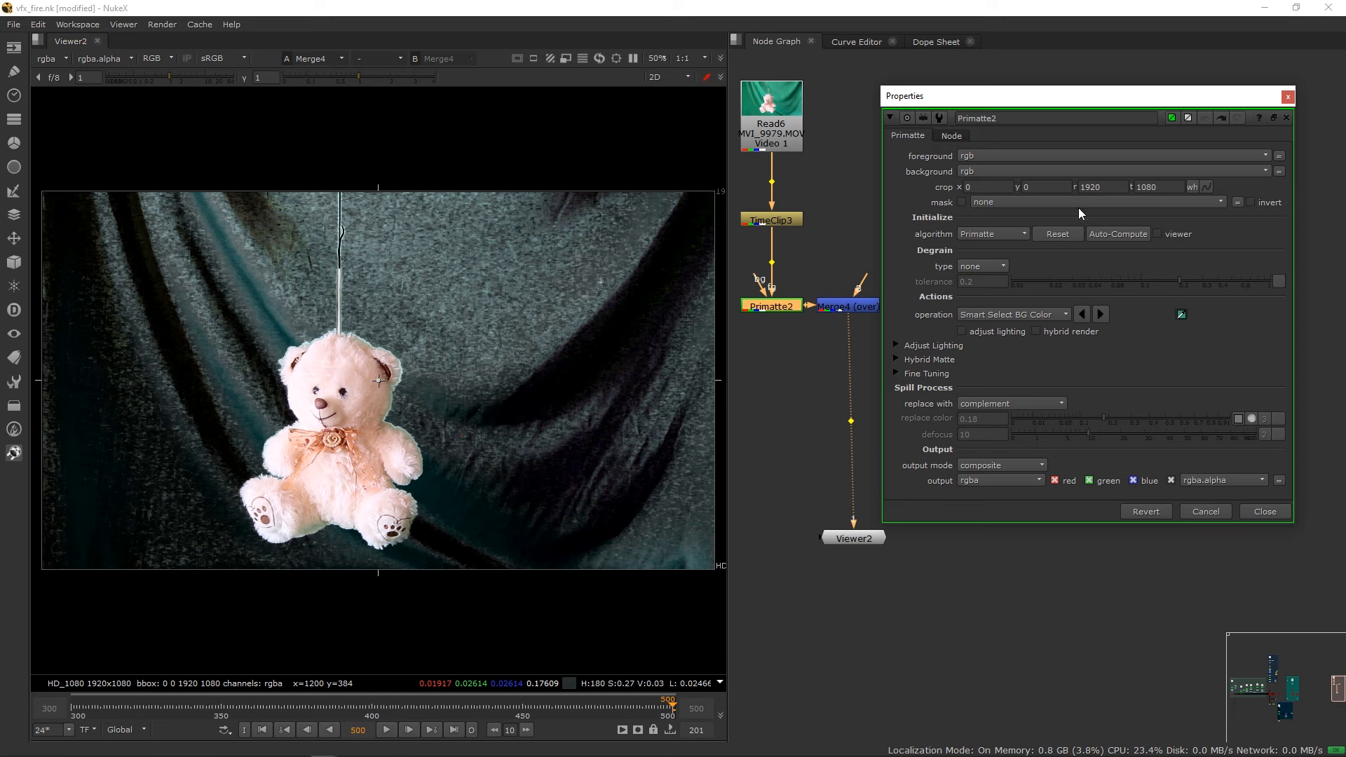
pyautogui.click(1058, 234)
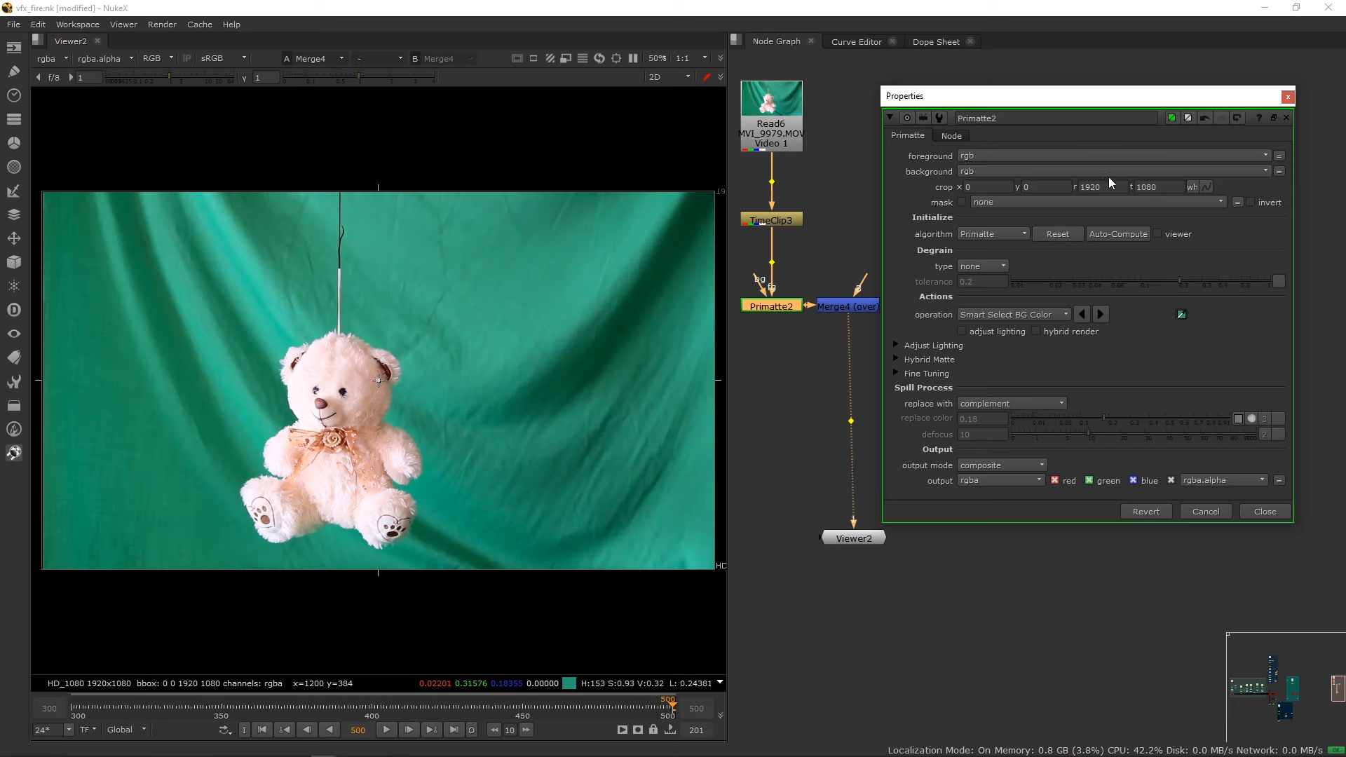
pyautogui.click(1120, 234)
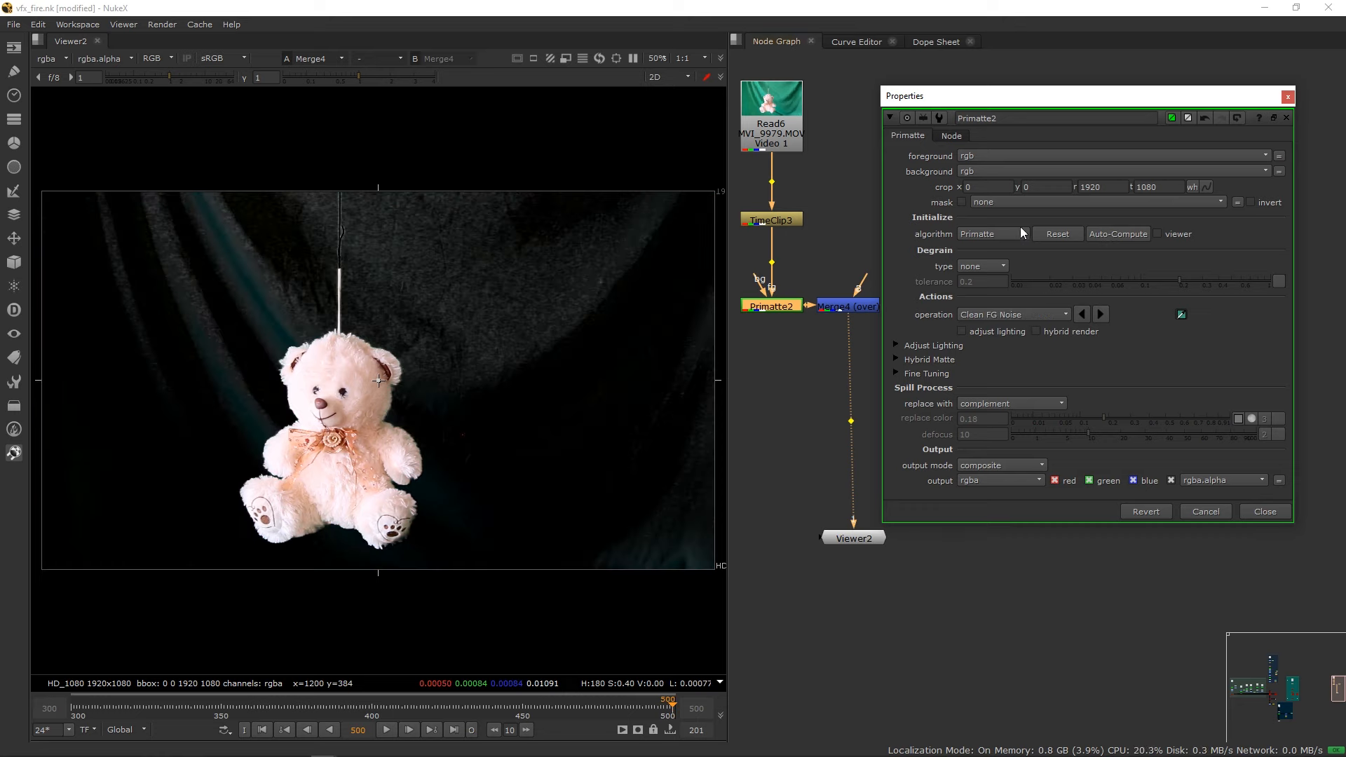
# Set the Primatte operation to Clean BG Noise and sample the grey backdrop folds around the bear in the alpha view.
pyautogui.click(993, 316)
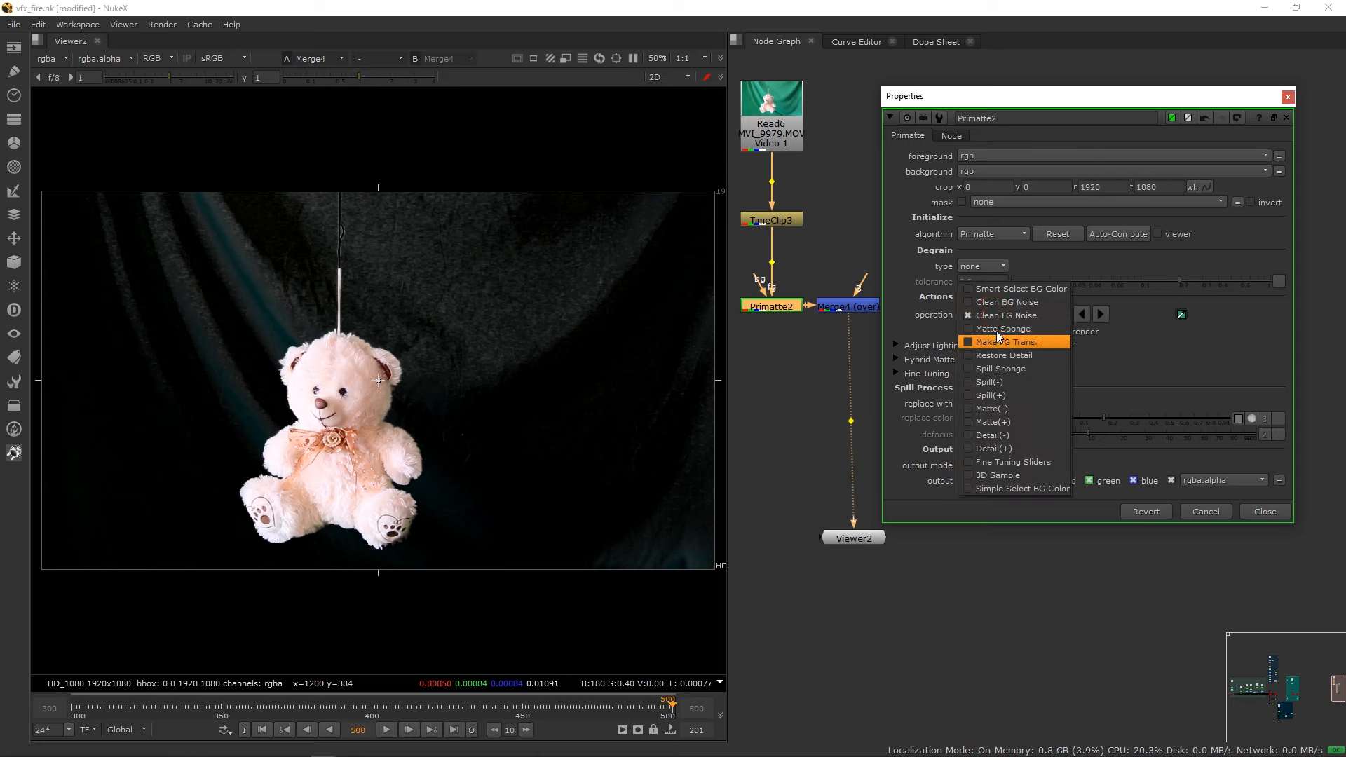
pyautogui.click(1005, 302)
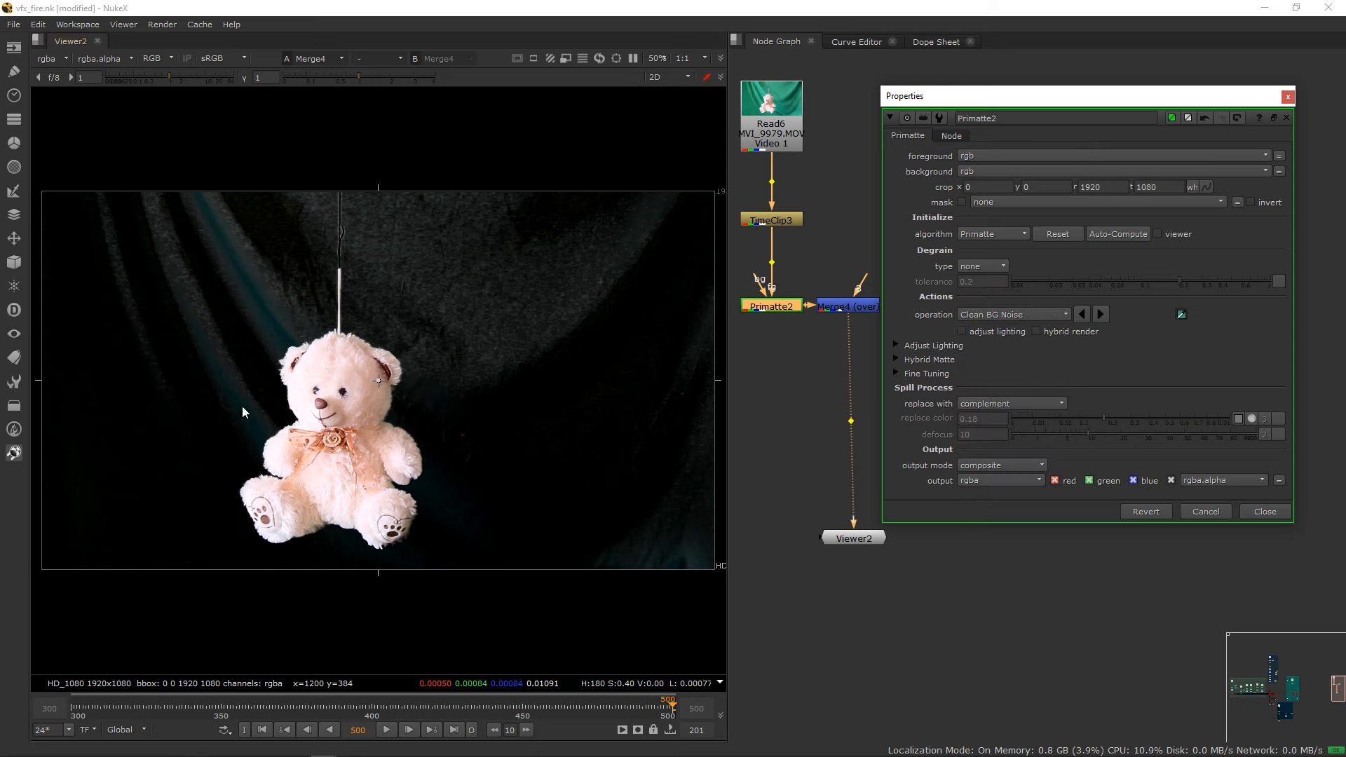
pyautogui.press('a')
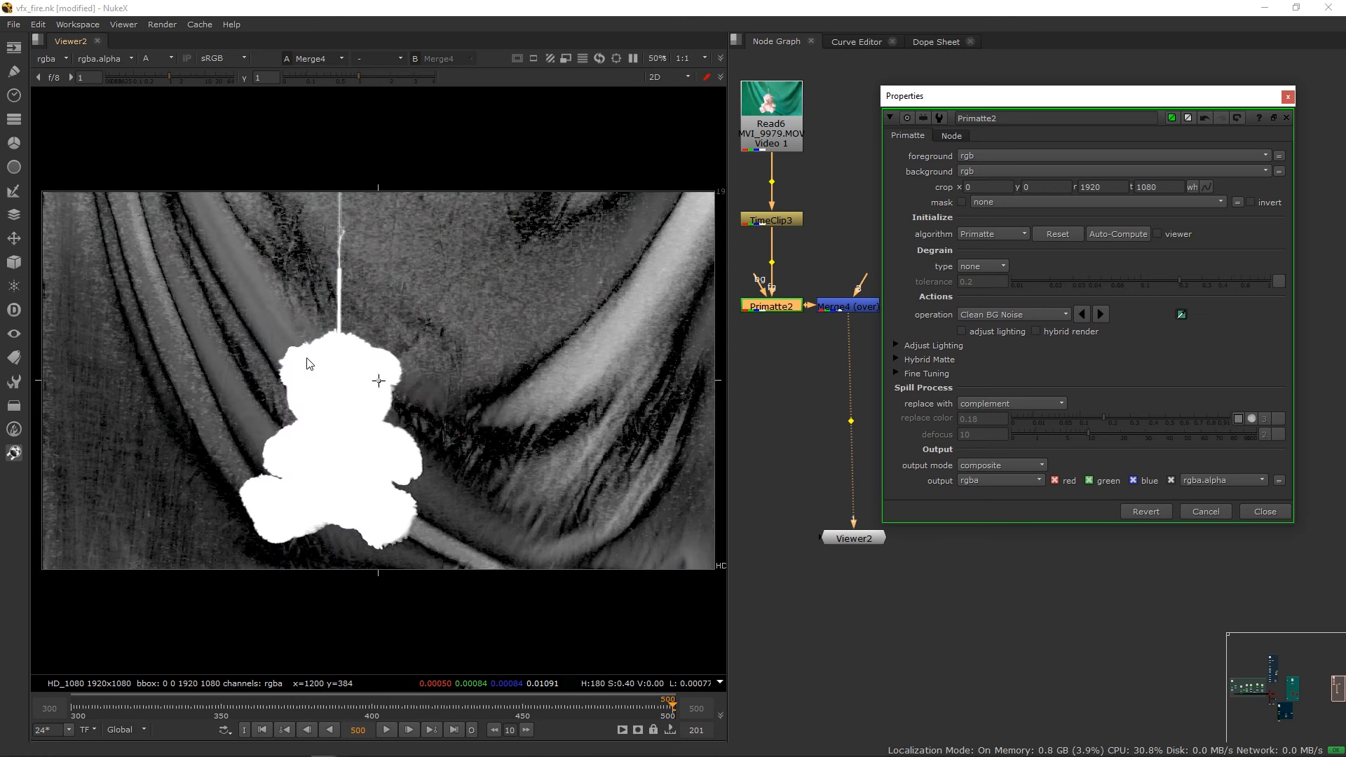
pyautogui.keyDown('ctrl'); pyautogui.keyDown('shift'); pyautogui.moveTo(224, 288); pyautogui.dragTo(261, 273); pyautogui.keyUp('shift'); pyautogui.keyUp('ctrl')
pyautogui.keyDown('ctrl'); pyautogui.click(262, 255); pyautogui.keyUp('ctrl')
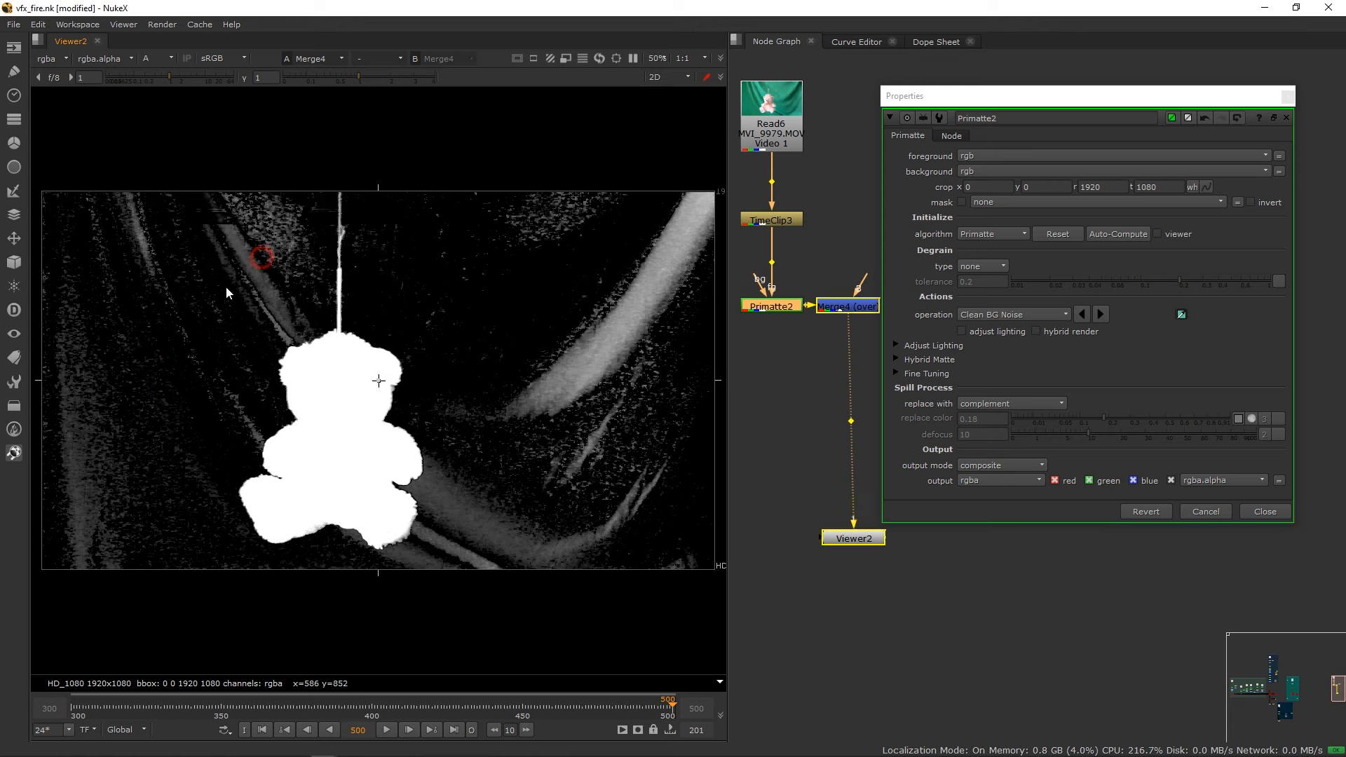
pyautogui.keyDown('ctrl'); pyautogui.click(592, 327); pyautogui.keyUp('ctrl')
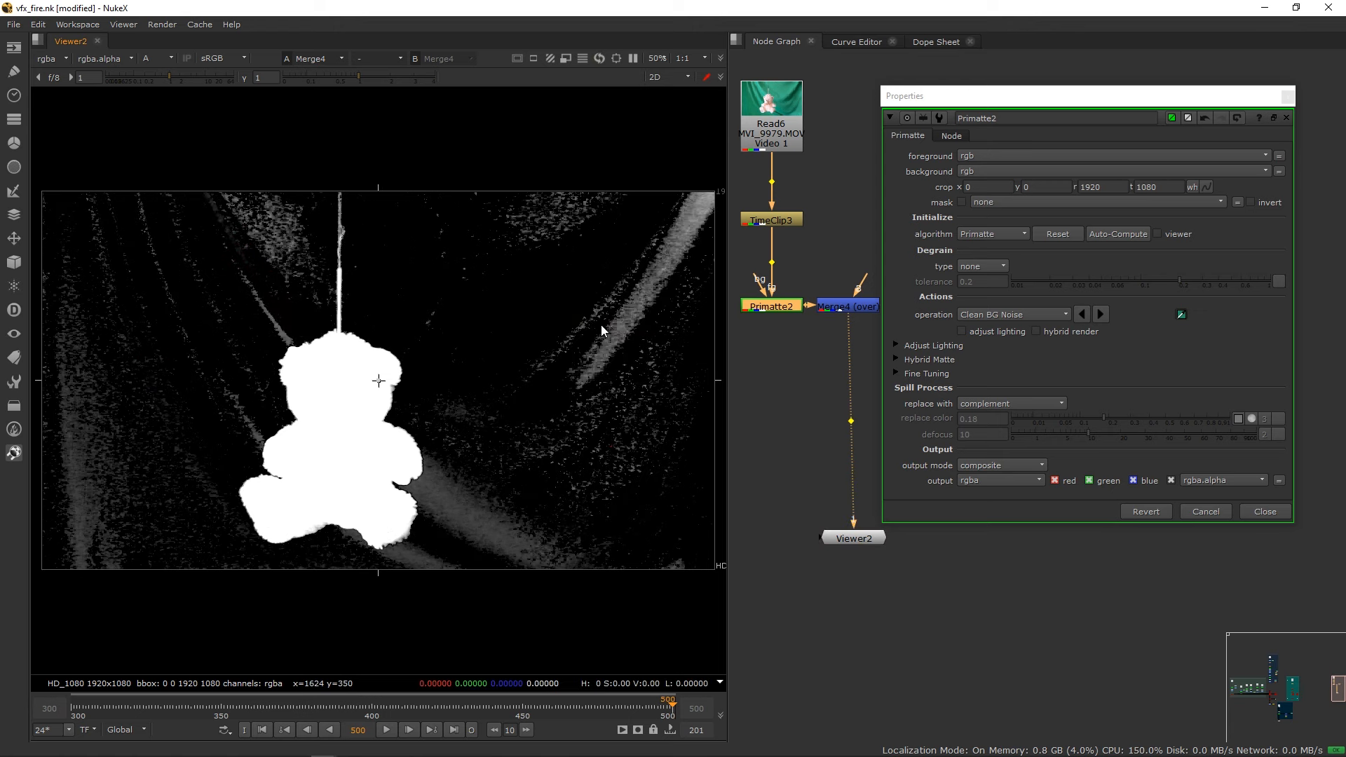
pyautogui.keyDown('ctrl'); pyautogui.click(487, 477); pyautogui.keyUp('ctrl')
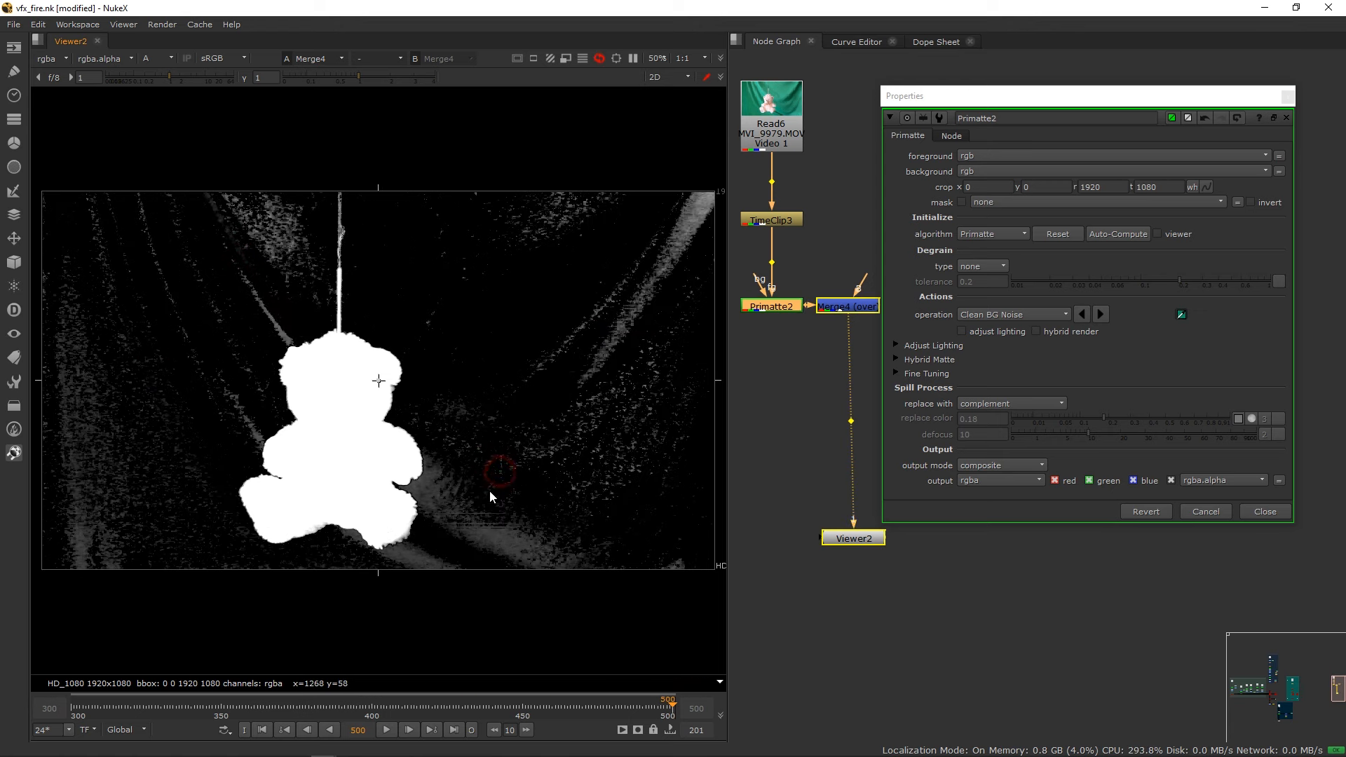
pyautogui.keyDown('ctrl'); pyautogui.click(668, 227); pyautogui.keyUp('ctrl')
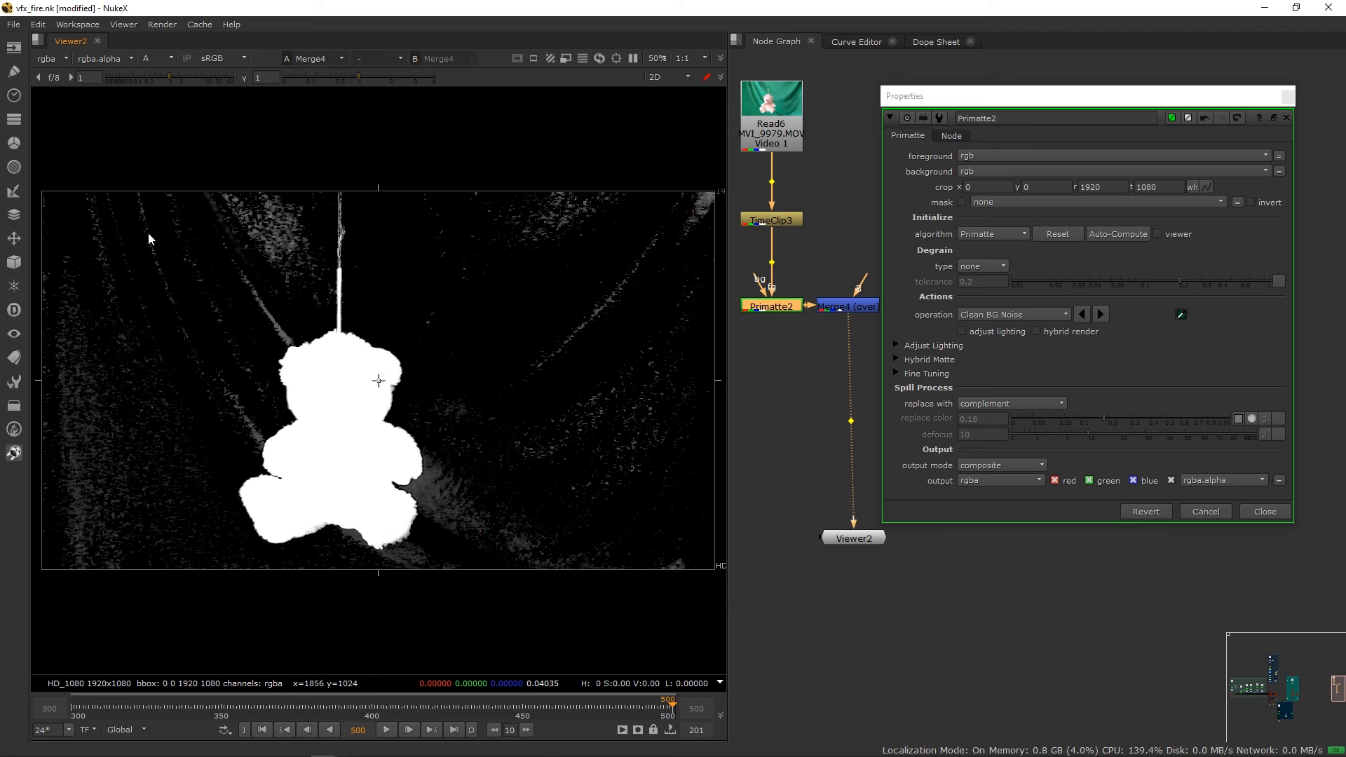
pyautogui.keyDown('ctrl'); pyautogui.click(225, 230); pyautogui.keyUp('ctrl')
pyautogui.keyDown('ctrl'); pyautogui.click(162, 309); pyautogui.keyUp('ctrl')
pyautogui.keyDown('ctrl'); pyautogui.click(111, 435); pyautogui.keyUp('ctrl')
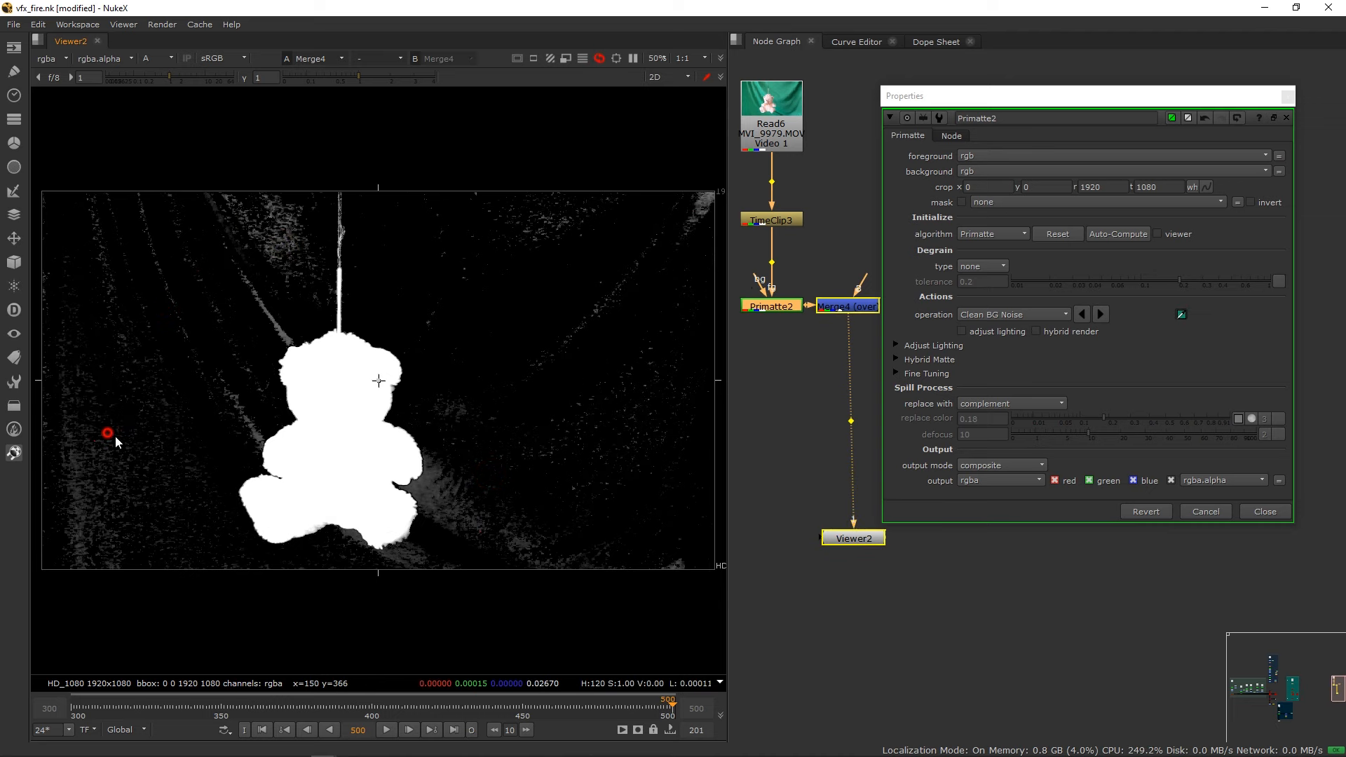
# Re-enable the Roto node, return the viewer from alpha to RGB and inspect the keyed bear up close.
pyautogui.moveTo(977, 98); pyautogui.dragTo(1205, 107)
pyautogui.click(980, 310)
pyautogui.press('d')
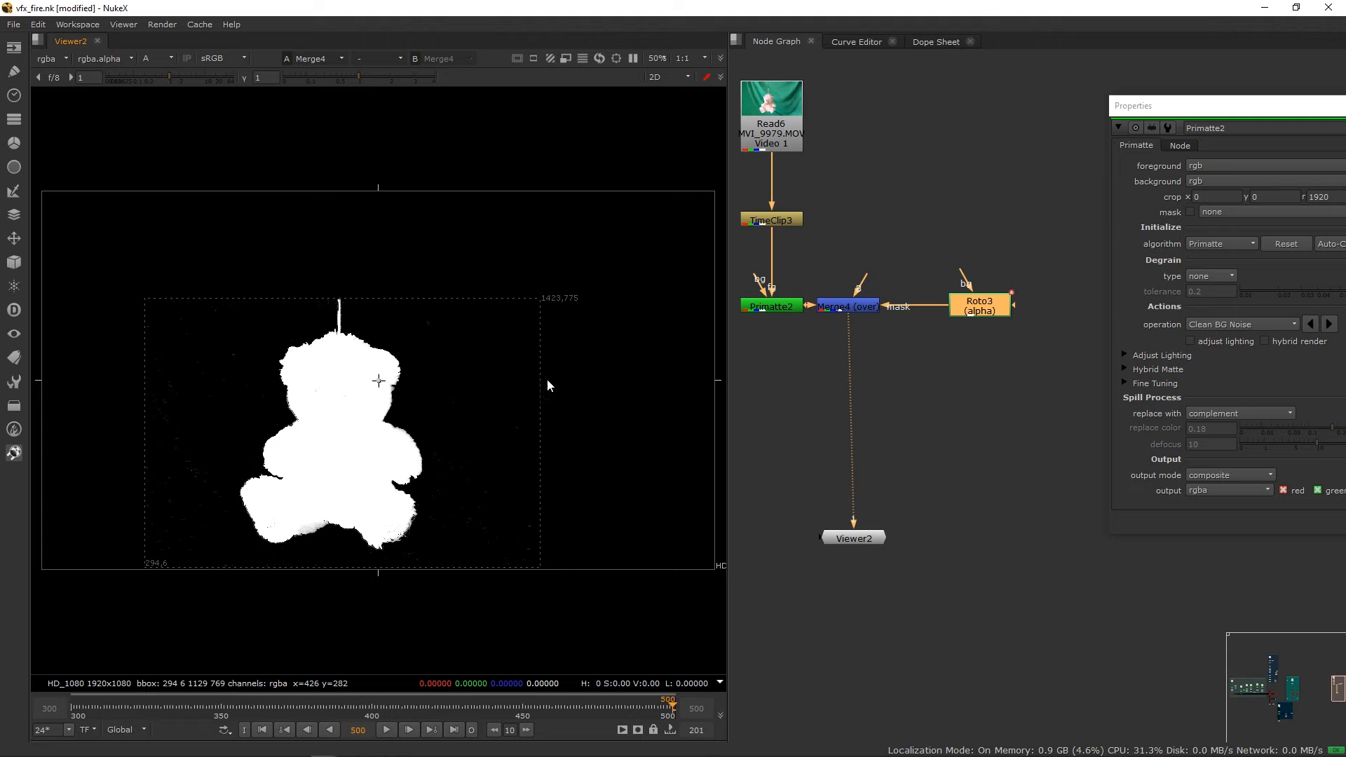
pyautogui.press('a')
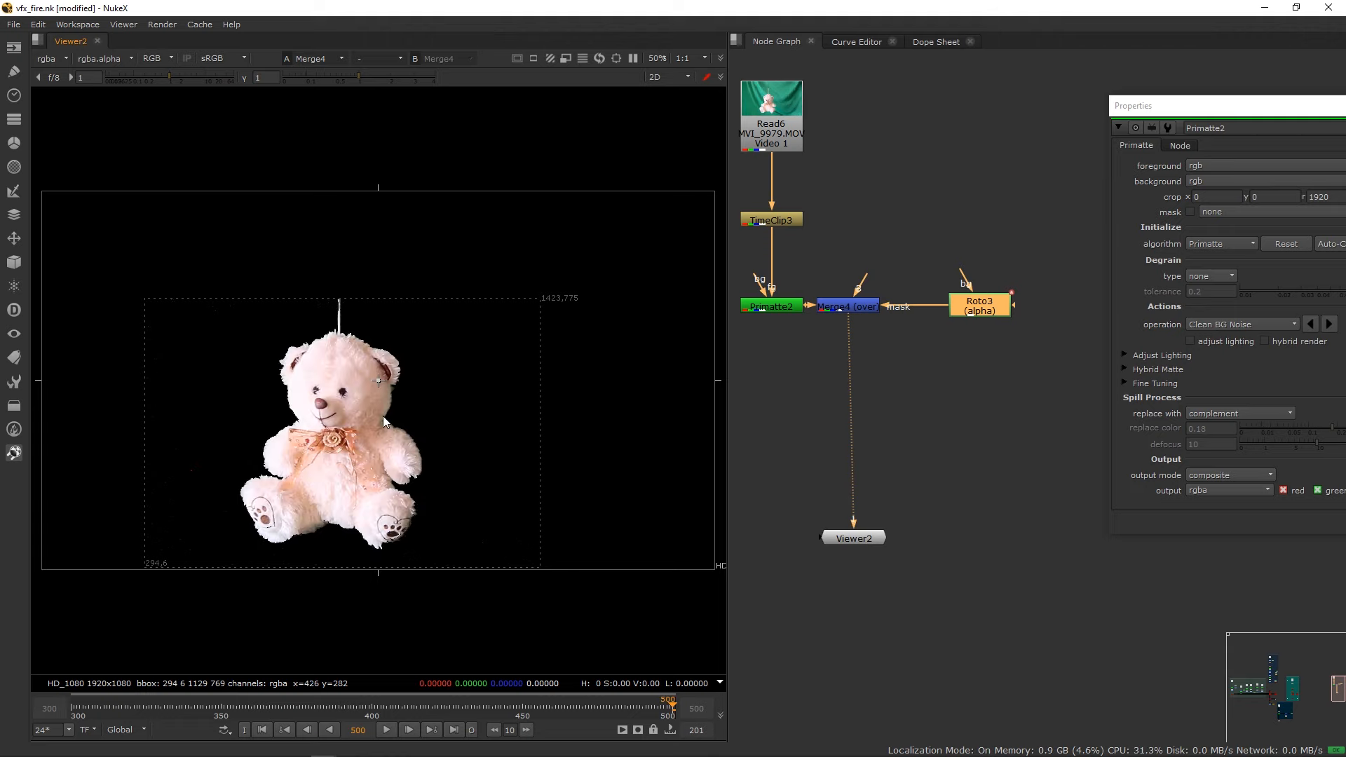
pyautogui.moveTo(308, 348); pyautogui.dragTo(309, 317, button='middle')
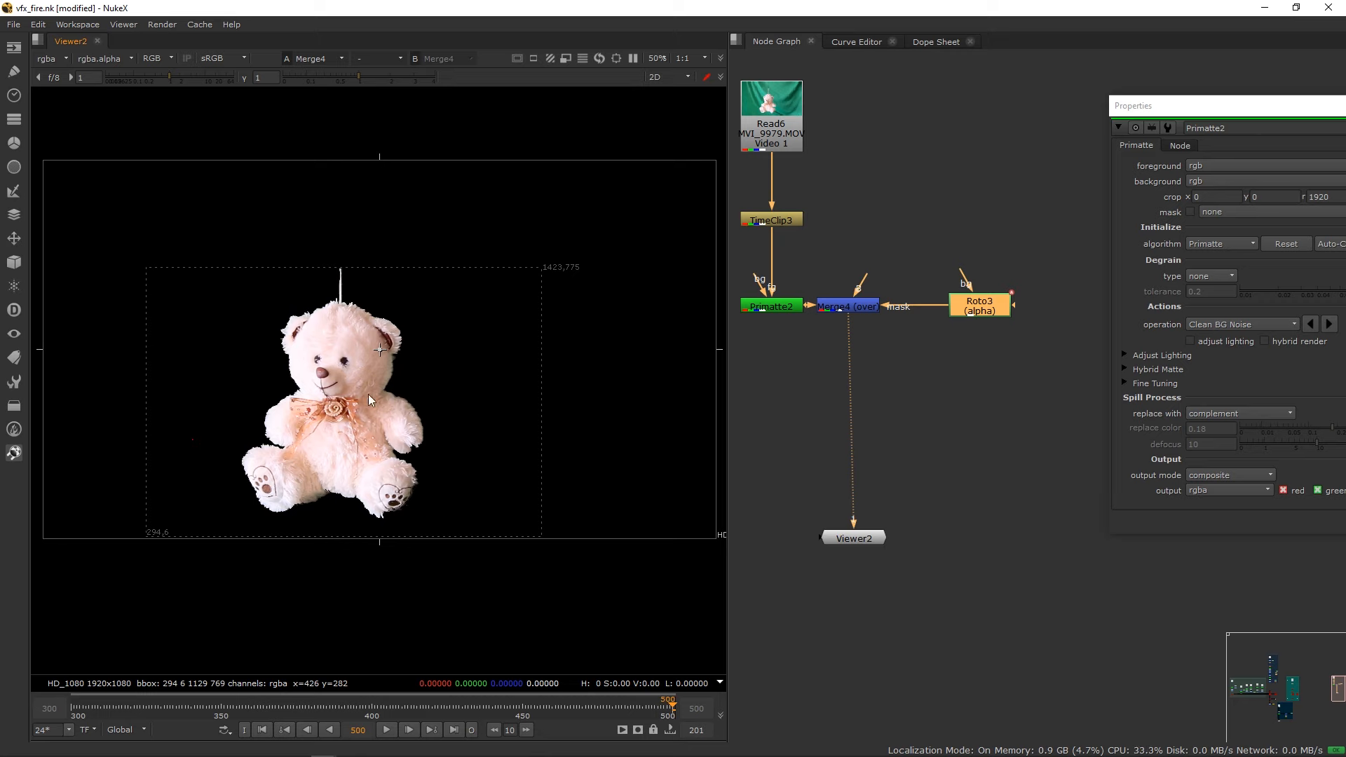
pyautogui.scroll(3, 369, 394)
pyautogui.scroll(-2, 410, 367)
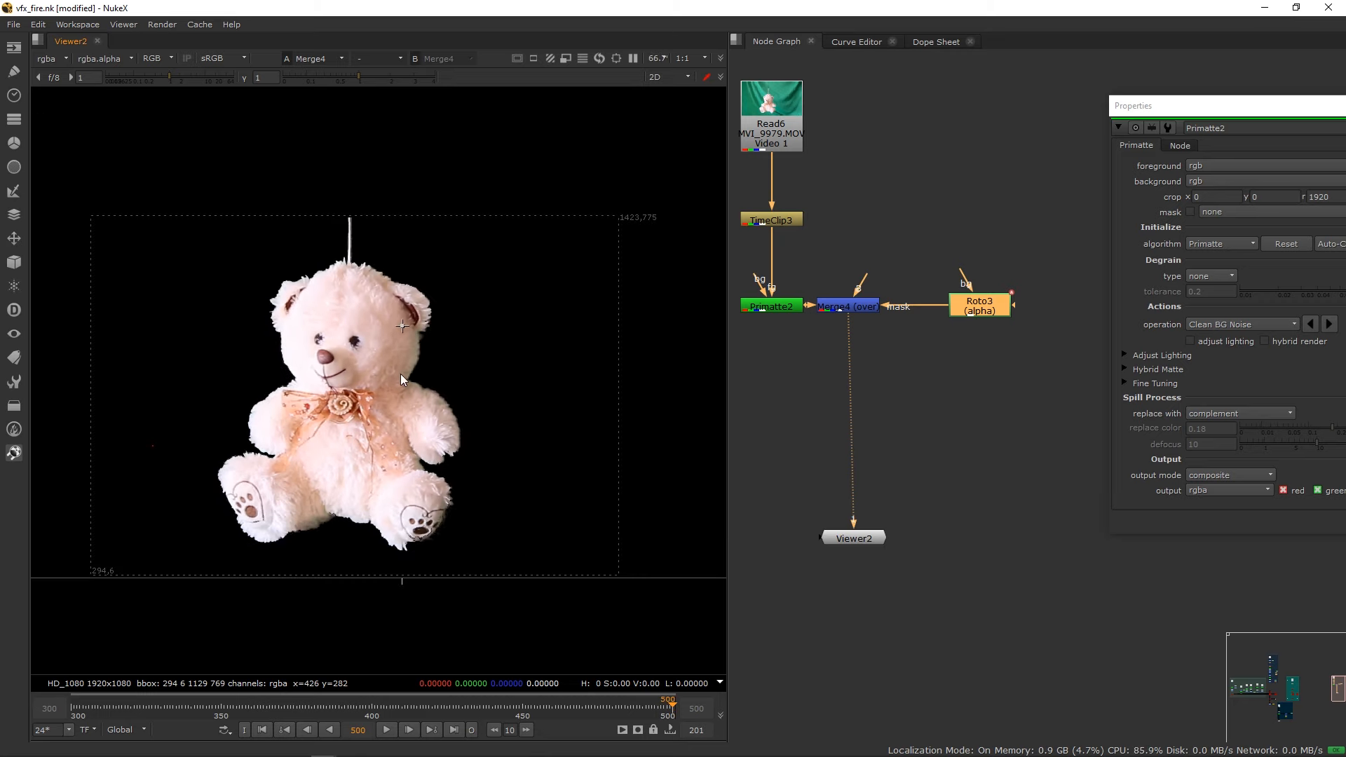
pyautogui.scroll(2, 295, 383)
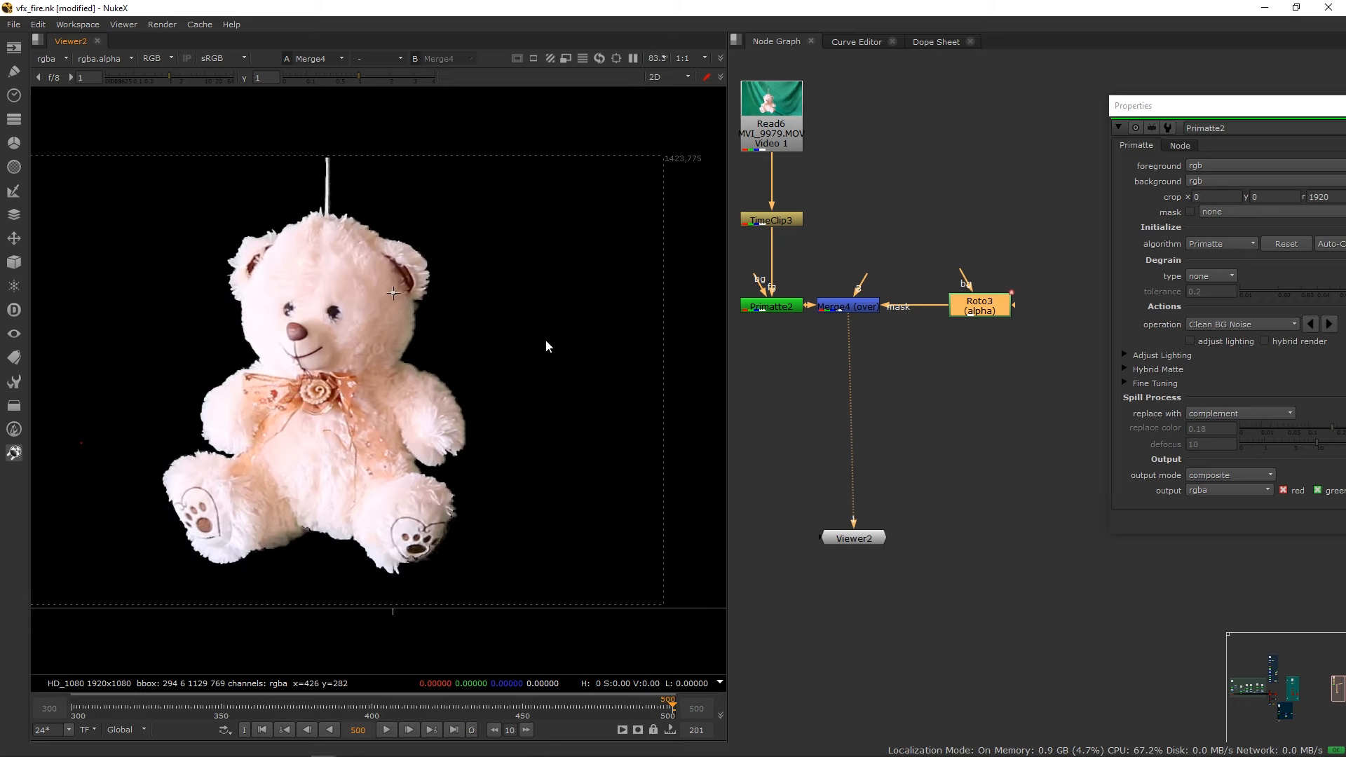
# Set the Primatte operation to Matte Sponge and sample the fur edges at the bear's cheek, neck and underside, undoing any sample that restores backdrop.
pyautogui.moveTo(1154, 106); pyautogui.dragTo(831, 66)
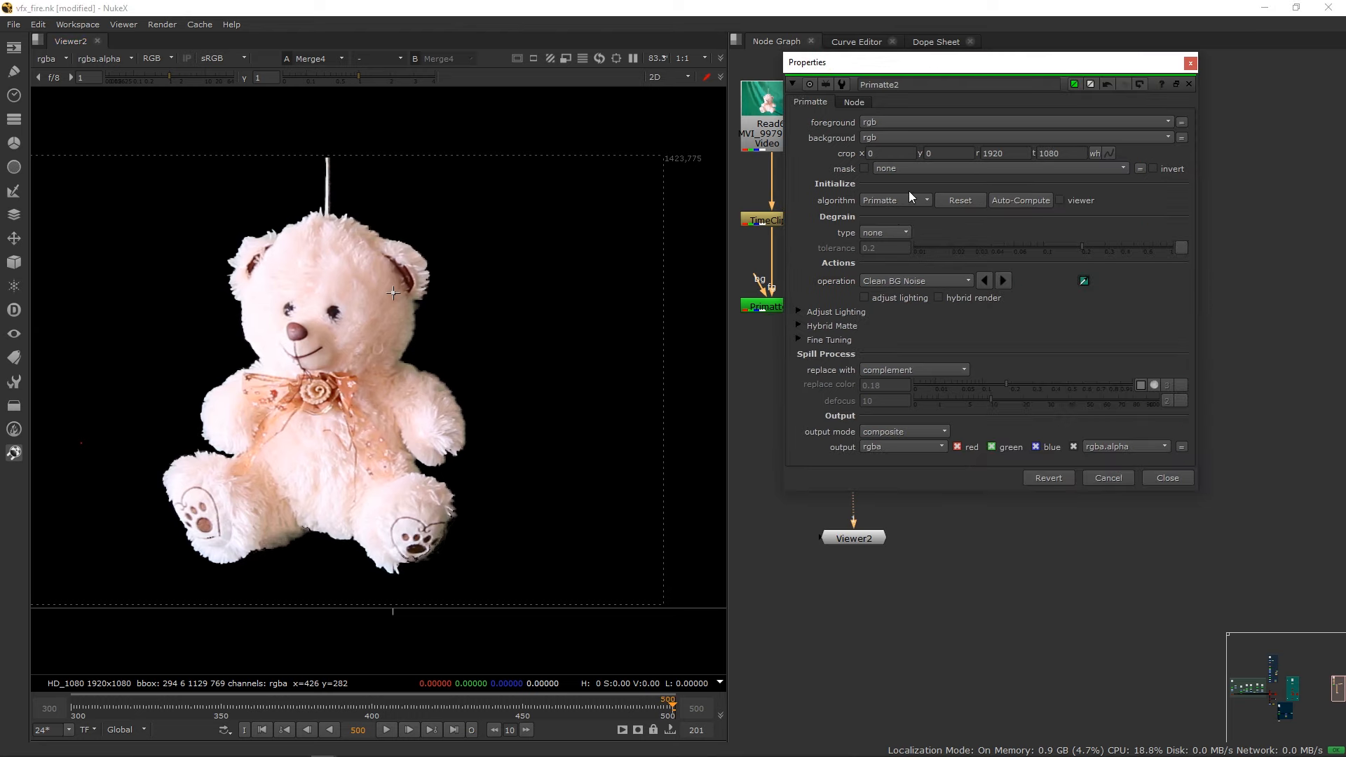
pyautogui.click(899, 283)
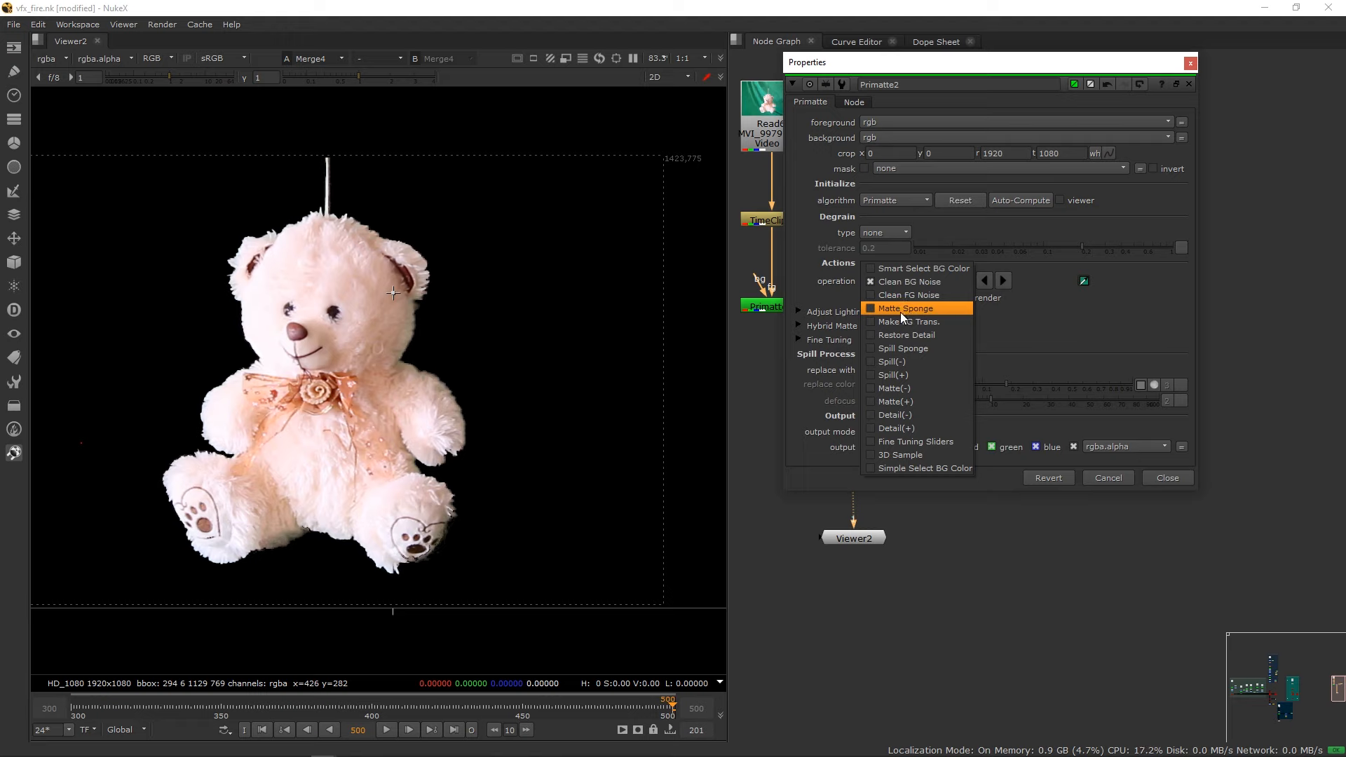
pyautogui.click(898, 310)
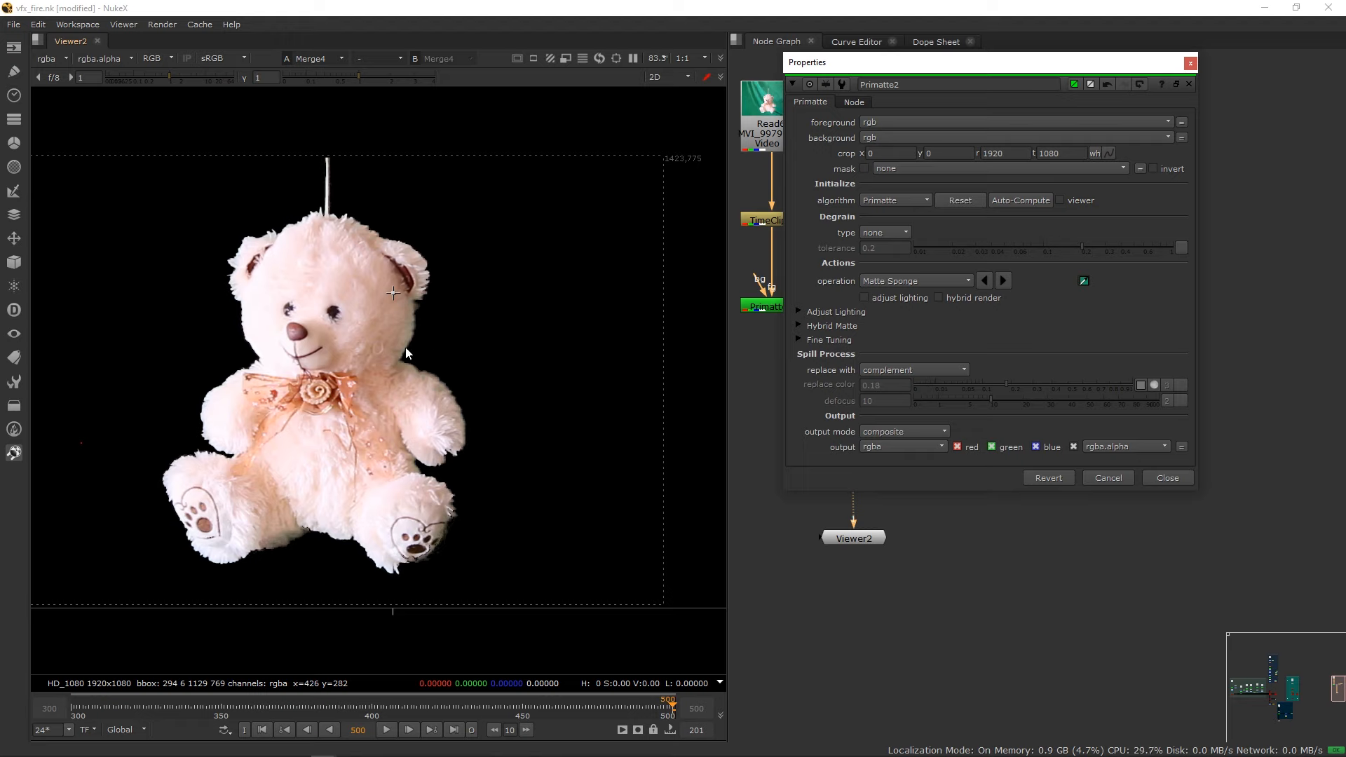
pyautogui.keyDown('ctrl'); pyautogui.moveTo(419, 313); pyautogui.dragTo(395, 359); pyautogui.keyUp('ctrl')
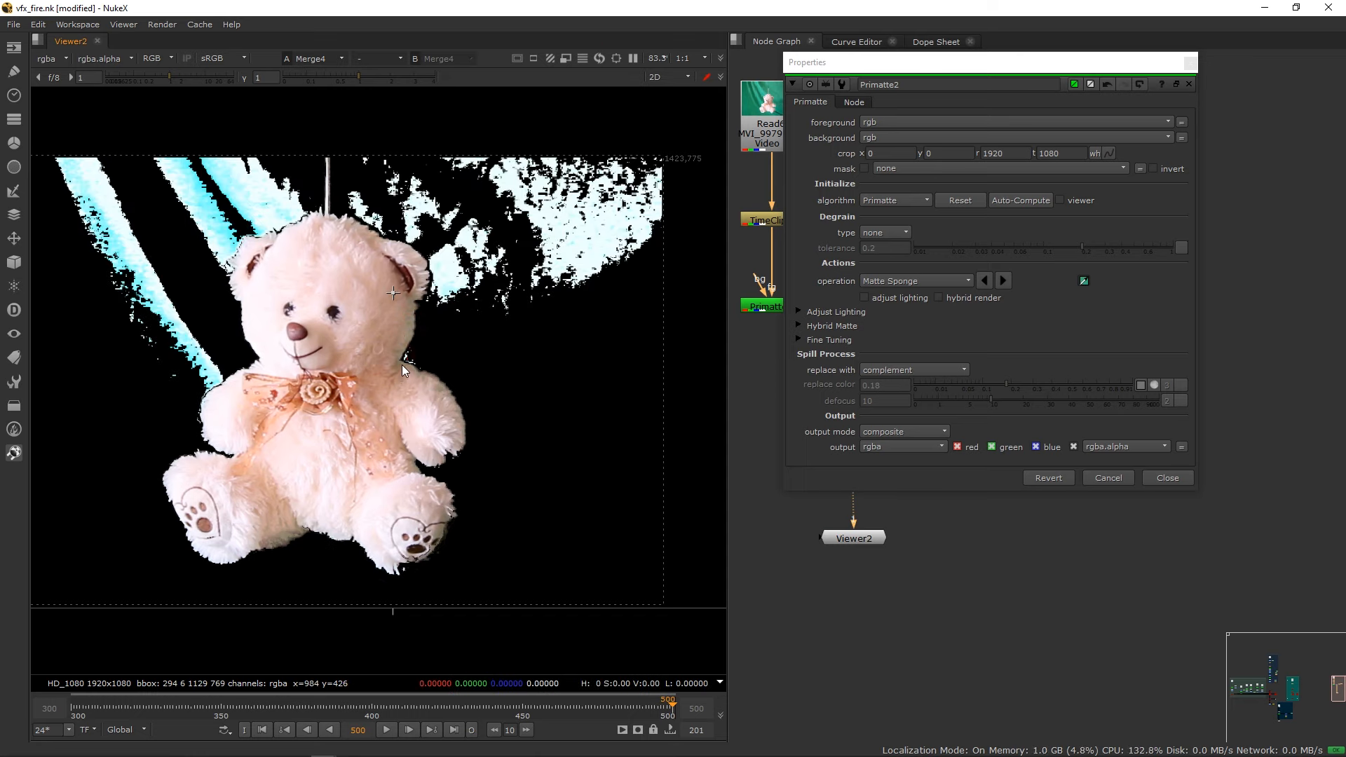
pyautogui.hotkey('ctrl', 'z')
pyautogui.keyDown('ctrl'); pyautogui.moveTo(406, 303); pyautogui.dragTo(397, 314); pyautogui.keyUp('ctrl')
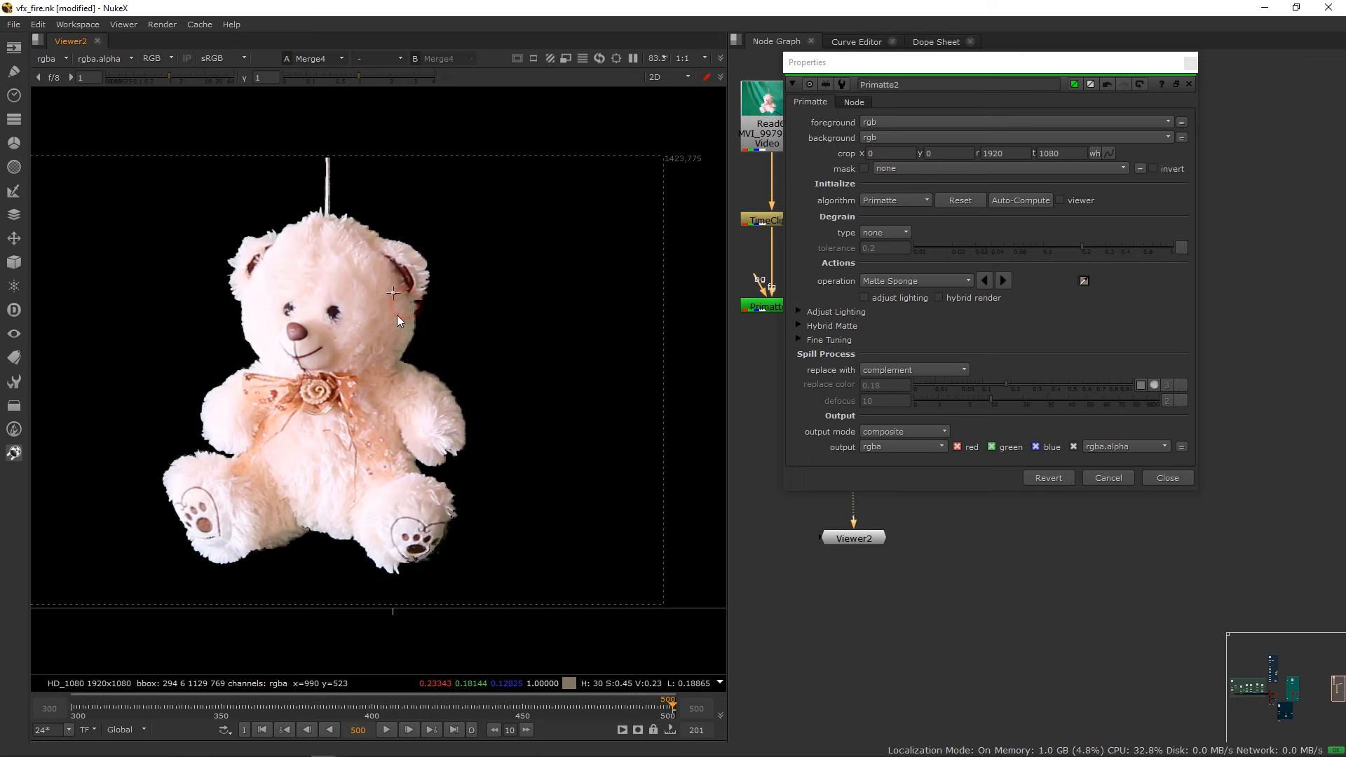
pyautogui.keyDown('ctrl'); pyautogui.click(284, 536); pyautogui.keyUp('ctrl')
pyautogui.keyDown('ctrl'); pyautogui.click(297, 530); pyautogui.keyUp('ctrl')
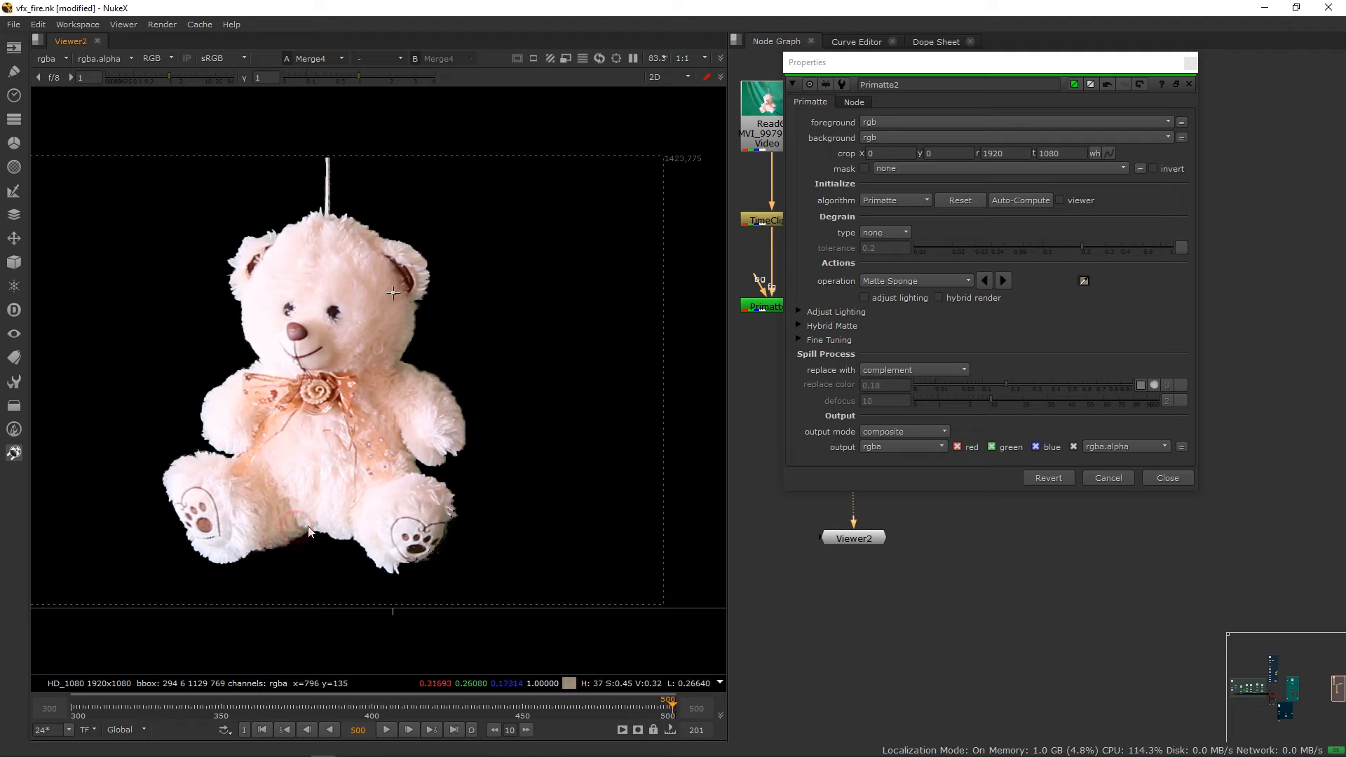
pyautogui.keyDown('ctrl'); pyautogui.click(402, 373); pyautogui.keyUp('ctrl')
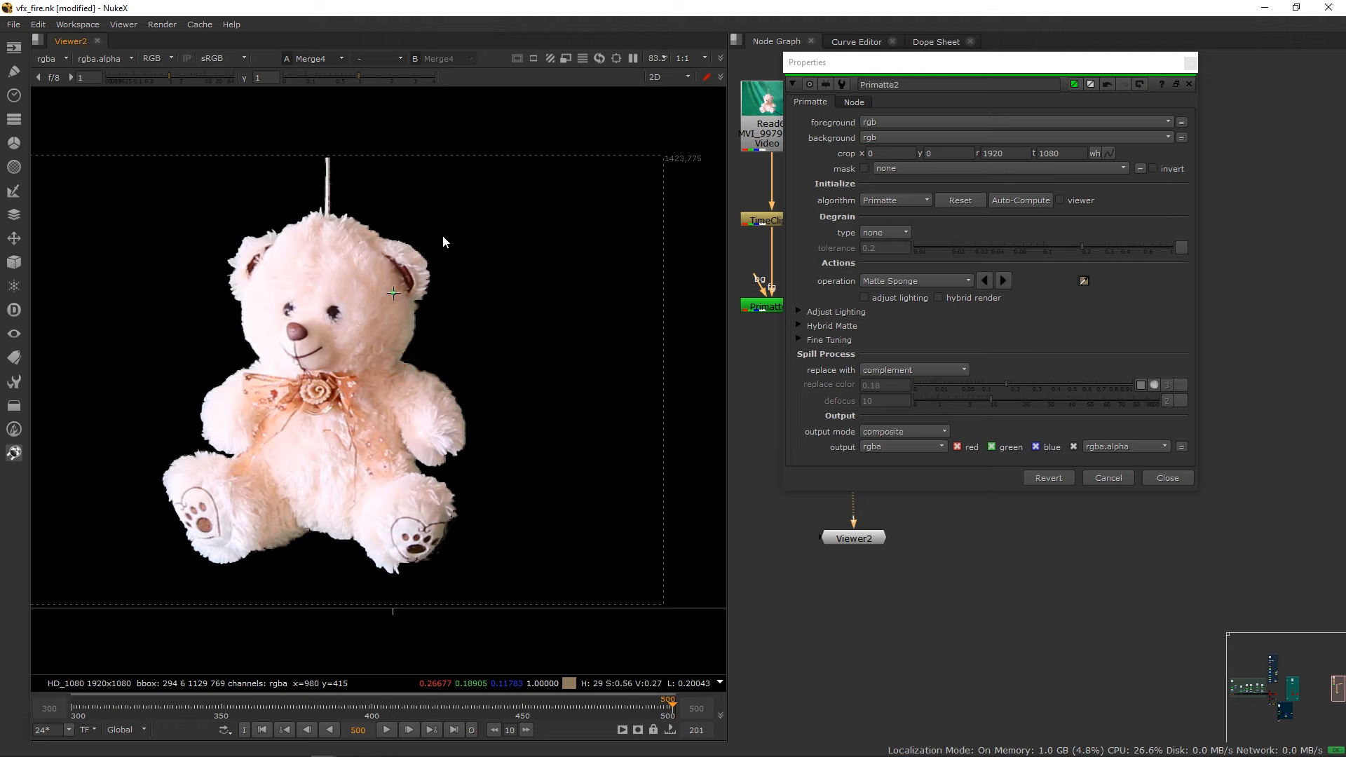
# Close the Primatte properties, reopen the Roto and lower the rectangle's upper edge to the top of the bear's head, excluding the string.
pyautogui.click(1187, 66)
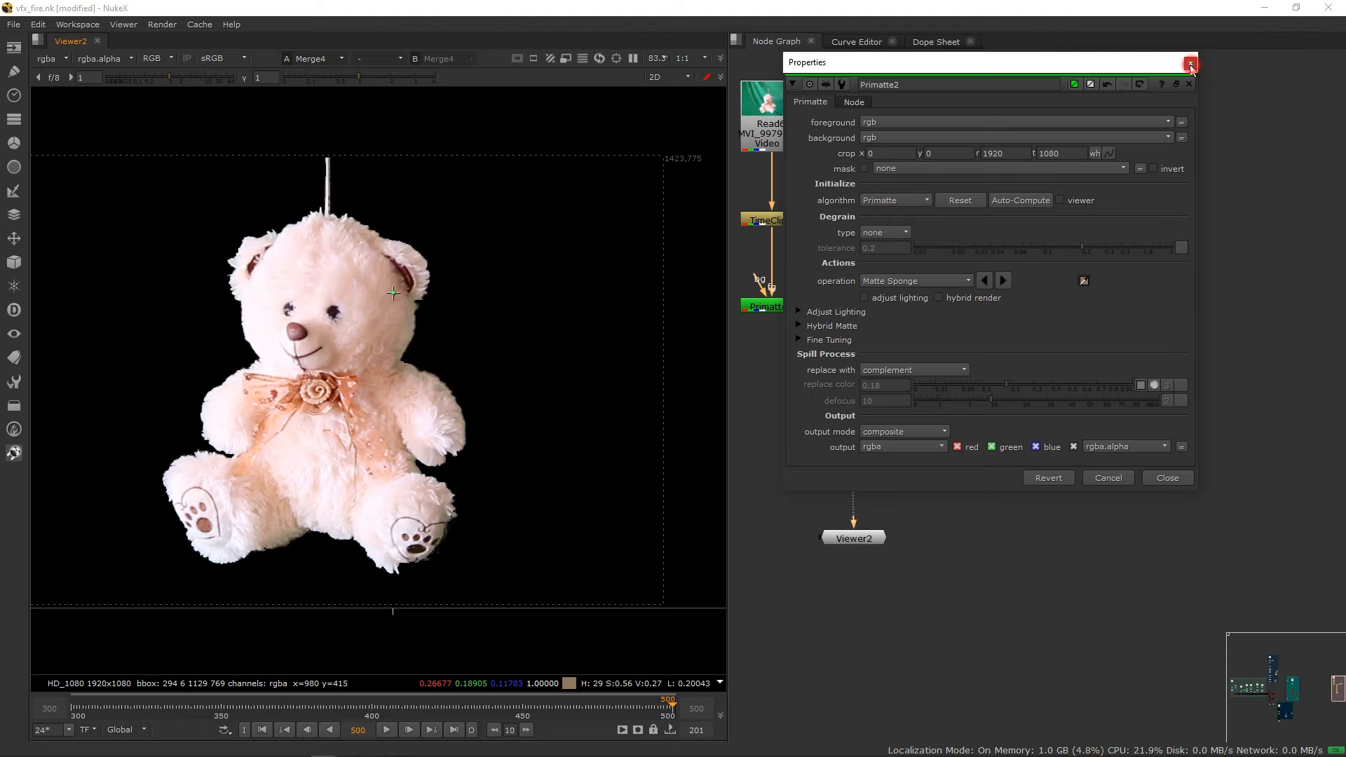
pyautogui.scroll(-3, 380, 300)
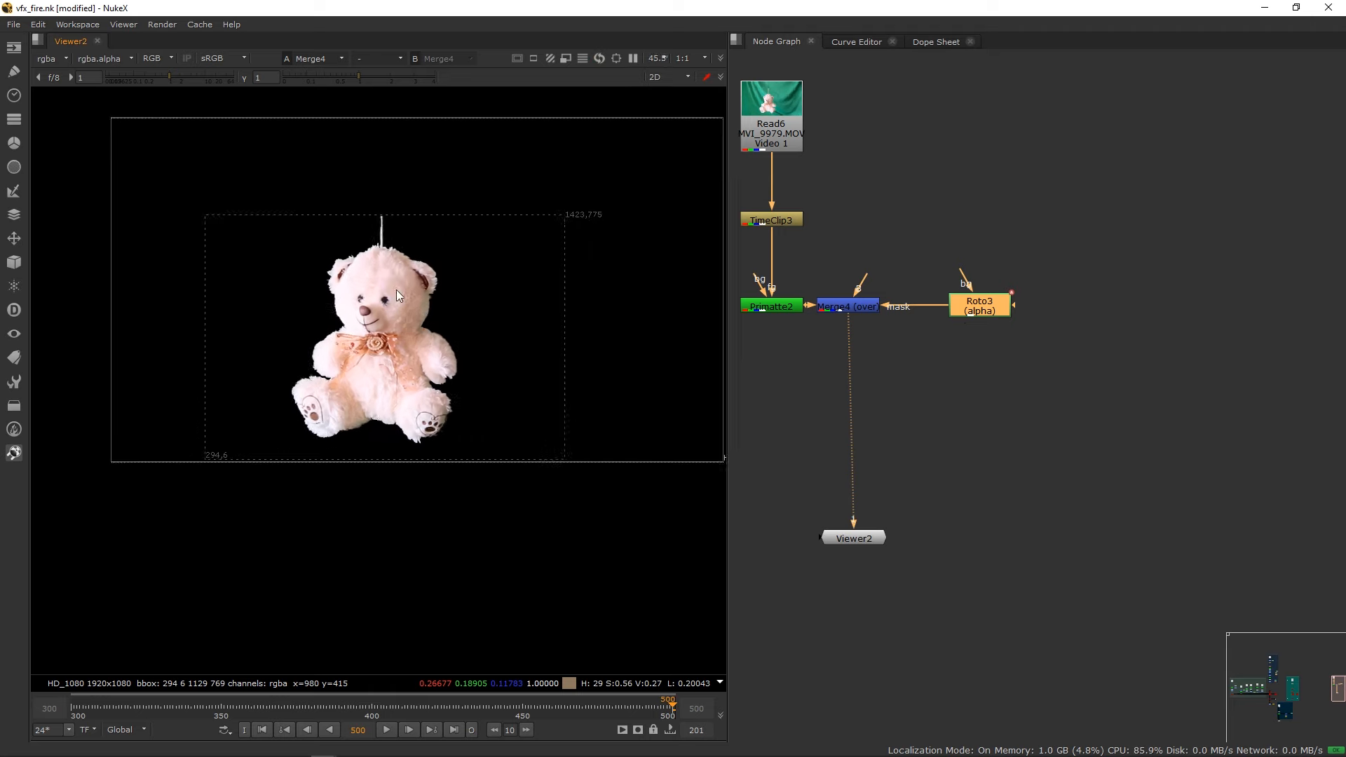
pyautogui.doubleClick(1001, 307)
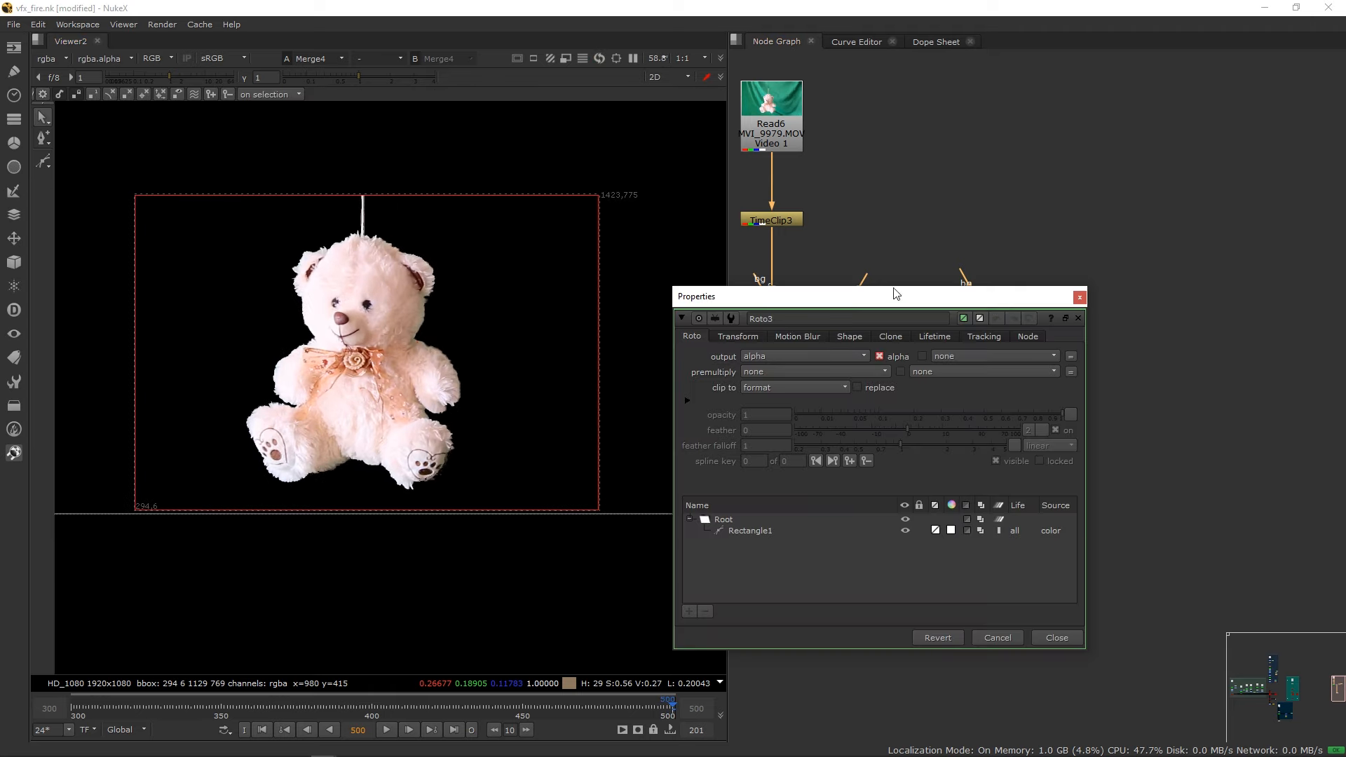
pyautogui.moveTo(116, 181); pyautogui.dragTo(602, 303)
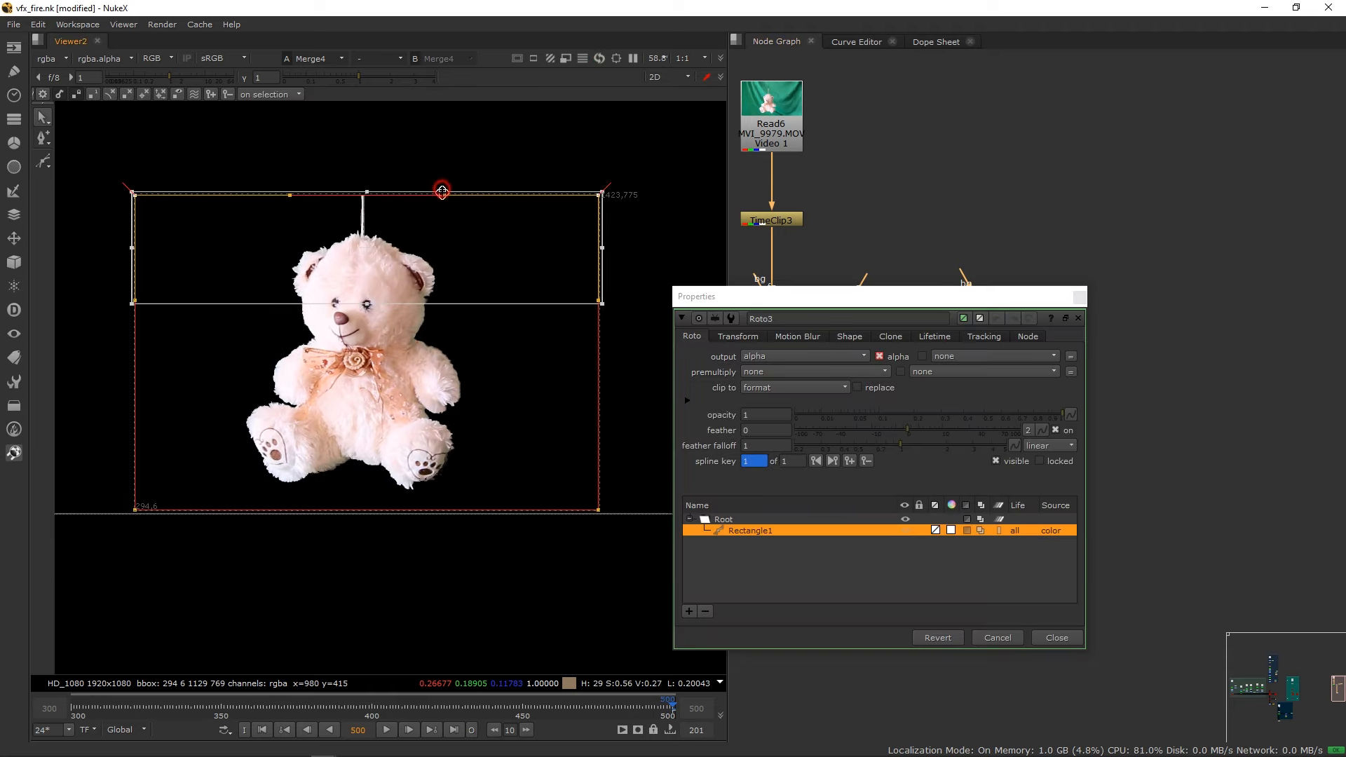
pyautogui.moveTo(372, 204); pyautogui.dragTo(380, 242)
pyautogui.click(394, 194)
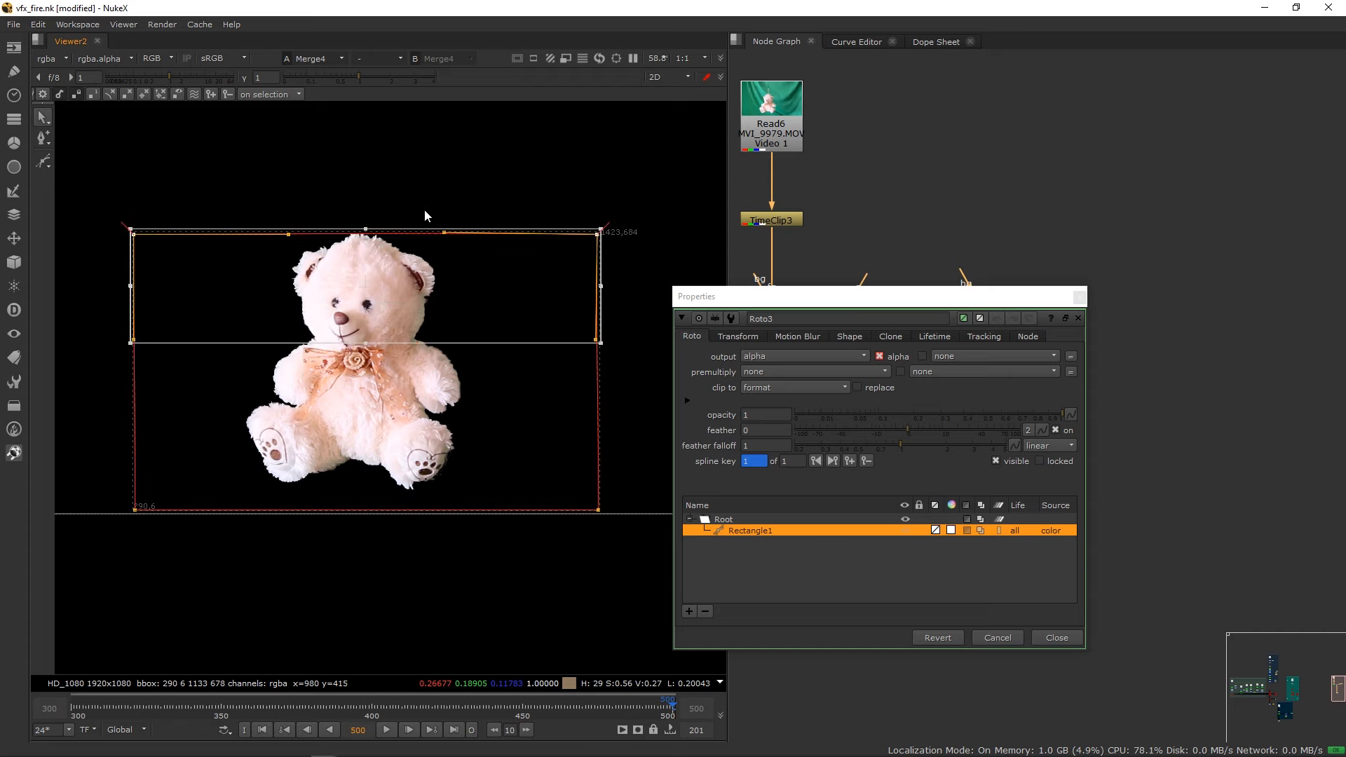
pyautogui.click(425, 199)
pyautogui.moveTo(461, 207); pyautogui.dragTo(354, 239)
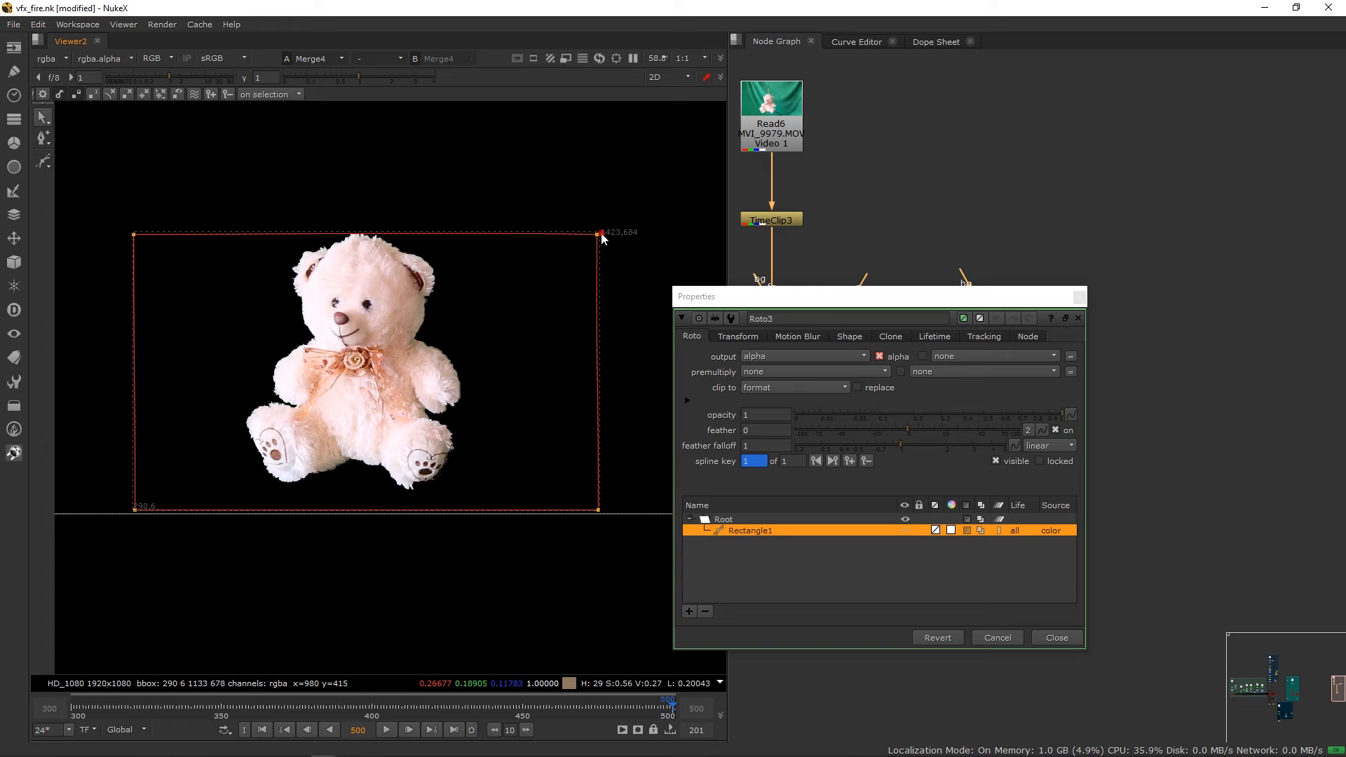
# Pull feather outward from the roto rectangle's two upper corners, lower its upper-right corner slightly and close the Roto properties.
pyautogui.moveTo(602, 239); pyautogui.dragTo(612, 226)
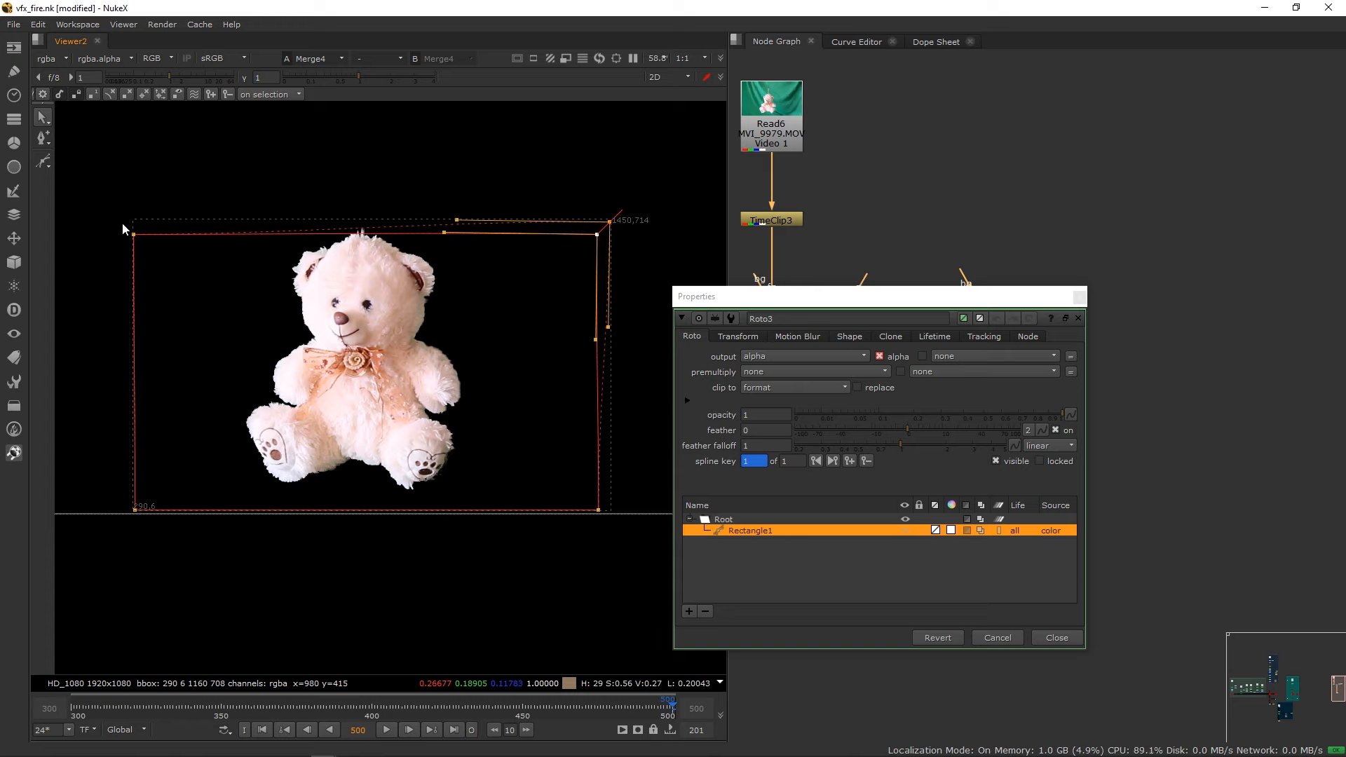
pyautogui.moveTo(132, 233); pyautogui.dragTo(125, 225)
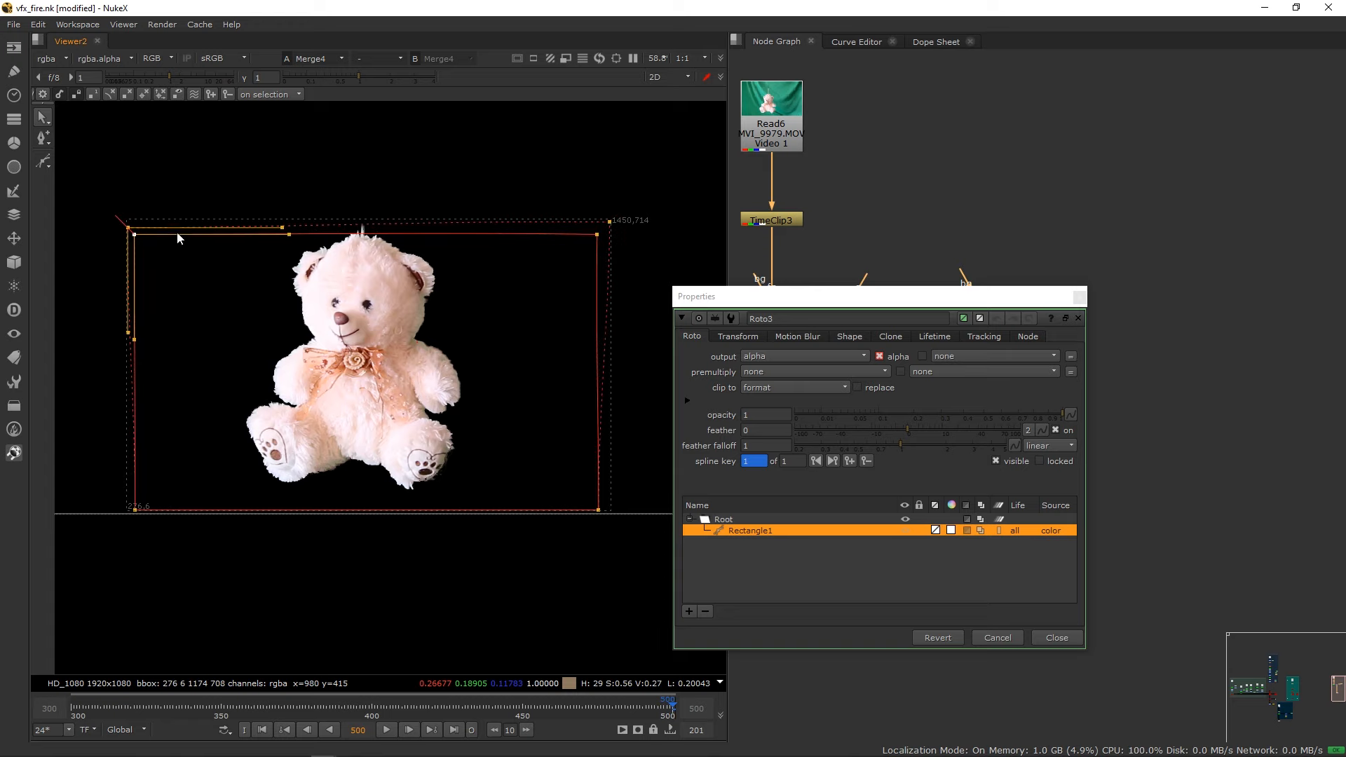
pyautogui.moveTo(596, 235); pyautogui.dragTo(593, 249)
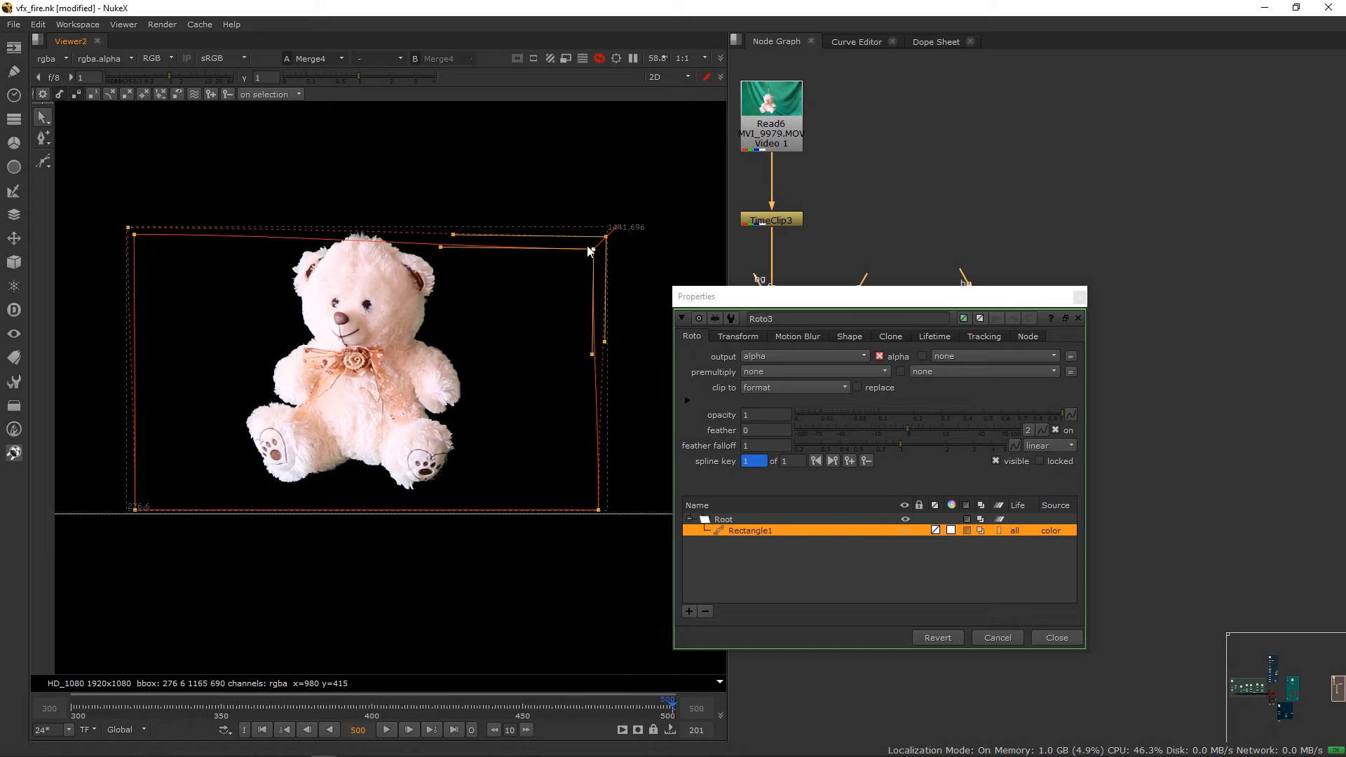
pyautogui.click(534, 191)
pyautogui.click(1080, 297)
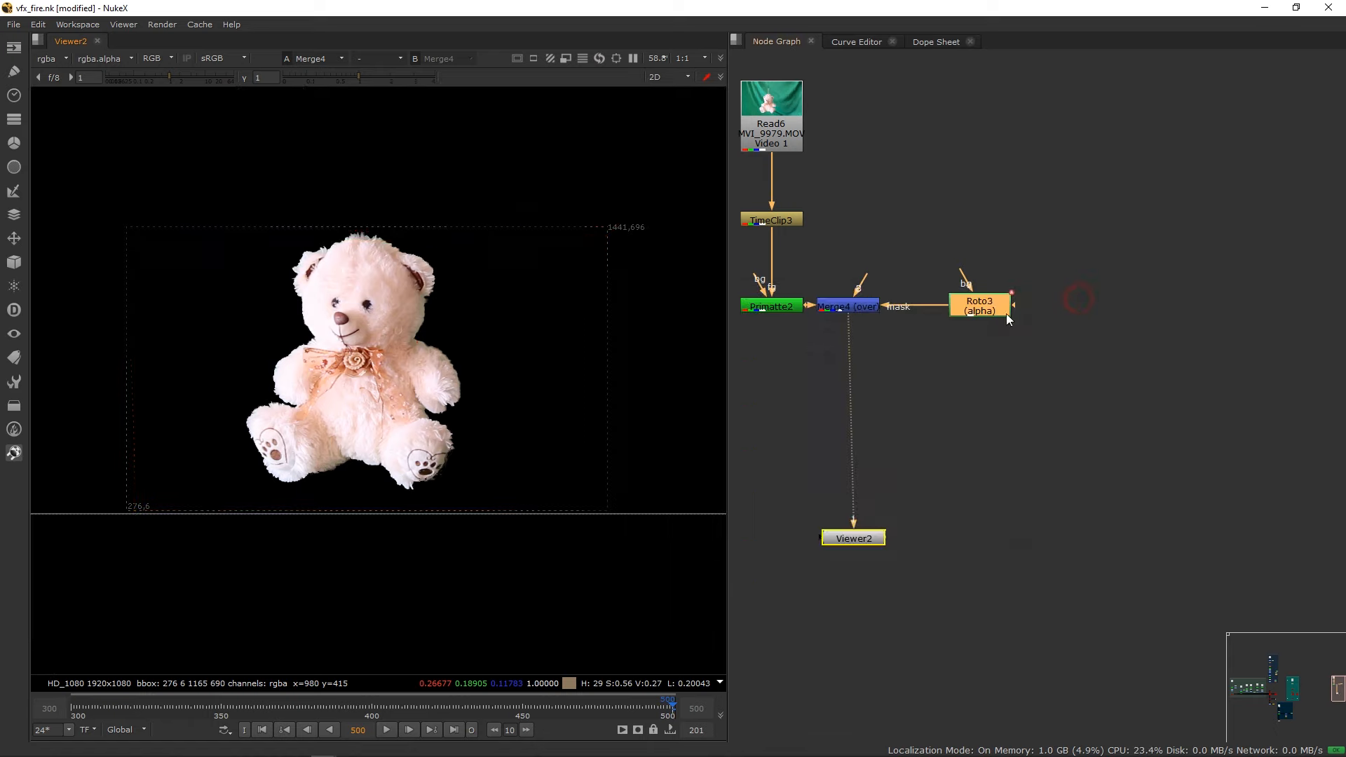
pyautogui.scroll(1, 460, 272)
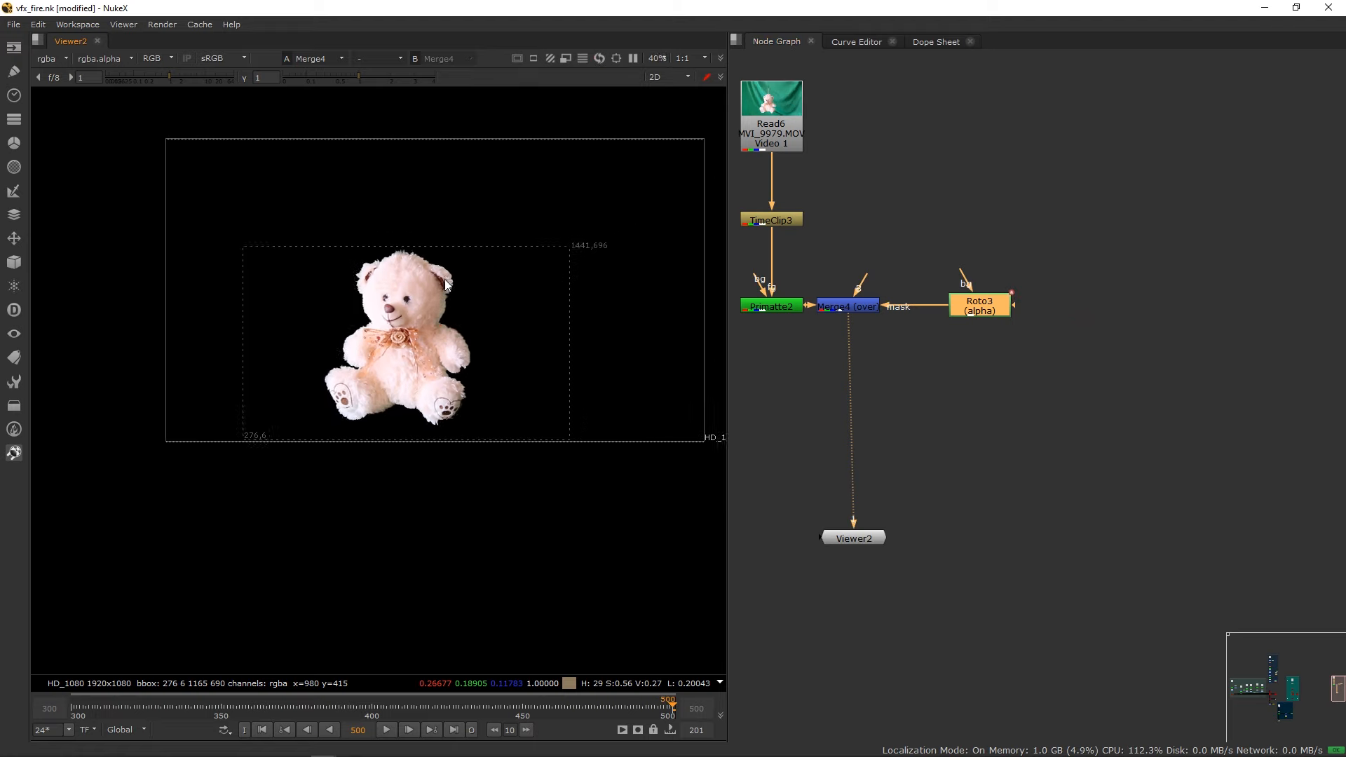
# View the finished burning-bear composite by showing the final Grade node of the main node tree.
pyautogui.scroll(-1, 488, 275)
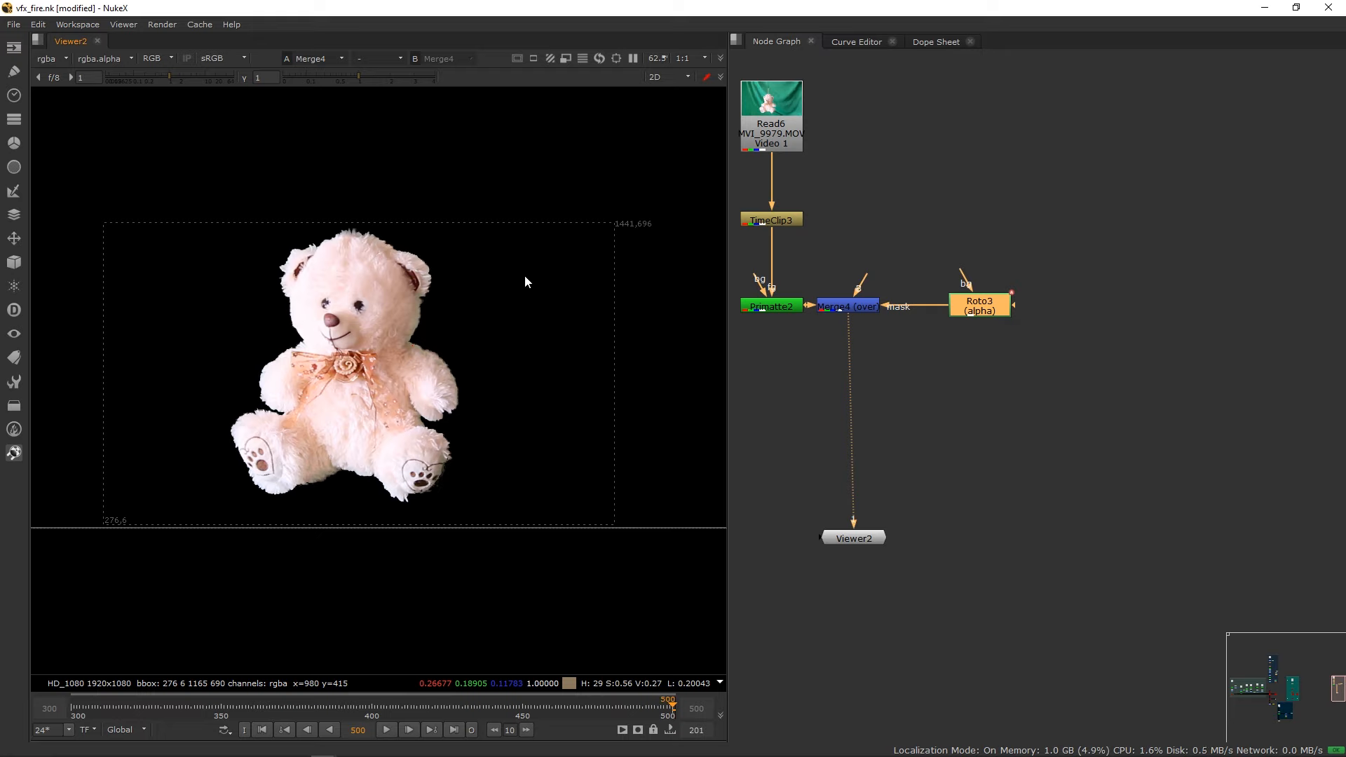
pyautogui.click(862, 539)
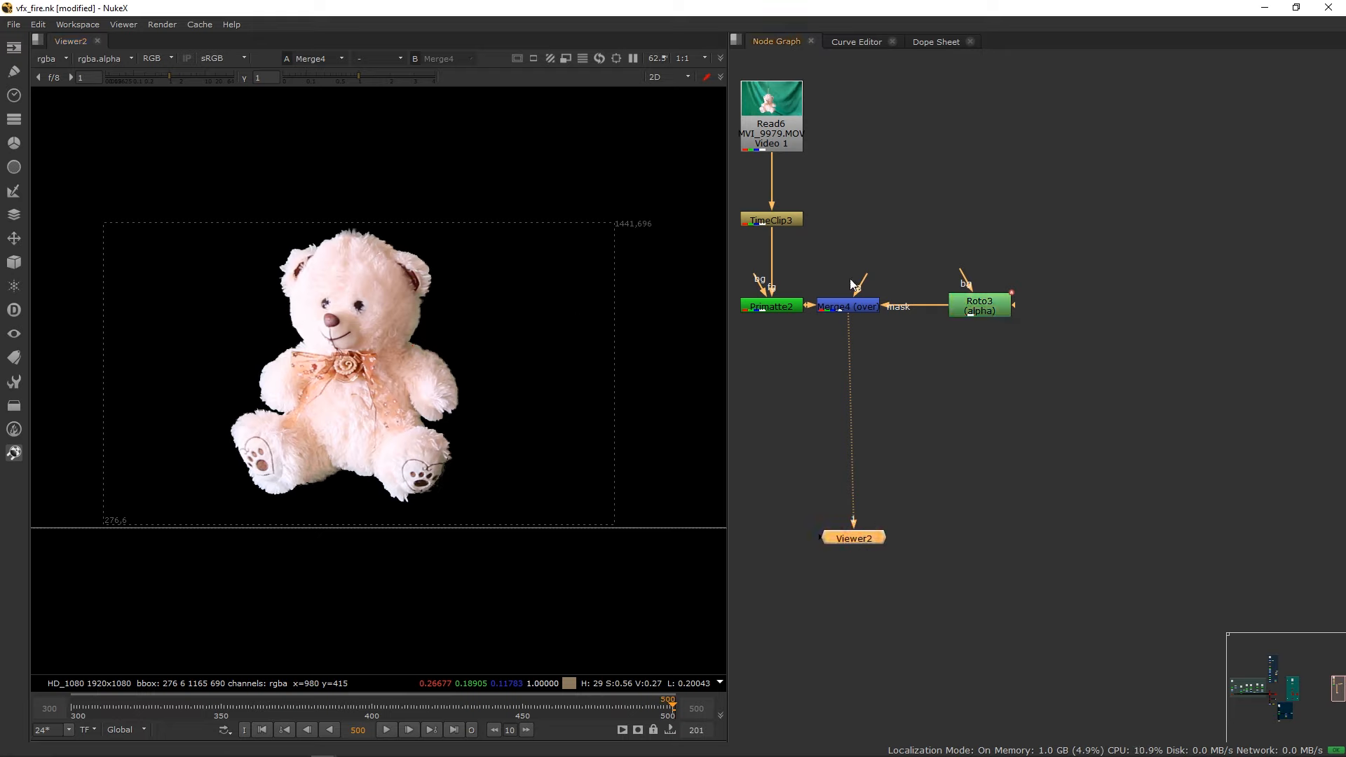
pyautogui.scroll(-5, 837, 253)
pyautogui.moveTo(782, 271); pyautogui.dragTo(1092, 260, button='middle')
pyautogui.moveTo(755, 289)
pyautogui.mouseDown(button='middle')
pyautogui.moveTo(1057, 256)
pyautogui.moveTo(940, 295)
pyautogui.mouseUp(button='middle')
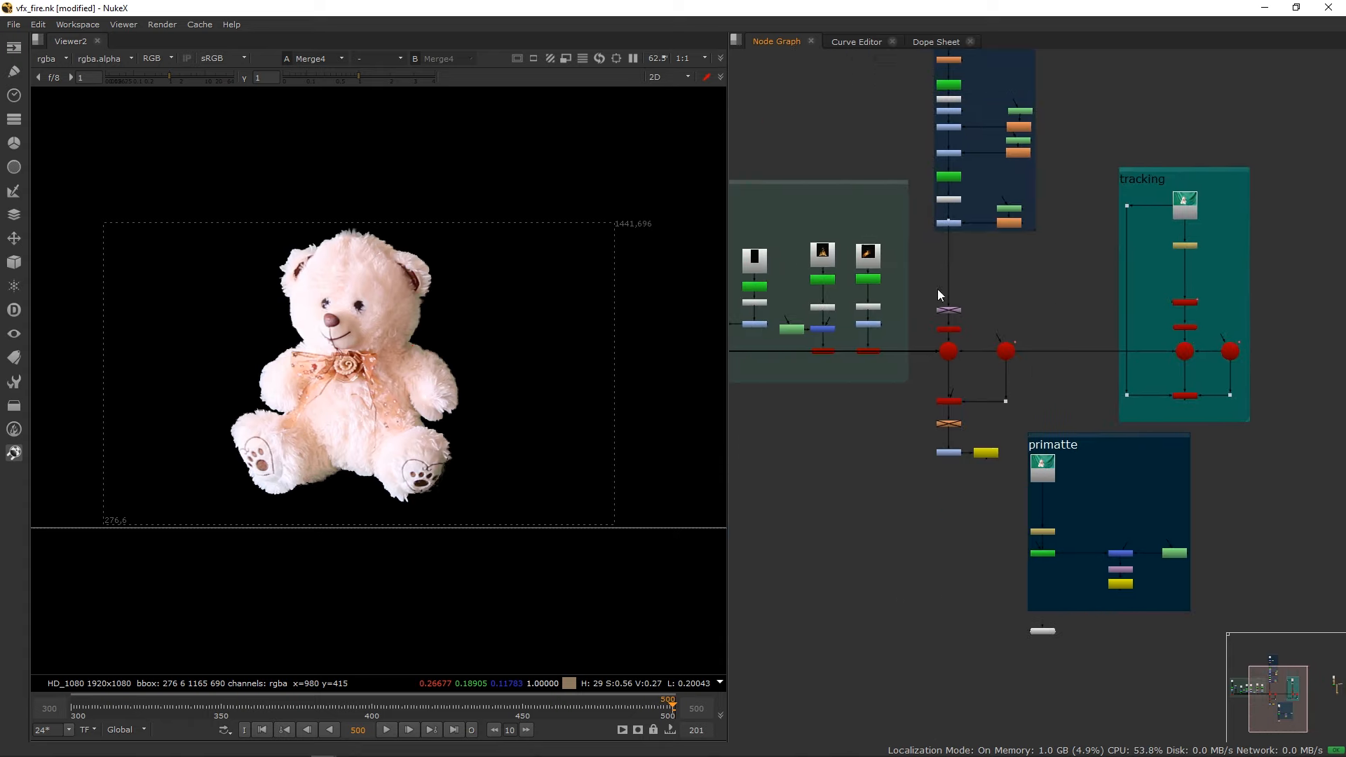
pyautogui.click(951, 454)
pyautogui.press('1')
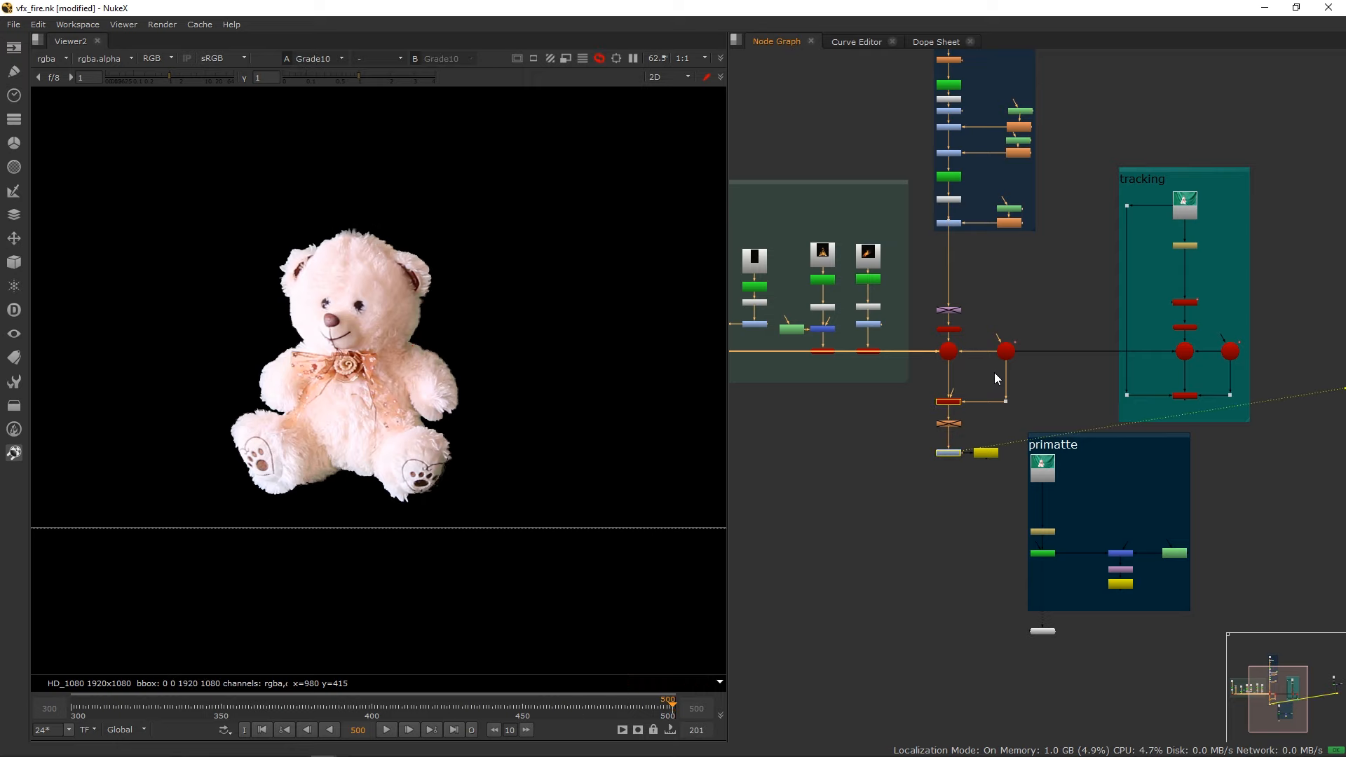
pyautogui.moveTo(994, 300); pyautogui.dragTo(817, 319, button='middle')
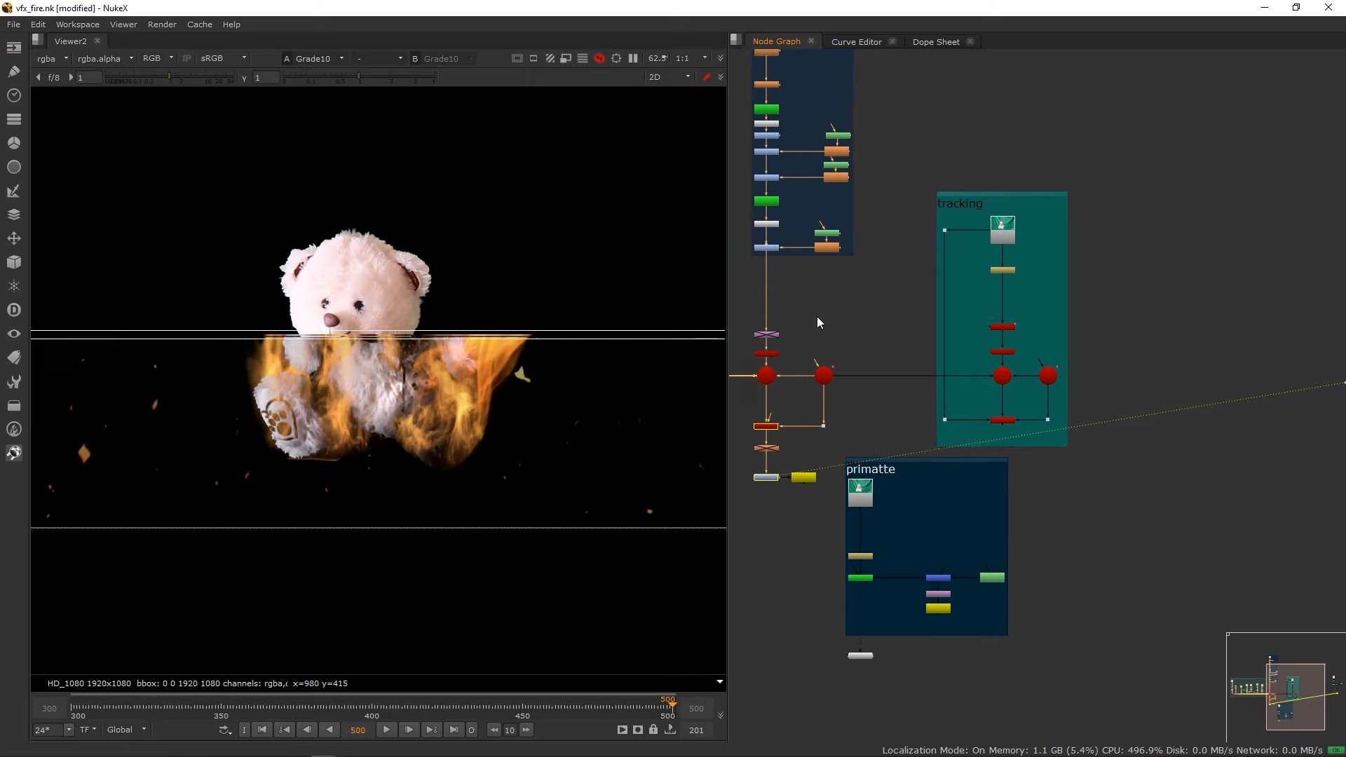
# View the ScanlineRender output in the tracking backdrop and examine that group's camera-tracking nodes.
pyautogui.moveTo(1025, 303)
pyautogui.keyDown('alt'); pyautogui.mouseDown(button='middle')
pyautogui.moveTo(1047, 305)
pyautogui.moveTo(982, 306)
pyautogui.moveTo(1020, 307)
pyautogui.mouseUp(button='middle'); pyautogui.keyUp('alt')
pyautogui.click(1107, 531)
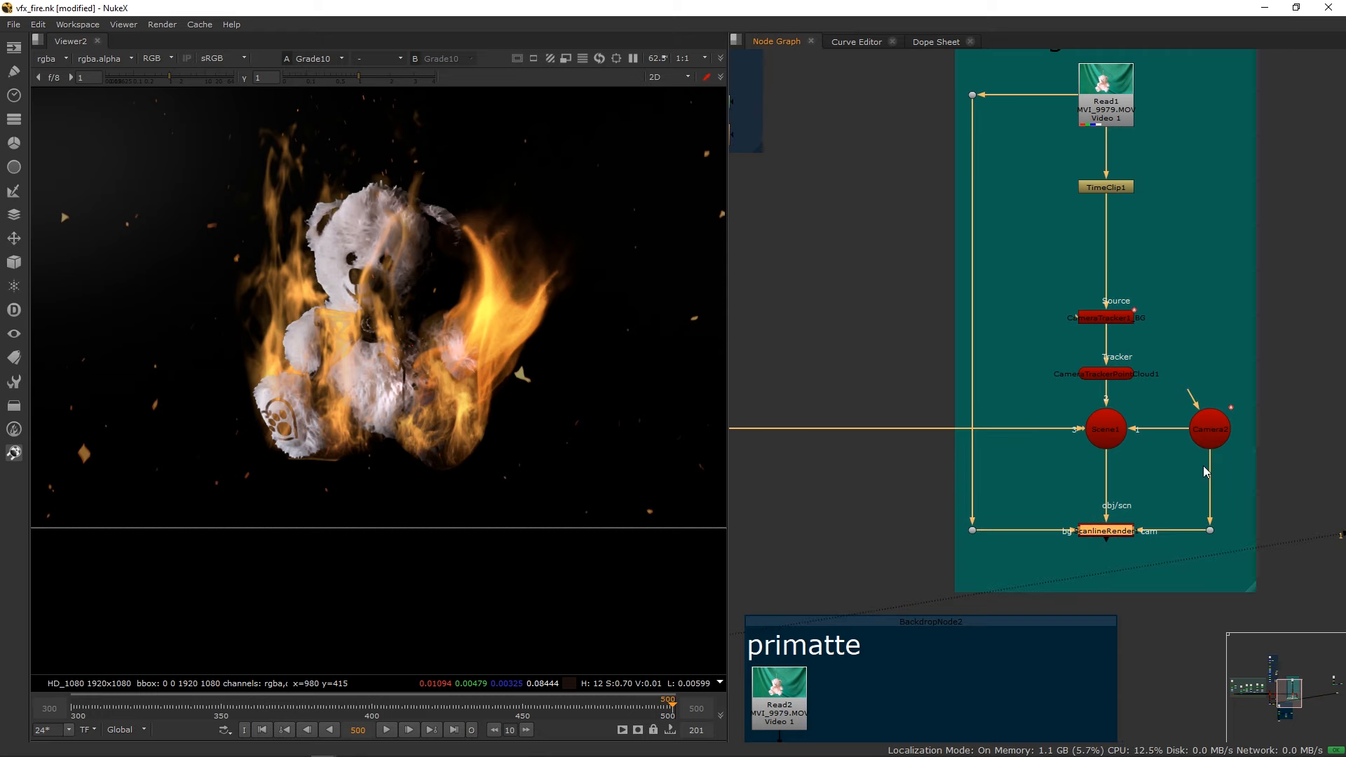
pyautogui.press('1')
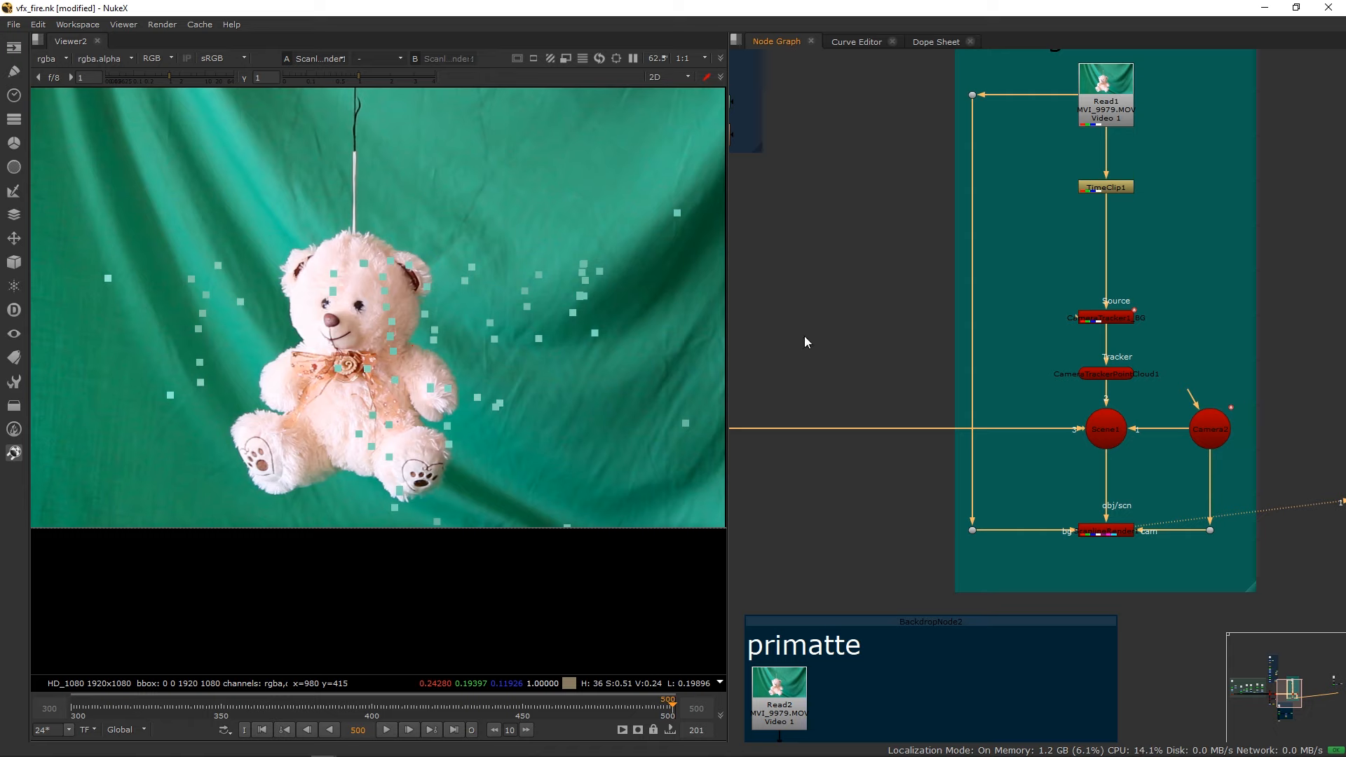
pyautogui.click(934, 297)
pyautogui.scroll(-3, 1181, 260)
pyautogui.moveTo(1155, 267); pyautogui.dragTo(959, 281, button='middle')
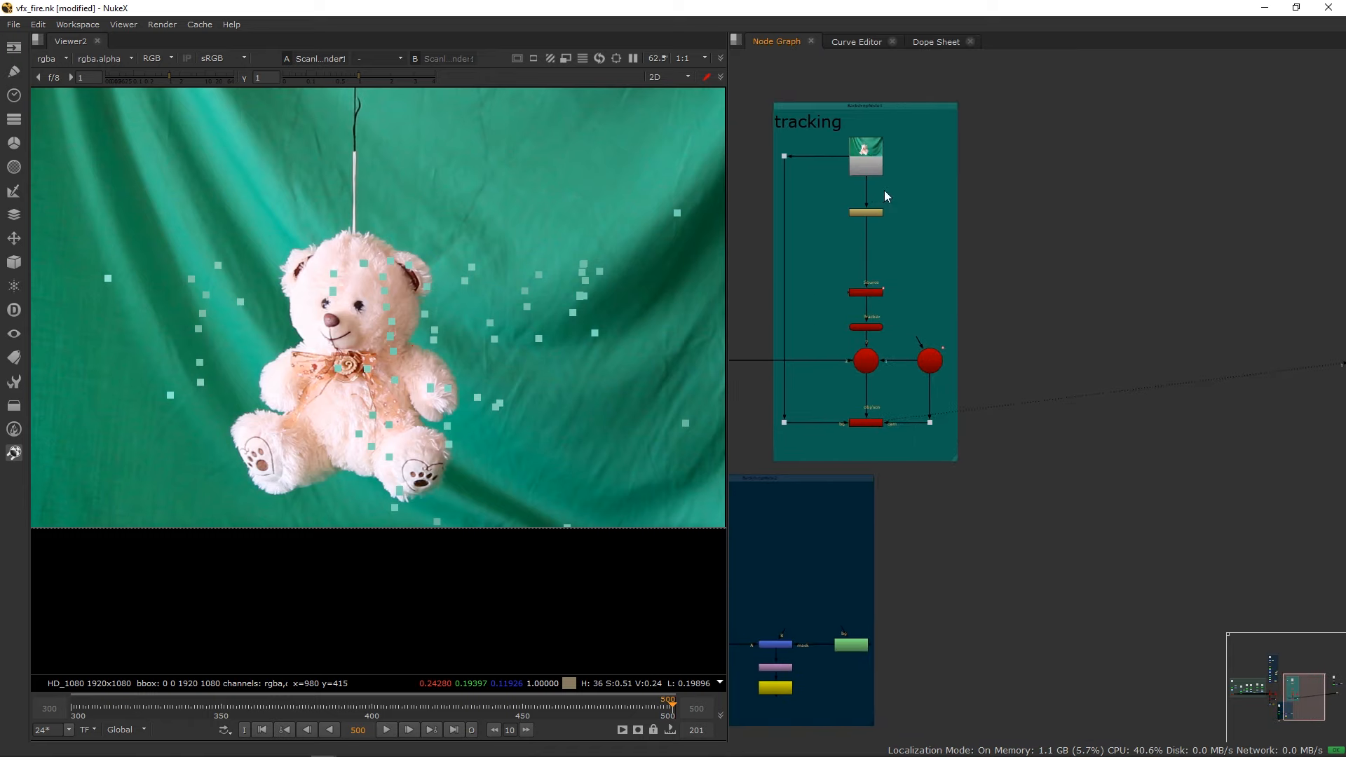
pyautogui.scroll(4, 885, 190)
pyautogui.scroll(-2, 915, 187)
# Return to the rebuilt bear nodes beside the main tree and view the Merge4 output.
pyautogui.moveTo(965, 255); pyautogui.dragTo(783, 247, button='middle')
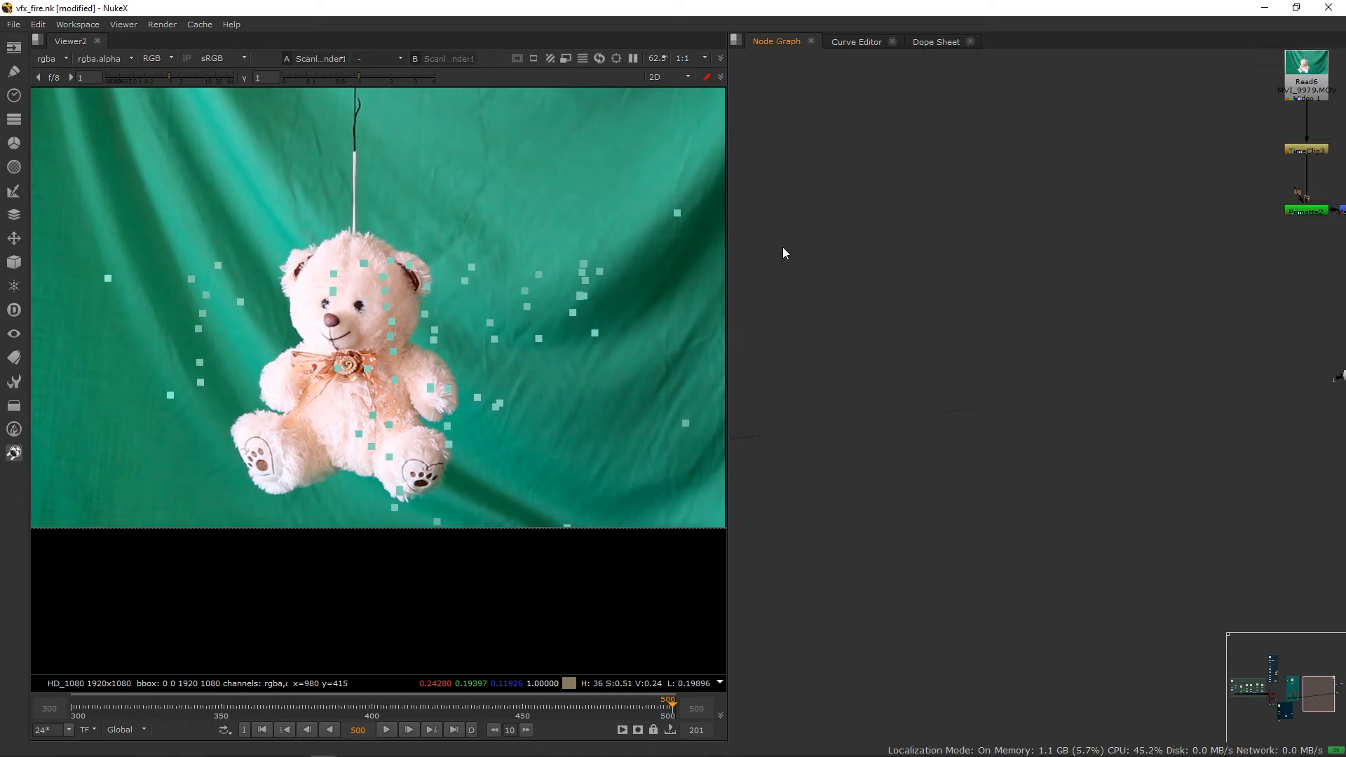
pyautogui.moveTo(1171, 257); pyautogui.dragTo(860, 259, button='middle')
pyautogui.moveTo(1056, 210); pyautogui.dragTo(1059, 209)
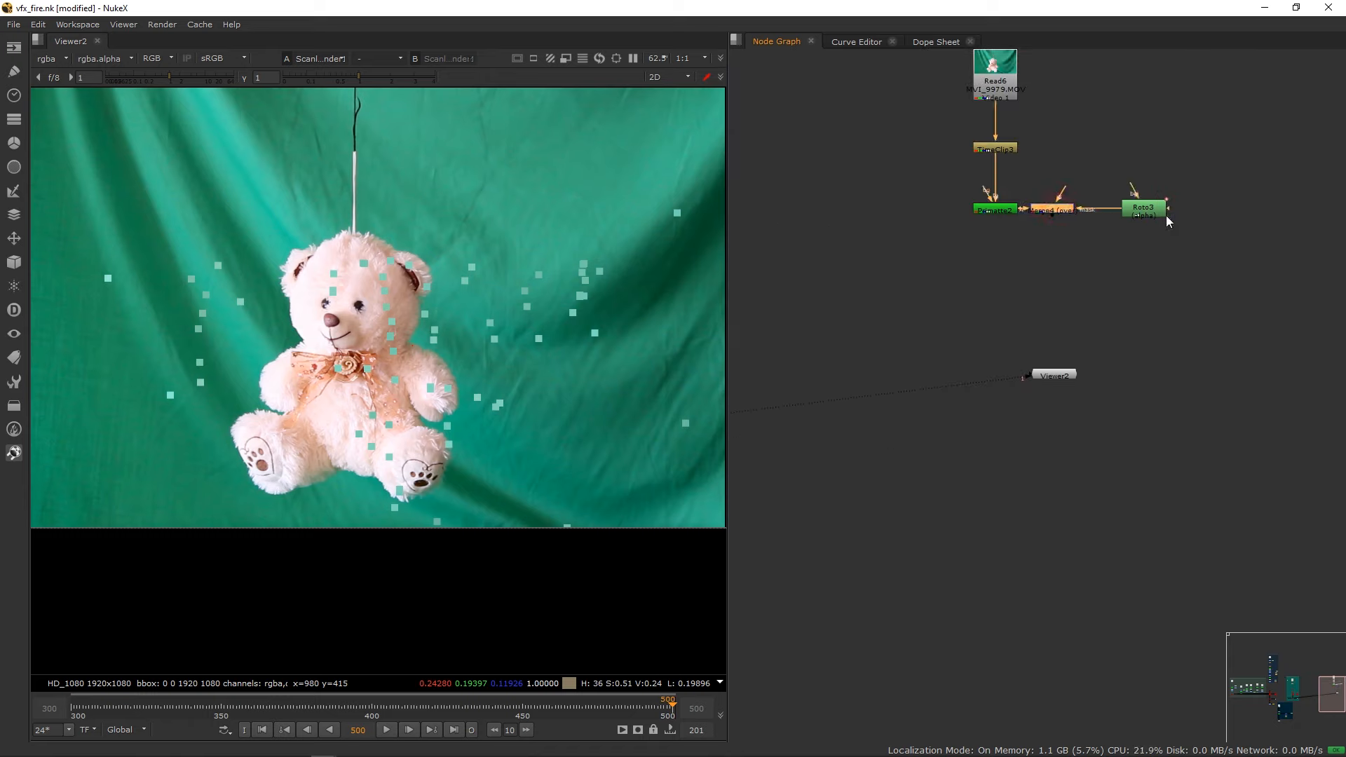
pyautogui.moveTo(1159, 212); pyautogui.dragTo(1157, 205)
pyautogui.click(1010, 210)
pyautogui.click(1057, 210)
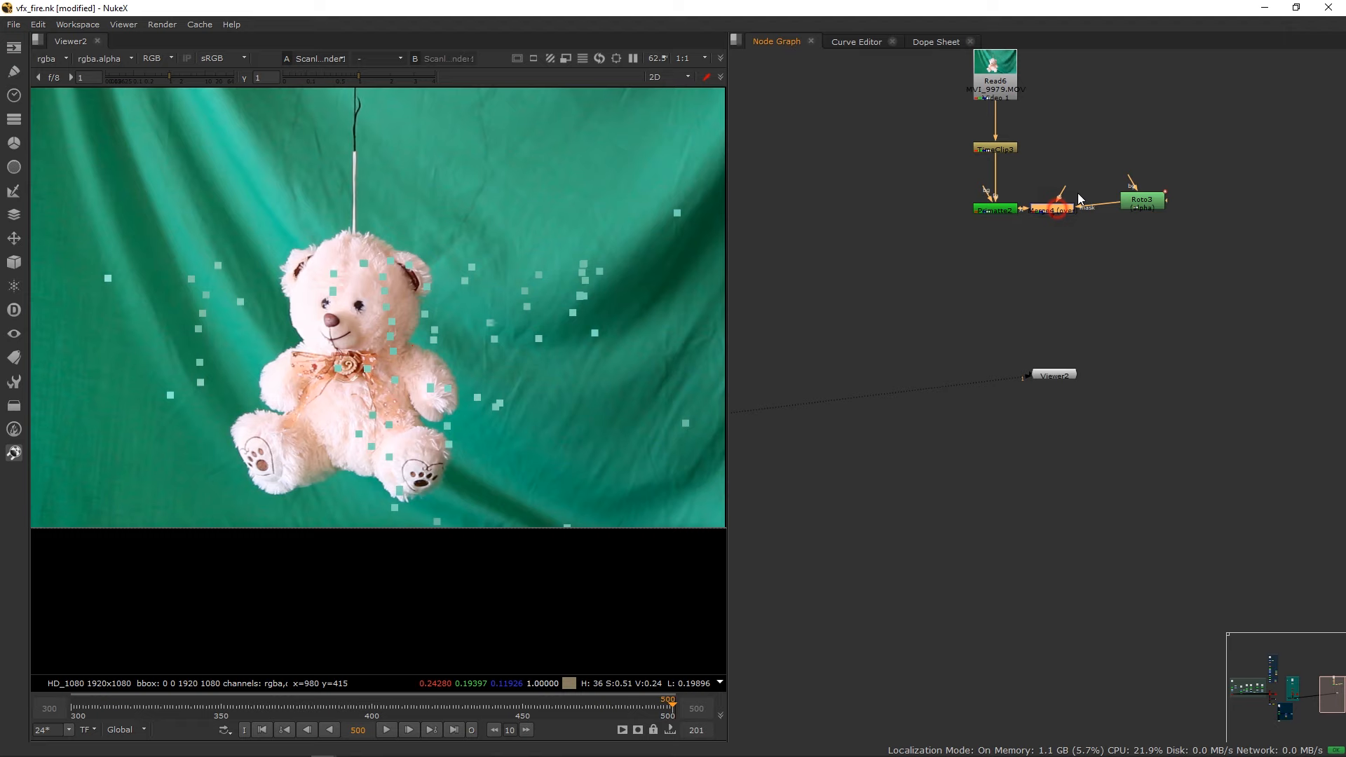
pyautogui.press('1')
pyautogui.scroll(-2, 1052, 200)
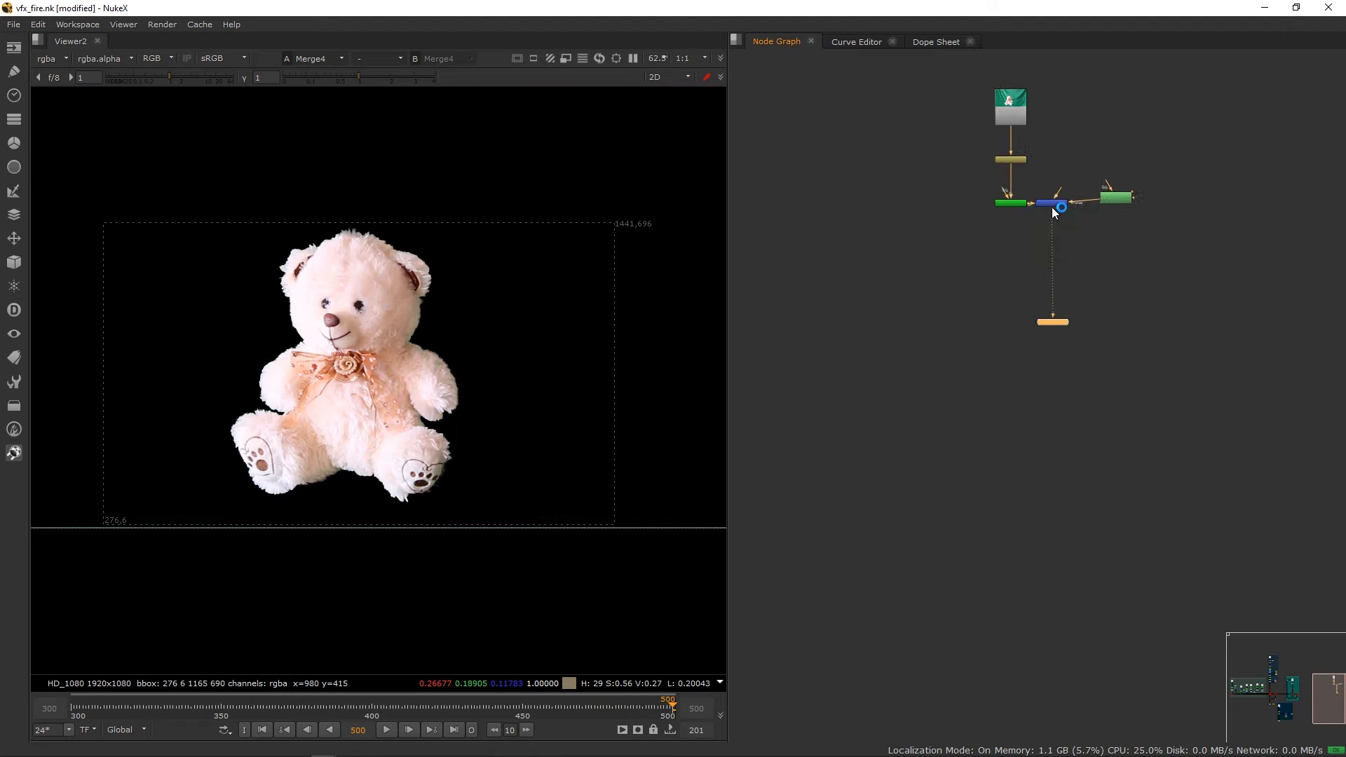
pyautogui.scroll(4, 1052, 202)
pyautogui.moveTo(1137, 229); pyautogui.dragTo(1142, 298, button='middle')
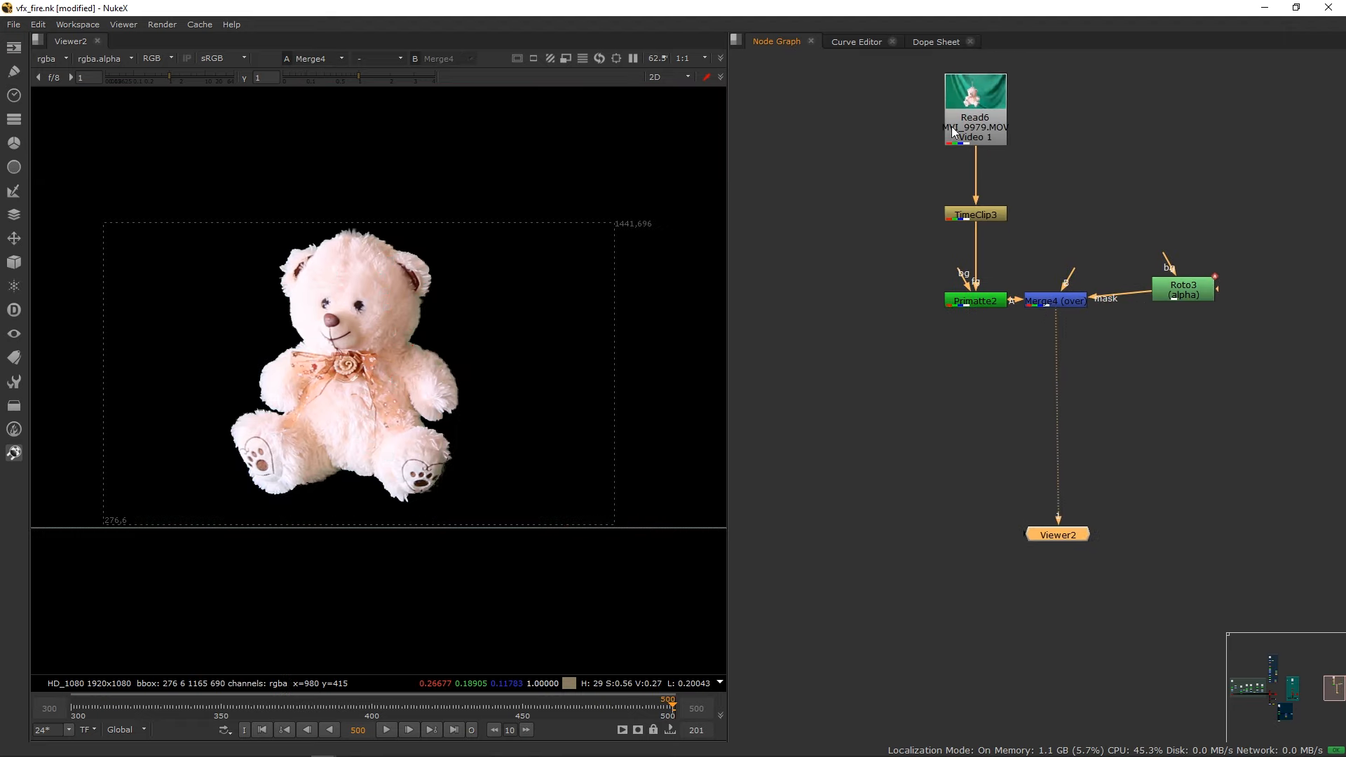
# Space Read6 and TimeClip3 farther apart above Primatte2, align Roto3 level with Merge4 and lower the Viewer2 node.
pyautogui.moveTo(952, 126); pyautogui.dragTo(969, 107)
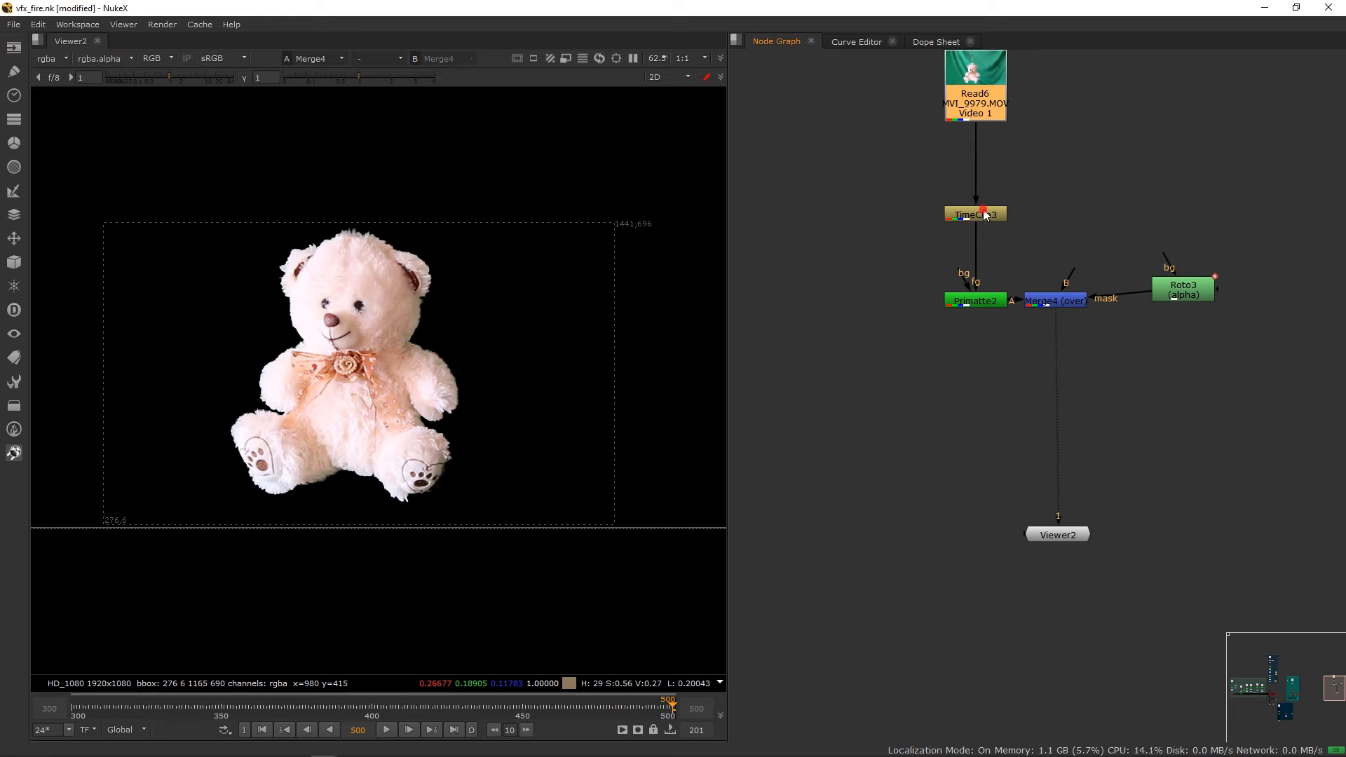
pyautogui.moveTo(986, 215); pyautogui.dragTo(988, 201)
pyautogui.moveTo(1184, 290); pyautogui.dragTo(1190, 299)
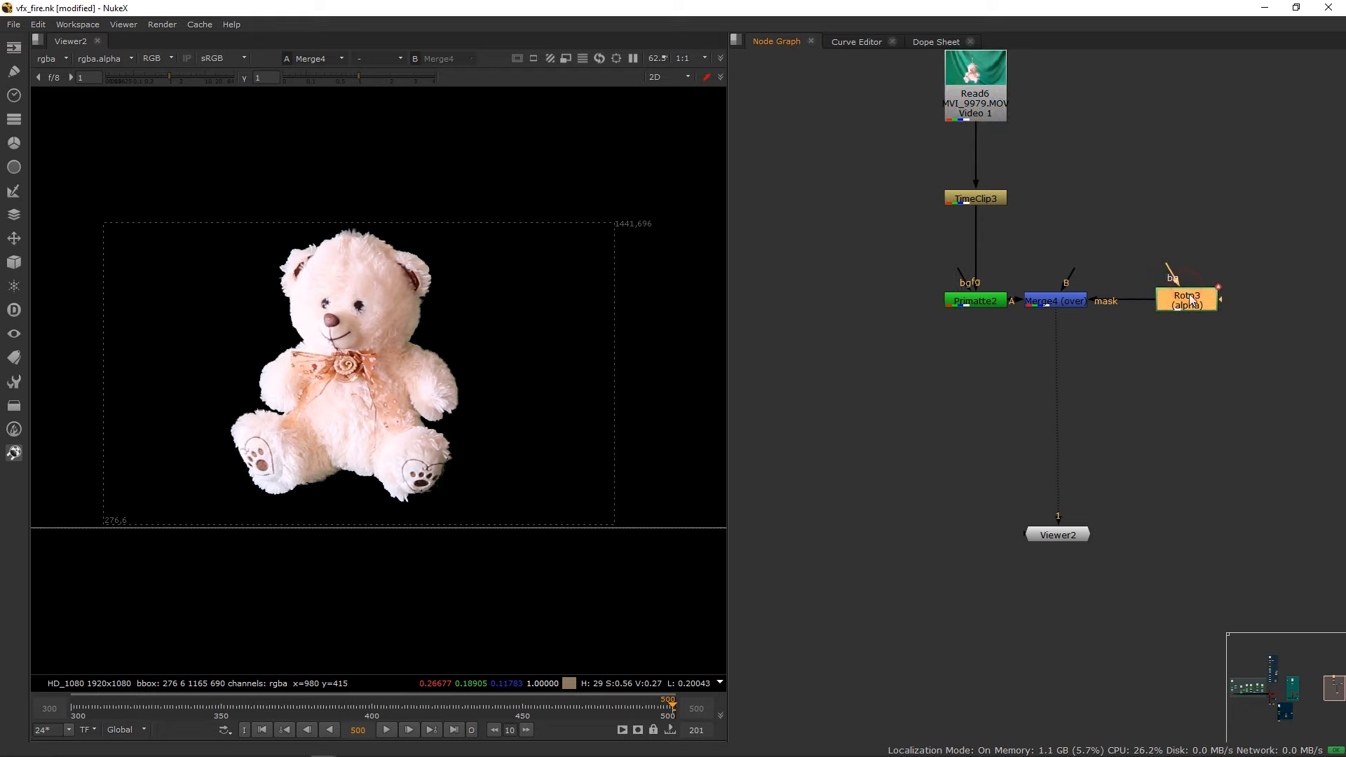
pyautogui.moveTo(1066, 536); pyautogui.dragTo(1075, 594)
pyautogui.moveTo(975, 118); pyautogui.dragTo(973, 107)
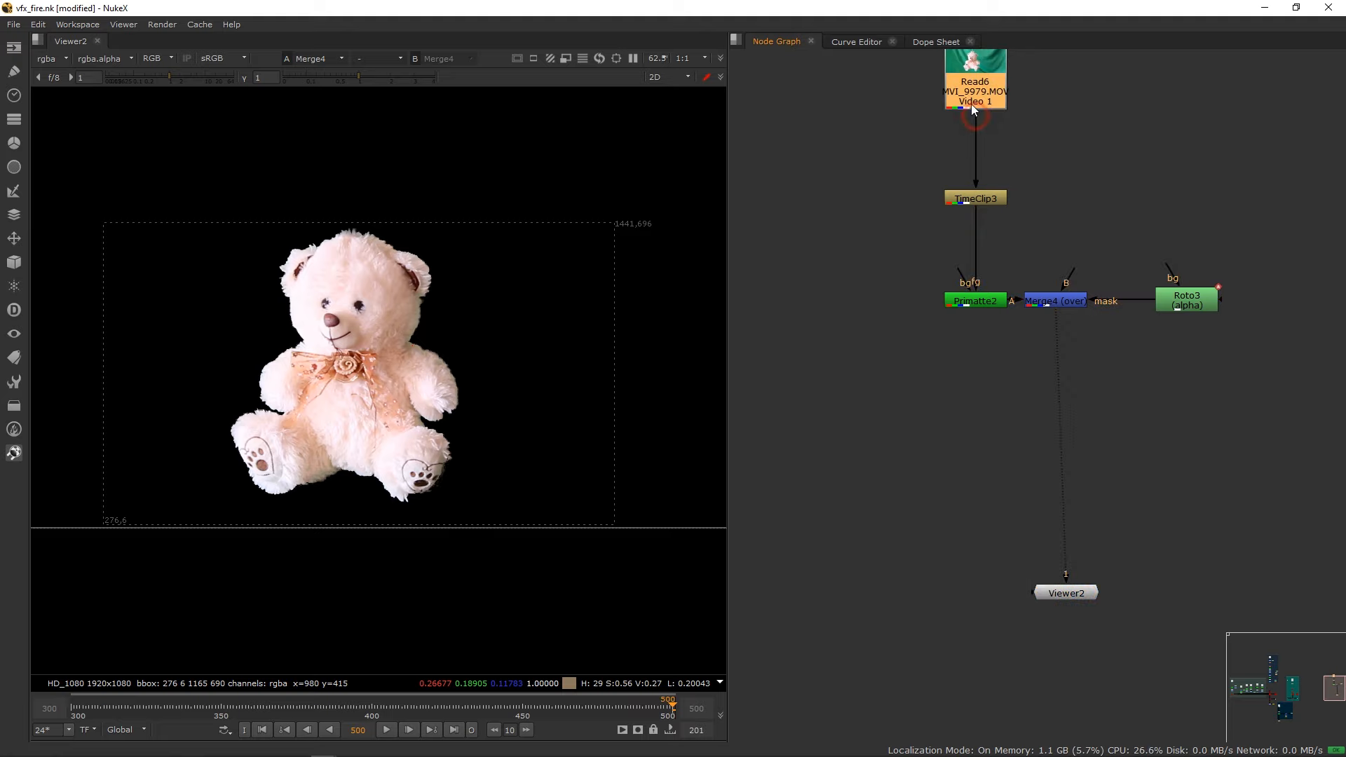
pyautogui.moveTo(963, 271); pyautogui.dragTo(938, 349, button='middle')
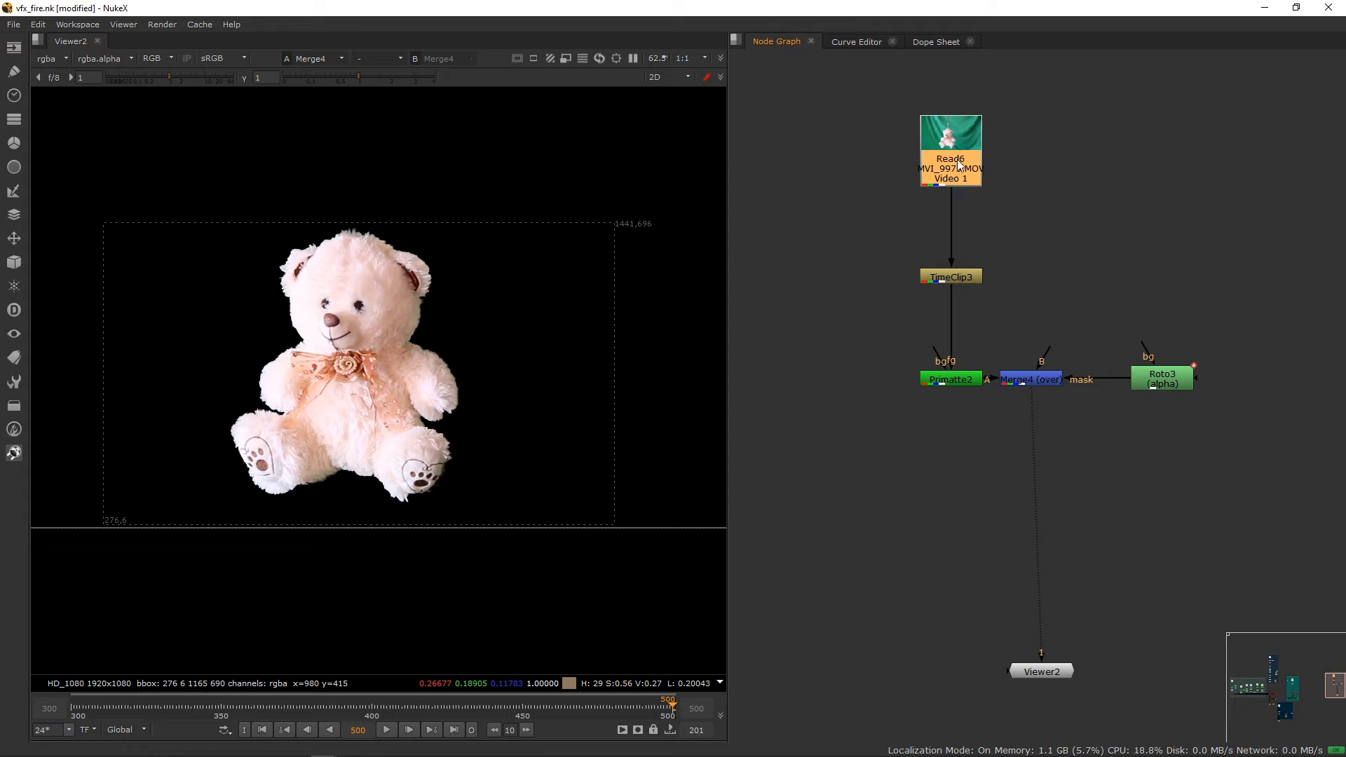
# Add a CameraTracker node, connect its Source input to Read6 and close its properties.
pyautogui.click(882, 279)
pyautogui.press('Tab')
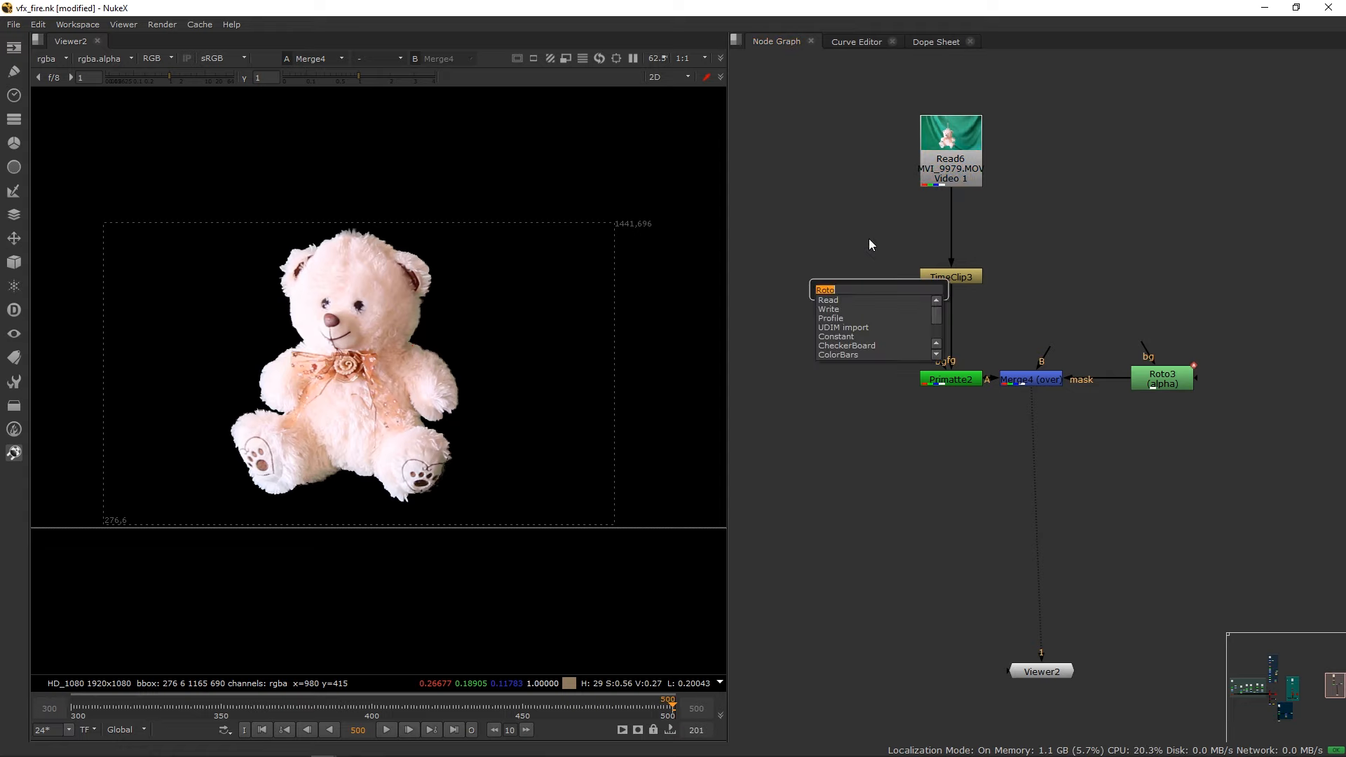
pyautogui.write('cmaer')
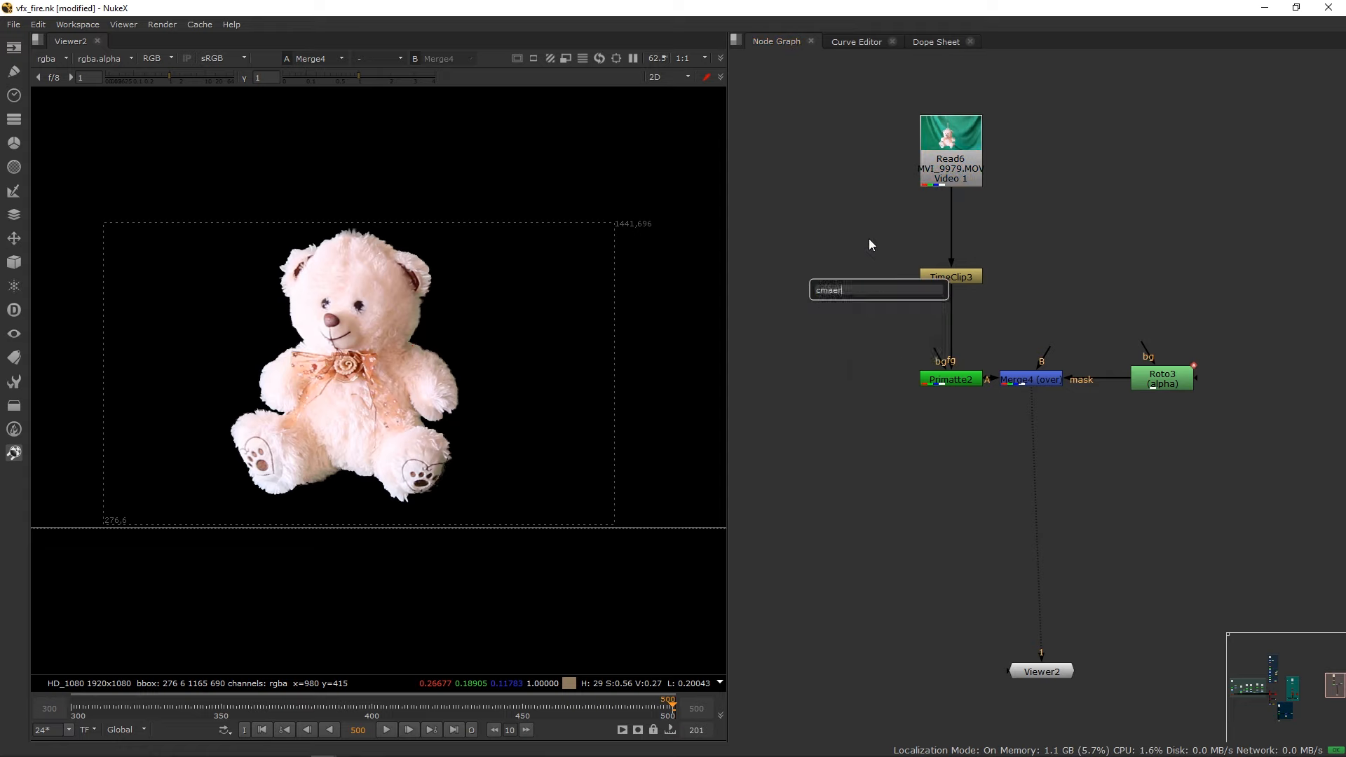
pyautogui.press('BackSpace')
pyautogui.press('BackSpace')
pyautogui.write('camr')
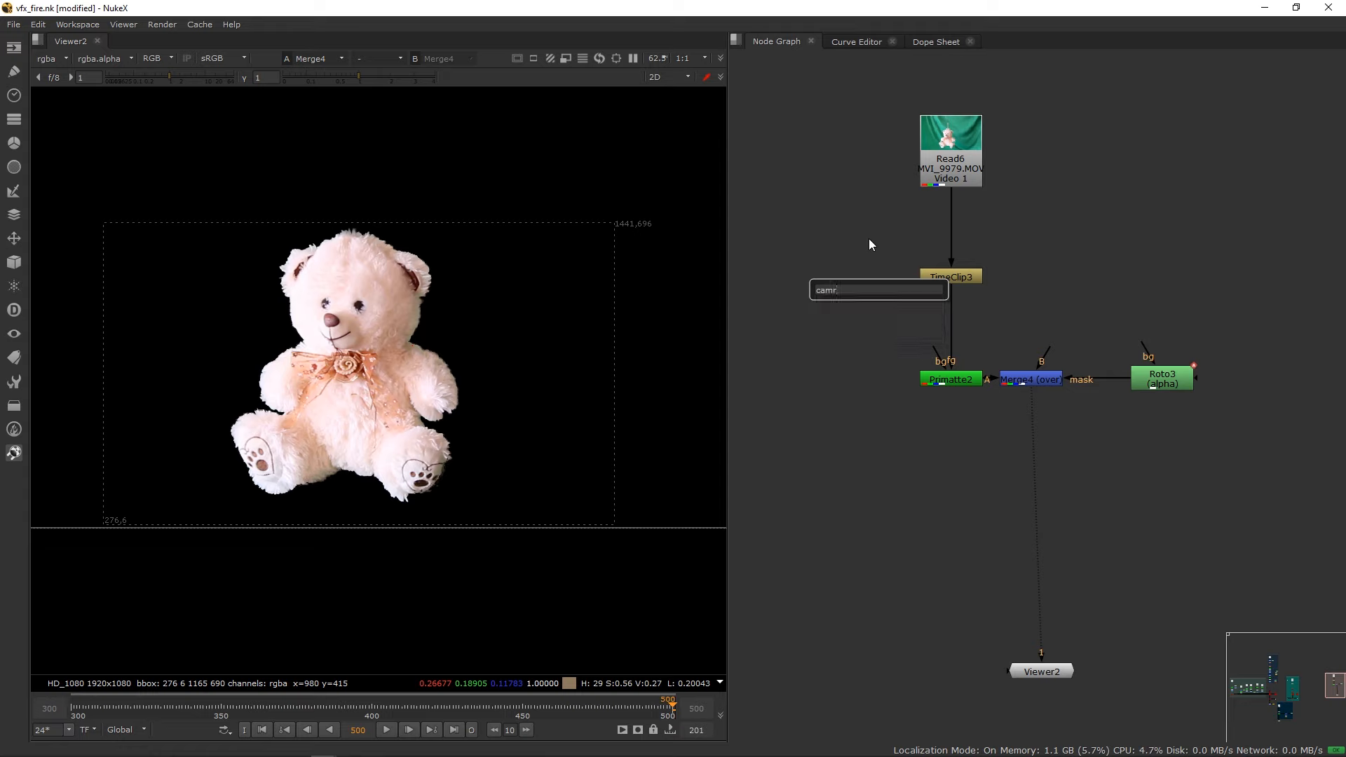
pyautogui.press('BackSpace')
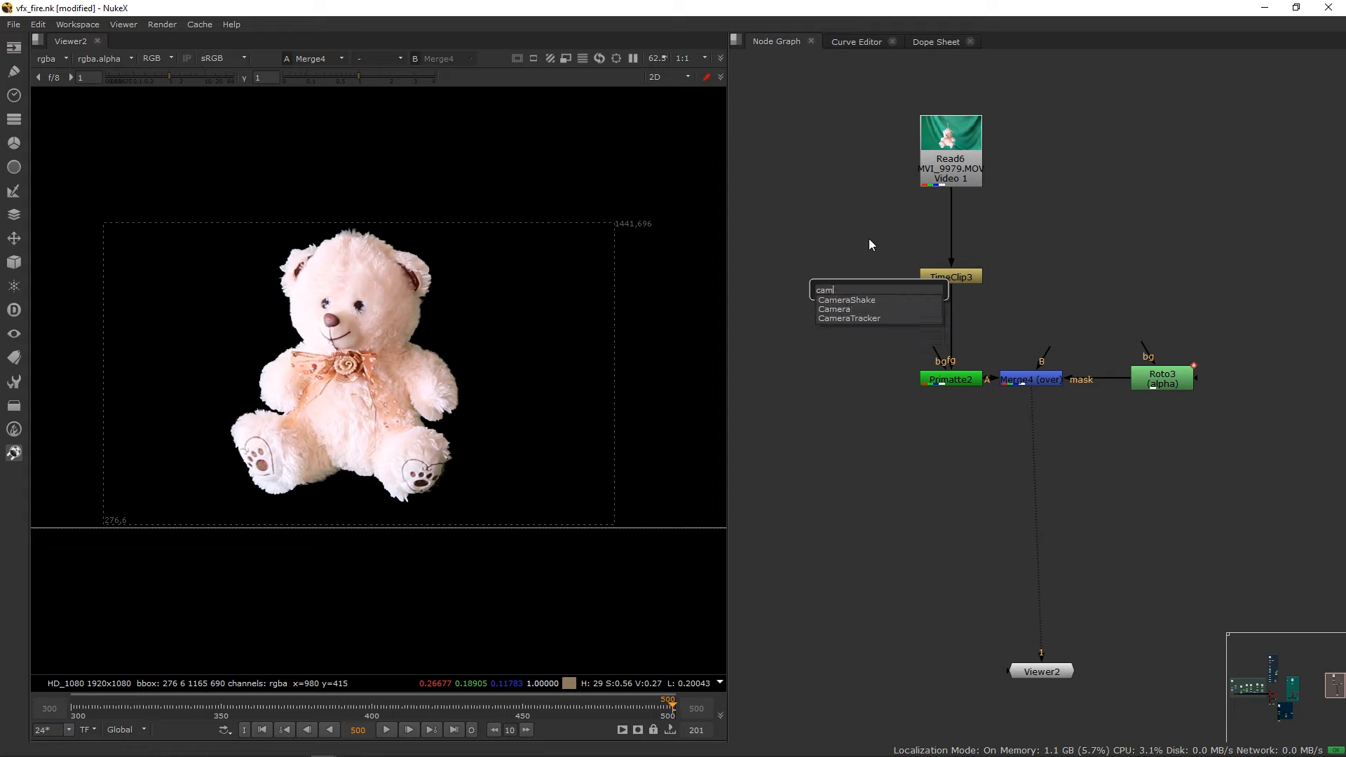
pyautogui.click(862, 319)
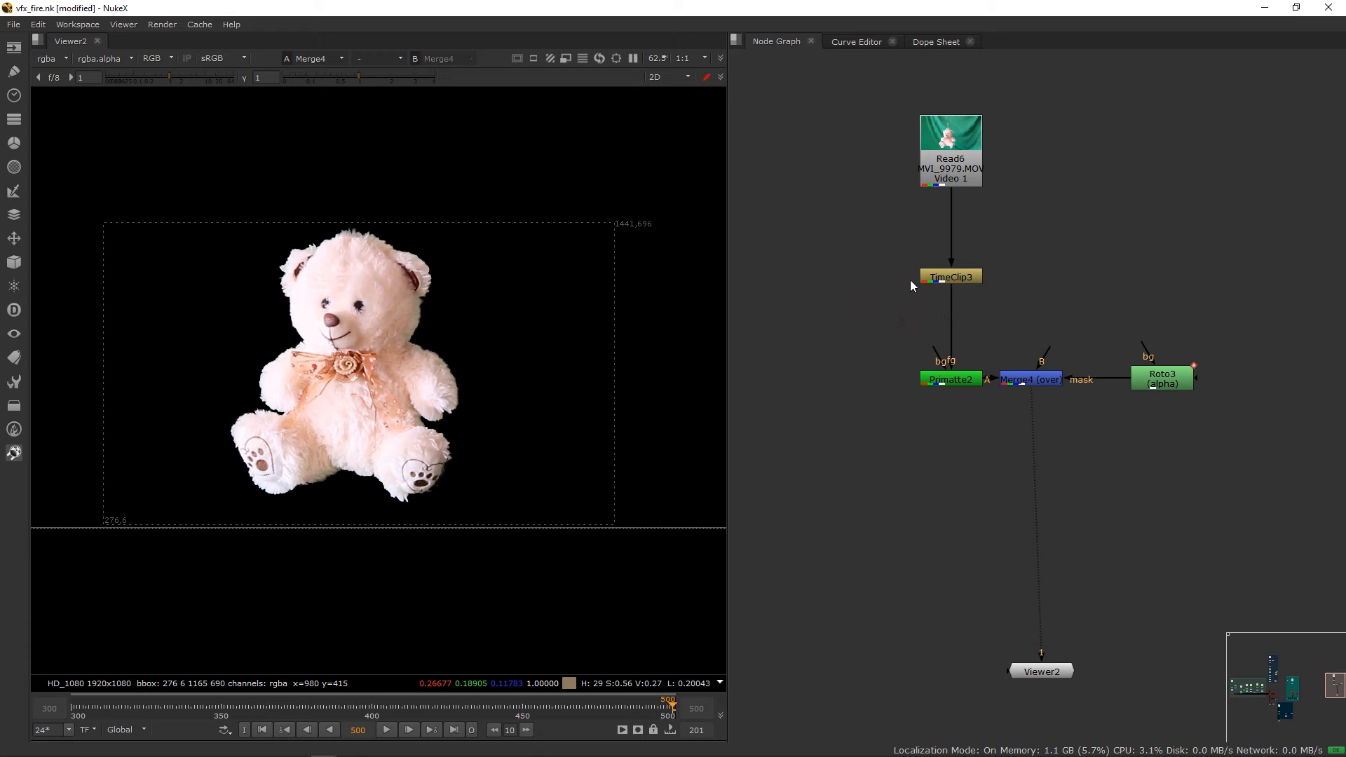
pyautogui.moveTo(881, 280); pyautogui.dragTo(946, 154)
pyautogui.click(832, 104)
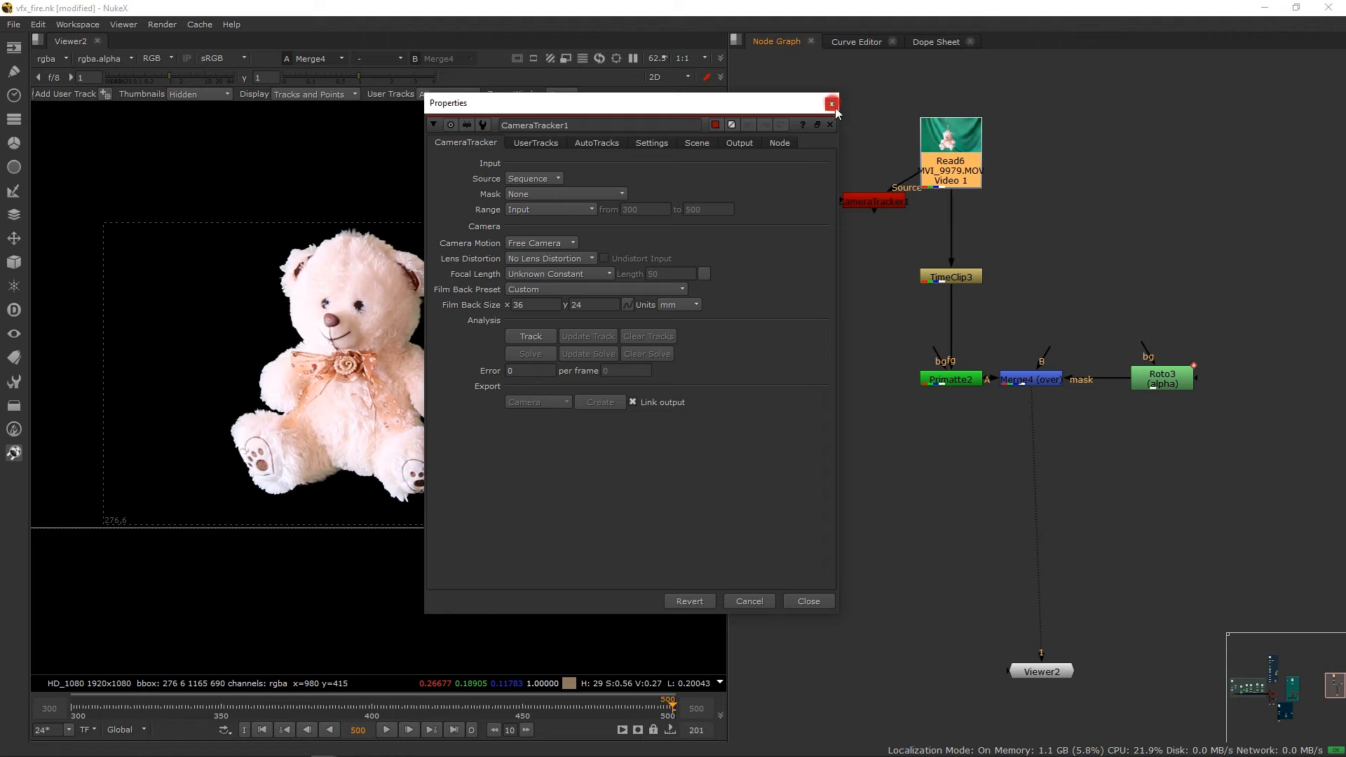
# Place the CameraTracker level with Read6, connect Viewer2 to it and move the viewer node beneath it.
pyautogui.moveTo(868, 203); pyautogui.dragTo(834, 157)
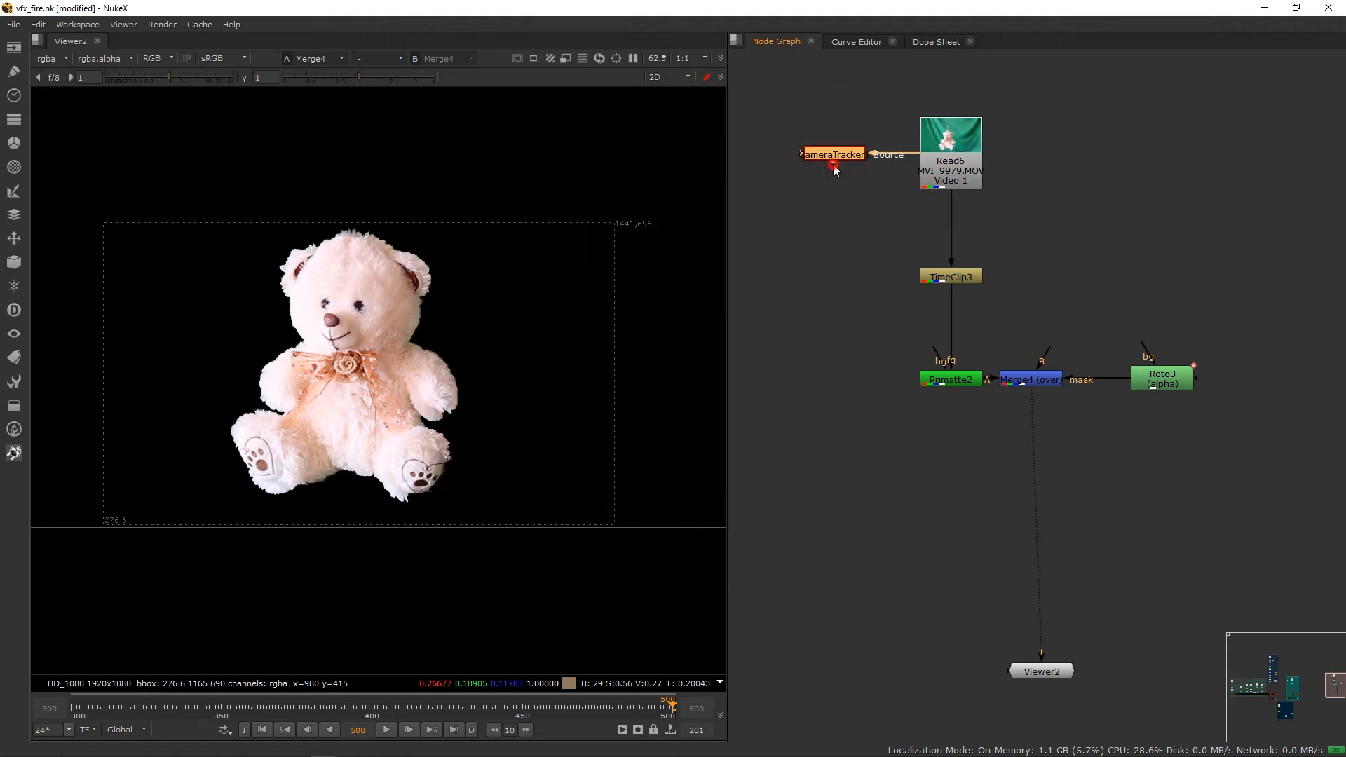
pyautogui.moveTo(1045, 653); pyautogui.dragTo(824, 156)
pyautogui.moveTo(931, 561); pyautogui.dragTo(868, 558)
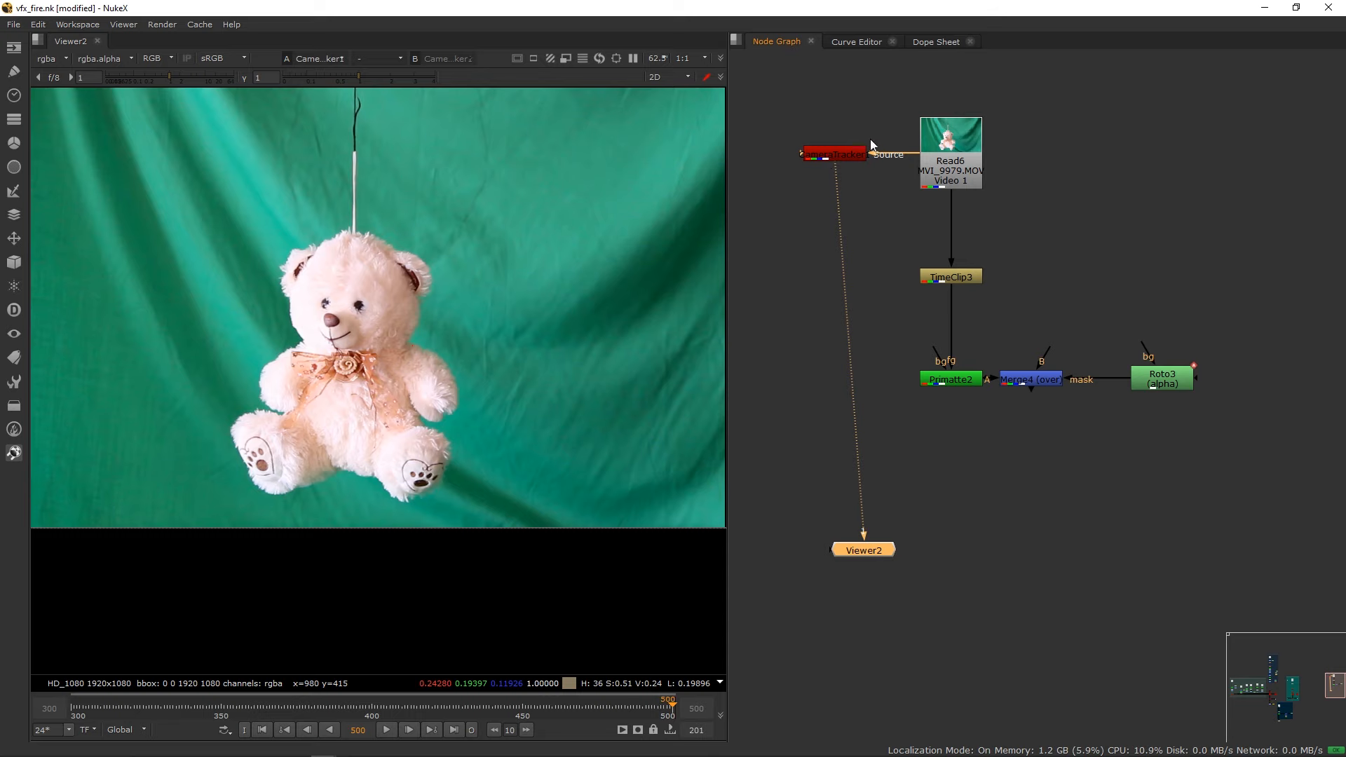
# Insert the CameraTracker between TimeClip3 and Primatte2, placing TimeClip3 directly above it and level with Read6.
pyautogui.moveTo(840, 155); pyautogui.dragTo(795, 250)
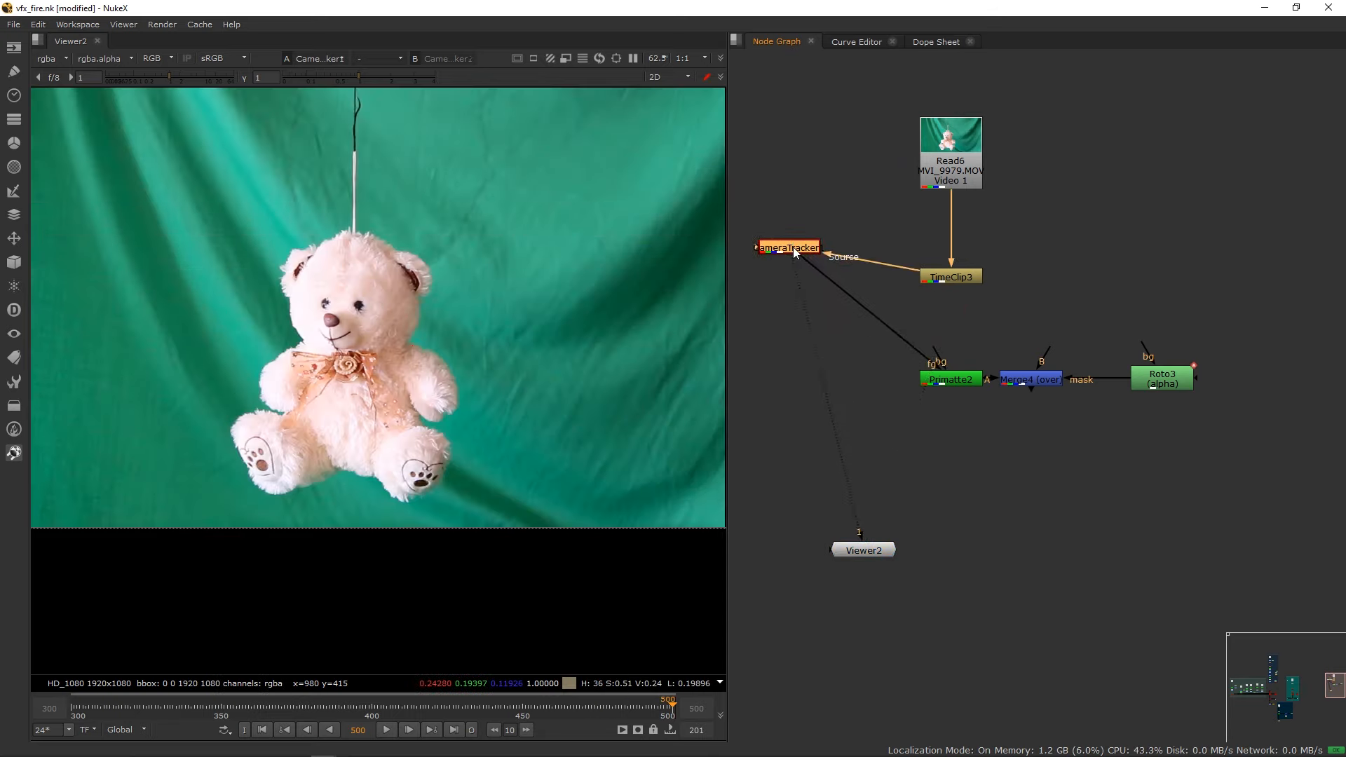
pyautogui.moveTo(949, 279); pyautogui.dragTo(789, 154)
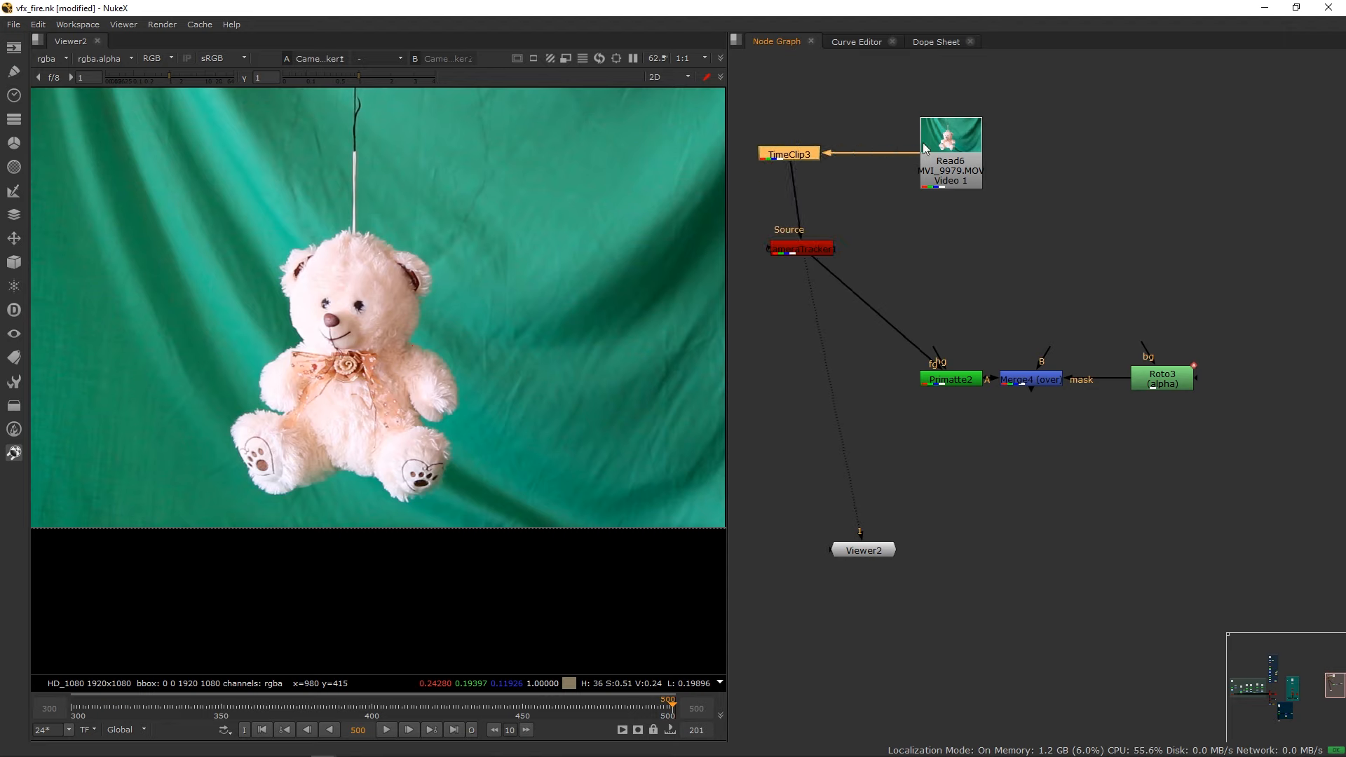
pyautogui.moveTo(957, 147); pyautogui.dragTo(960, 148)
pyautogui.moveTo(803, 247); pyautogui.dragTo(790, 248)
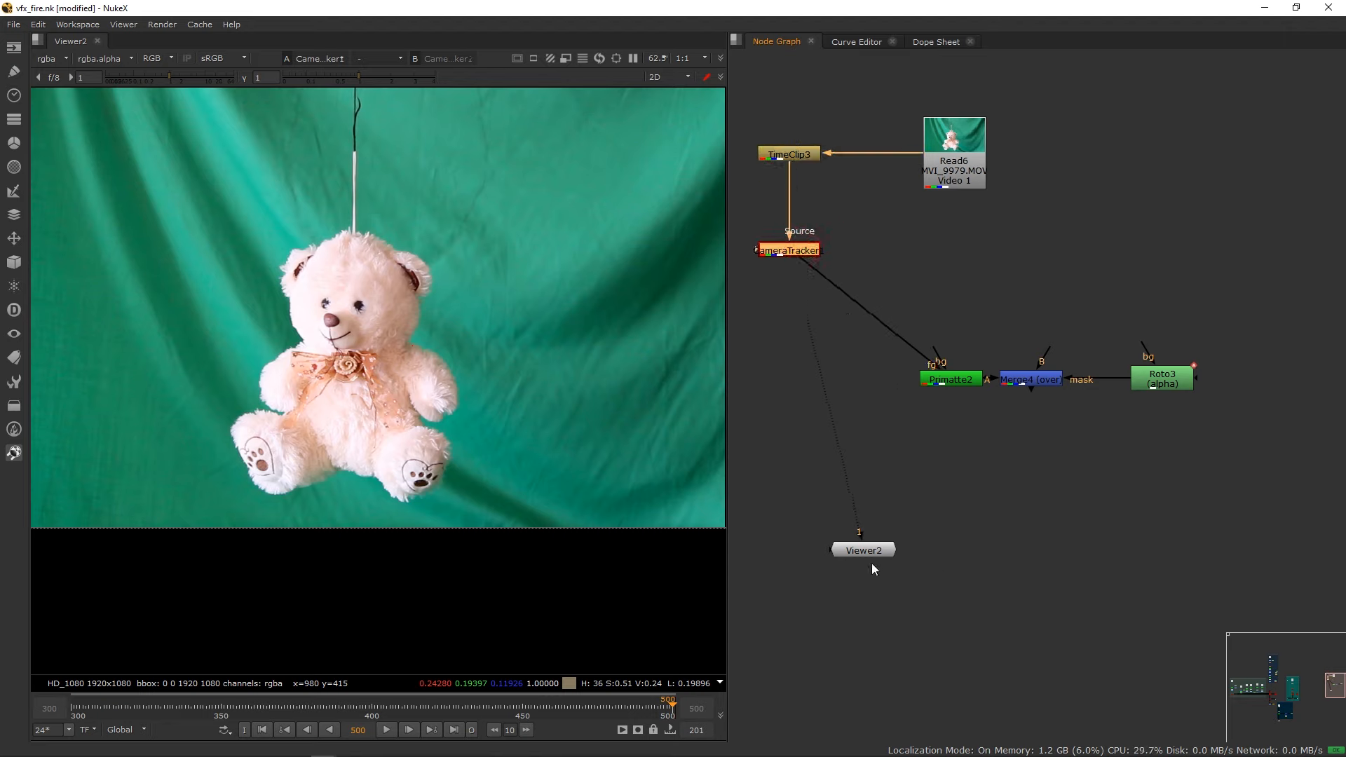
# Move Viewer2 below the CameraTracker and raise Primatte2, Merge4 and Roto3 together into line with the CameraTracker.
pyautogui.moveTo(860, 552); pyautogui.dragTo(807, 545)
pyautogui.moveTo(908, 358); pyautogui.dragTo(1138, 394)
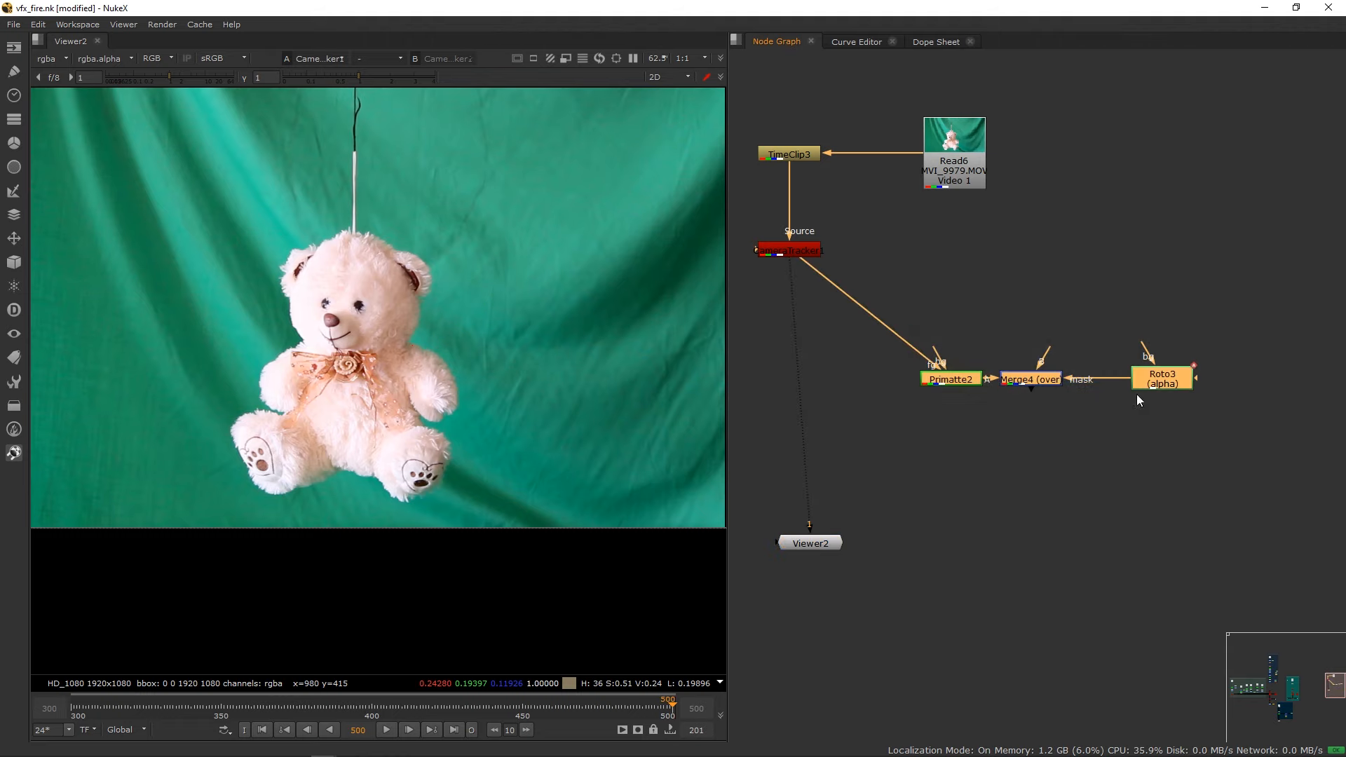
pyautogui.moveTo(952, 379); pyautogui.dragTo(950, 251)
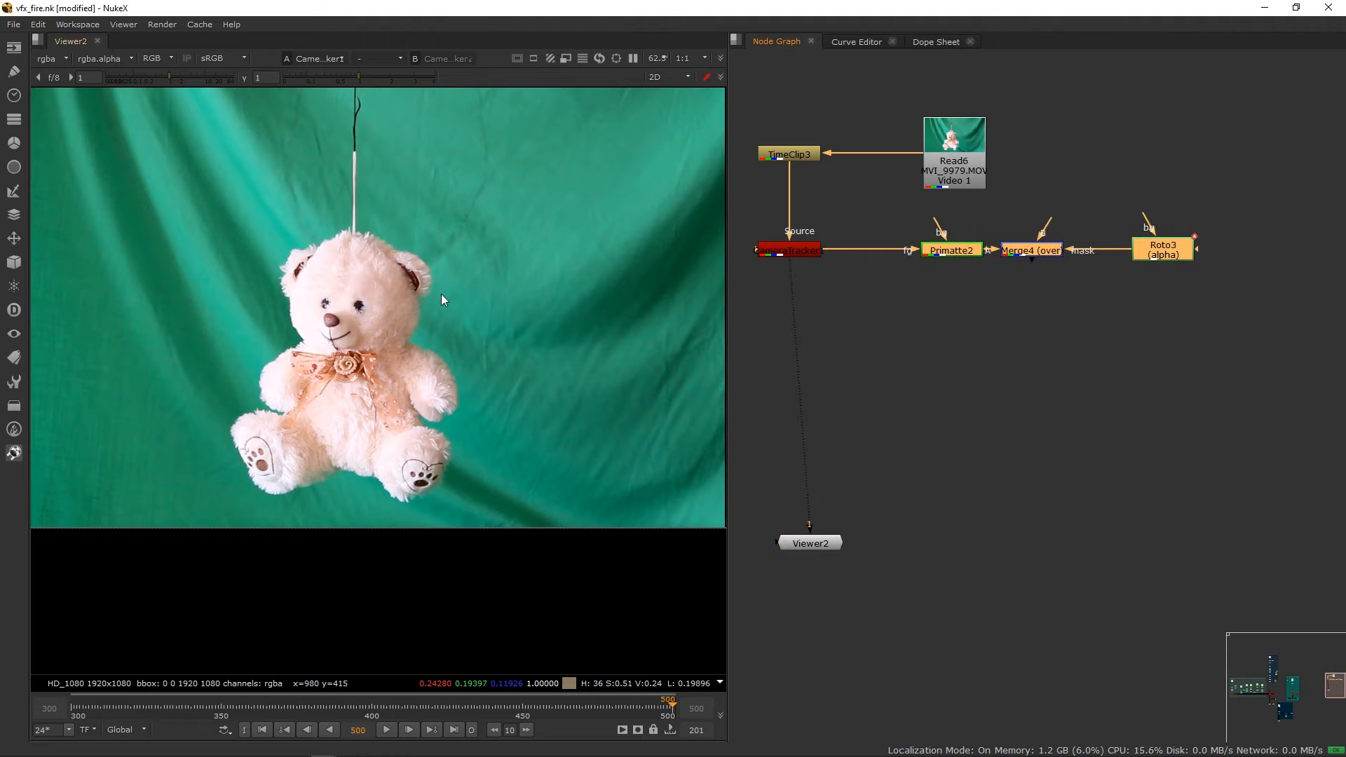
pyautogui.moveTo(920, 299); pyautogui.dragTo(951, 320, button='middle')
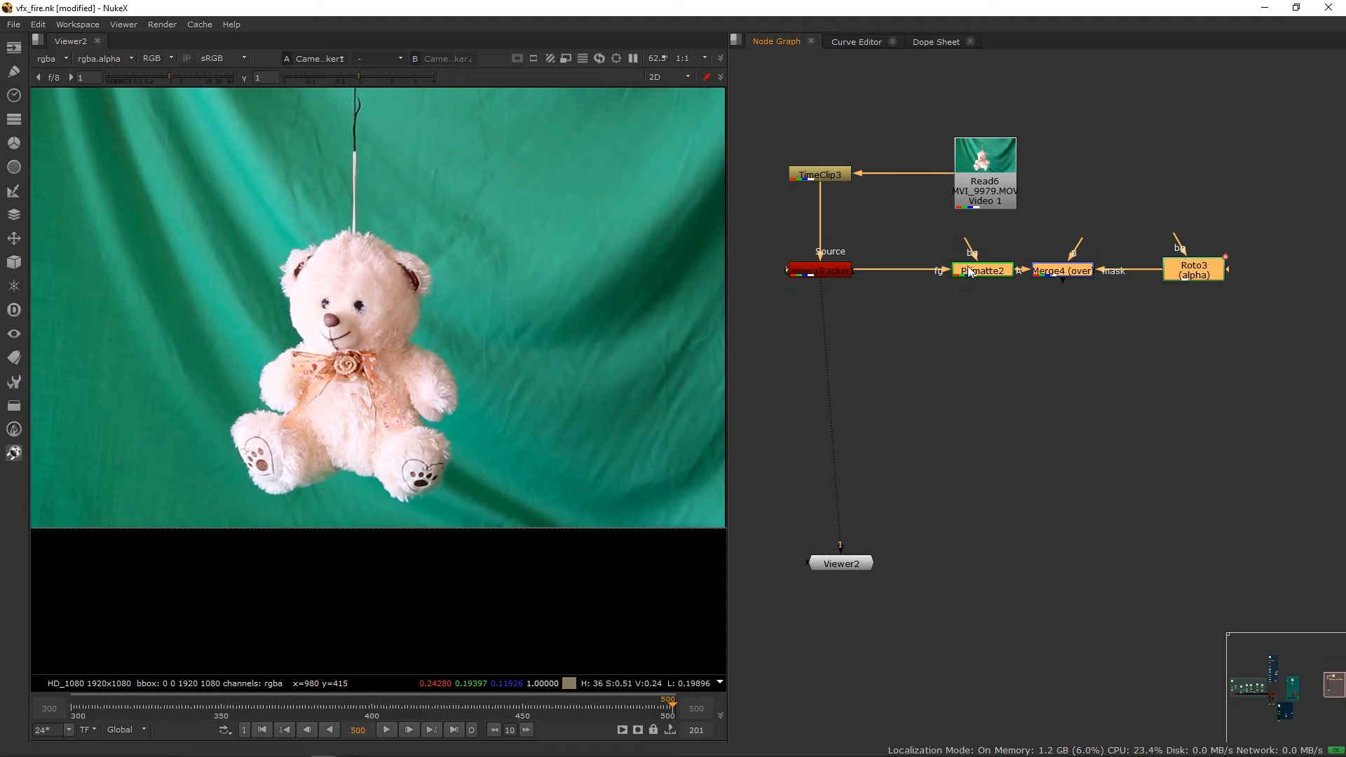
# View the Merge4 output, move Viewer2 beneath the keying nodes and select the CameraTracker.
pyautogui.click(1063, 276)
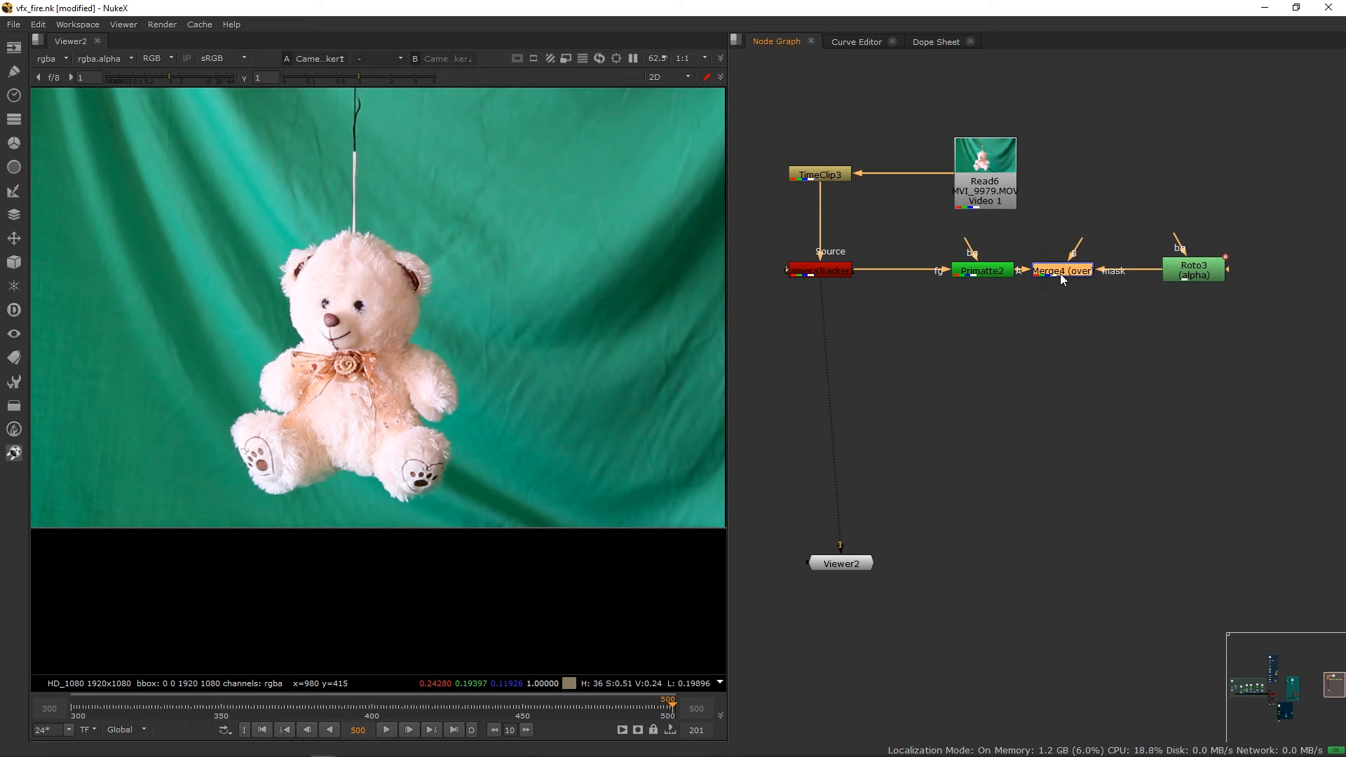
pyautogui.press('1')
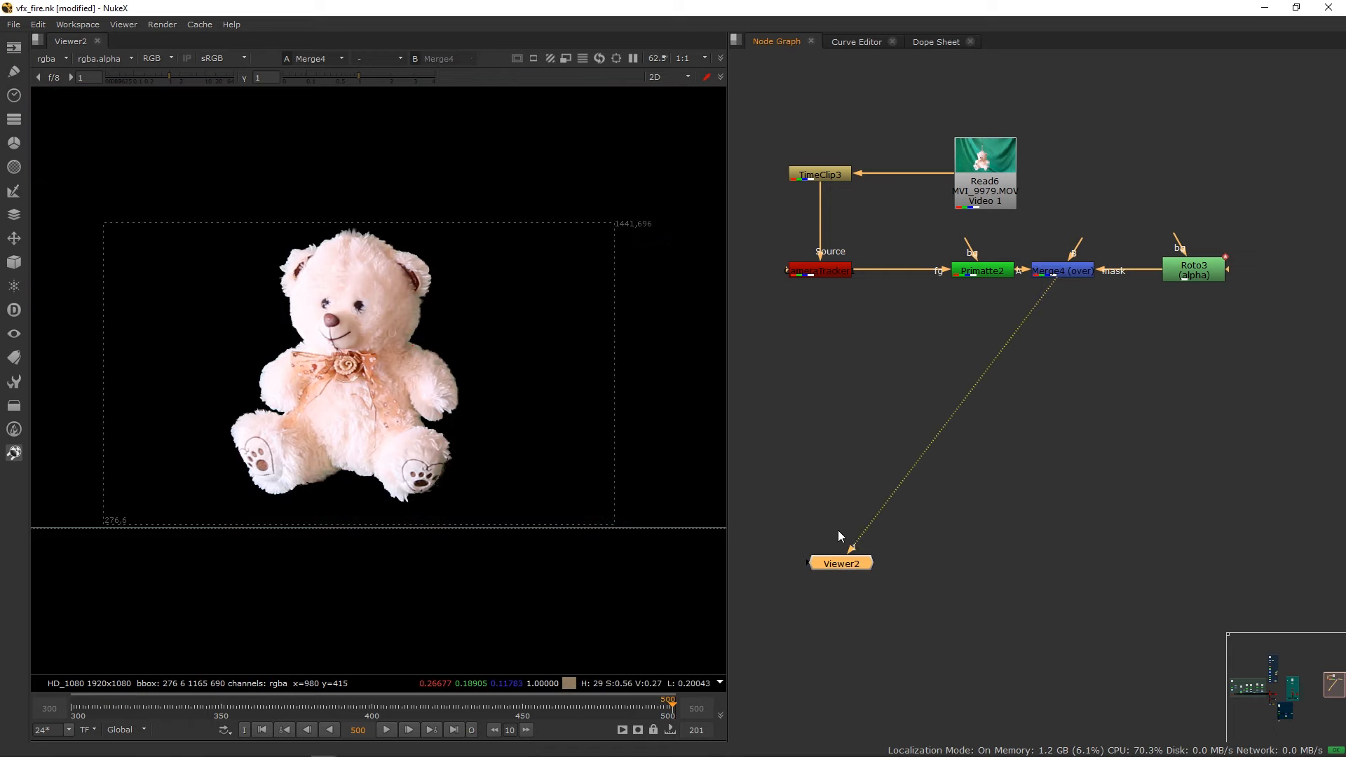
pyautogui.moveTo(839, 562); pyautogui.dragTo(1021, 567)
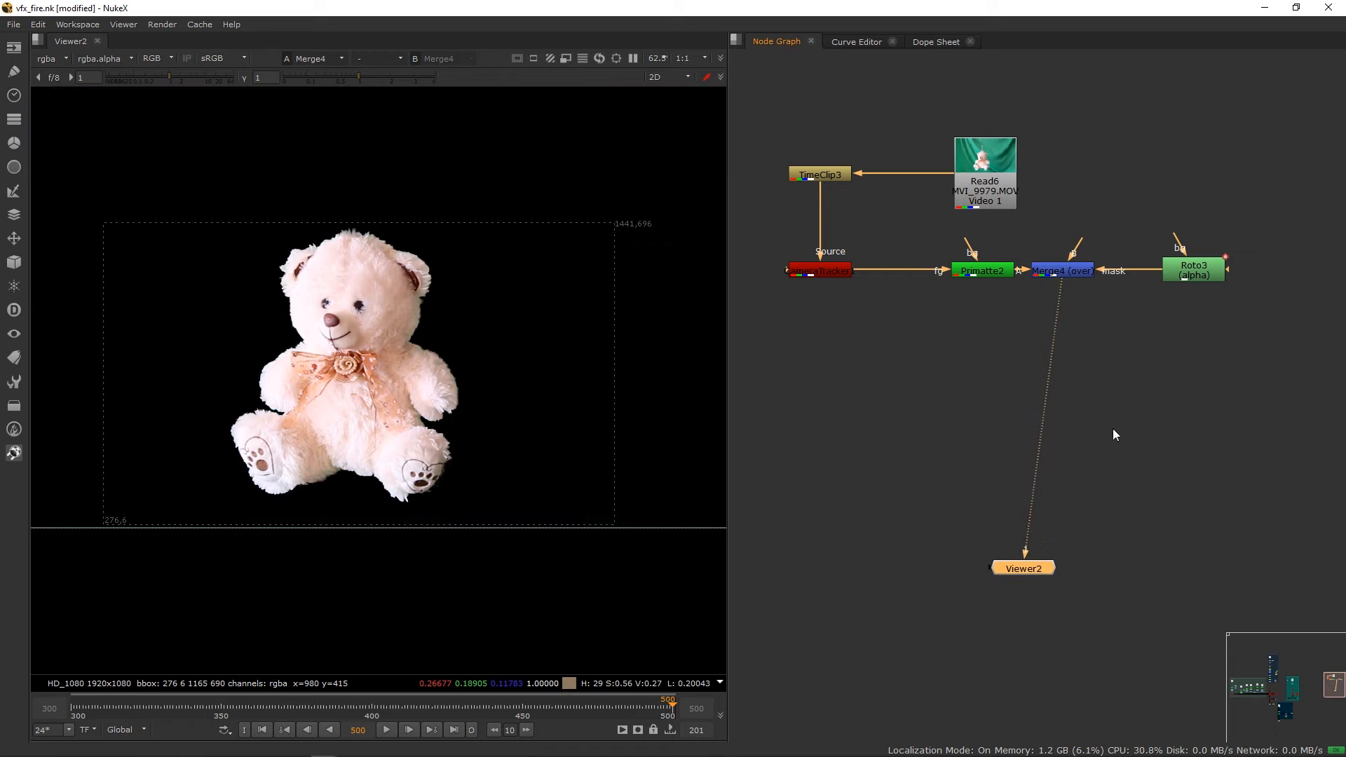
pyautogui.click(1070, 270)
pyautogui.click(824, 271)
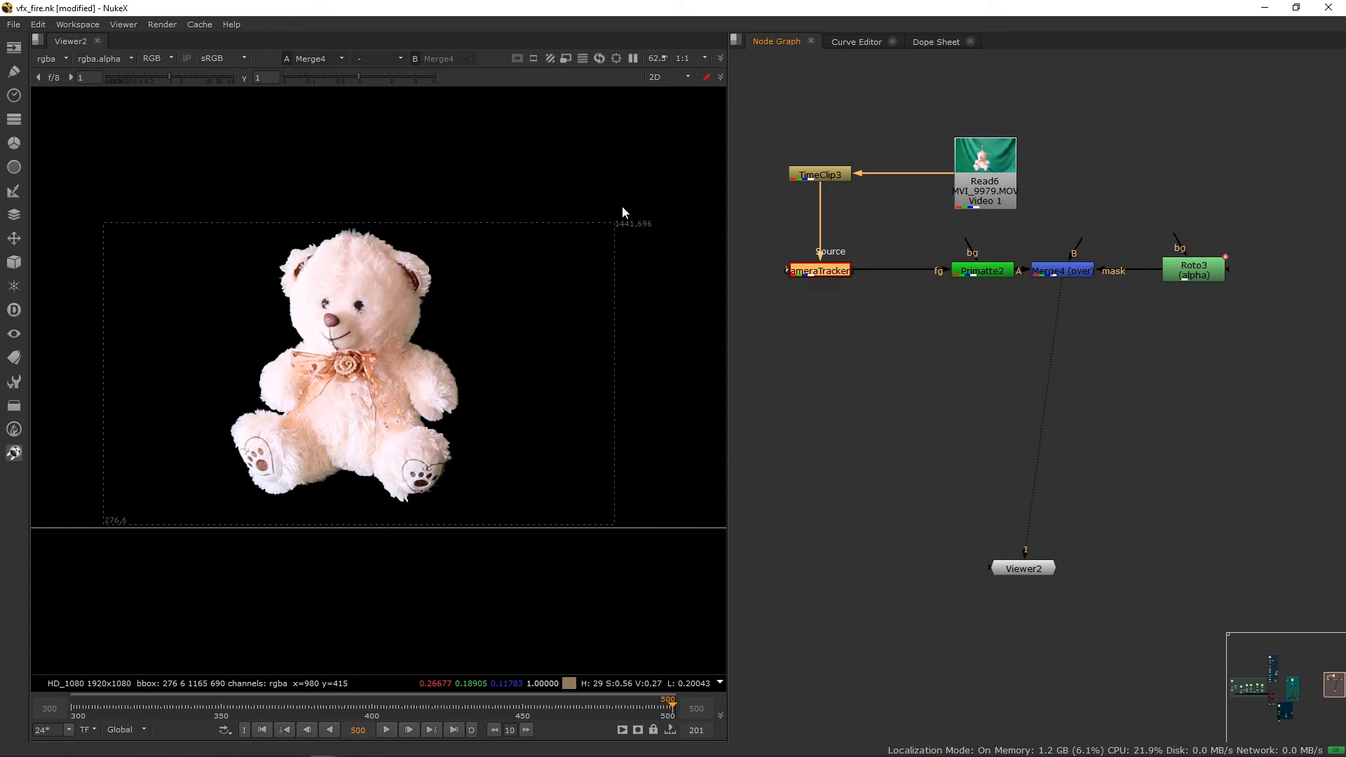
# Turn on Preview Features in the CameraTracker settings and close its properties.
pyautogui.press('Return')
pyautogui.moveTo(515, 112); pyautogui.dragTo(973, 125)
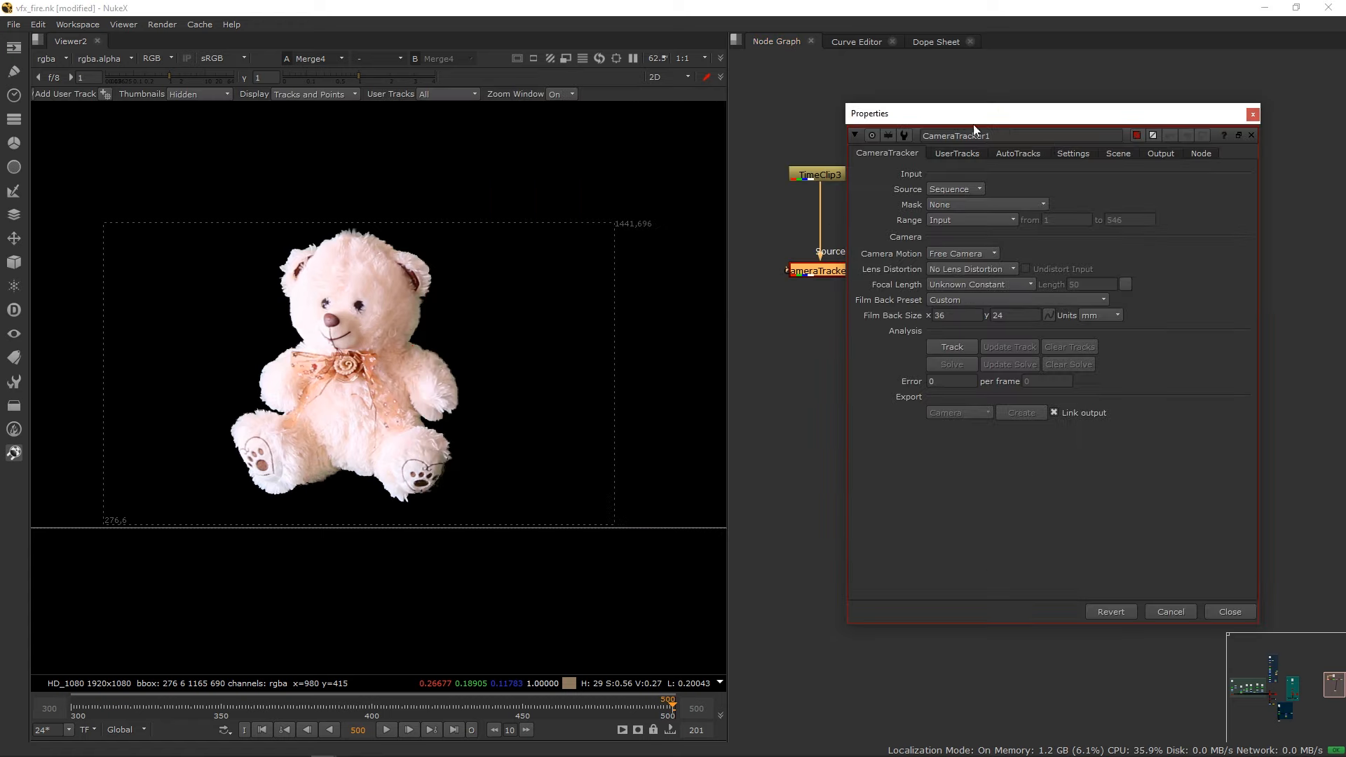
pyautogui.click(1074, 155)
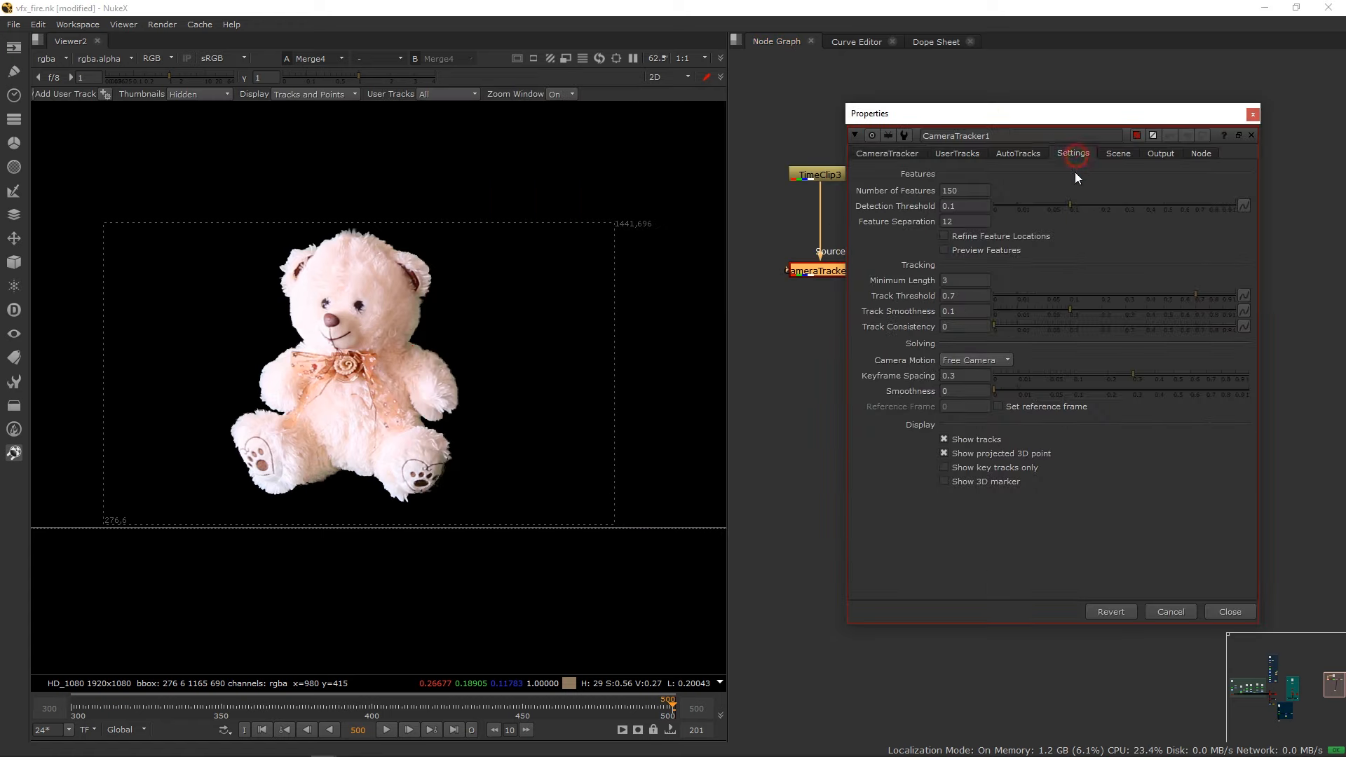
pyautogui.click(956, 252)
pyautogui.moveTo(939, 126); pyautogui.dragTo(861, 134)
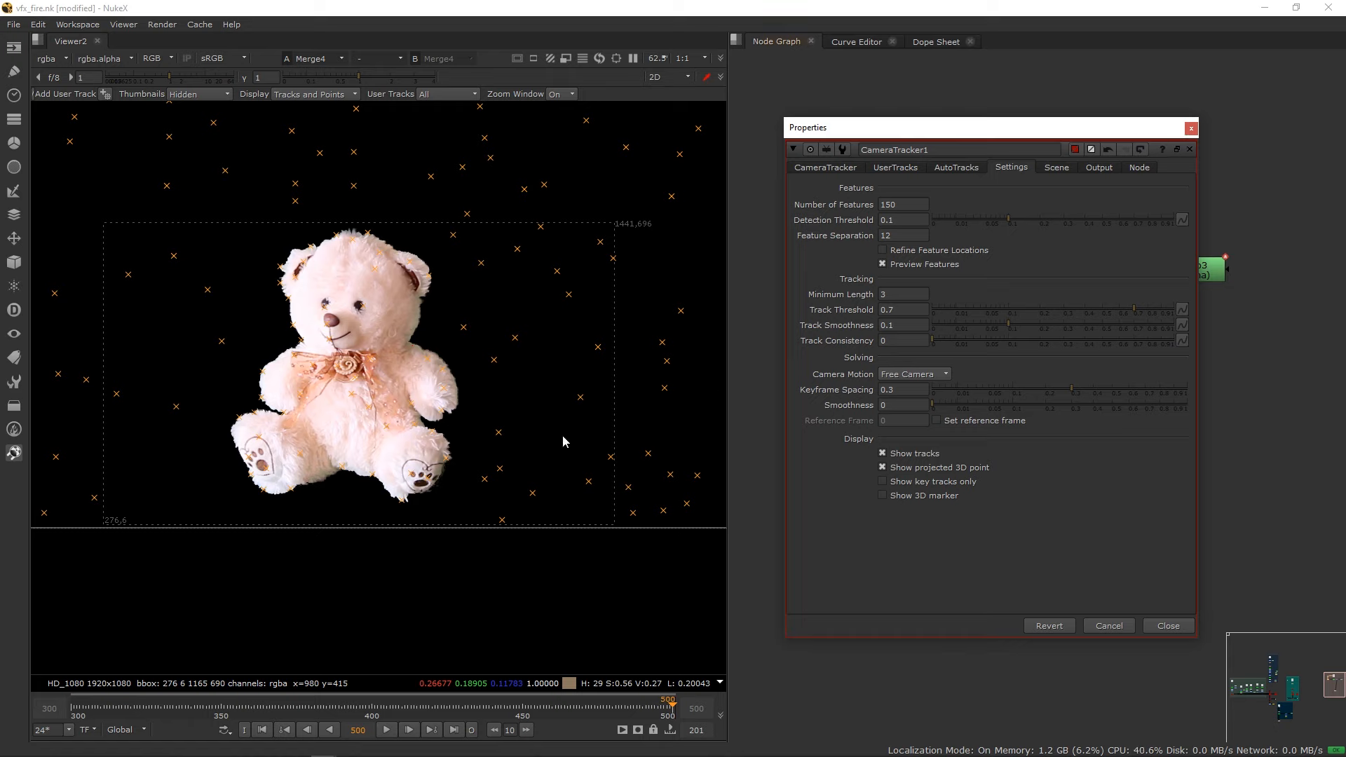
pyautogui.click(1191, 129)
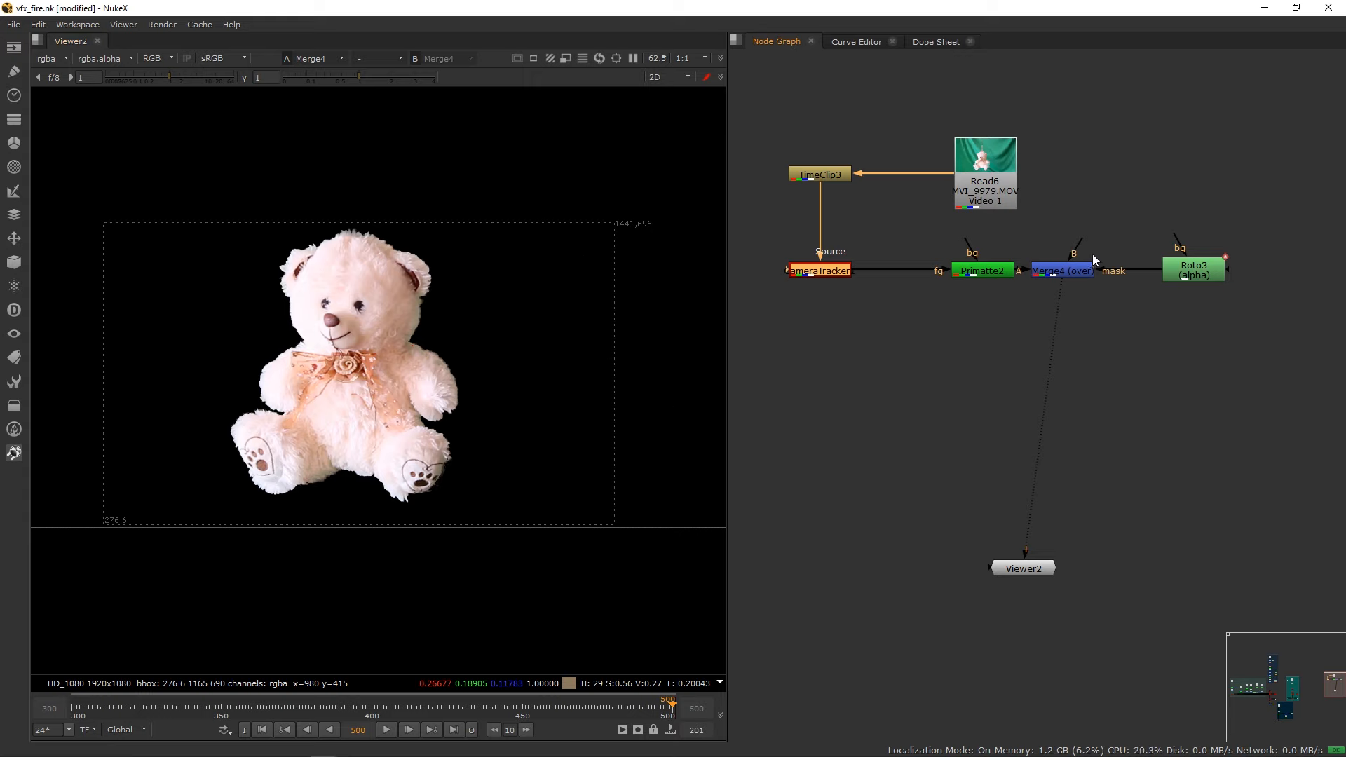
# Try to track the footage with the CameraTracker over the Input range, then cancel the analysis and close its properties.
pyautogui.click(830, 275)
pyautogui.moveTo(881, 129); pyautogui.dragTo(928, 109)
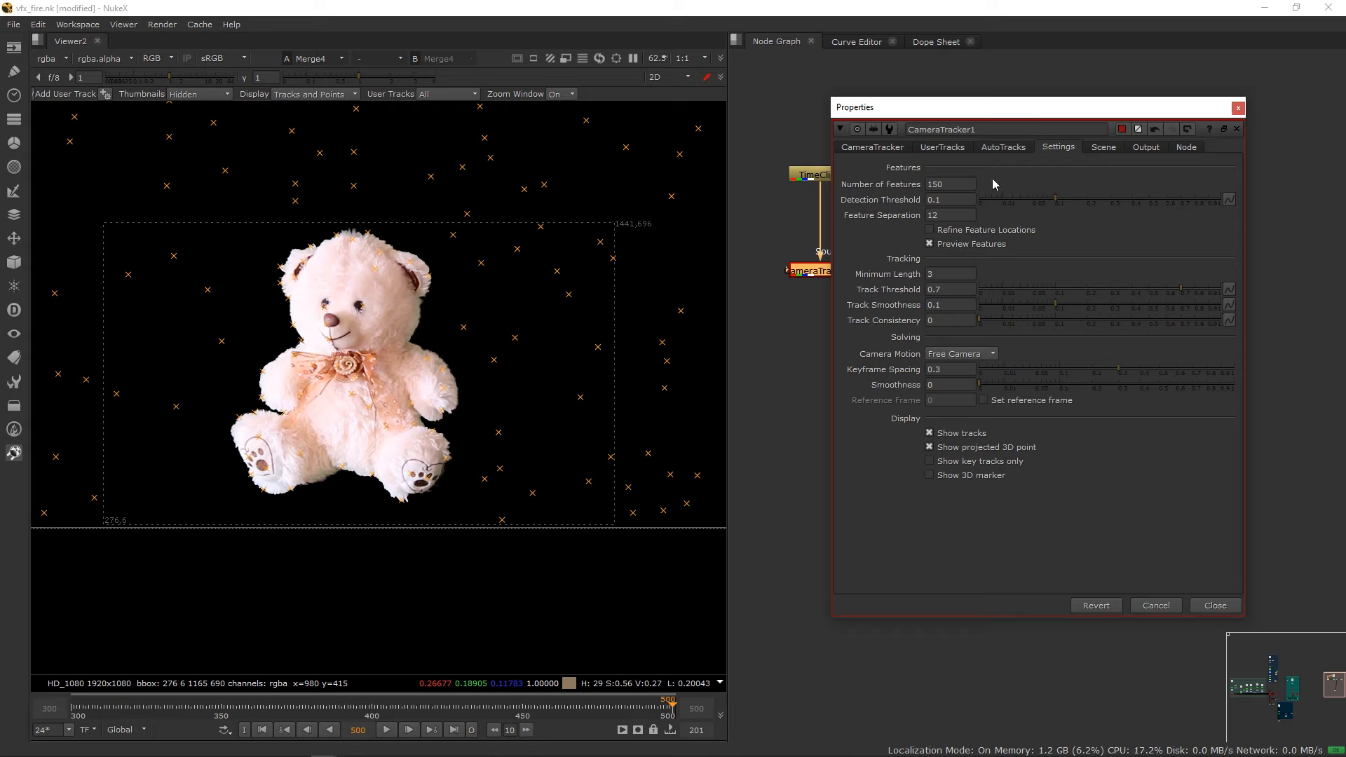
pyautogui.click(874, 147)
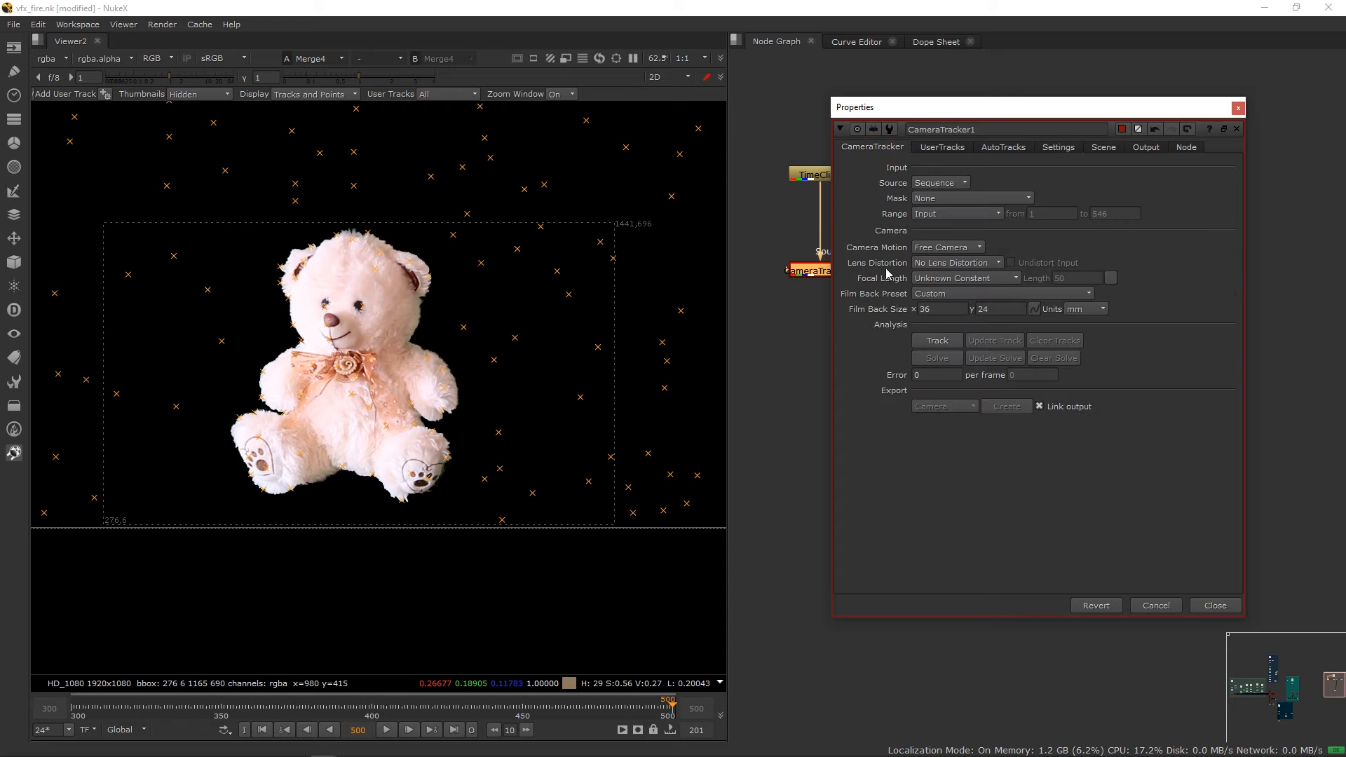
pyautogui.click(939, 342)
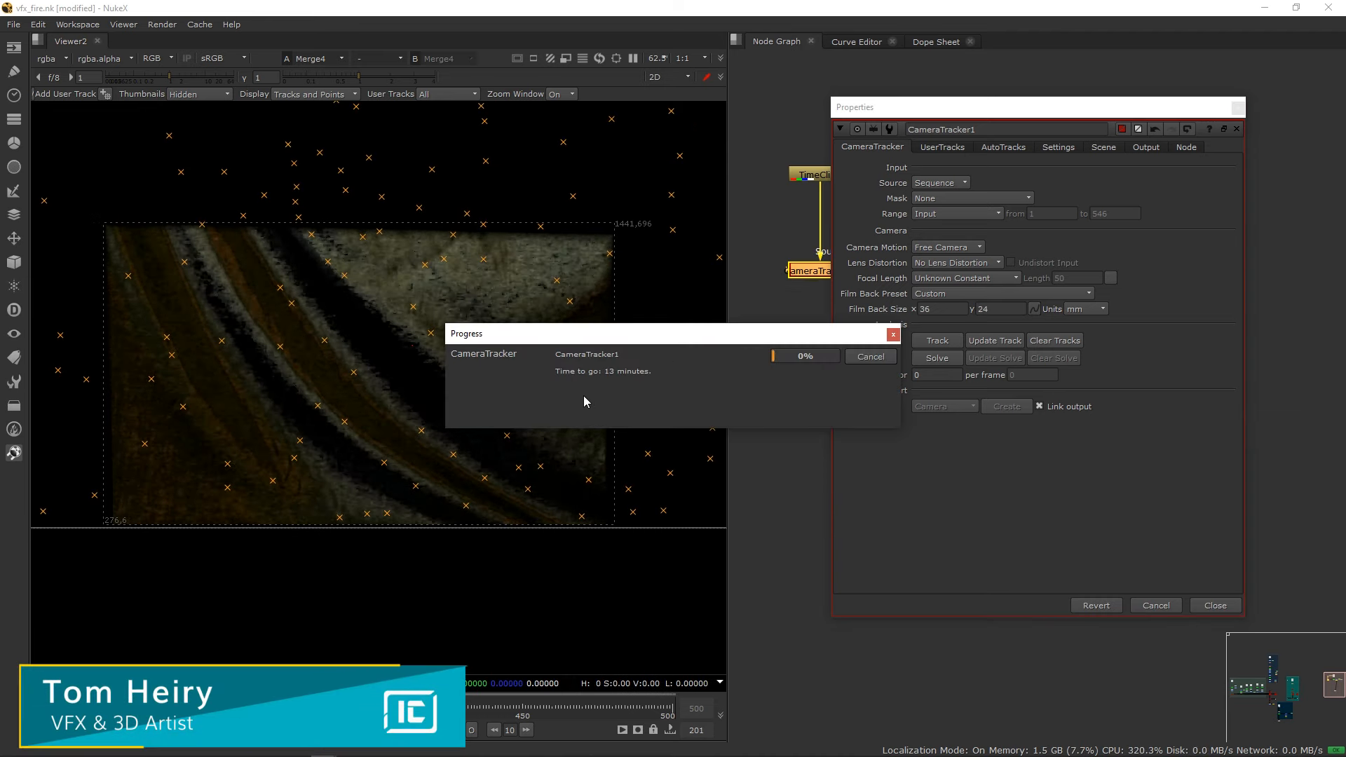
pyautogui.click(871, 357)
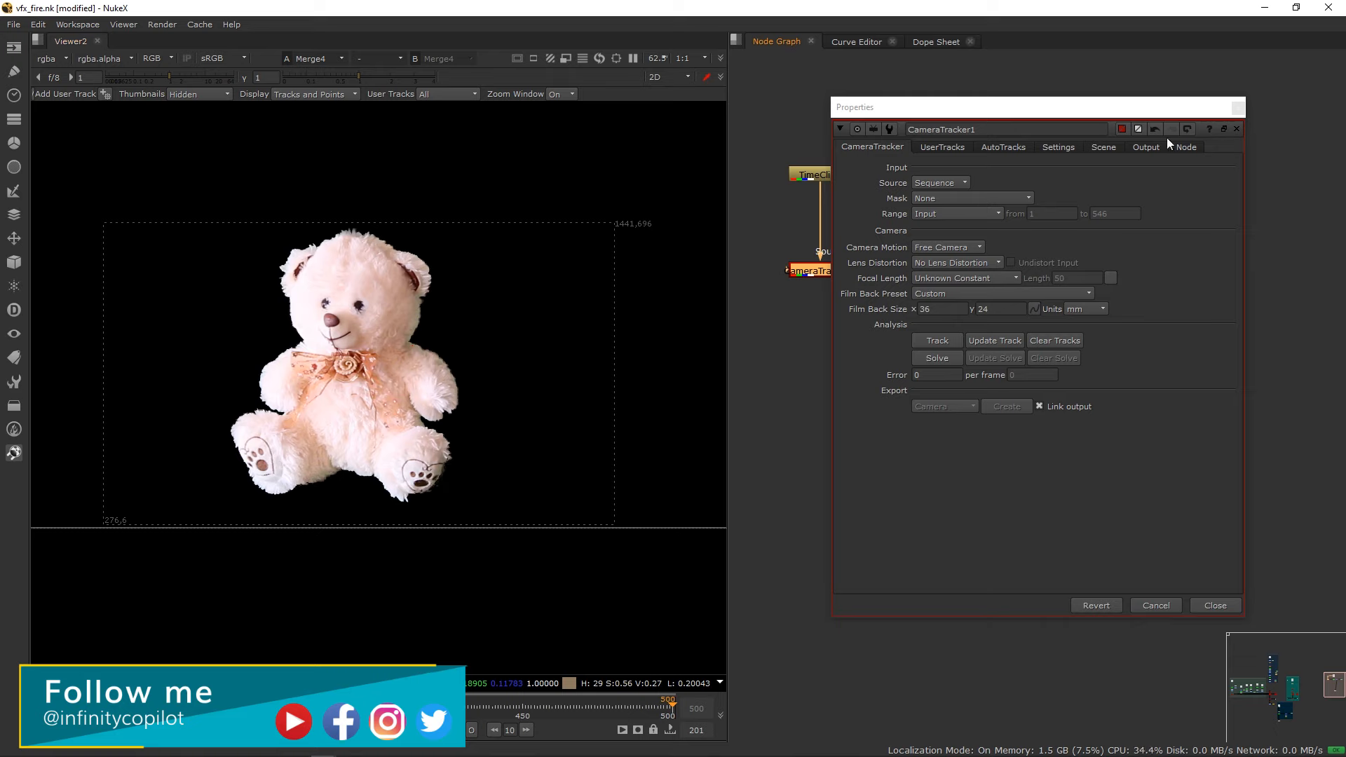
pyautogui.click(1238, 107)
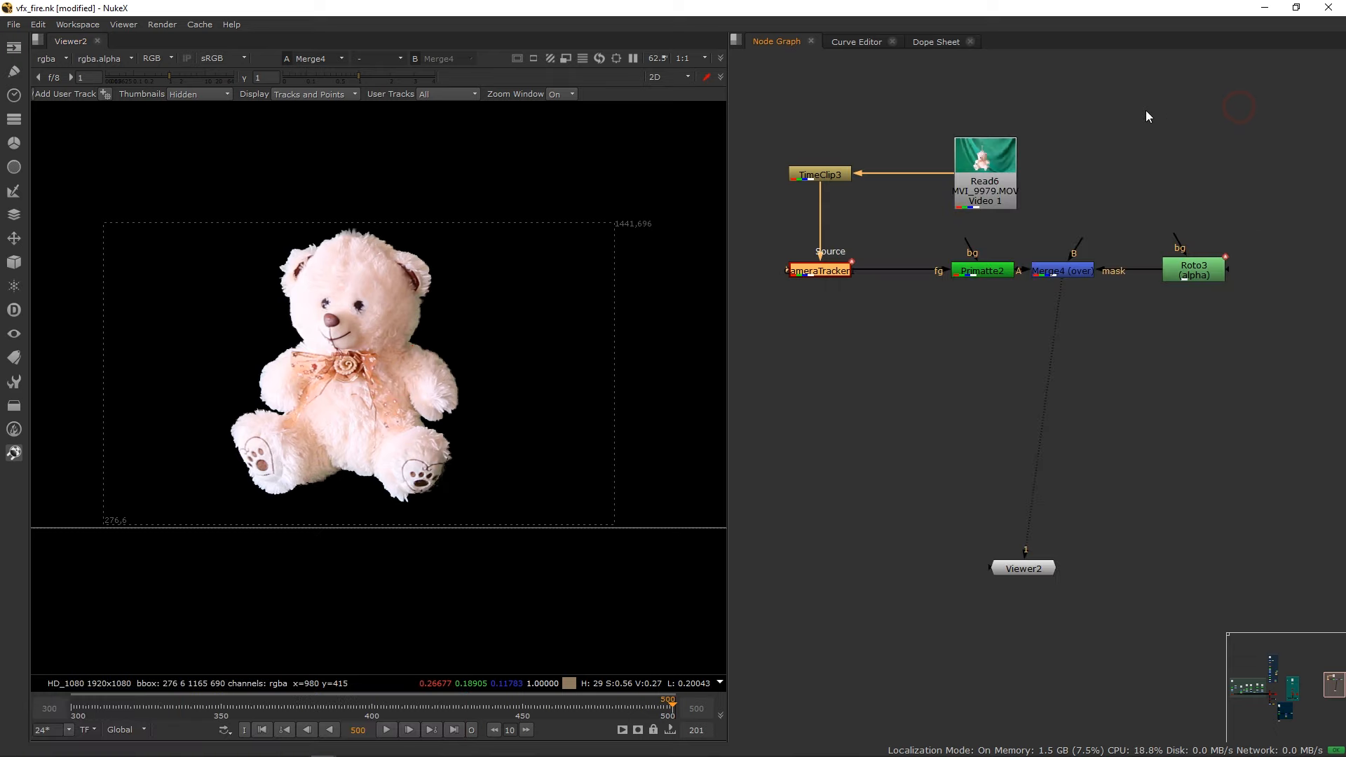
# Extract TimeClip3 and reinsert it between the CameraTracker and Primatte2, with Read6 feeding the CameraTracker directly from above.
pyautogui.moveTo(1063, 281)
pyautogui.mouseDown()
pyautogui.moveTo(895, 301)
pyautogui.moveTo(826, 271)
pyautogui.moveTo(1061, 277)
pyautogui.mouseUp()
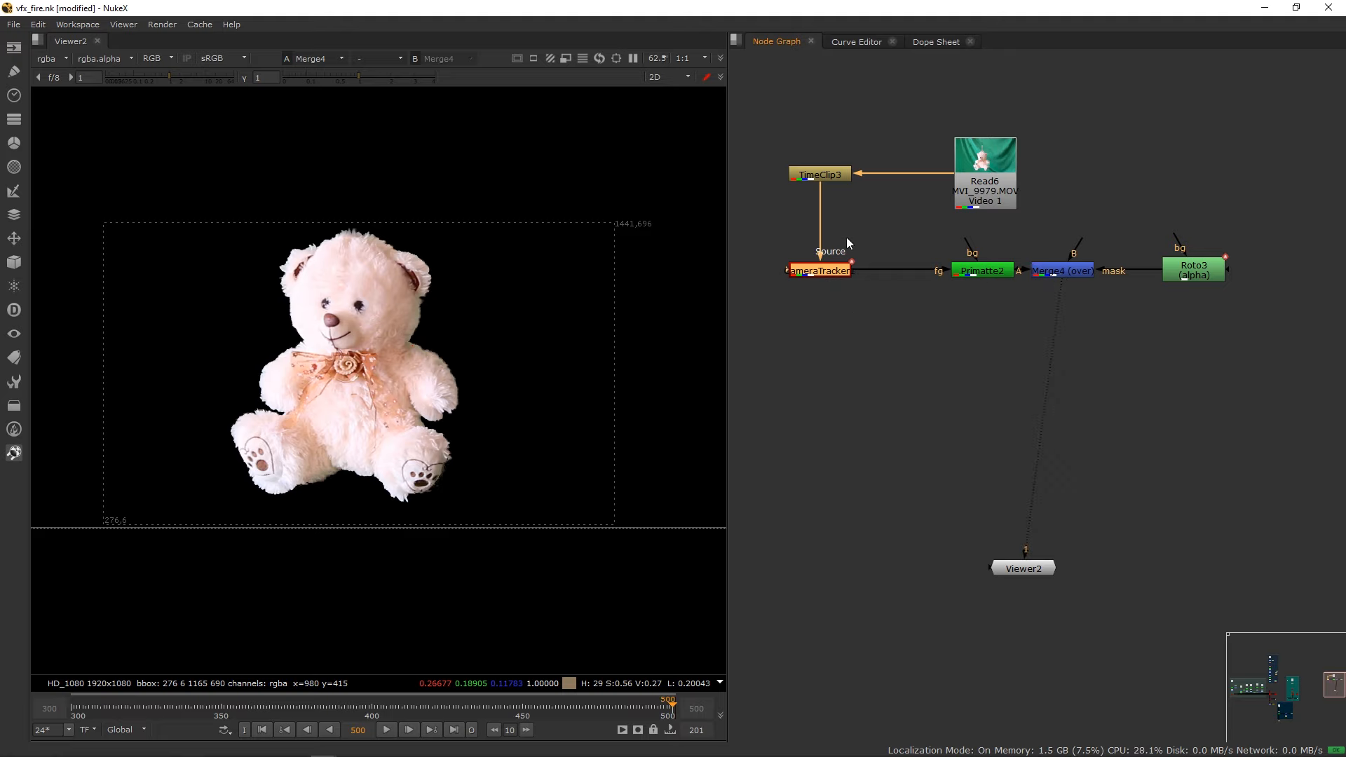
pyautogui.click(821, 179)
pyautogui.hotkey('ctrl', 'shift', 'x')
pyautogui.moveTo(889, 181); pyautogui.dragTo(913, 278)
pyautogui.moveTo(993, 185); pyautogui.dragTo(830, 178)
pyautogui.doubleClick(1062, 272)
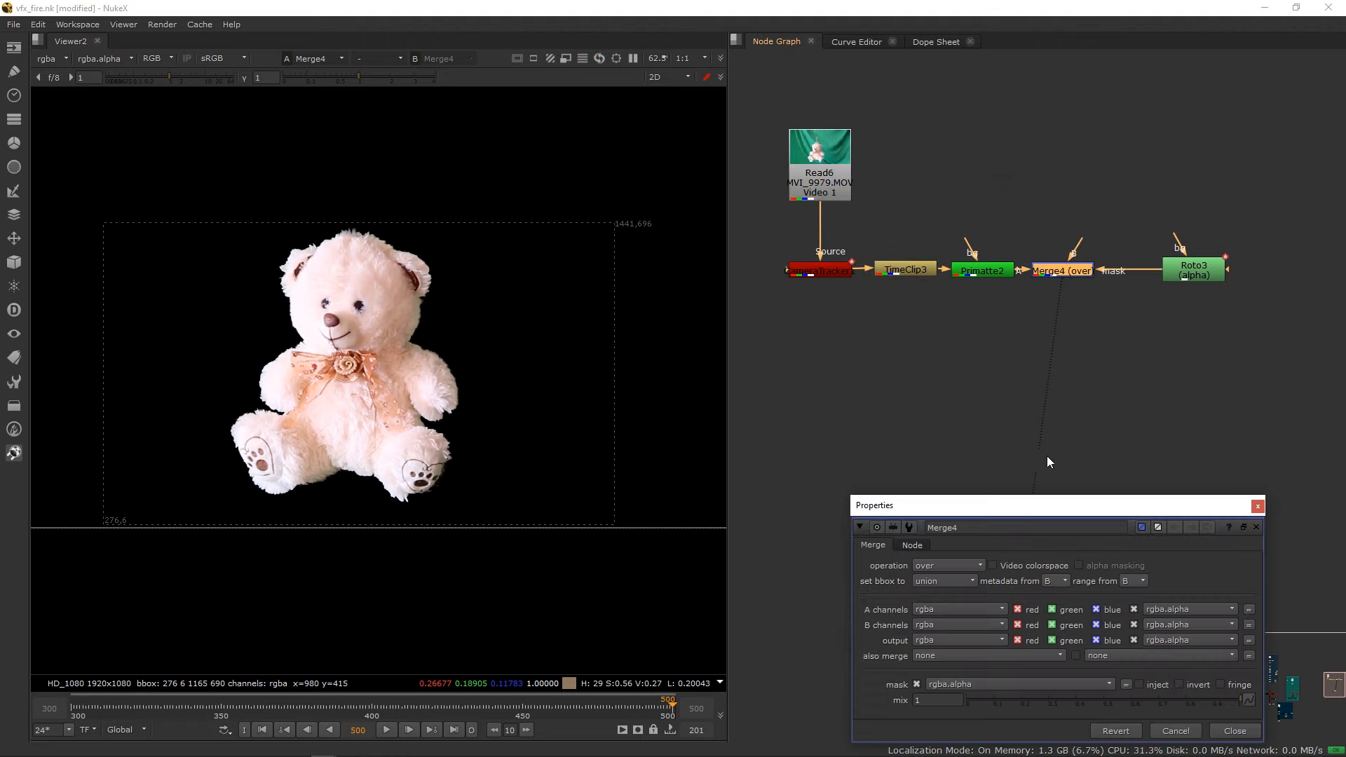
pyautogui.click(1257, 506)
# Try tracking again with the CameraTracker fed directly by Read6, then cancel the analysis and close its properties.
pyautogui.click(826, 272)
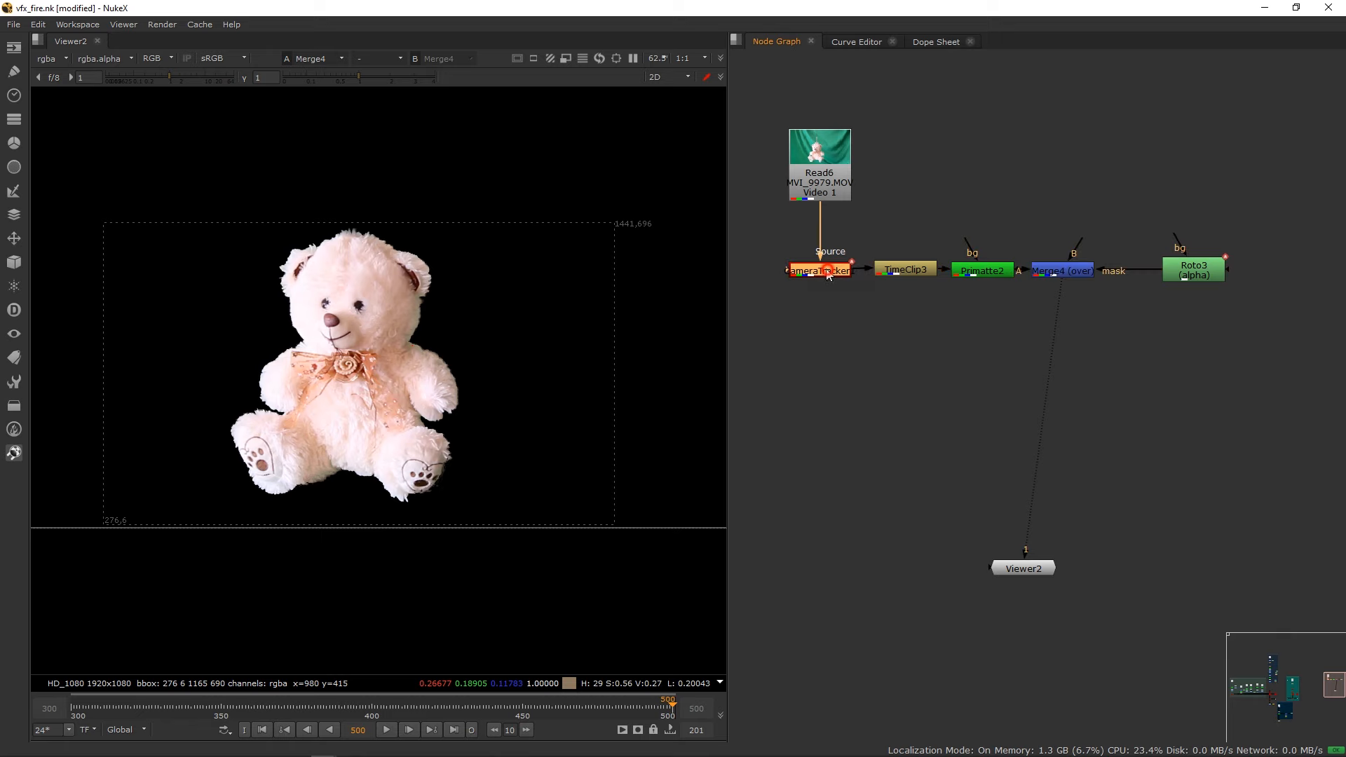
pyautogui.press('Return')
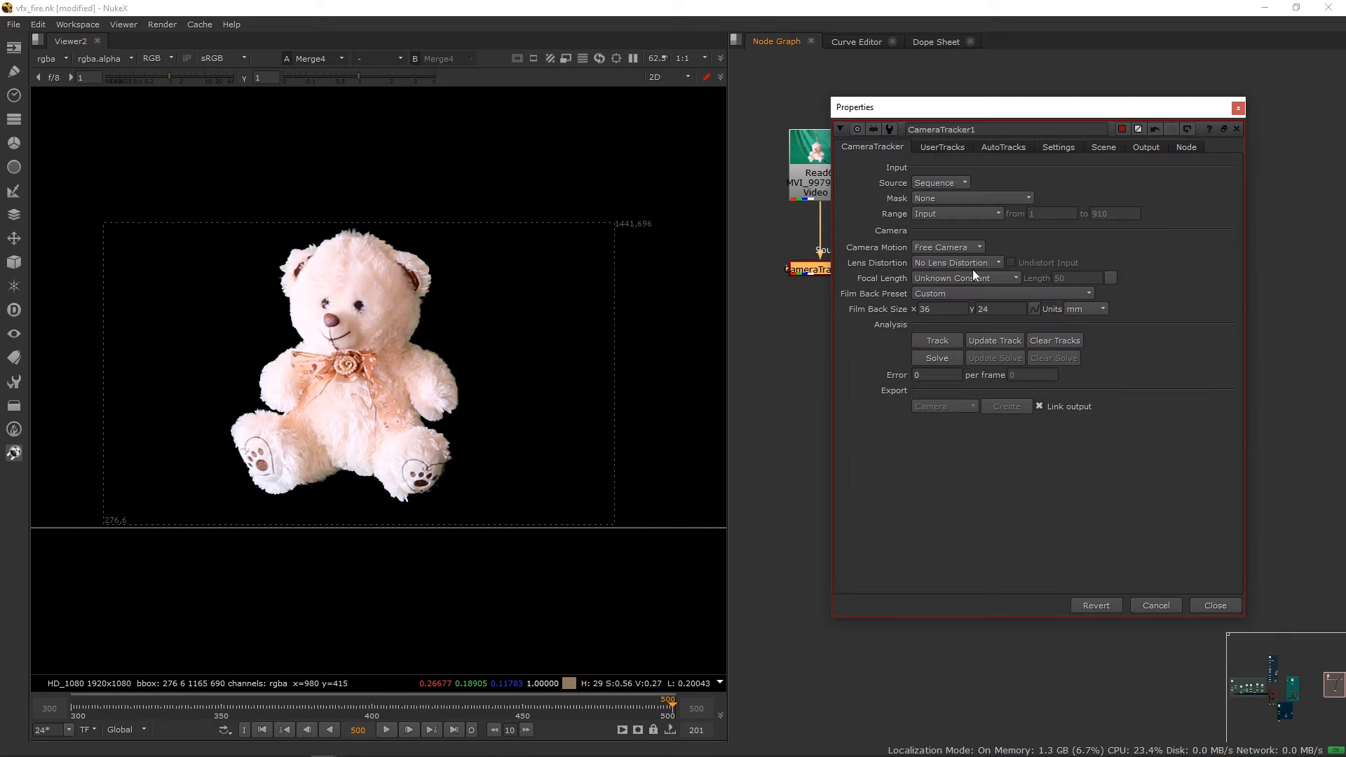
pyautogui.click(937, 340)
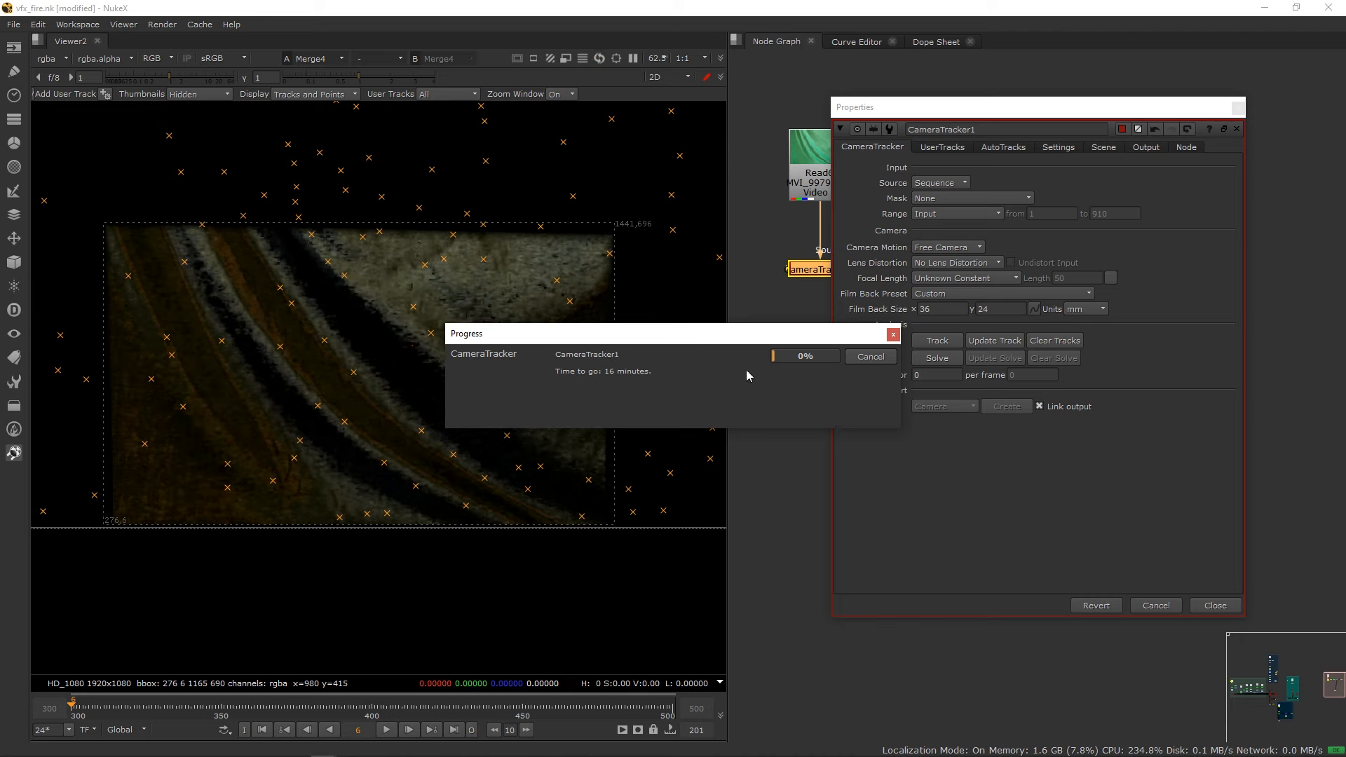
pyautogui.click(879, 360)
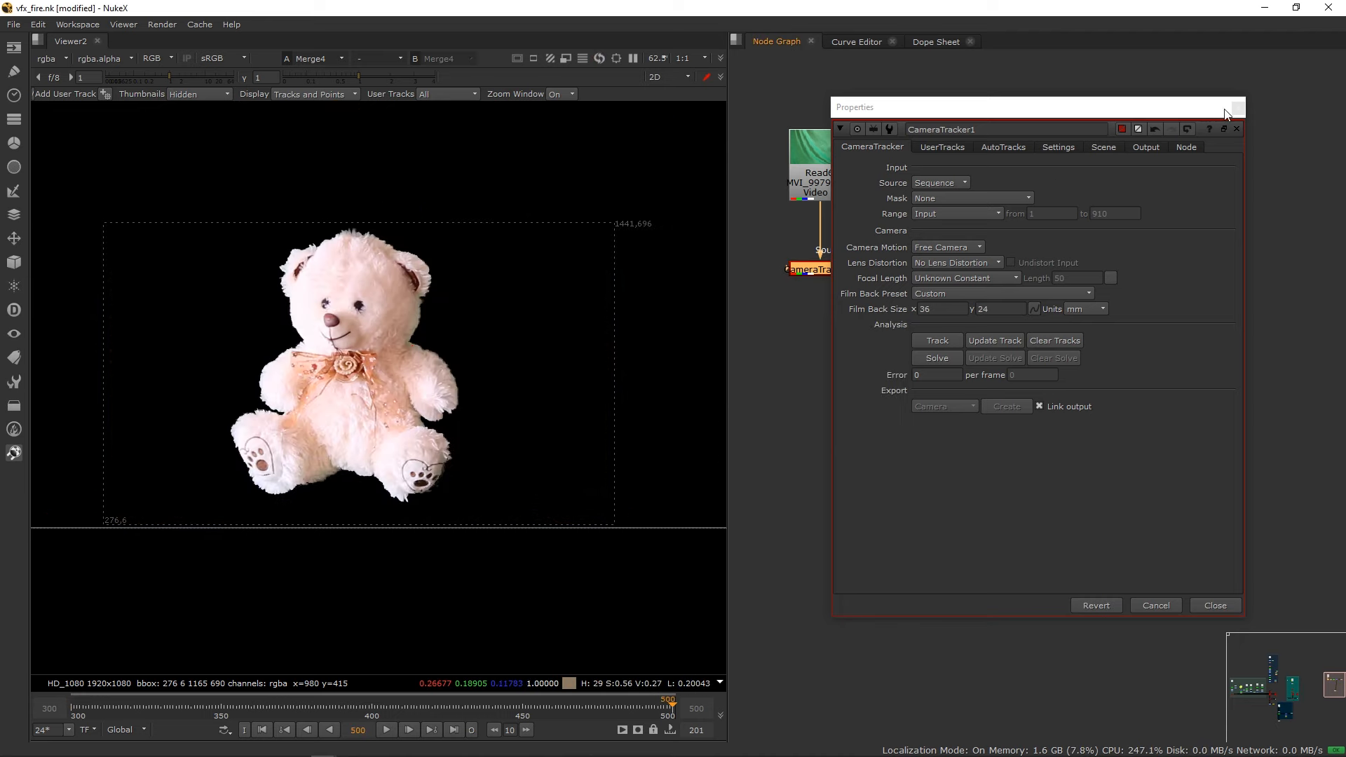
pyautogui.click(1240, 108)
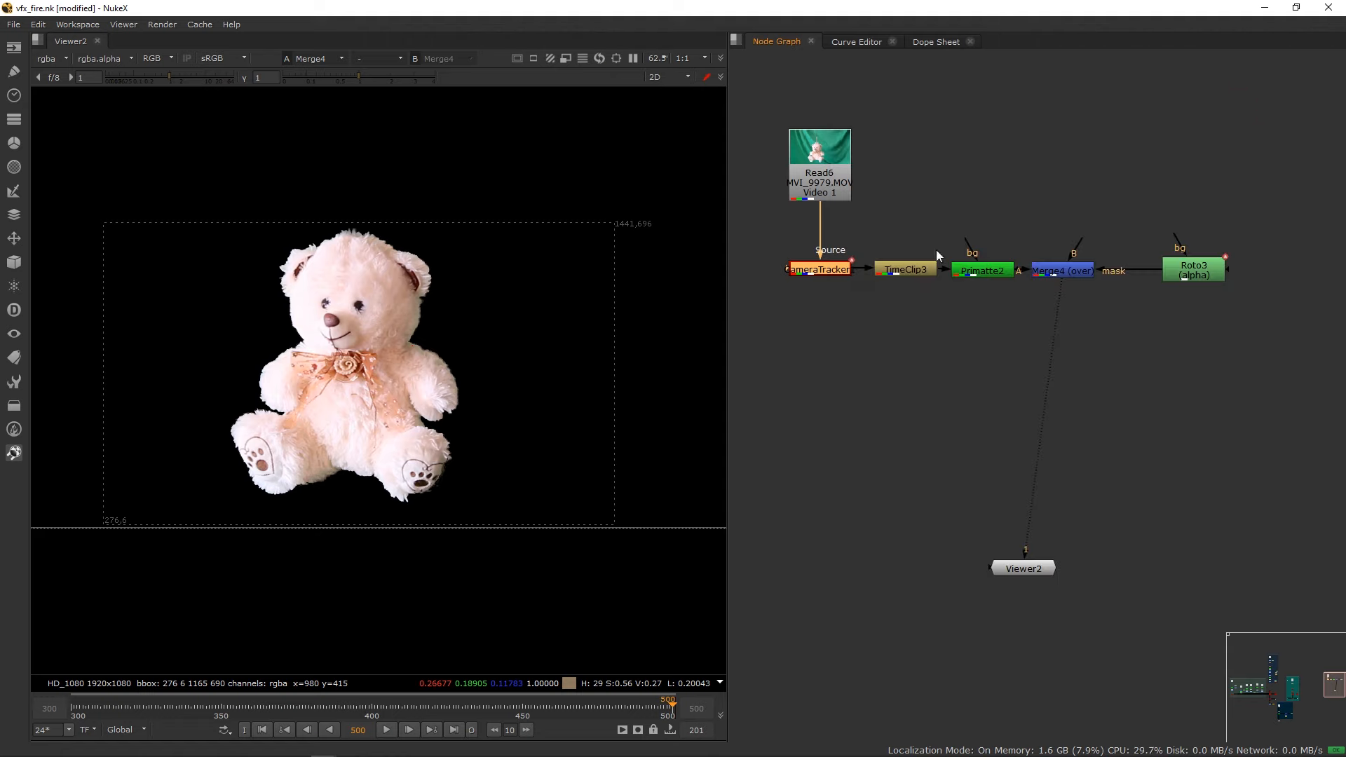
# Undo the node changes back to the tree without the CameraTracker, and move Read6 slightly up and Viewer2 slightly down.
pyautogui.hotkey('ctrl', 'z')
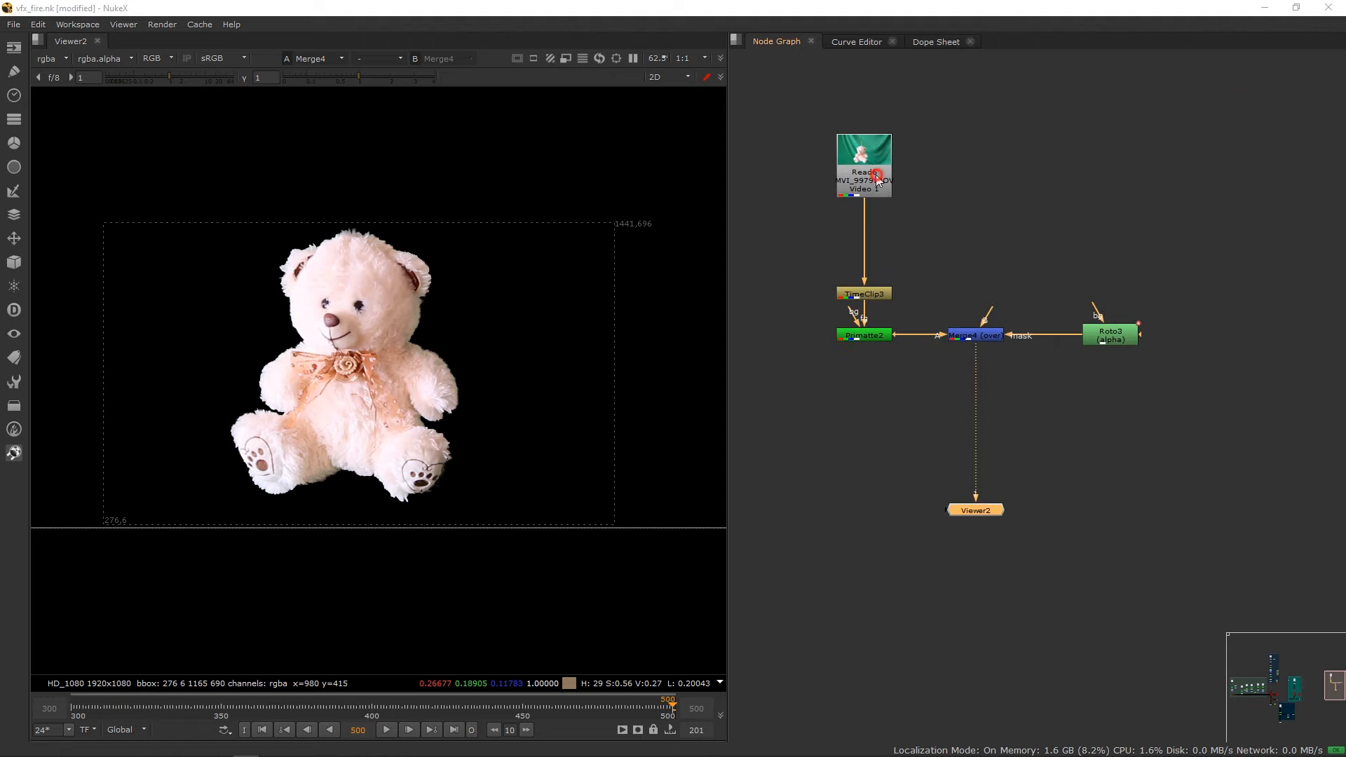
pyautogui.moveTo(876, 177); pyautogui.dragTo(876, 170)
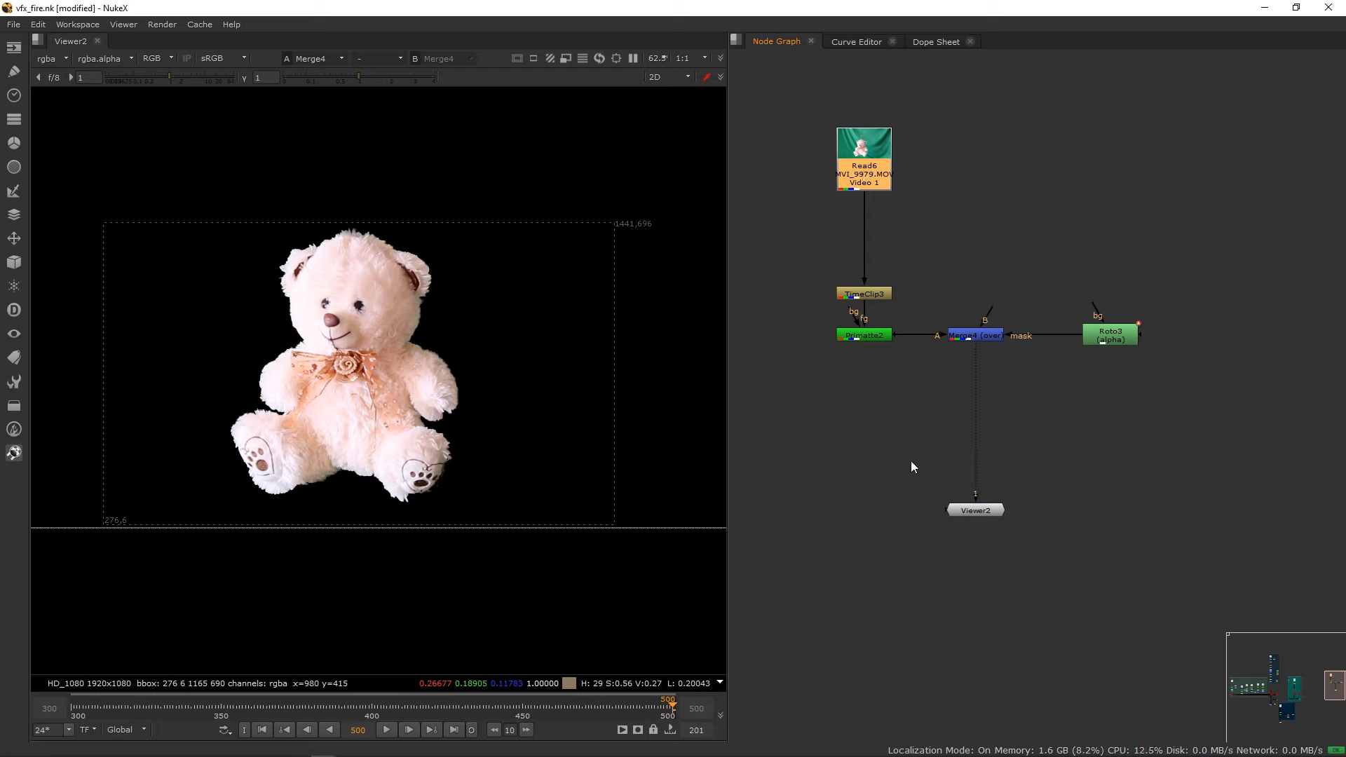
pyautogui.moveTo(969, 512); pyautogui.dragTo(969, 528)
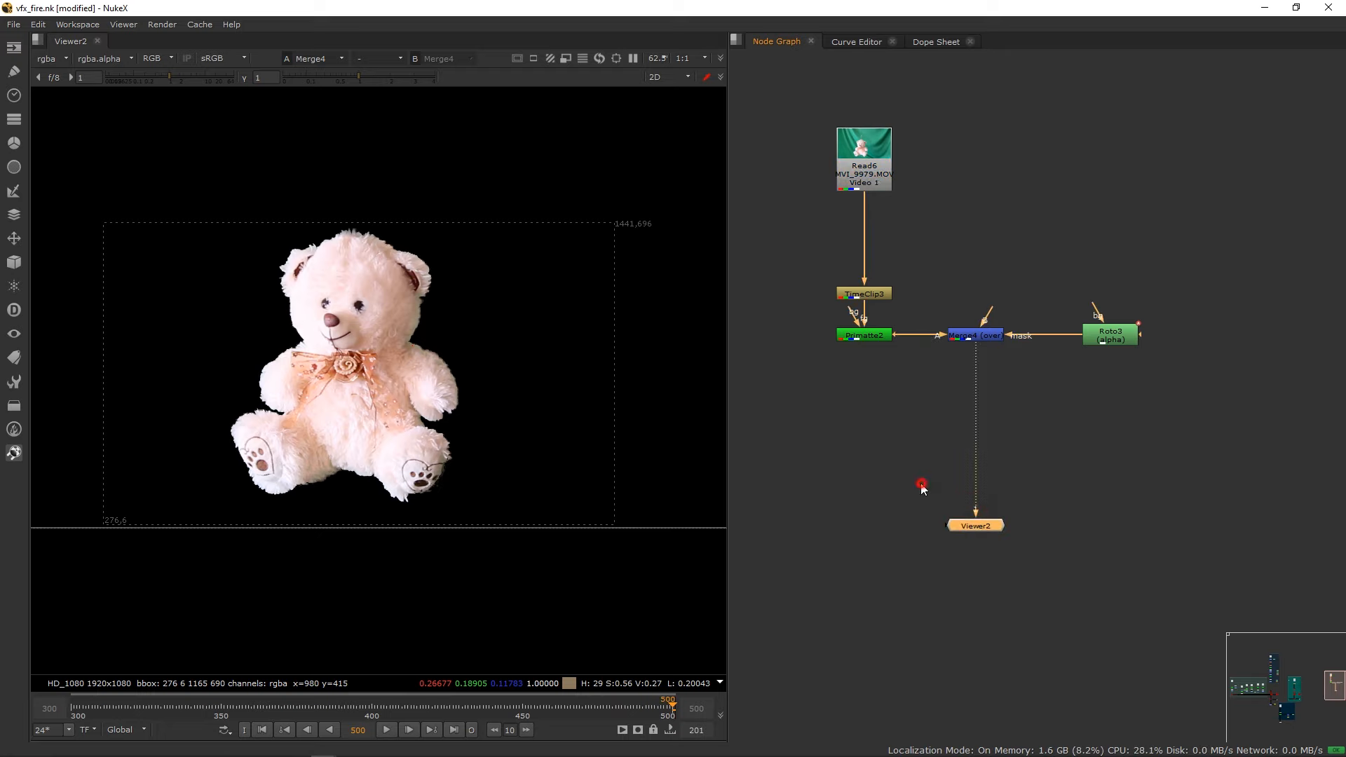
# Add a CameraTracker node between Merge4 and Viewer2 and turn on its Preview Features option.
pyautogui.click(923, 480)
pyautogui.press('Tab')
pyautogui.press('Escape')
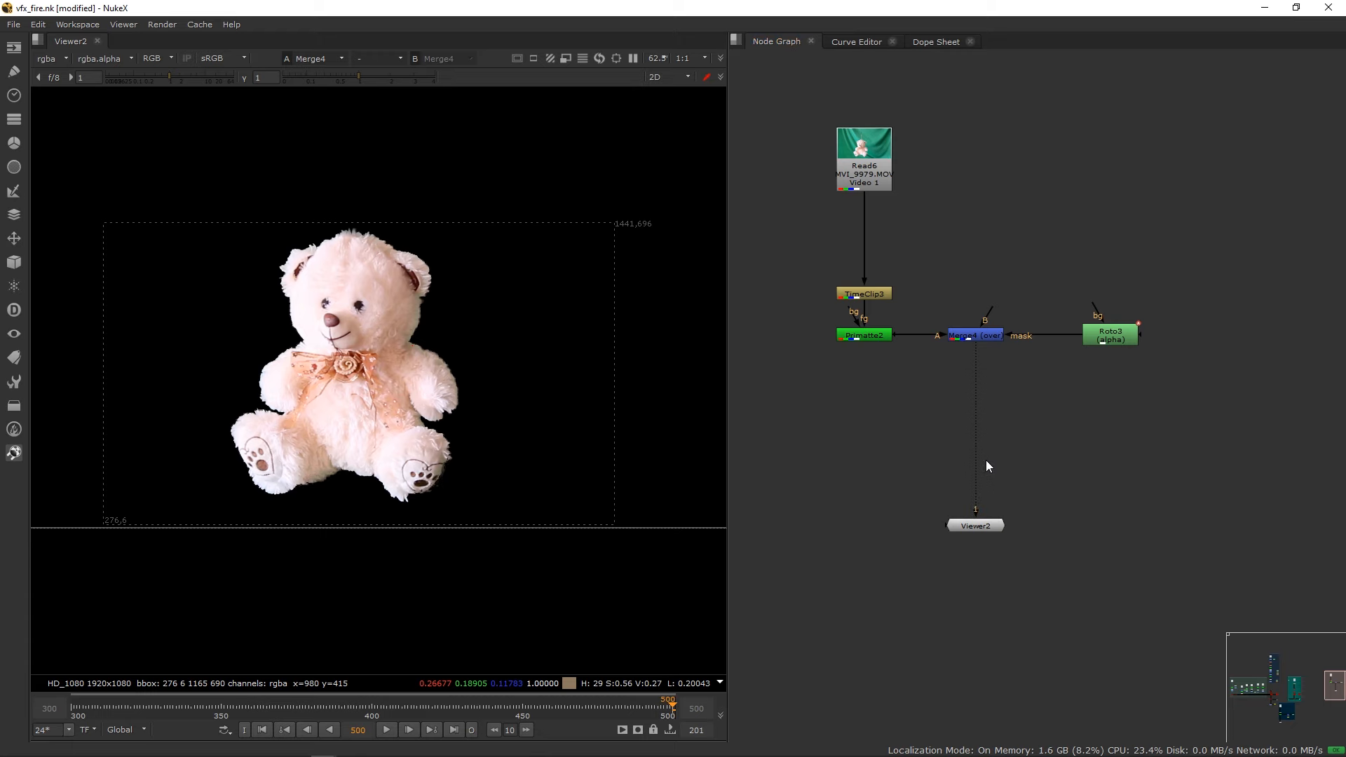
pyautogui.moveTo(1053, 113); pyautogui.dragTo(1312, 175)
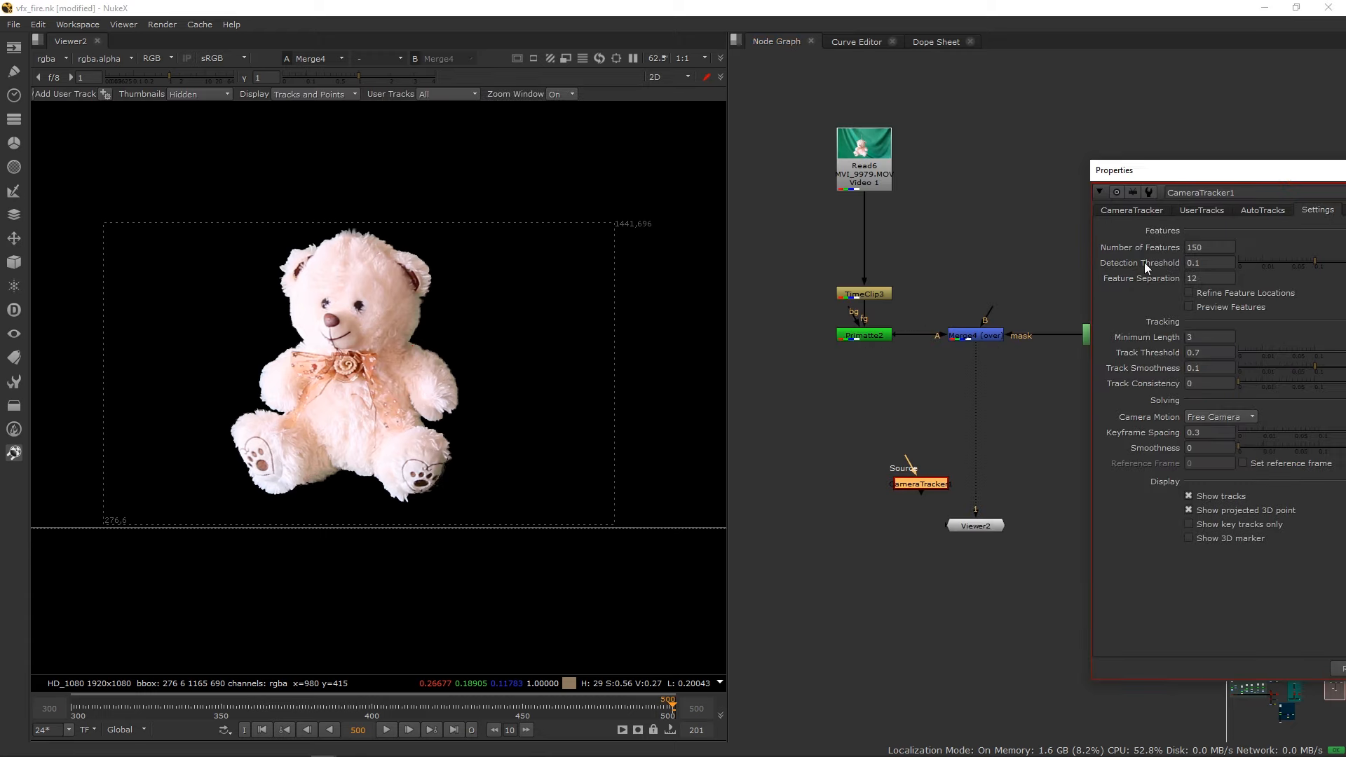
pyautogui.moveTo(913, 485); pyautogui.dragTo(973, 461)
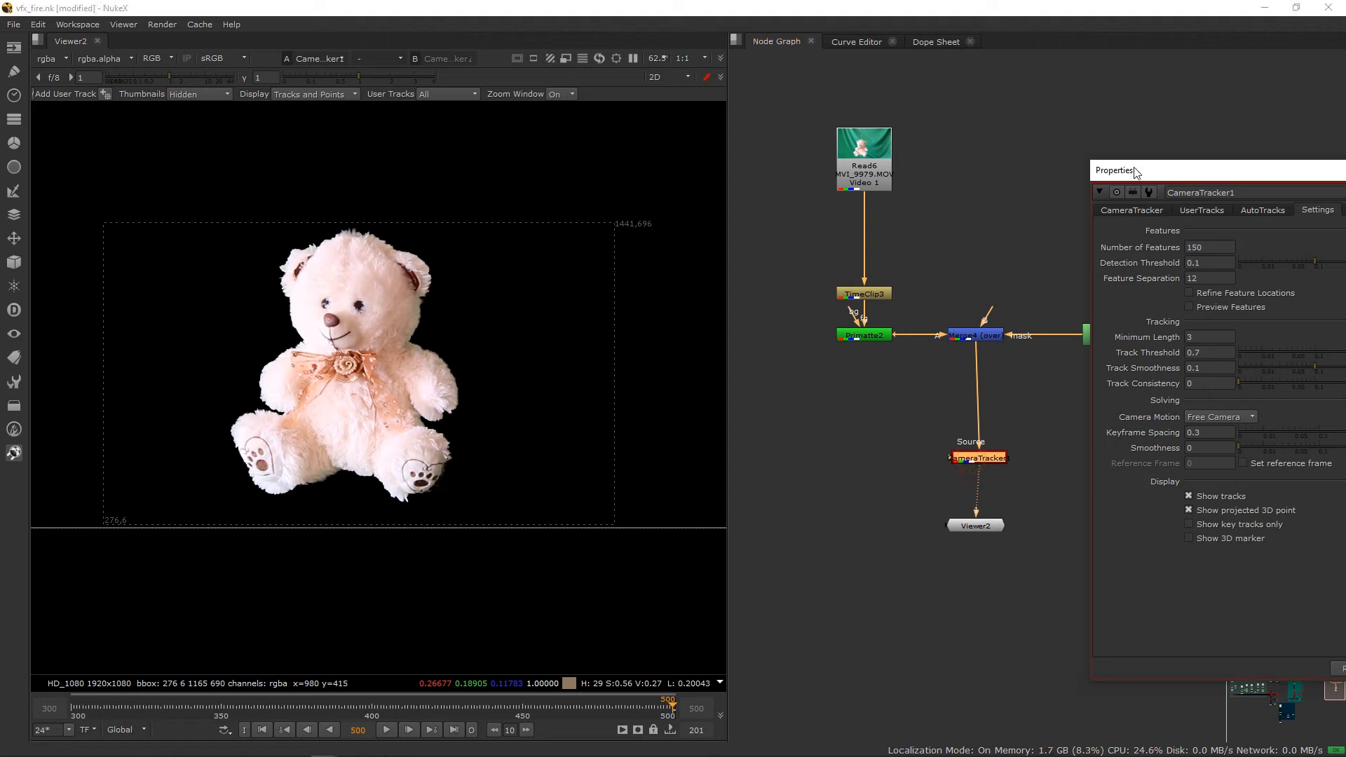
pyautogui.moveTo(1127, 164); pyautogui.dragTo(1037, 162)
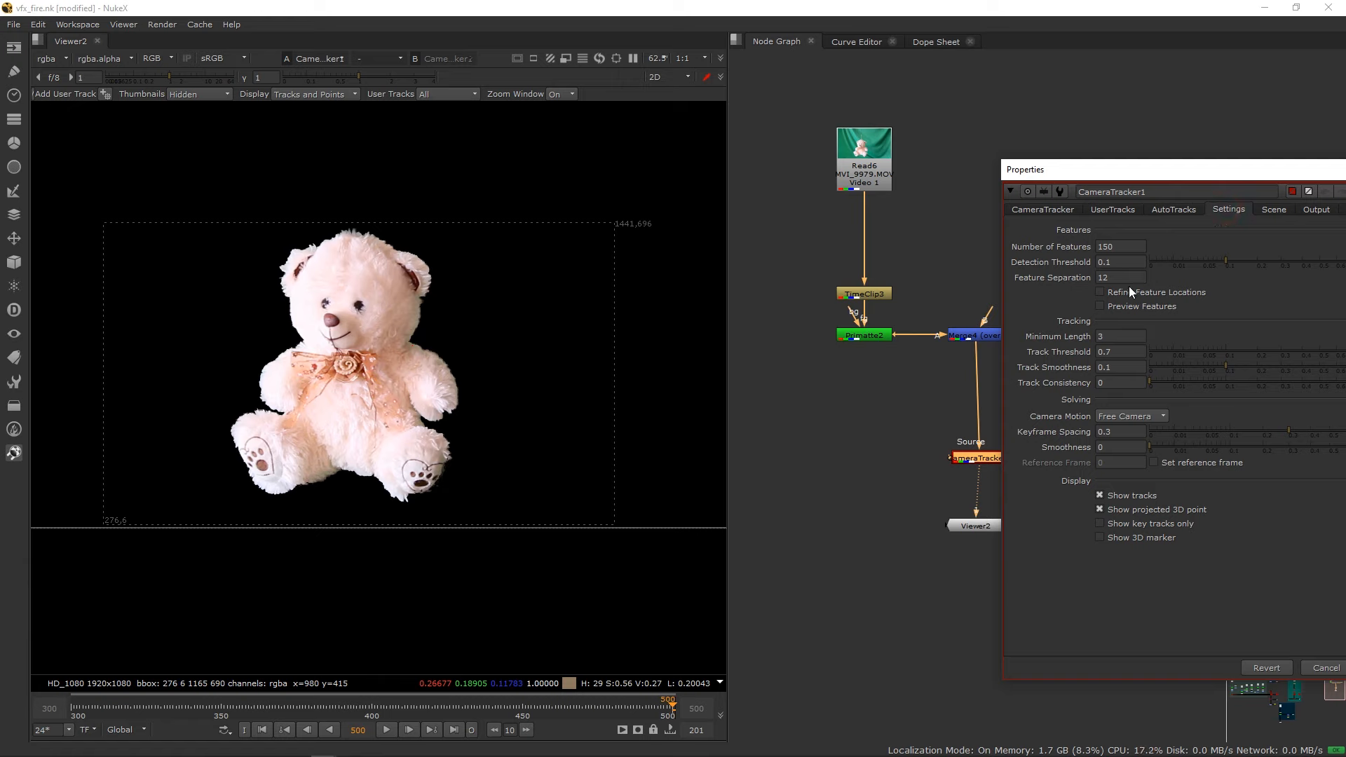
pyautogui.click(1100, 306)
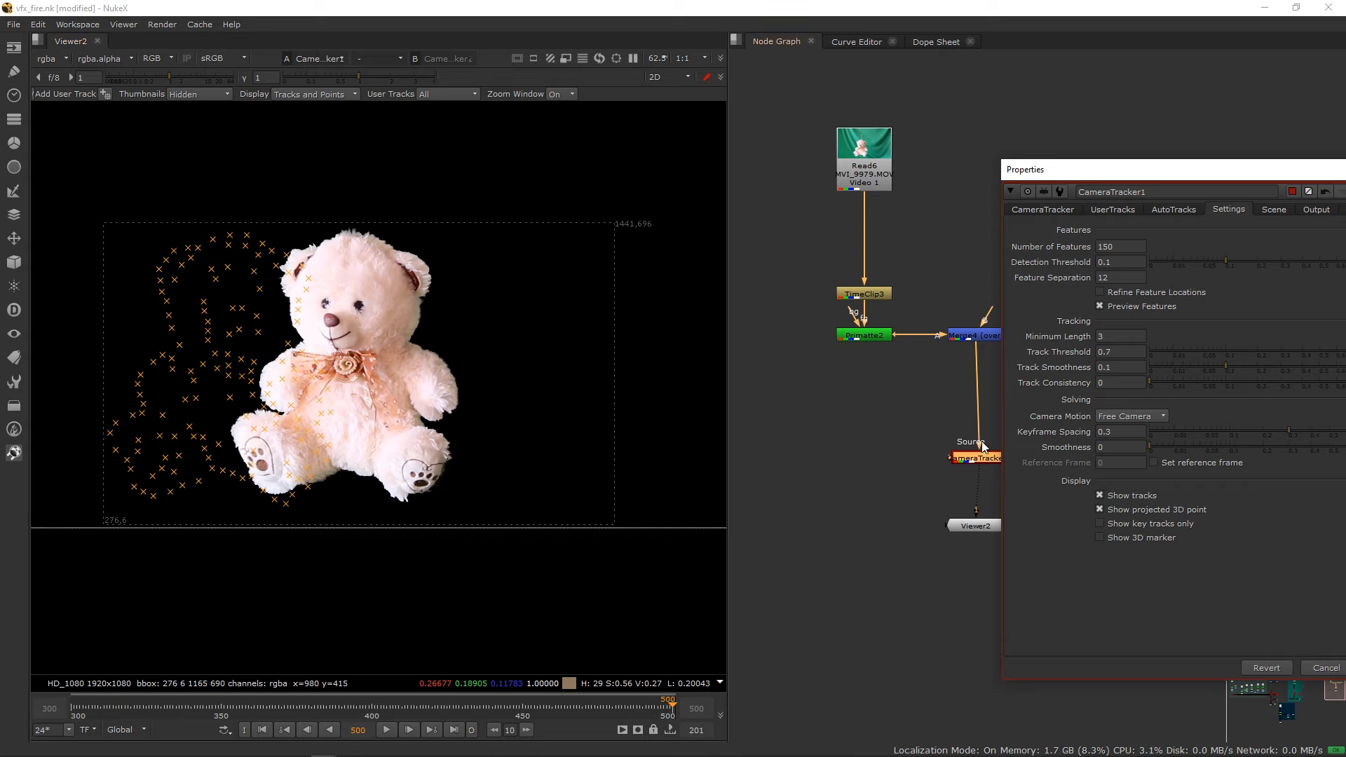
# Detach the CameraTracker from between Merge4 and Viewer2 and connect its source to Read6.
pyautogui.press('Delete')
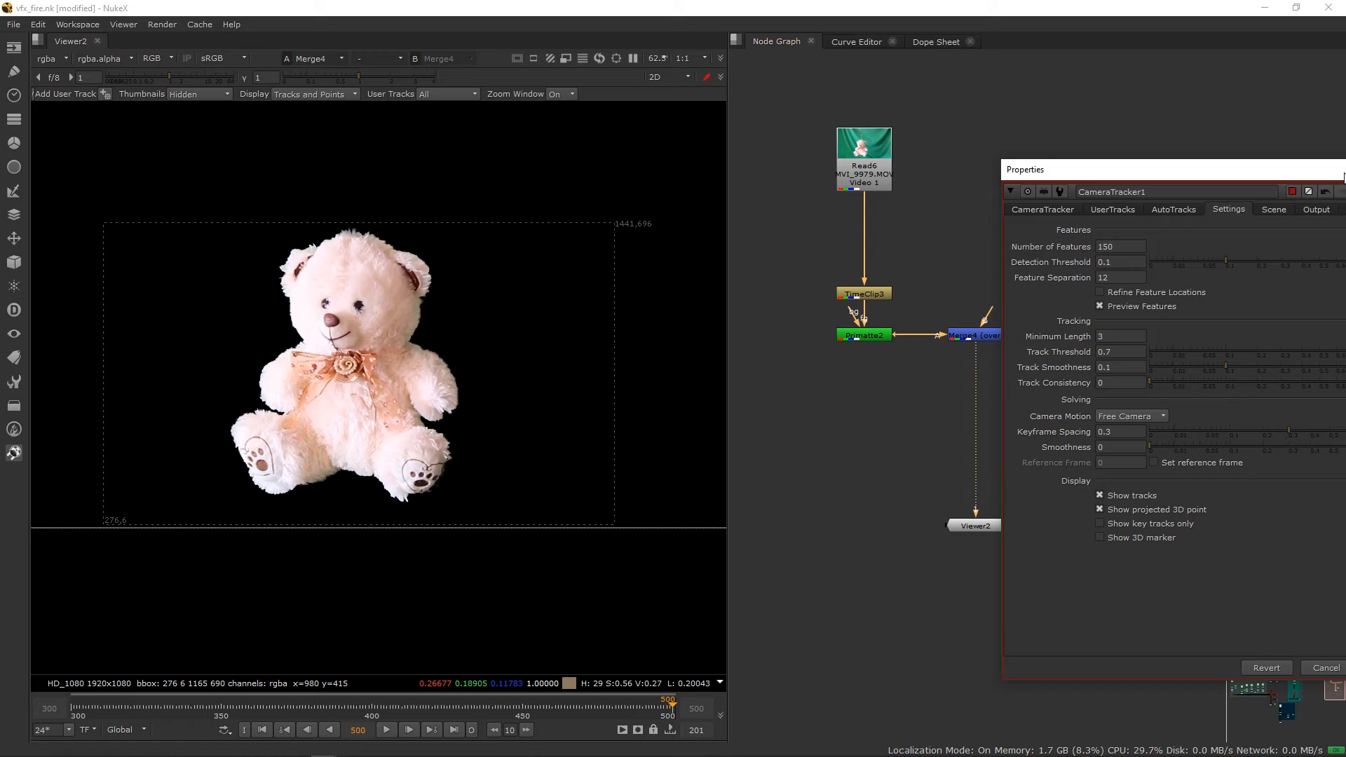
pyautogui.moveTo(1294, 172); pyautogui.dragTo(1167, 171)
pyautogui.click(1281, 171)
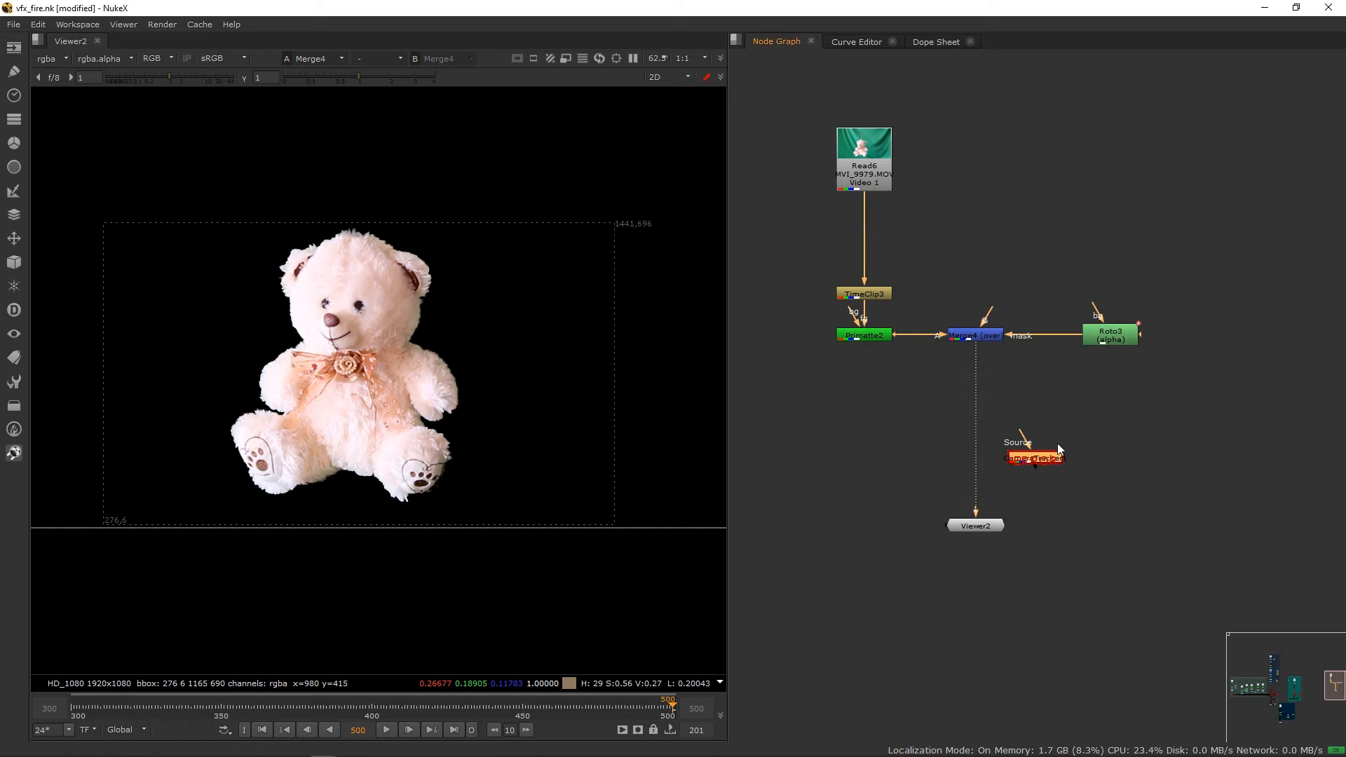
pyautogui.moveTo(1058, 443); pyautogui.dragTo(864, 165)
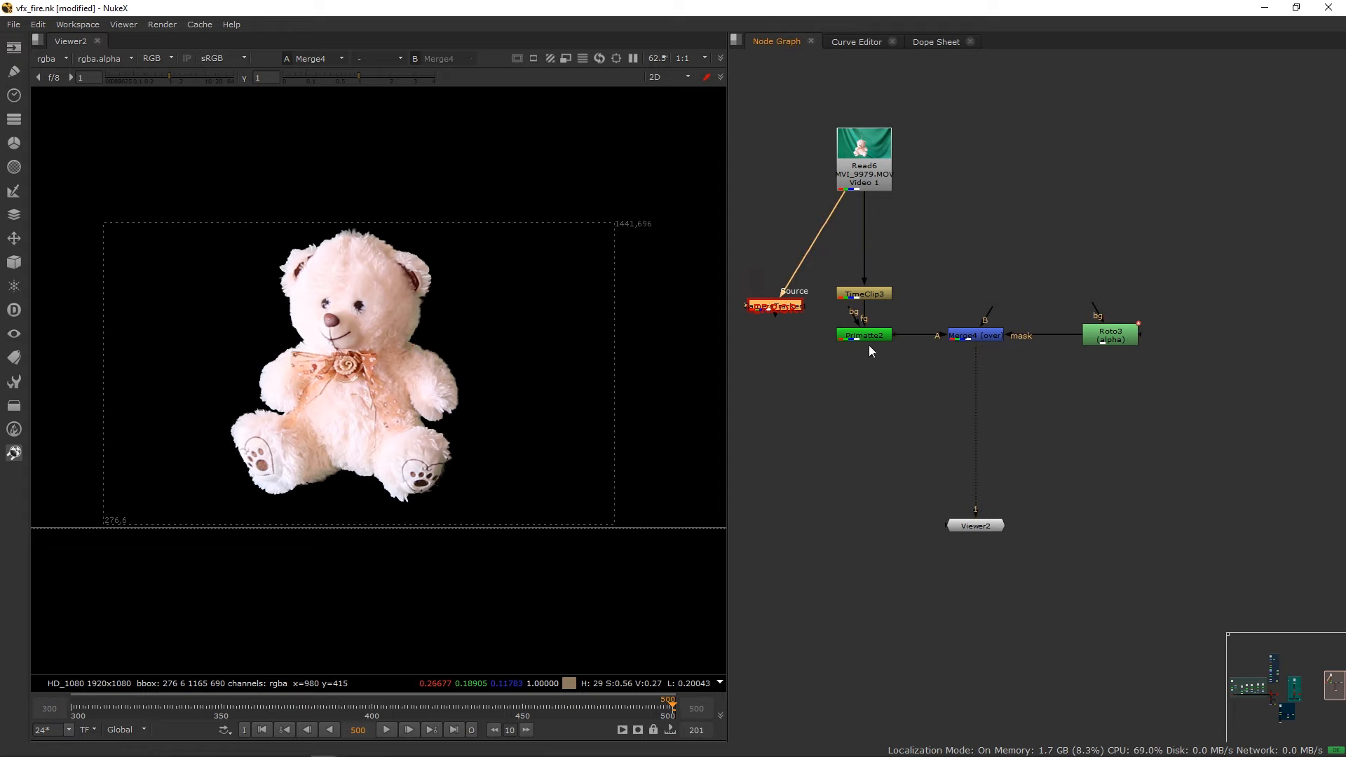
# Move Primatte2, Merge4 and Roto3 down together and insert the CameraTracker in line between TimeClip3 and Primatte2.
pyautogui.moveTo(830, 313); pyautogui.dragTo(1265, 396)
pyautogui.moveTo(1003, 335); pyautogui.dragTo(1019, 427)
pyautogui.moveTo(790, 310); pyautogui.dragTo(873, 337)
pyautogui.moveTo(873, 439); pyautogui.dragTo(857, 439)
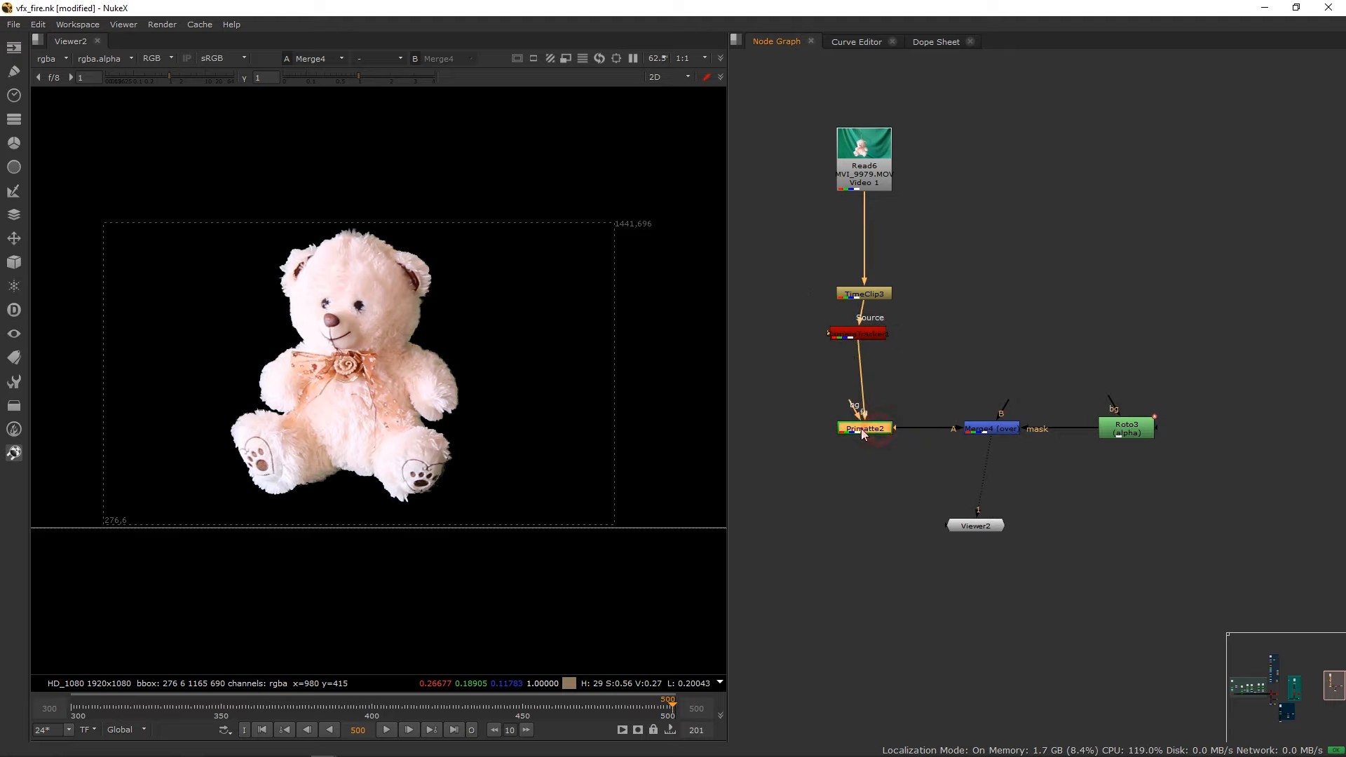
pyautogui.moveTo(860, 335); pyautogui.dragTo(867, 336)
# Set the CameraTracker's analysis range to Custom, from frame 300 to 500.
pyautogui.doubleClick(881, 335)
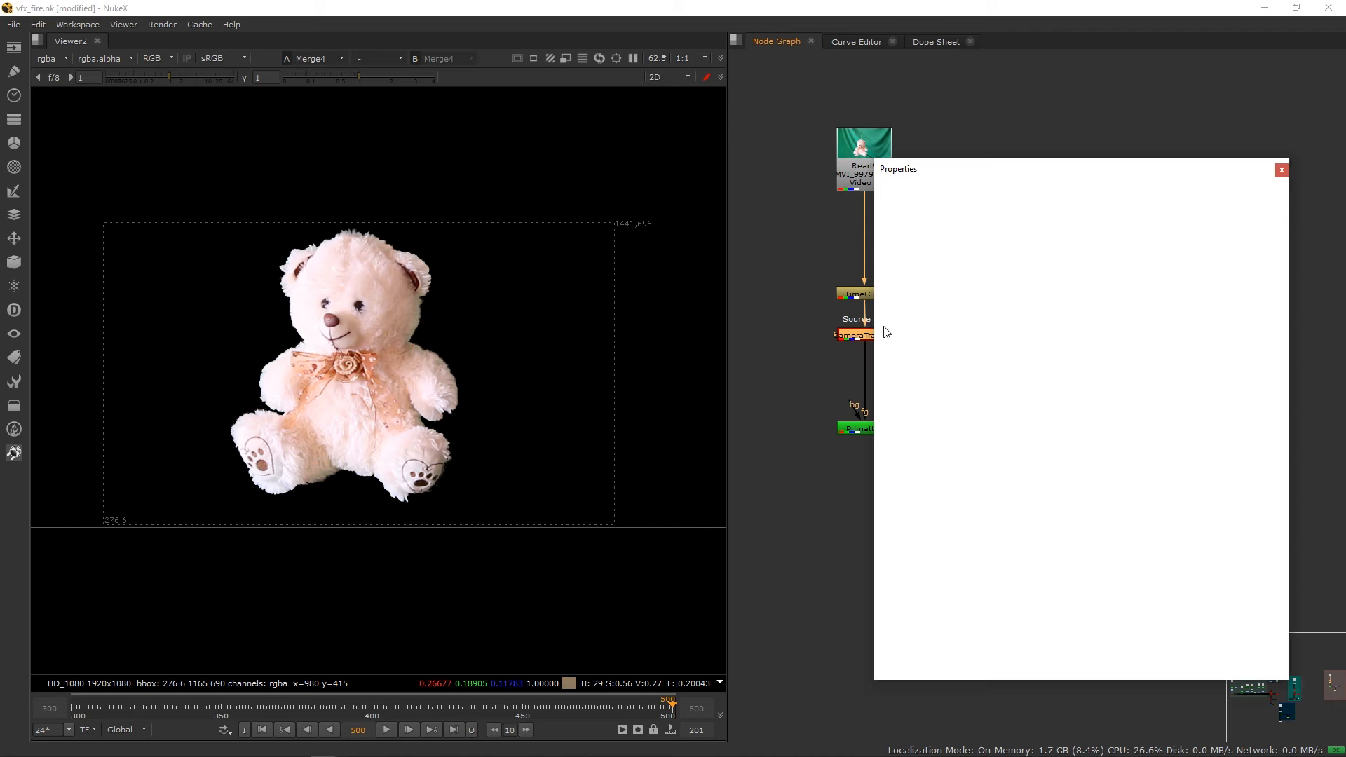
pyautogui.click(963, 160)
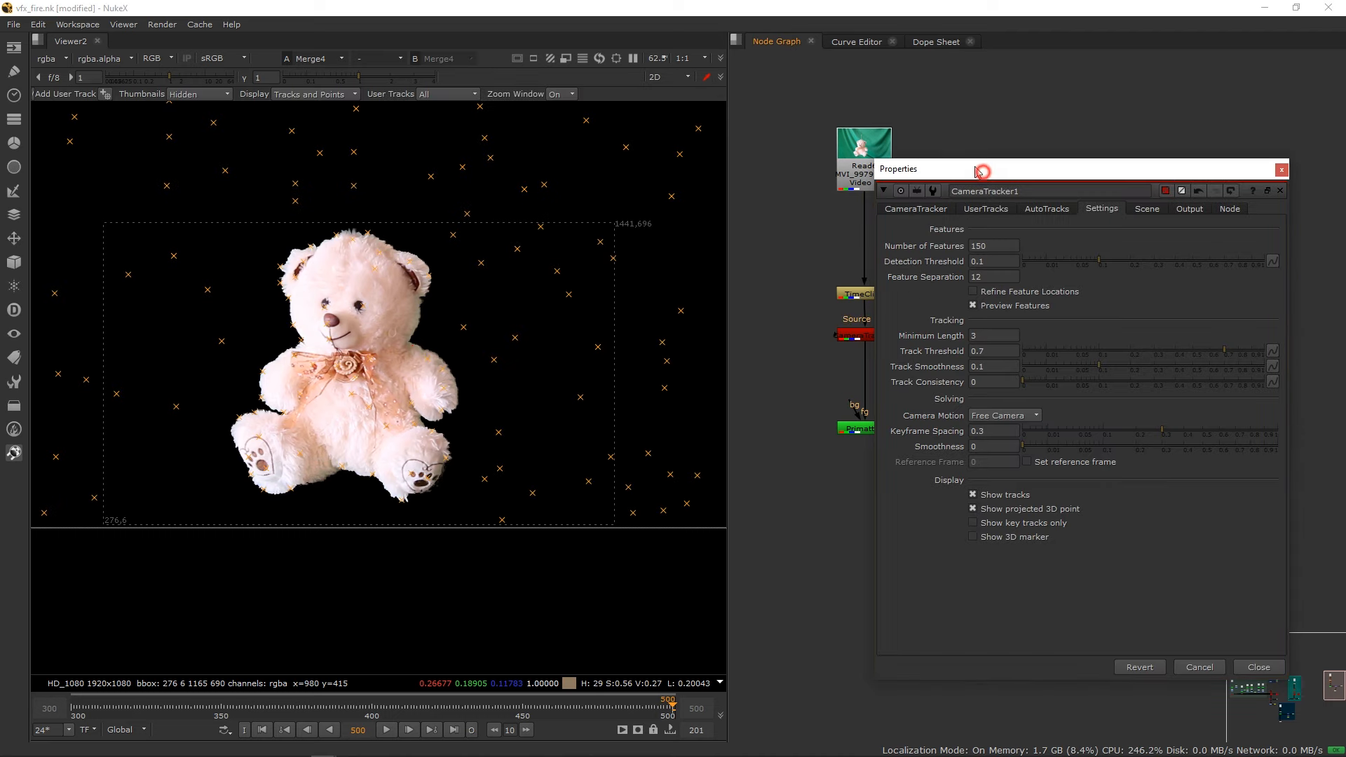
pyautogui.moveTo(963, 160); pyautogui.dragTo(933, 137)
pyautogui.click(887, 185)
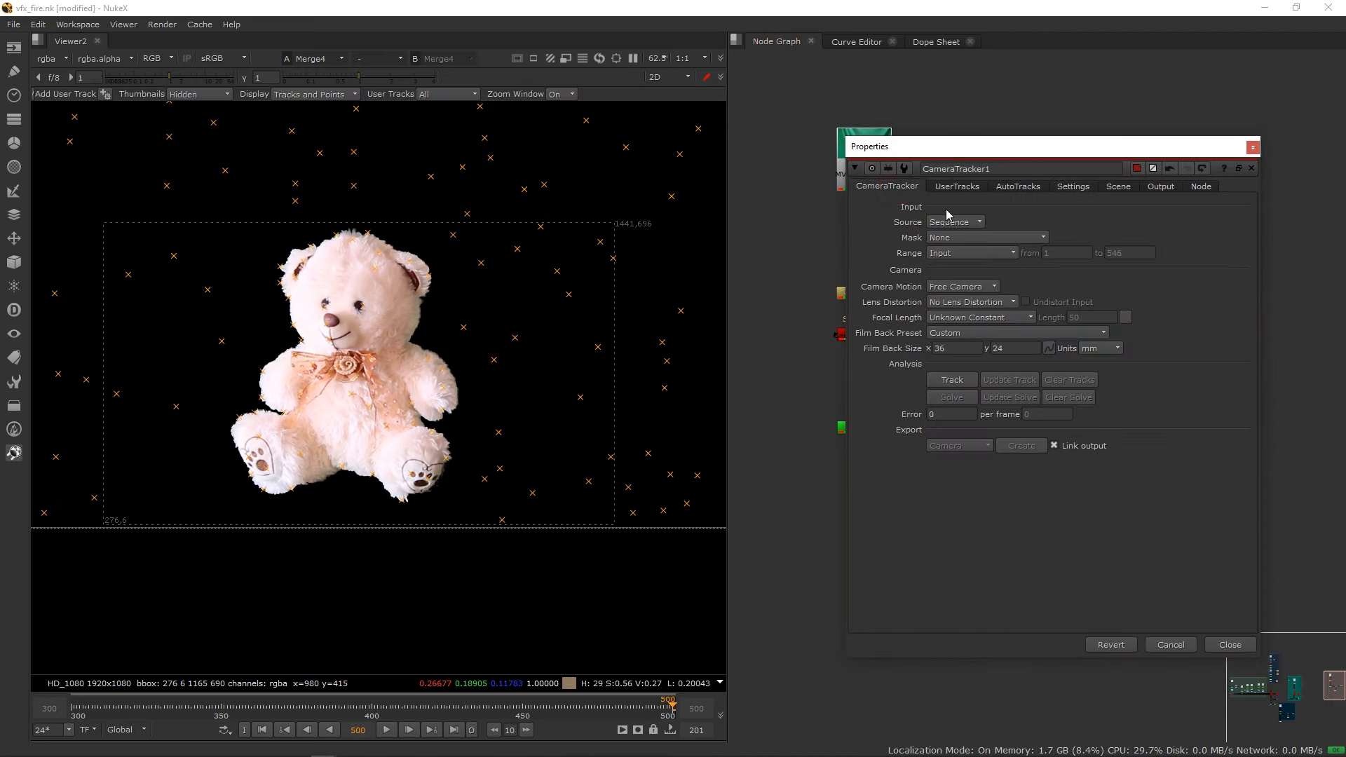
pyautogui.click(949, 254)
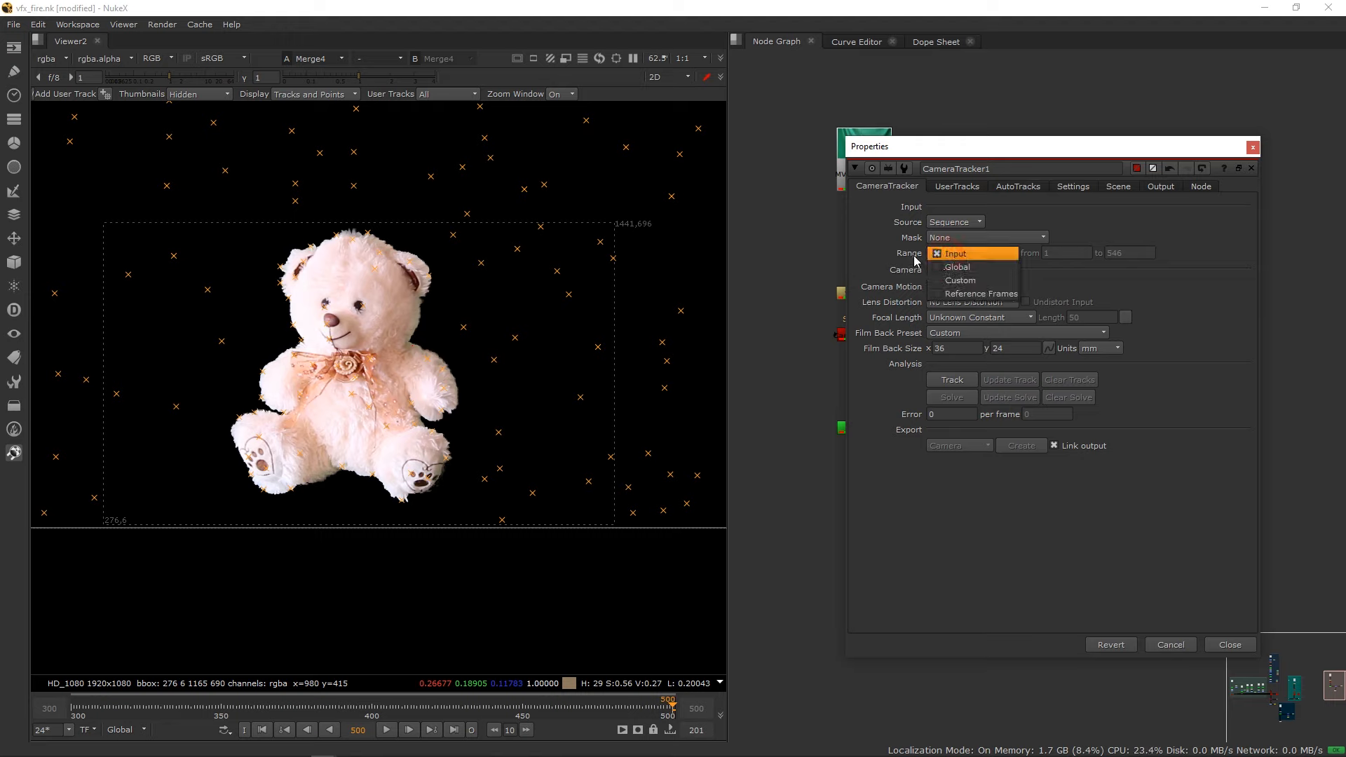
pyautogui.click(958, 285)
pyautogui.click(1073, 251)
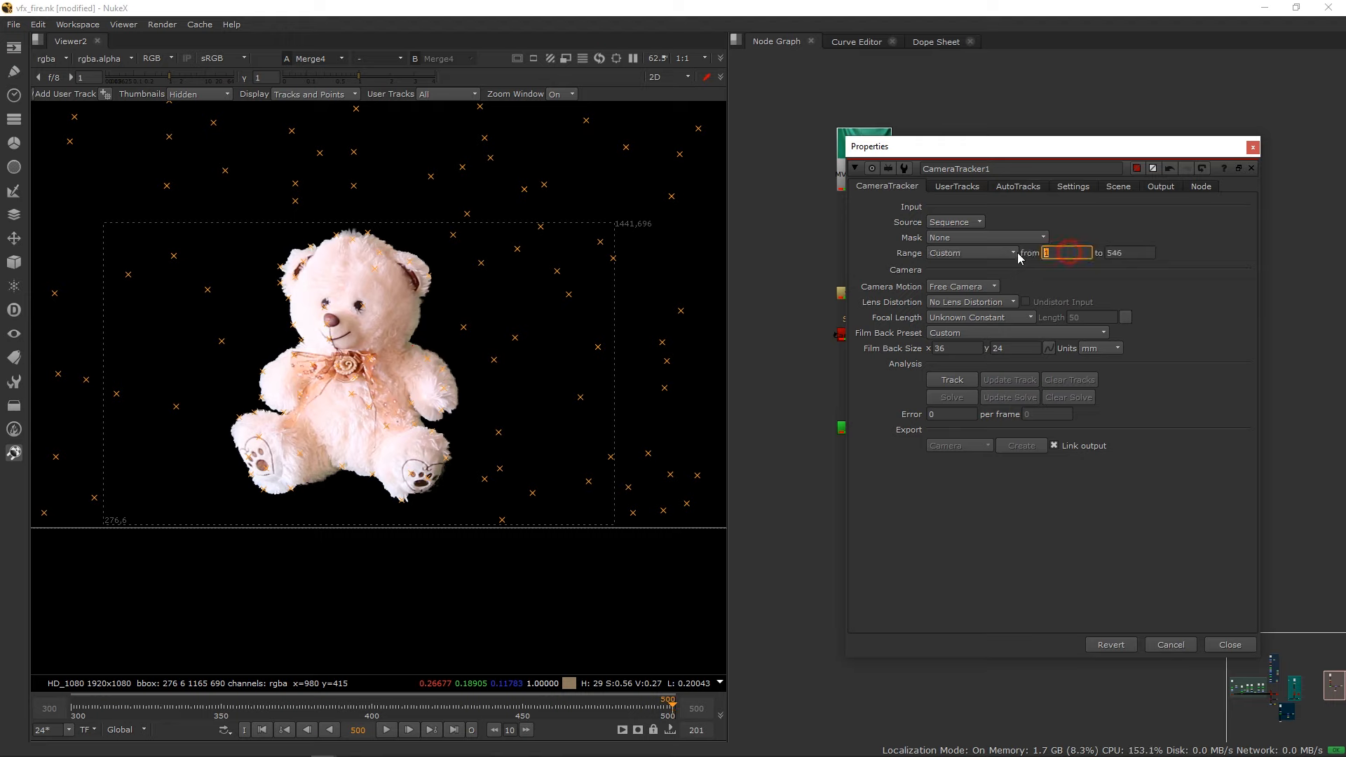
pyautogui.write('300')
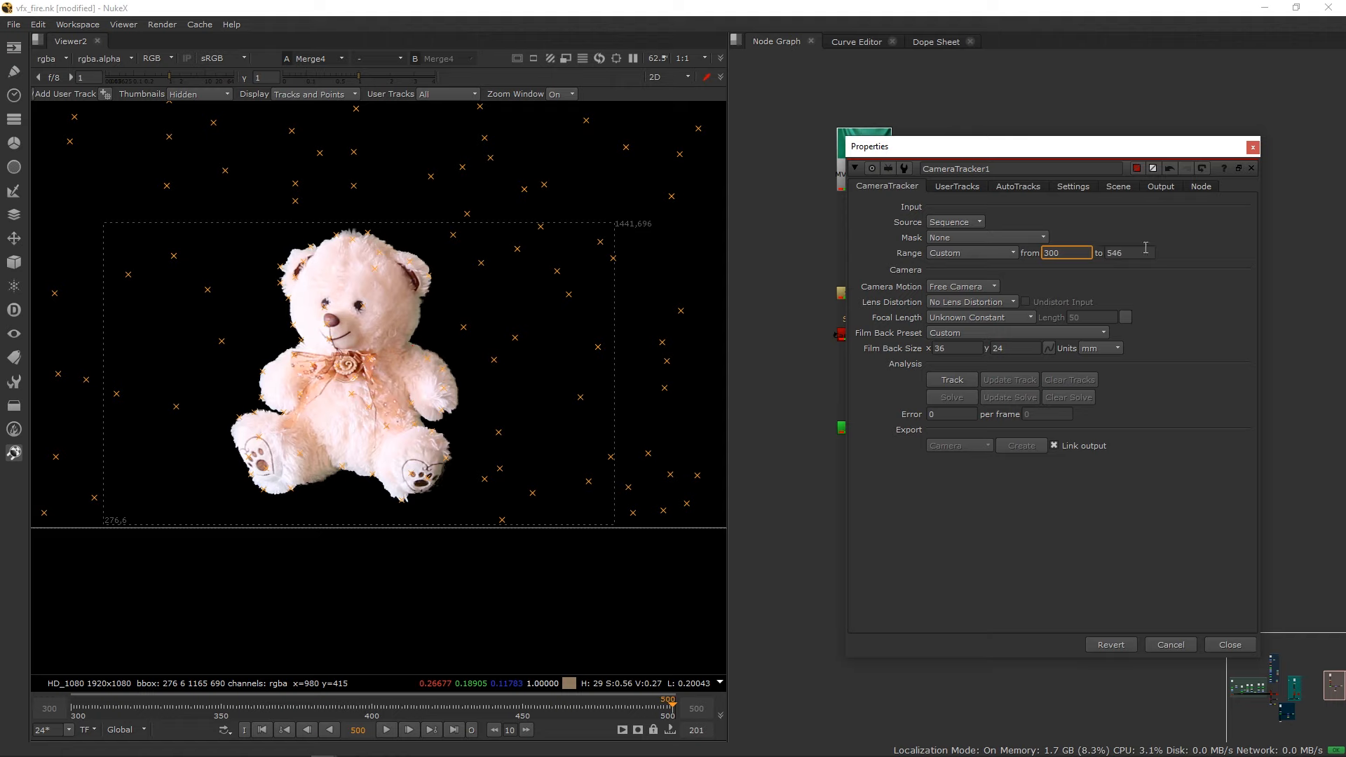
pyautogui.press('Tab')
pyautogui.write('500')
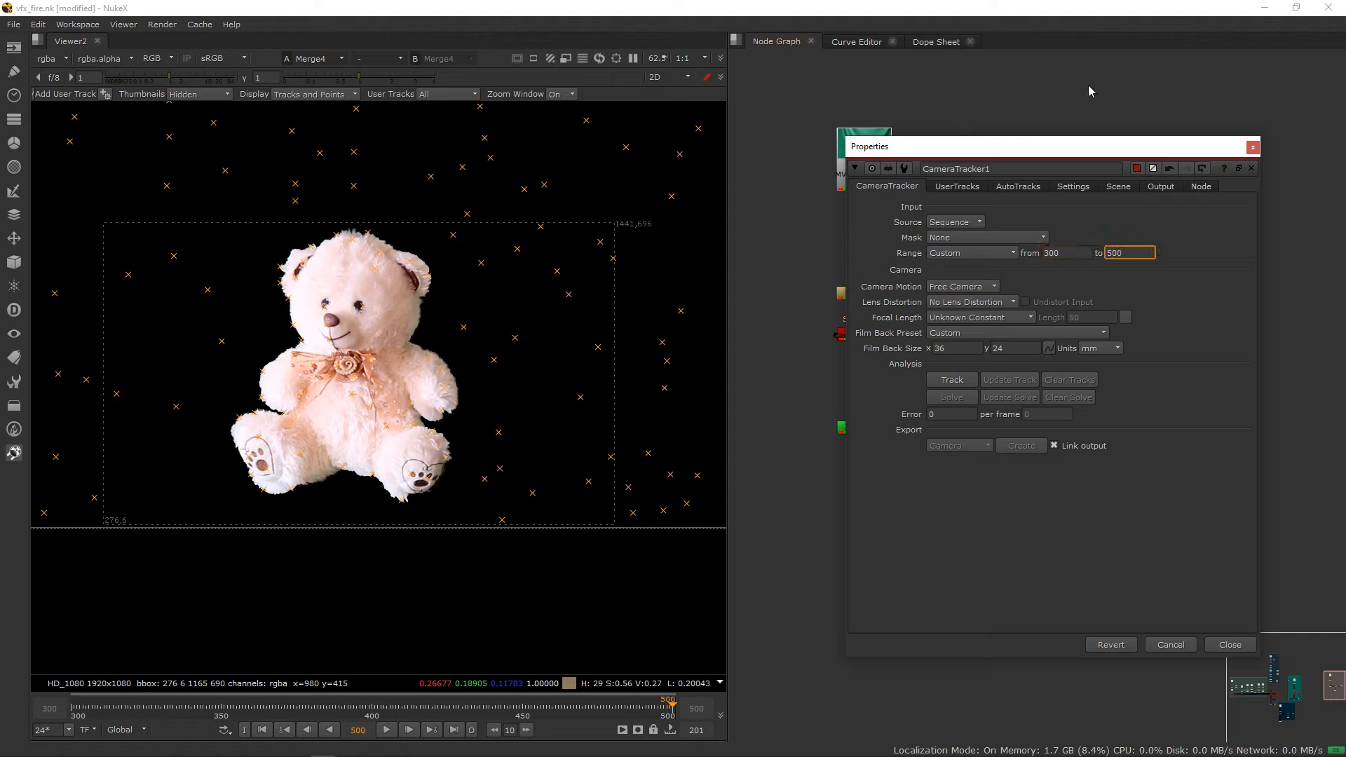
# Nudge Primatte2, Merge4 and Roto3 slightly up, then connect Viewer2 to the CameraTracker and place it below Primatte2.
pyautogui.click(1253, 147)
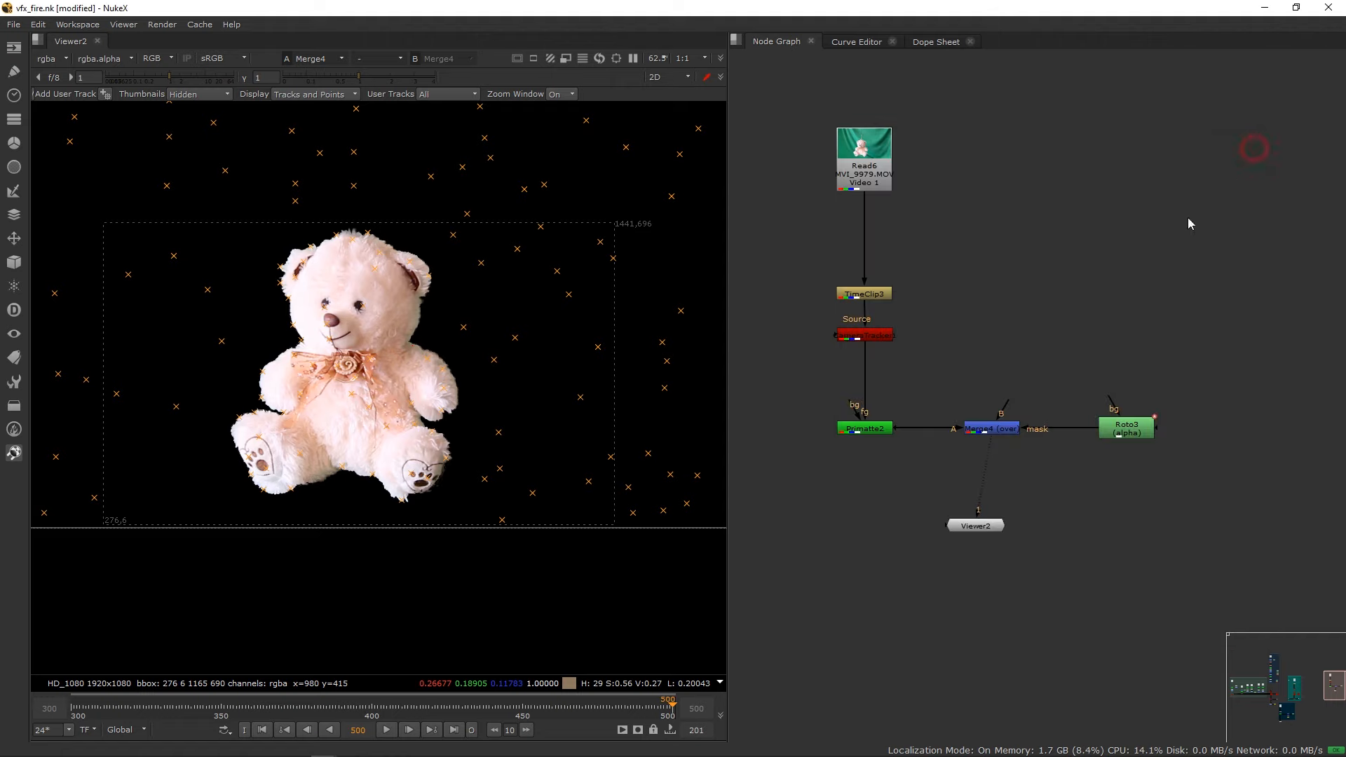
pyautogui.moveTo(872, 432); pyautogui.dragTo(872, 424)
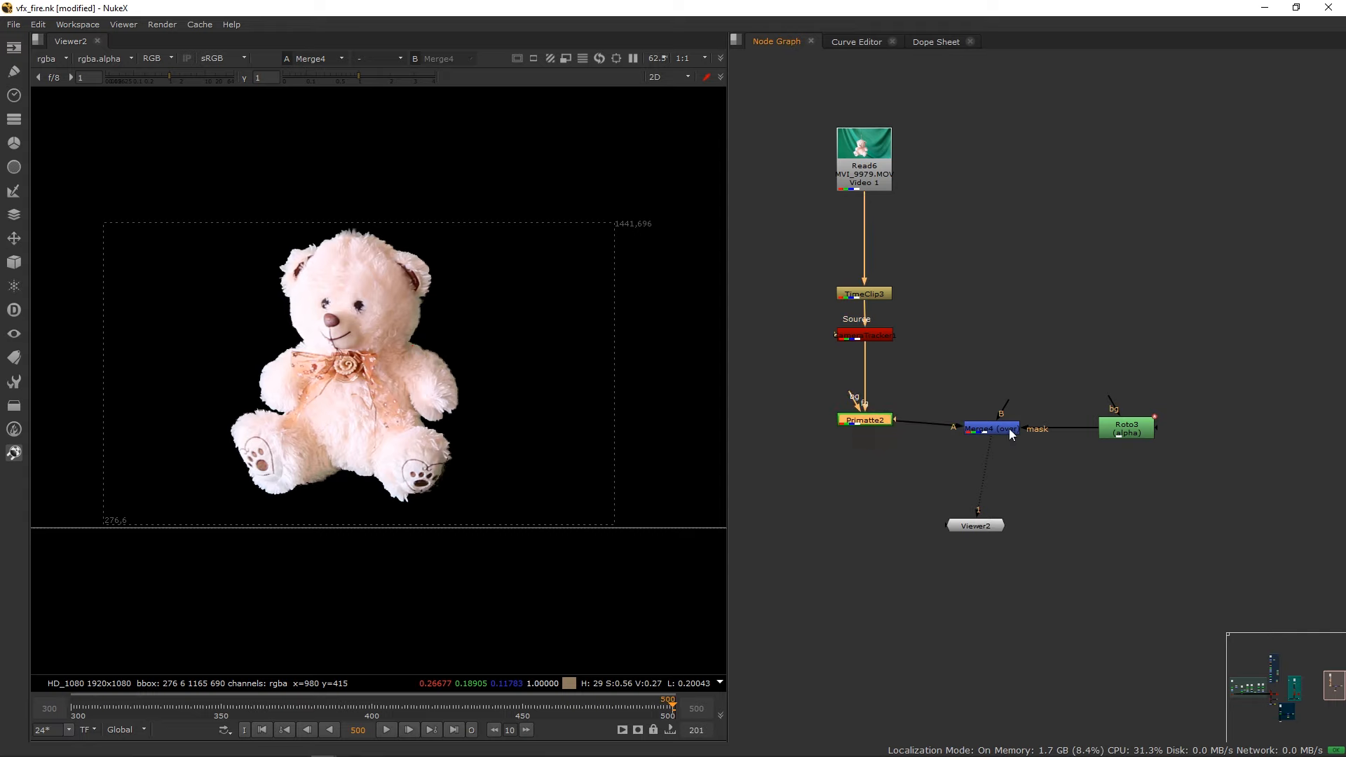
pyautogui.moveTo(1008, 429); pyautogui.dragTo(1012, 420)
pyautogui.moveTo(1114, 429); pyautogui.dragTo(1121, 421)
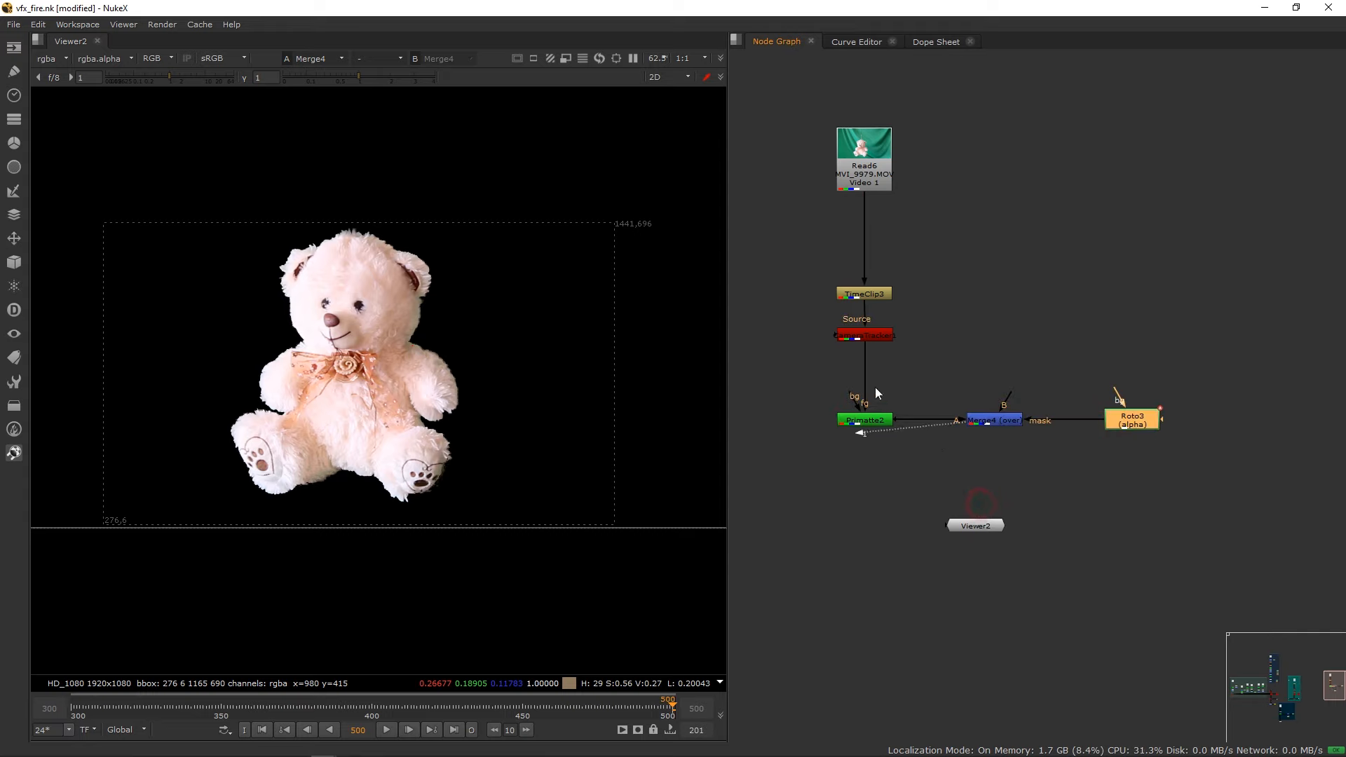
pyautogui.moveTo(989, 436)
pyautogui.mouseDown()
pyautogui.moveTo(980, 517)
pyautogui.moveTo(870, 338)
pyautogui.mouseUp()
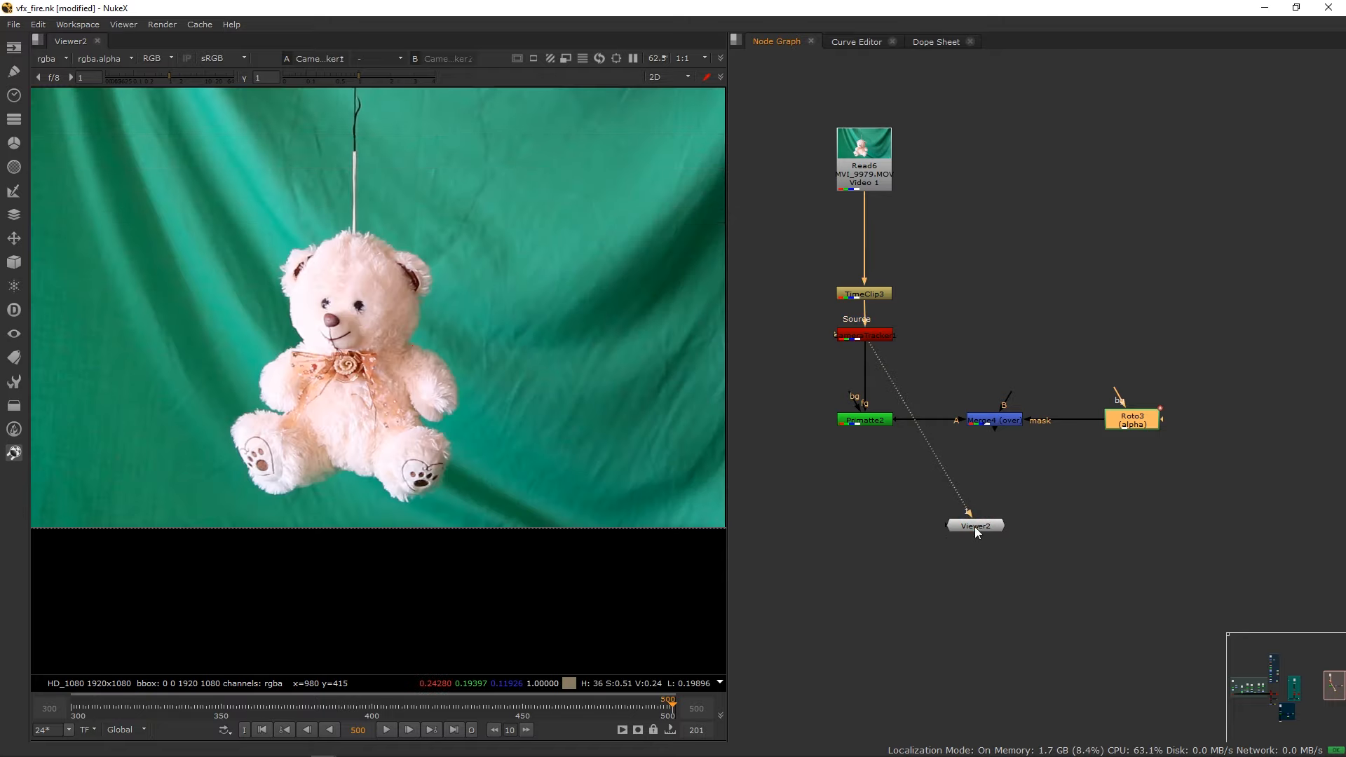
pyautogui.moveTo(975, 527); pyautogui.dragTo(864, 525)
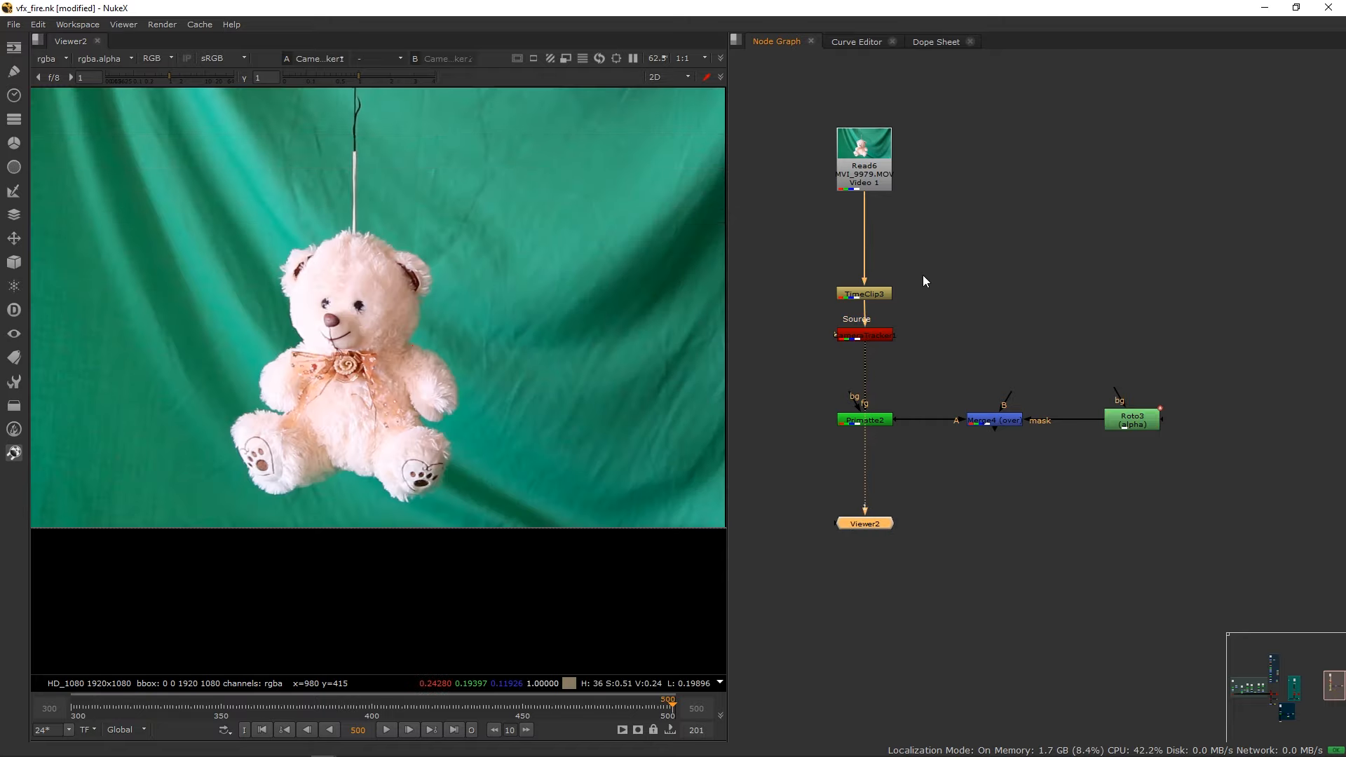
# Track the features of the green-screen clip in CameraTracker1 and solve the camera.
pyautogui.click(875, 339)
pyautogui.press('Return')
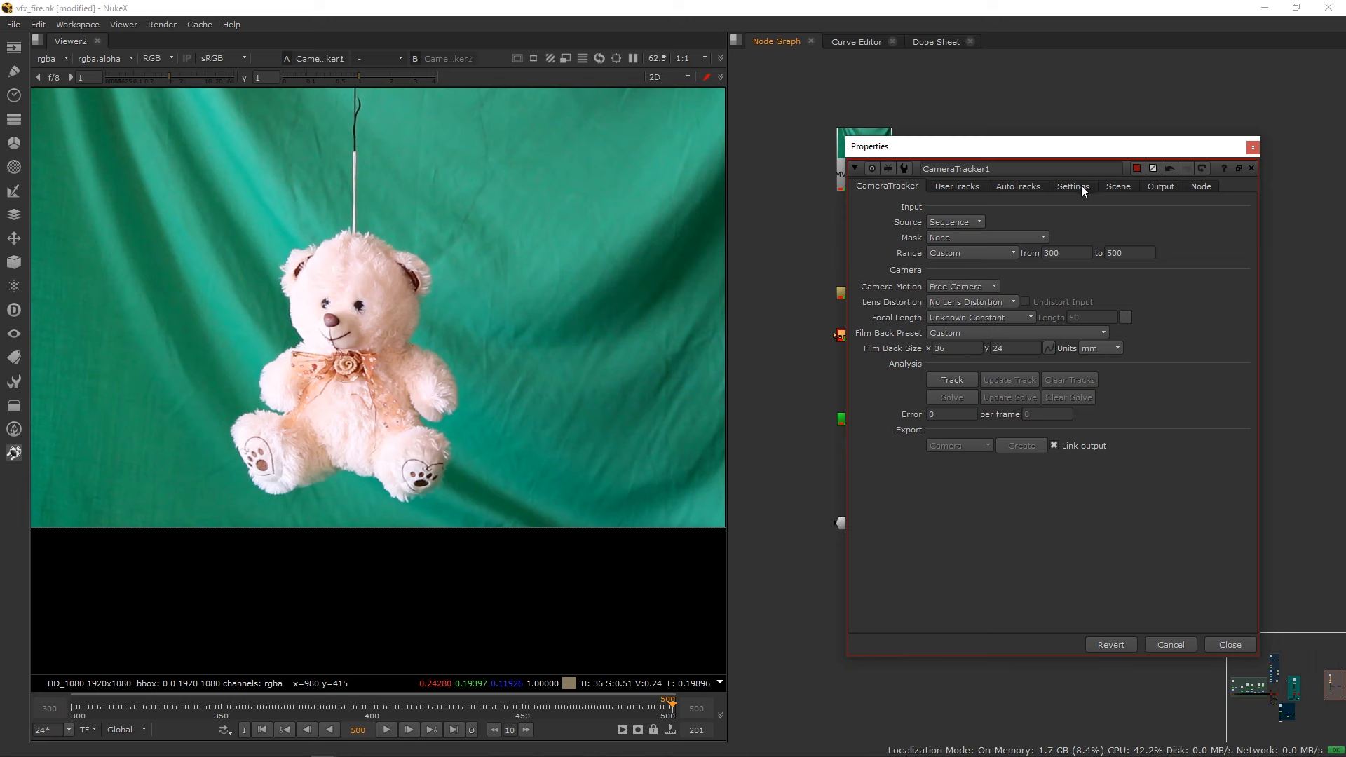
pyautogui.click(1018, 186)
pyautogui.click(887, 187)
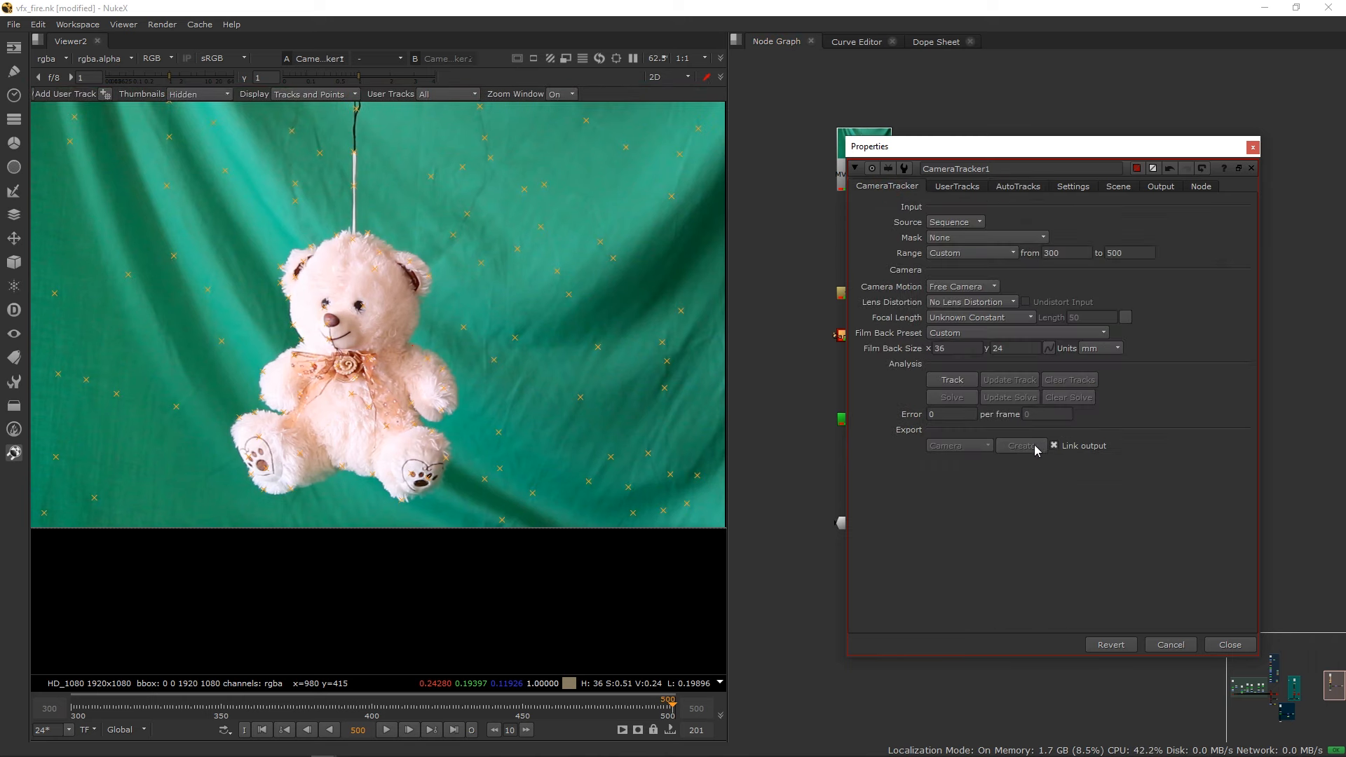
pyautogui.click(946, 382)
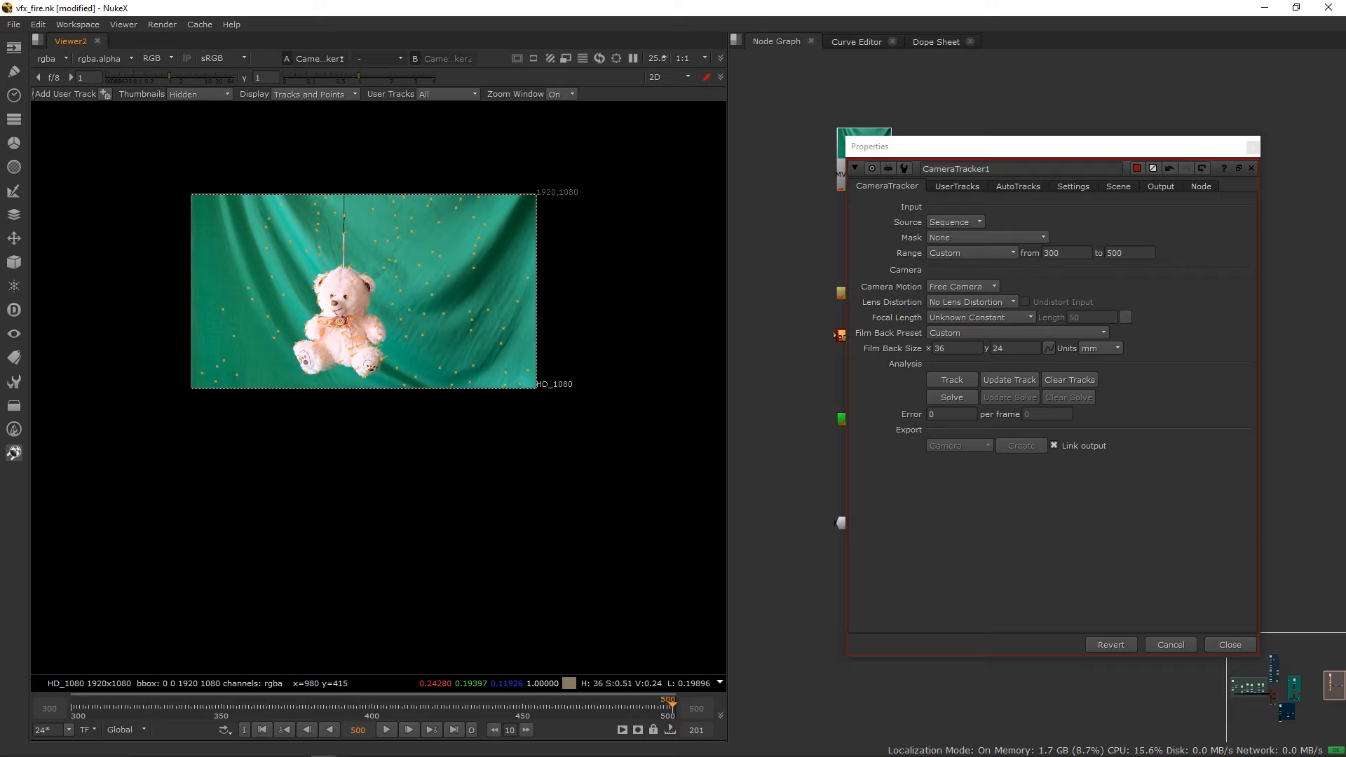
pyautogui.click(955, 398)
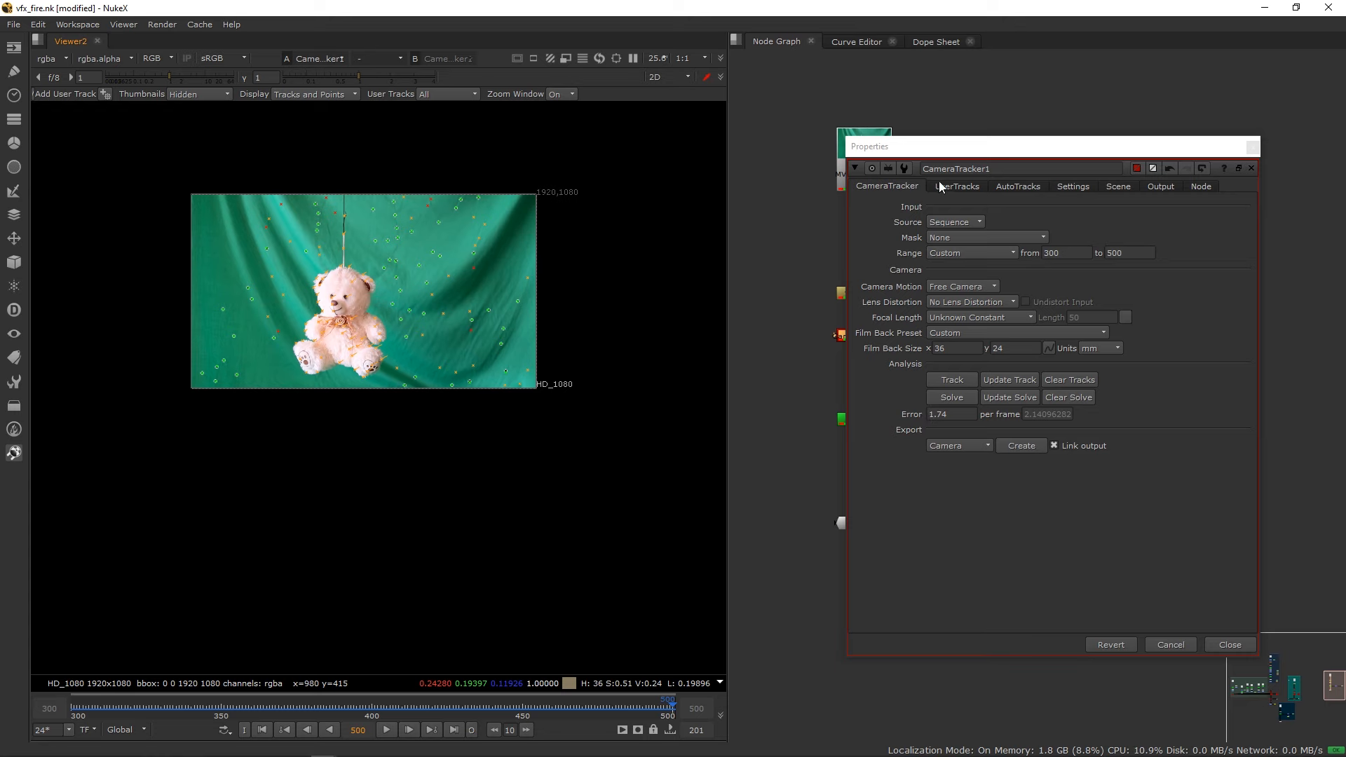
# Enable Focal Length, Position and Rotation as refinement options for the CameraTracker's auto tracks.
pyautogui.click(1019, 186)
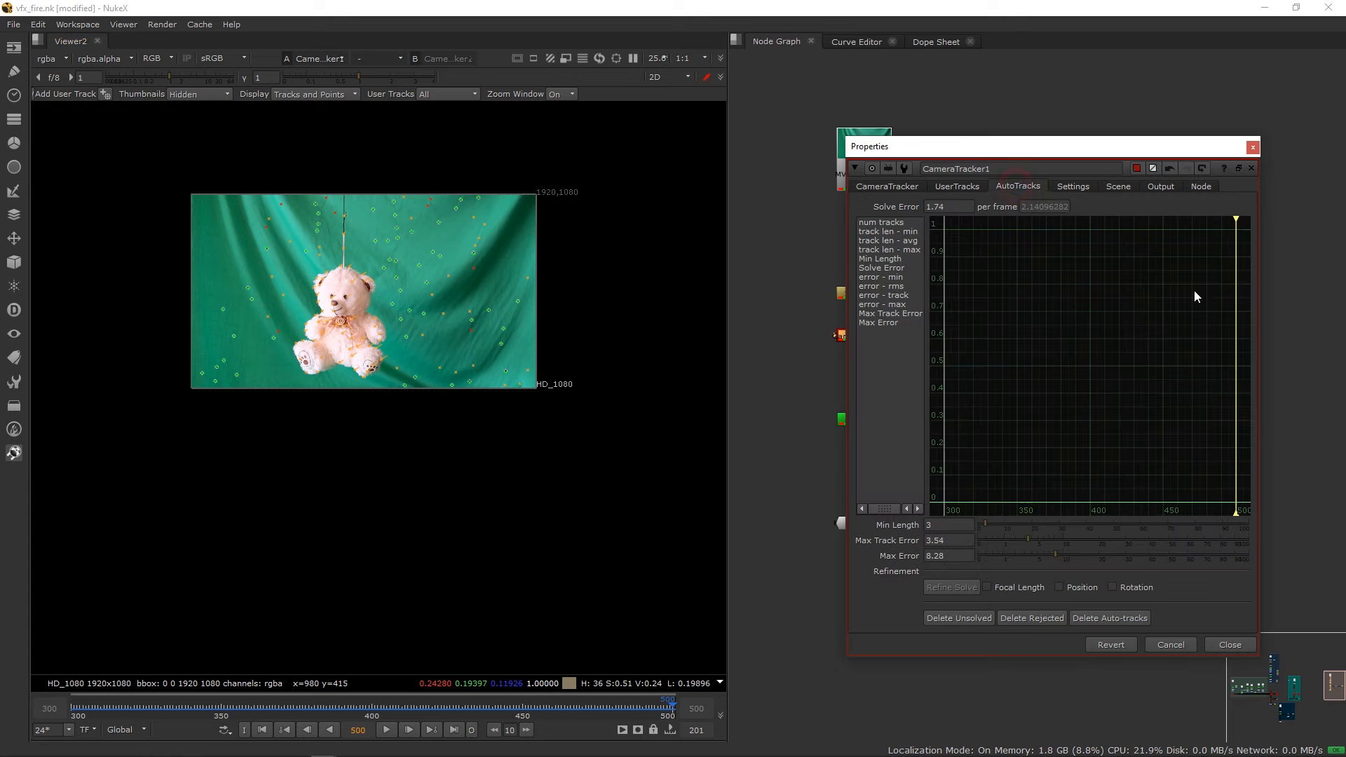
pyautogui.click(990, 588)
pyautogui.click(1076, 591)
pyautogui.click(1114, 588)
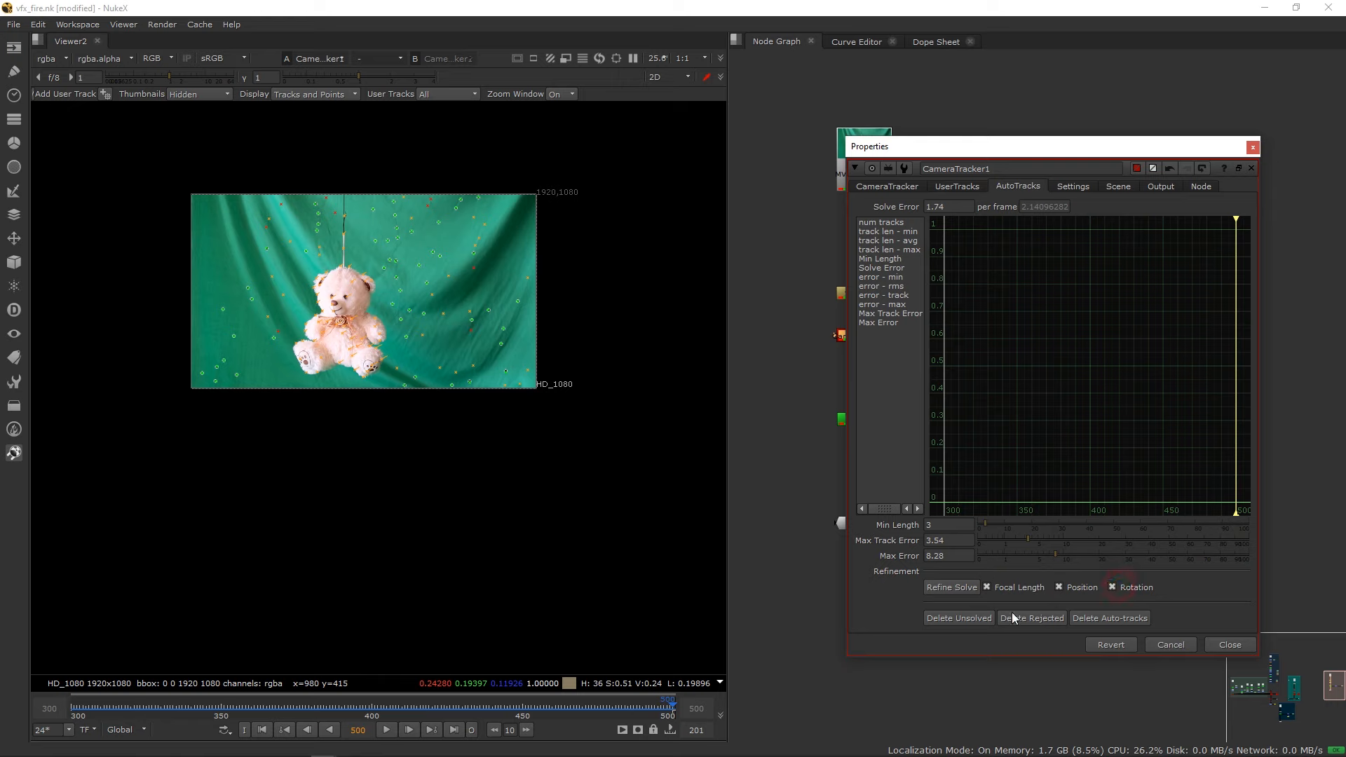
# Delete the unsolved and rejected auto tracks from the camera solve, accepting the permanent deletion.
pyautogui.click(976, 621)
pyautogui.click(640, 401)
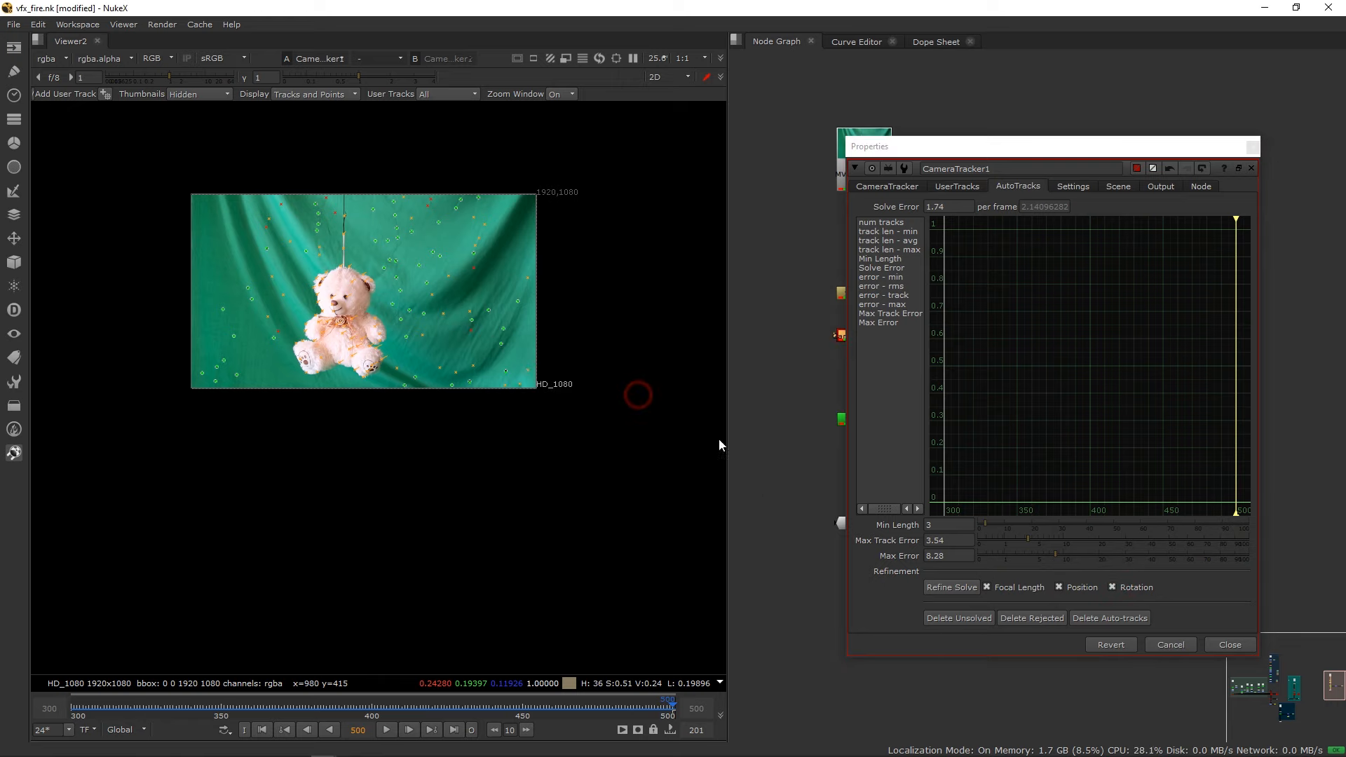
pyautogui.click(1031, 620)
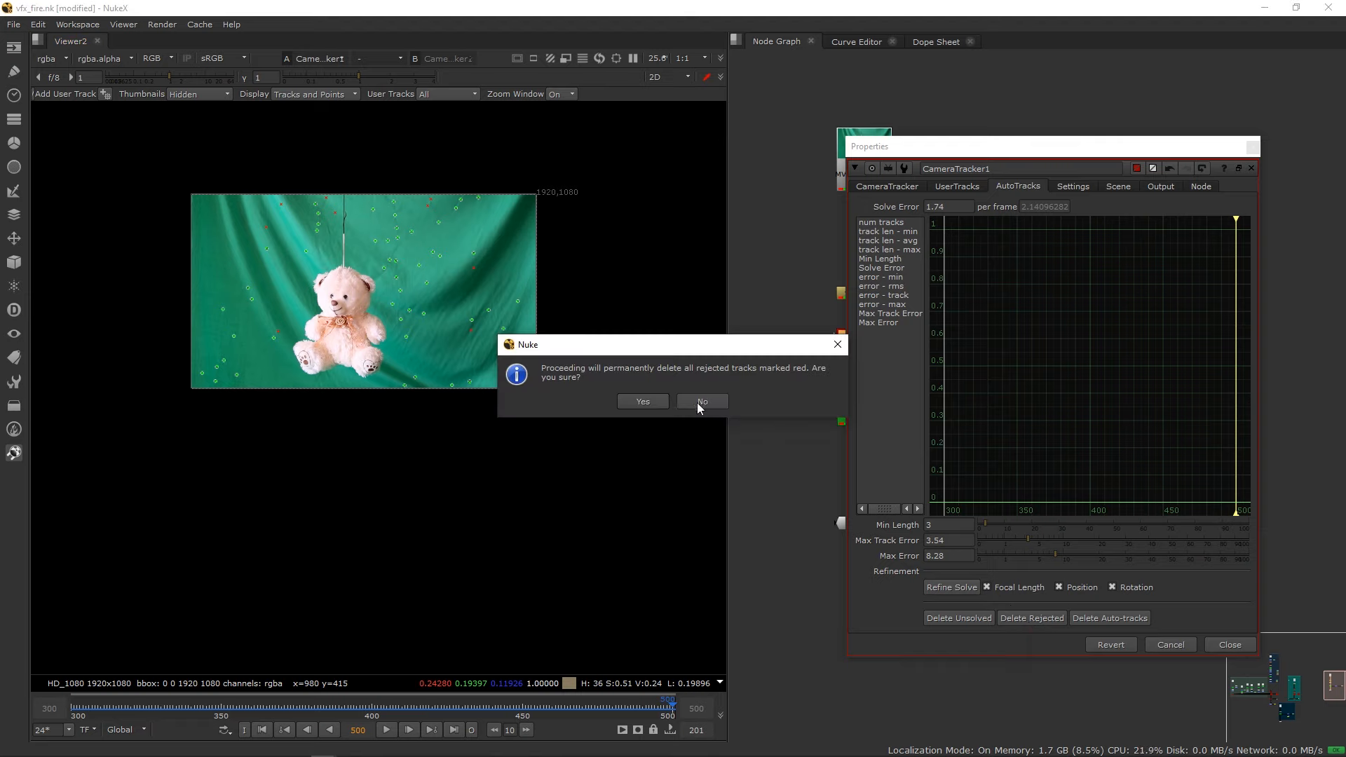
pyautogui.click(642, 401)
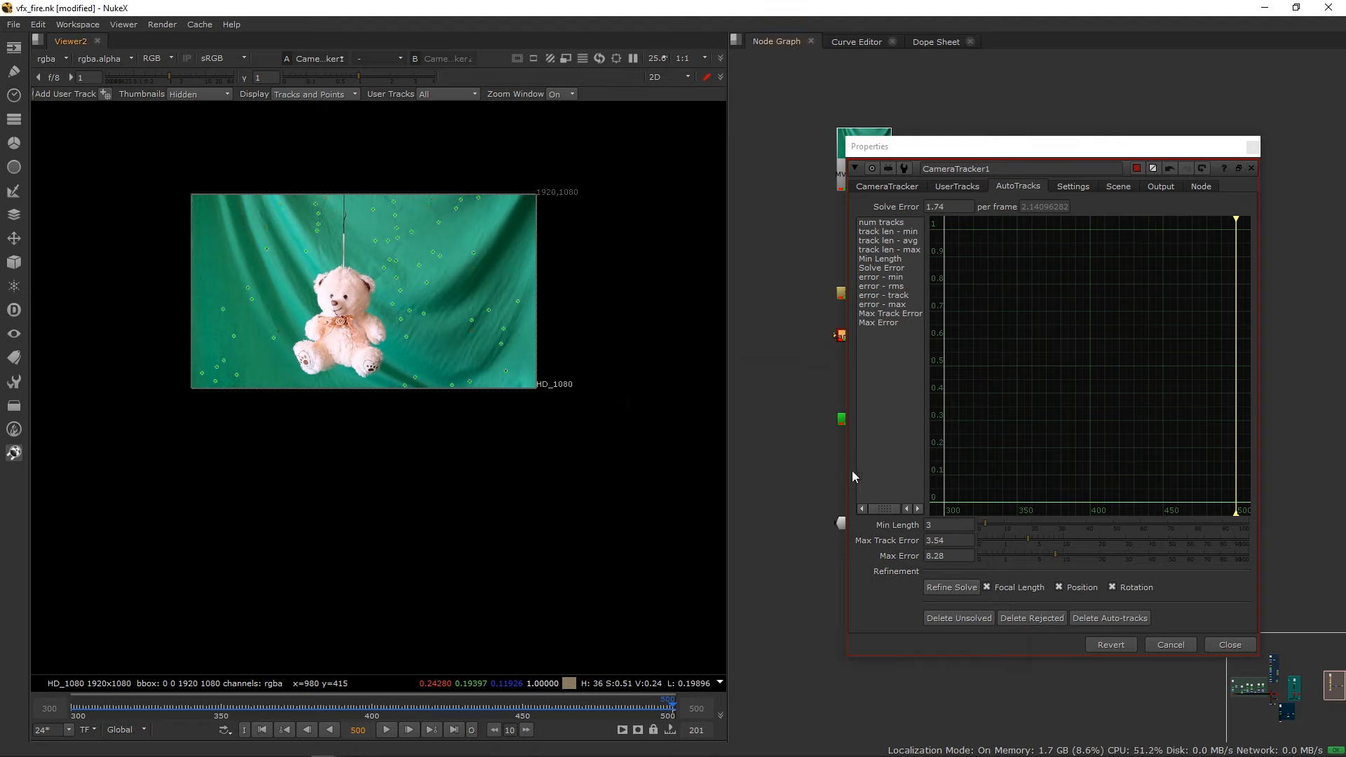
# Export the camera solve as a Scene with Link output turned off, and close the CameraTracker's properties.
pyautogui.click(883, 186)
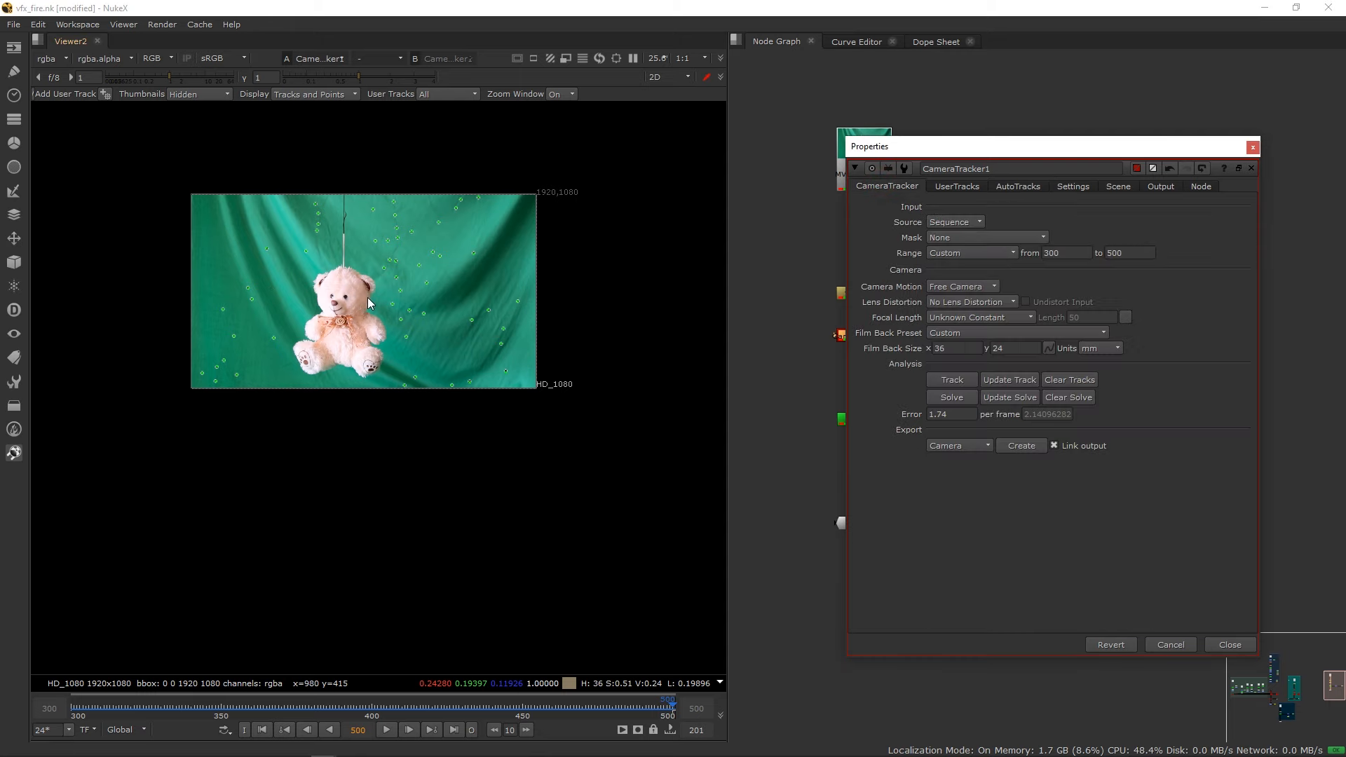
pyautogui.scroll(4, 372, 295)
pyautogui.moveTo(327, 198); pyautogui.dragTo(313, 264, button='middle')
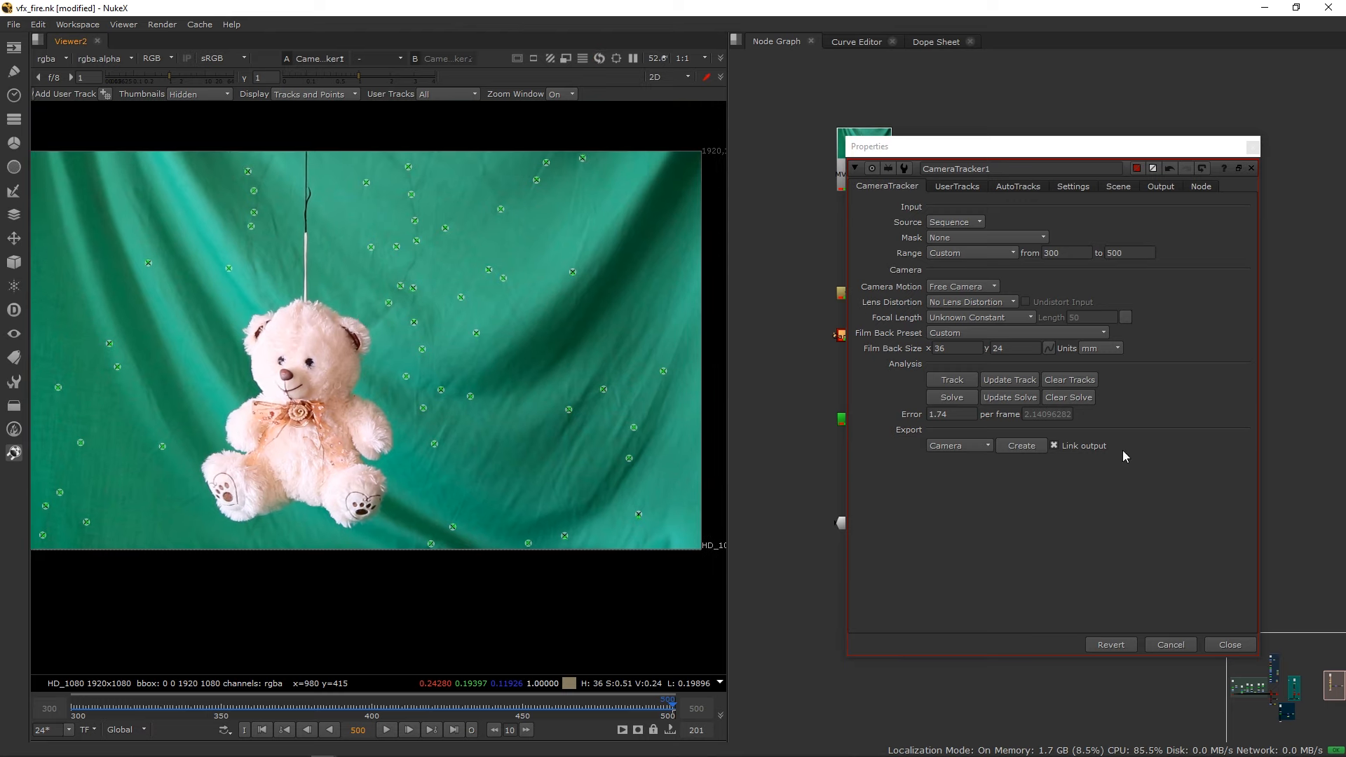
pyautogui.click(951, 447)
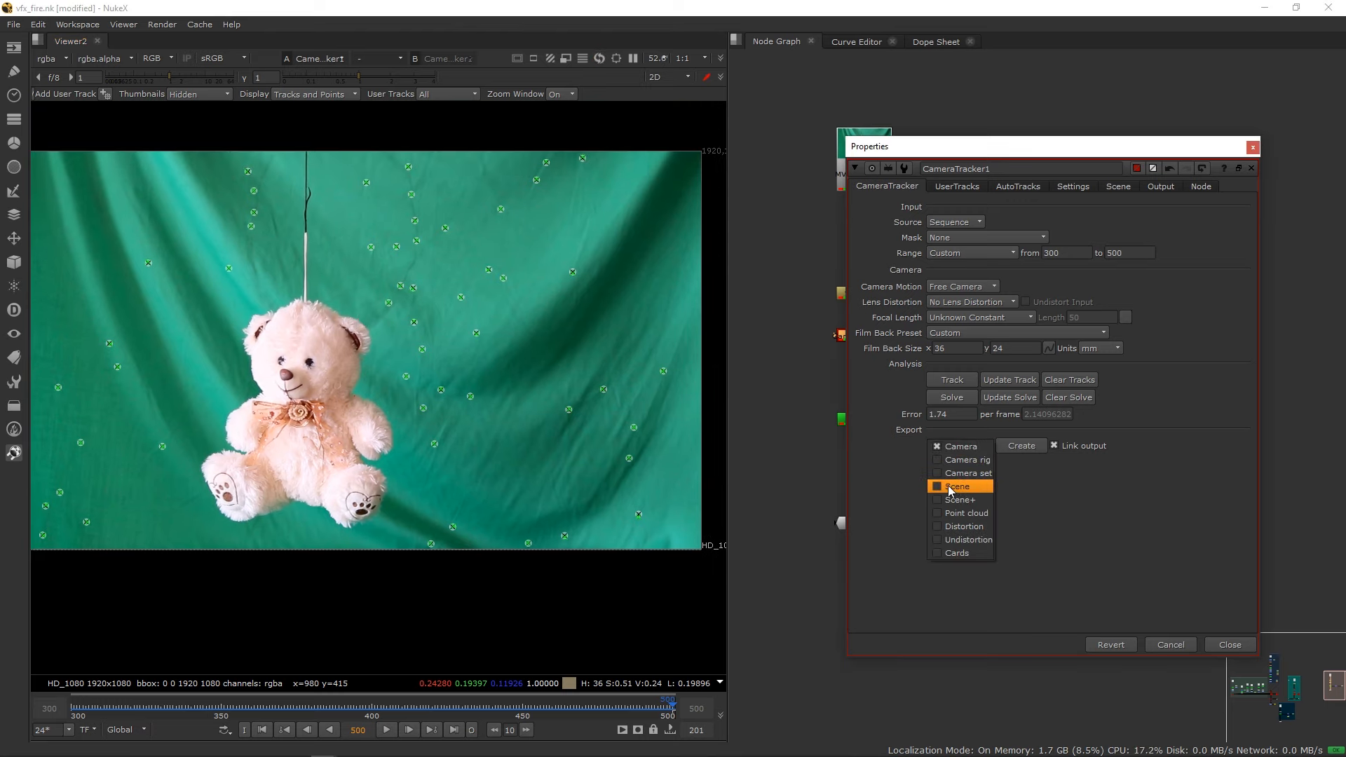
pyautogui.click(957, 488)
pyautogui.click(1055, 446)
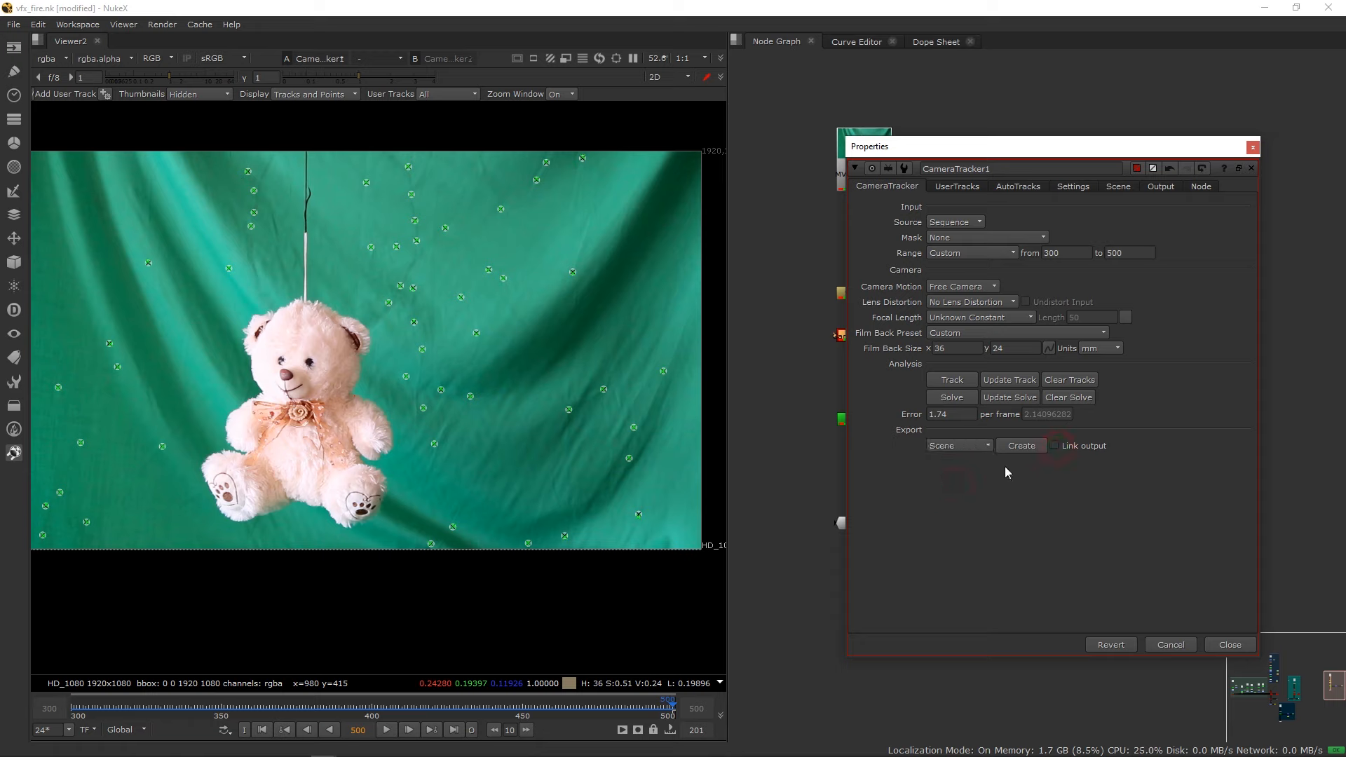
pyautogui.click(1025, 449)
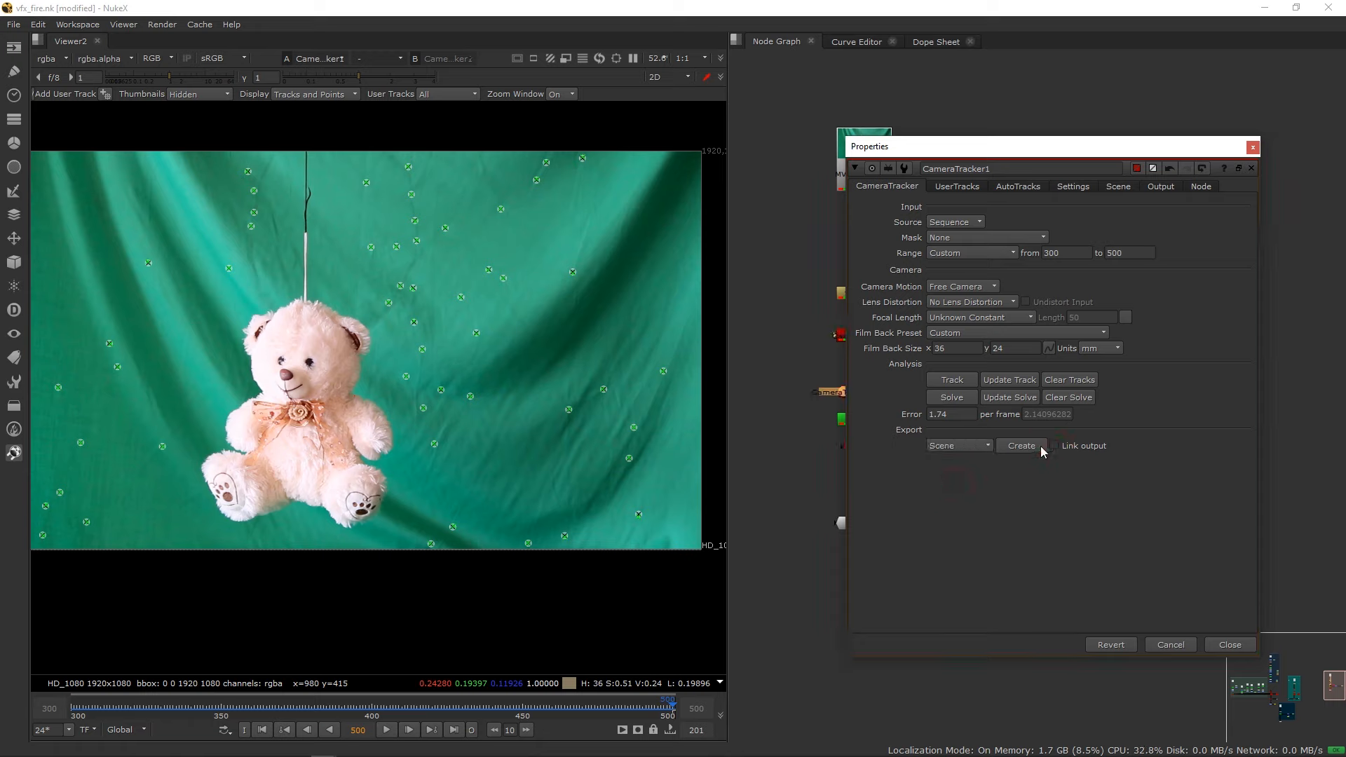
pyautogui.click(1248, 147)
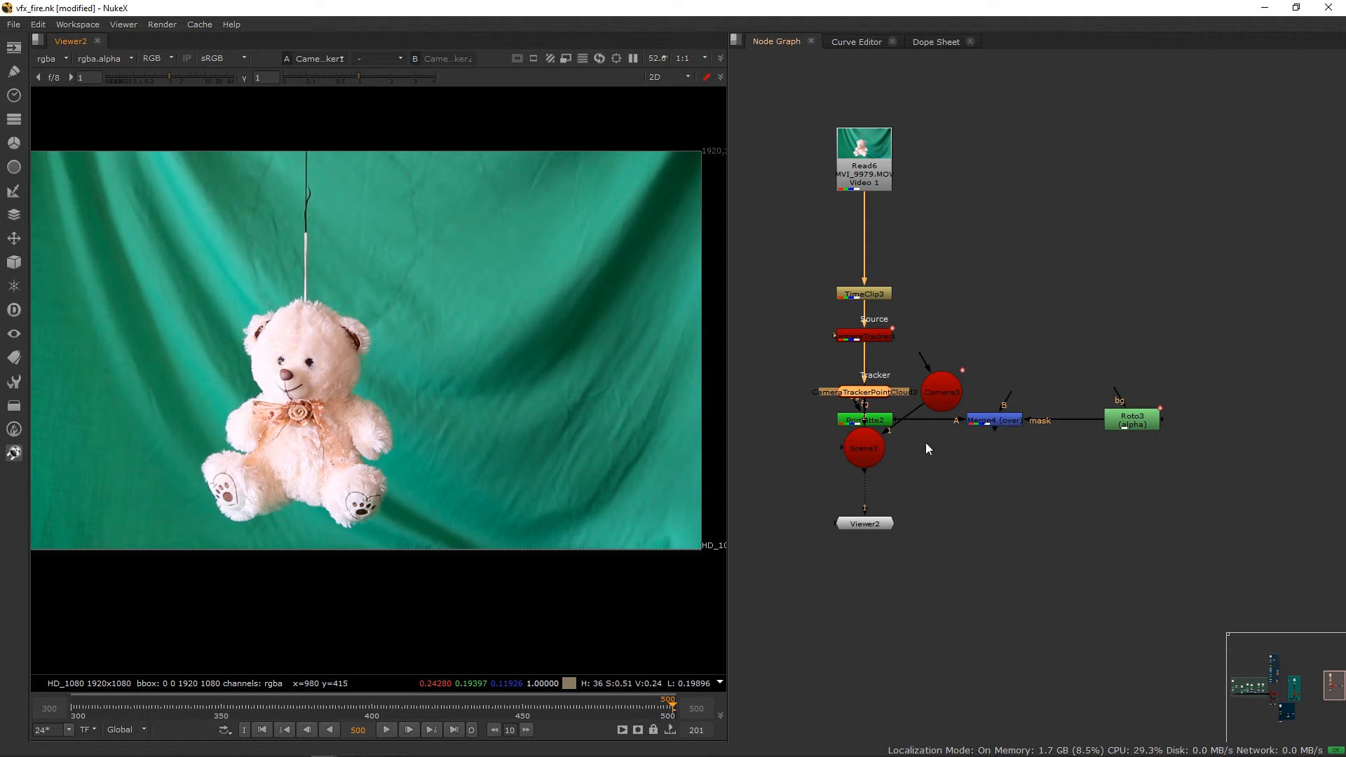
# Spread out the overlapping nodes, moving Primatte2 above Merge4 and the exported camera beside the scene node.
pyautogui.moveTo(850, 465); pyautogui.dragTo(763, 484)
pyautogui.moveTo(955, 392); pyautogui.dragTo(961, 509)
pyautogui.moveTo(877, 415); pyautogui.dragTo(996, 344)
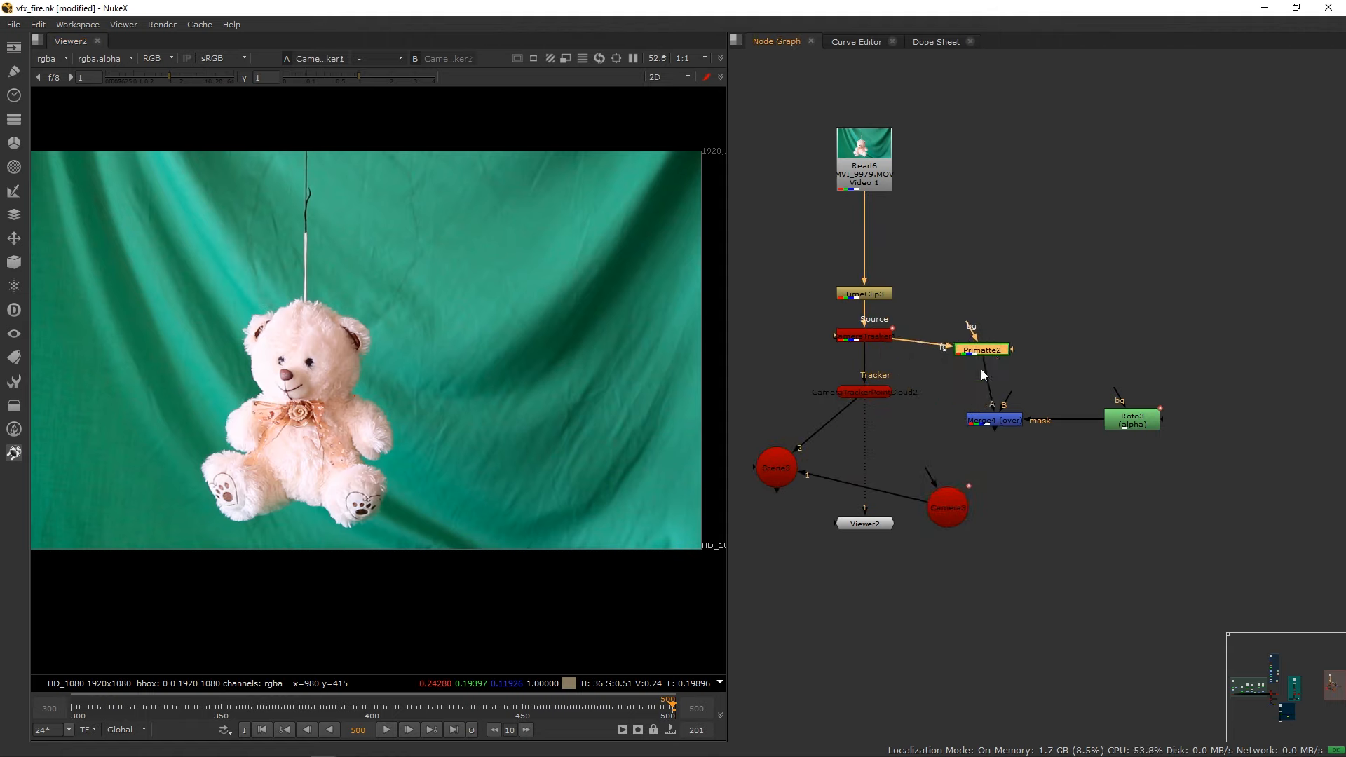
pyautogui.moveTo(918, 454); pyautogui.dragTo(1078, 385, button='middle')
pyautogui.click(1111, 444)
pyautogui.moveTo(1101, 443); pyautogui.dragTo(825, 390)
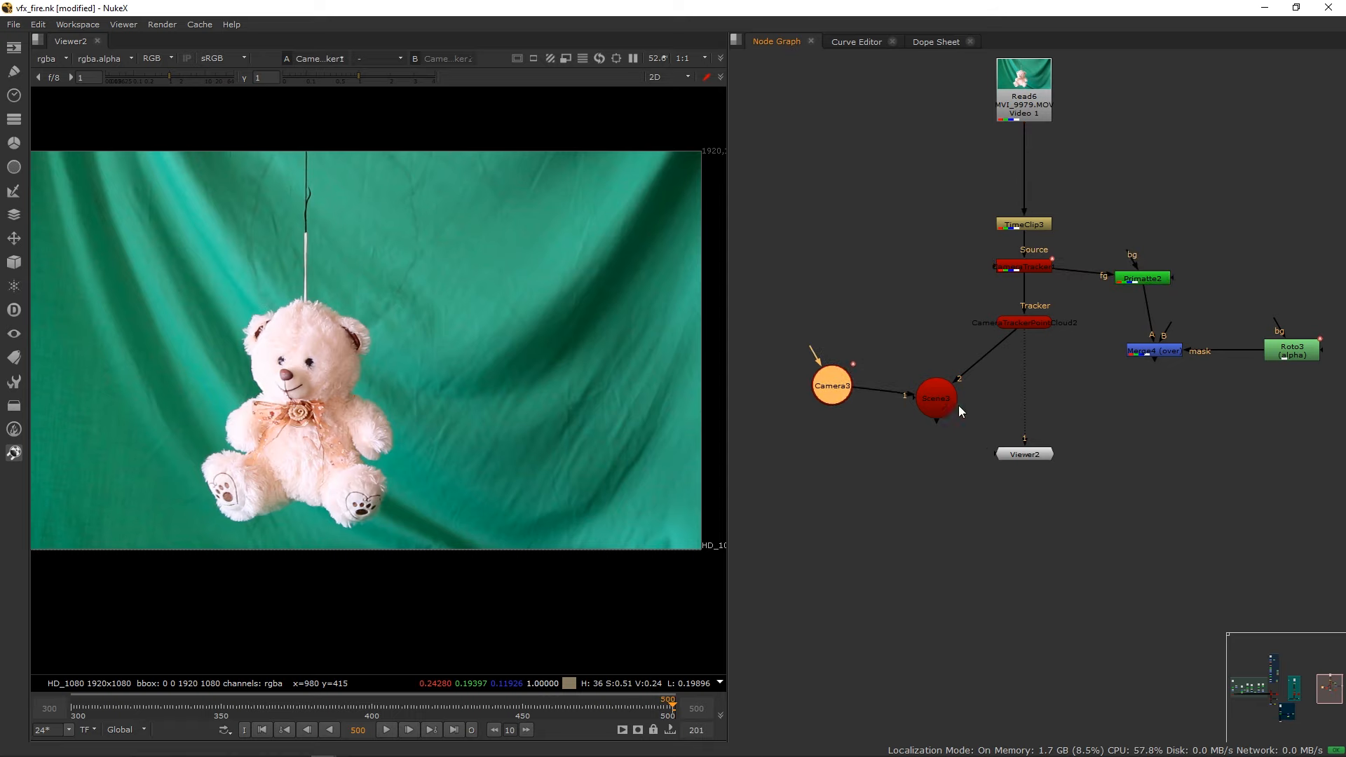
# Place Scene3 below the point cloud node in line with Camera3, and connect Viewer2 to Scene3.
pyautogui.moveTo(944, 401); pyautogui.dragTo(952, 370)
pyautogui.moveTo(1030, 454); pyautogui.dragTo(1029, 466)
pyautogui.moveTo(1011, 517); pyautogui.dragTo(1031, 412)
pyautogui.moveTo(840, 391); pyautogui.dragTo(838, 406)
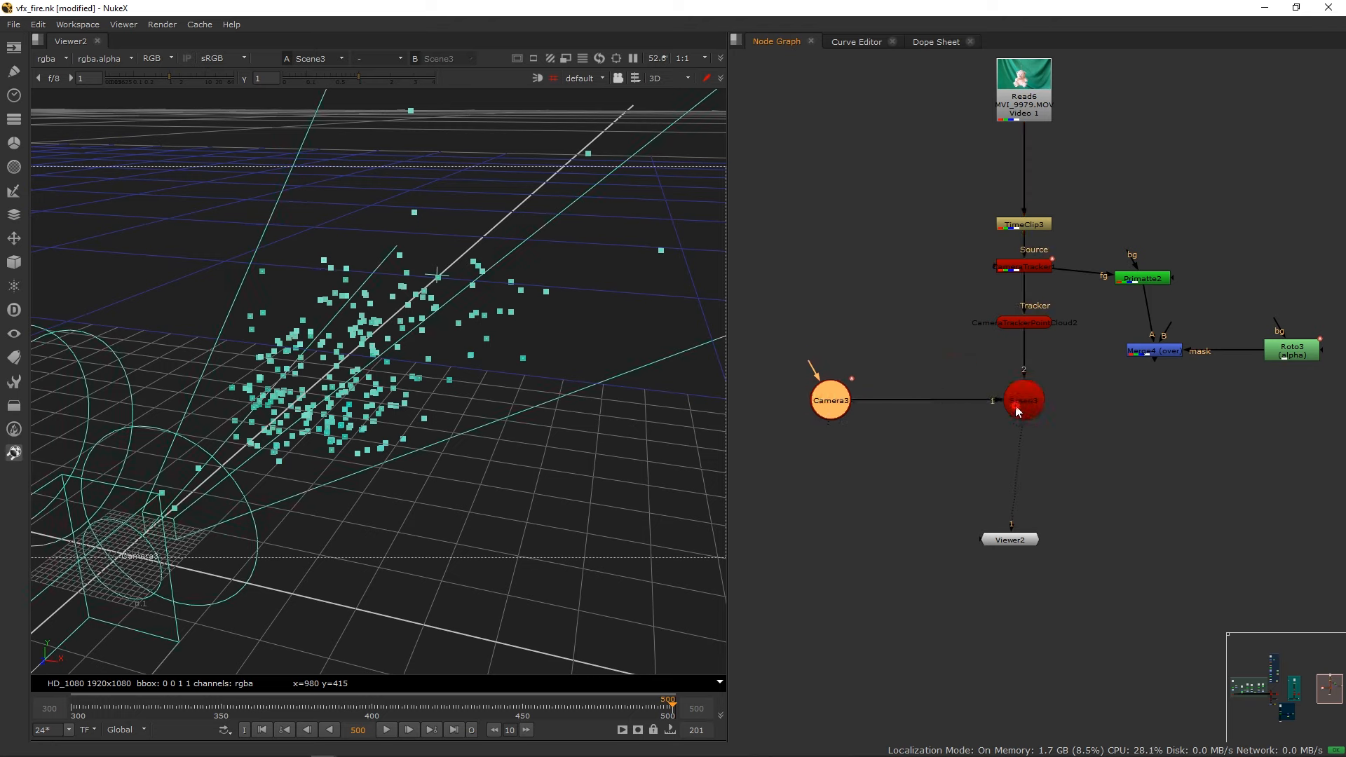
# Add a ScanlineRender node between Scene3 and Viewer2, linking obj/scn to Scene3 and cam to Camera3 through a dot.
pyautogui.click(1014, 409)
pyautogui.click(952, 467)
pyautogui.press('Tab')
pyautogui.write('sc')
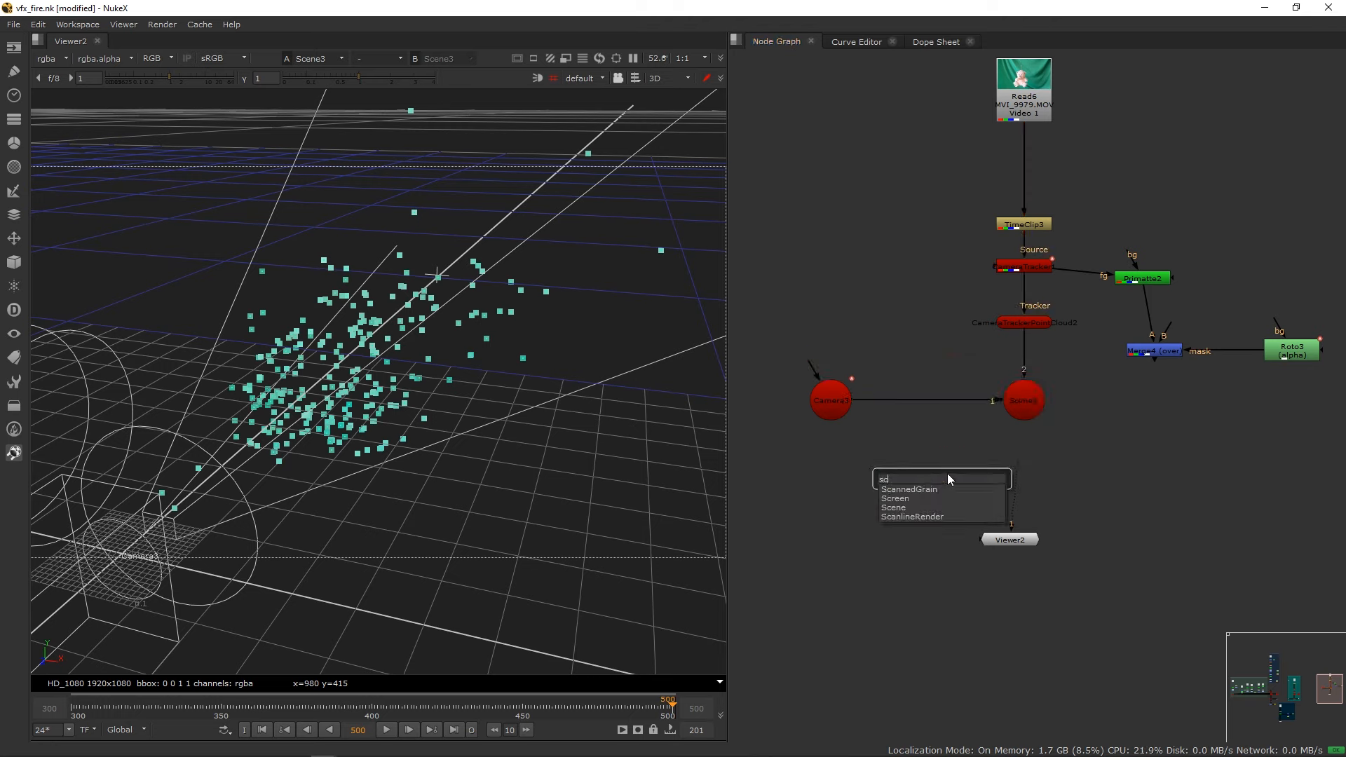
pyautogui.click(911, 518)
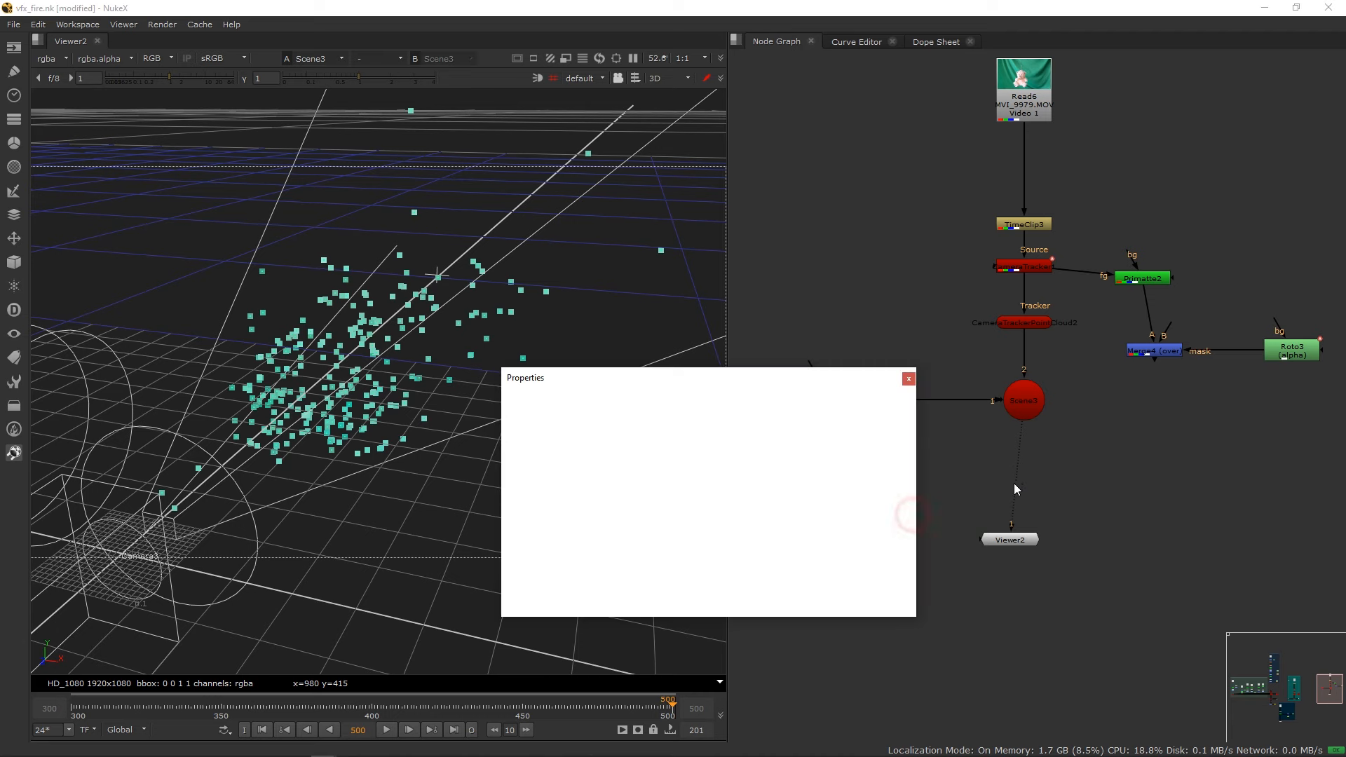
pyautogui.moveTo(1041, 465); pyautogui.dragTo(1022, 412)
pyautogui.press('1')
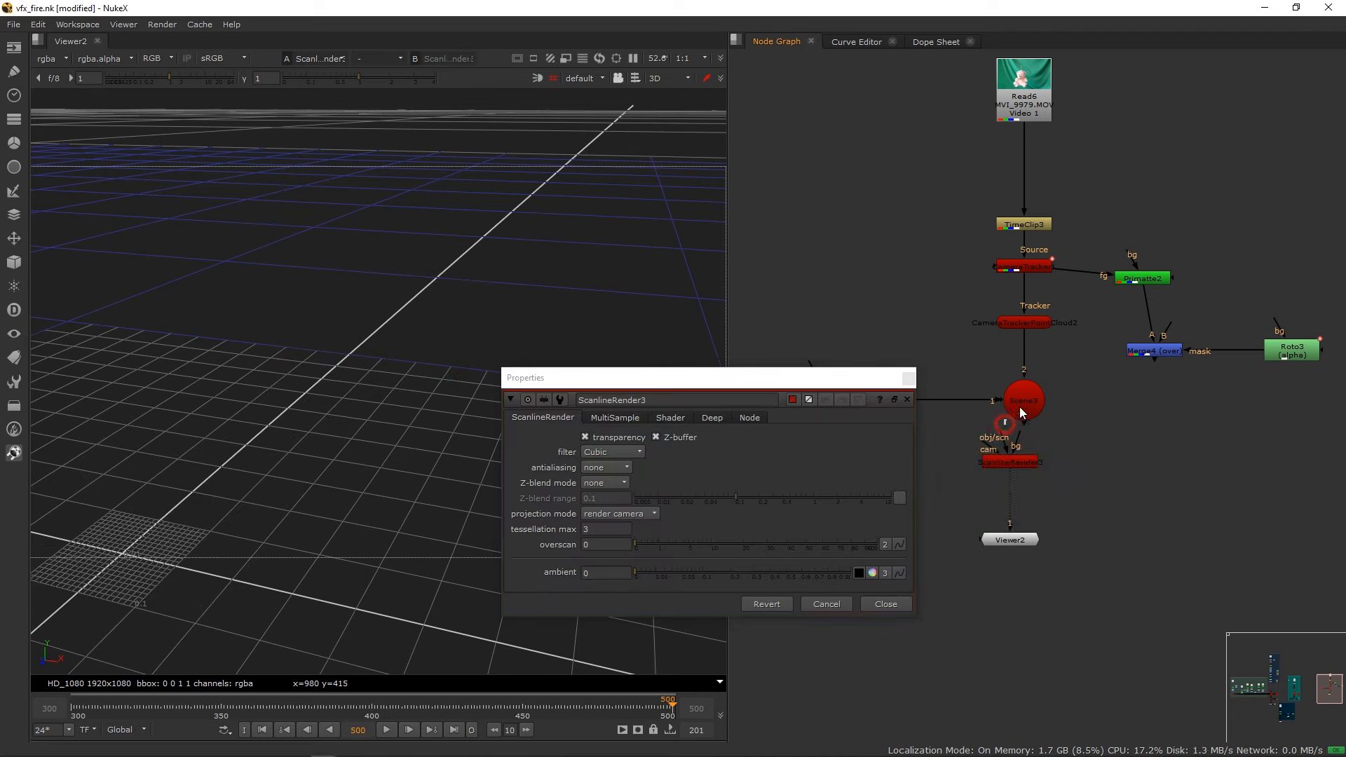
pyautogui.moveTo(1015, 461); pyautogui.dragTo(837, 460)
pyautogui.click(909, 378)
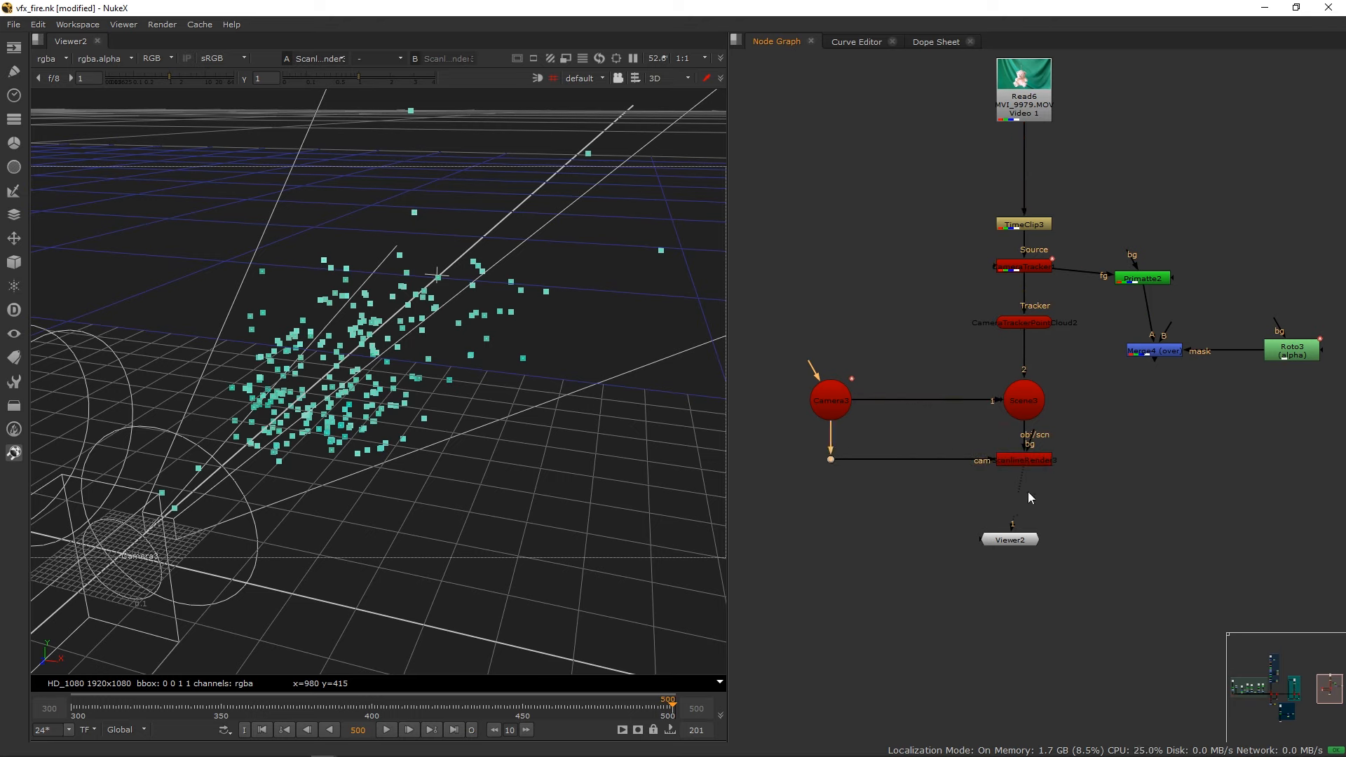
# Move the ScanlineRender, its camera dot and Viewer2 lower, keeping the camera connection straight.
pyautogui.moveTo(1037, 461)
pyautogui.mouseDown()
pyautogui.moveTo(1037, 474)
pyautogui.moveTo(949, 465)
pyautogui.moveTo(805, 496)
pyautogui.mouseUp()
pyautogui.moveTo(1095, 437); pyautogui.dragTo(787, 498)
pyautogui.moveTo(1032, 471); pyautogui.dragTo(1032, 479)
pyautogui.click(879, 493)
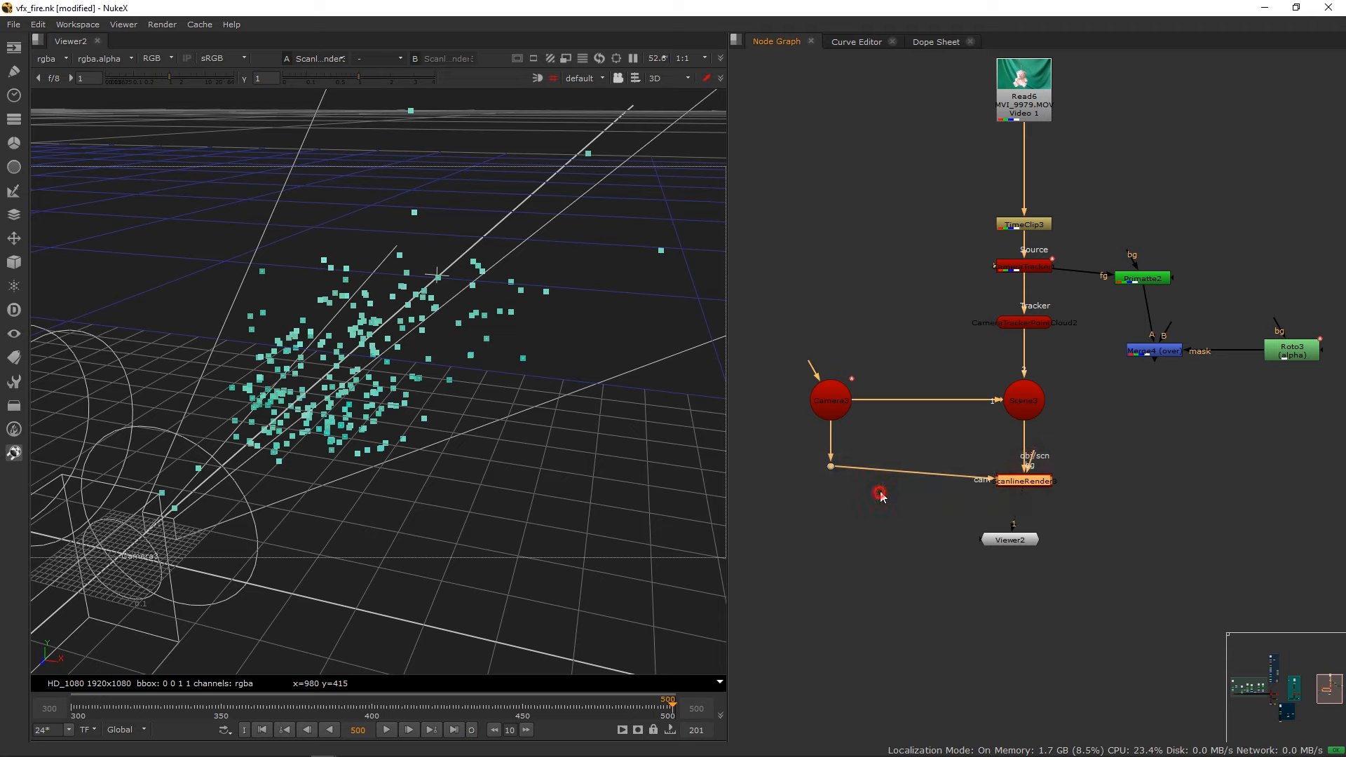
pyautogui.moveTo(831, 466); pyautogui.dragTo(831, 480)
pyautogui.click(1016, 541)
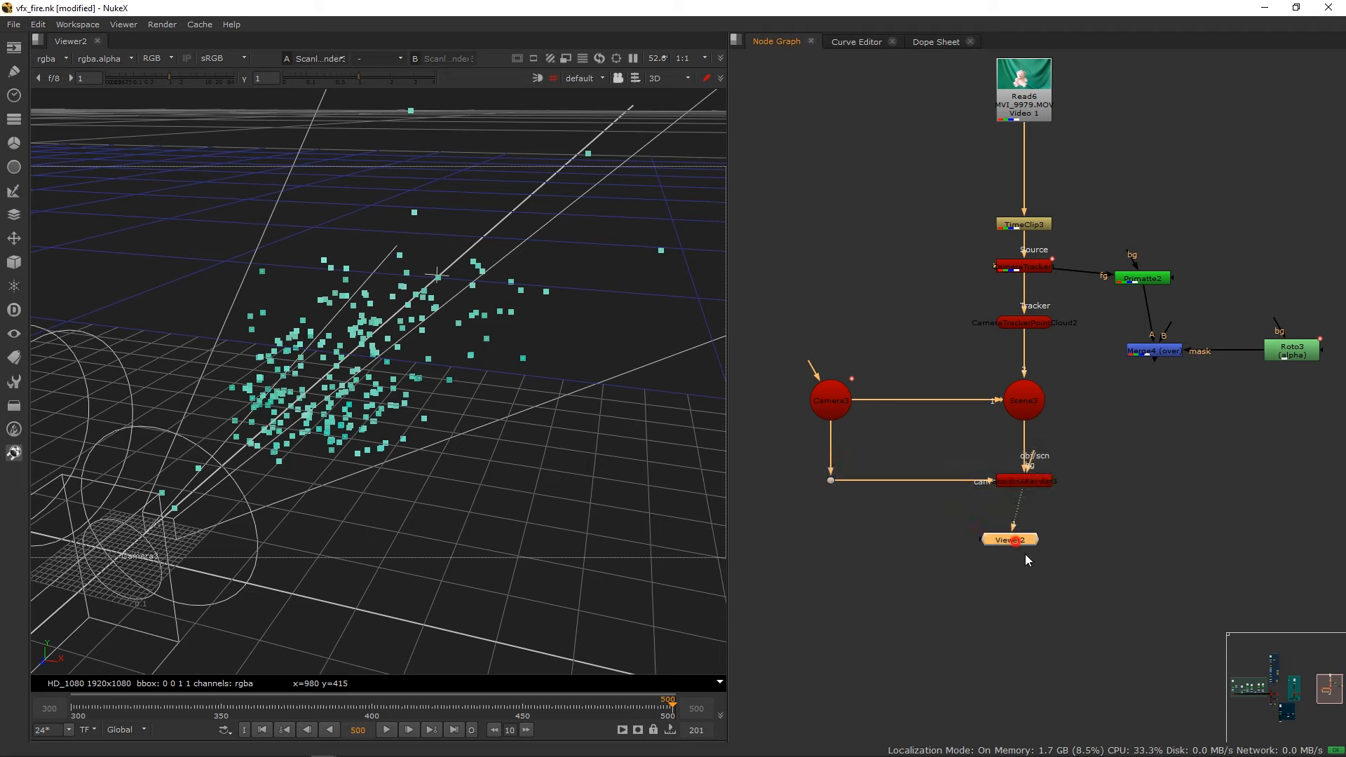
pyautogui.moveTo(1025, 560); pyautogui.dragTo(1038, 585)
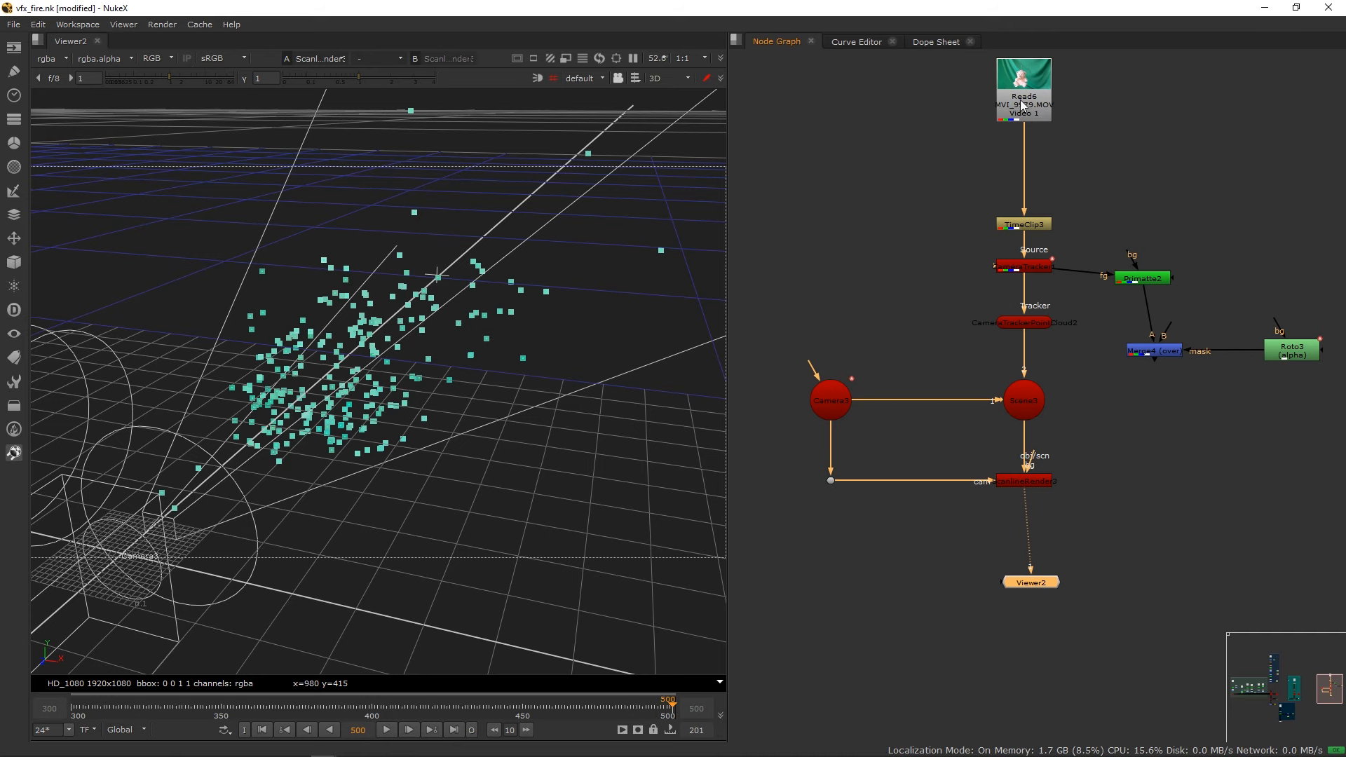
# Play and scrub the timeline in the 3D view to examine the tracked camera's motion against the point cloud.
pyautogui.moveTo(1023, 105); pyautogui.dragTo(953, 132, button='middle')
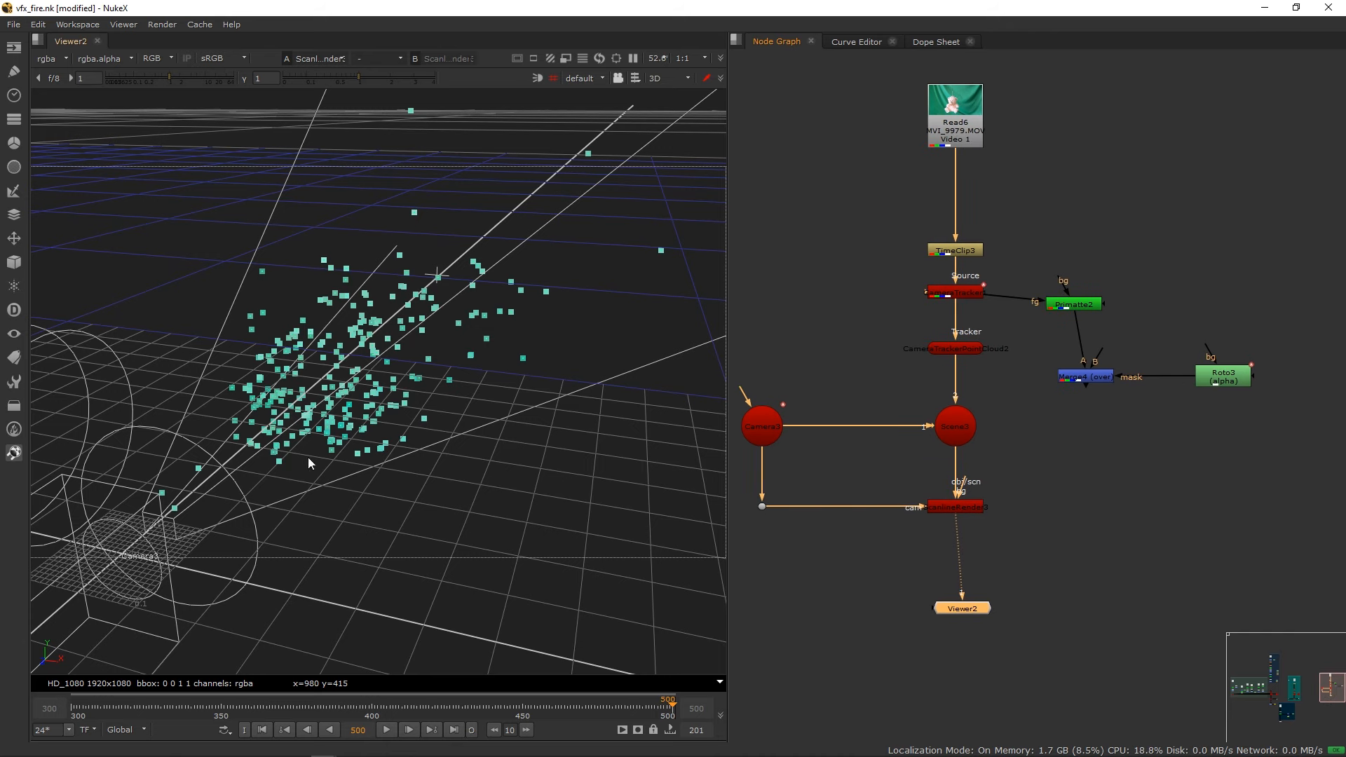
pyautogui.scroll(-5, 301, 372)
pyautogui.scroll(-3, 256, 503)
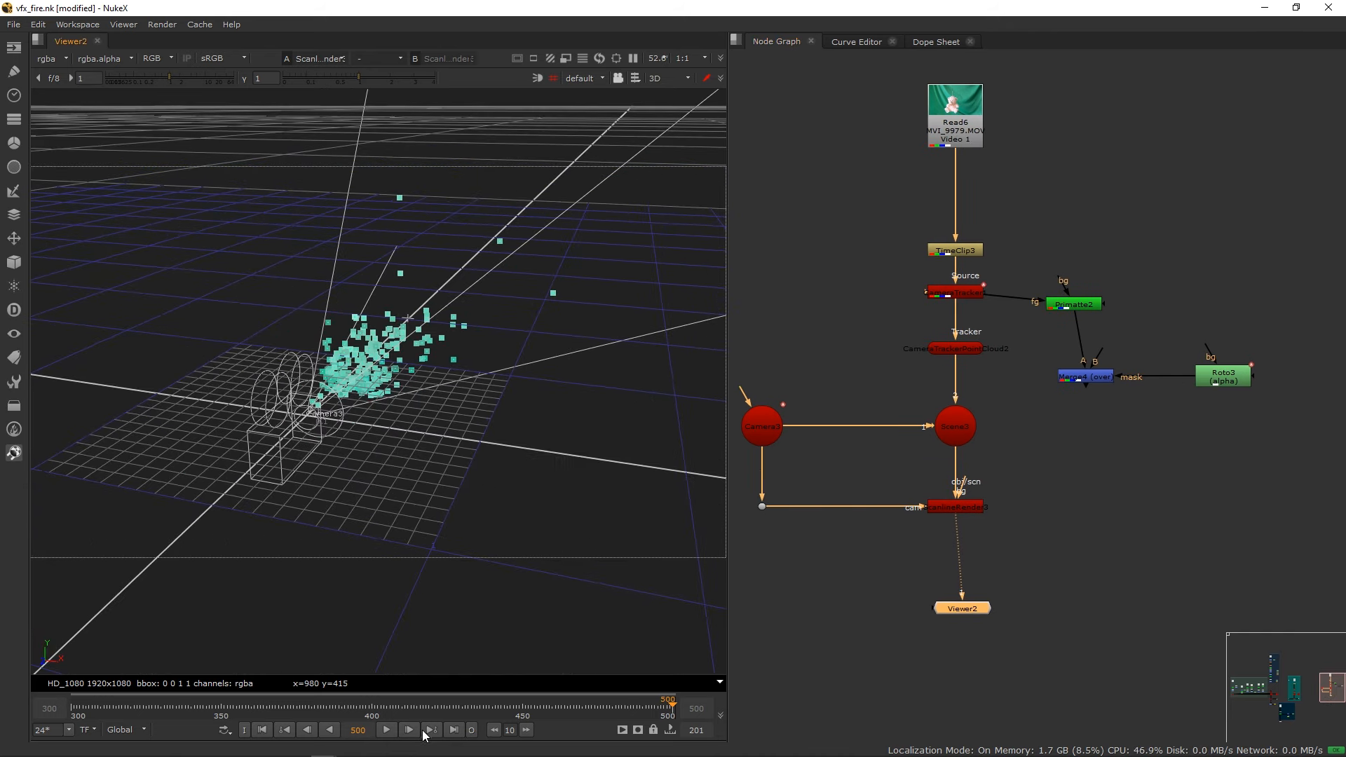
pyautogui.click(386, 731)
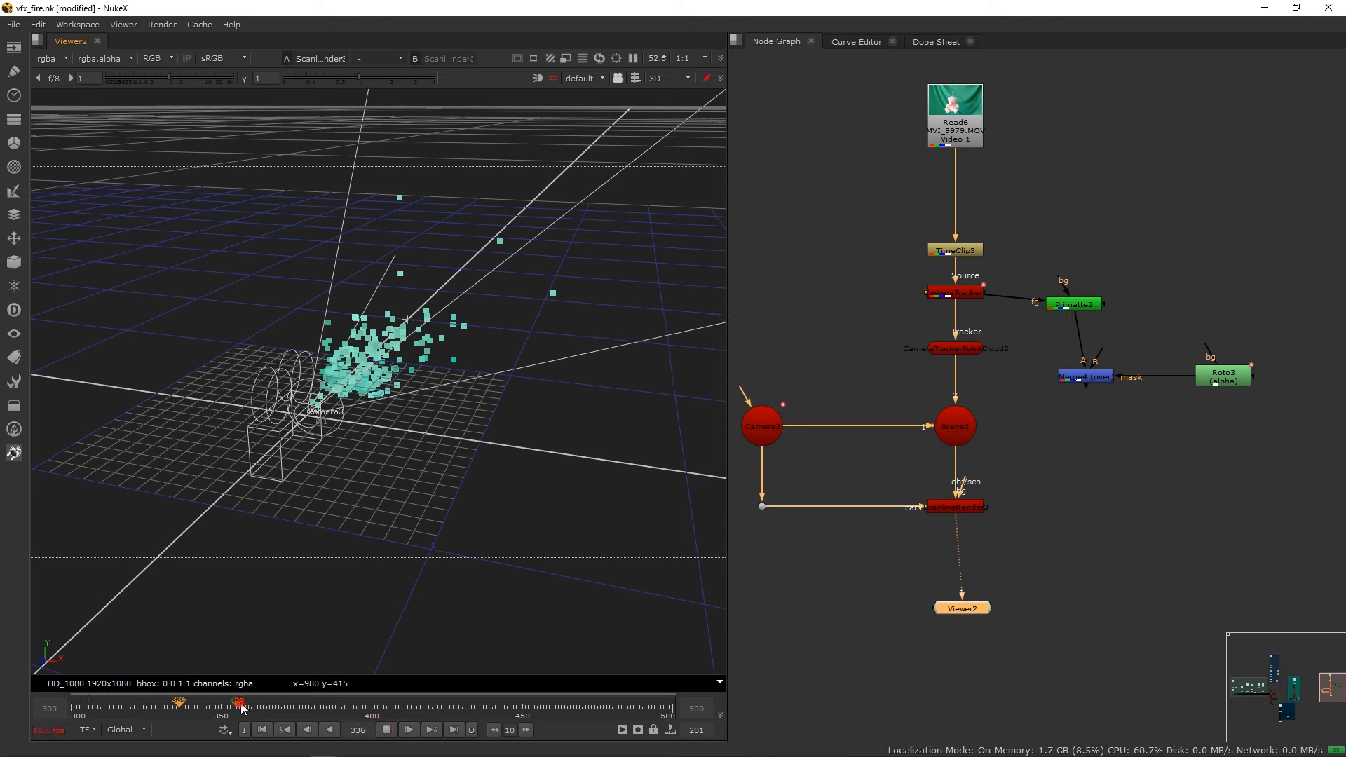
pyautogui.moveTo(240, 704); pyautogui.dragTo(628, 702)
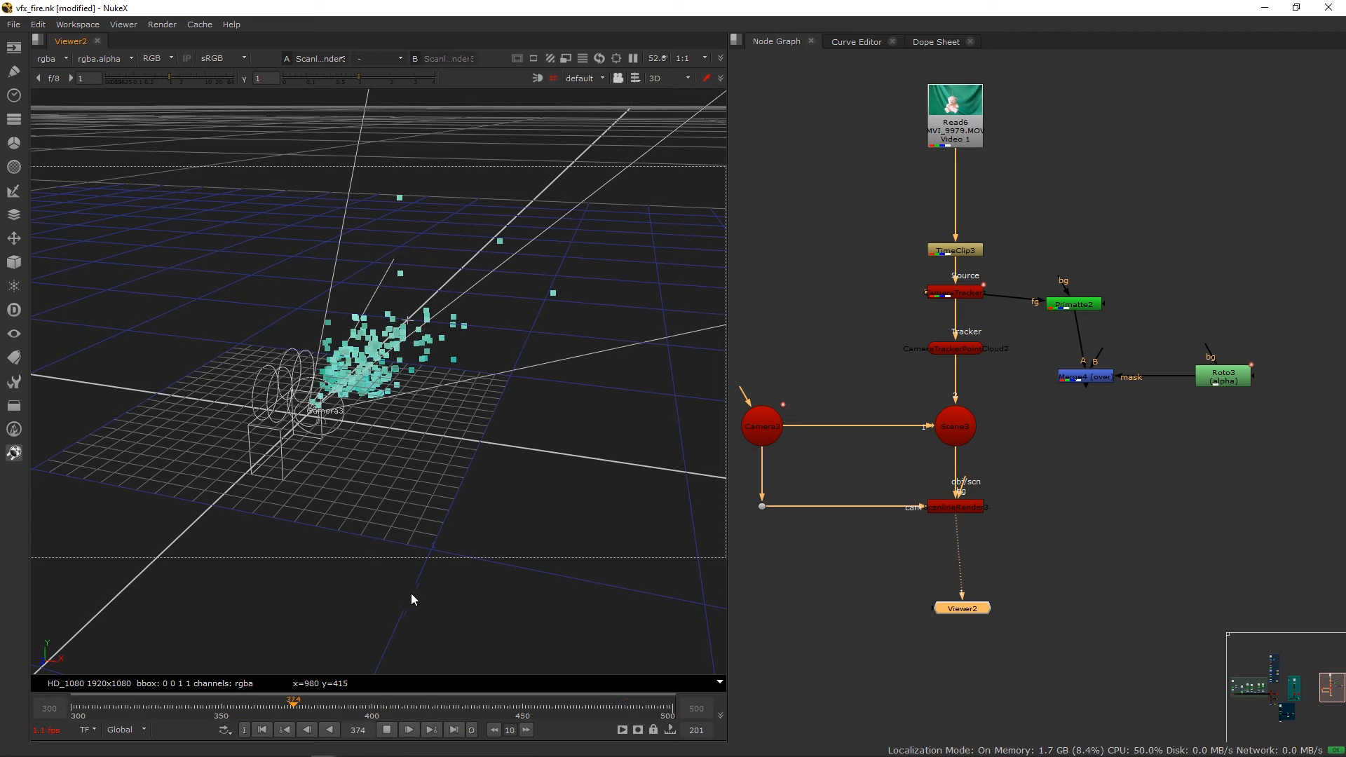
pyautogui.click(386, 730)
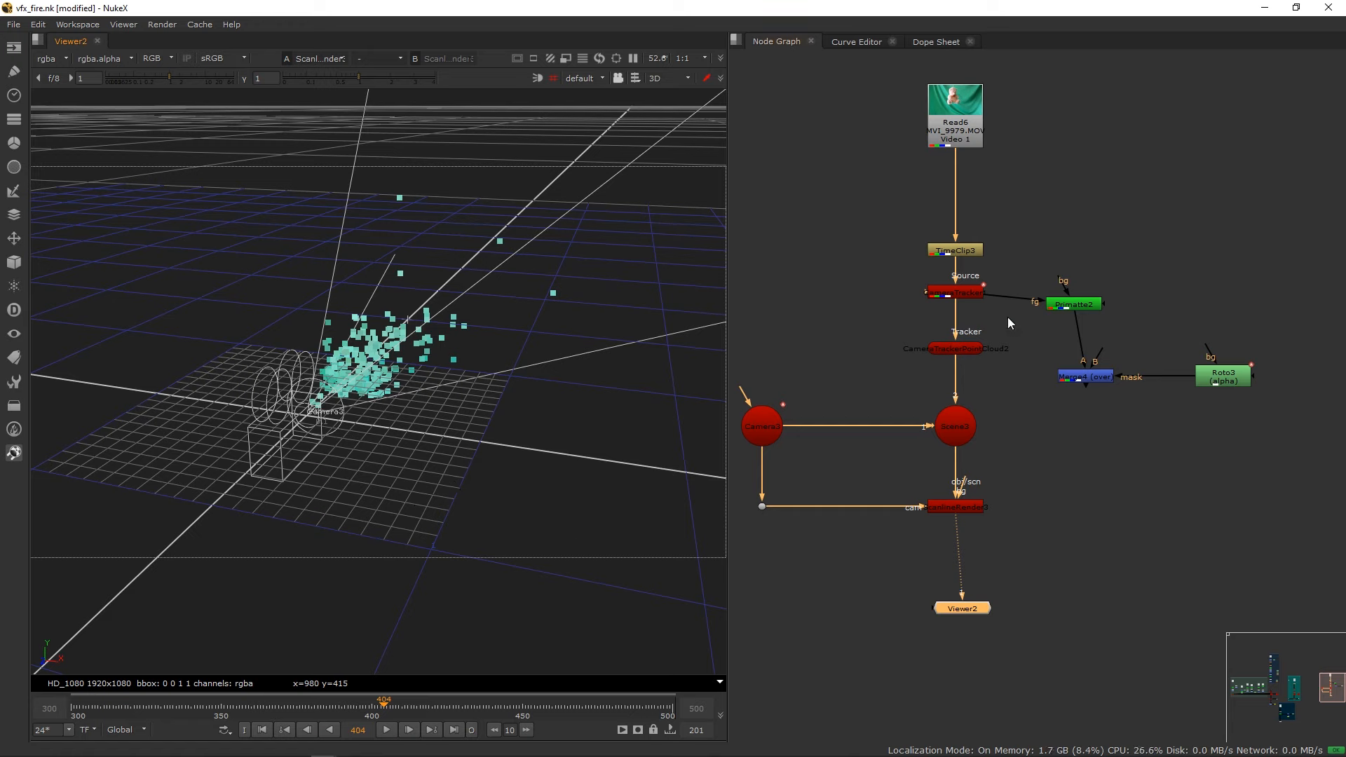
# Level Primatte2 with the camera tracker, and link the ScanlineRender's bg input to Read6, switching the viewer to 2D.
pyautogui.moveTo(1070, 304)
pyautogui.mouseDown()
pyautogui.moveTo(1006, 293)
pyautogui.moveTo(1081, 293)
pyautogui.mouseUp()
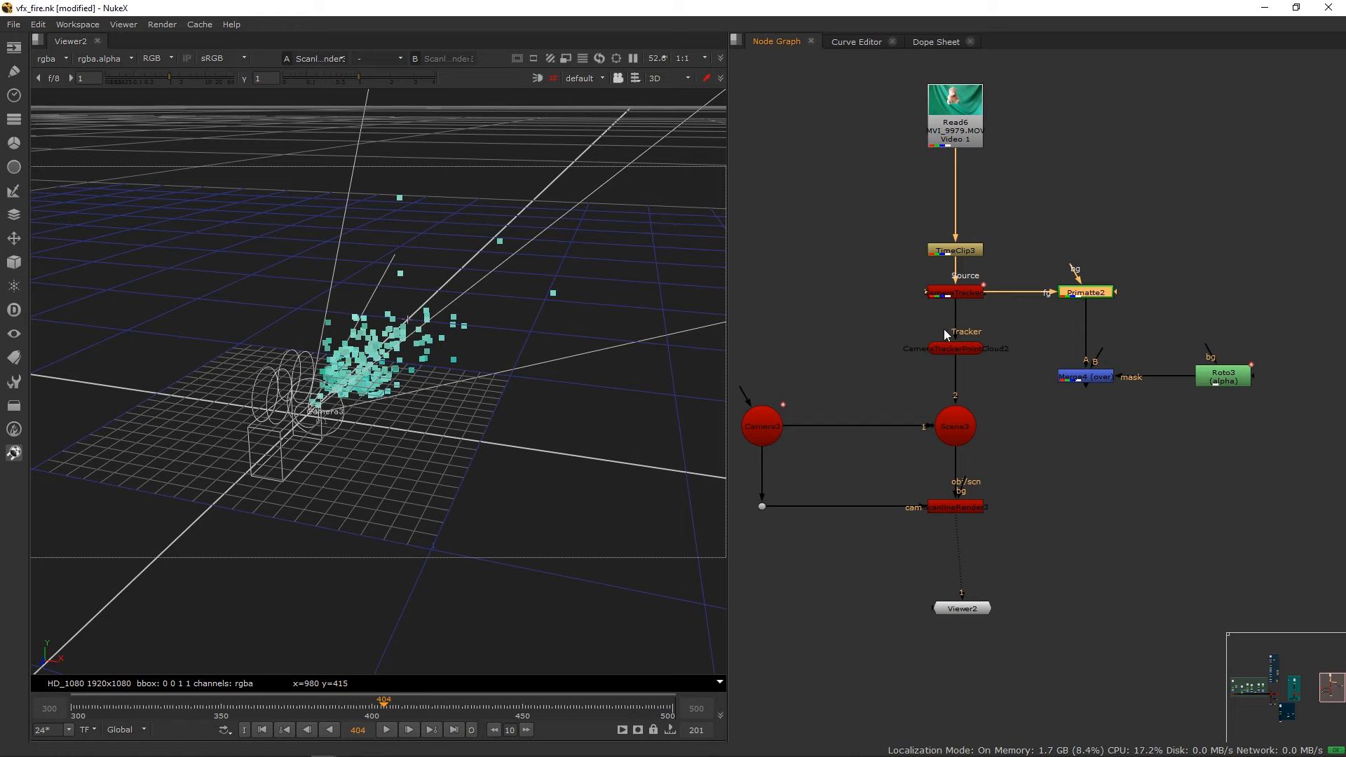
pyautogui.moveTo(966, 490); pyautogui.dragTo(958, 116)
pyautogui.press('Tab')
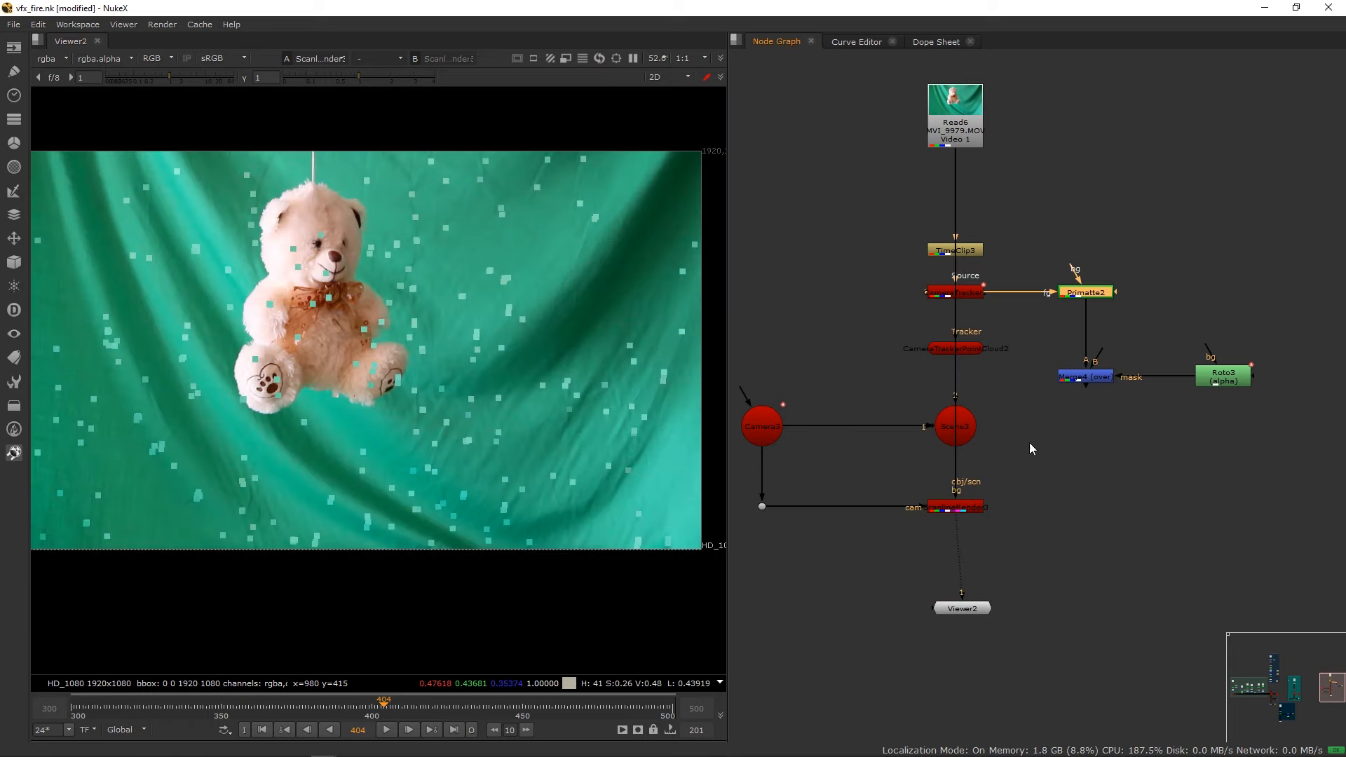
# Route the bg connection from Read6 to the ScanlineRender around the outside of Camera3 using two dots.
pyautogui.moveTo(1007, 401); pyautogui.dragTo(1053, 388, button='middle')
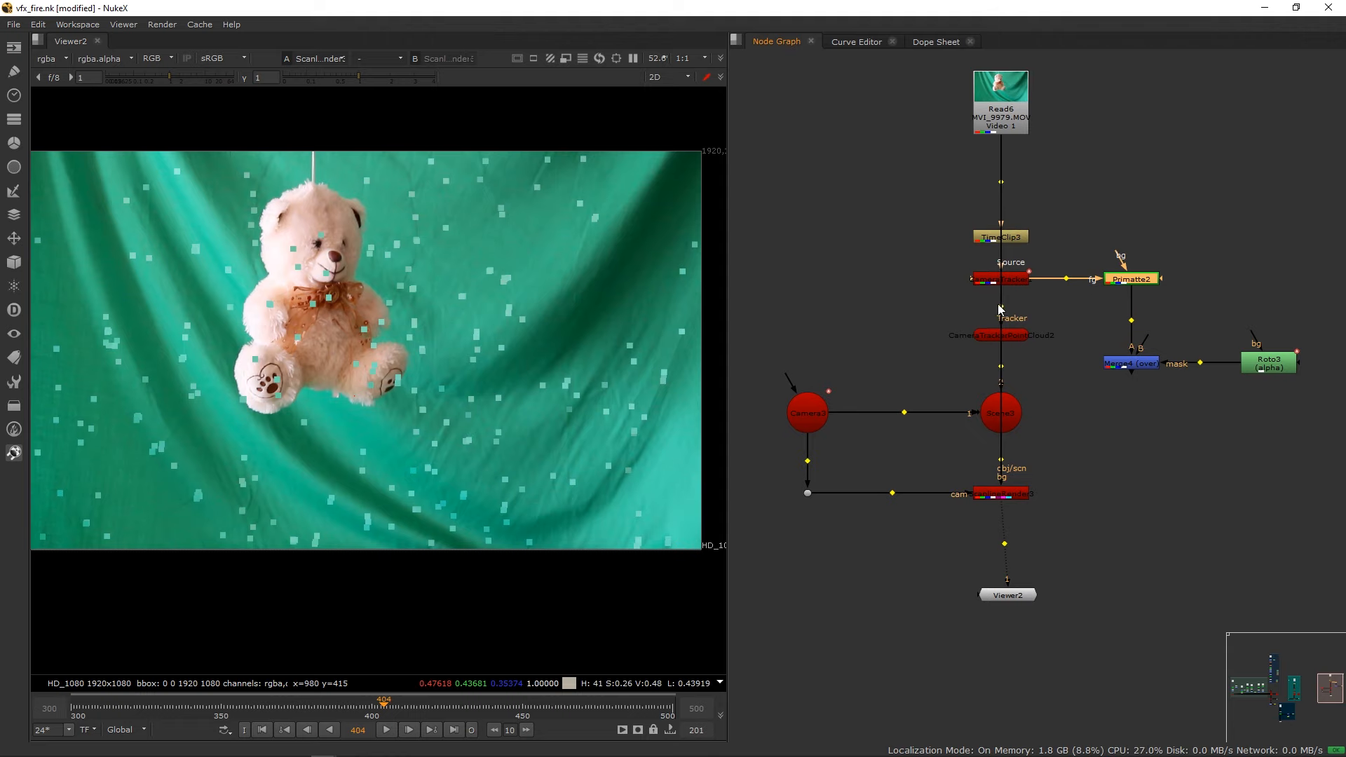
pyautogui.keyDown('ctrl'); pyautogui.moveTo(1002, 309); pyautogui.dragTo(731, 103); pyautogui.keyUp('ctrl')
pyautogui.moveTo(923, 317); pyautogui.dragTo(1103, 310, button='middle')
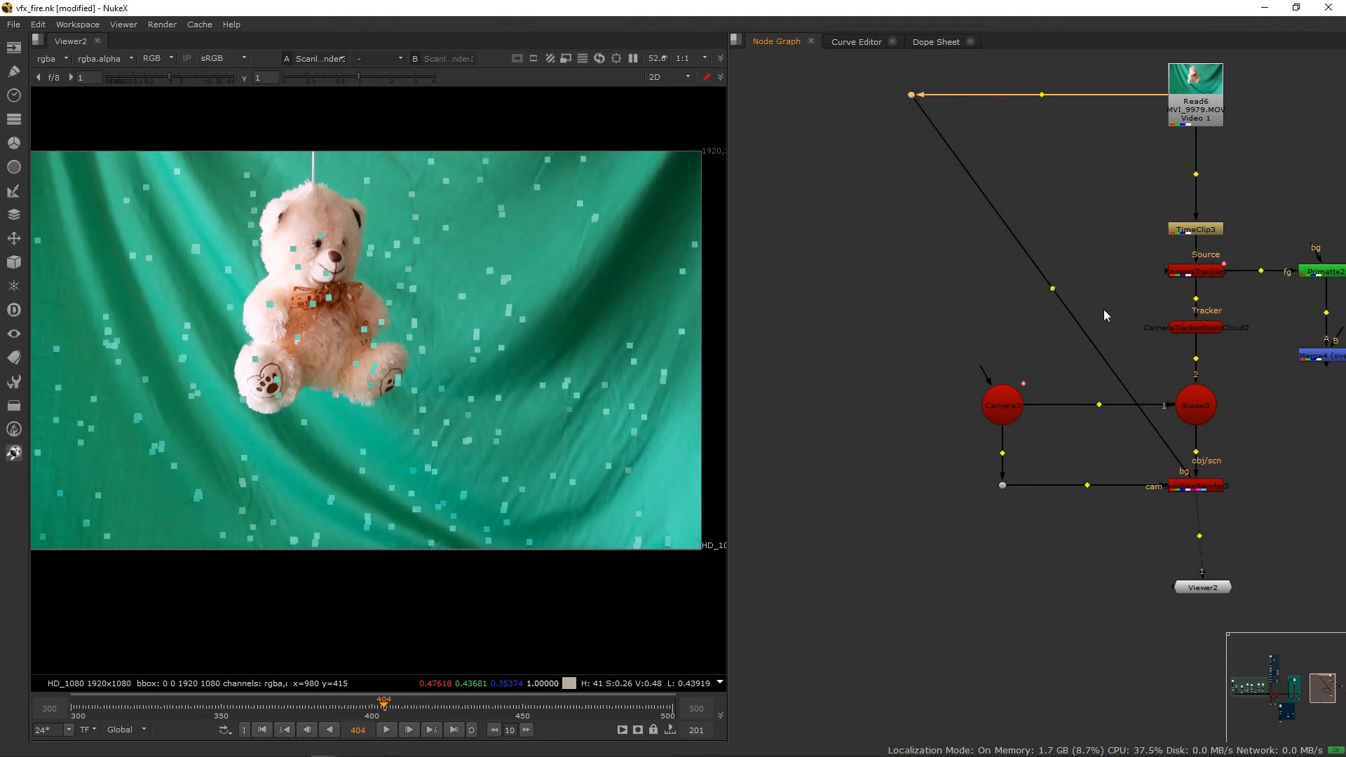
pyautogui.keyDown('ctrl'); pyautogui.moveTo(1054, 289); pyautogui.dragTo(934, 488); pyautogui.keyUp('ctrl')
pyautogui.moveTo(925, 451); pyautogui.dragTo(746, 476, button='middle')
pyautogui.click(1007, 116)
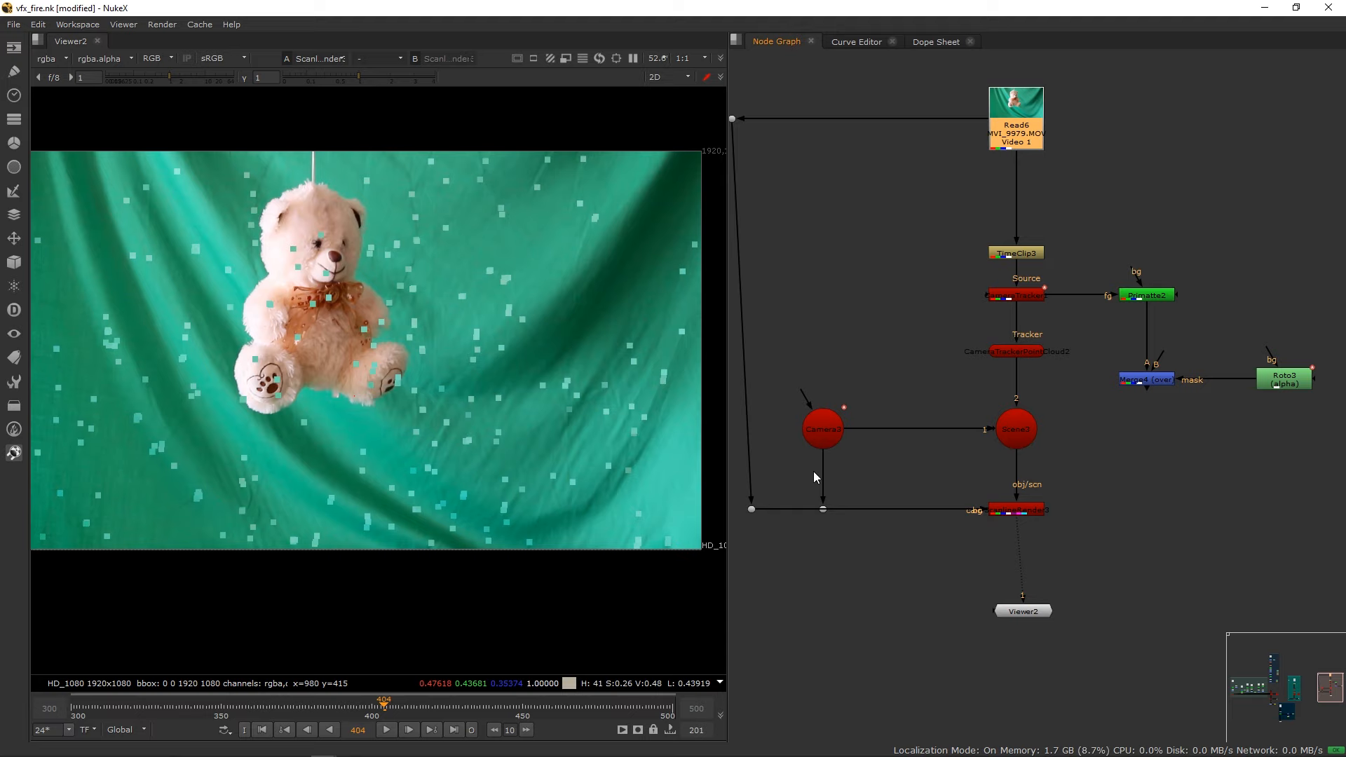
# View the keyed teddy bear from Merge4 in Viewer2 and go to frame 507.
pyautogui.moveTo(940, 302); pyautogui.dragTo(884, 334, button='middle')
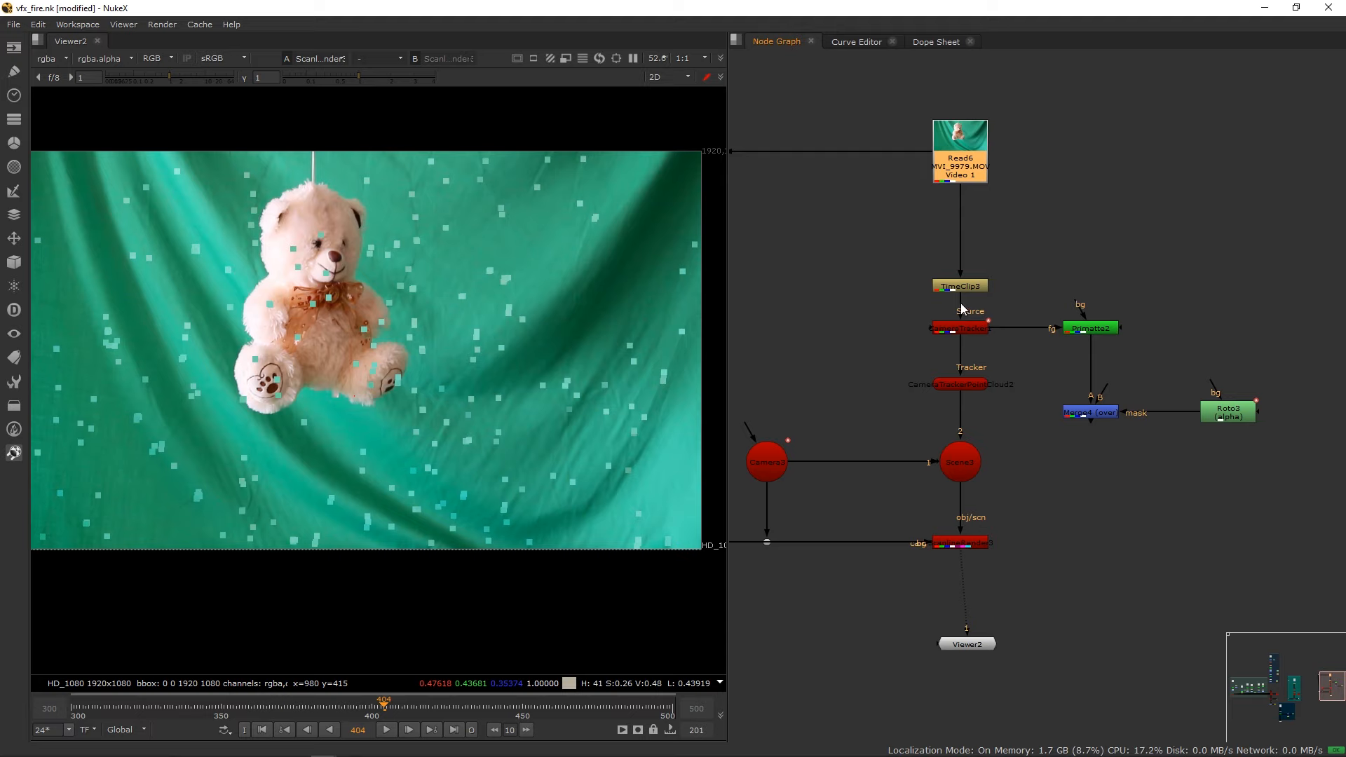
pyautogui.moveTo(1098, 340)
pyautogui.mouseDown(button='middle')
pyautogui.moveTo(1072, 348)
pyautogui.moveTo(1085, 353)
pyautogui.mouseUp(button='middle')
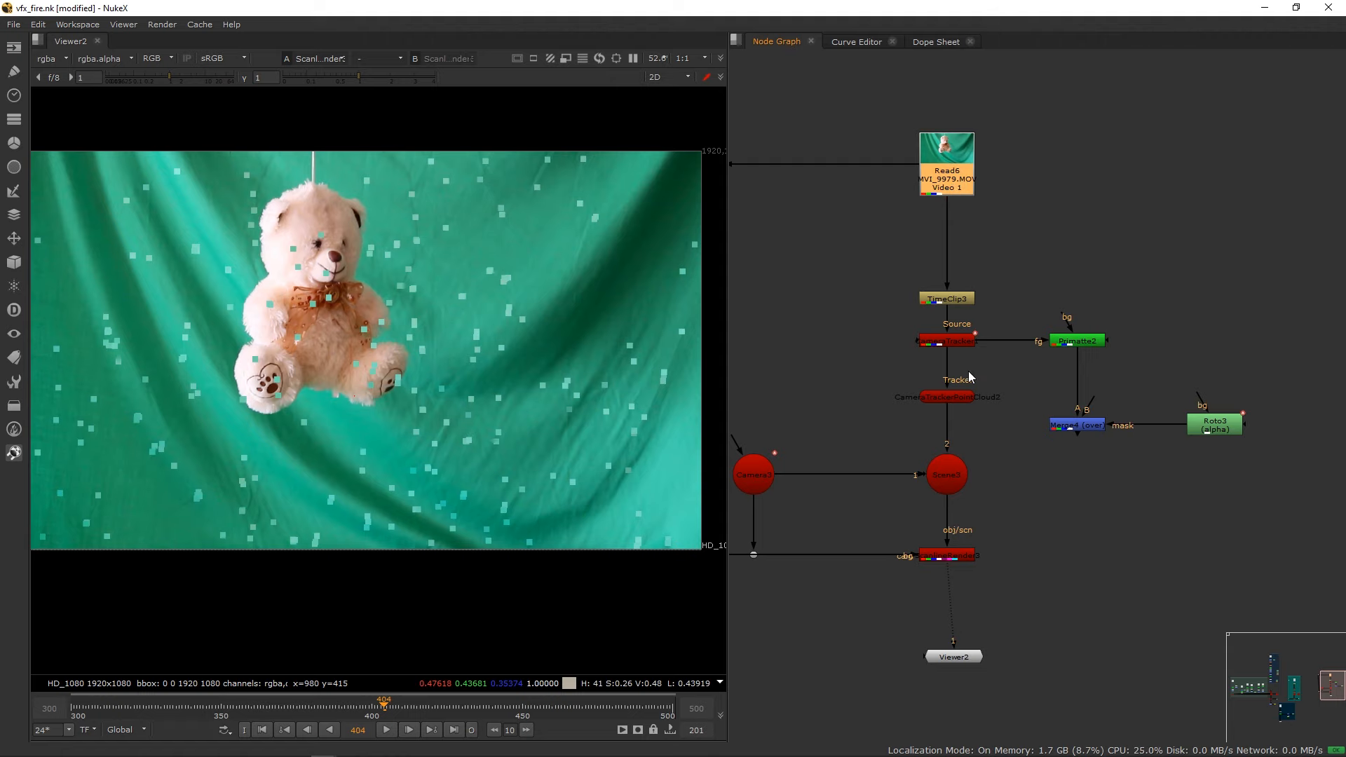
pyautogui.click(1073, 425)
pyautogui.press('1')
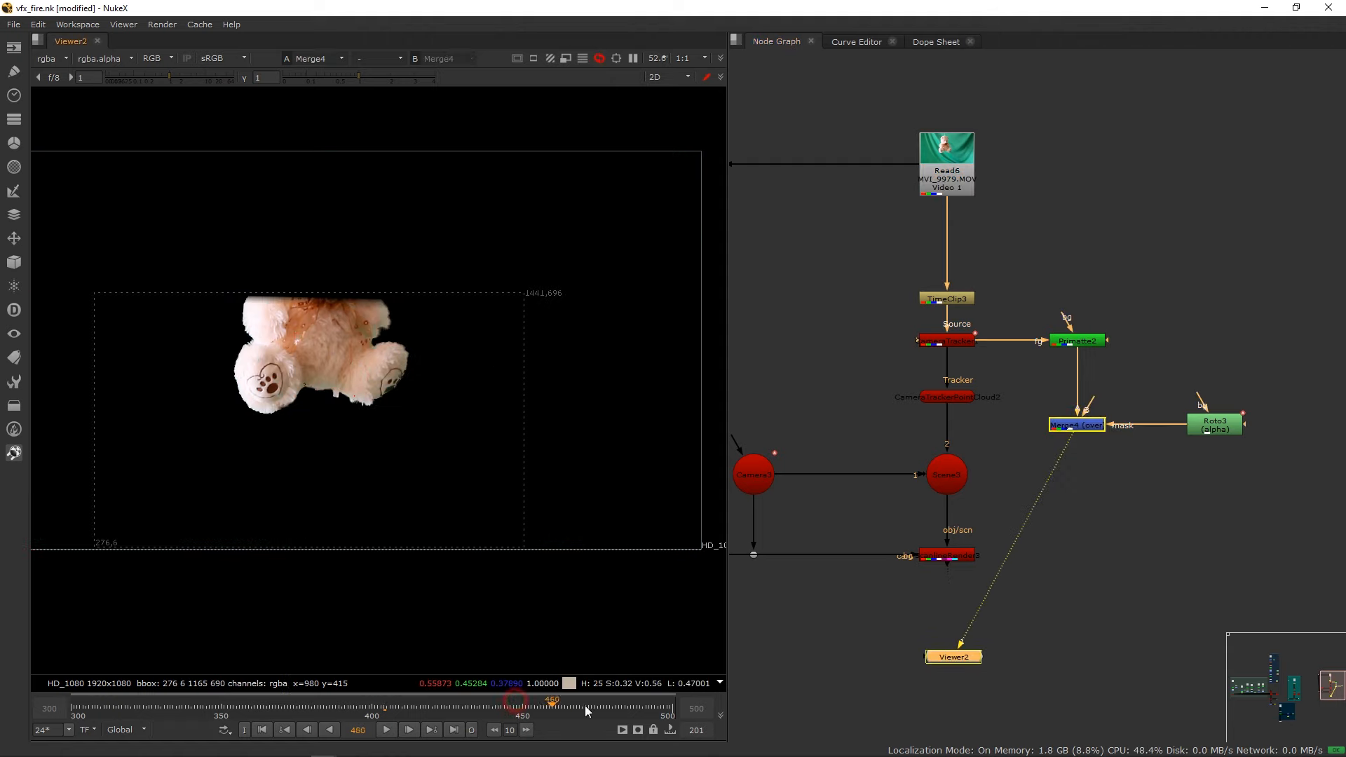
pyautogui.click(693, 713)
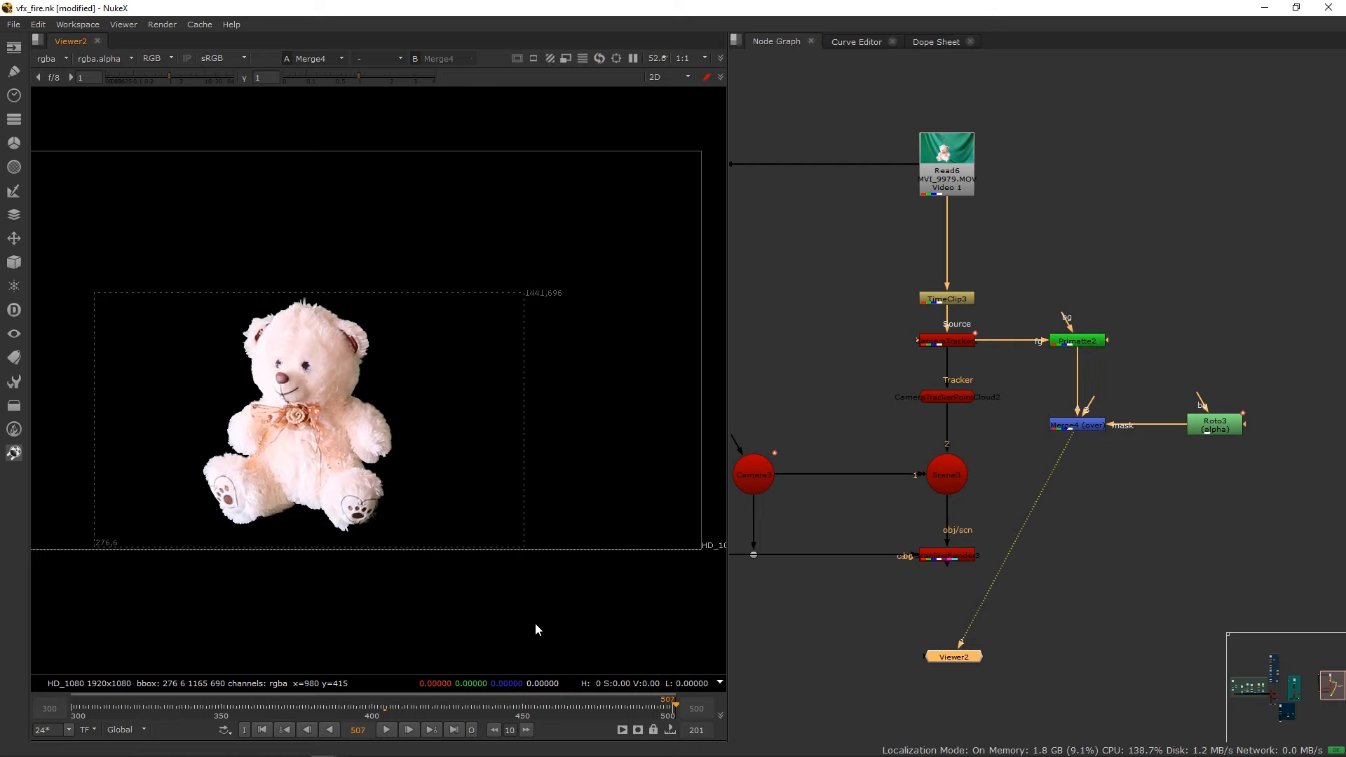
pyautogui.moveTo(412, 430); pyautogui.dragTo(430, 387, button='middle')
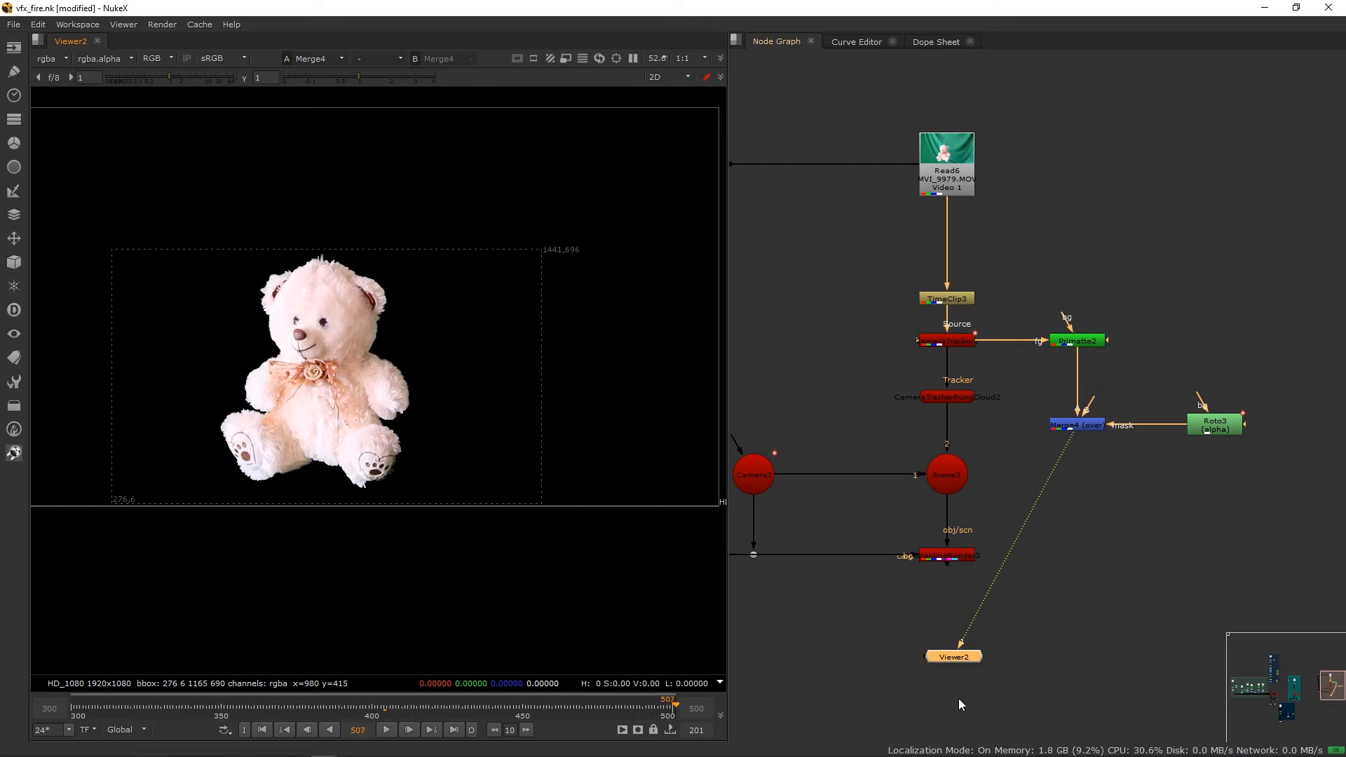
# Move Viewer2 so that it sits well below Merge4.
pyautogui.moveTo(962, 657); pyautogui.dragTo(1109, 647)
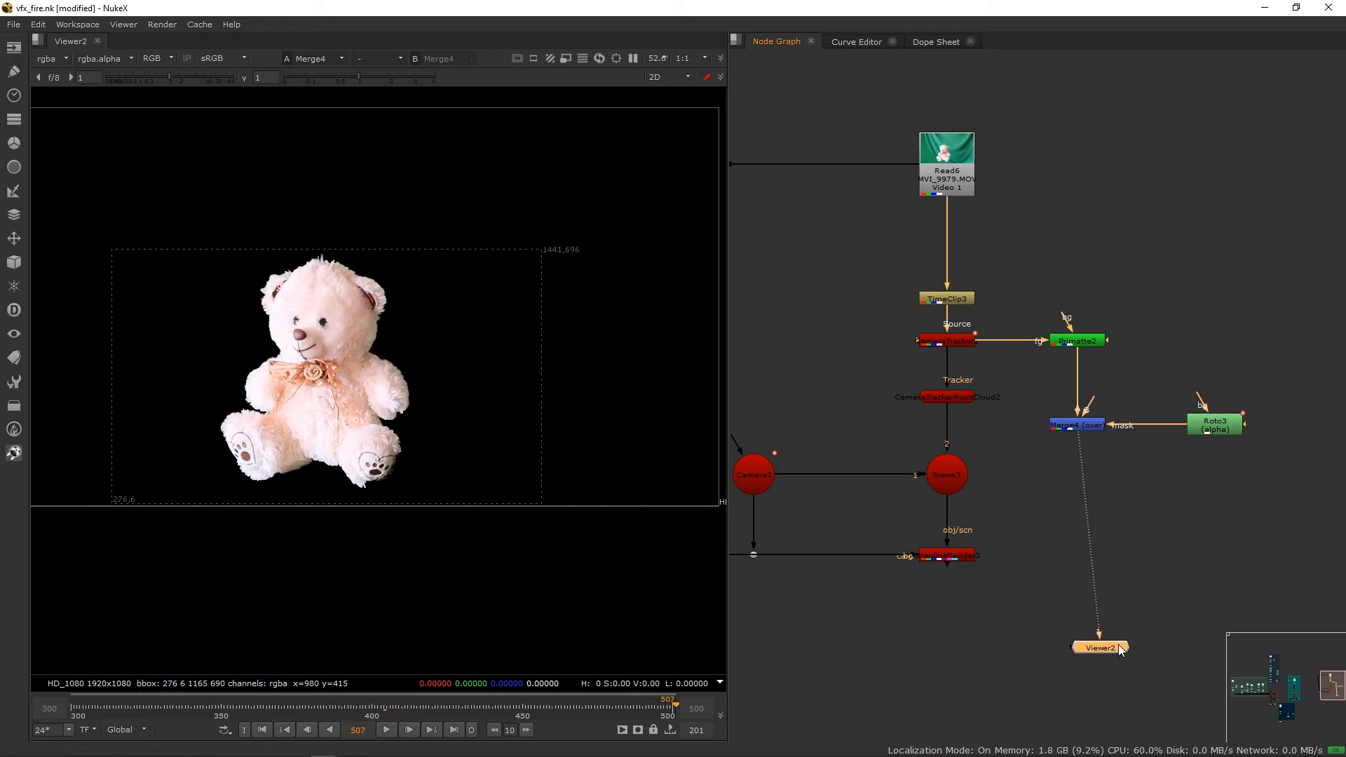
pyautogui.moveTo(297, 431); pyautogui.dragTo(231, 470, button='middle')
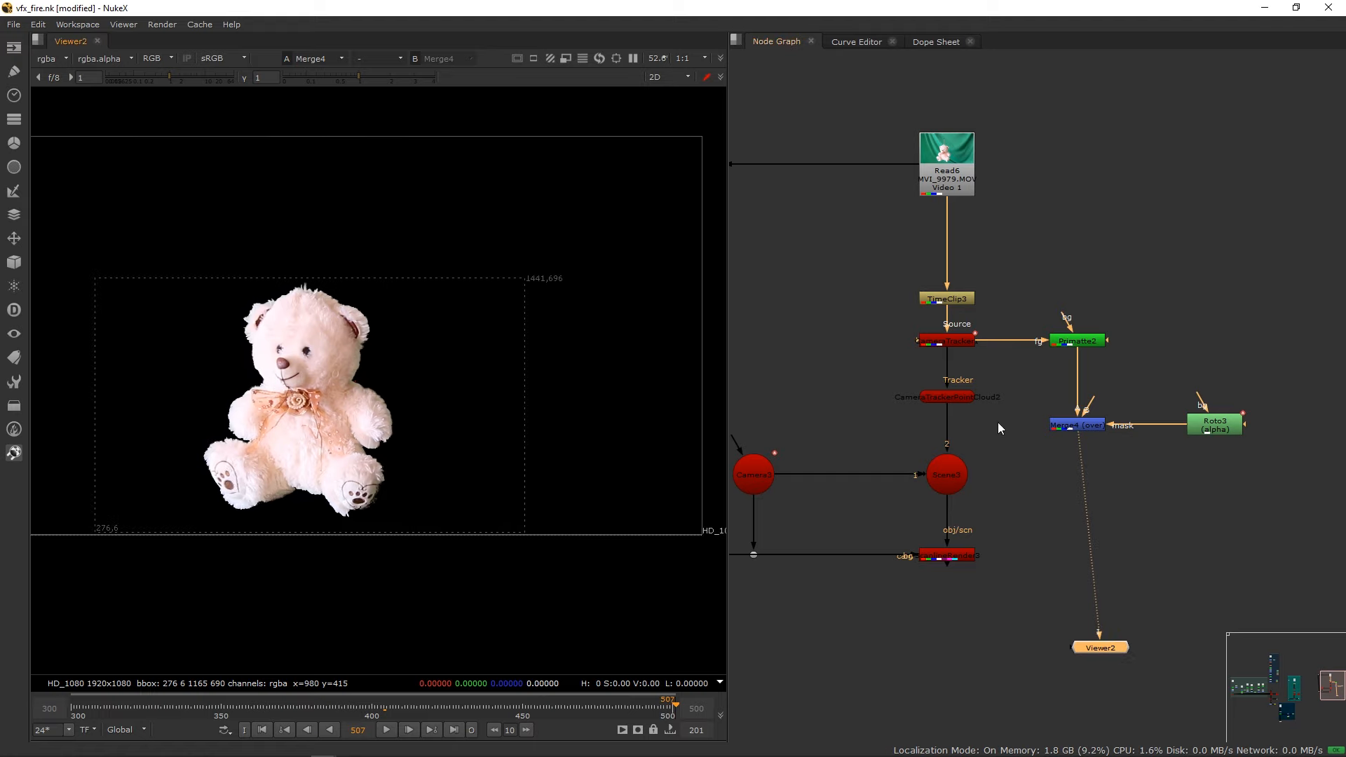
pyautogui.moveTo(1103, 649); pyautogui.dragTo(1096, 652)
pyautogui.click(1152, 610)
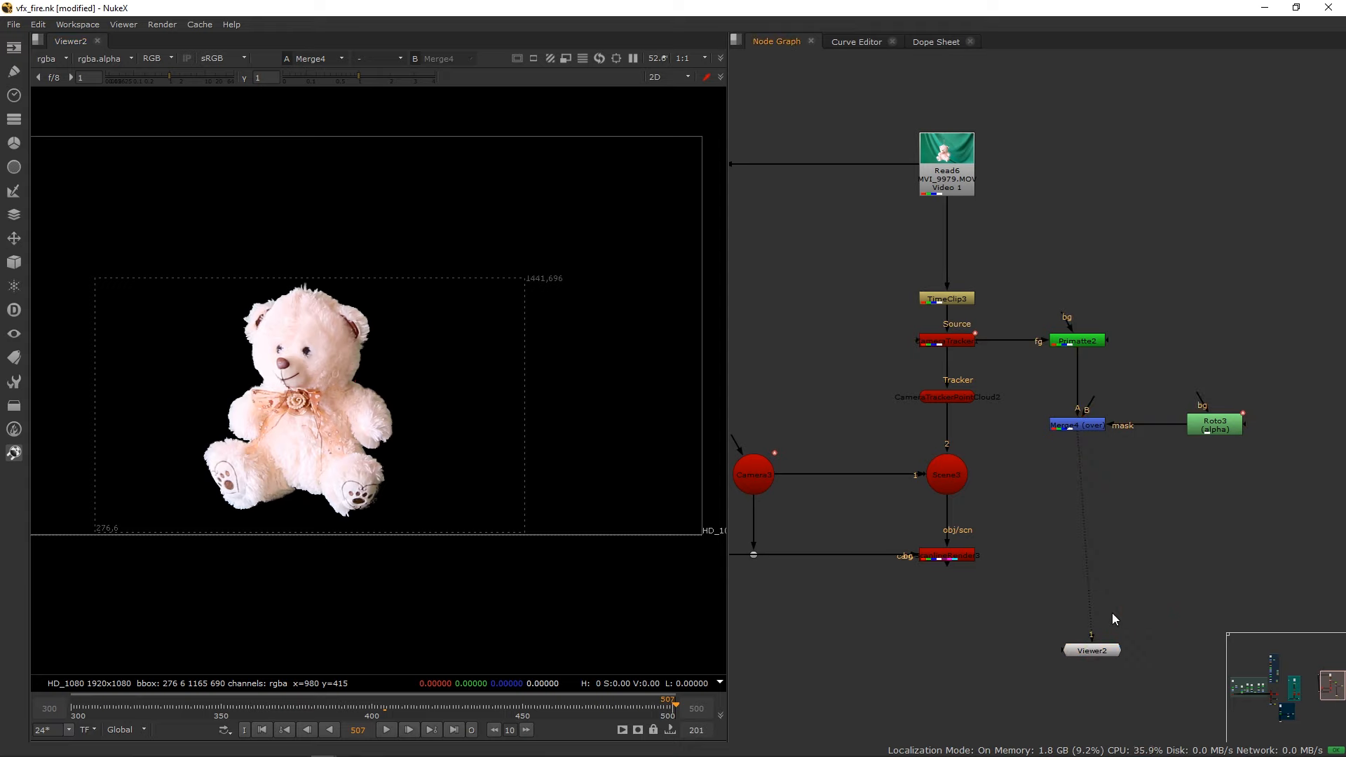
# Add a Write node, connect its input to Merge4, and place it diagonally just below Merge4.
pyautogui.press('Tab')
pyautogui.write('wir')
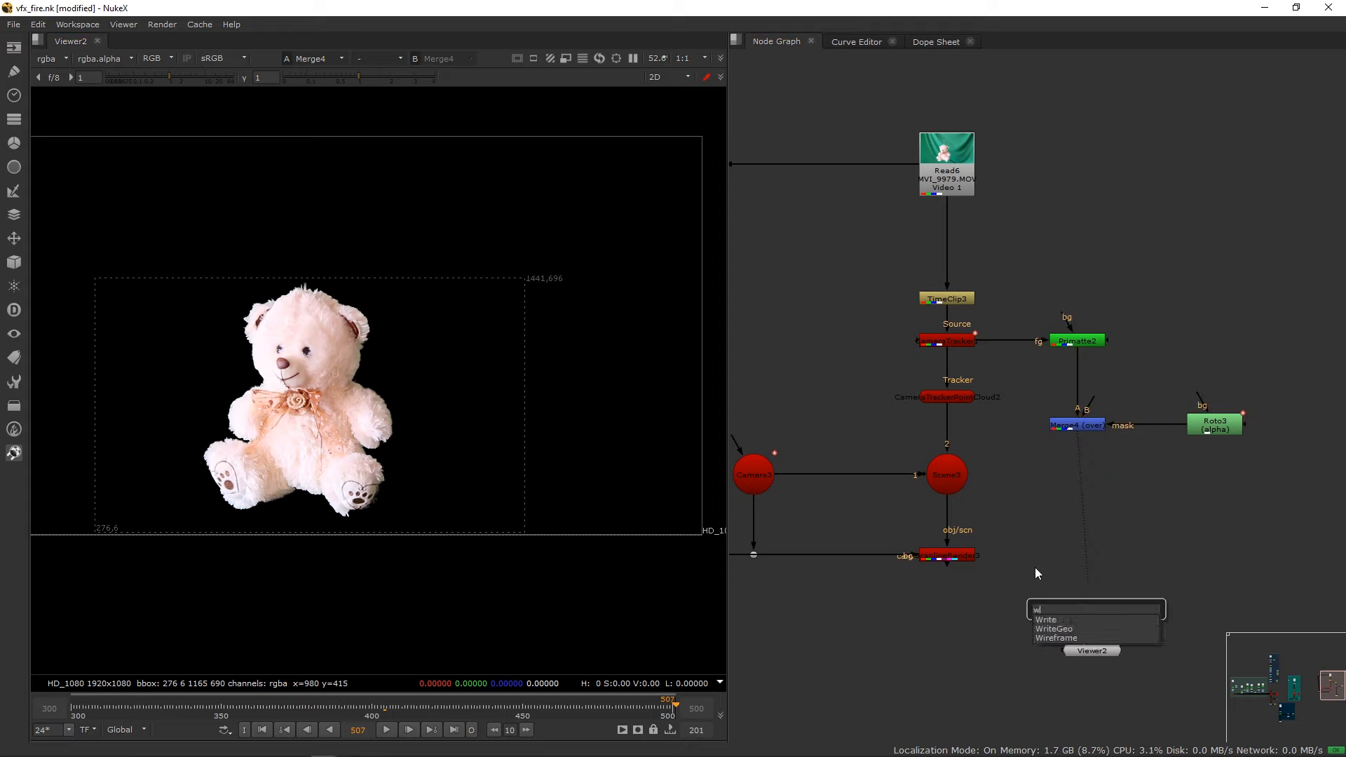
pyautogui.press('BackSpace')
pyautogui.press('BackSpace')
pyautogui.write('rite')
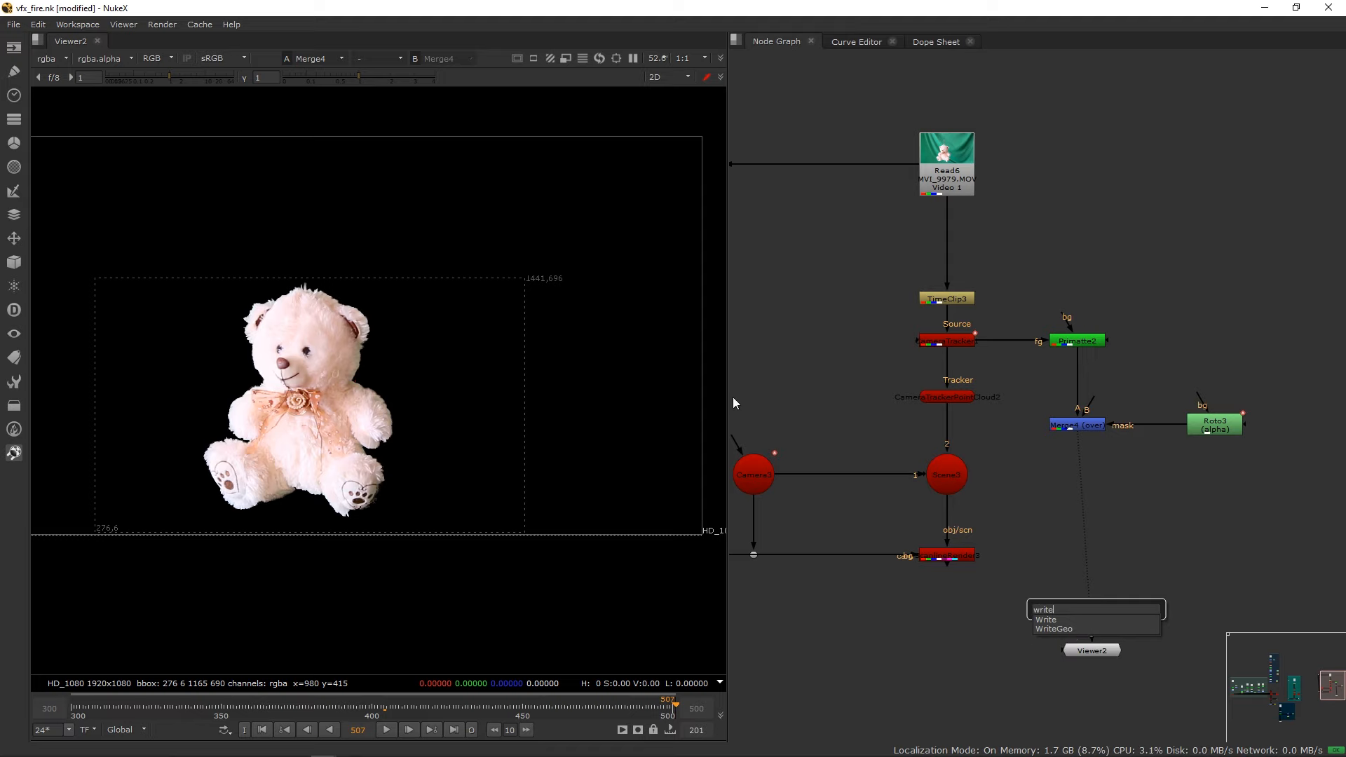
pyautogui.click(1044, 620)
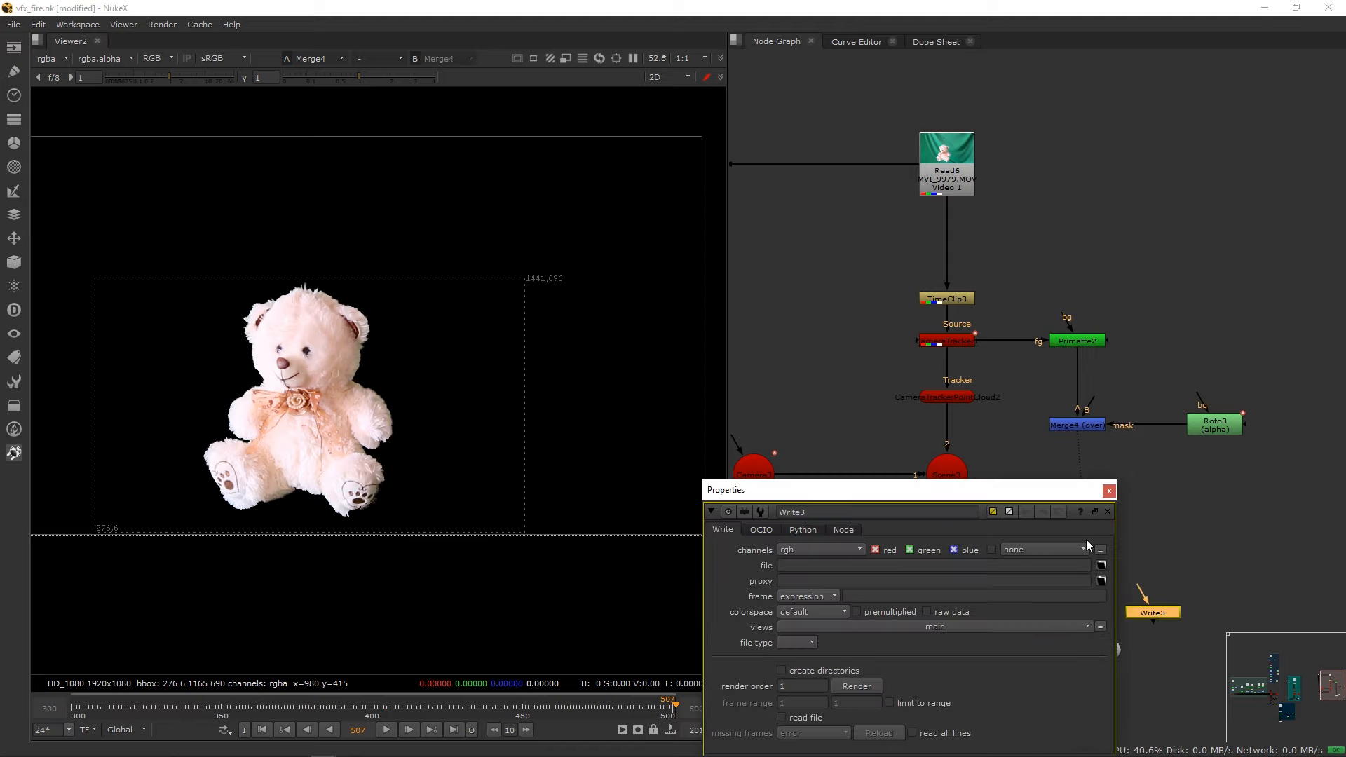
pyautogui.click(1110, 491)
pyautogui.moveTo(1153, 601); pyautogui.dragTo(1085, 421)
pyautogui.moveTo(1167, 619); pyautogui.dragTo(1158, 498)
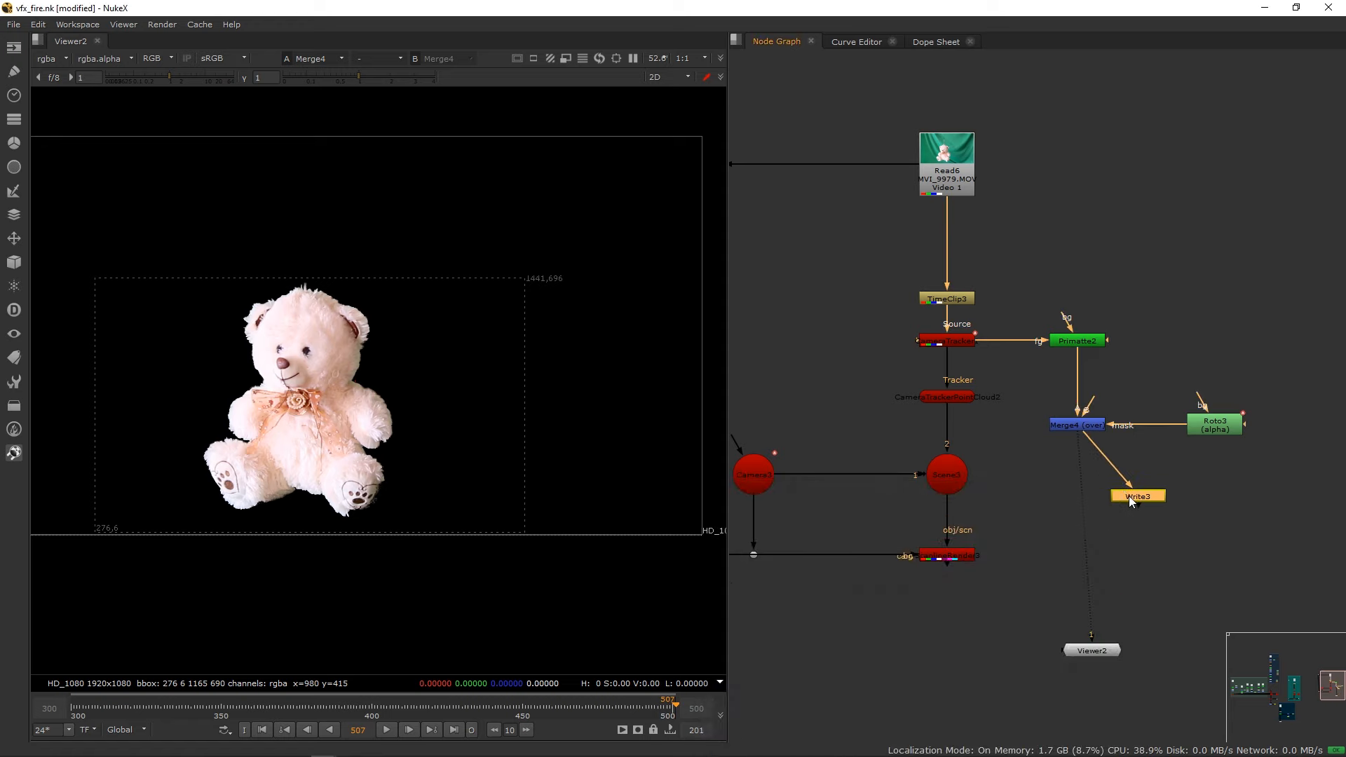
# Straighten Viewer2 beneath Merge4 and disable the CameraTracker node below TimeClip3.
pyautogui.moveTo(1082, 652); pyautogui.dragTo(1074, 649)
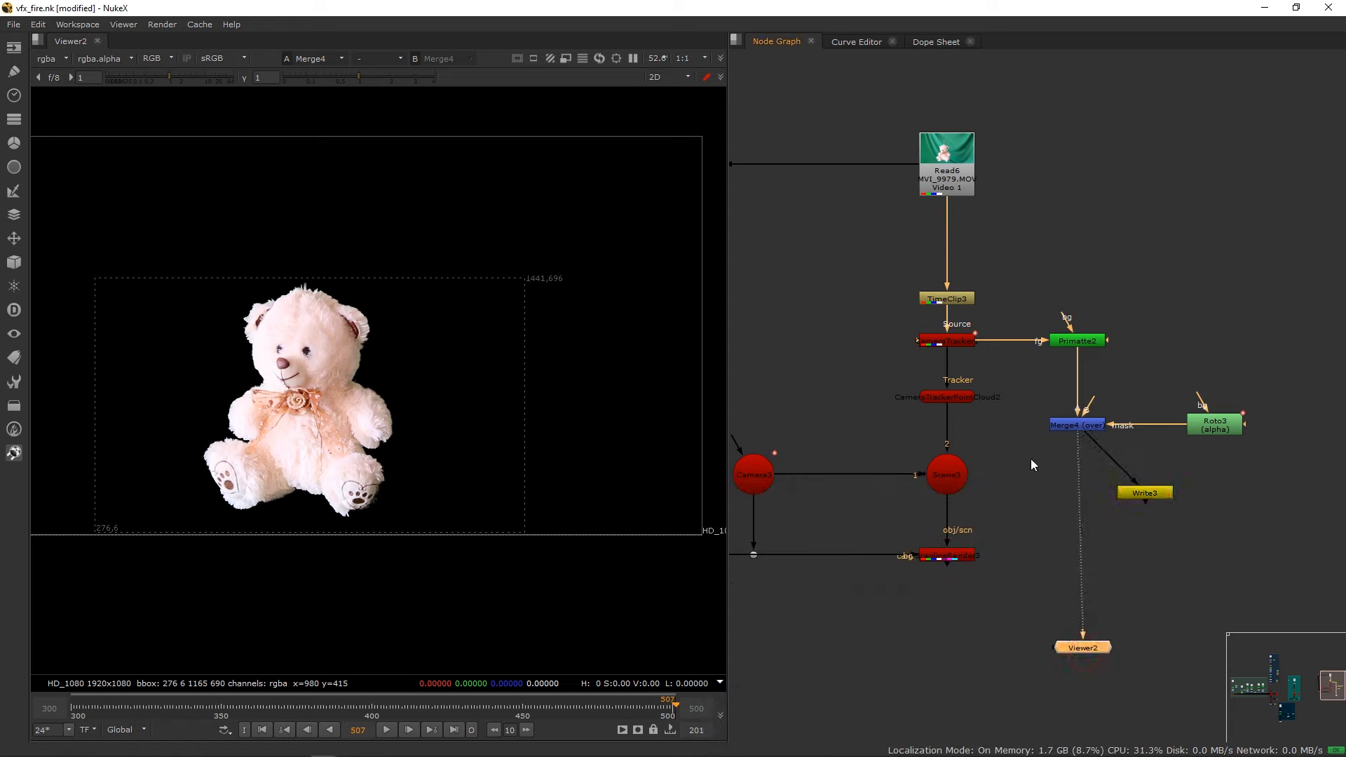
pyautogui.click(941, 339)
pyautogui.press('d')
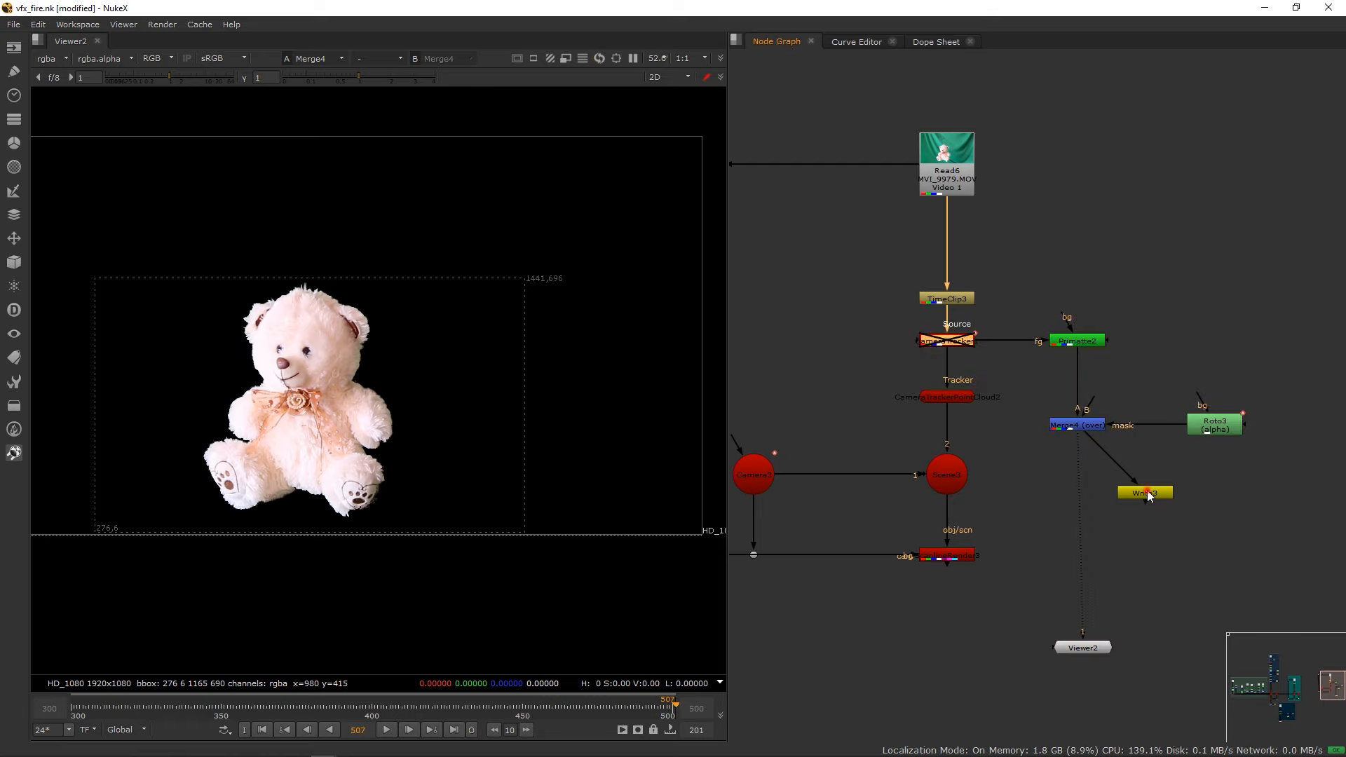
# Set the Write3 output file to D:/Nuke_Pr_files/Screen/screen####.png.
pyautogui.doubleClick(1144, 492)
pyautogui.moveTo(854, 490); pyautogui.dragTo(902, 164)
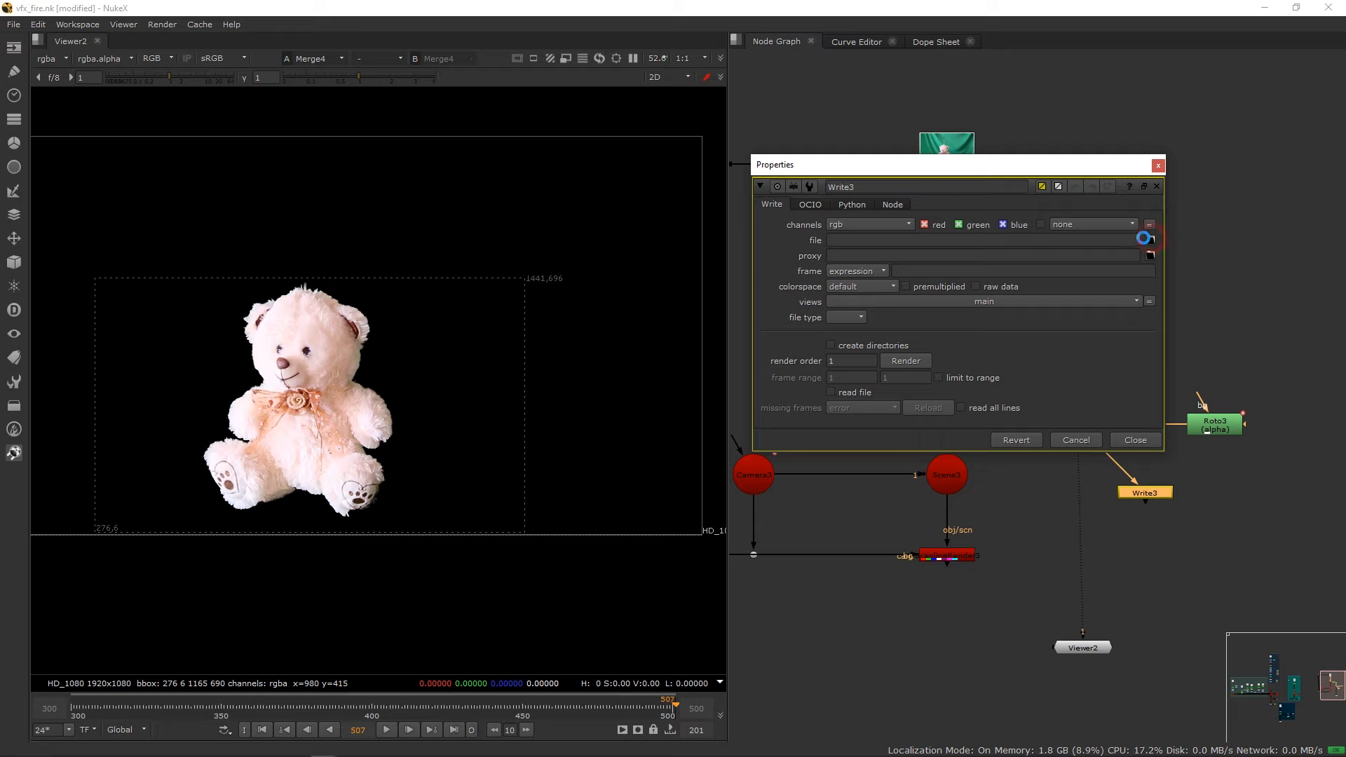
pyautogui.click(1151, 240)
pyautogui.moveTo(492, 211); pyautogui.dragTo(662, 199)
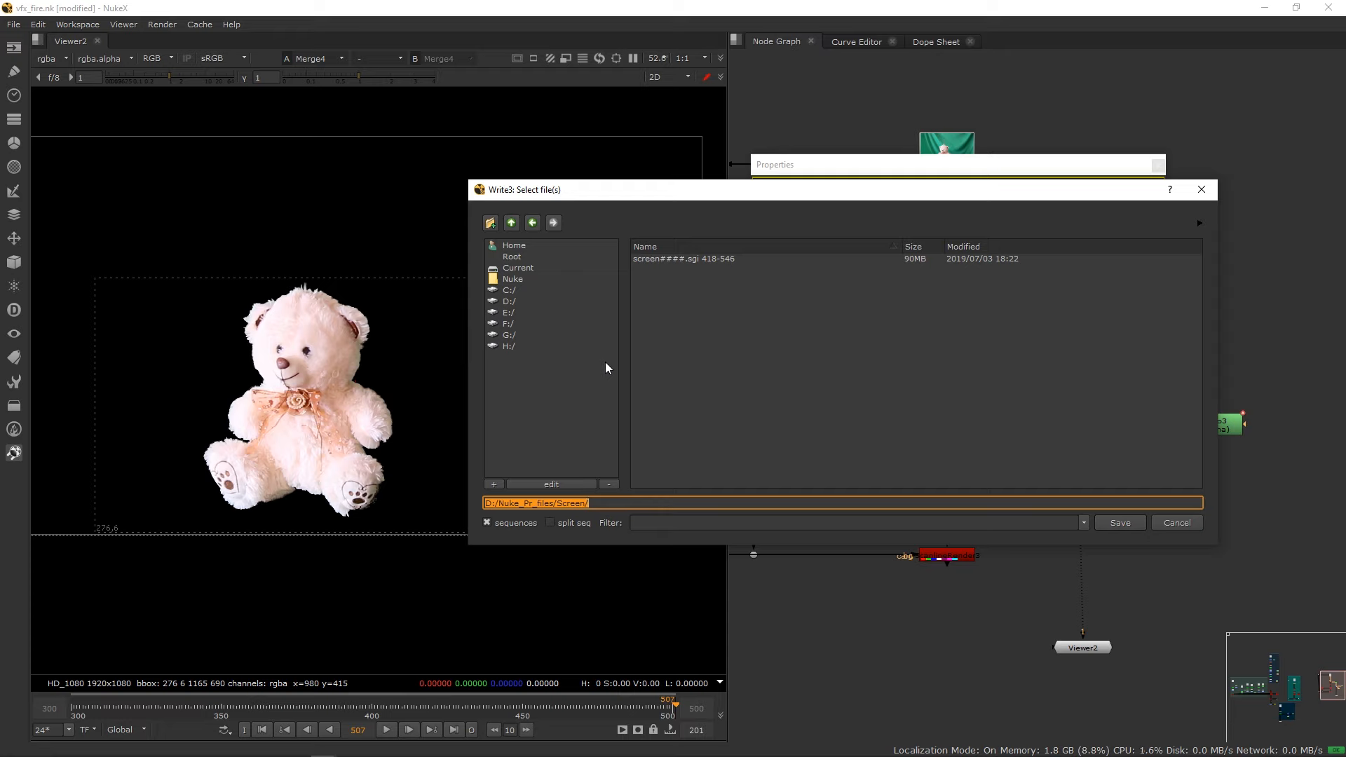
pyautogui.click(599, 502)
pyautogui.write('scree')
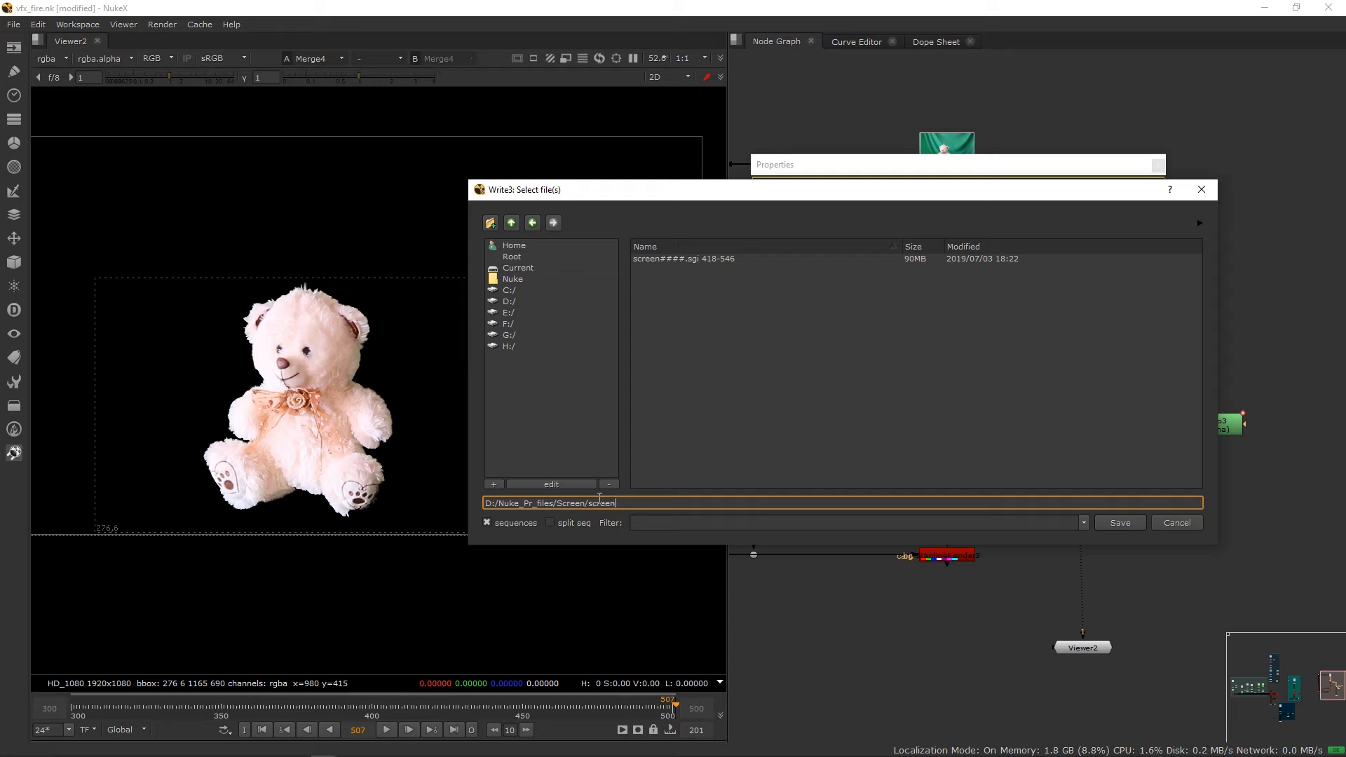
pyautogui.write('n####.png')
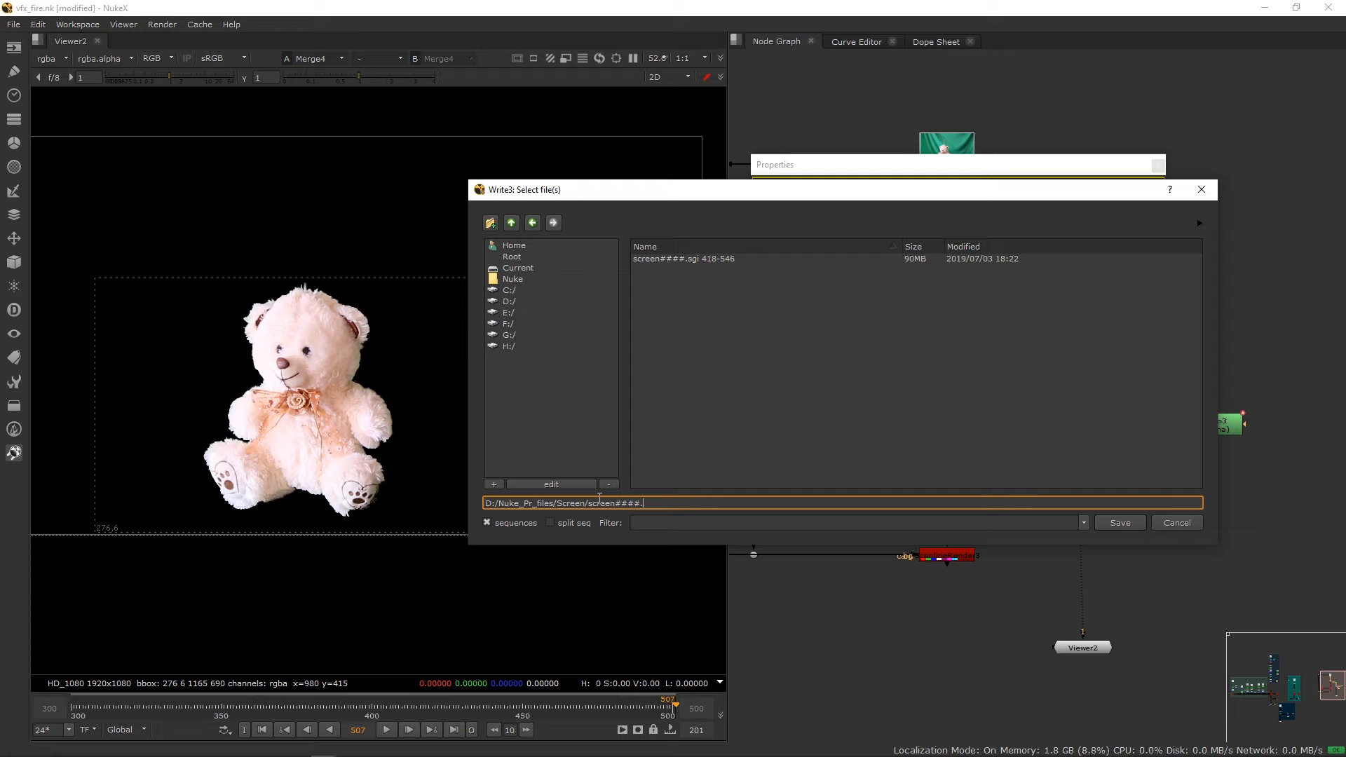
pyautogui.write('pg')
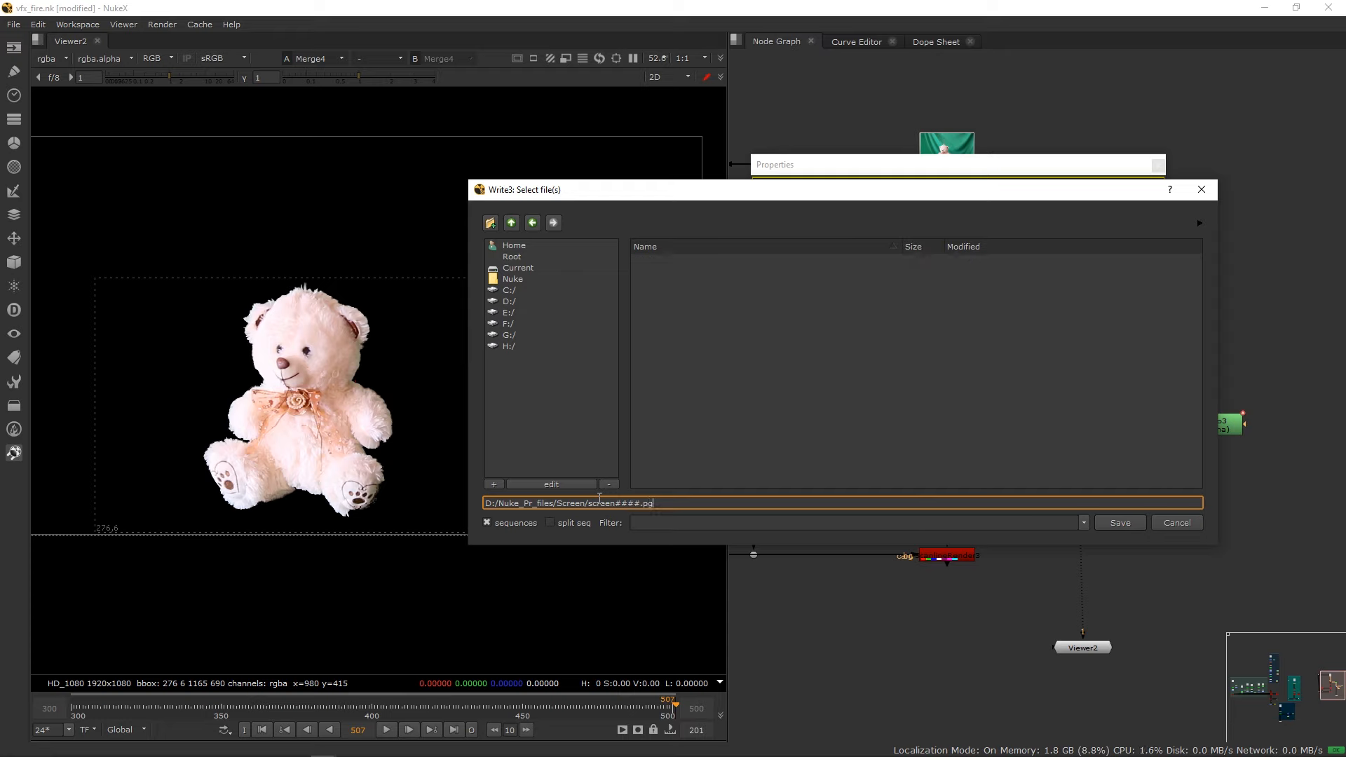
pyautogui.press('BackSpace')
pyautogui.write('ng')
pyautogui.click(1120, 524)
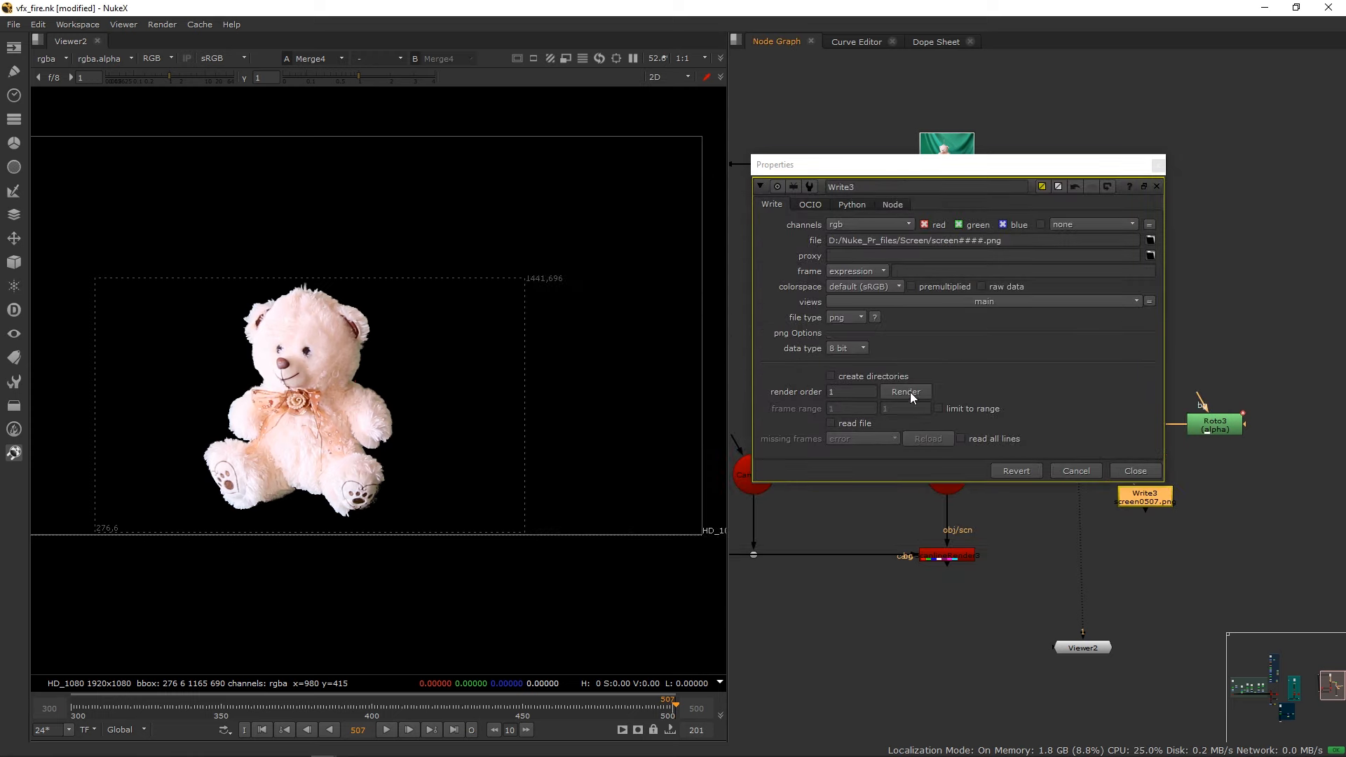
# Change the Write3 file type to sgi and the output file's extension to .sgi.
pyautogui.click(843, 319)
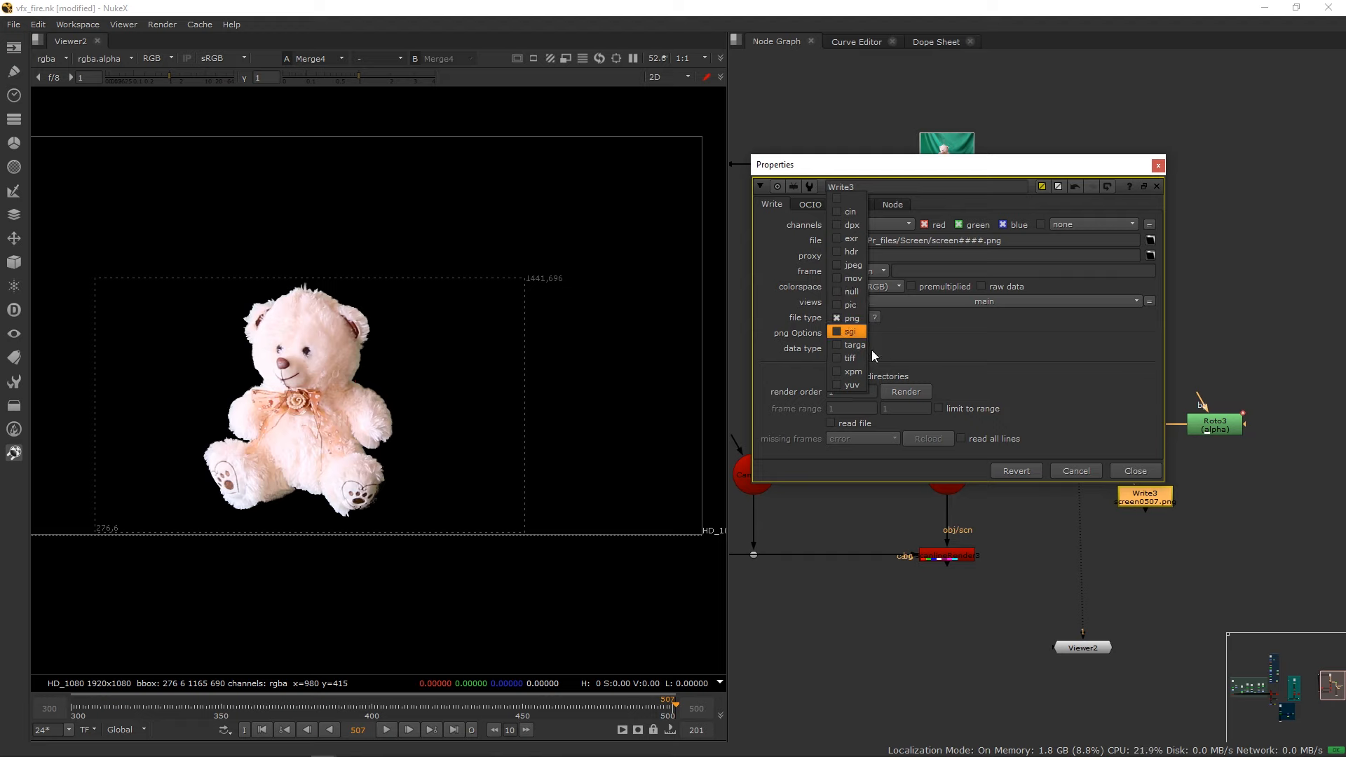
pyautogui.click(850, 331)
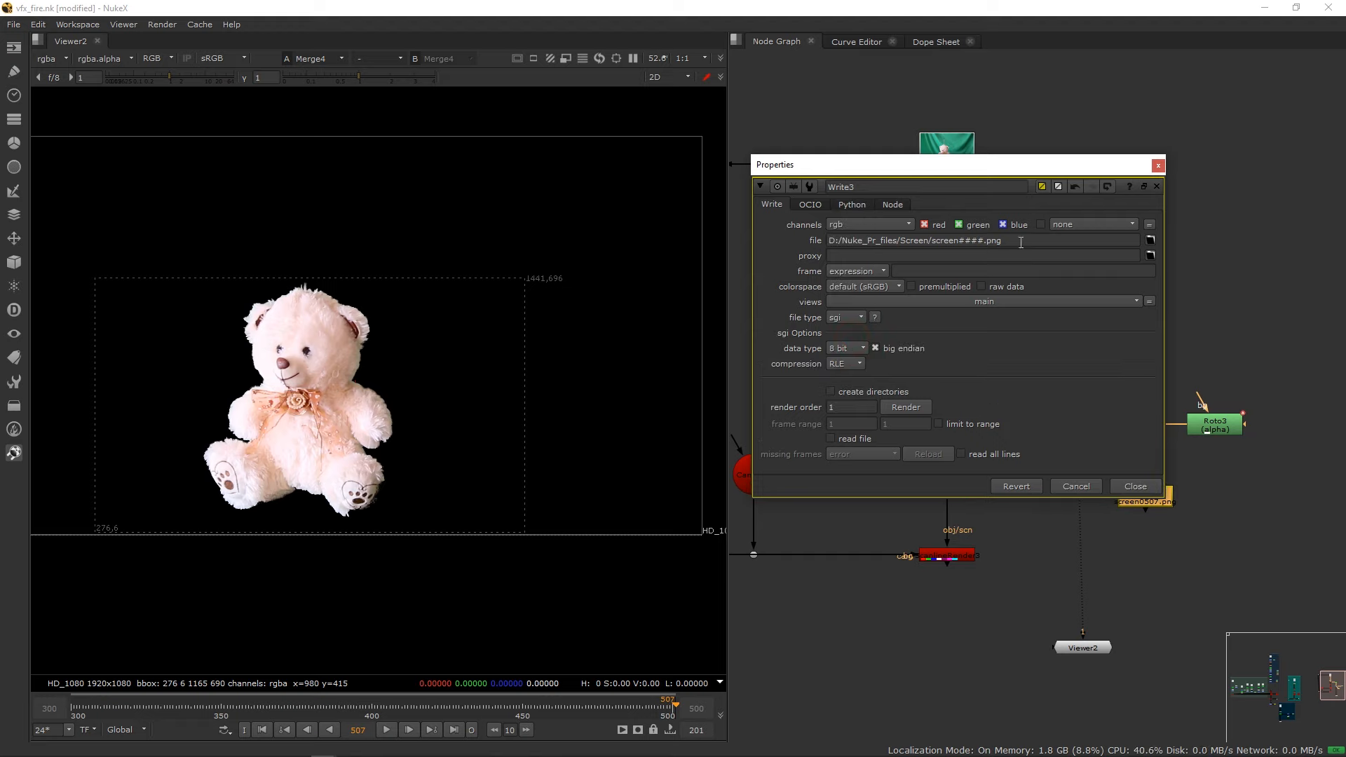
pyautogui.moveTo(1021, 243); pyautogui.dragTo(990, 243)
pyautogui.press('BackSpace')
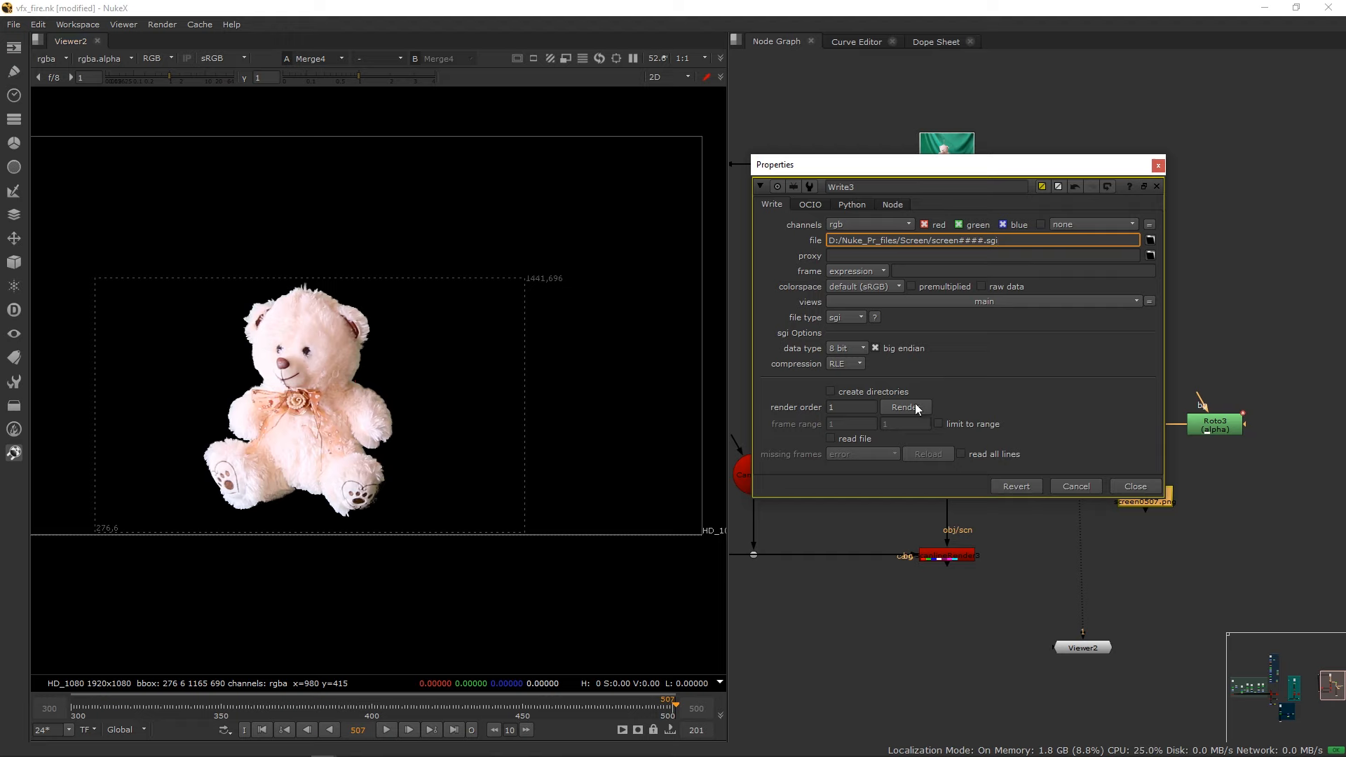
# Start rendering Write3 over the input frame range 300-500, cancel the render, and close the node's properties.
pyautogui.click(905, 408)
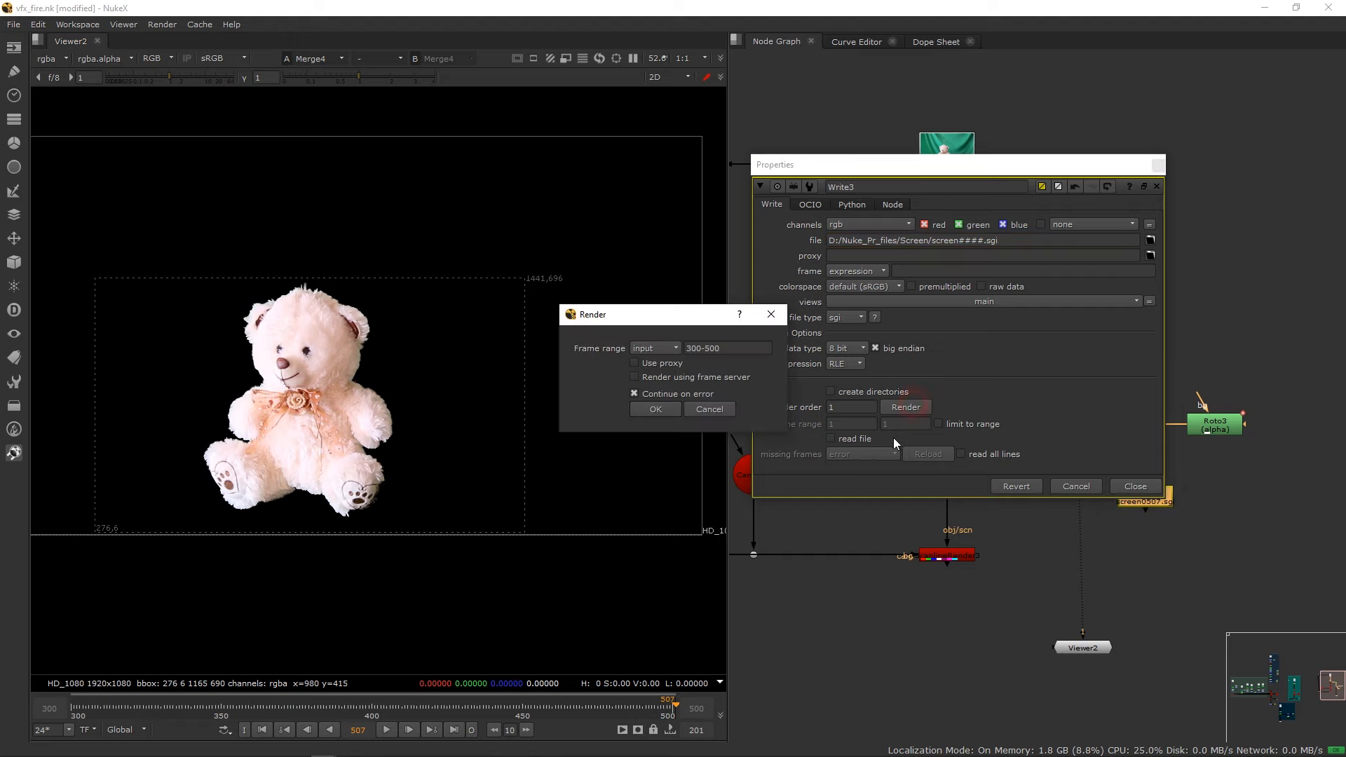
pyautogui.click(670, 348)
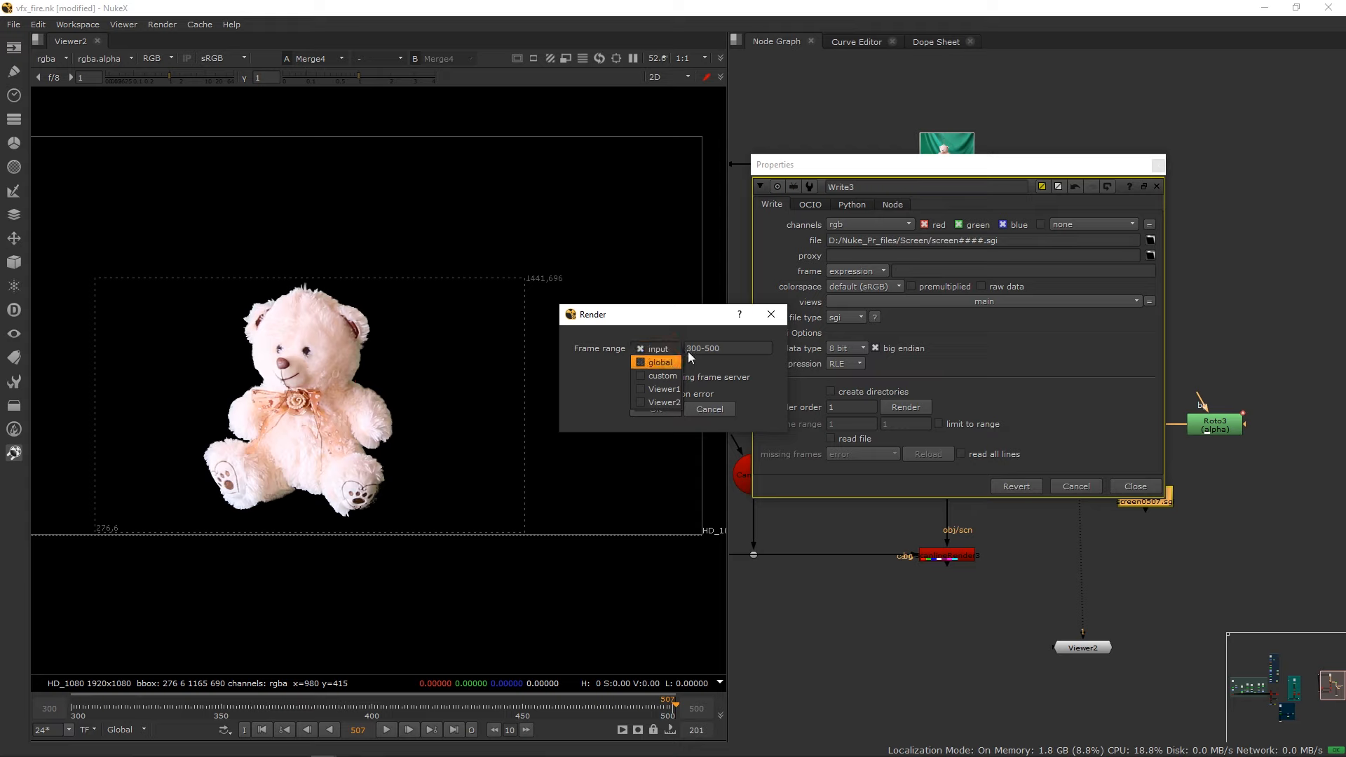
pyautogui.click(688, 352)
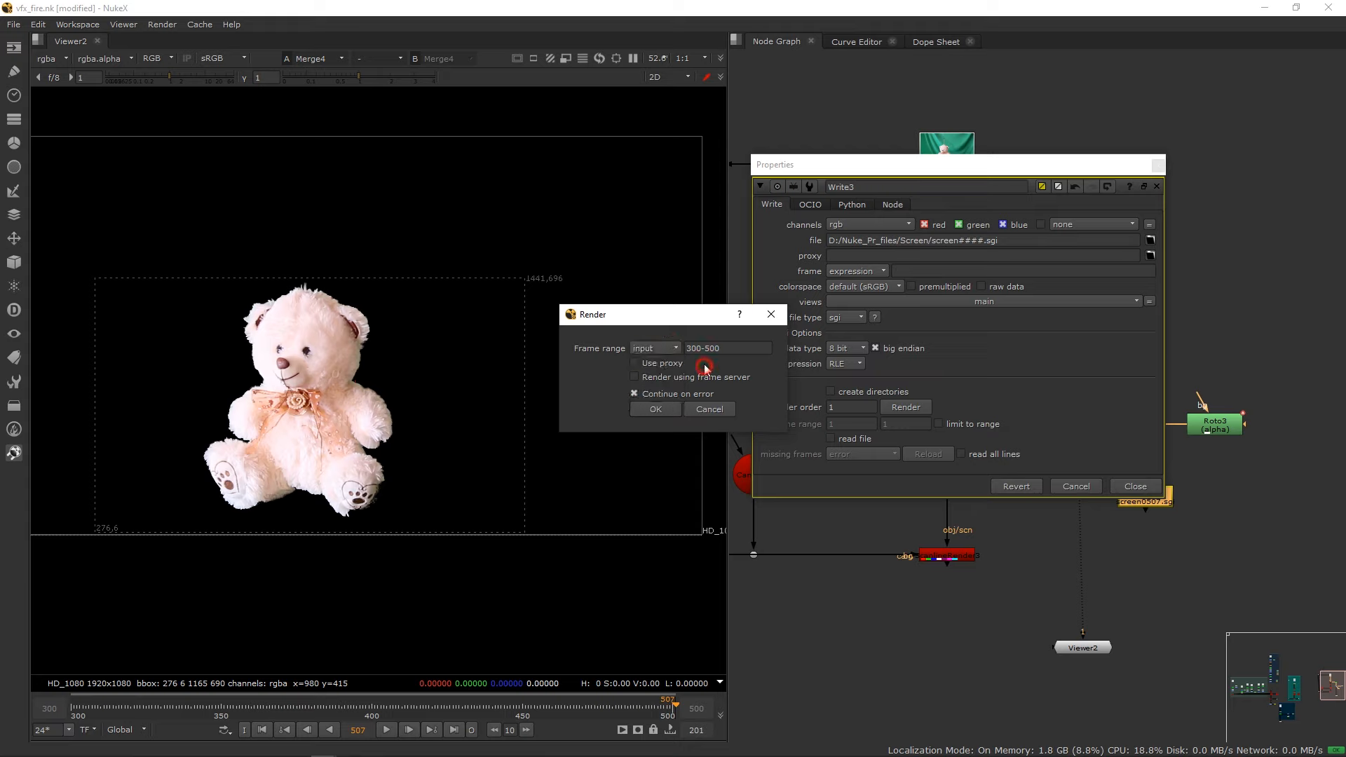
pyautogui.click(655, 406)
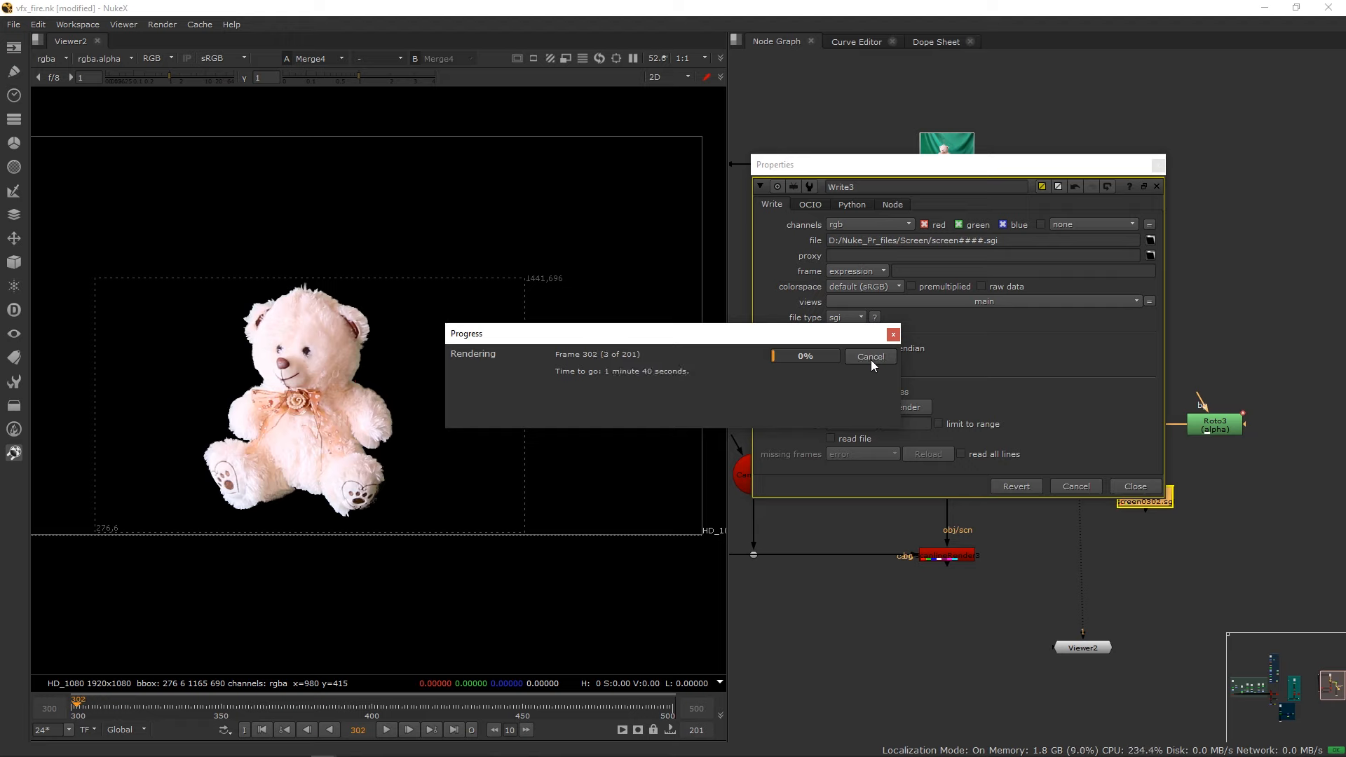
pyautogui.click(870, 360)
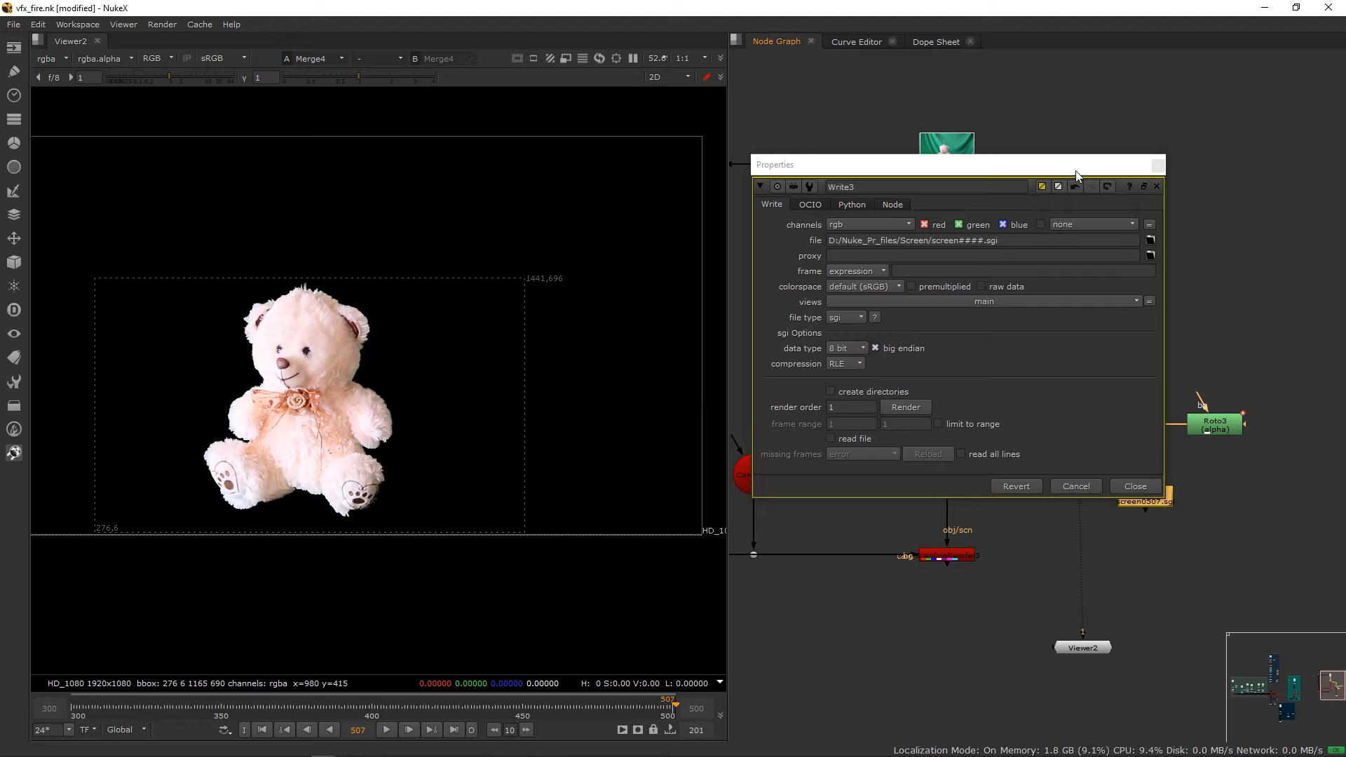
pyautogui.click(1159, 166)
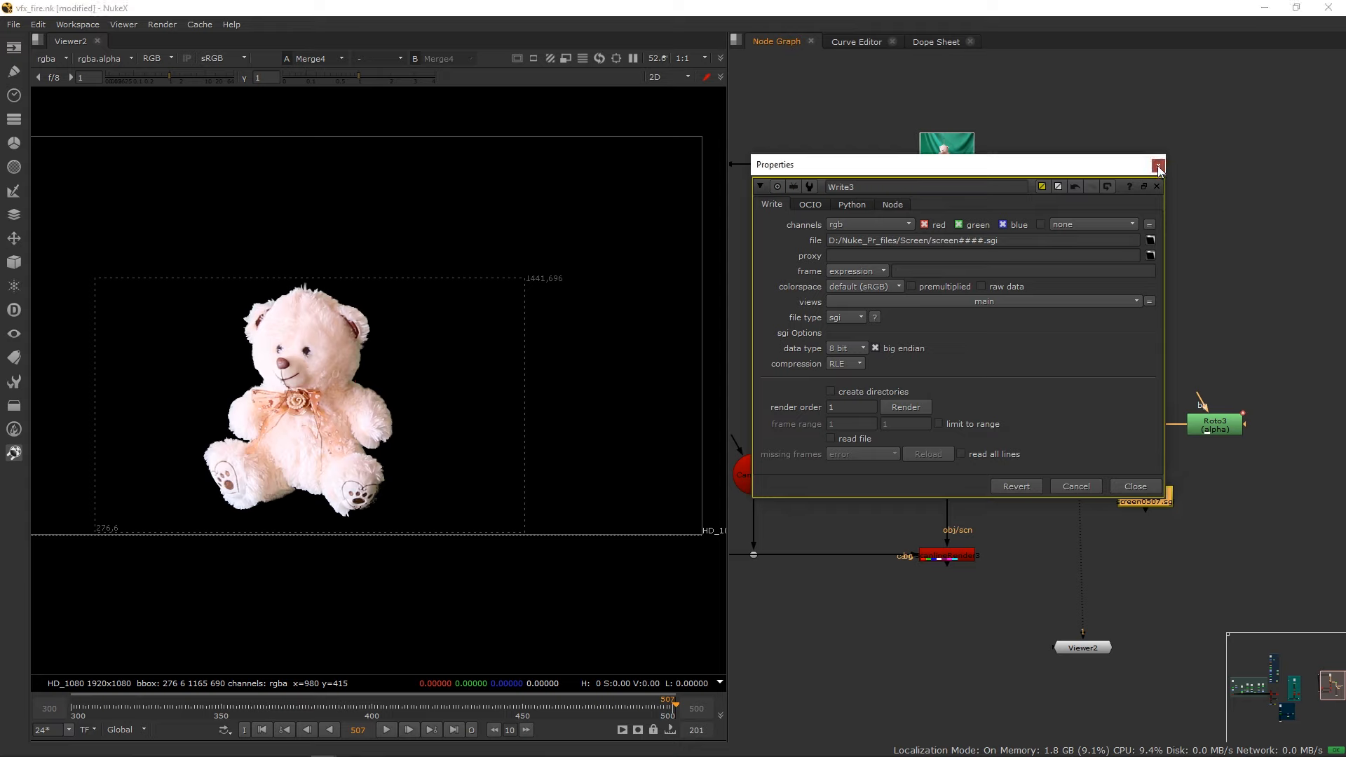
pyautogui.click(1158, 165)
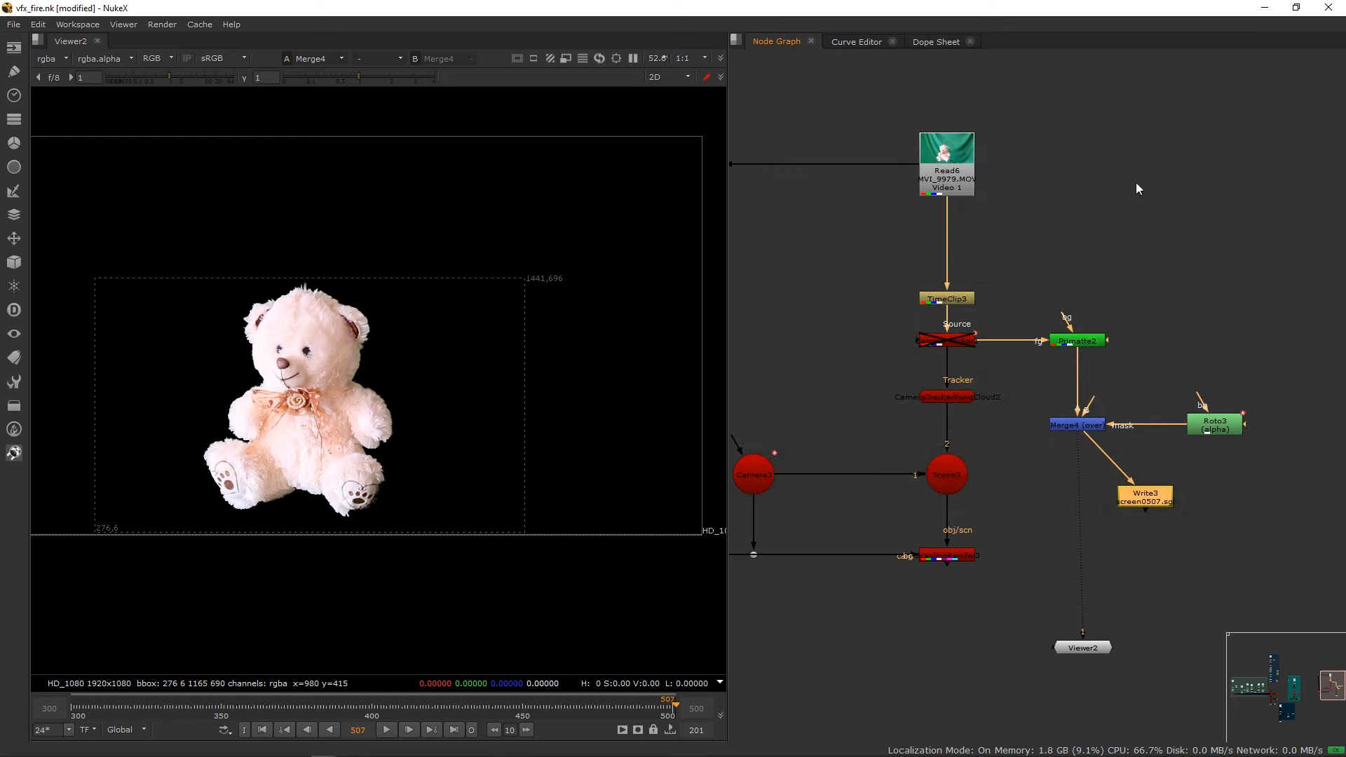
# Move the Write3 node closer beneath Merge4.
pyautogui.moveTo(961, 222); pyautogui.dragTo(1040, 216, button='middle')
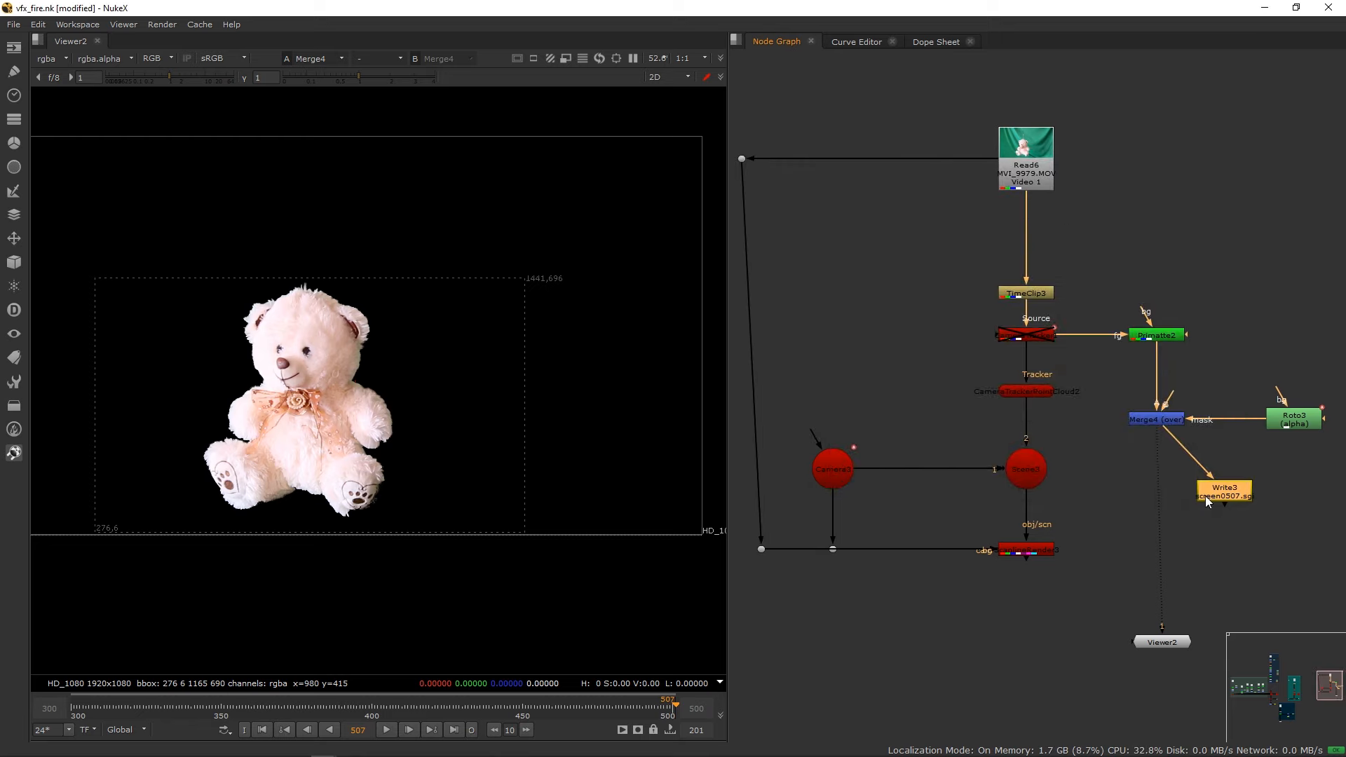
pyautogui.moveTo(1162, 494); pyautogui.dragTo(1171, 492)
pyautogui.scroll(-6, 331, 252)
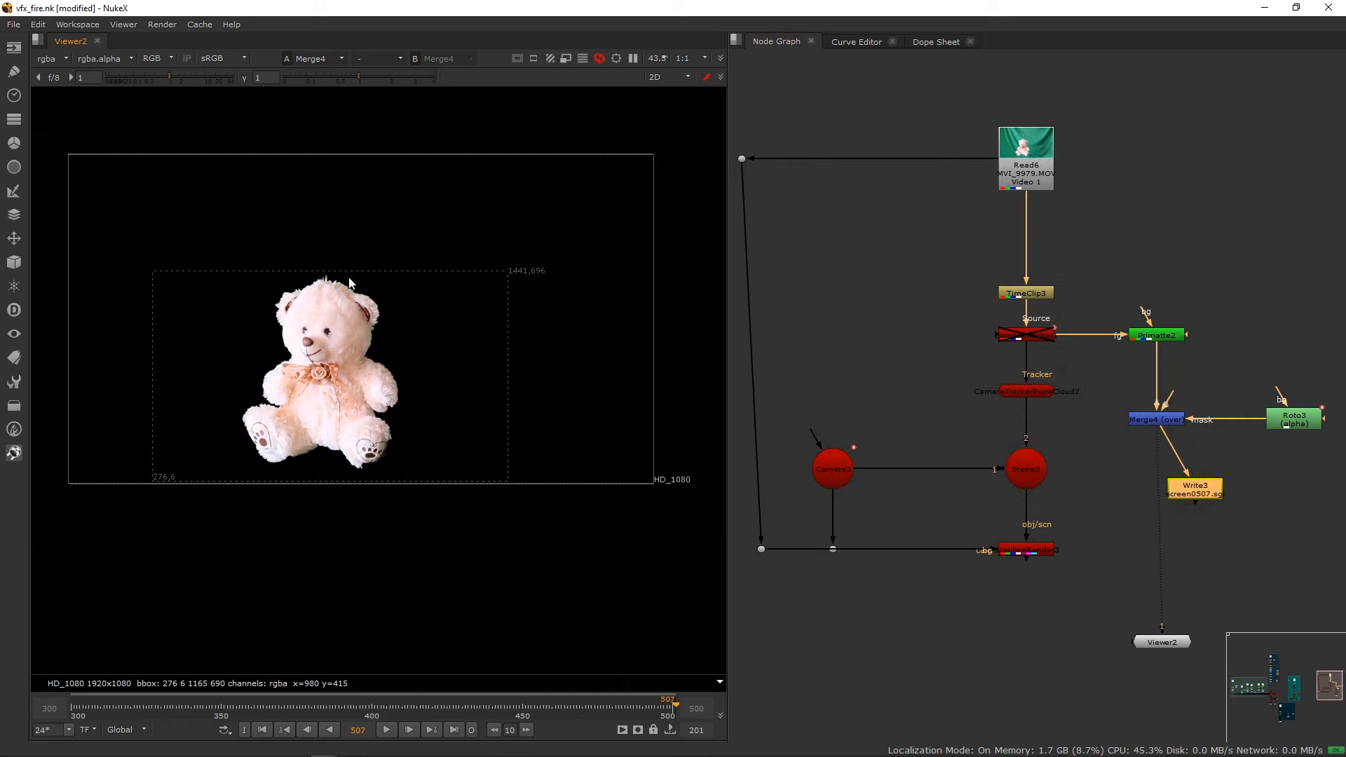
# Copy the Read11 screen####.sgi node from the Ob backdrop and paste it into the empty area beside the new tracking tree.
pyautogui.moveTo(973, 350); pyautogui.dragTo(1323, 328, button='middle')
pyautogui.moveTo(969, 330); pyautogui.dragTo(1210, 311, button='middle')
pyautogui.scroll(-6, 1088, 315)
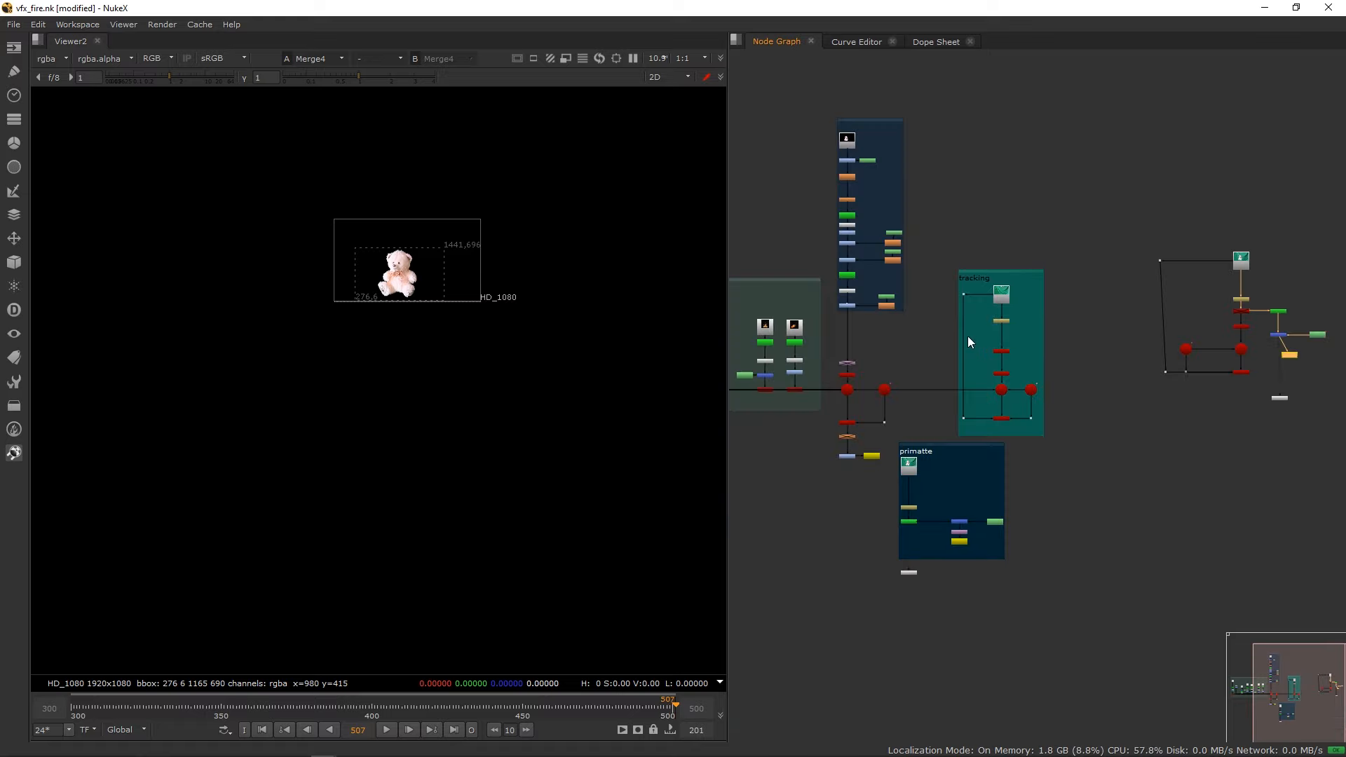
pyautogui.moveTo(901, 317); pyautogui.dragTo(996, 401, button='middle')
pyautogui.scroll(8, 968, 218)
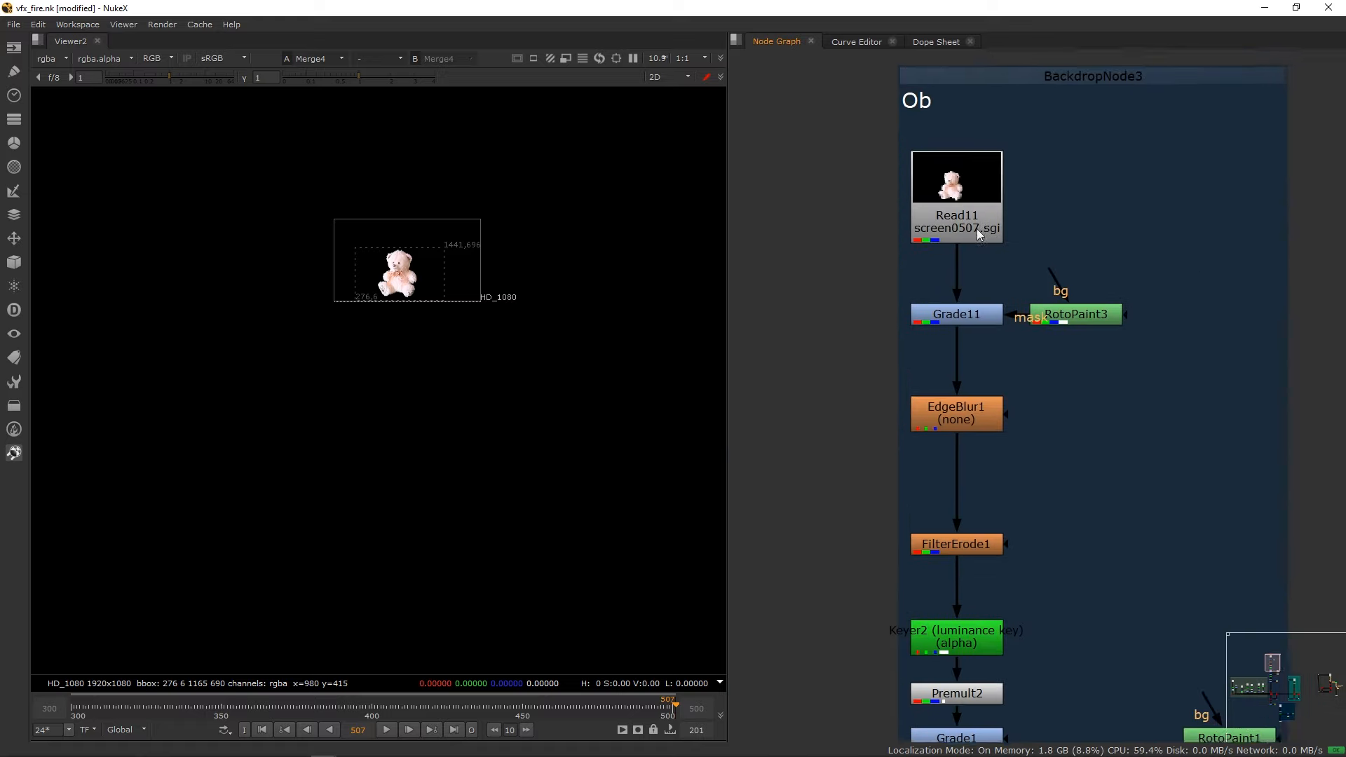
pyautogui.click(970, 211)
pyautogui.moveTo(1172, 214); pyautogui.dragTo(968, 230, button='middle')
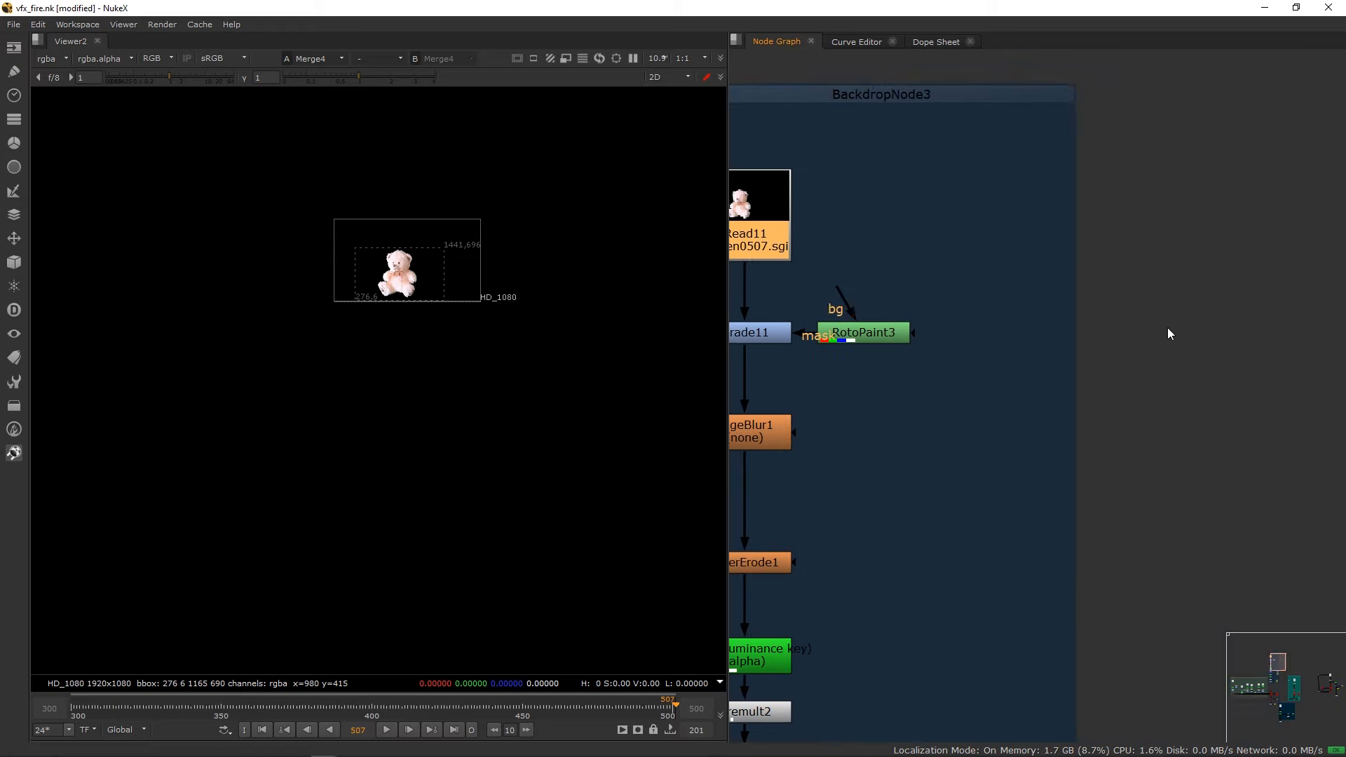
pyautogui.scroll(-8, 1001, 266)
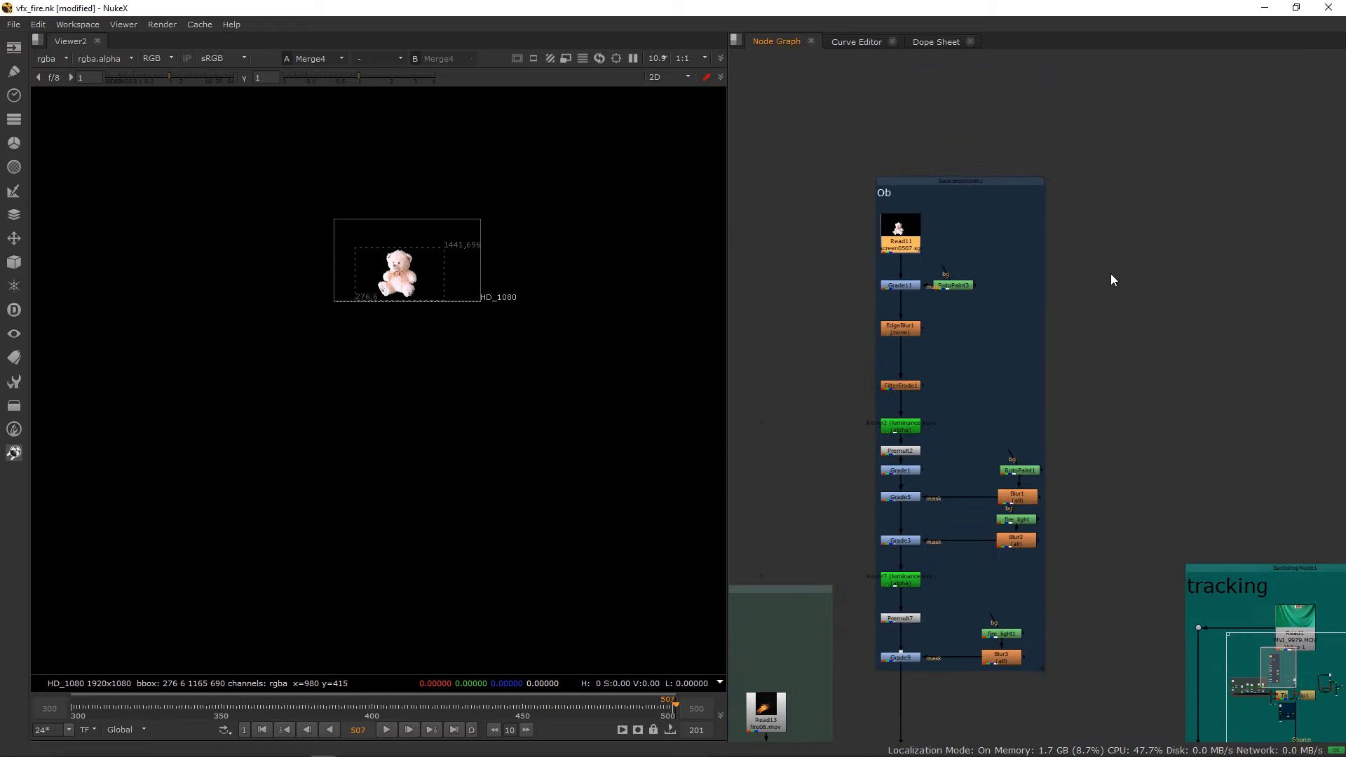
pyautogui.moveTo(1261, 276); pyautogui.dragTo(791, 269, button='middle')
pyautogui.scroll(-5, 1129, 291)
pyautogui.moveTo(1026, 288); pyautogui.dragTo(758, 264, button='middle')
pyautogui.moveTo(951, 287); pyautogui.dragTo(799, 269, button='middle')
pyautogui.moveTo(1019, 294)
pyautogui.mouseDown(button='middle')
pyautogui.moveTo(936, 291)
pyautogui.moveTo(1017, 301)
pyautogui.moveTo(1045, 291)
pyautogui.mouseUp(button='middle')
pyautogui.scroll(3, 958, 305)
pyautogui.click(1060, 296)
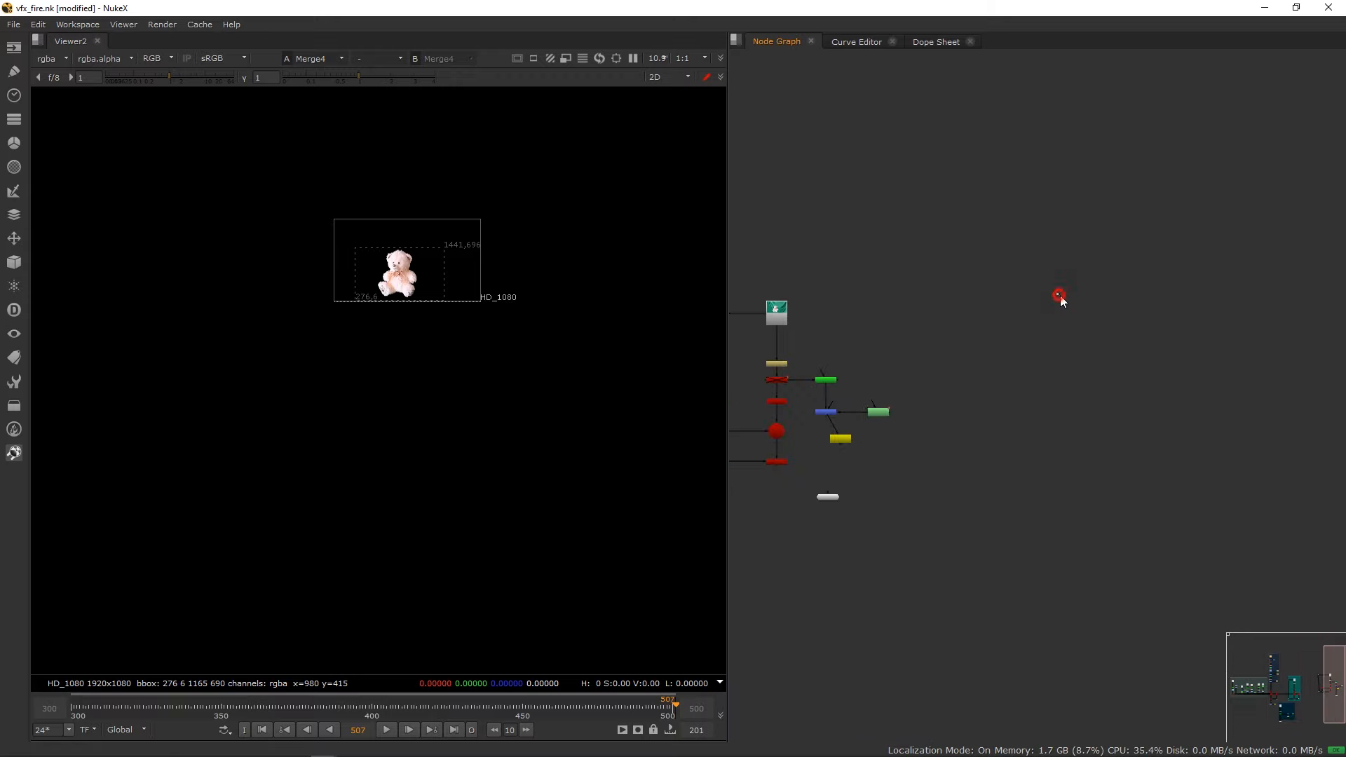
pyautogui.hotkey('ctrl', 'v')
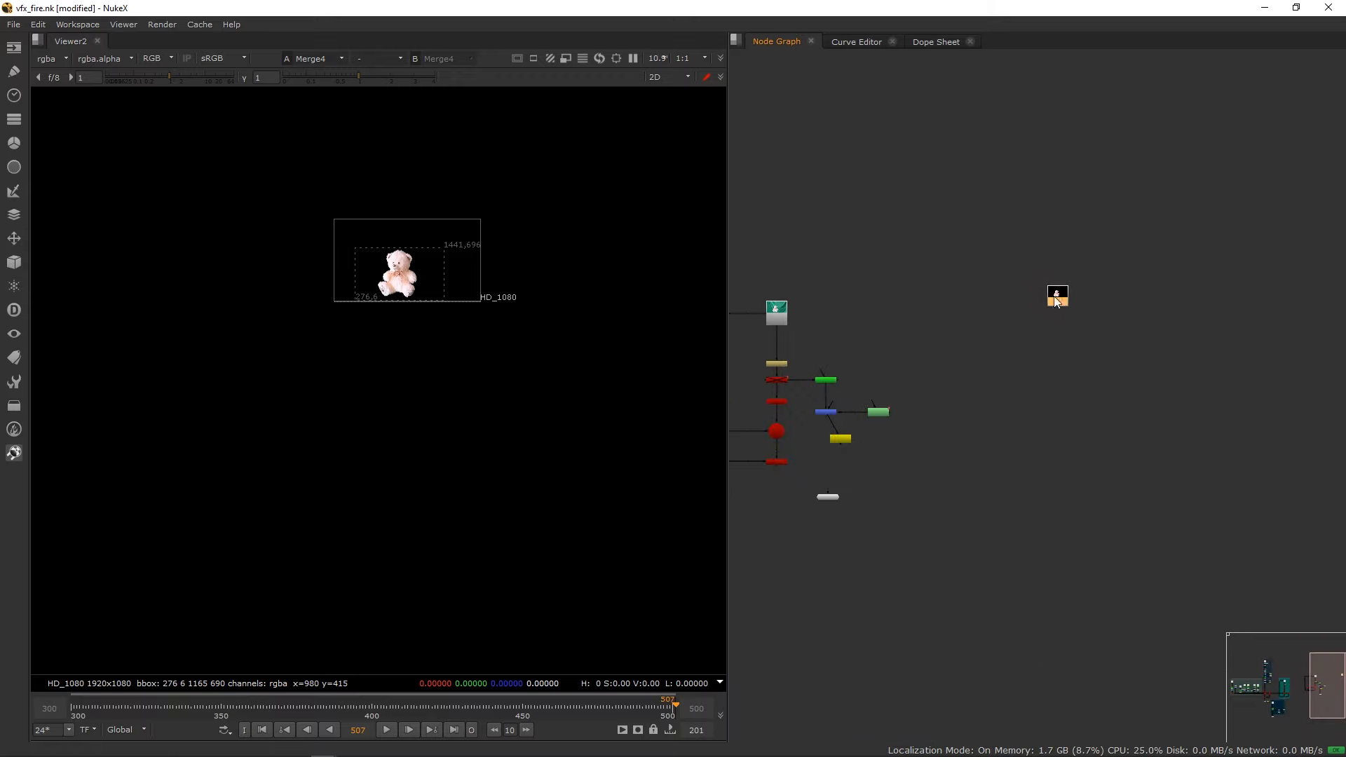
# View the pasted Read7 node in Viewer2 and scrub through the frames to check the keyed teddy bear sequence.
pyautogui.moveTo(1058, 296); pyautogui.dragTo(1138, 266, button='middle')
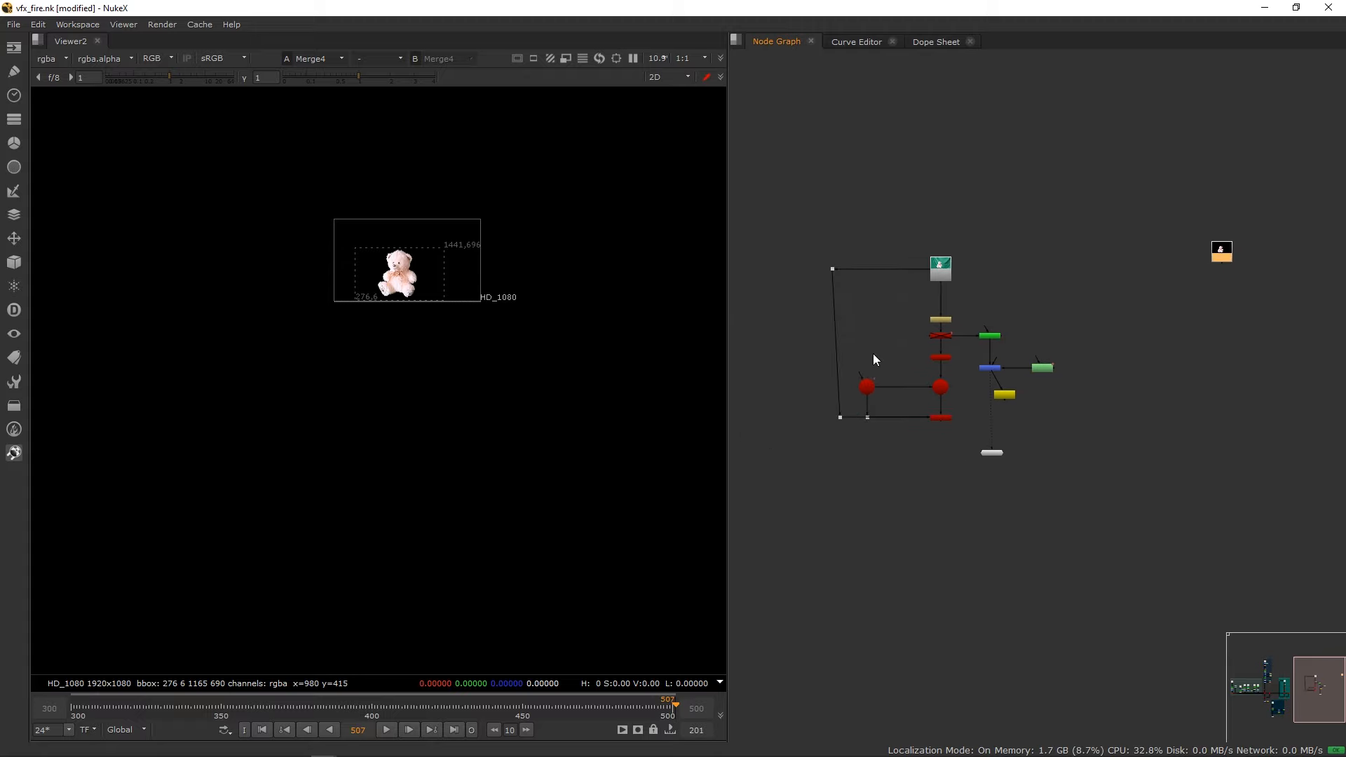
pyautogui.scroll(1, 882, 359)
pyautogui.scroll(2, 924, 360)
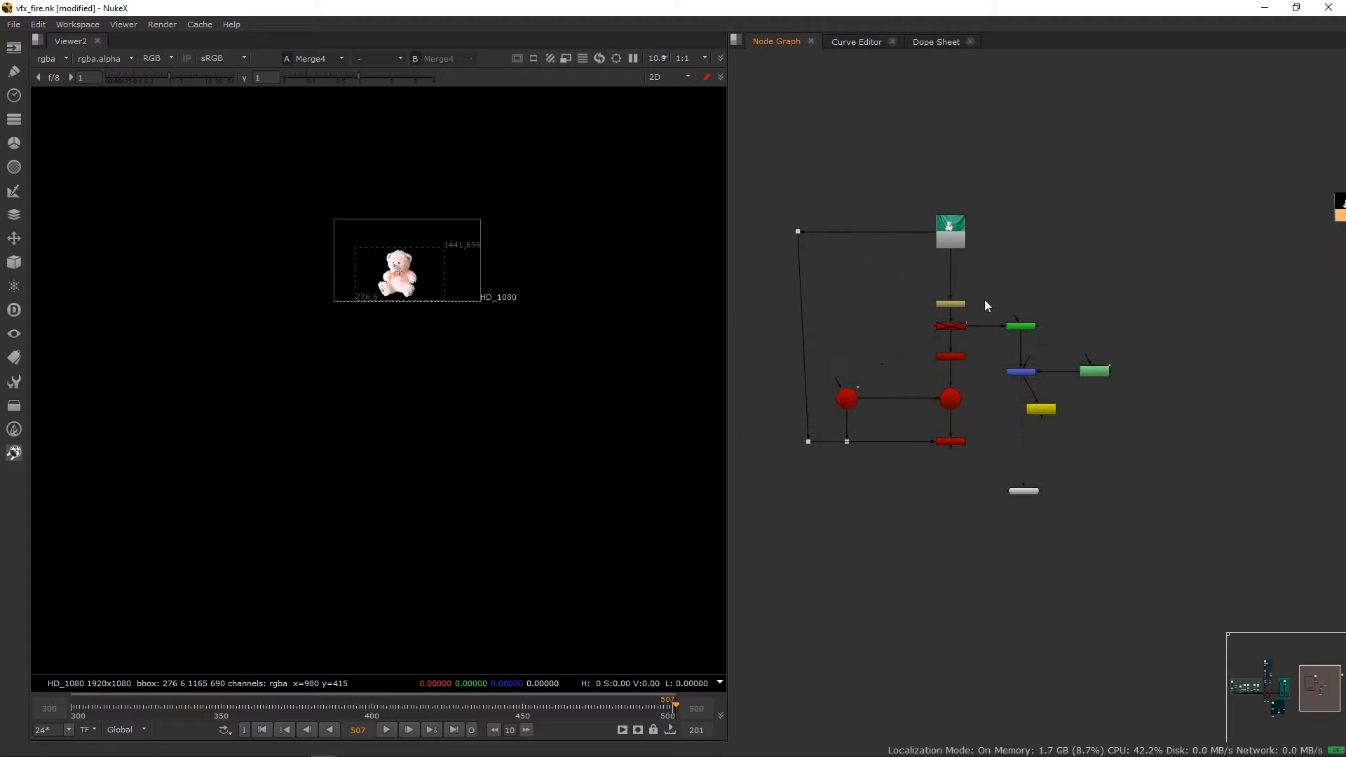
pyautogui.scroll(-9, 1058, 294)
pyautogui.scroll(6, 1090, 282)
pyautogui.scroll(1, 1062, 275)
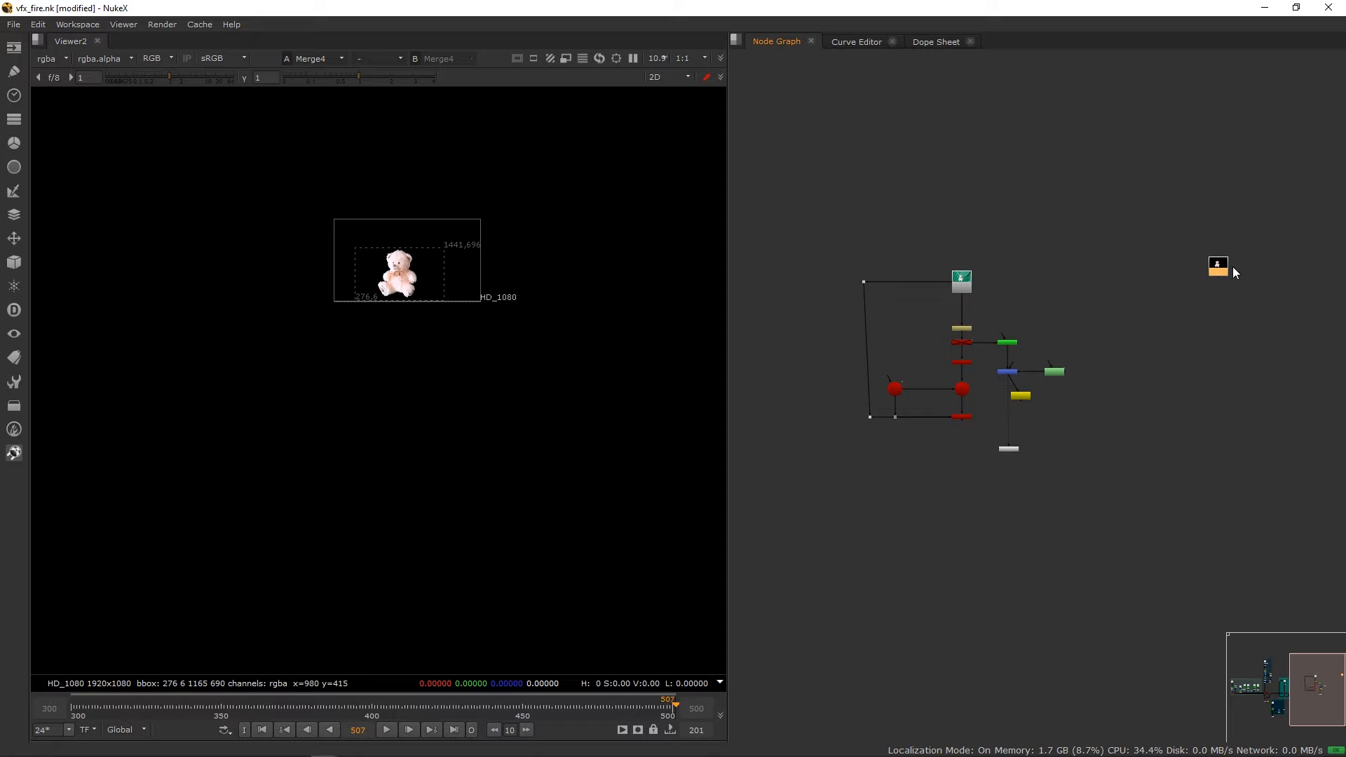
pyautogui.press('1')
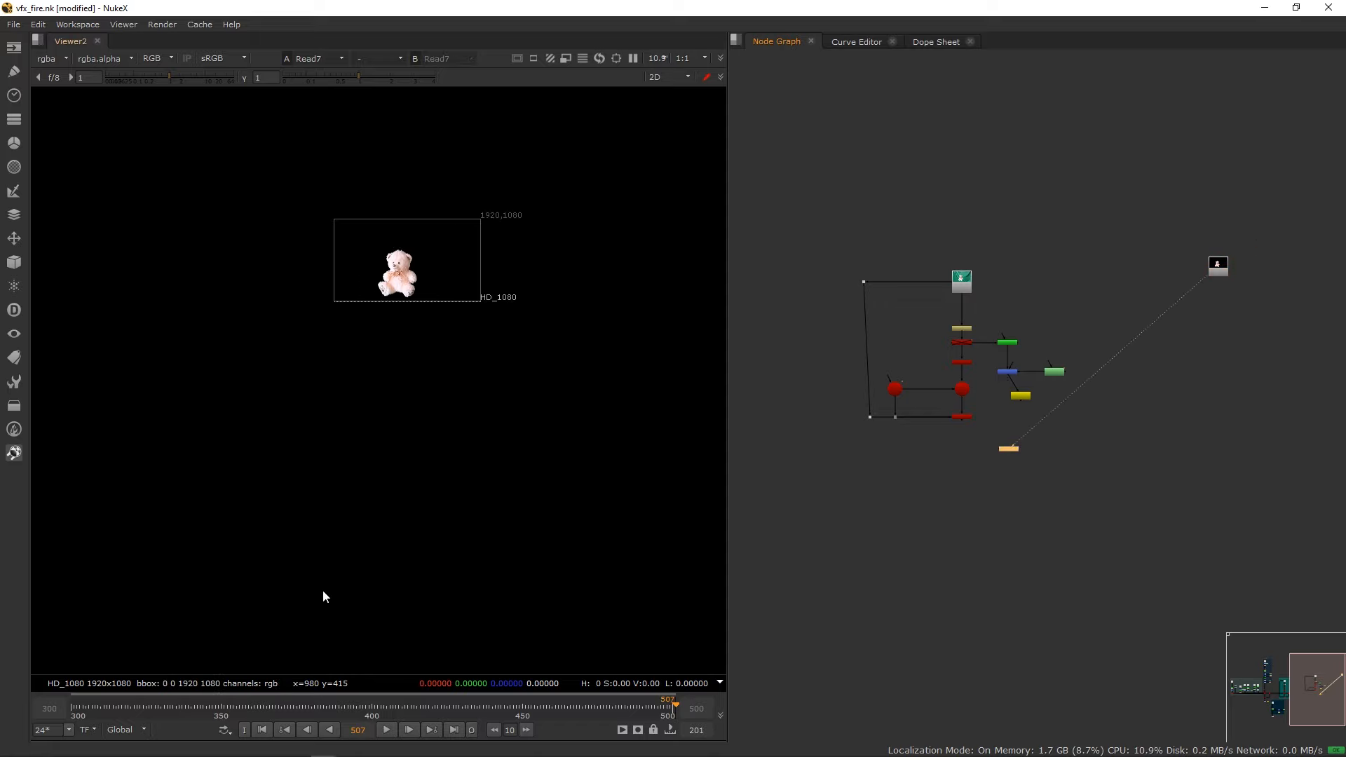
pyautogui.scroll(6, 393, 253)
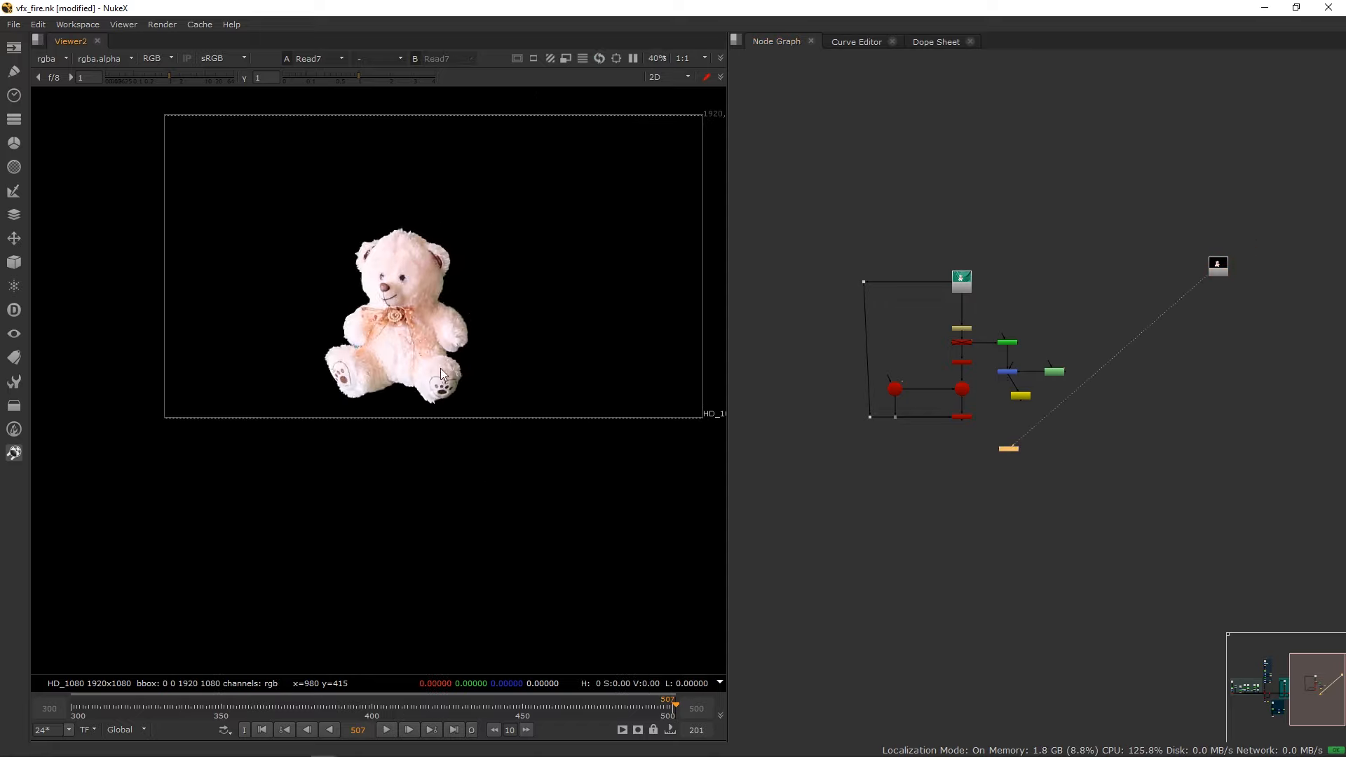
pyautogui.click(164, 707)
pyautogui.moveTo(184, 704); pyautogui.dragTo(658, 684)
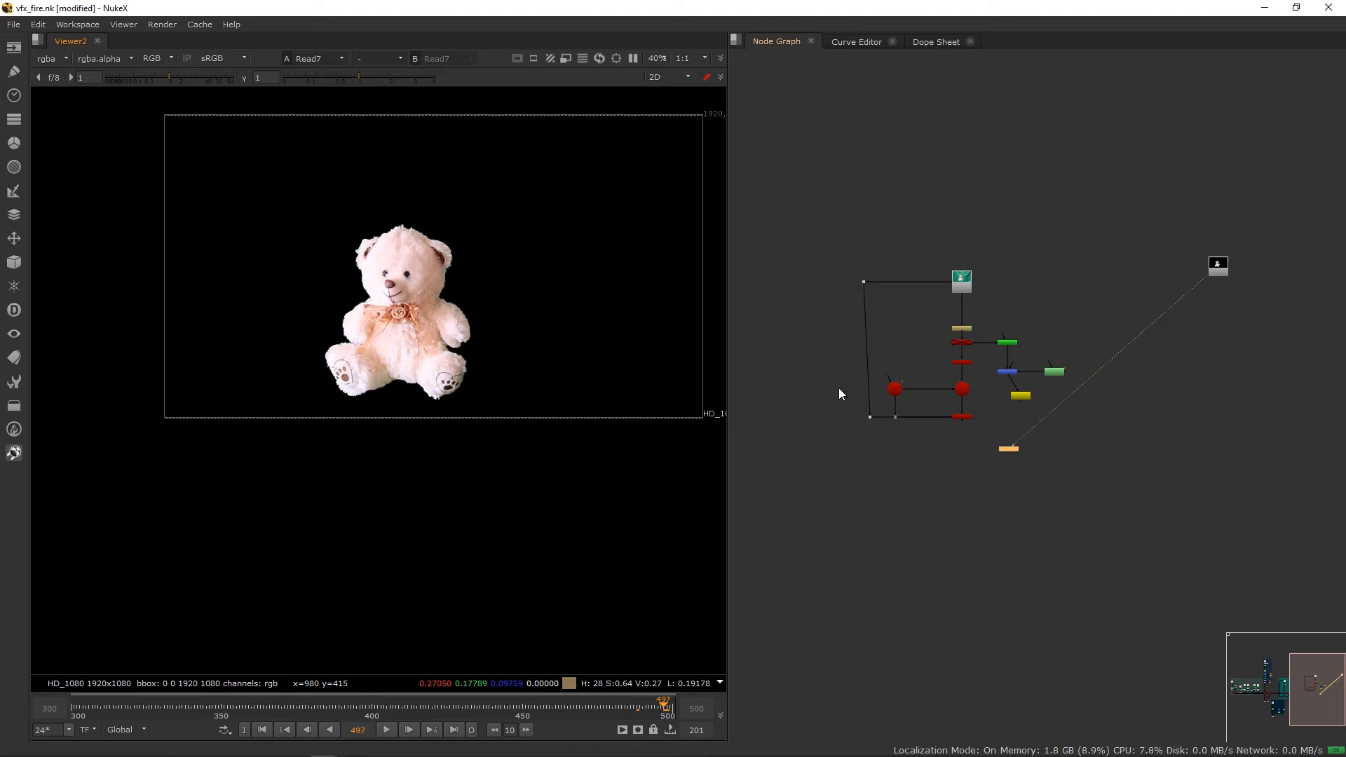
# Duplicate the camera, scene and ScanlineRender nodes of the new tracking tree into the empty area near Read7.
pyautogui.scroll(4, 965, 355)
pyautogui.moveTo(1016, 386); pyautogui.dragTo(821, 512)
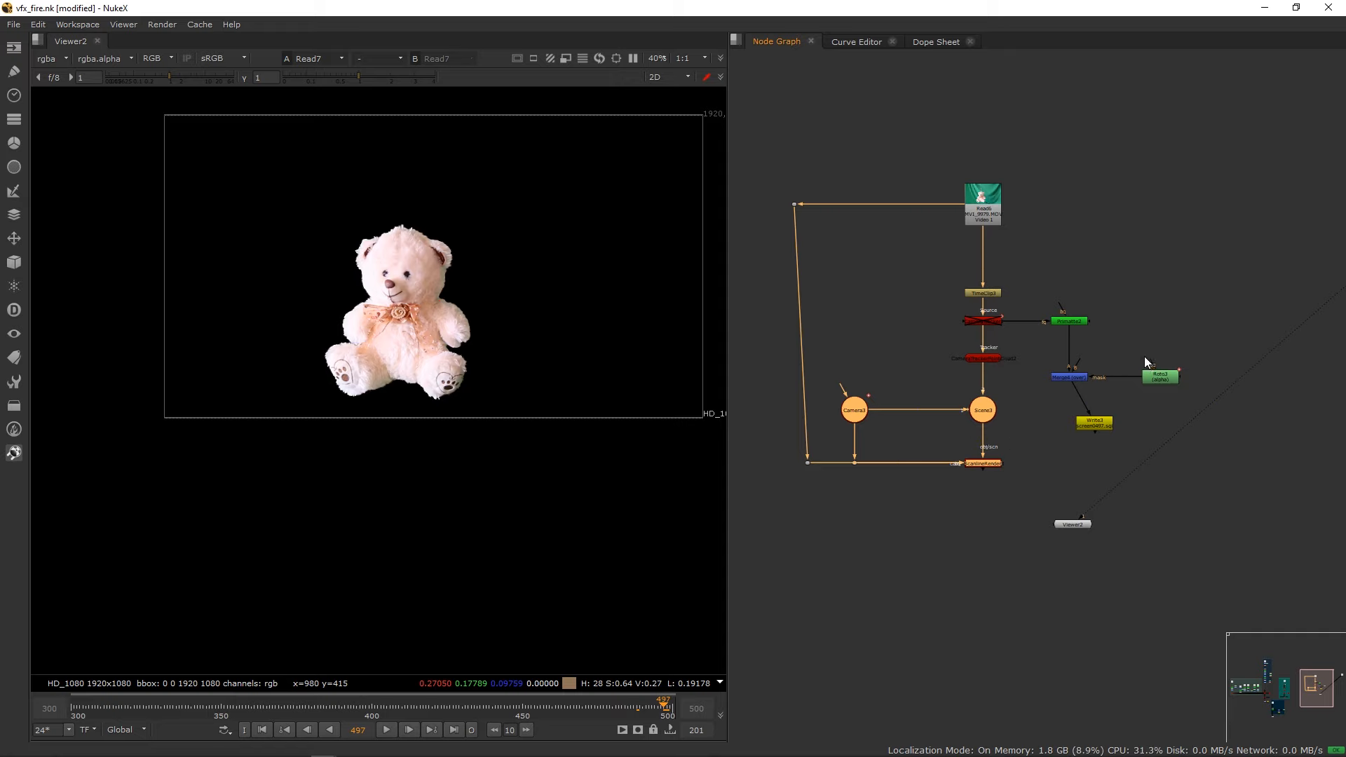
pyautogui.scroll(-1, 1135, 390)
pyautogui.scroll(3, 1137, 383)
pyautogui.moveTo(1183, 368); pyautogui.dragTo(825, 352, button='middle')
pyautogui.moveTo(1106, 346); pyautogui.dragTo(979, 309, button='middle')
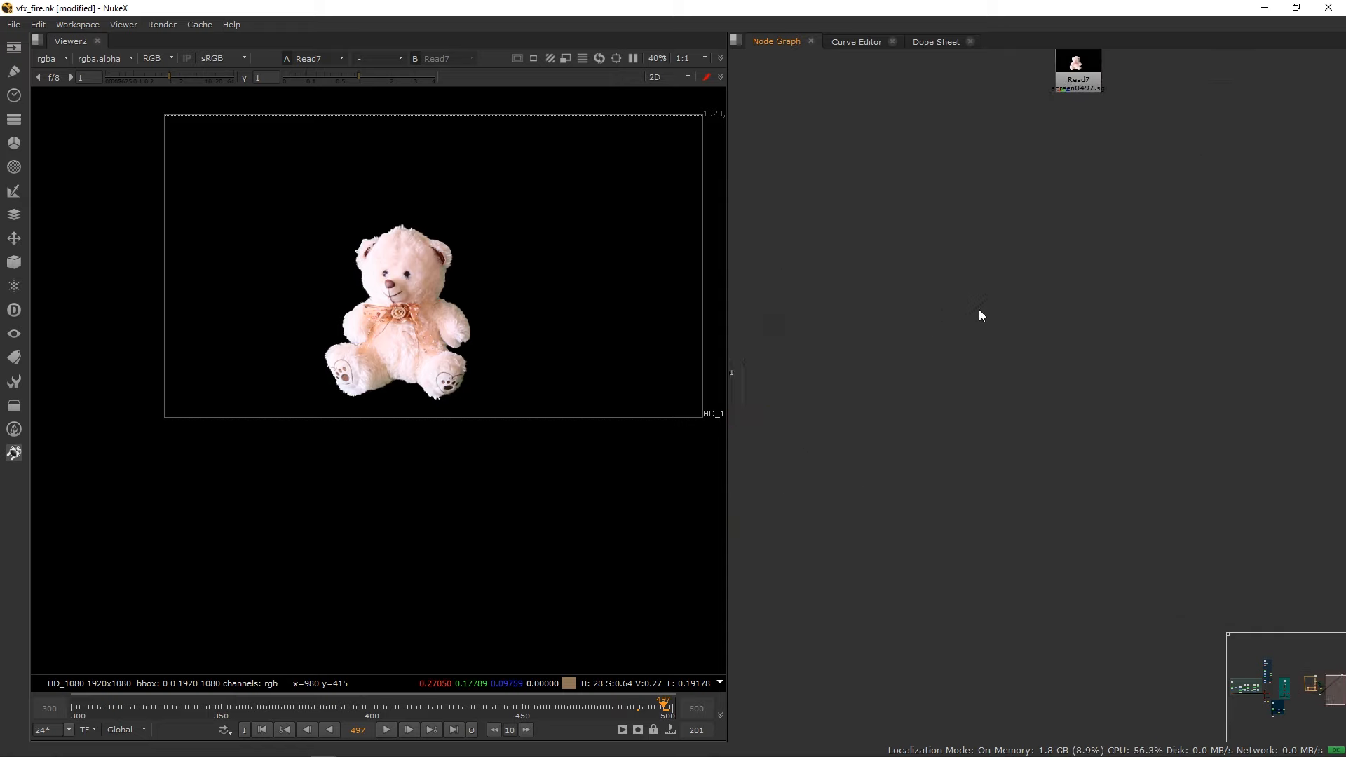
pyautogui.scroll(-5, 1095, 326)
pyautogui.hotkey('ctrl', 'x')
pyautogui.hotkey('ctrl', 'v')
# Move Read7 near the copied camera setup and place Viewer2, disconnected from Read7, beneath ScanlineRender4.
pyautogui.moveTo(1199, 385); pyautogui.dragTo(1012, 330, button='middle')
pyautogui.moveTo(904, 177); pyautogui.dragTo(1025, 172)
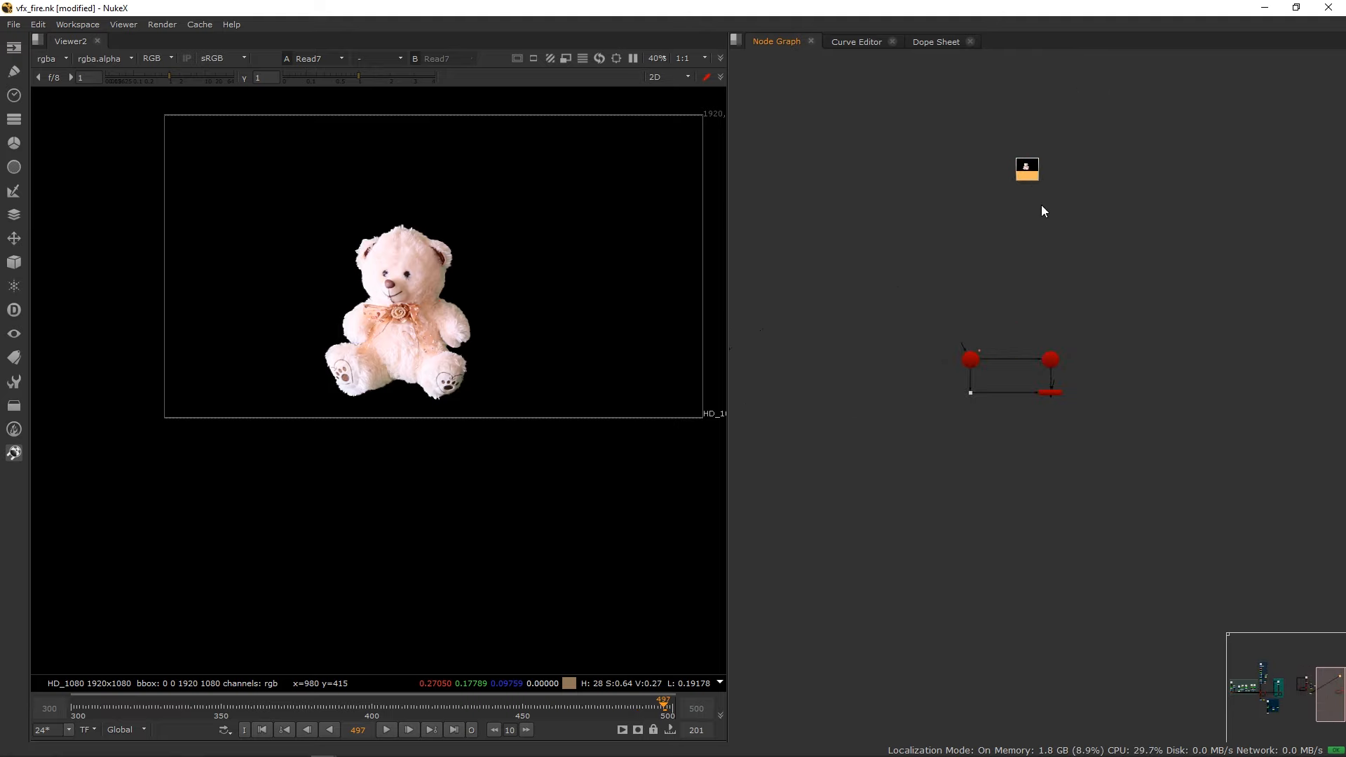
pyautogui.moveTo(956, 288); pyautogui.dragTo(1091, 259, button='middle')
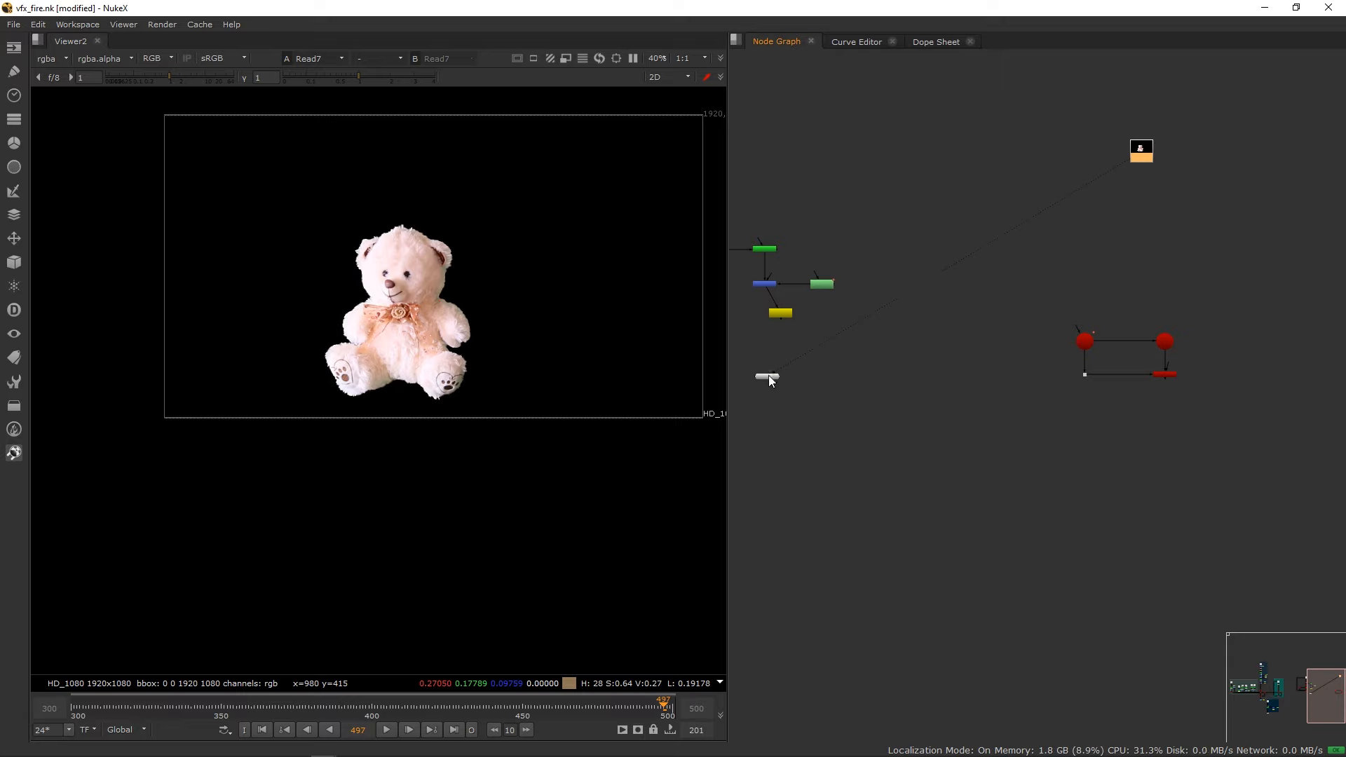
pyautogui.moveTo(769, 375); pyautogui.dragTo(1166, 442)
pyautogui.moveTo(1184, 345); pyautogui.dragTo(1178, 340)
pyautogui.scroll(4, 1194, 309)
pyautogui.scroll(-1, 1193, 309)
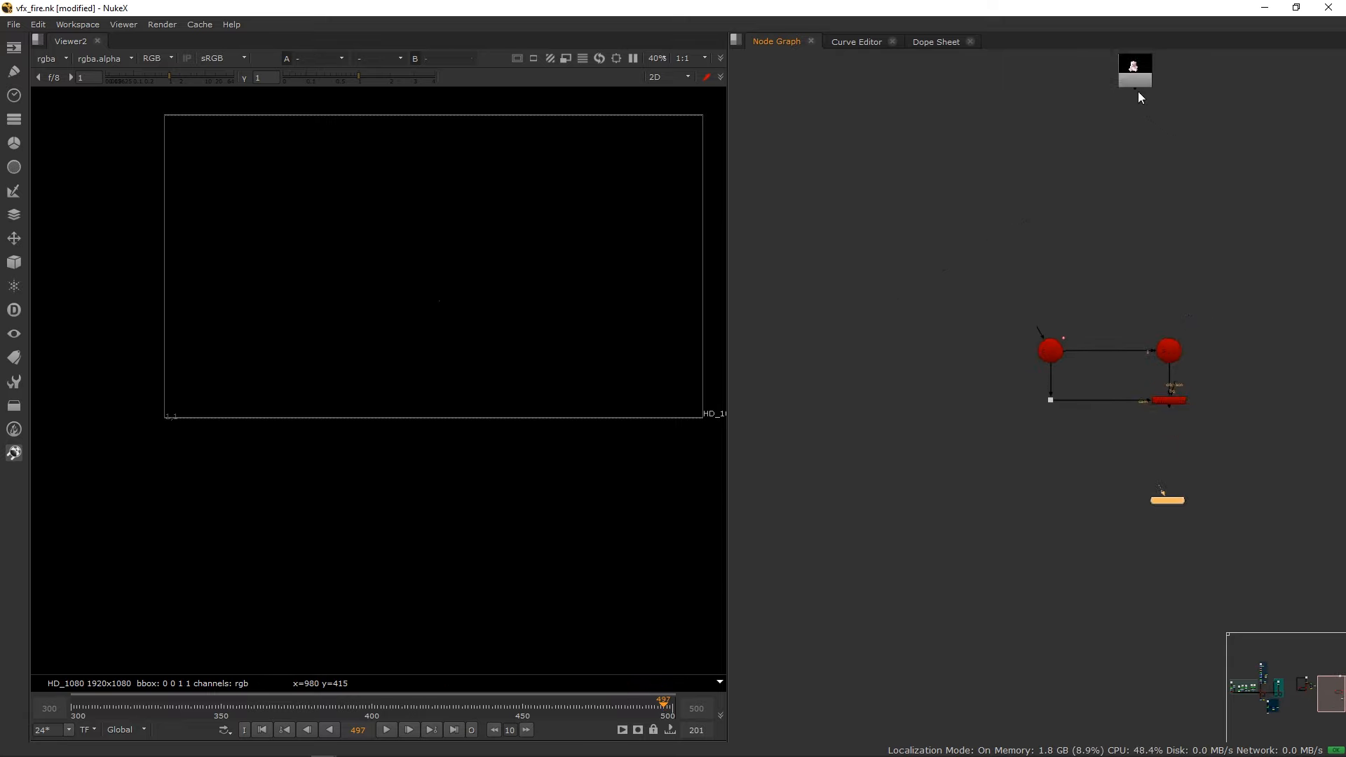
# Align the Read7 node directly above Scene4, leaving room for a node between them.
pyautogui.moveTo(1138, 91); pyautogui.dragTo(1176, 227)
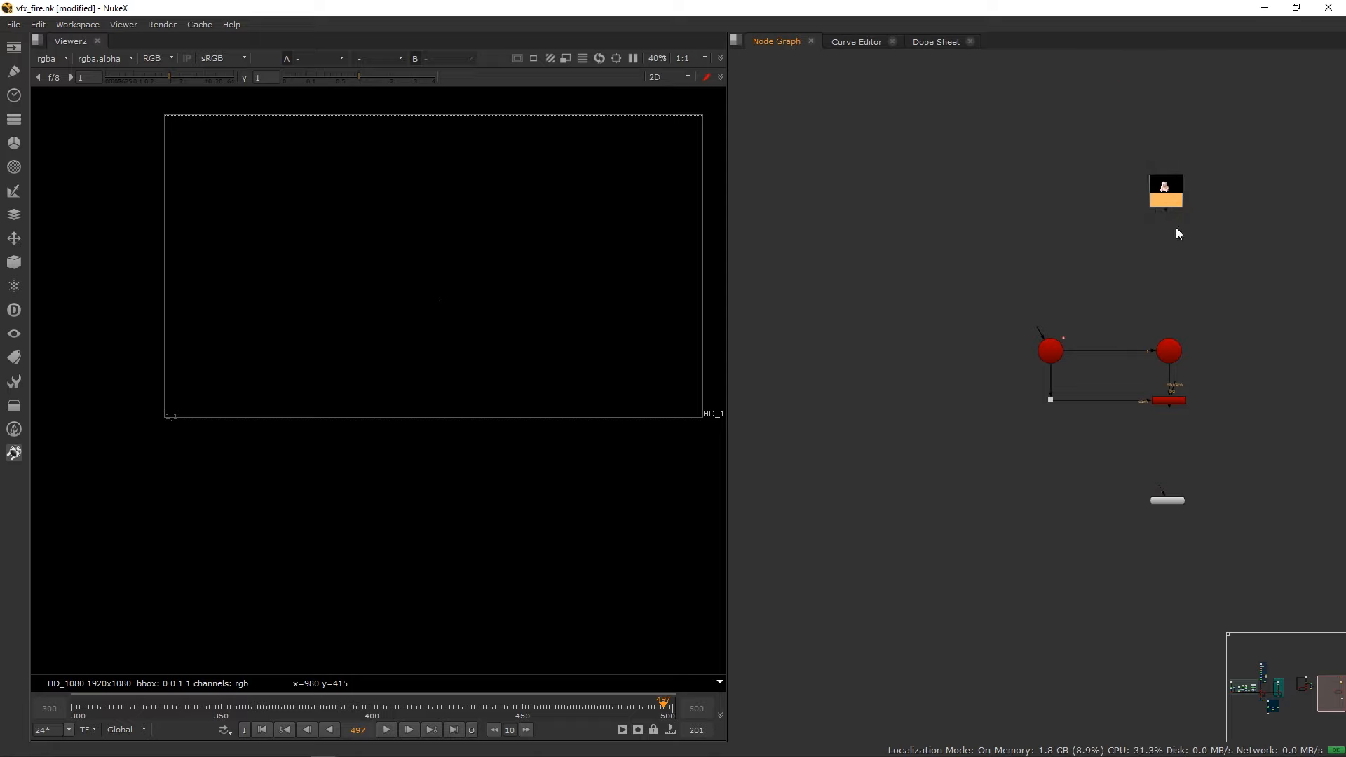
pyautogui.moveTo(1150, 166); pyautogui.dragTo(1173, 213, button='middle')
pyautogui.moveTo(1174, 212); pyautogui.dragTo(1182, 278)
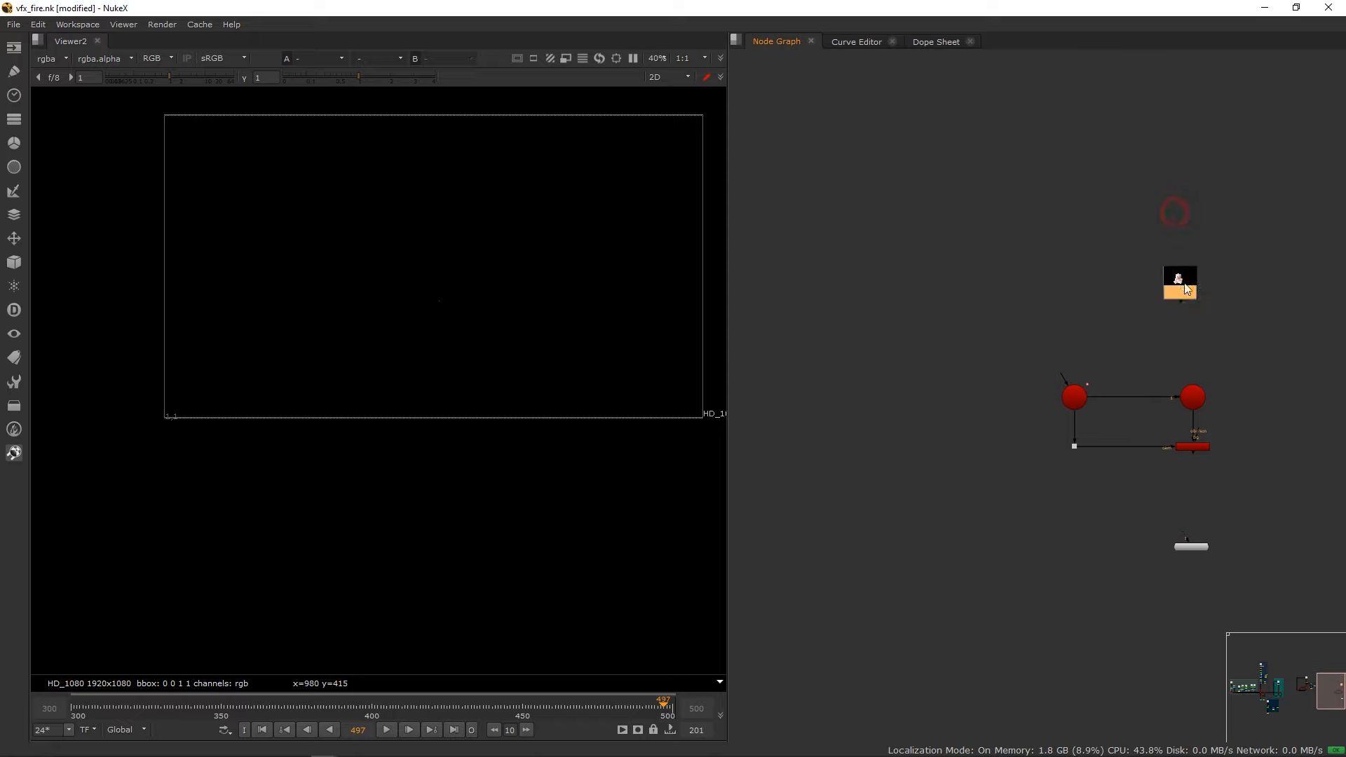
pyautogui.scroll(3, 1181, 278)
pyautogui.moveTo(1110, 263); pyautogui.dragTo(958, 150, button='middle')
pyautogui.moveTo(1038, 197); pyautogui.dragTo(1064, 222)
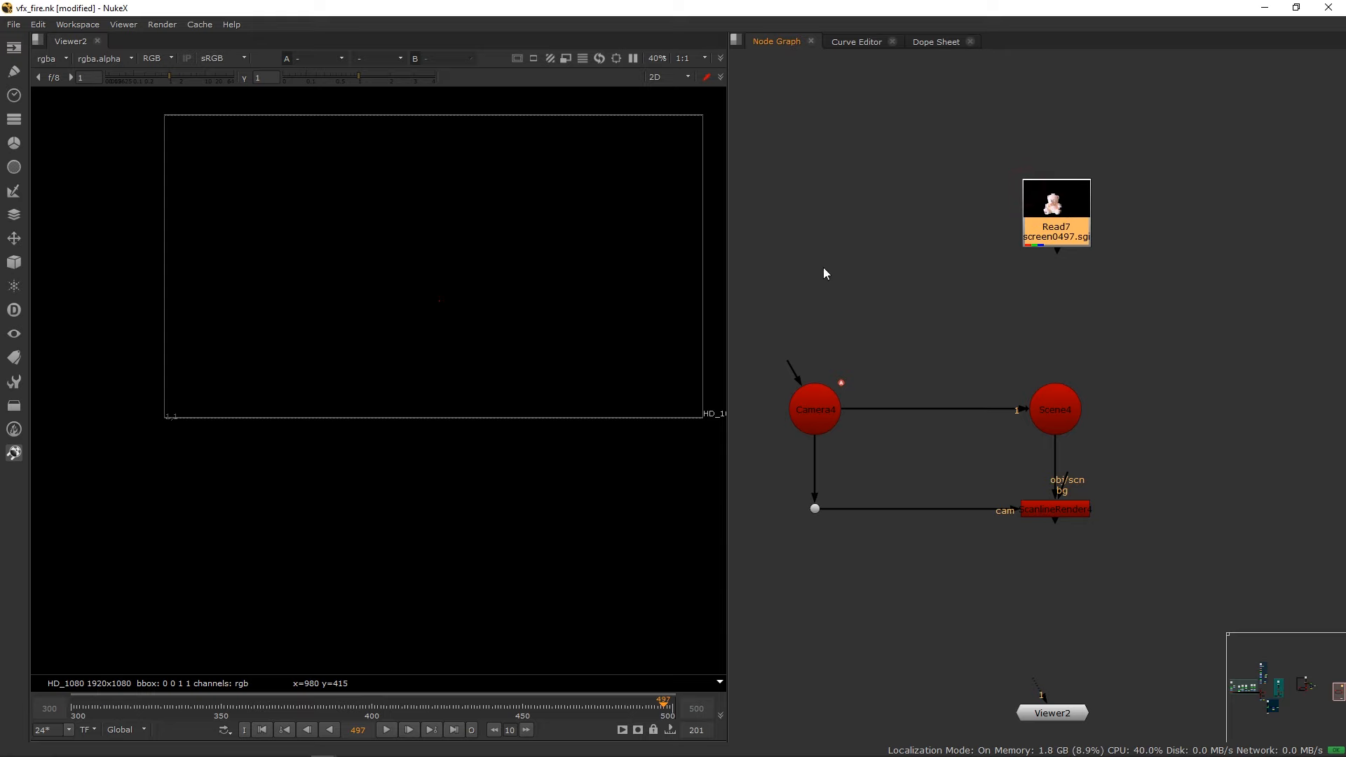
# Switch the viewer to 3D and add a Card node between Read7 and Scene4.
pyautogui.moveTo(508, 319); pyautogui.dragTo(406, 358, button='middle')
pyautogui.press('Tab')
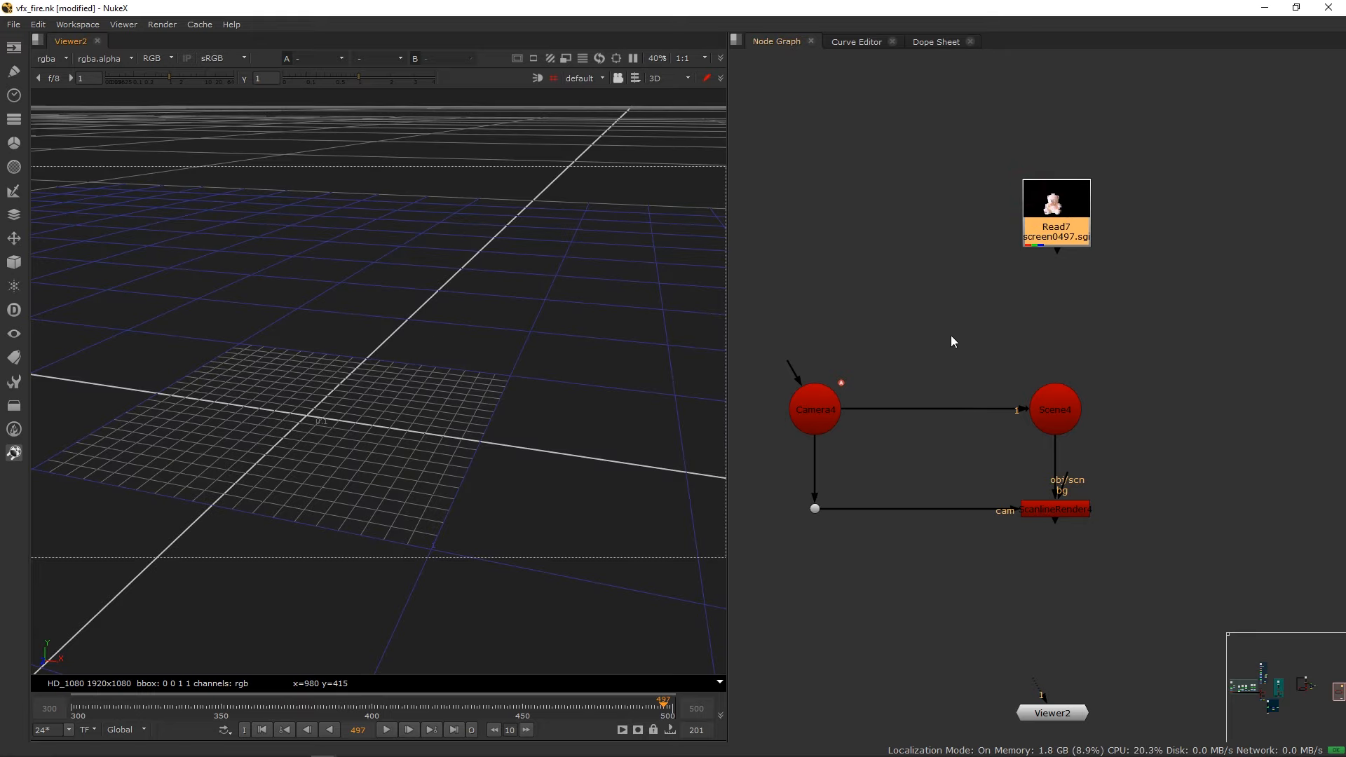
pyautogui.click(978, 337)
pyautogui.press('Tab')
pyautogui.write('ca')
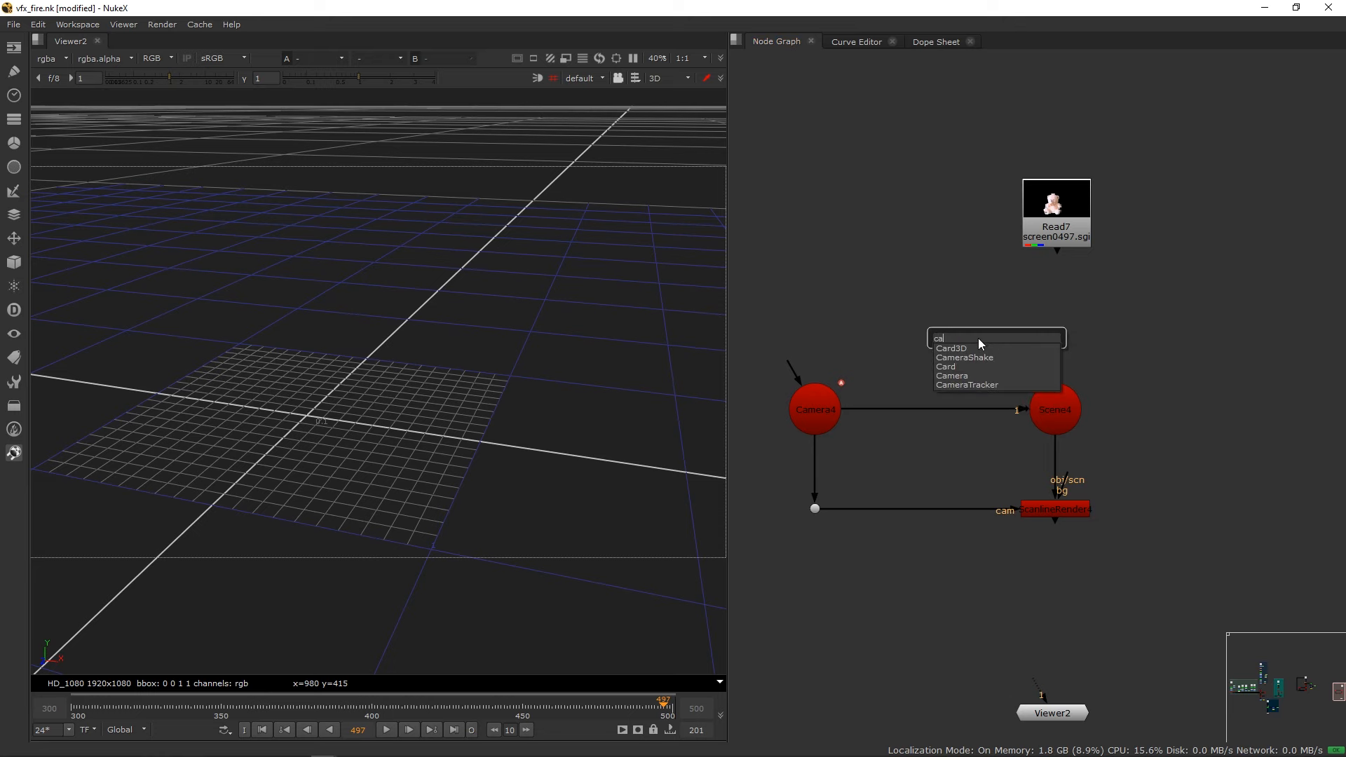
pyautogui.click(954, 367)
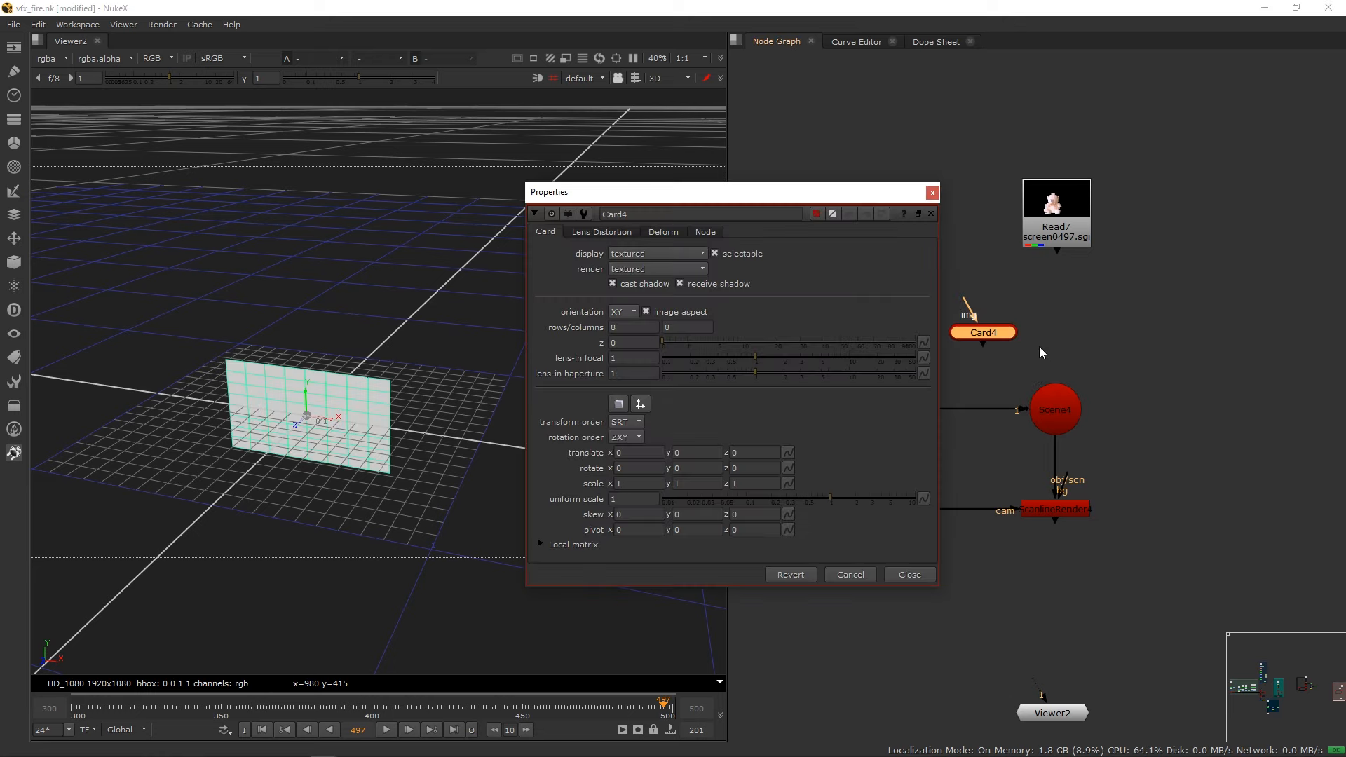
# Connect Card4's img input to Read7 and its output to Scene4, and inspect the textured card in 3D.
pyautogui.moveTo(1039, 309); pyautogui.dragTo(1056, 221)
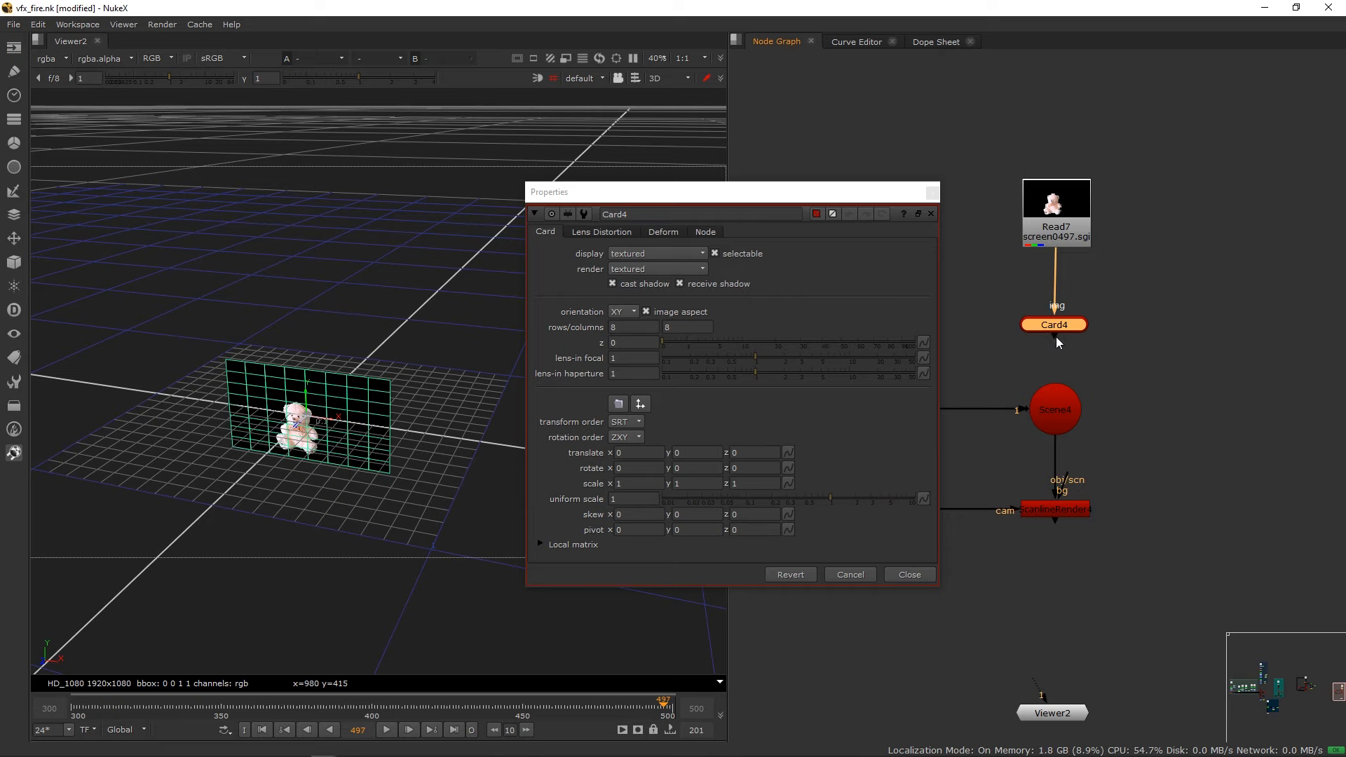
pyautogui.moveTo(1056, 337); pyautogui.dragTo(1054, 407)
pyautogui.click(807, 200)
pyautogui.keyDown('alt'); pyautogui.moveTo(198, 448); pyautogui.dragTo(293, 334, button='middle'); pyautogui.keyUp('alt')
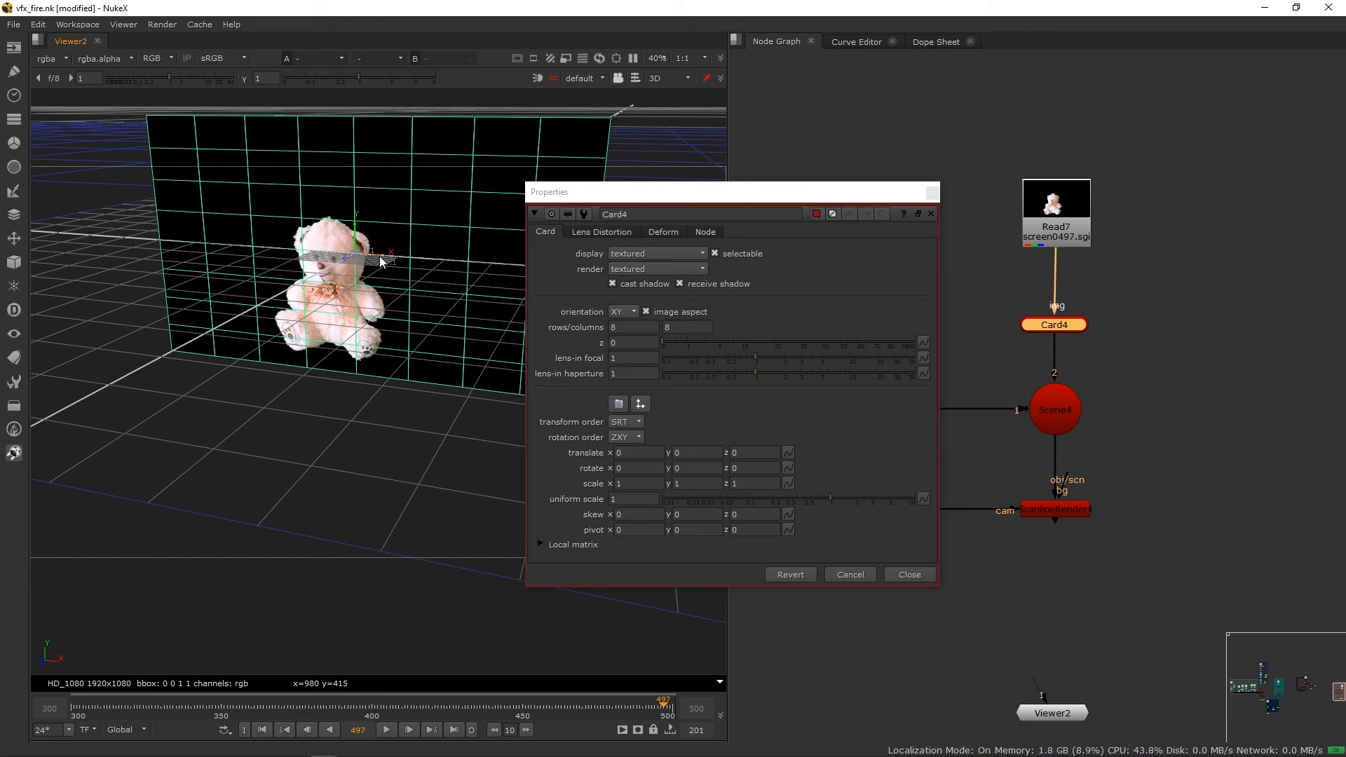
pyautogui.scroll(-3, 440, 242)
pyautogui.scroll(2, 279, 308)
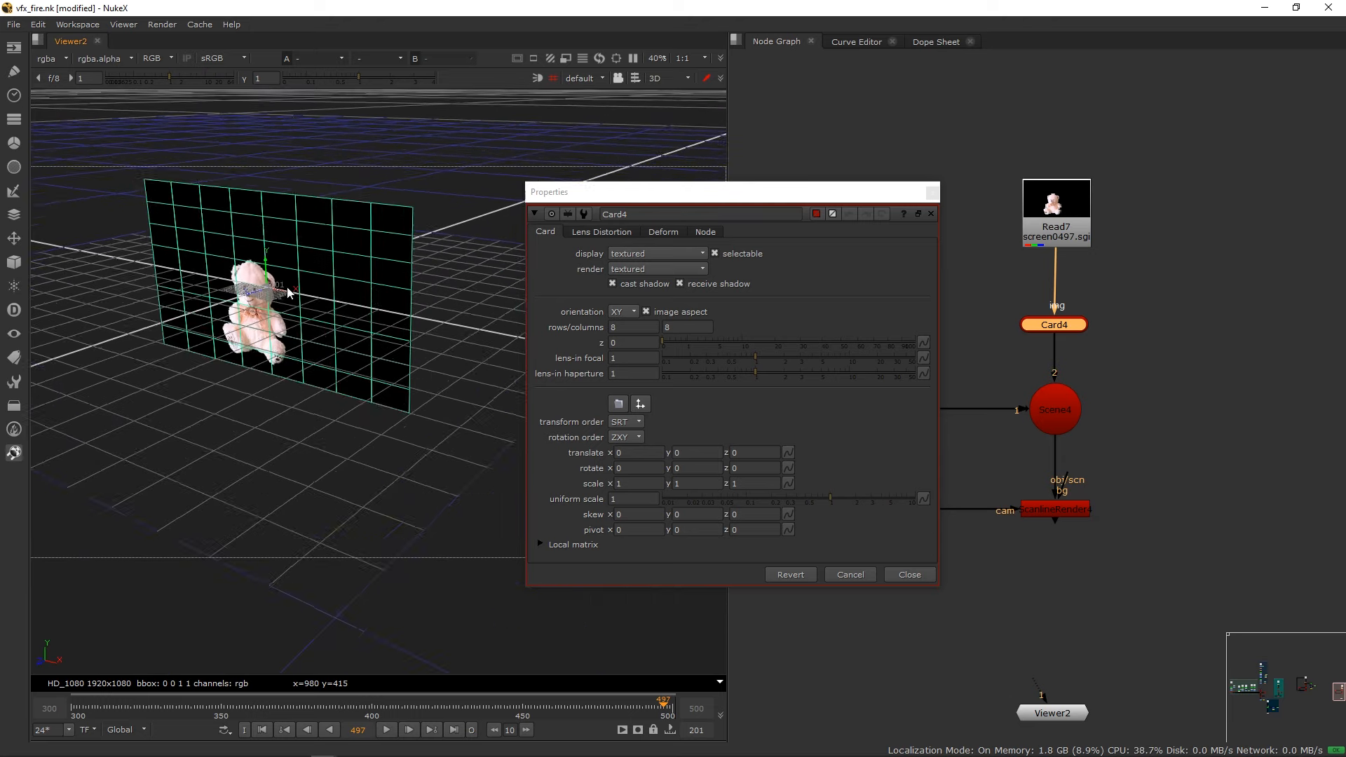
# Close the Card4 properties, move Read7 farther above Card4, and connect the ScanlineRender4 output to Viewer2.
pyautogui.moveTo(279, 307); pyautogui.dragTo(294, 271, button='middle')
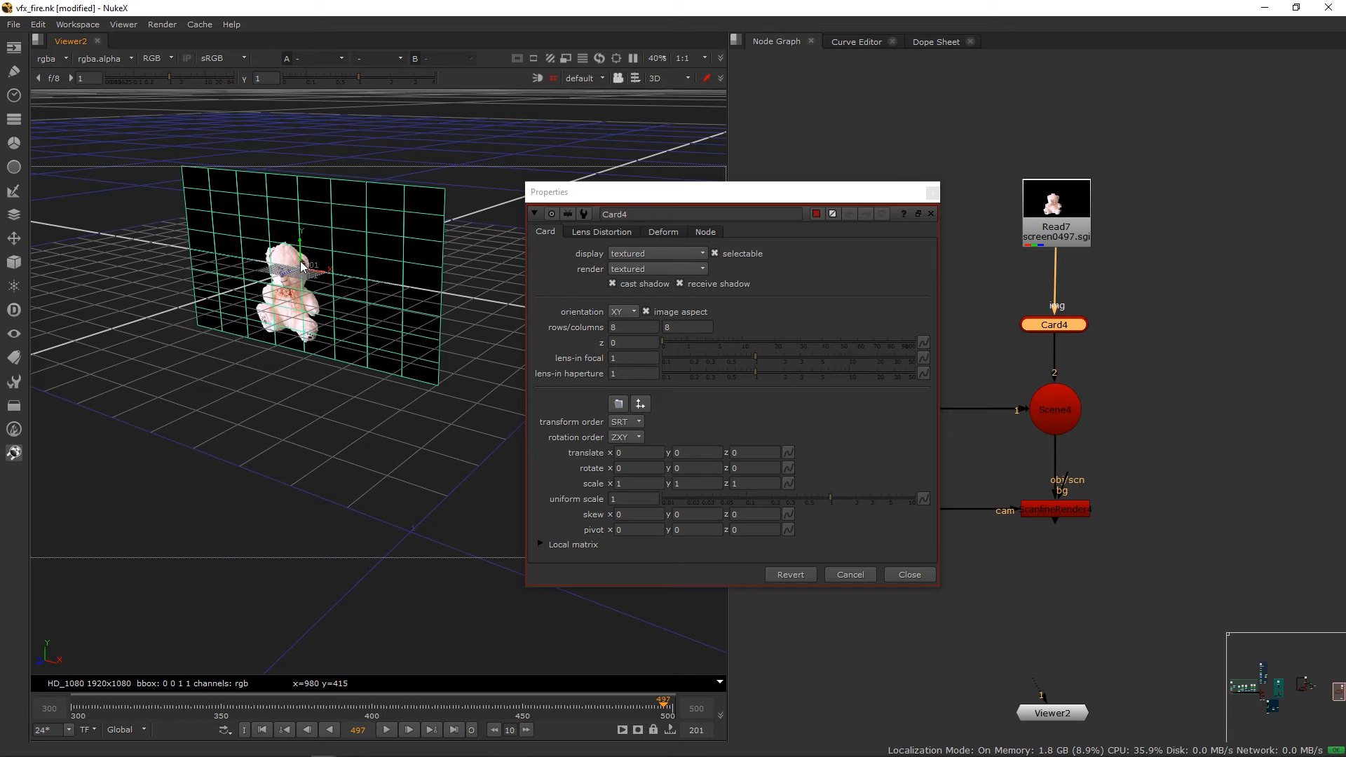
pyautogui.scroll(4, 315, 242)
pyautogui.moveTo(345, 270); pyautogui.dragTo(292, 254, button='middle')
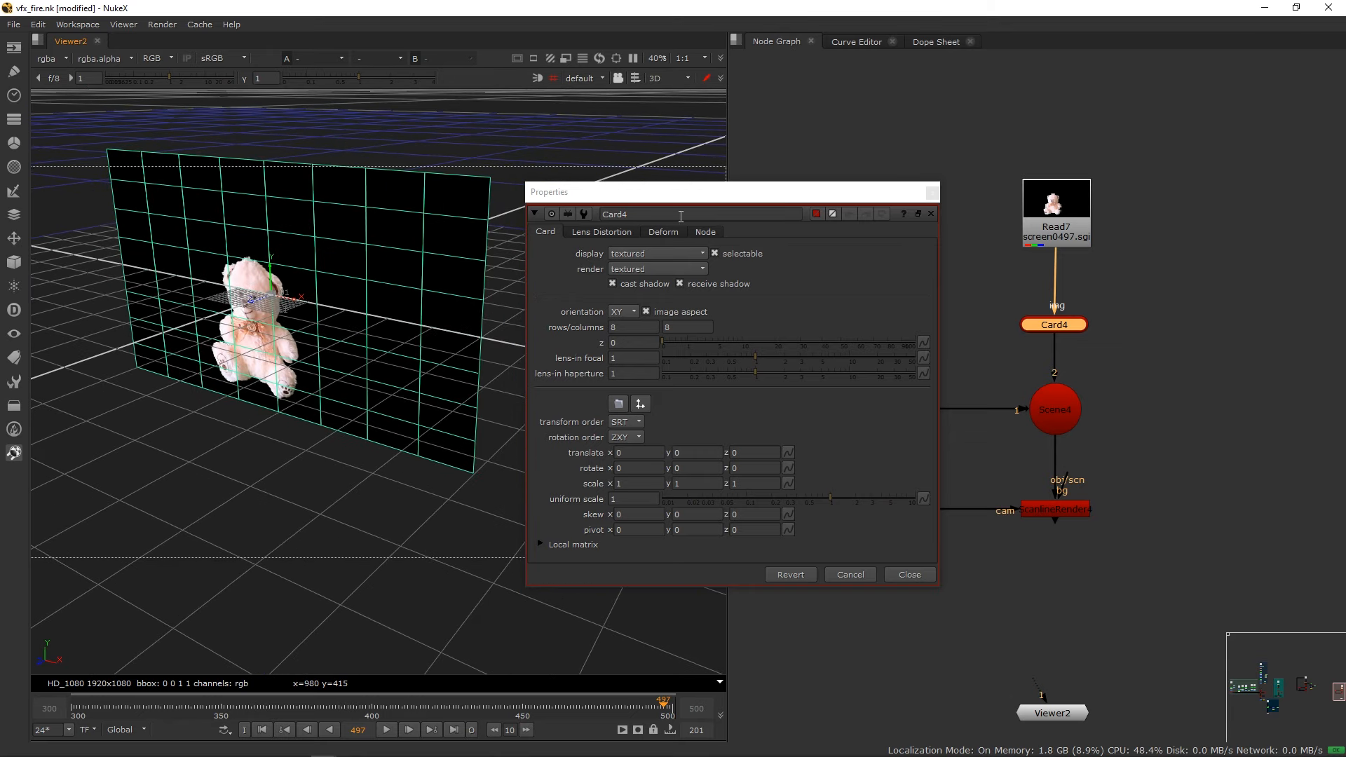
pyautogui.click(932, 192)
pyautogui.moveTo(1075, 223); pyautogui.dragTo(1066, 139)
pyautogui.click(1056, 510)
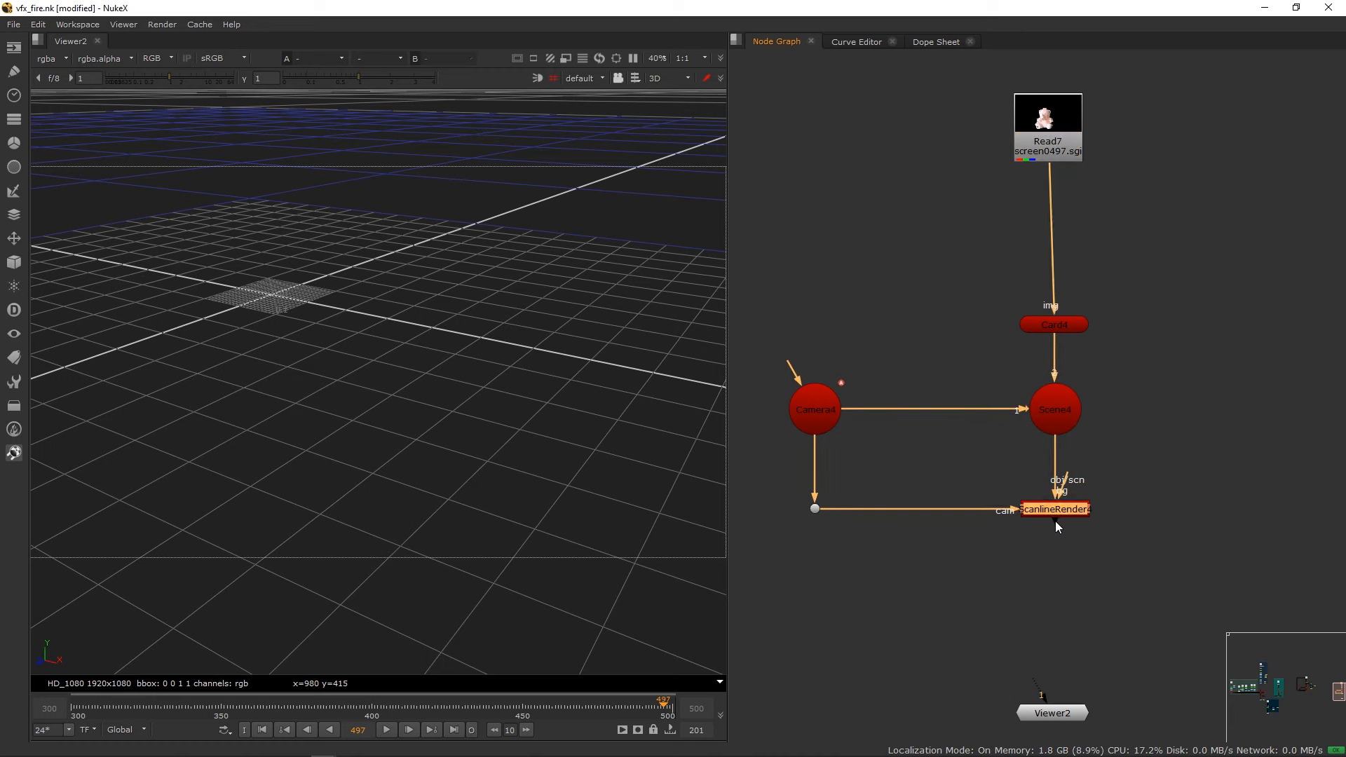
pyautogui.moveTo(1054, 520); pyautogui.dragTo(1064, 619)
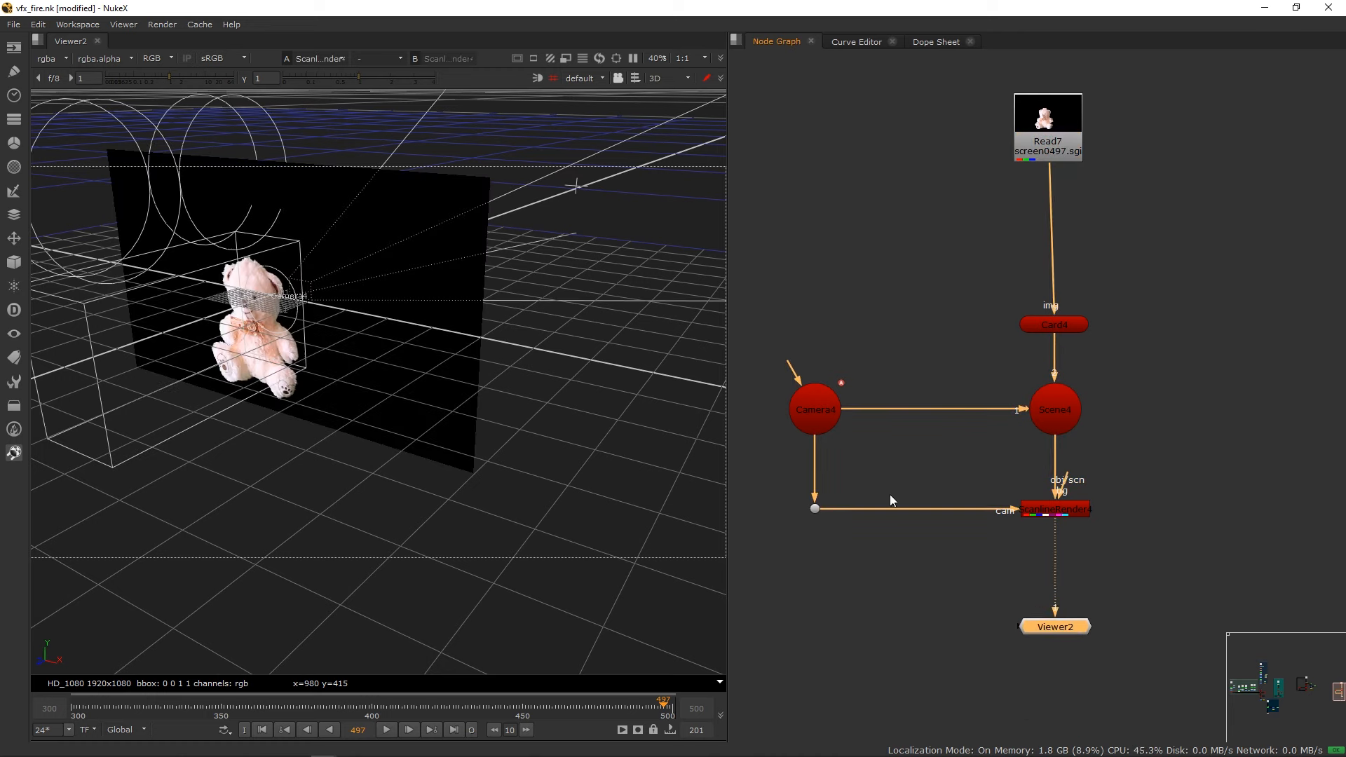
# Insert a Keyer node between Read7 and Card4, then close its properties.
pyautogui.moveTo(1049, 125); pyautogui.dragTo(1046, 101)
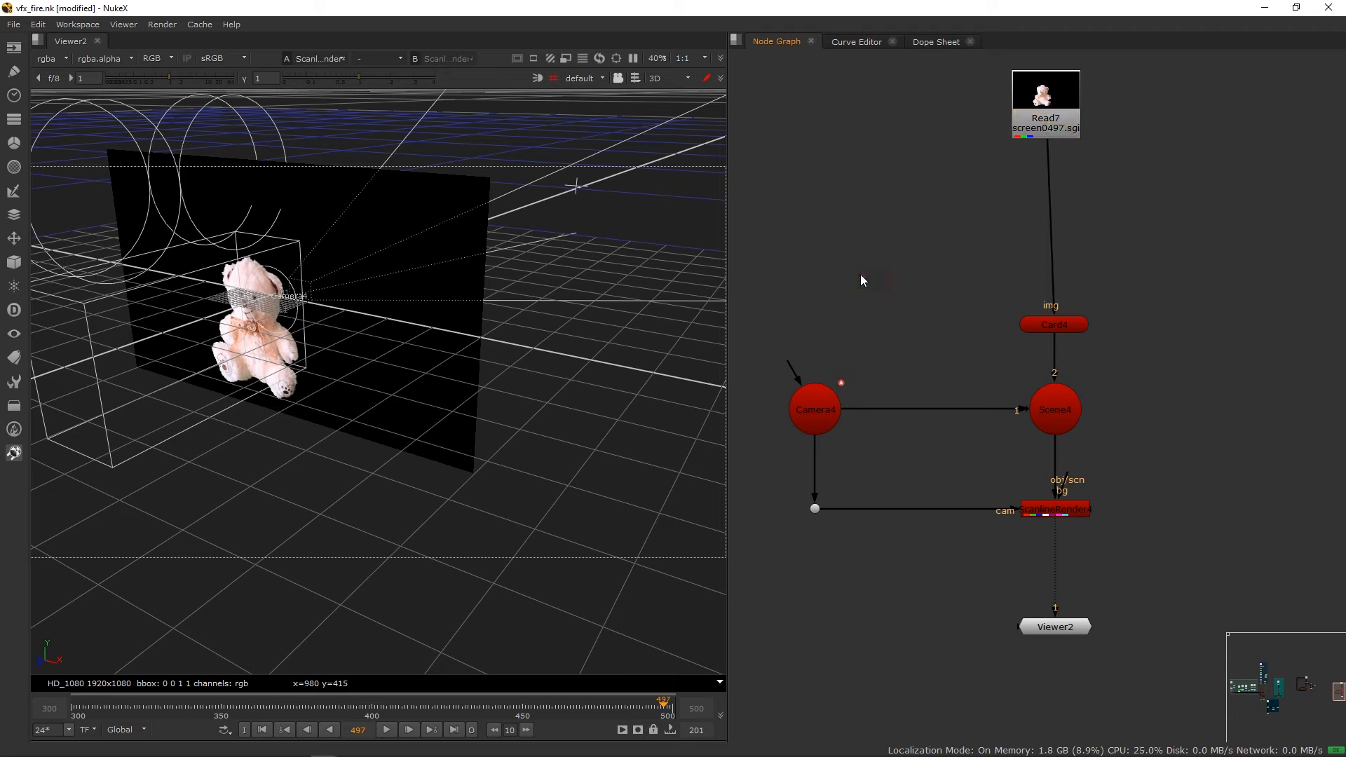
pyautogui.press('Tab')
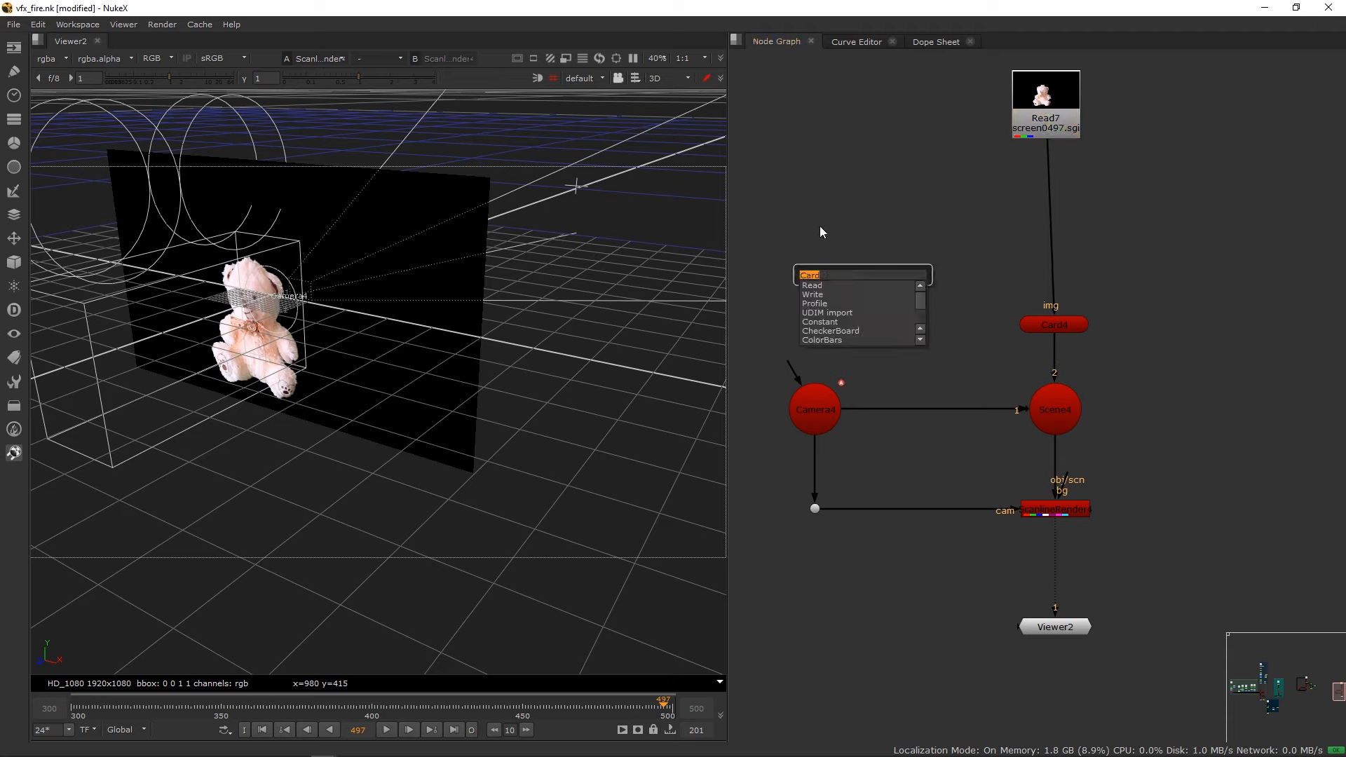
pyautogui.write('keyer')
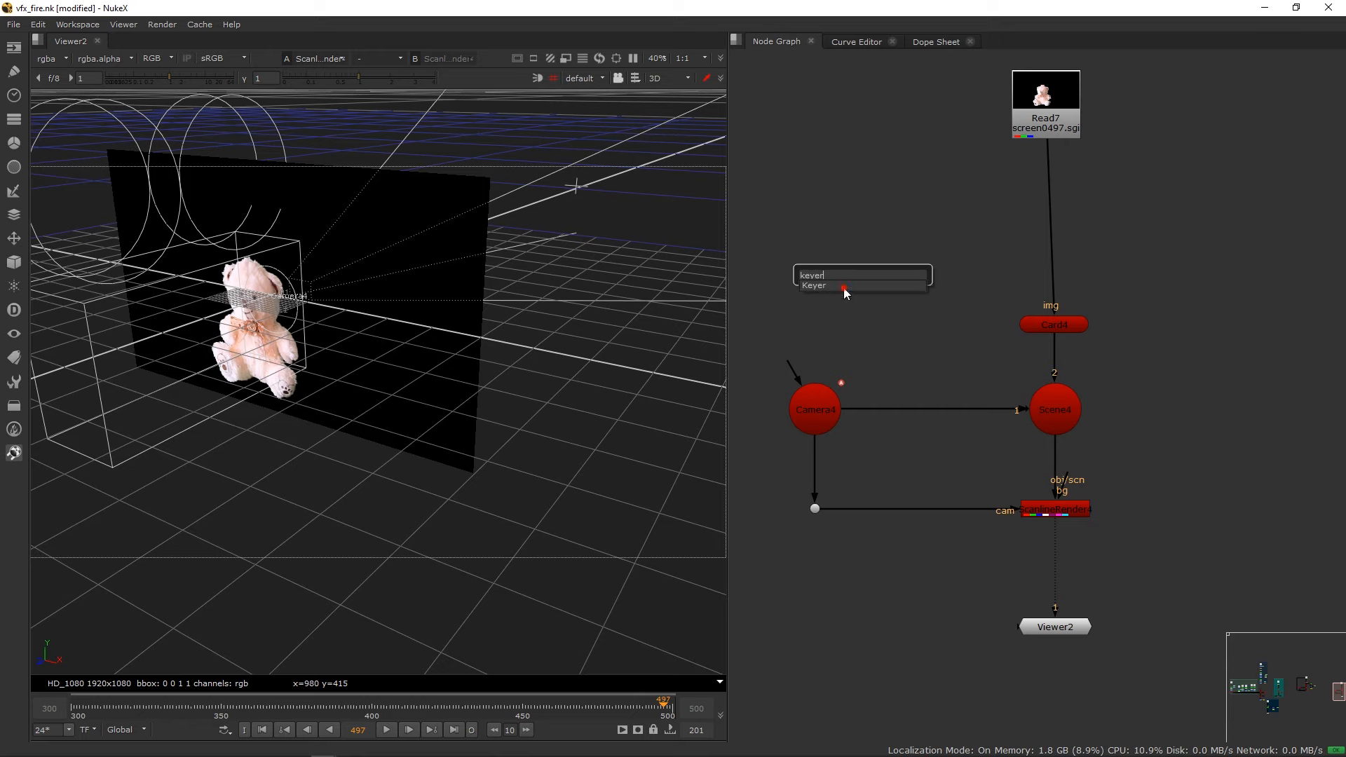
pyautogui.press('Return')
pyautogui.moveTo(882, 284); pyautogui.dragTo(1053, 200)
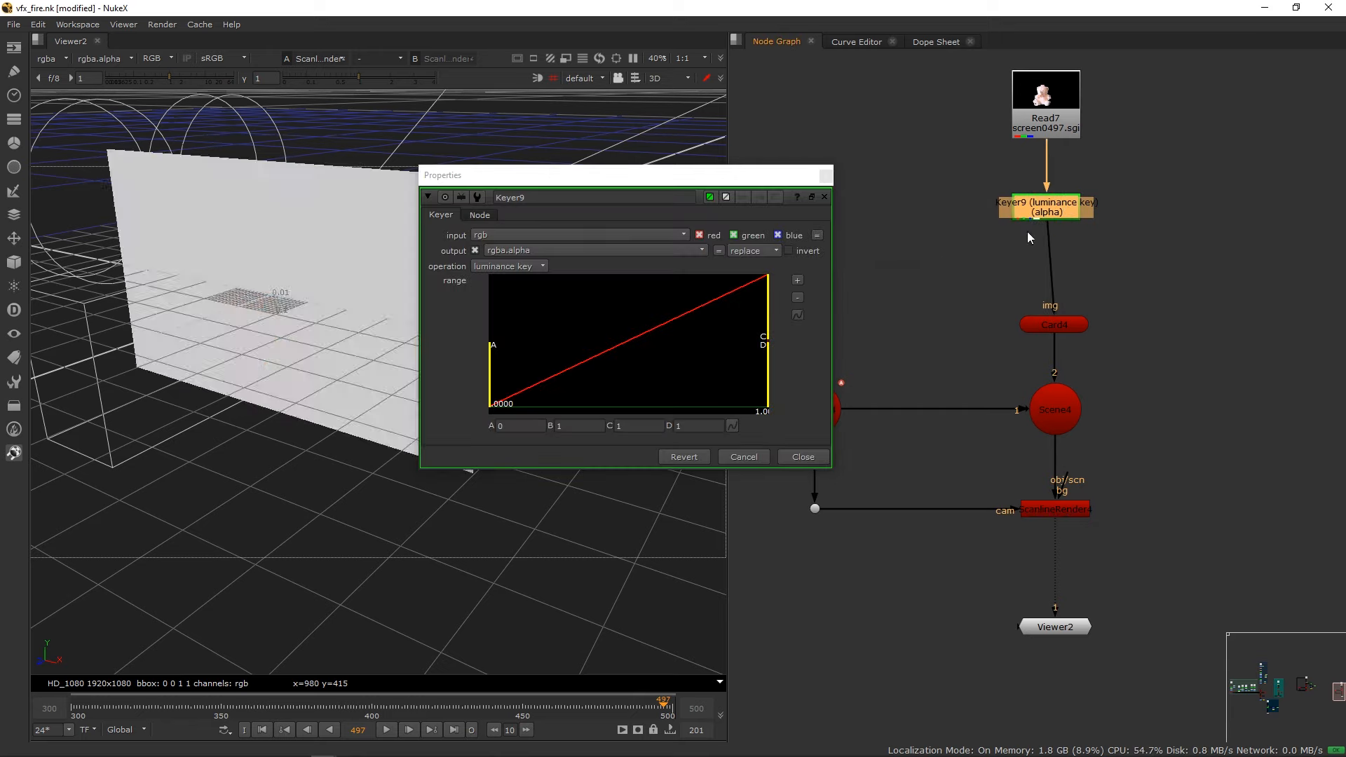
pyautogui.click(825, 177)
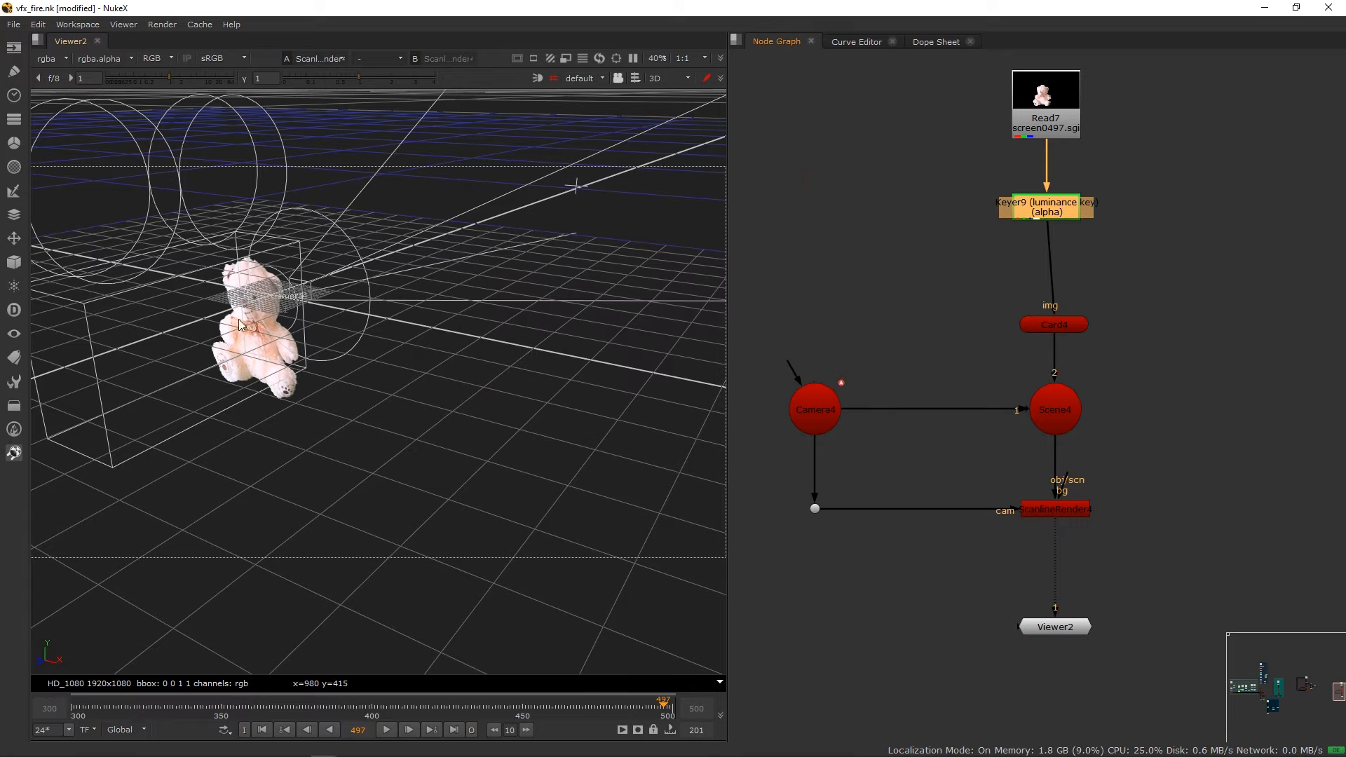
# Align the Keyer node vertically above Card4 and check the keyed bear in the 2D and 3D views.
pyautogui.keyDown('ctrl'); pyautogui.moveTo(247, 320); pyautogui.dragTo(257, 289); pyautogui.keyUp('ctrl')
pyautogui.press('Tab')
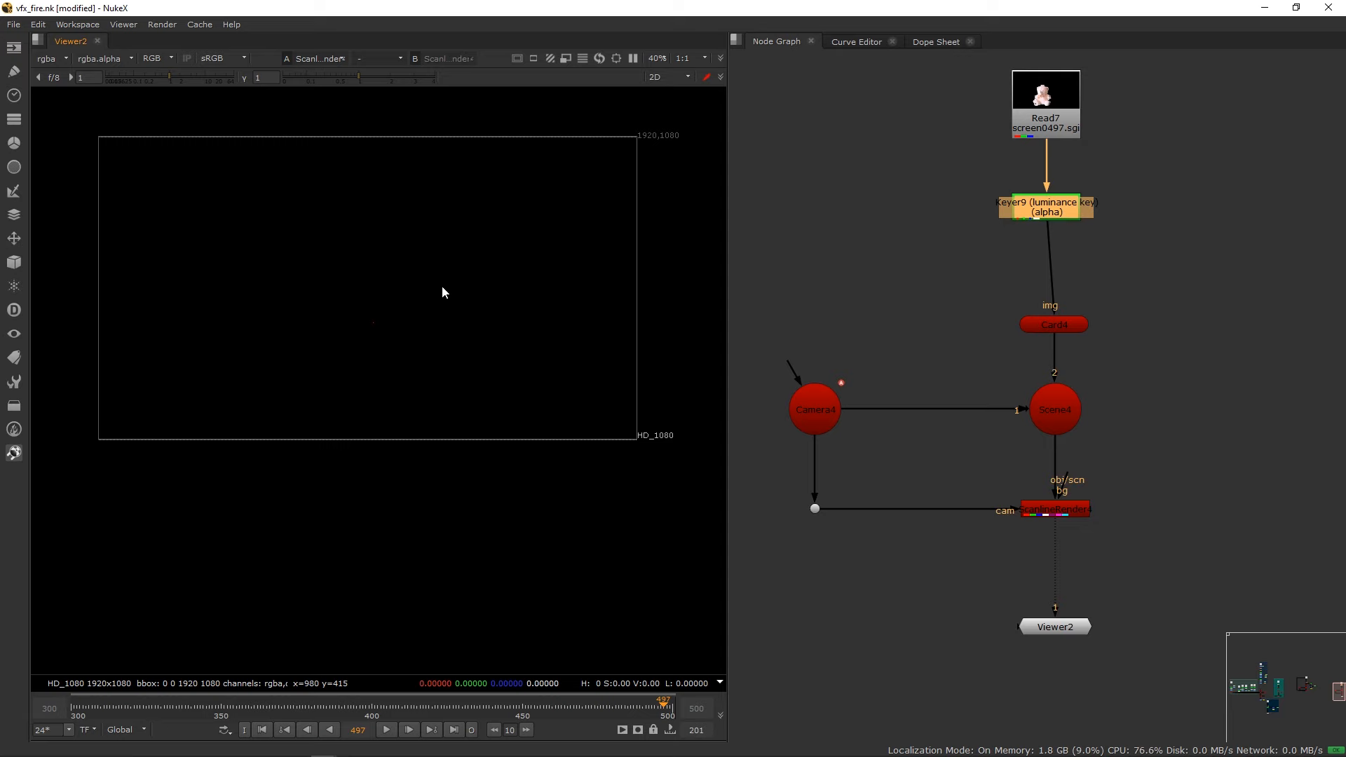
pyautogui.moveTo(1042, 207); pyautogui.dragTo(1049, 207)
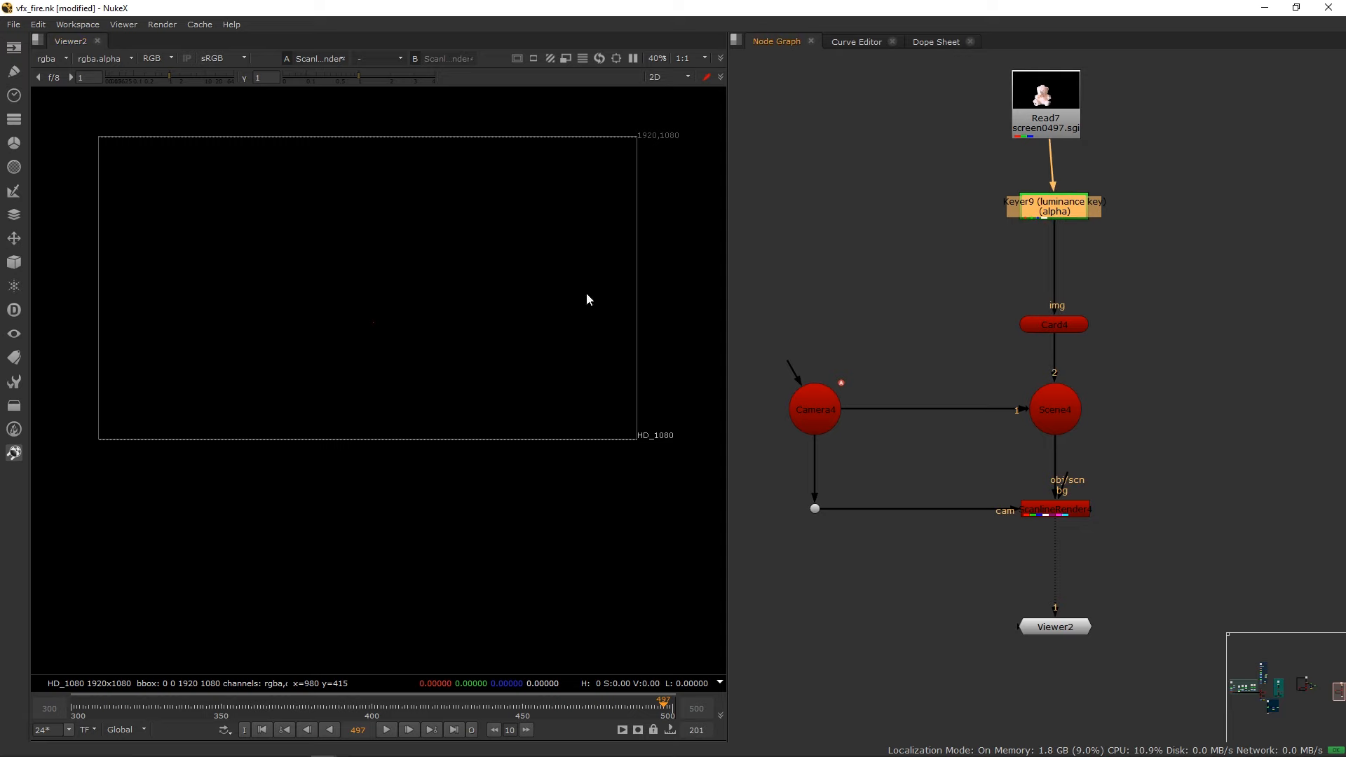
pyautogui.press('Tab')
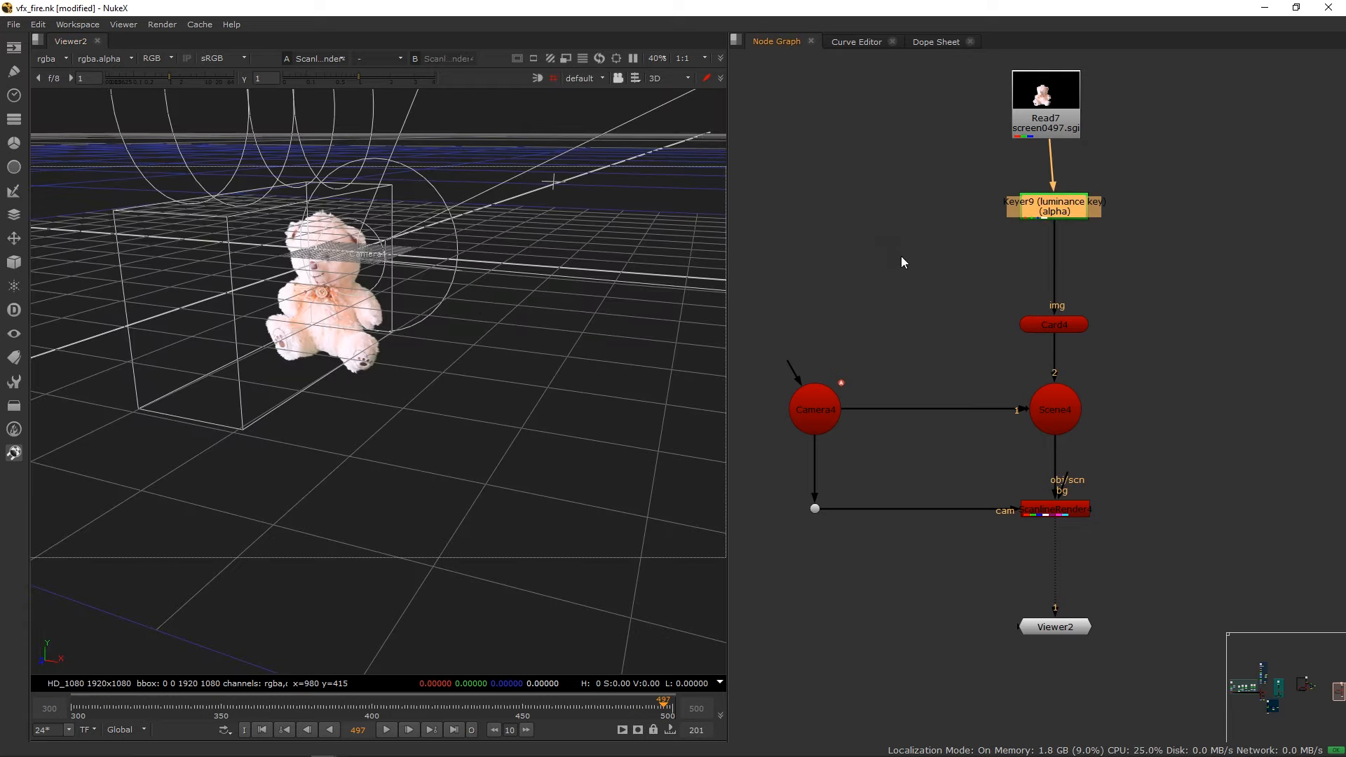
# Insert a Premult node between the Keyer and Card4, check the 2D view, and close its properties.
pyautogui.click(902, 263)
pyautogui.press('Tab')
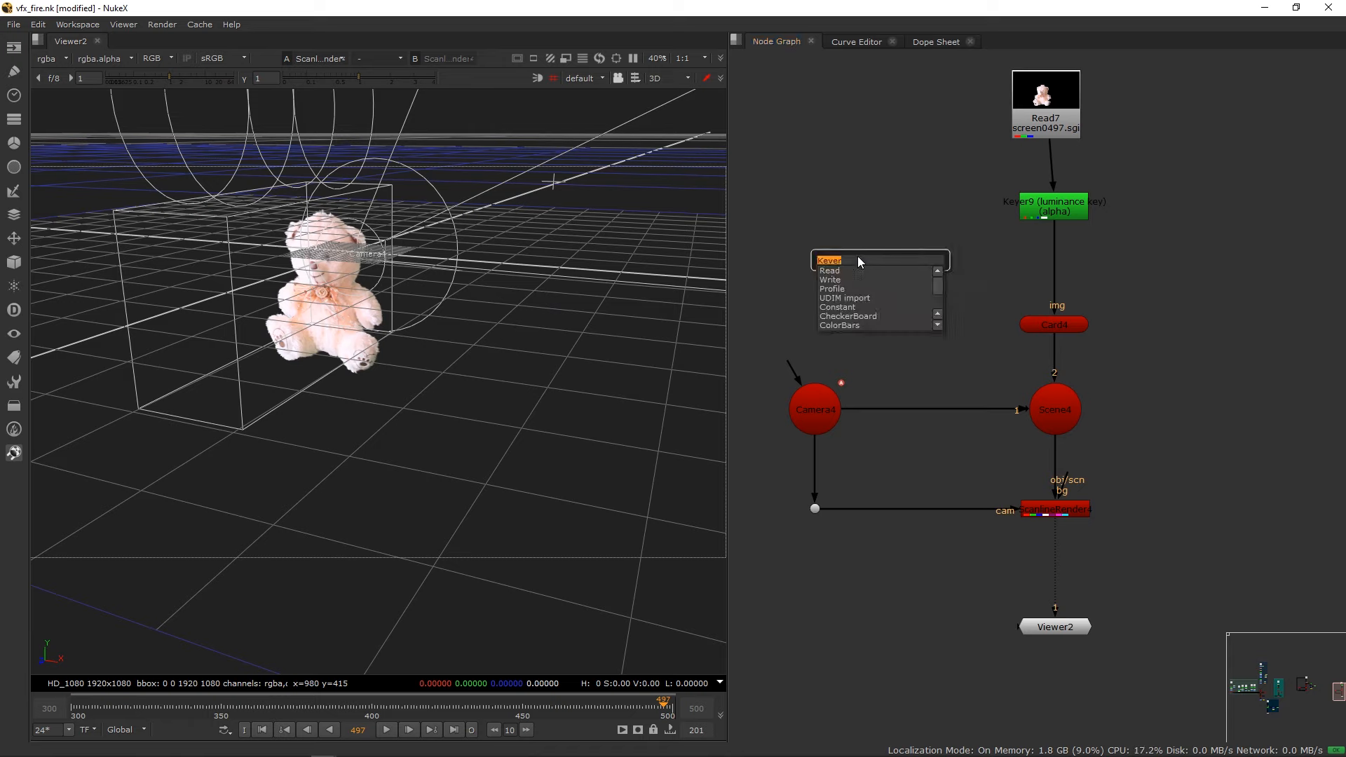
pyautogui.write('pre')
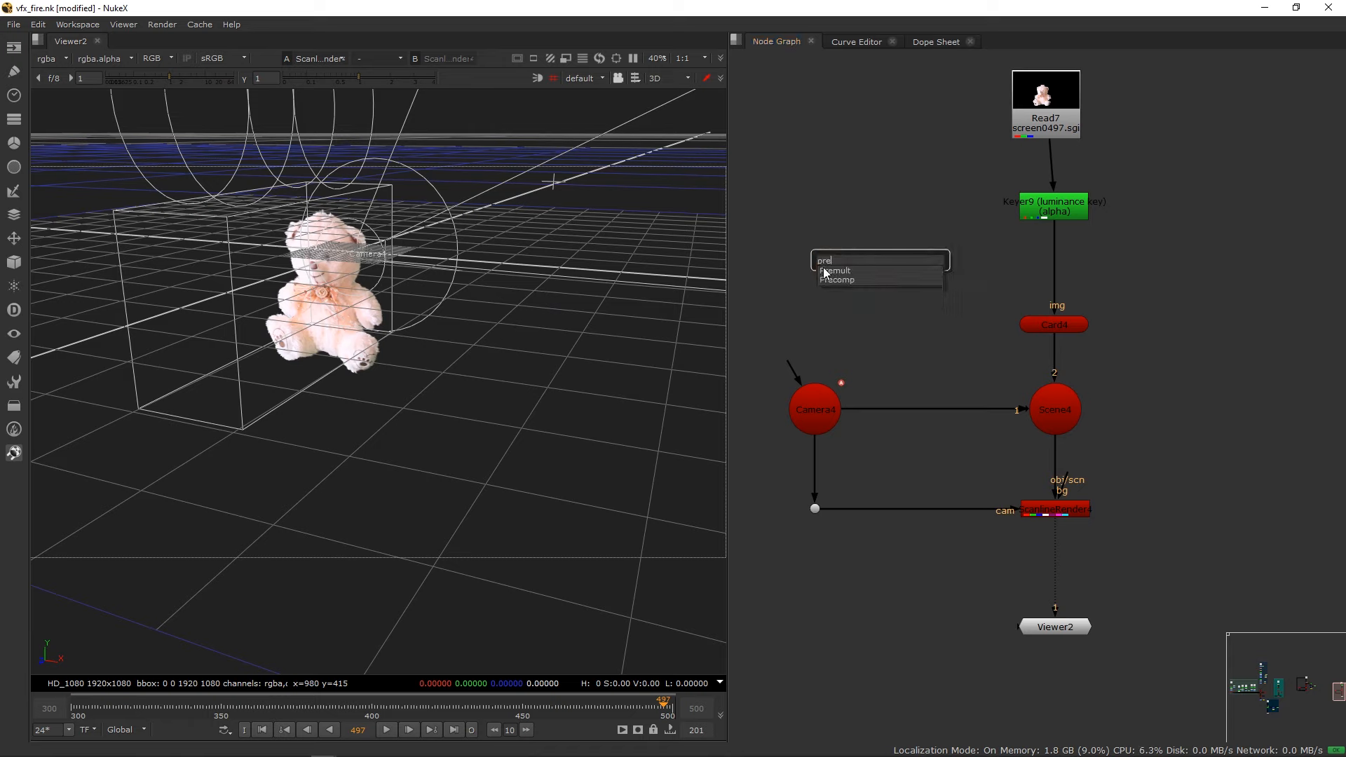
pyautogui.click(866, 270)
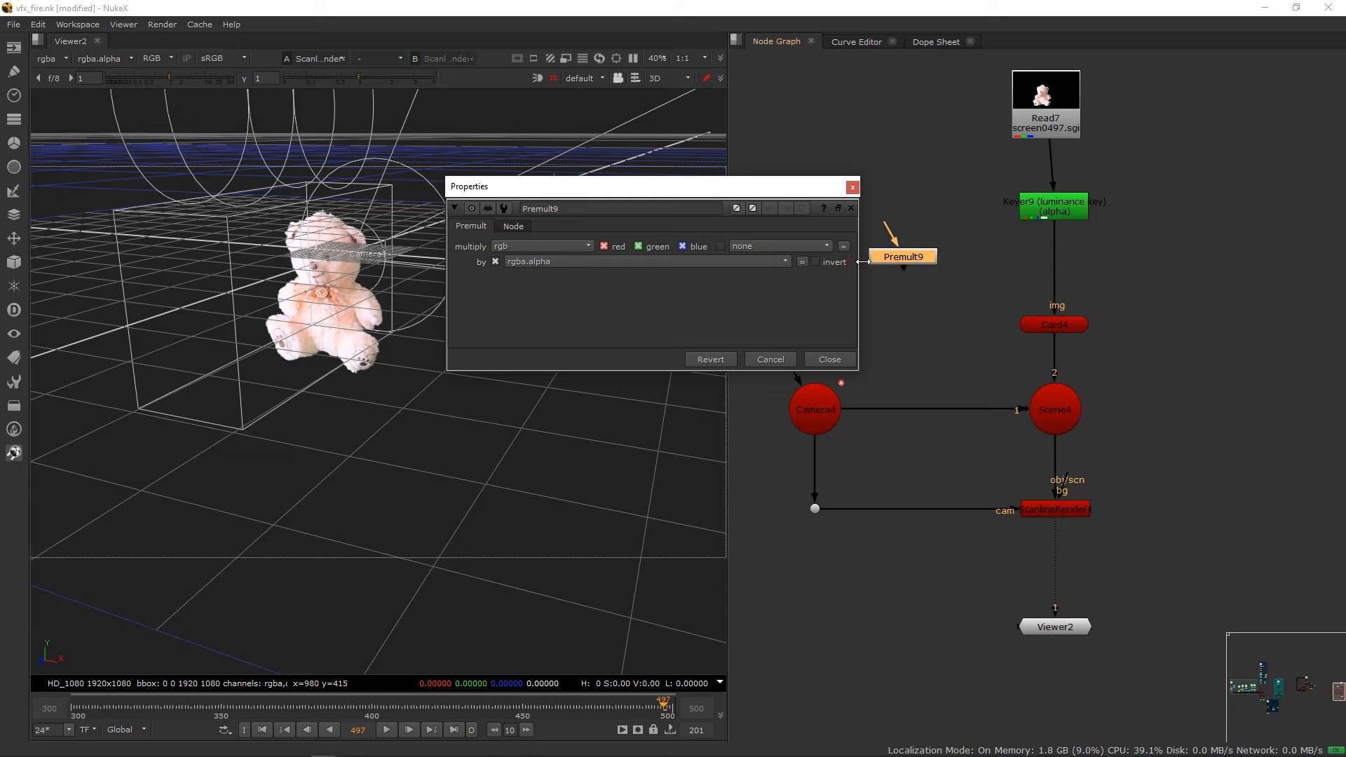
pyautogui.click(1054, 260)
pyautogui.press('Tab')
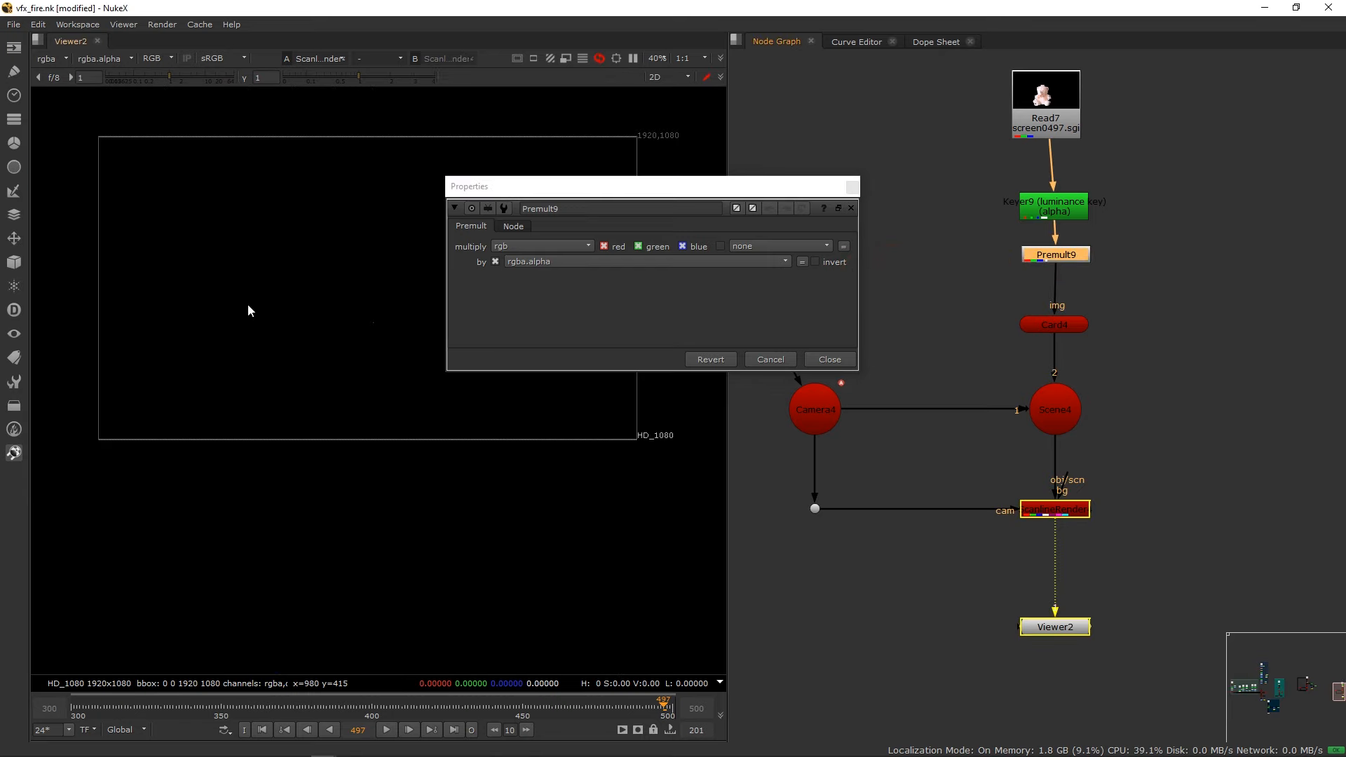
pyautogui.click(853, 187)
# Tidy the node graph by lowering Viewer2 slightly and raising Card4, Premult9 and Keyer9.
pyautogui.click(1064, 510)
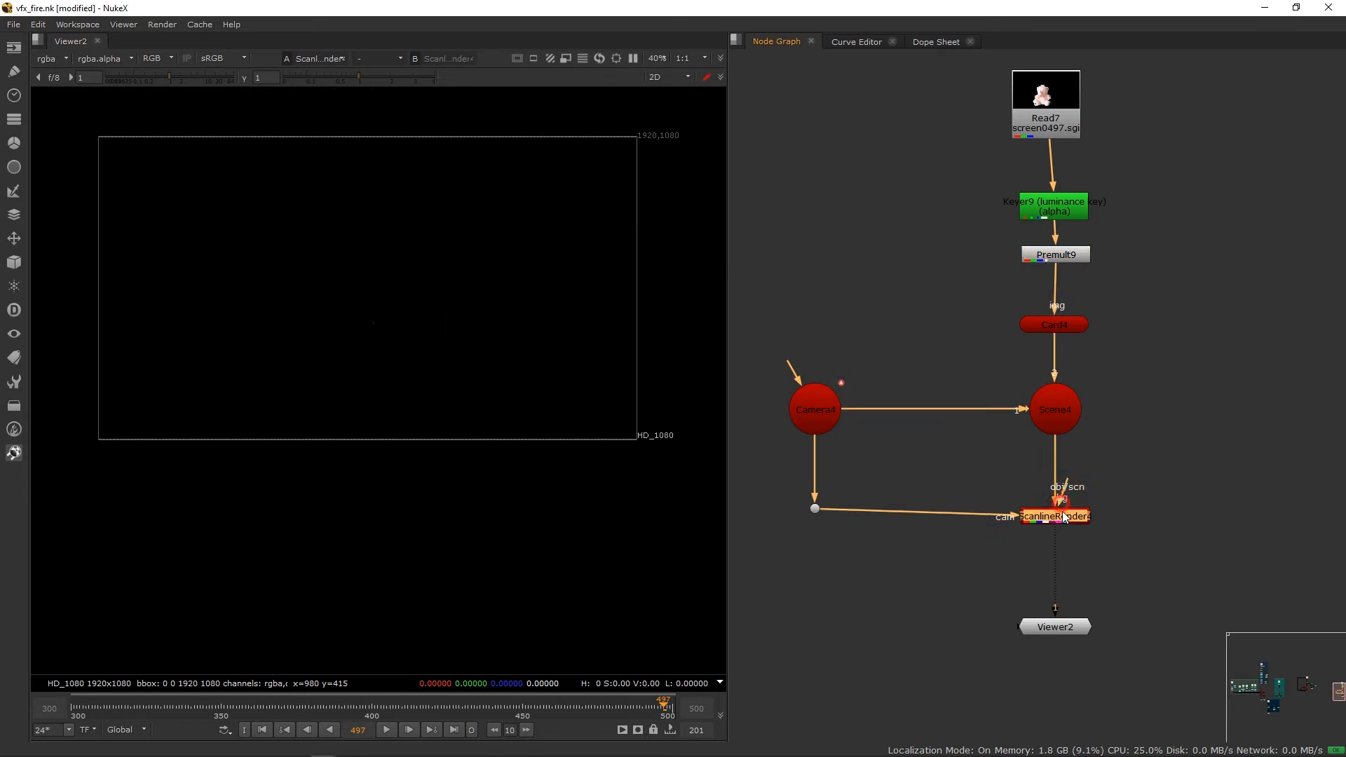
pyautogui.click(802, 420)
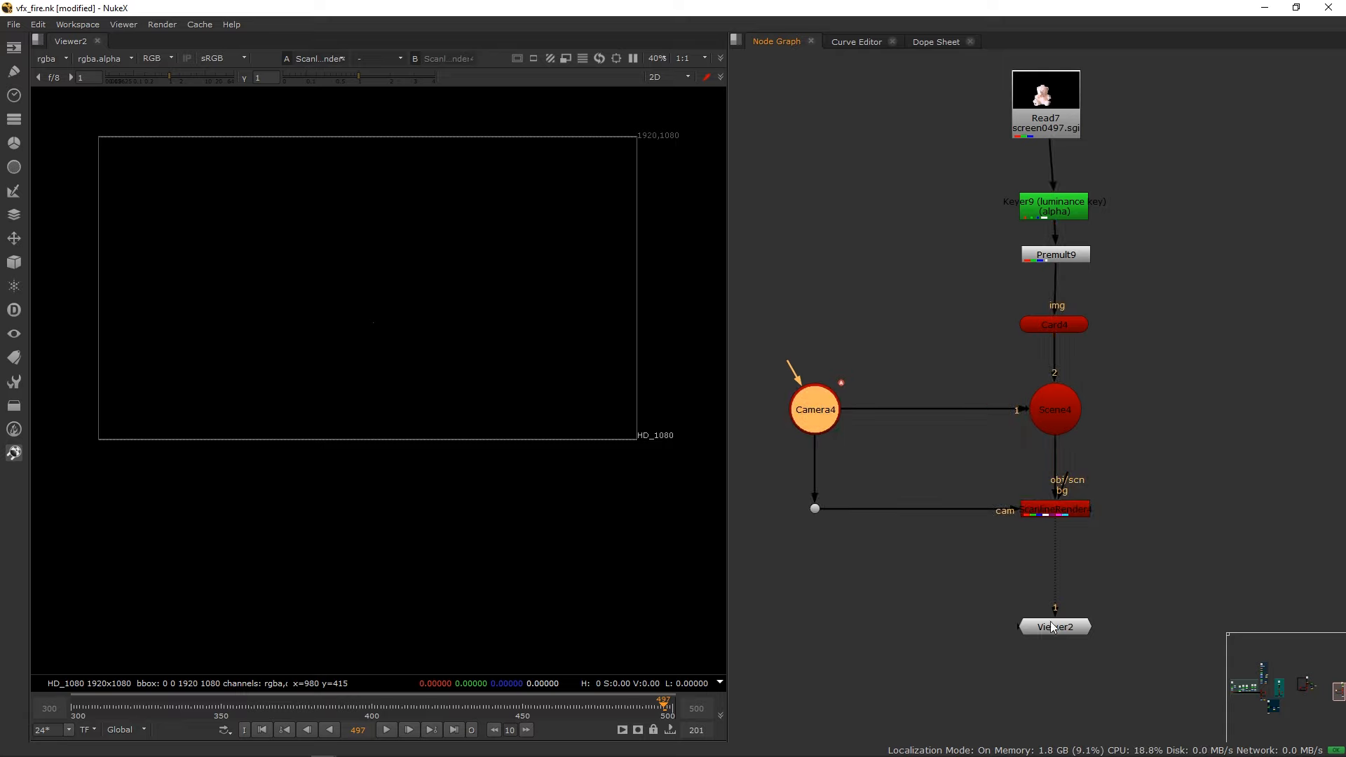
pyautogui.moveTo(1055, 626); pyautogui.dragTo(1062, 644)
pyautogui.click(1067, 515)
pyautogui.click(1064, 640)
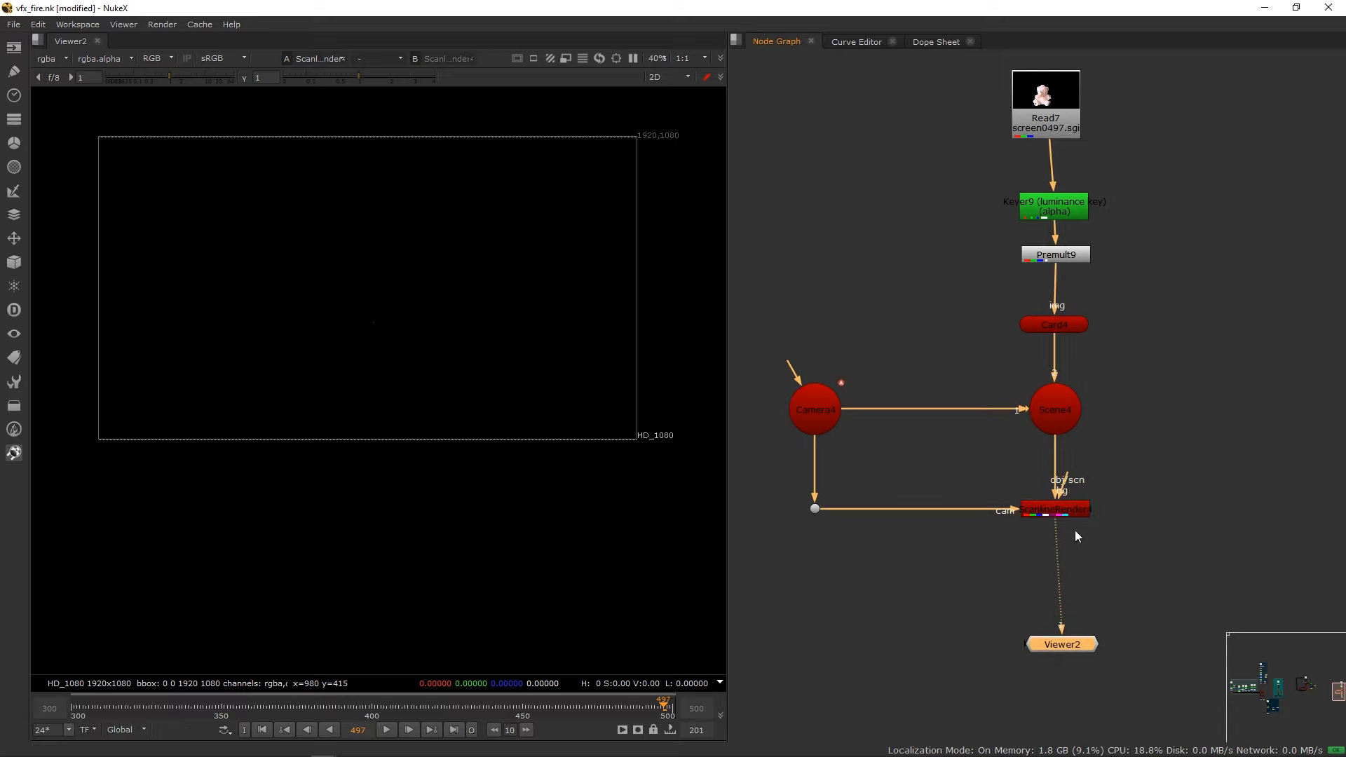
pyautogui.moveTo(1054, 326); pyautogui.dragTo(1049, 307)
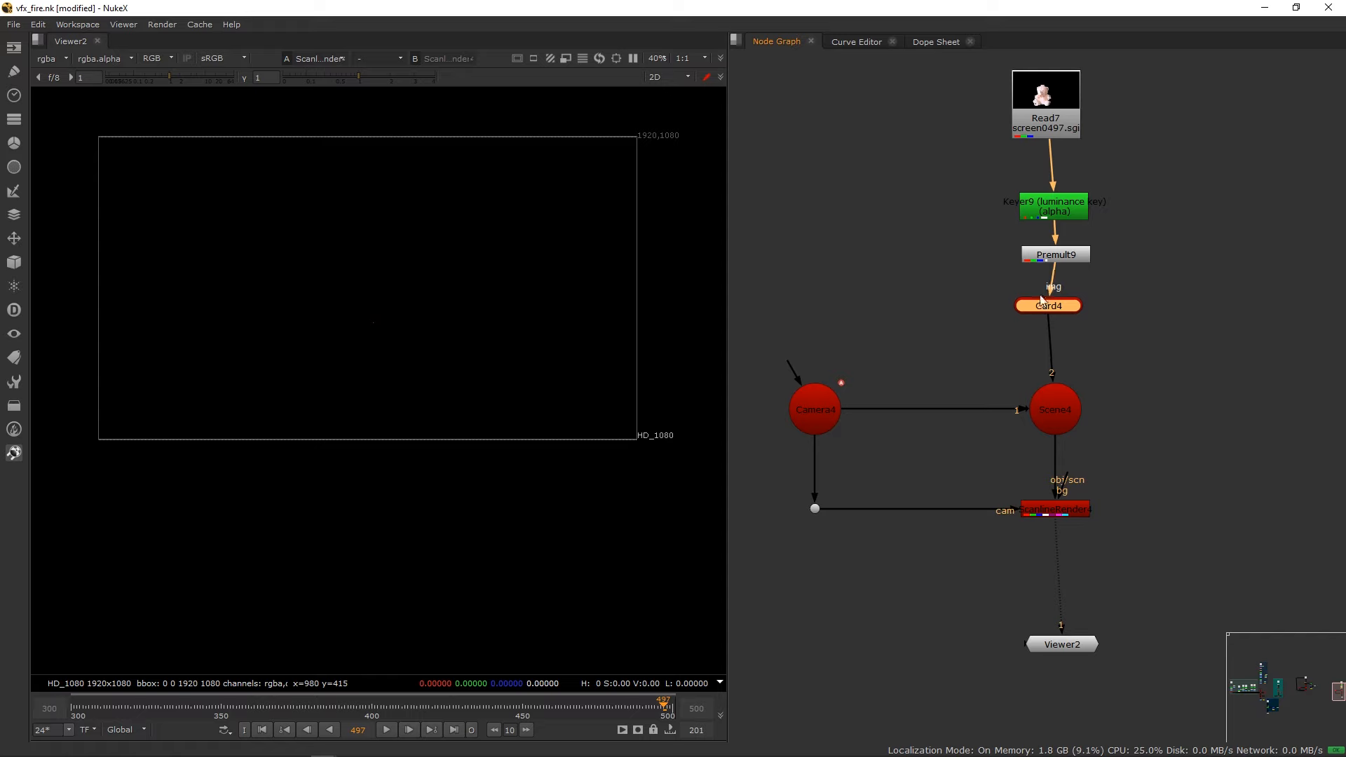
pyautogui.moveTo(1056, 255); pyautogui.dragTo(1059, 202)
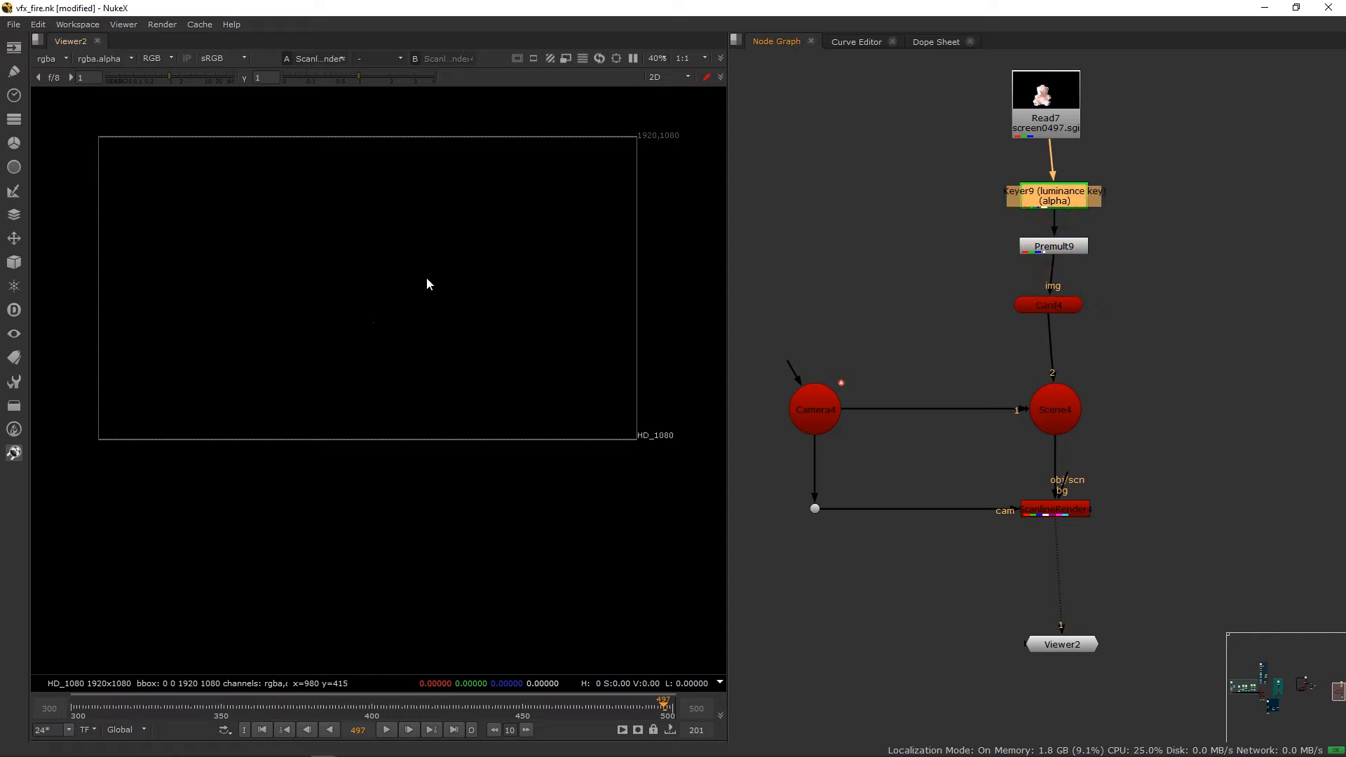
# Open Card4's properties and push the bear card away from the camera in the 3D view to about z -0.48.
pyautogui.press('Tab')
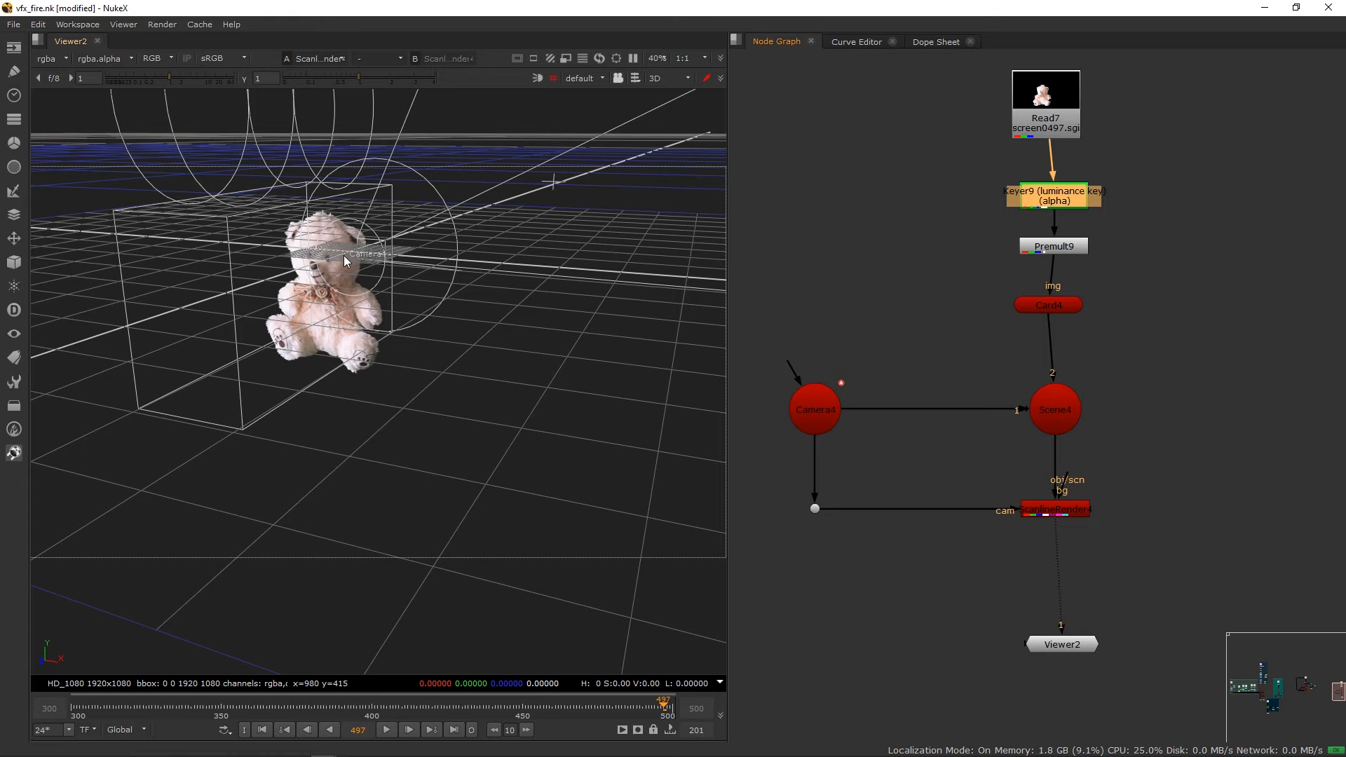
pyautogui.keyDown('ctrl'); pyautogui.moveTo(344, 259); pyautogui.dragTo(239, 293); pyautogui.keyUp('ctrl')
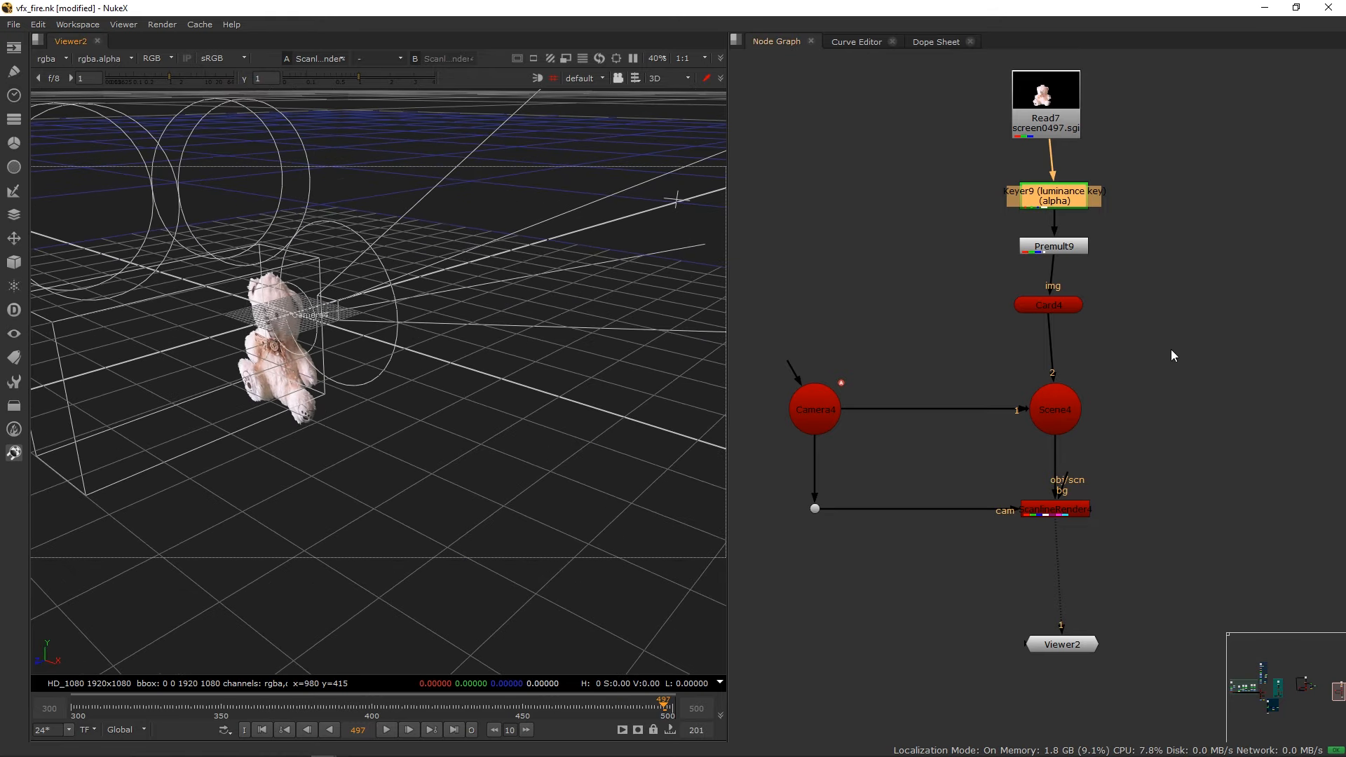
pyautogui.doubleClick(1055, 309)
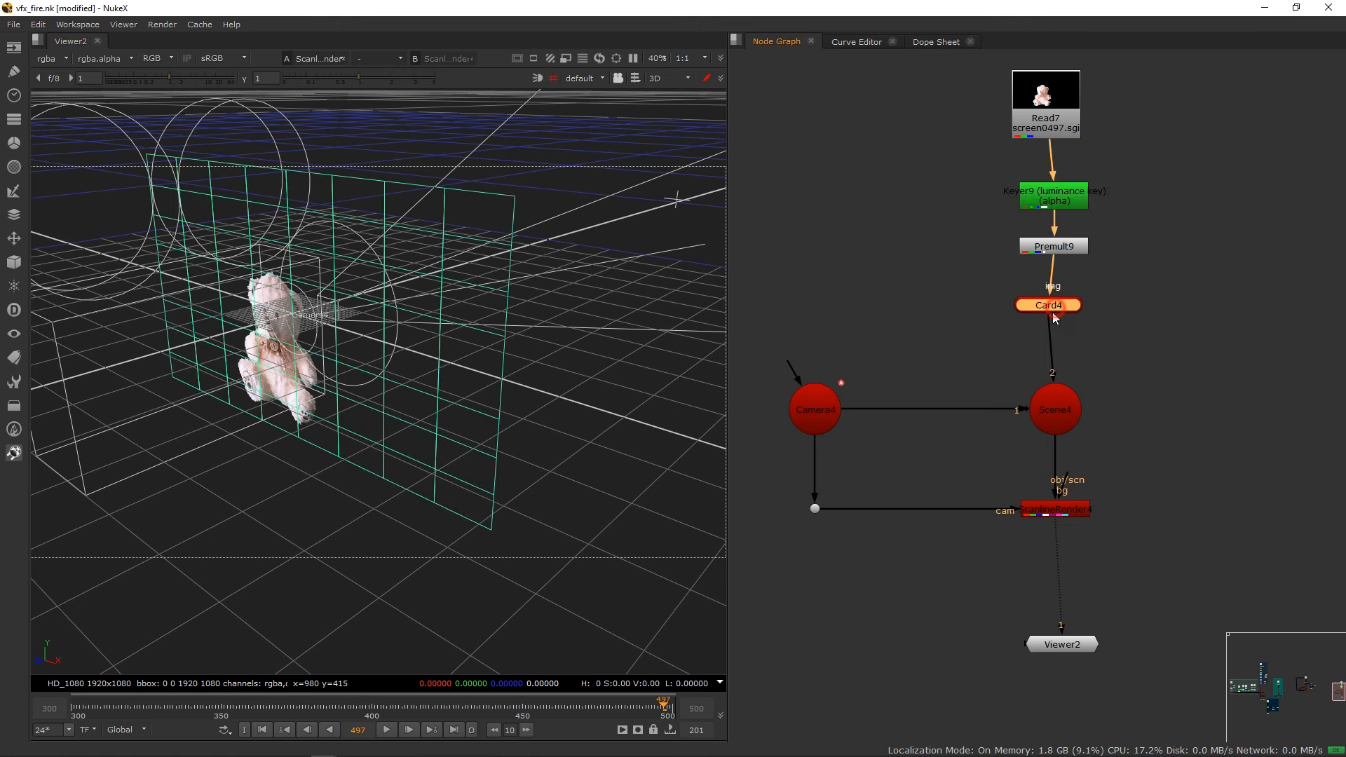
pyautogui.click(933, 194)
pyautogui.doubleClick(1055, 308)
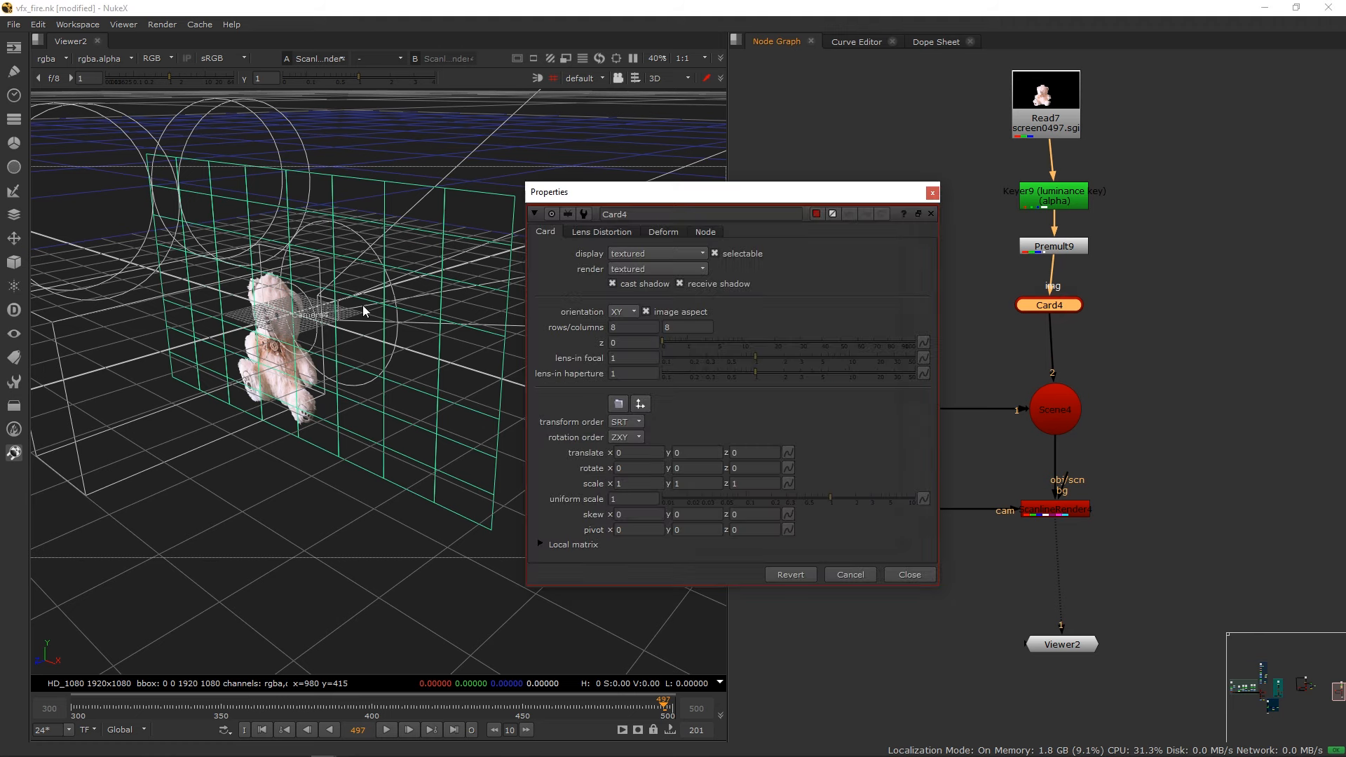
pyautogui.moveTo(271, 323); pyautogui.dragTo(587, 191)
# Push the card farther from the camera along Z to about -1.52 and view the 2D render.
pyautogui.scroll(-3, 382, 285)
pyautogui.scroll(-2, 382, 288)
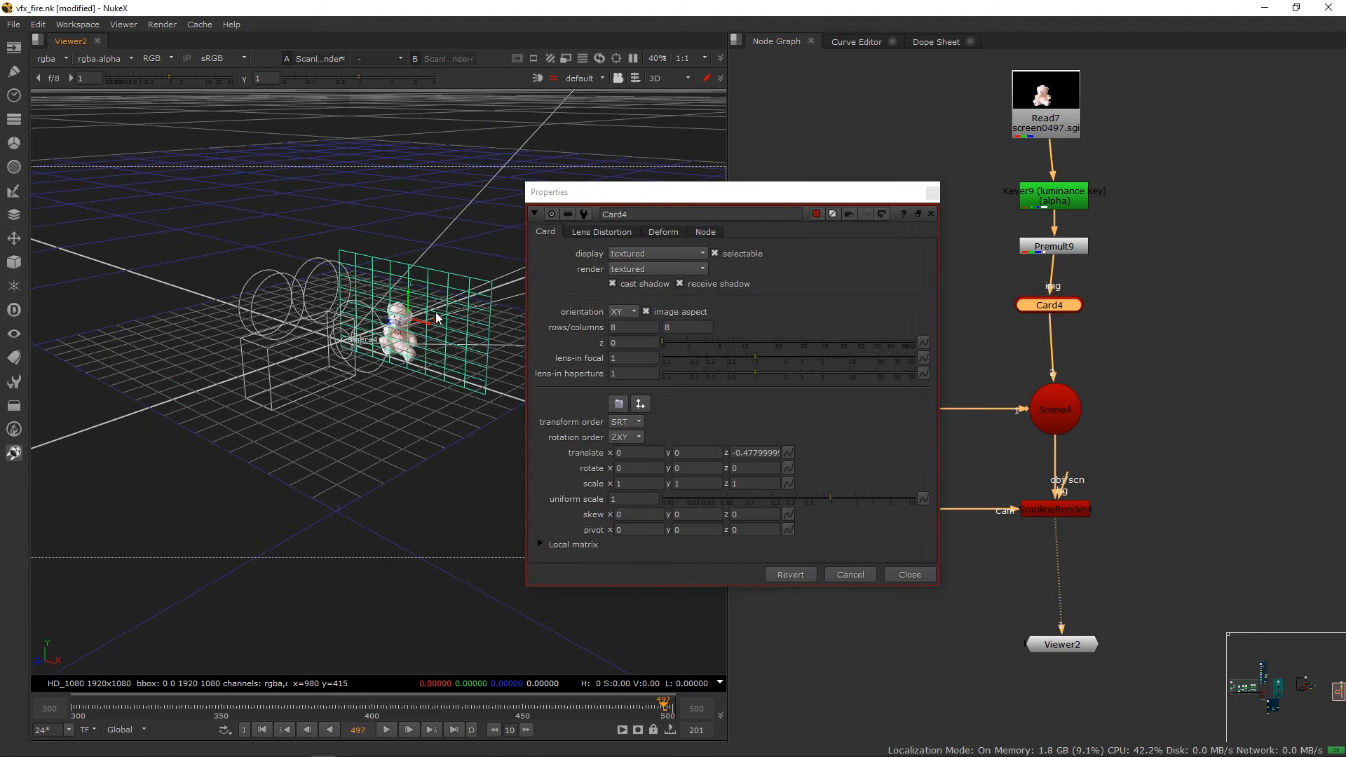
pyautogui.moveTo(436, 318); pyautogui.dragTo(300, 324, button='middle')
pyautogui.moveTo(231, 325); pyautogui.dragTo(493, 232)
pyautogui.press('Tab')
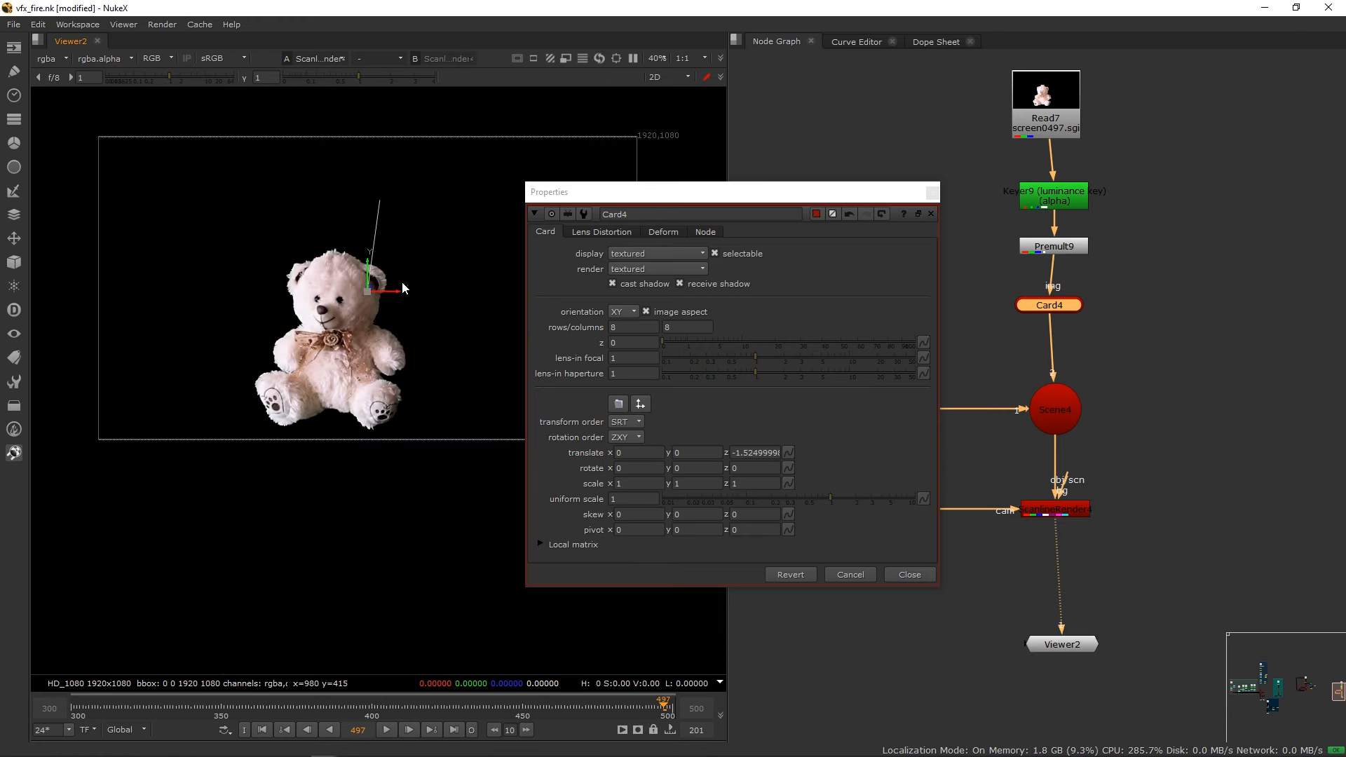
# Reposition the card to about x 0.055, y 0.056, z -1.58, checking the framing in the 2D render, and close its properties.
pyautogui.press('Tab')
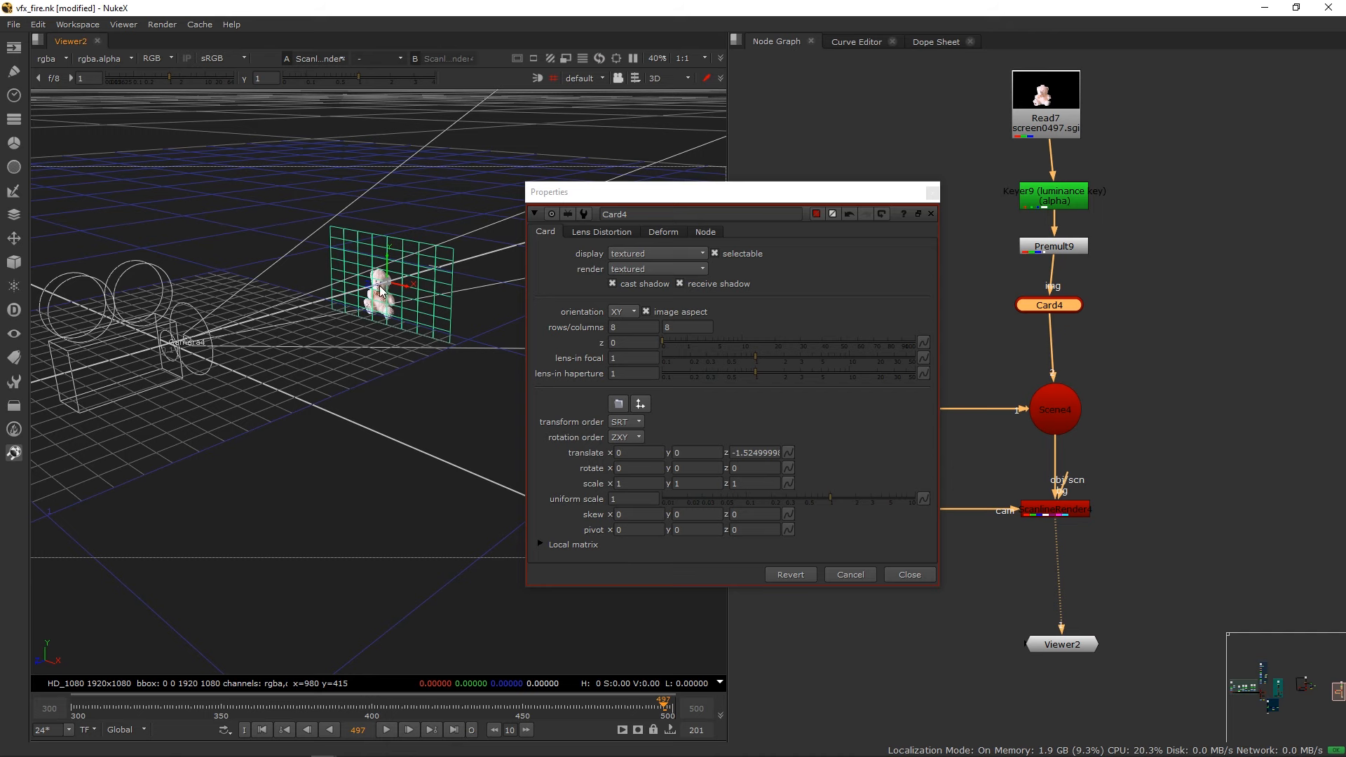
pyautogui.moveTo(379, 291); pyautogui.dragTo(435, 275)
pyautogui.press('Tab')
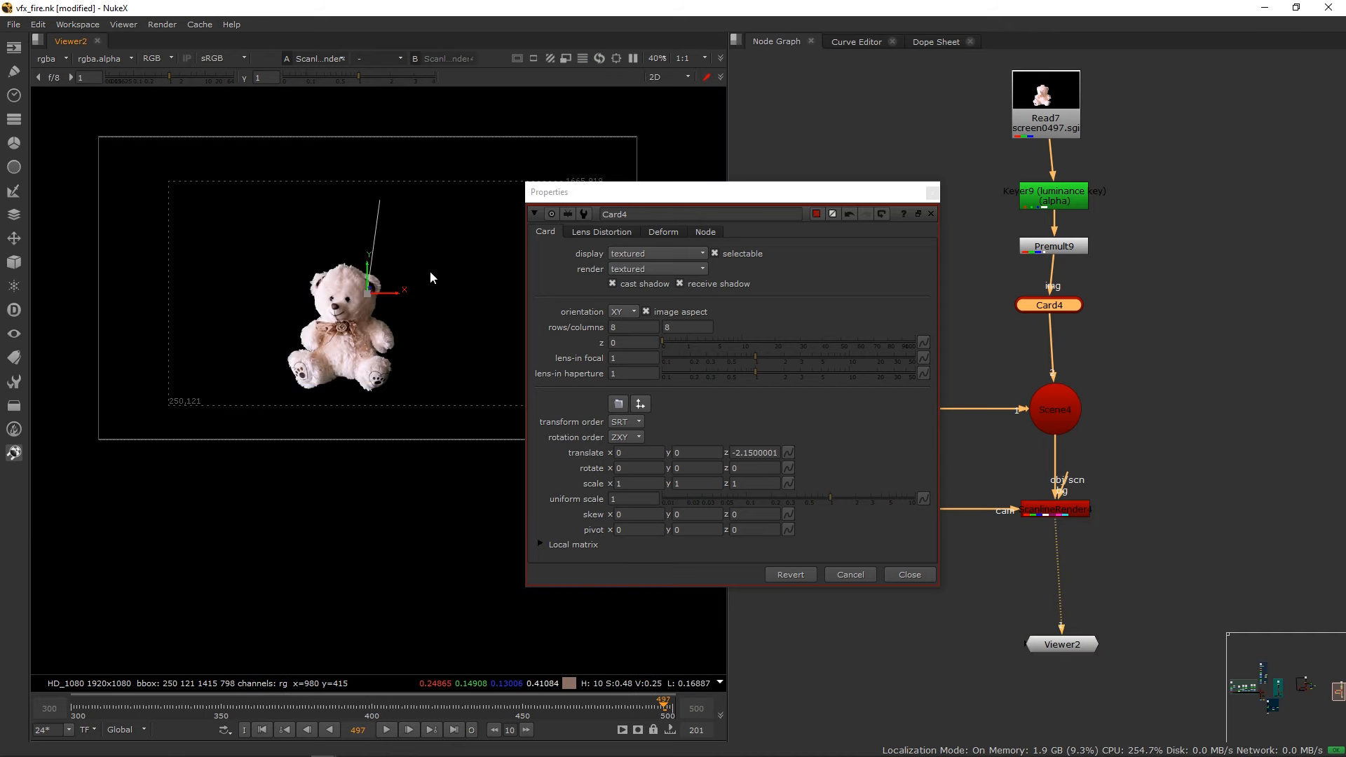
pyautogui.press('Tab')
pyautogui.moveTo(430, 275); pyautogui.dragTo(398, 239)
pyautogui.press('Tab')
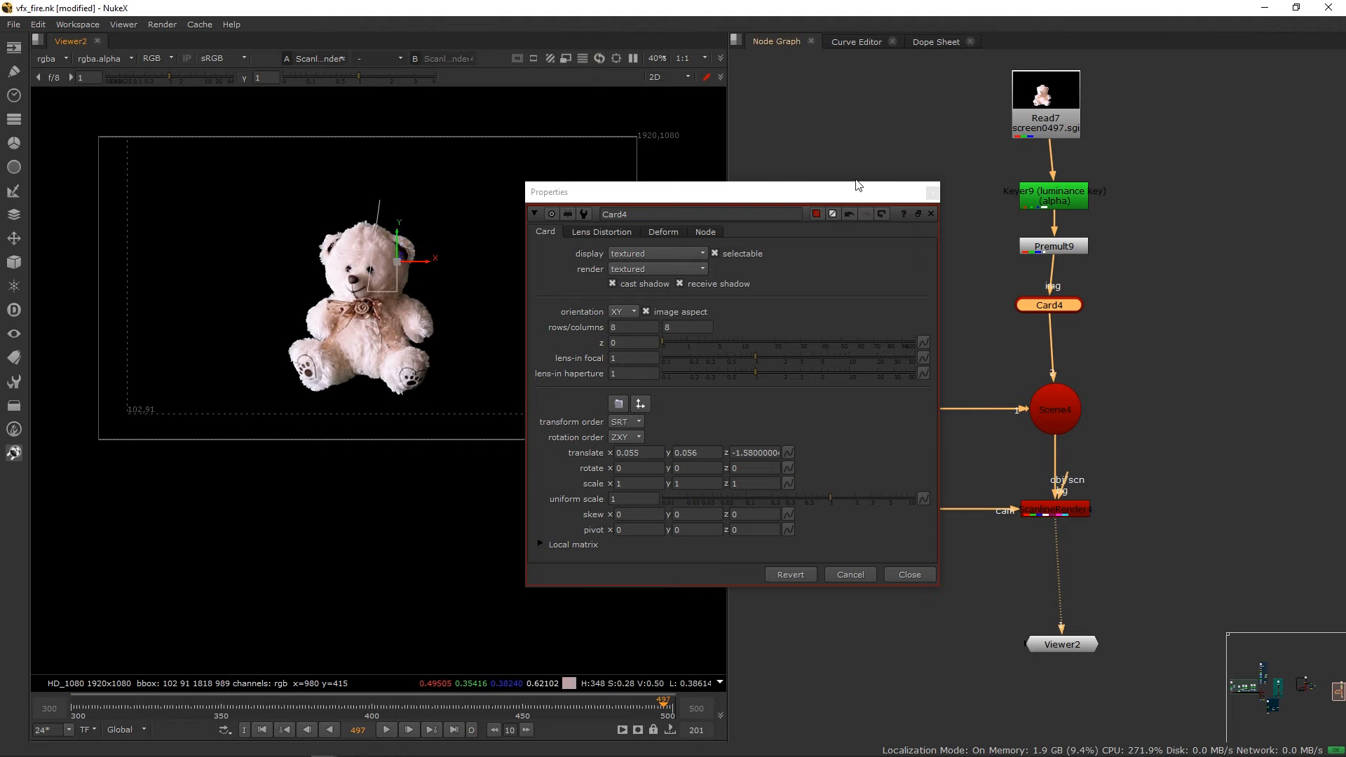
pyautogui.click(932, 192)
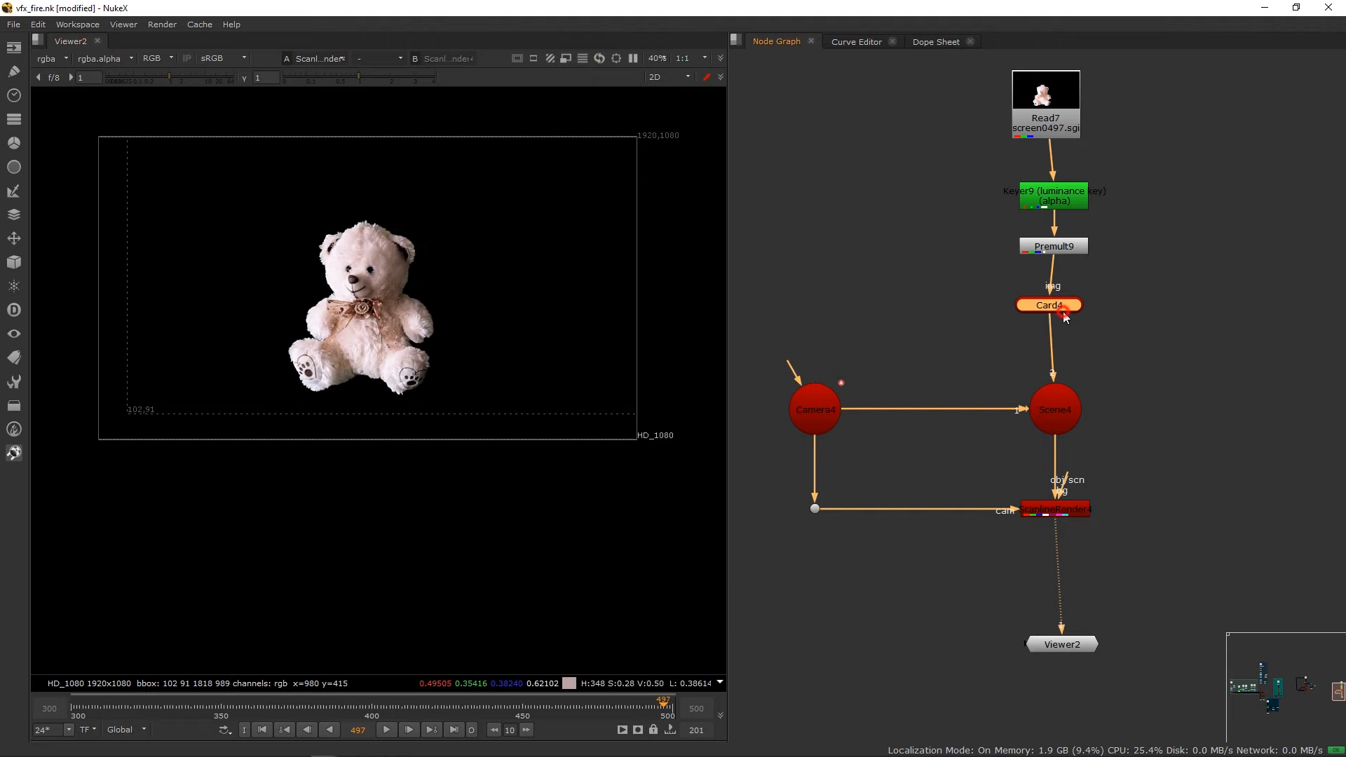
# Line up Card4, Premult9 and Keyer9 in a vertical column beneath Read7.
pyautogui.moveTo(1085, 294); pyautogui.dragTo(1078, 292)
pyautogui.moveTo(1052, 247); pyautogui.dragTo(1041, 246)
pyautogui.moveTo(1067, 198)
pyautogui.mouseDown()
pyautogui.moveTo(1045, 196)
pyautogui.moveTo(1056, 193)
pyautogui.mouseUp()
# Select the branch from Read7 to Card4 and detach it from Scene4.
pyautogui.moveTo(1045, 104); pyautogui.dragTo(1134, 351)
pyautogui.scroll(-2, 1045, 325)
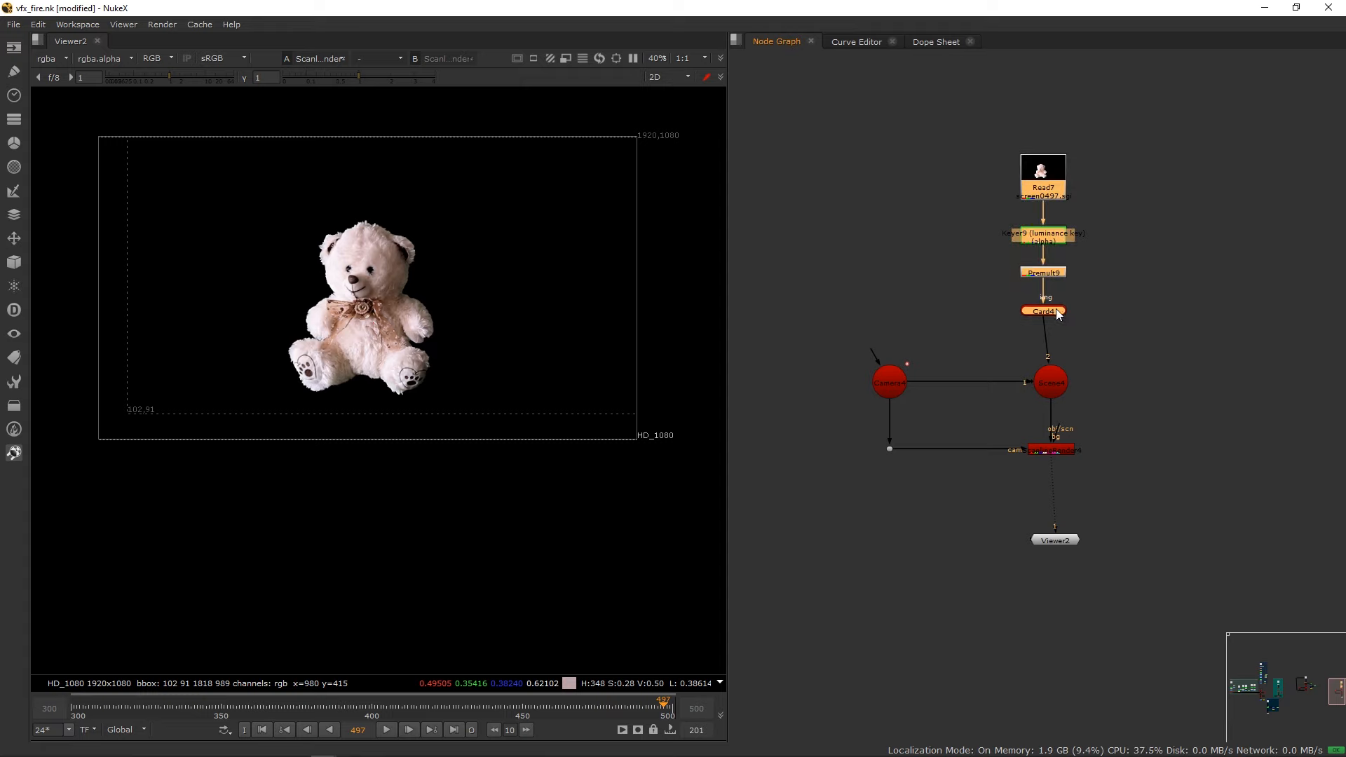
pyautogui.hotkey('ctrl', 'shift', 'x')
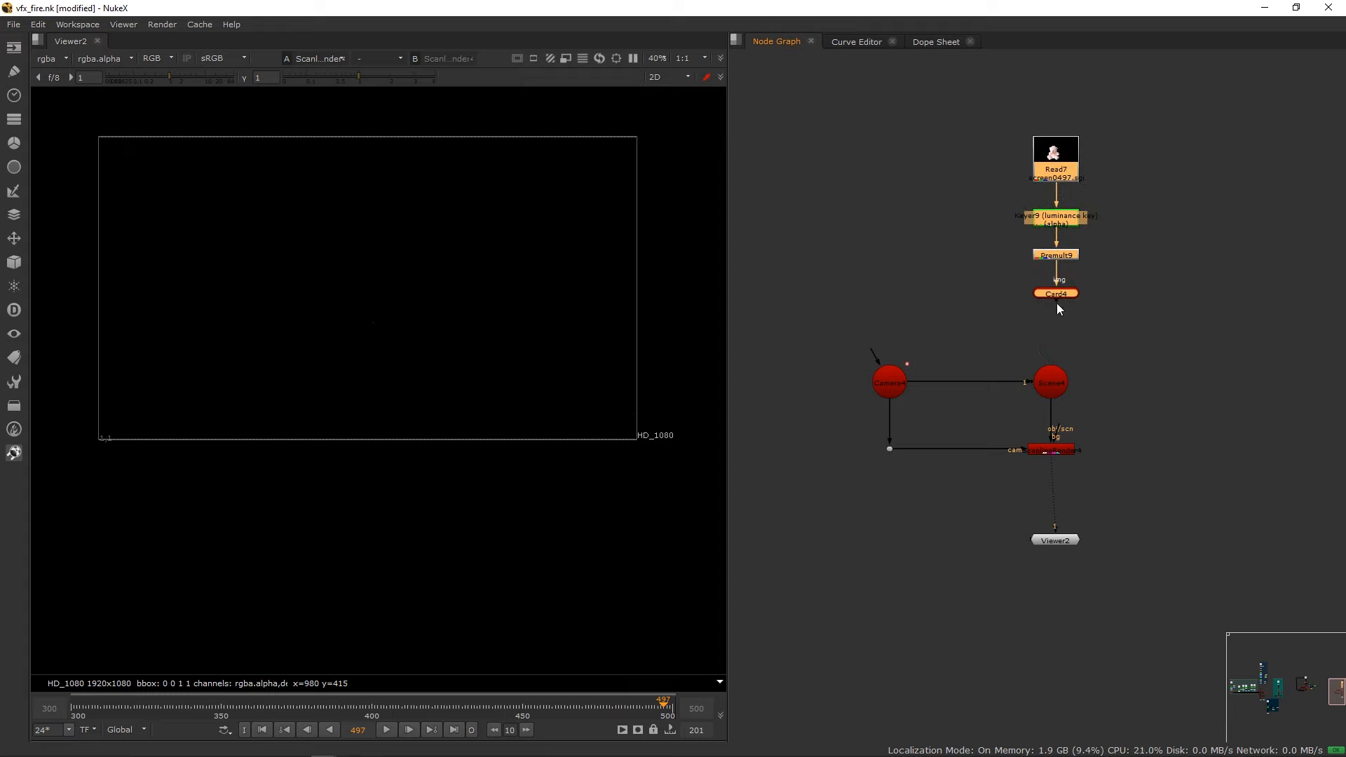
# Reconnect Card4 to Scene4 and move the whole Read7-to-Card4 branch higher above the scene.
pyautogui.moveTo(1064, 379); pyautogui.dragTo(1055, 379)
pyautogui.moveTo(969, 113); pyautogui.dragTo(1122, 341)
pyautogui.moveTo(1062, 295); pyautogui.dragTo(1062, 178)
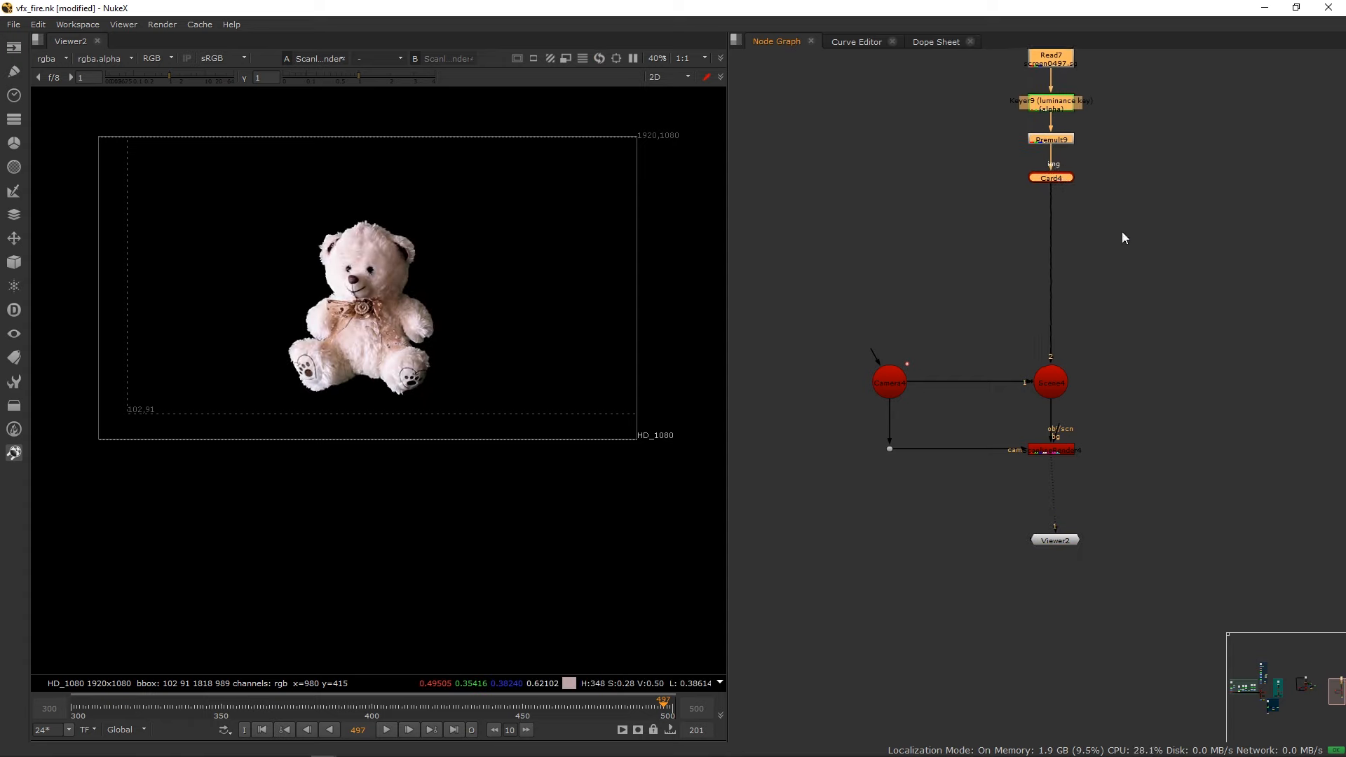
# Shift the camera, Scene4, ScanlineRender and viewer nodes slightly lower, and move Camera4 with its dot to the opposite side of Scene4.
pyautogui.click(1084, 429)
pyautogui.moveTo(872, 339); pyautogui.dragTo(1174, 615)
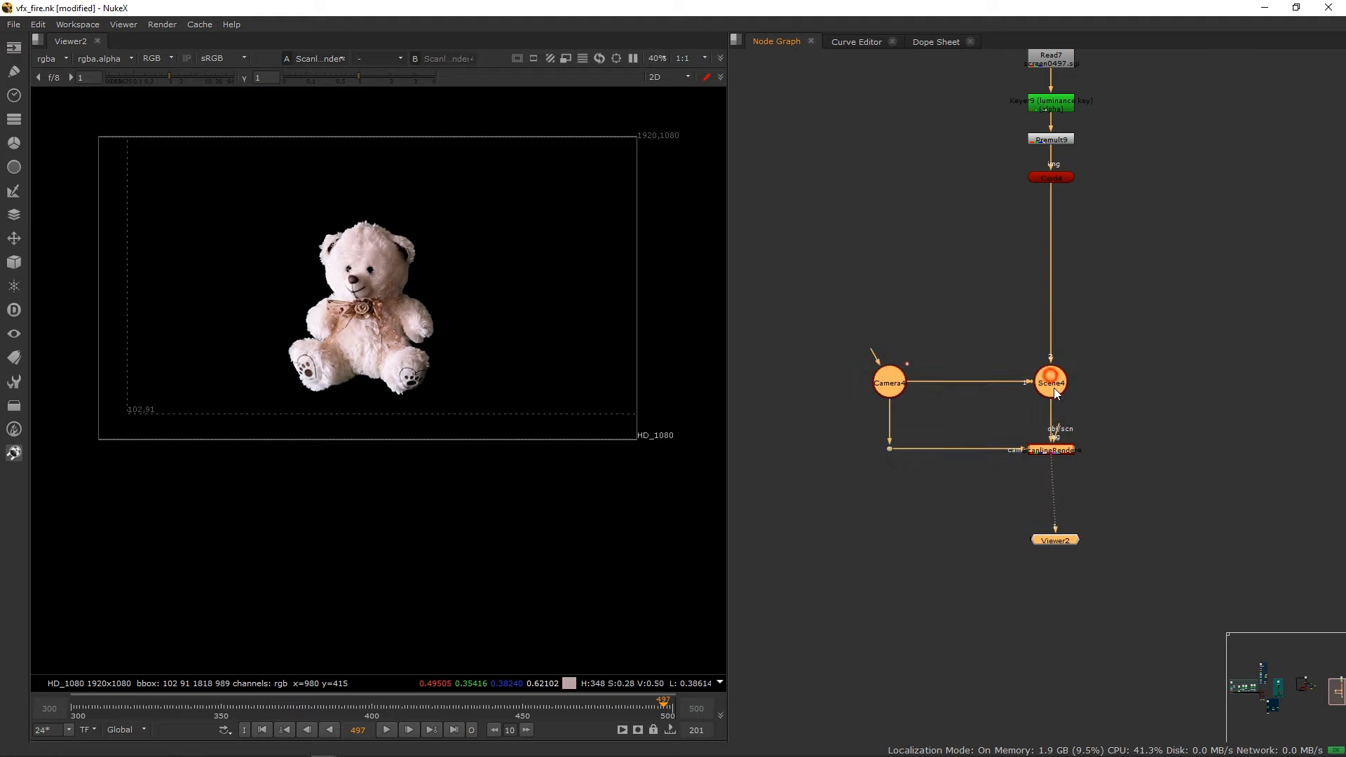
pyautogui.moveTo(1054, 388); pyautogui.dragTo(1056, 404)
pyautogui.click(1112, 391)
pyautogui.moveTo(784, 364); pyautogui.dragTo(1000, 516)
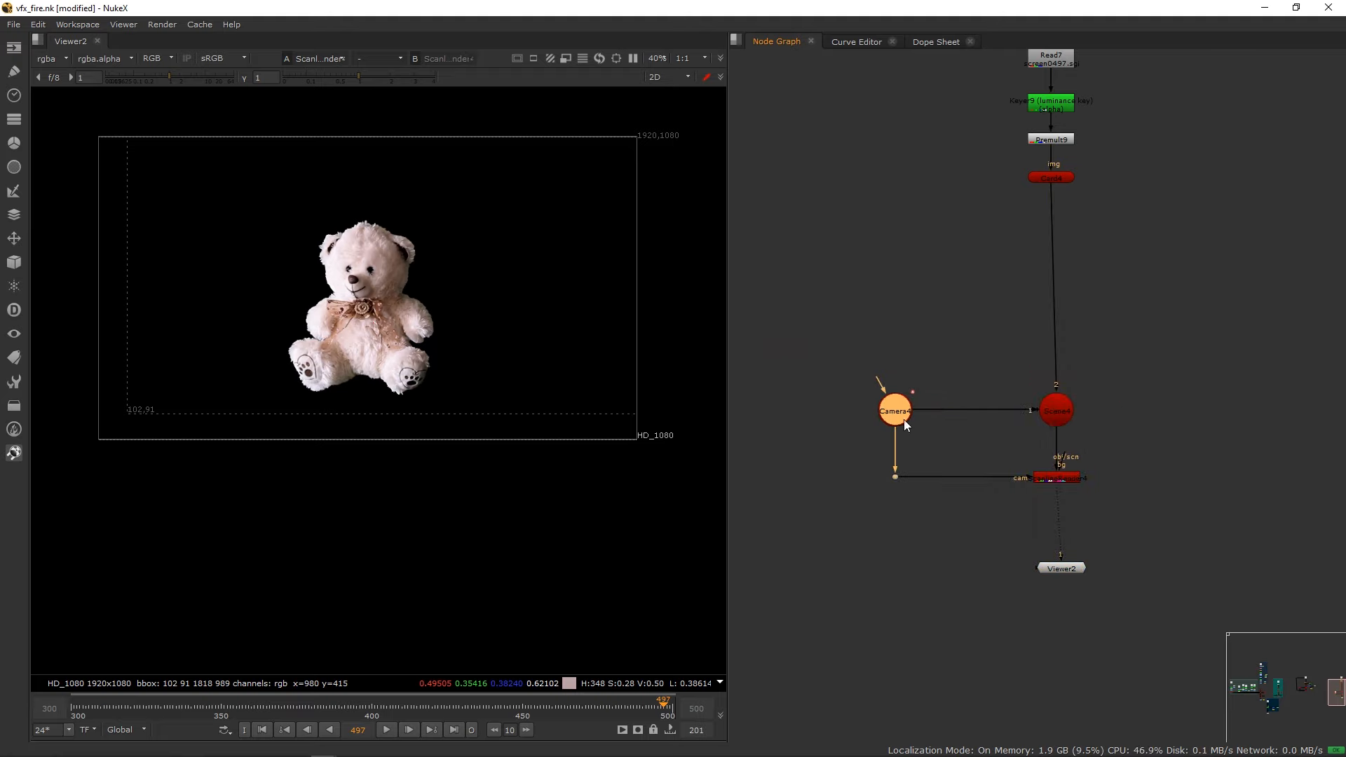
pyautogui.moveTo(904, 425); pyautogui.dragTo(1267, 423)
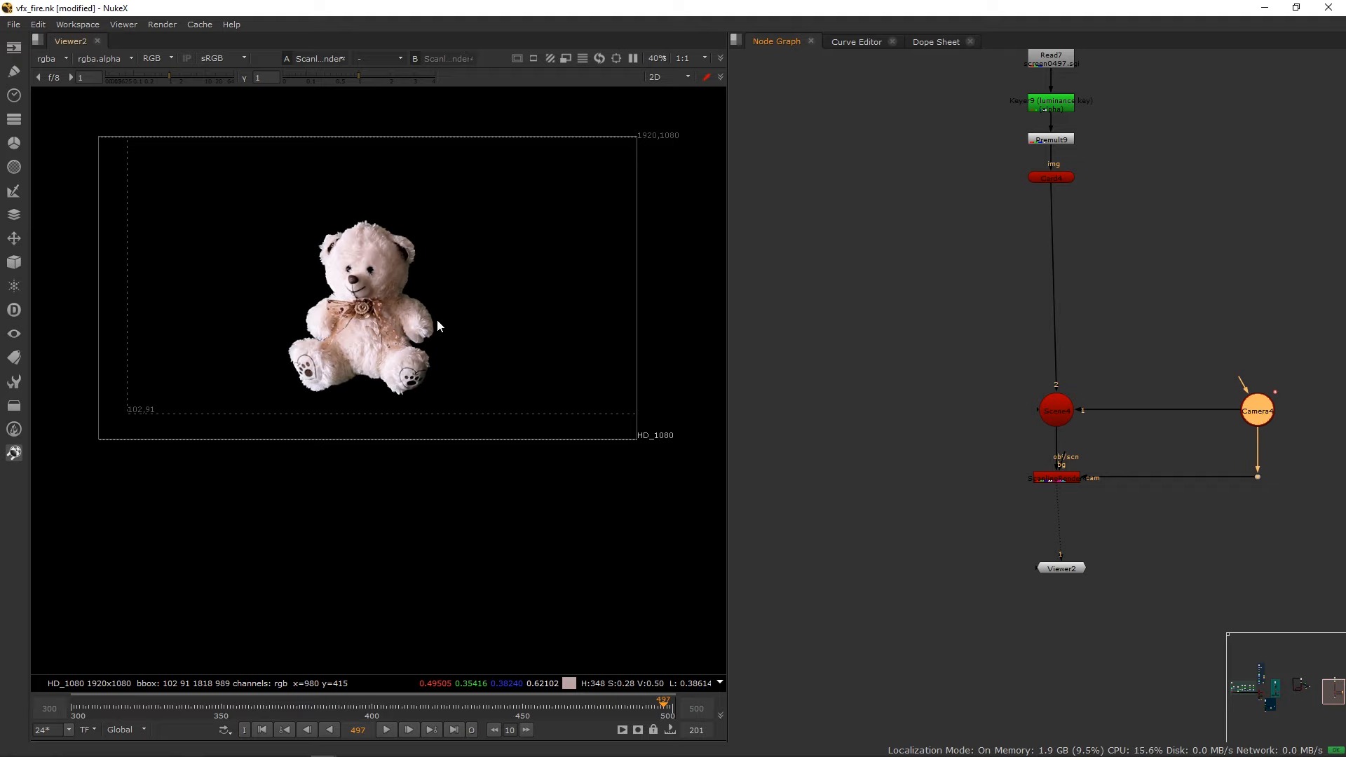
# Find the original burning-bear comp in the node graph and display its ScanlineRender output in the viewer.
pyautogui.scroll(-3, 999, 306)
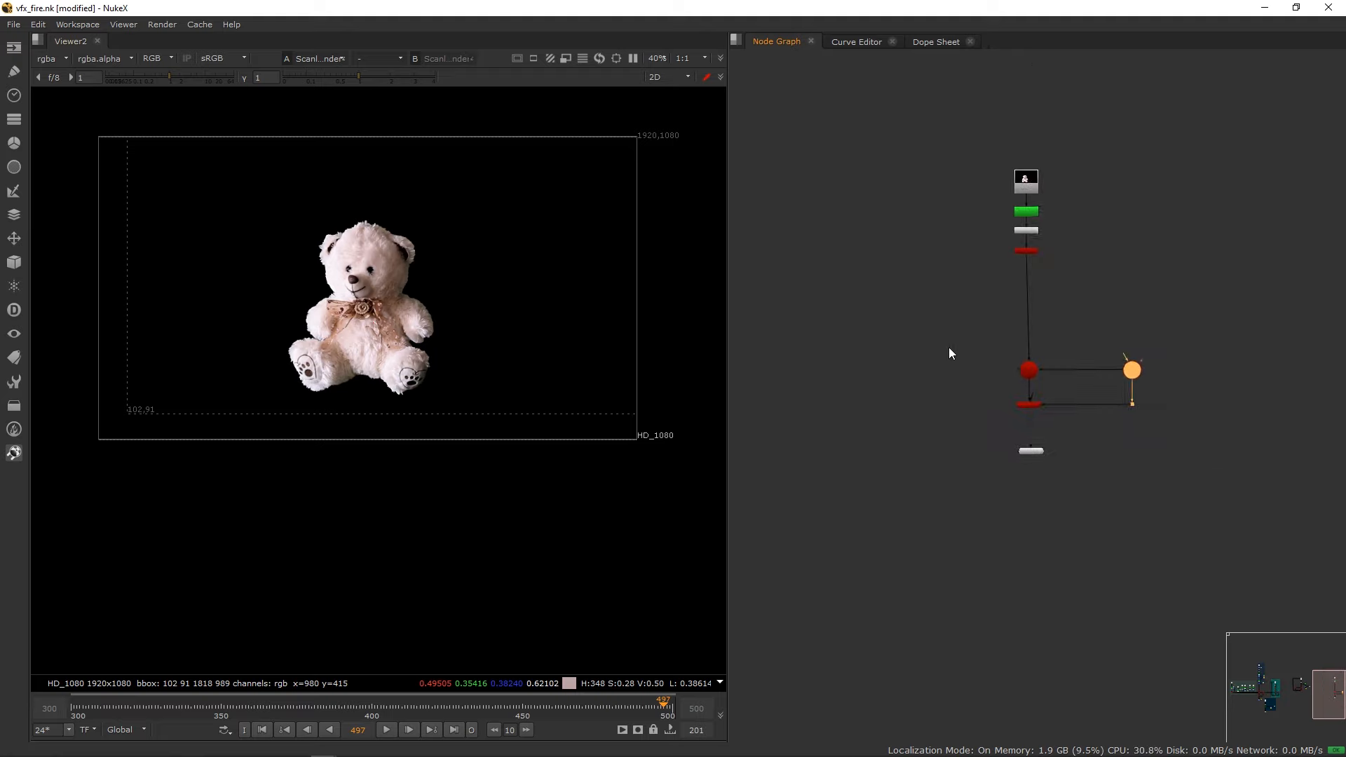
pyautogui.moveTo(816, 323); pyautogui.dragTo(1019, 345, button='middle')
pyautogui.scroll(-4, 940, 310)
pyautogui.moveTo(767, 345); pyautogui.dragTo(1157, 266, button='middle')
pyautogui.scroll(5, 911, 309)
pyautogui.scroll(-2, 1087, 294)
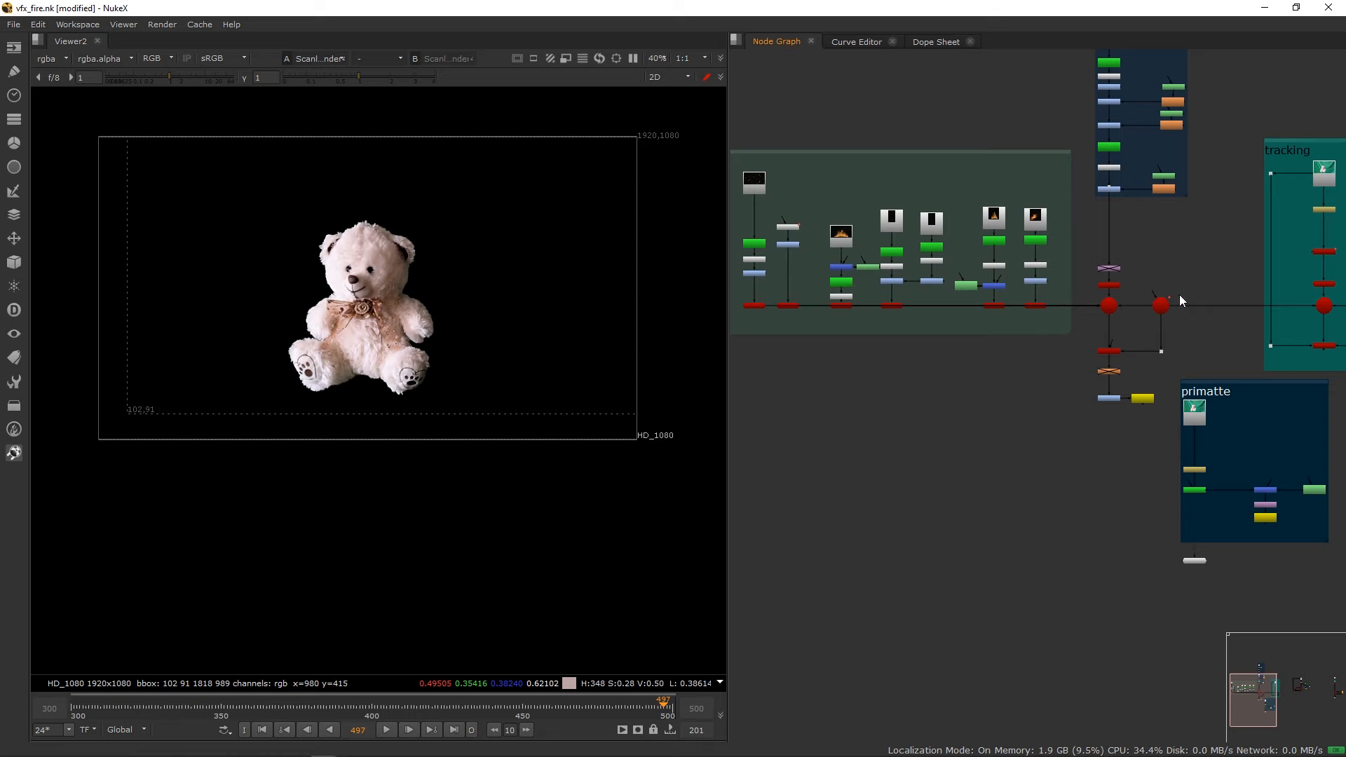
pyautogui.scroll(4, 1122, 291)
pyautogui.scroll(-2, 1094, 284)
pyautogui.moveTo(1174, 249); pyautogui.dragTo(1052, 486, button='middle')
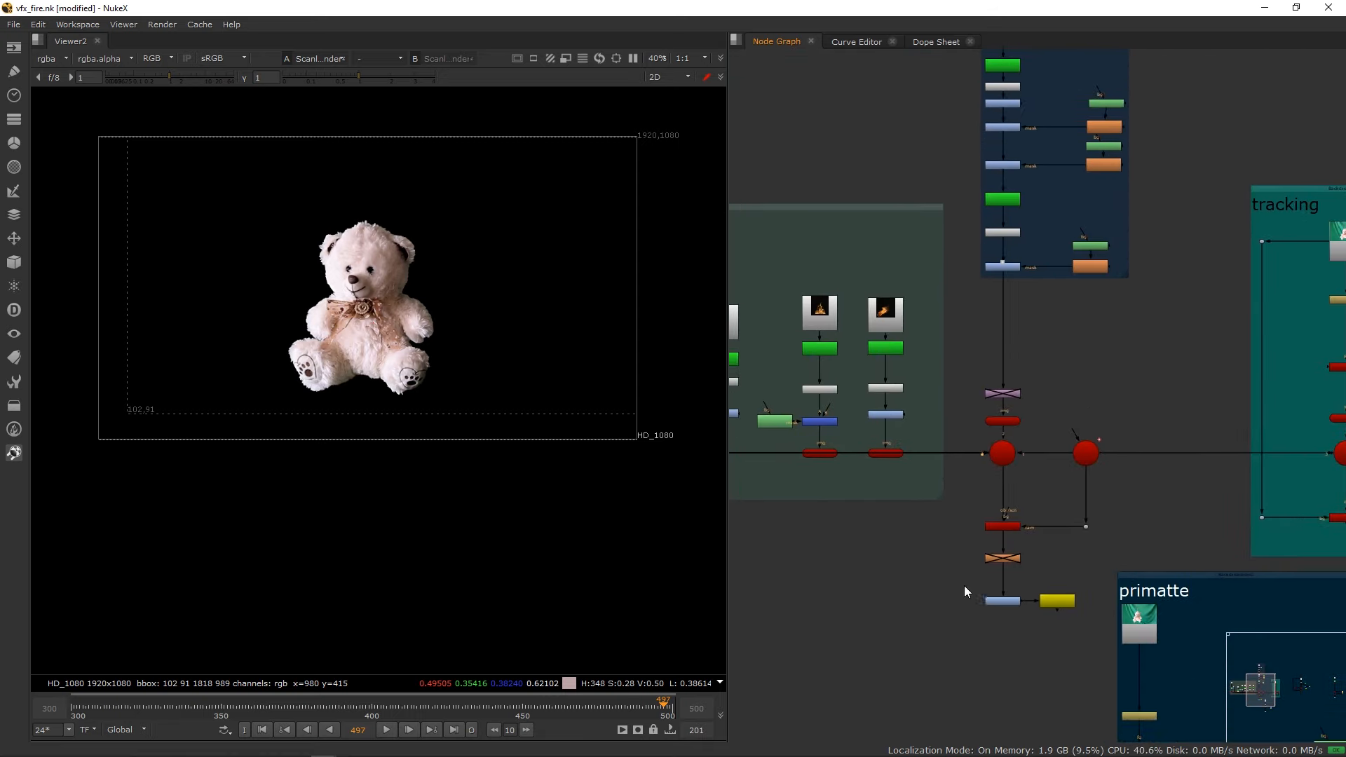
pyautogui.click(1009, 528)
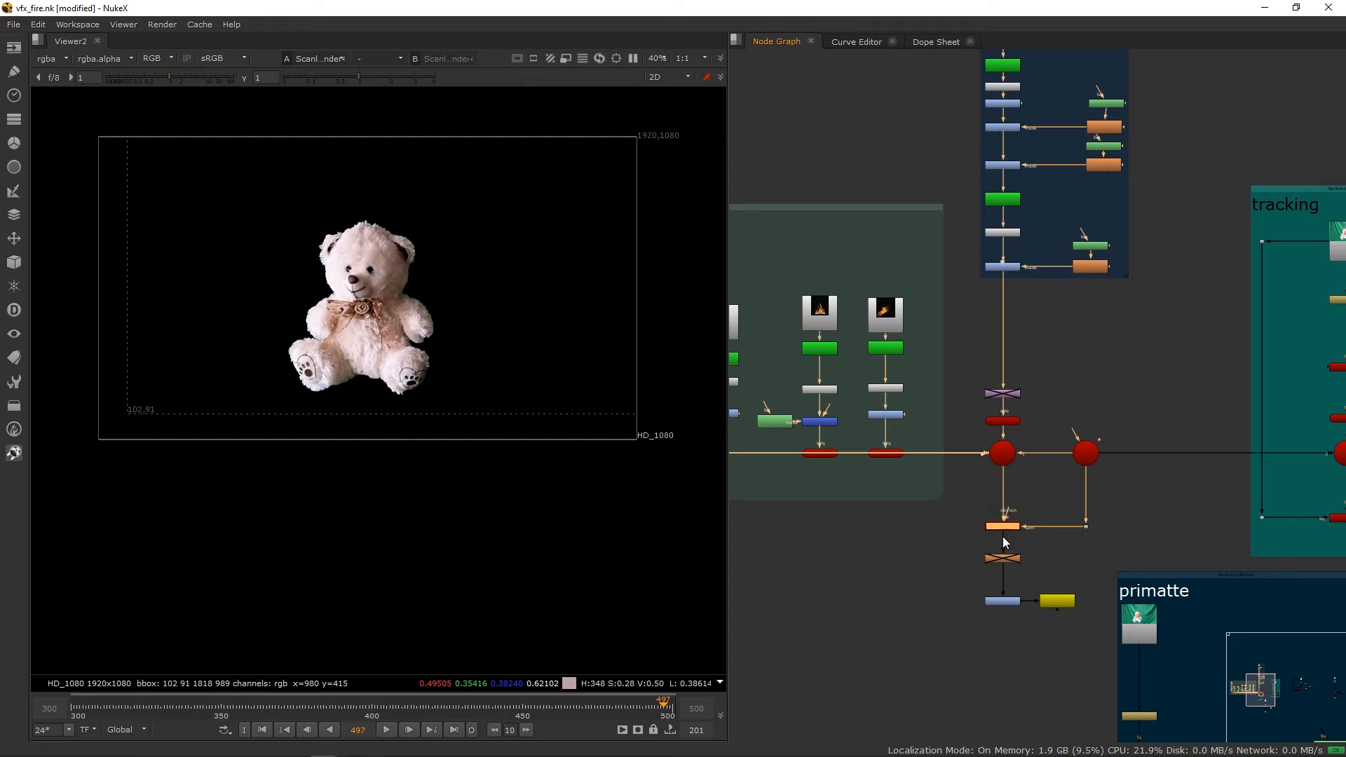
pyautogui.press('1')
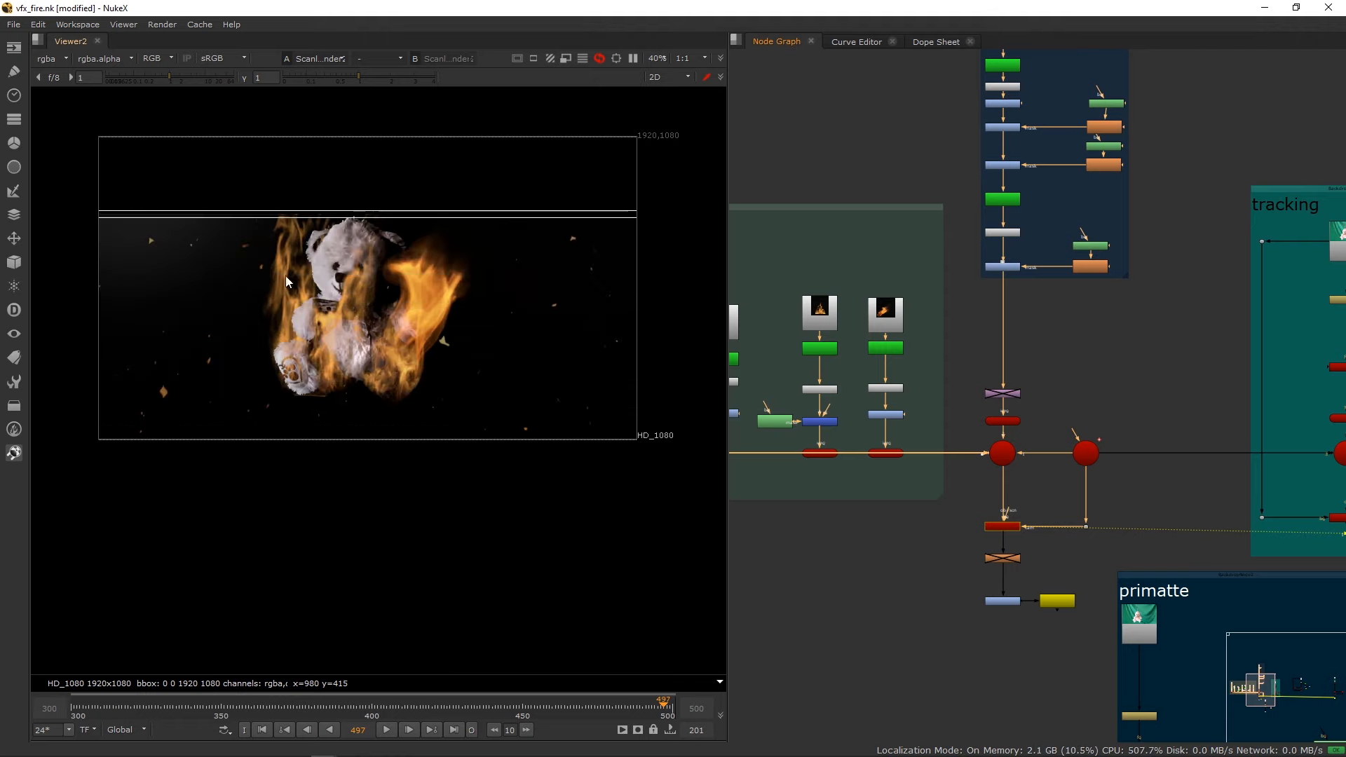
pyautogui.scroll(2, 400, 309)
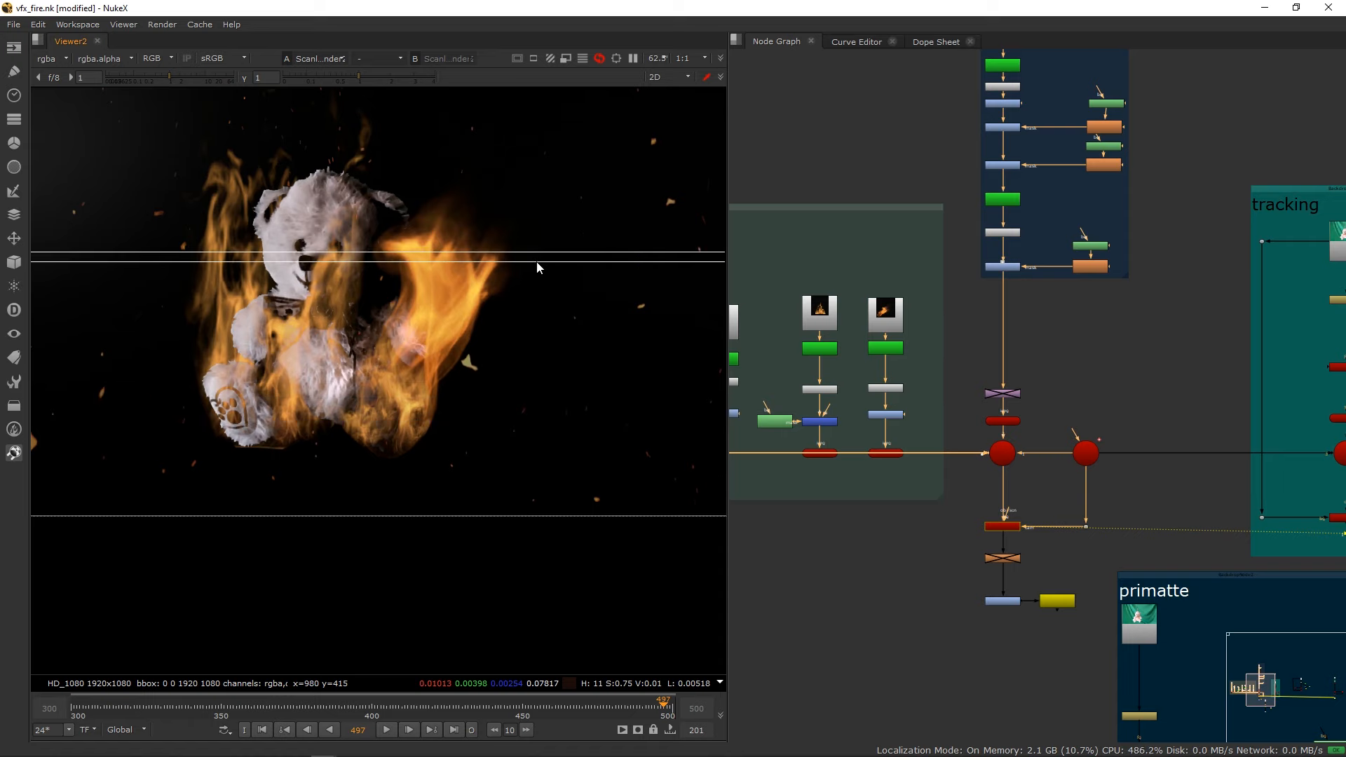
# Examine the bear image branch and the fire and ember branches that feed the burning-bear scene.
pyautogui.moveTo(1080, 289); pyautogui.dragTo(1105, 398, button='middle')
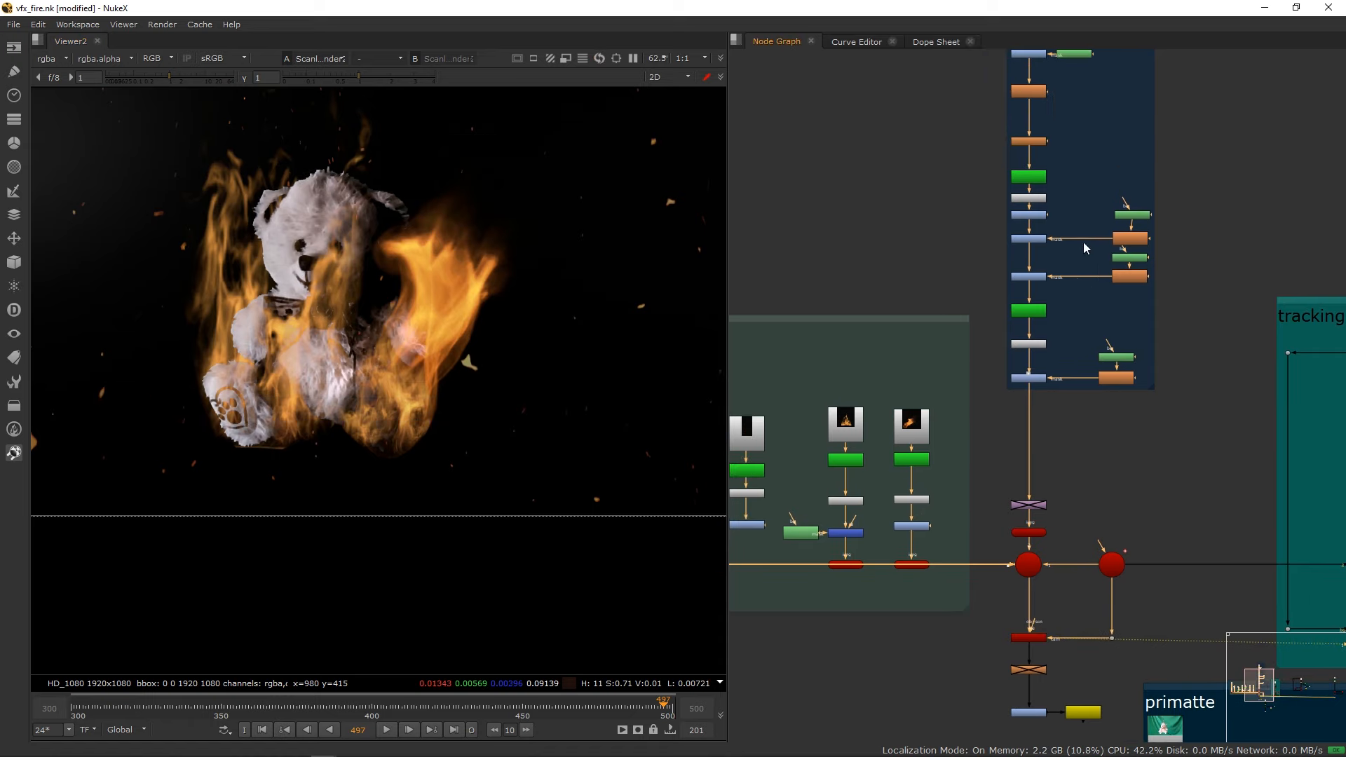
pyautogui.moveTo(1072, 259); pyautogui.dragTo(1067, 345, button='middle')
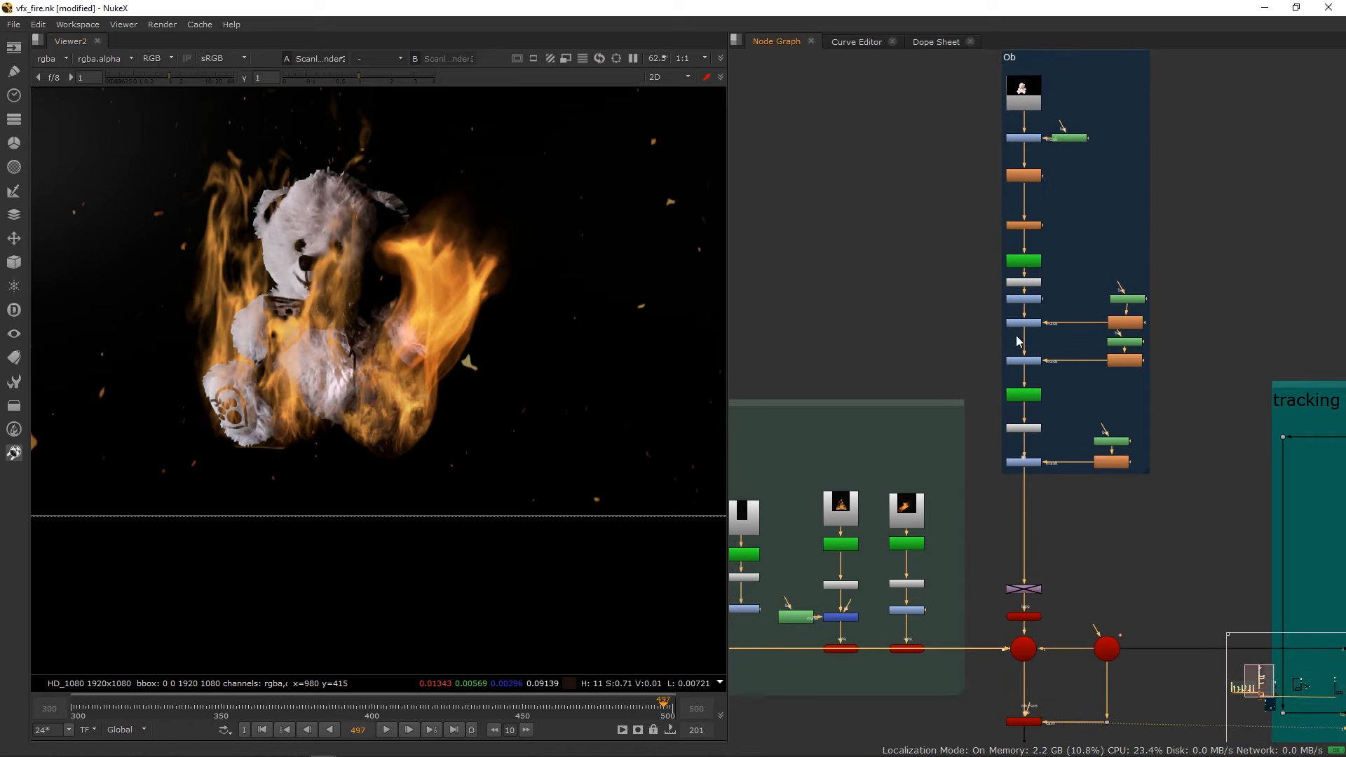
pyautogui.moveTo(900, 407); pyautogui.dragTo(1039, 314, button='middle')
pyautogui.moveTo(947, 408); pyautogui.dragTo(1094, 328, button='middle')
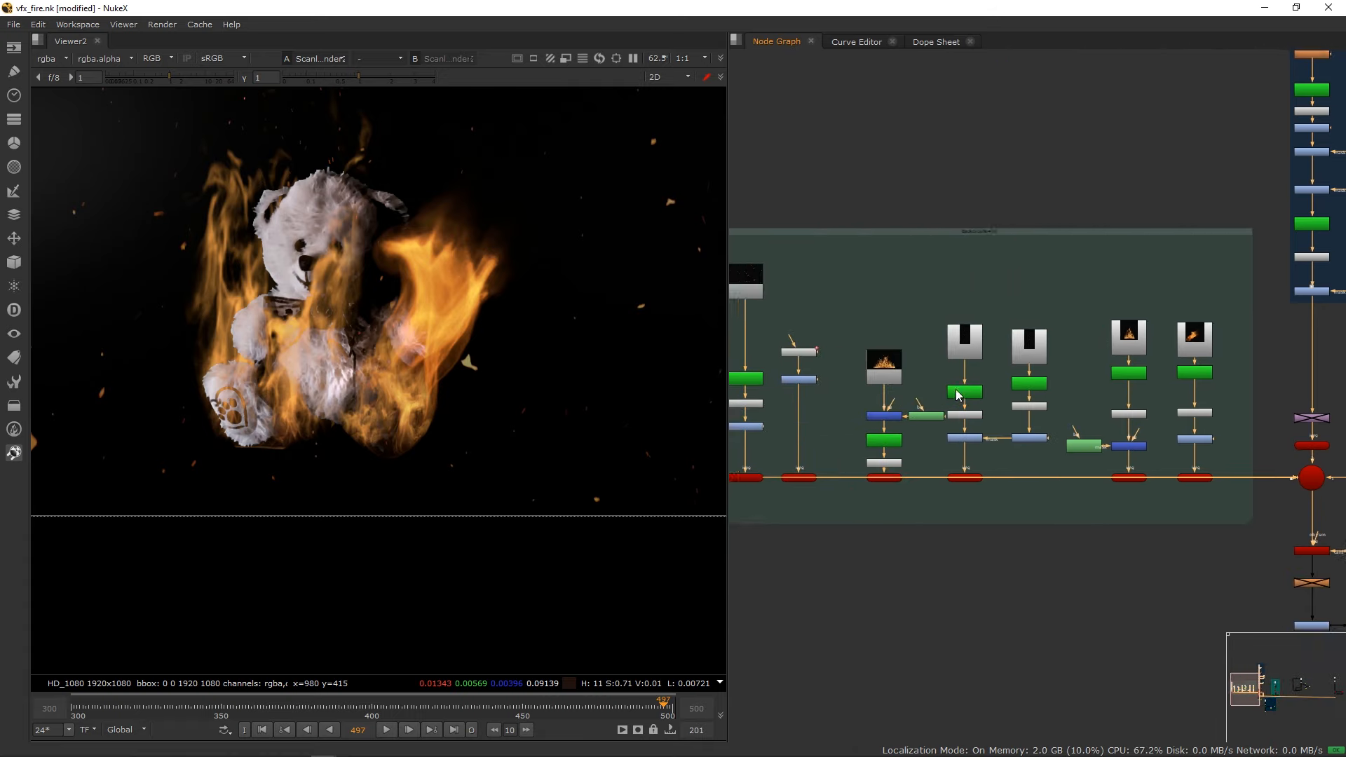
pyautogui.moveTo(860, 400); pyautogui.dragTo(874, 374, button='middle')
pyautogui.moveTo(1149, 356)
pyautogui.mouseDown(button='middle')
pyautogui.moveTo(947, 356)
pyautogui.moveTo(1143, 362)
pyautogui.moveTo(1129, 361)
pyautogui.mouseUp(button='middle')
pyautogui.scroll(-1, 1095, 329)
pyautogui.click(1252, 262)
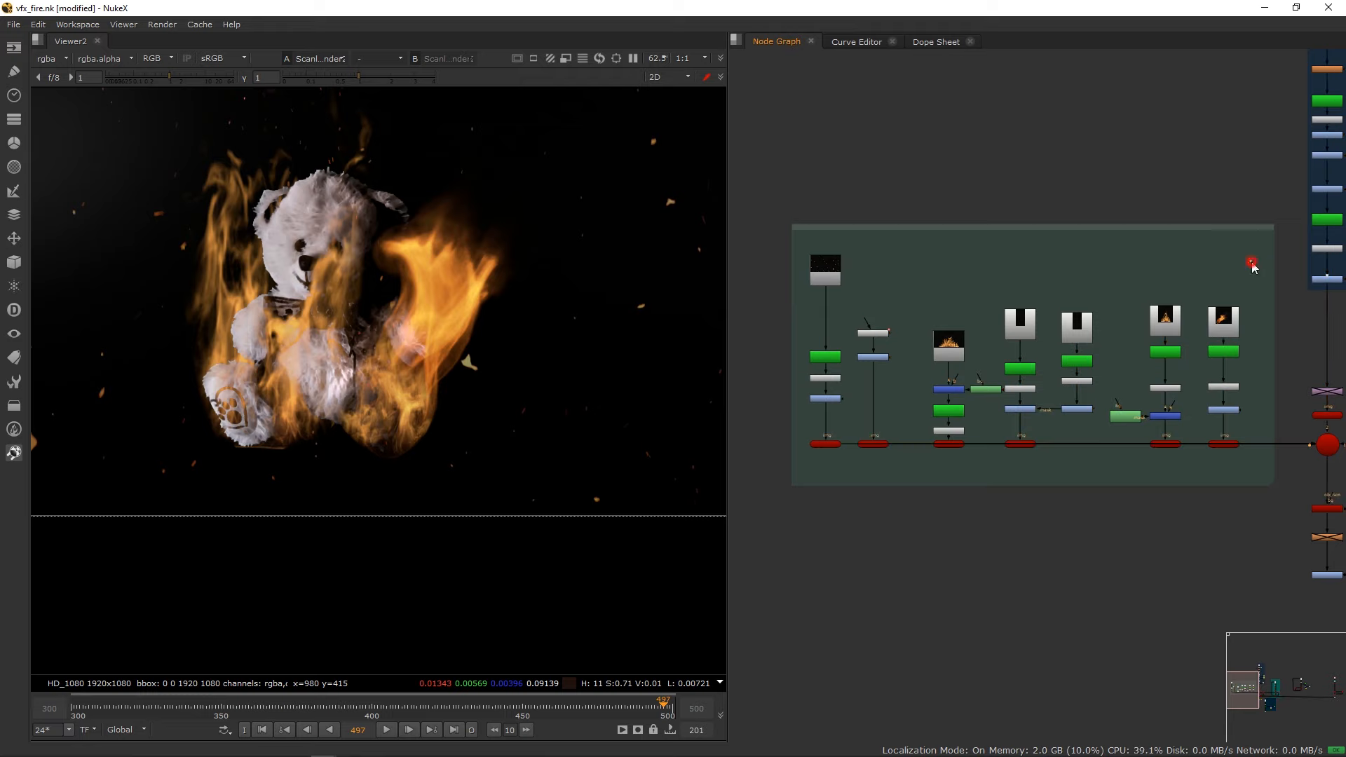
pyautogui.moveTo(1253, 265); pyautogui.dragTo(966, 347)
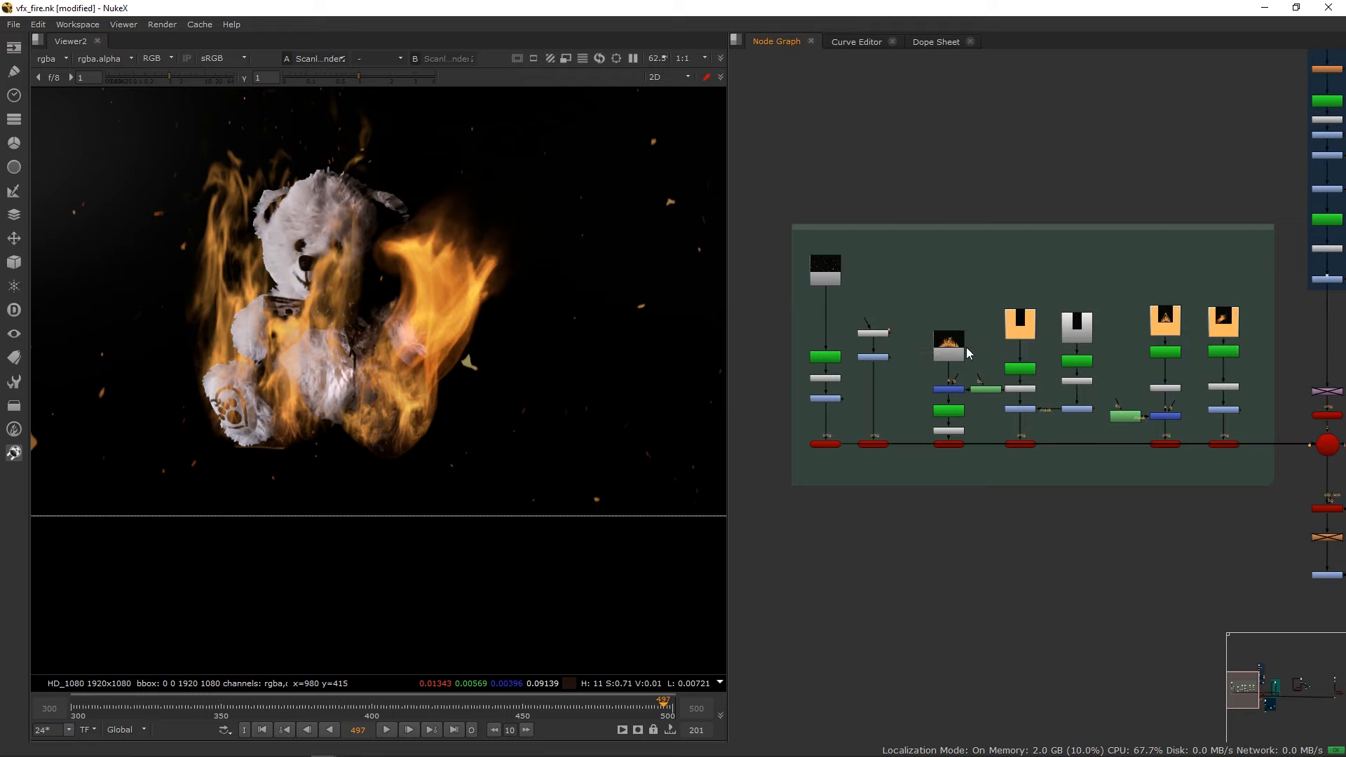
pyautogui.keyDown('shift'); pyautogui.click(953, 352); pyautogui.keyUp('shift')
pyautogui.keyDown('shift'); pyautogui.click(829, 266); pyautogui.keyUp('shift')
# Select and copy the six fire and ember Read nodes in the green backdrop.
pyautogui.doubleClick(1077, 326)
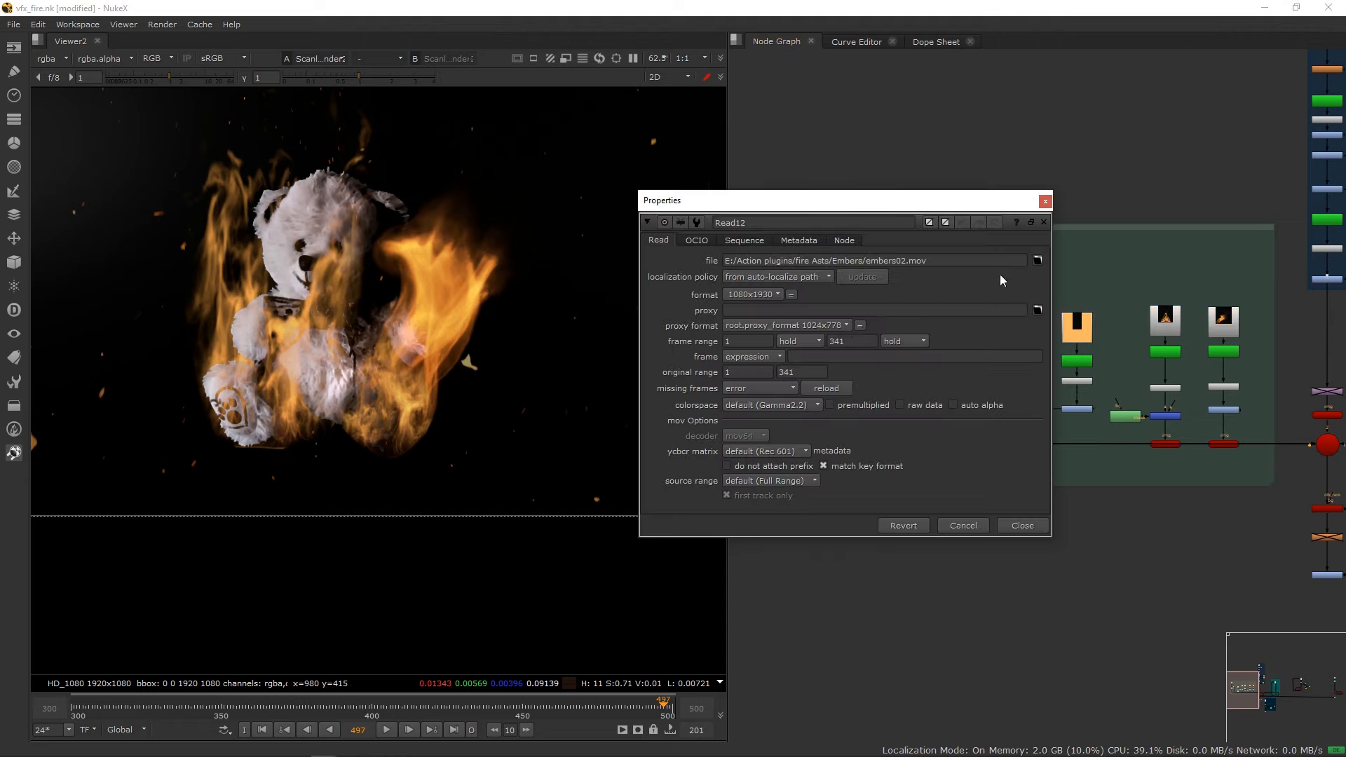
pyautogui.click(1046, 202)
pyautogui.keyDown('shift'); pyautogui.click(1166, 322); pyautogui.keyUp('shift')
pyautogui.keyDown('shift'); pyautogui.click(1223, 321); pyautogui.keyUp('shift')
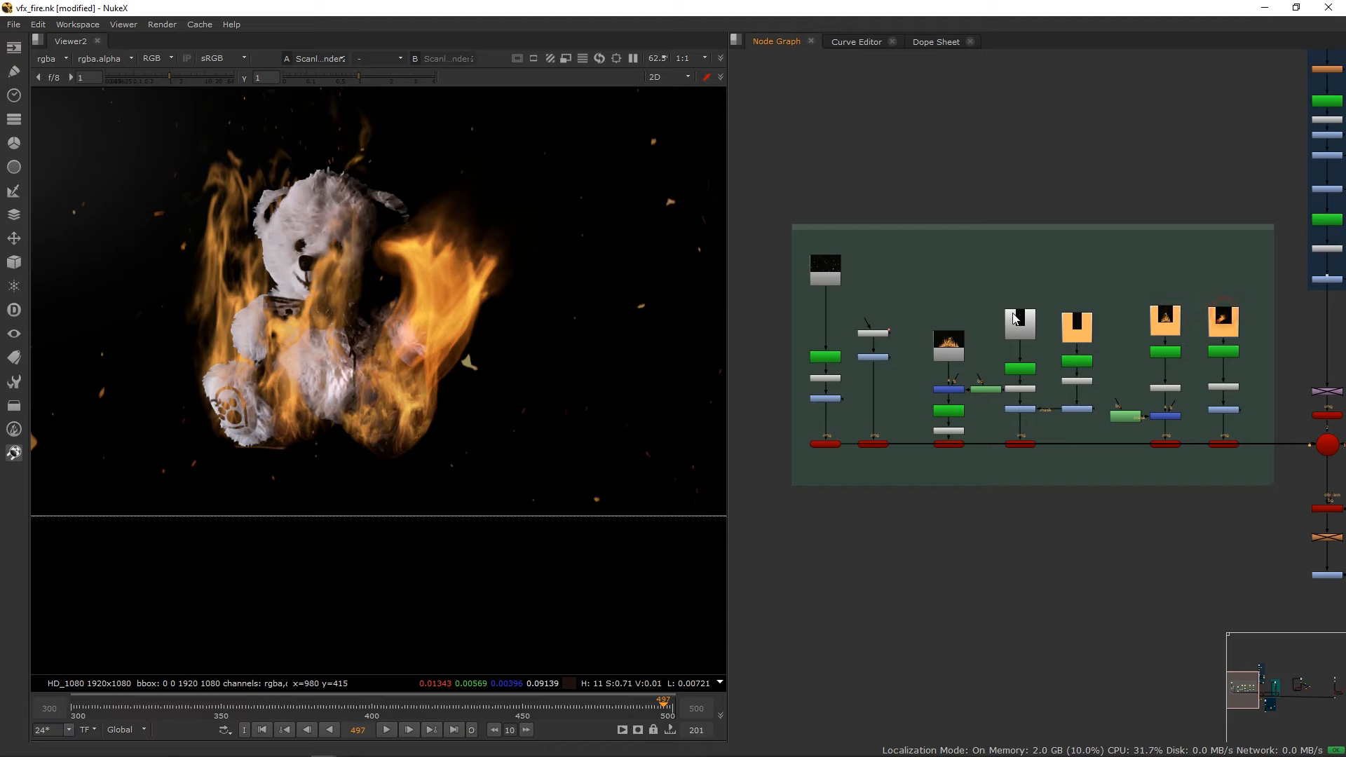
pyautogui.keyDown('shift'); pyautogui.click(1010, 325); pyautogui.keyUp('shift')
pyautogui.keyDown('shift'); pyautogui.click(951, 345); pyautogui.keyUp('shift')
pyautogui.keyDown('shift'); pyautogui.click(815, 273); pyautogui.keyUp('shift')
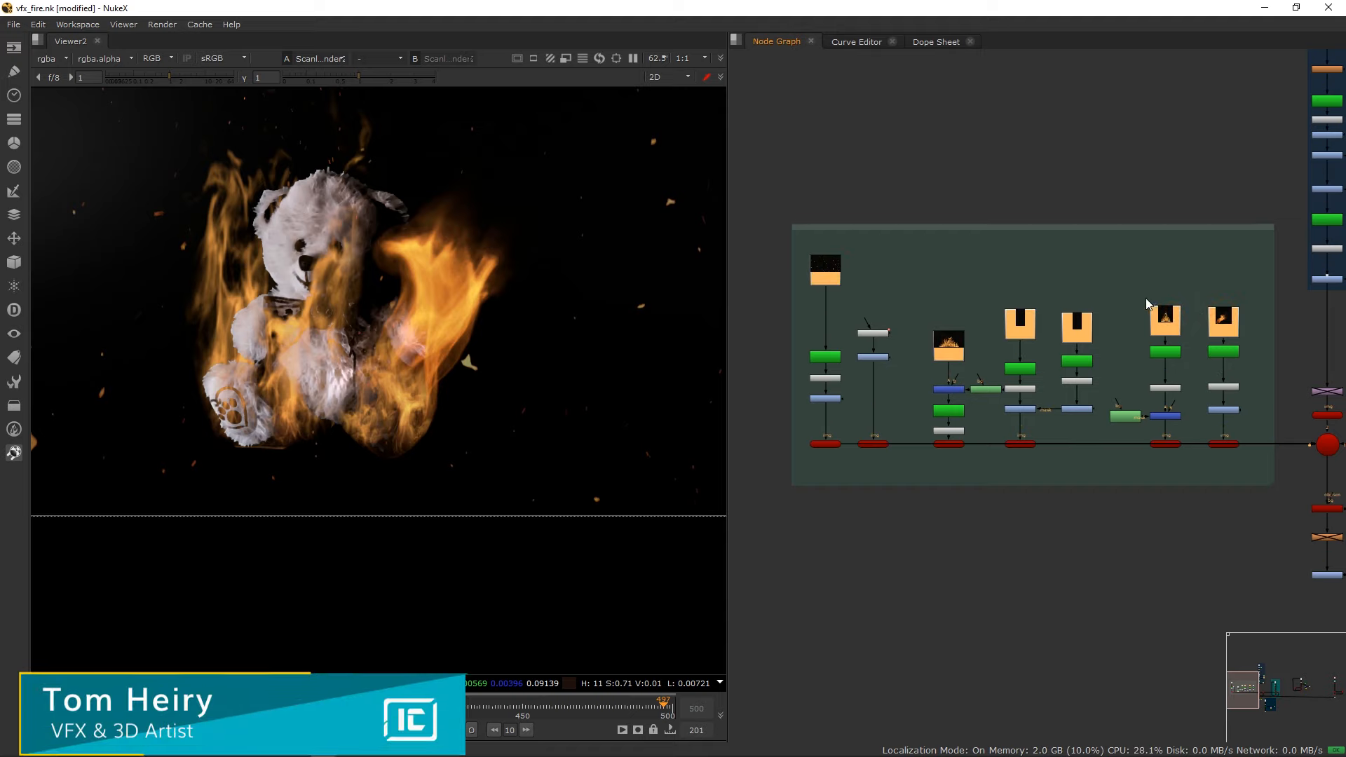
# Move the whole new teddy bear setup, including its viewer node, farther from the tracking and primatte groups.
pyautogui.scroll(-3, 1147, 297)
pyautogui.moveTo(1322, 288); pyautogui.dragTo(773, 303, button='middle')
pyautogui.scroll(-2, 1052, 291)
pyautogui.scroll(1, 1038, 292)
pyautogui.moveTo(931, 239); pyautogui.dragTo(1129, 440)
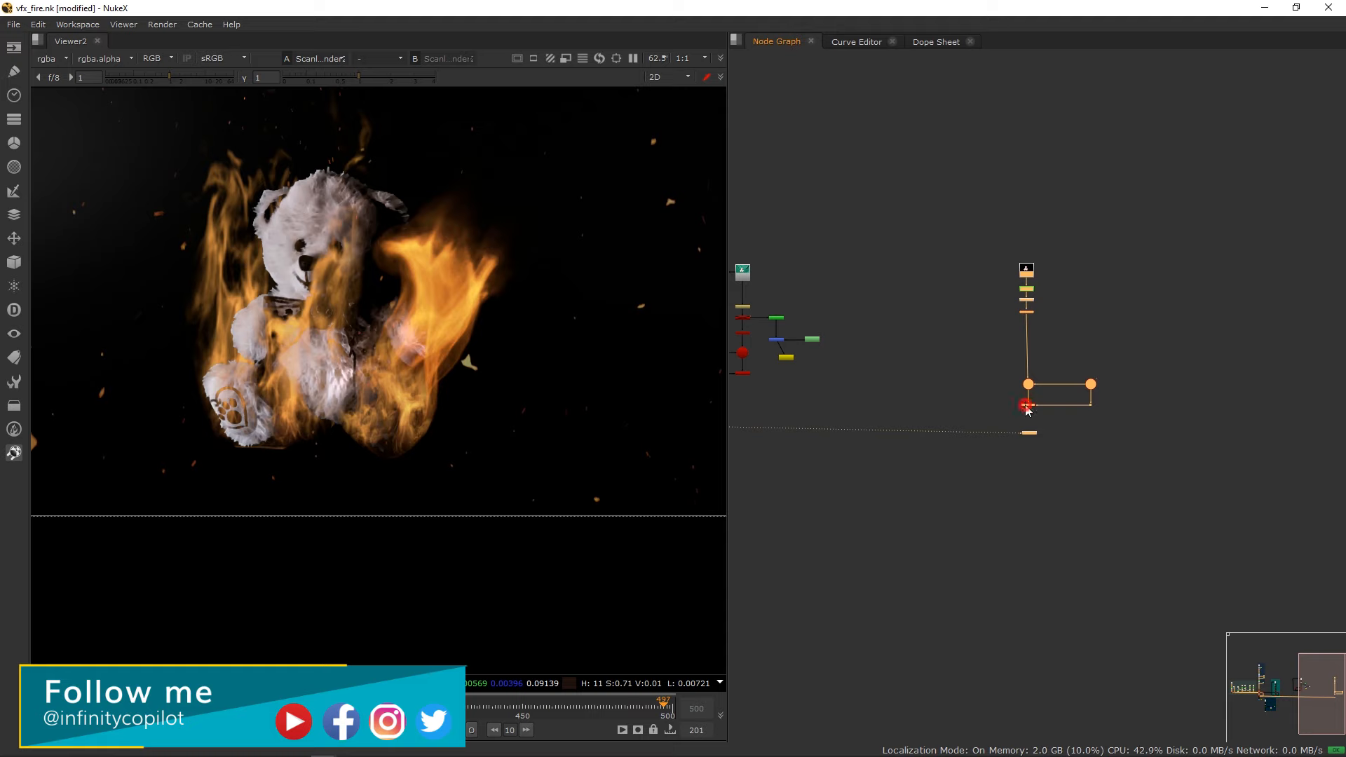
pyautogui.moveTo(1027, 410); pyautogui.dragTo(1211, 396)
# Paste the fire and ember Read nodes near the new bear setup and gather them into a row above it.
pyautogui.click(1054, 171)
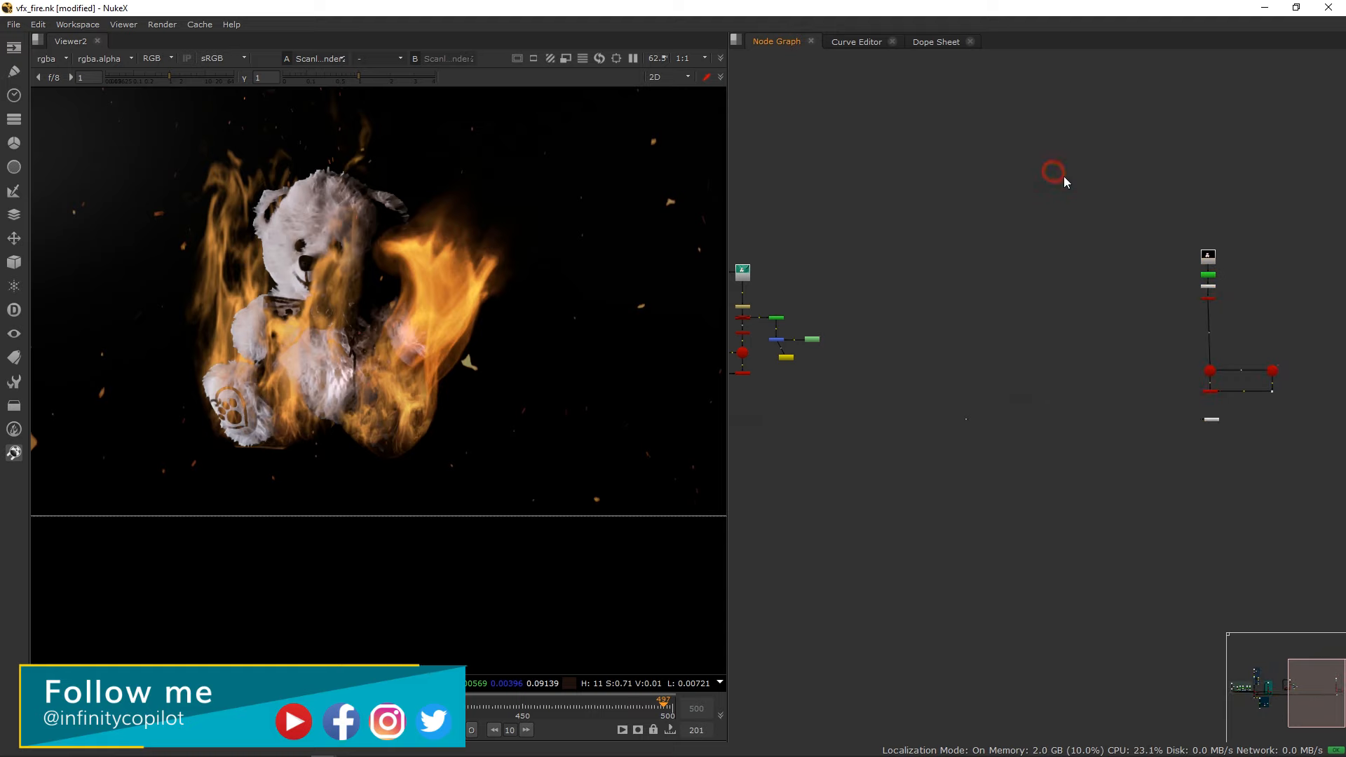
pyautogui.hotkey('ctrl', 'v')
pyautogui.scroll(1, 1197, 236)
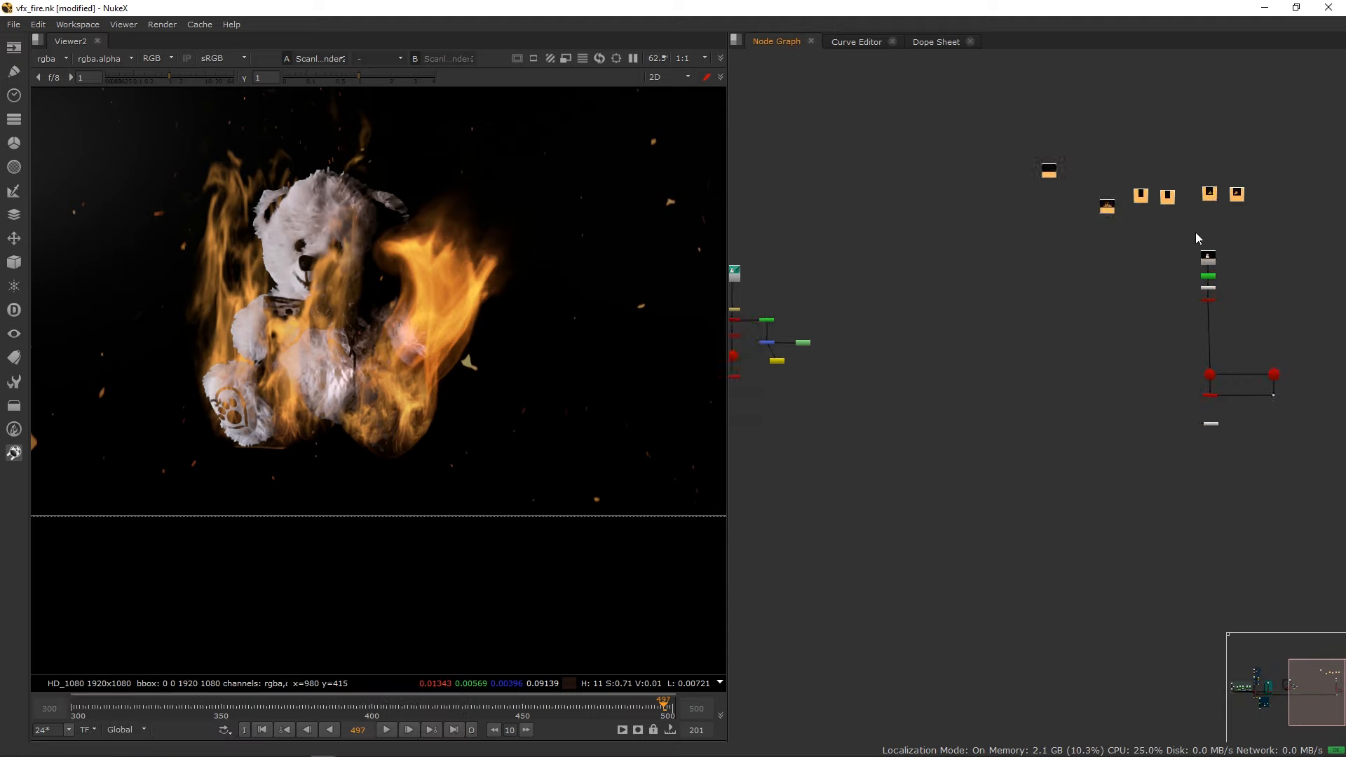
pyautogui.keyDown('alt'); pyautogui.moveTo(1196, 233); pyautogui.dragTo(1251, 218, button='middle'); pyautogui.keyUp('alt')
pyautogui.moveTo(1316, 95); pyautogui.dragTo(948, 210)
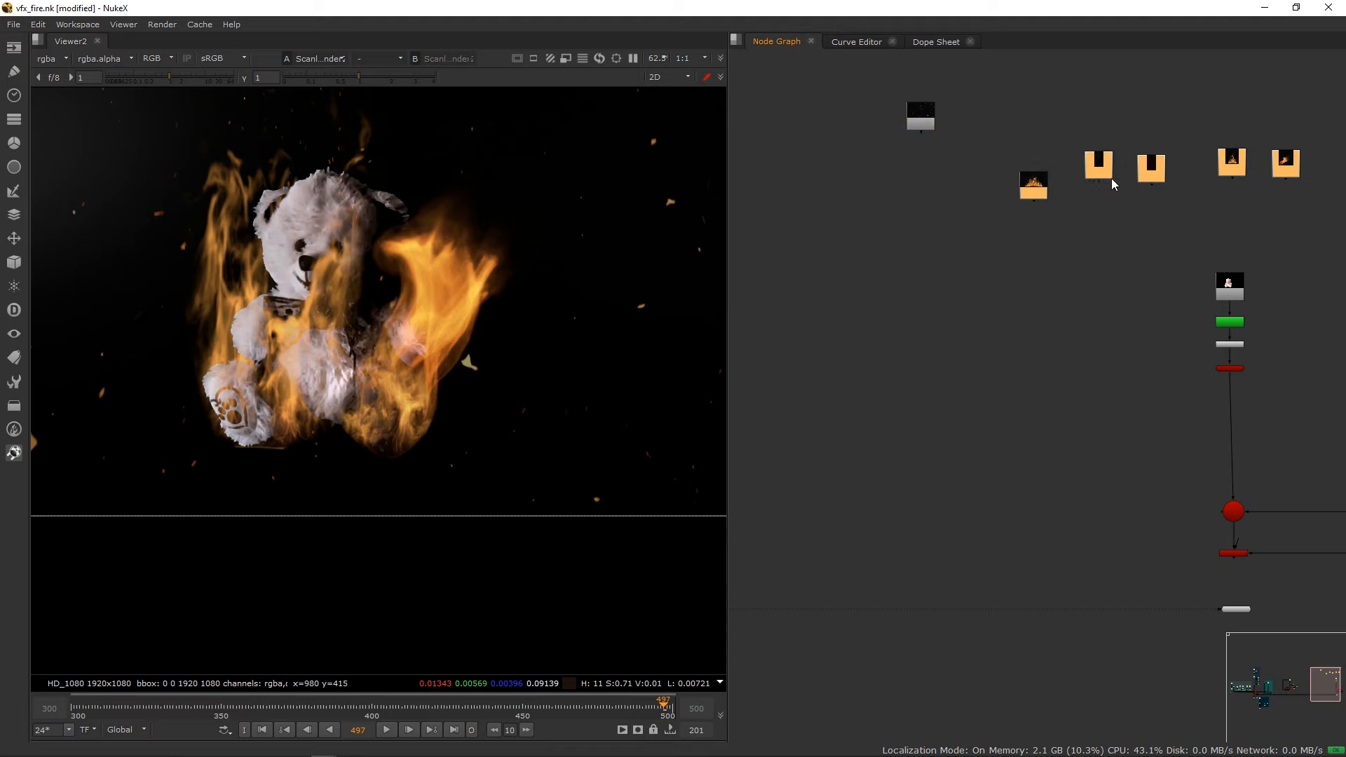
pyautogui.moveTo(1112, 184); pyautogui.dragTo(944, 186)
pyautogui.click(1223, 381)
pyautogui.moveTo(1170, 325); pyautogui.dragTo(1069, 305, button='middle')
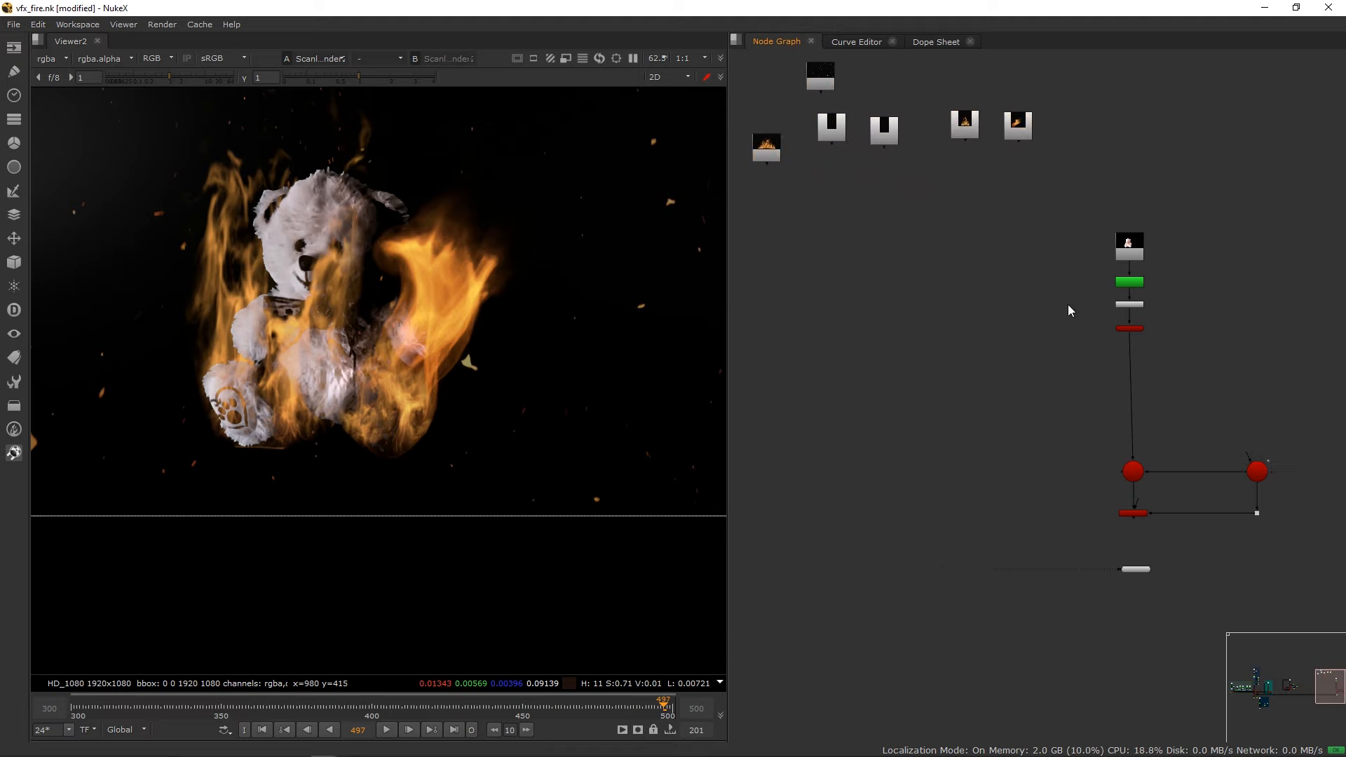
# Display the new bear setup's ScanlineRender in the viewer and switch to the 3D view.
pyautogui.click(1137, 515)
pyautogui.press('1')
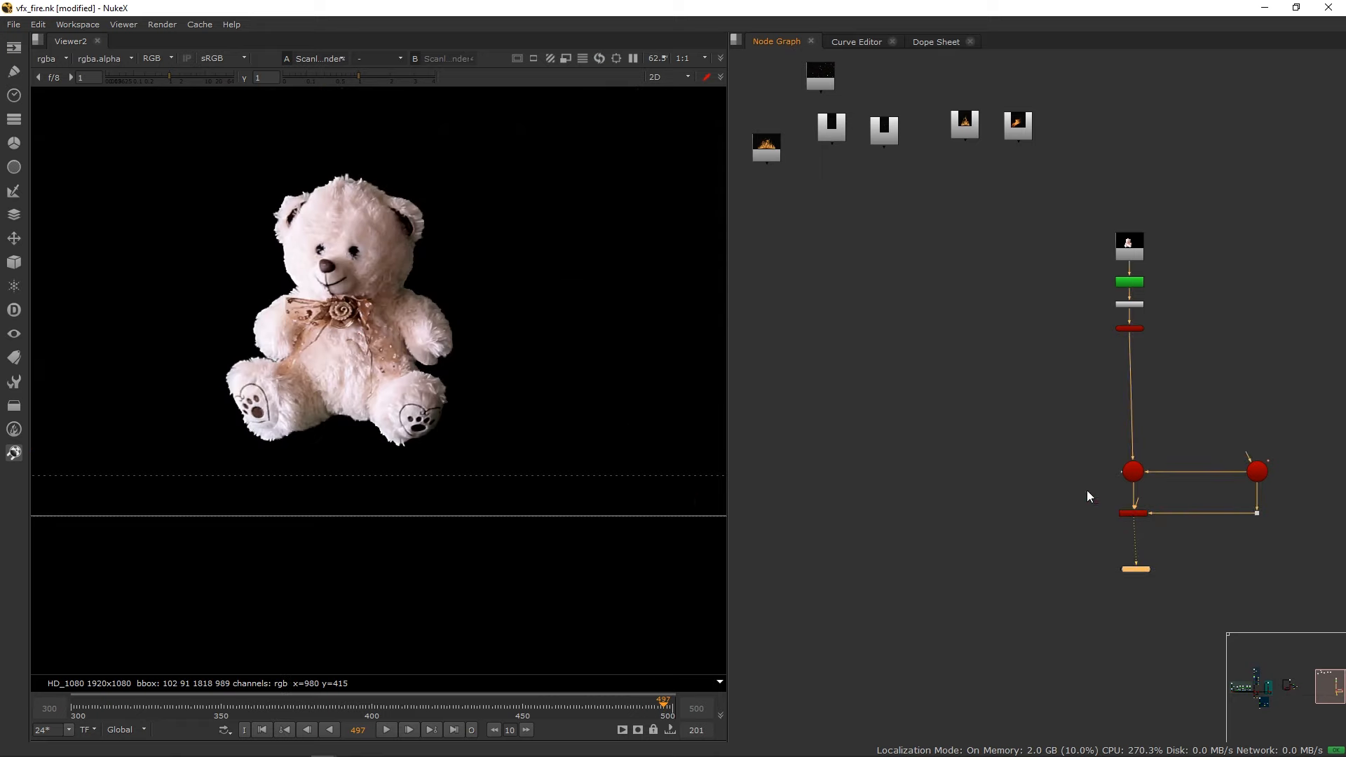
pyautogui.scroll(3, 1178, 447)
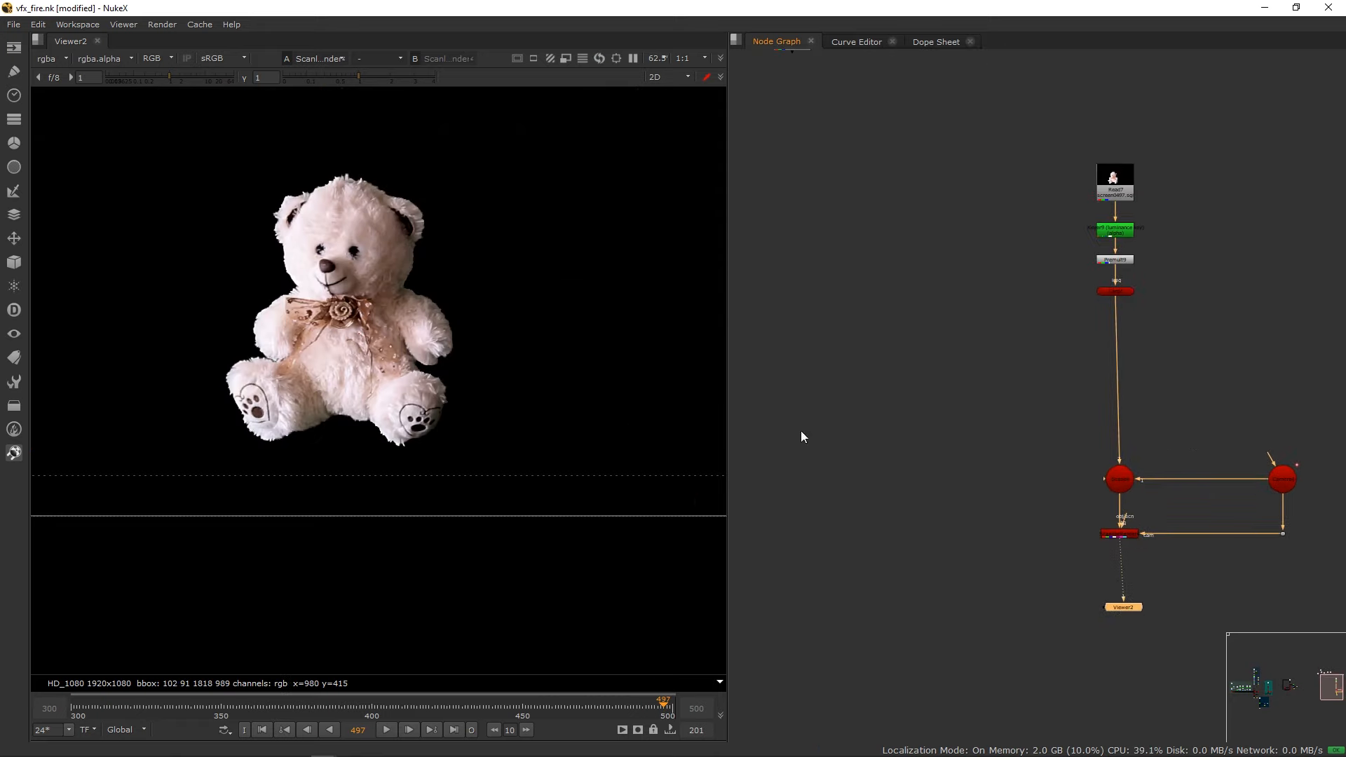
pyautogui.press('Tab')
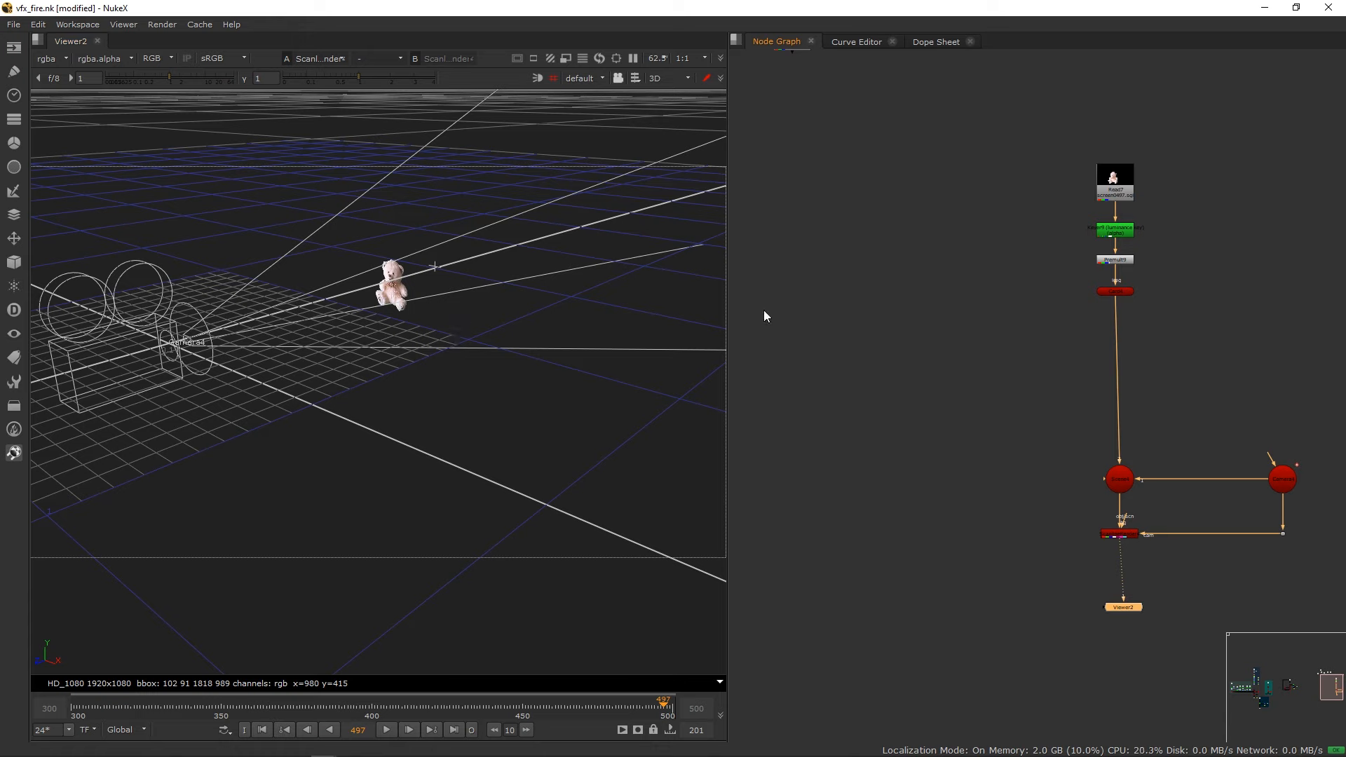
# Duplicate the bear's card, connect the copy to Scene4 and line it up beside the scene node.
pyautogui.click(1116, 294)
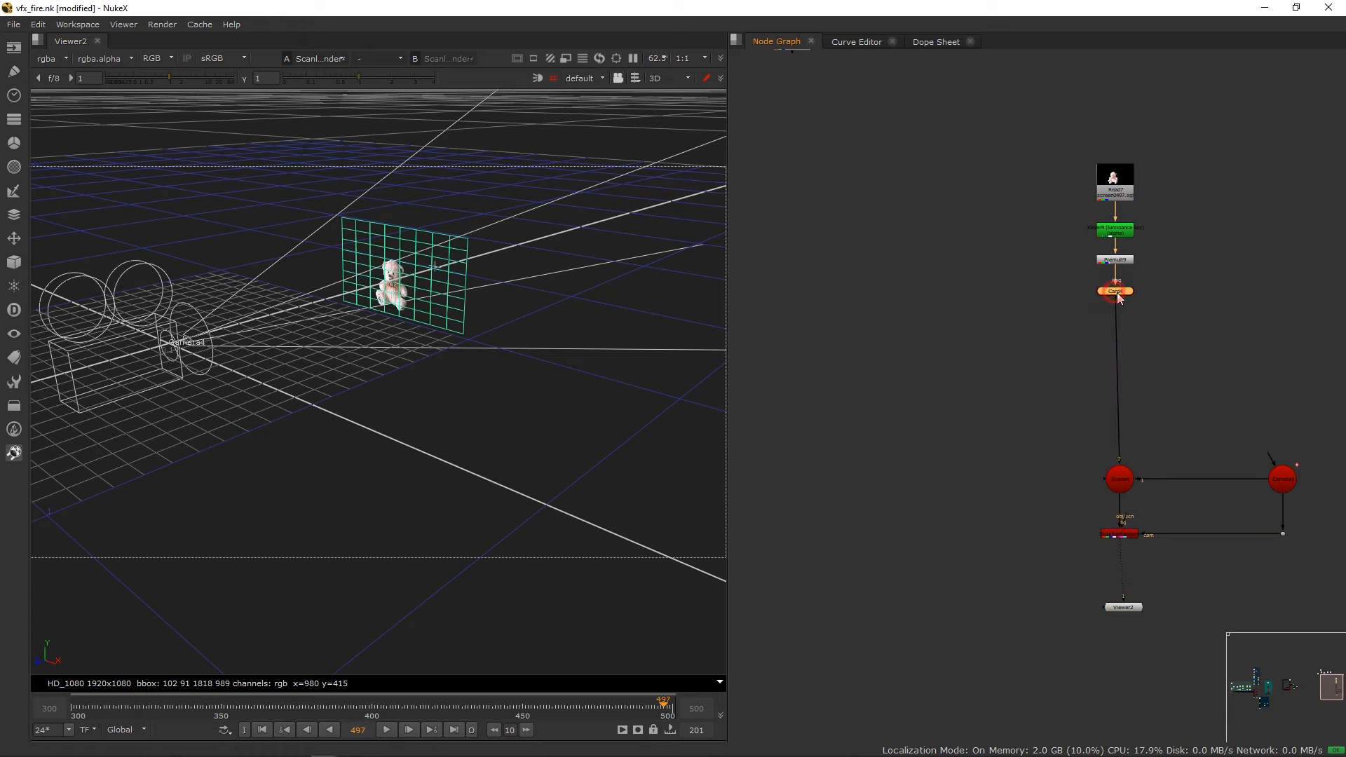
pyautogui.hotkey('ctrl', 'v')
pyautogui.moveTo(1136, 481); pyautogui.dragTo(1121, 479)
pyautogui.moveTo(977, 444); pyautogui.dragTo(978, 473)
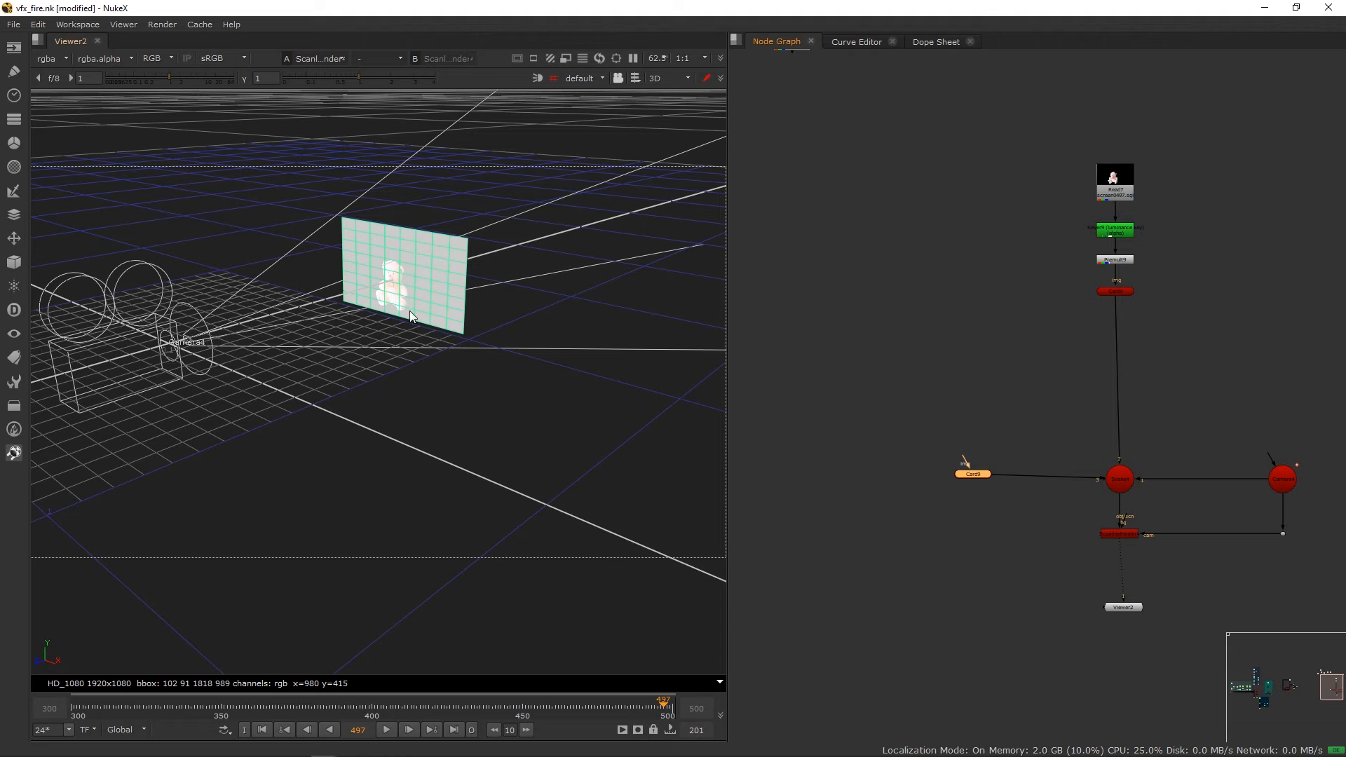
# Raise Read7 above its keyer, then place the fire06.mov Read node above the duplicated card and connect it as the card's image.
pyautogui.moveTo(907, 173); pyautogui.dragTo(913, 287, button='middle')
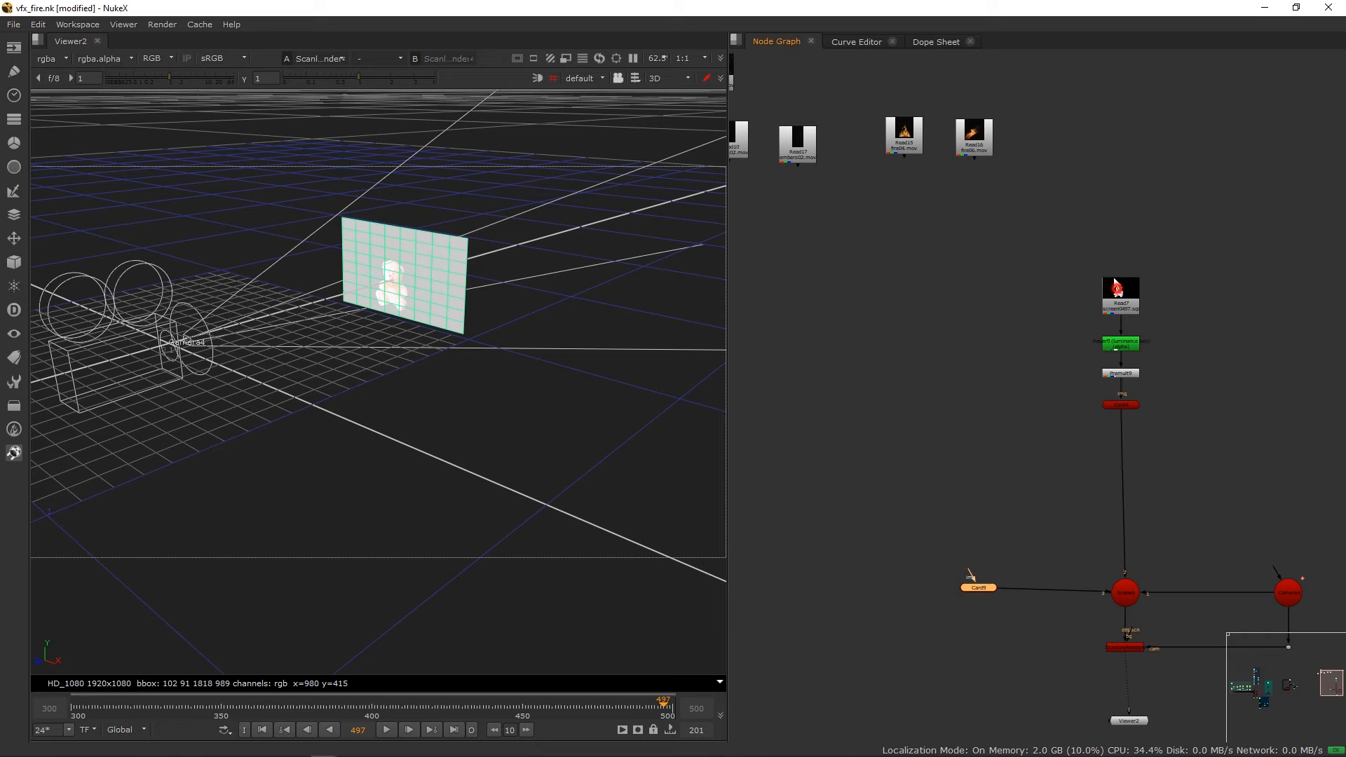
pyautogui.moveTo(1116, 287); pyautogui.dragTo(1116, 228)
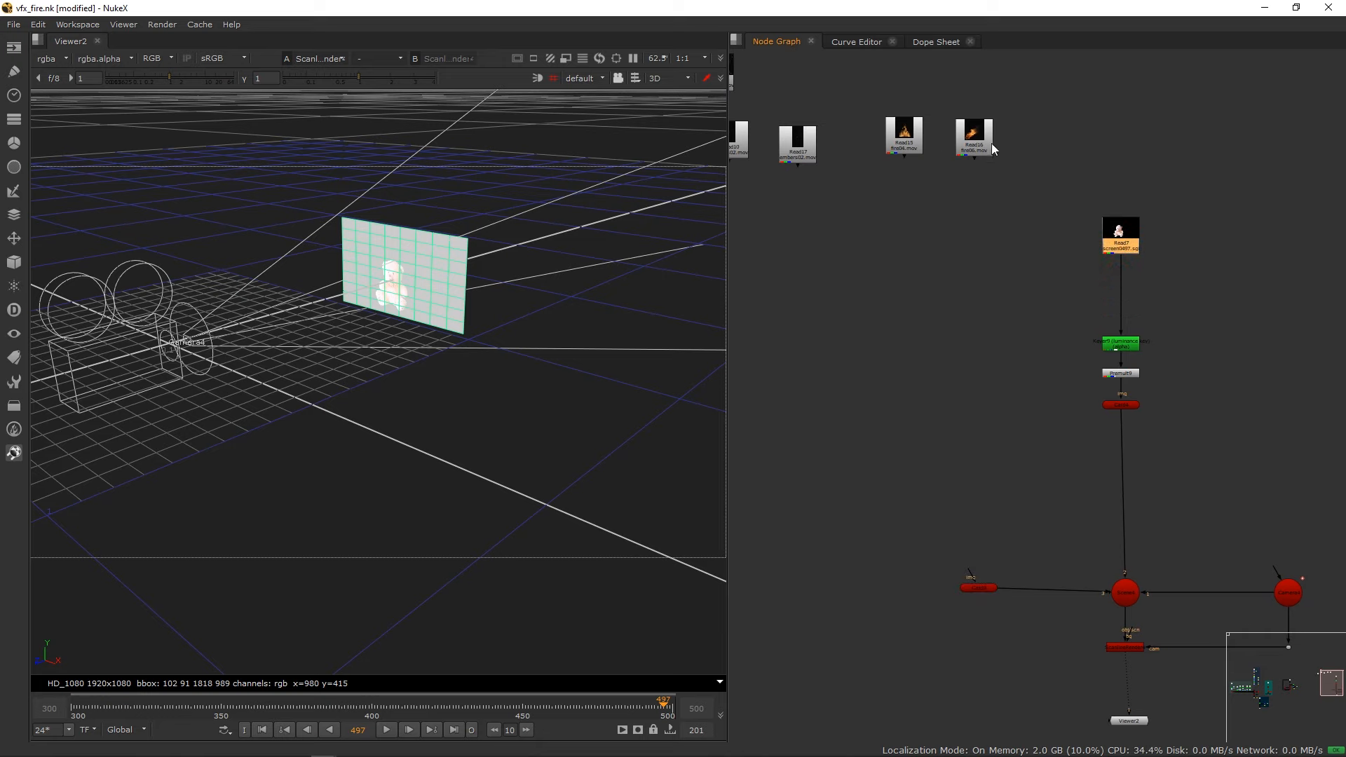
pyautogui.moveTo(993, 149); pyautogui.dragTo(988, 461)
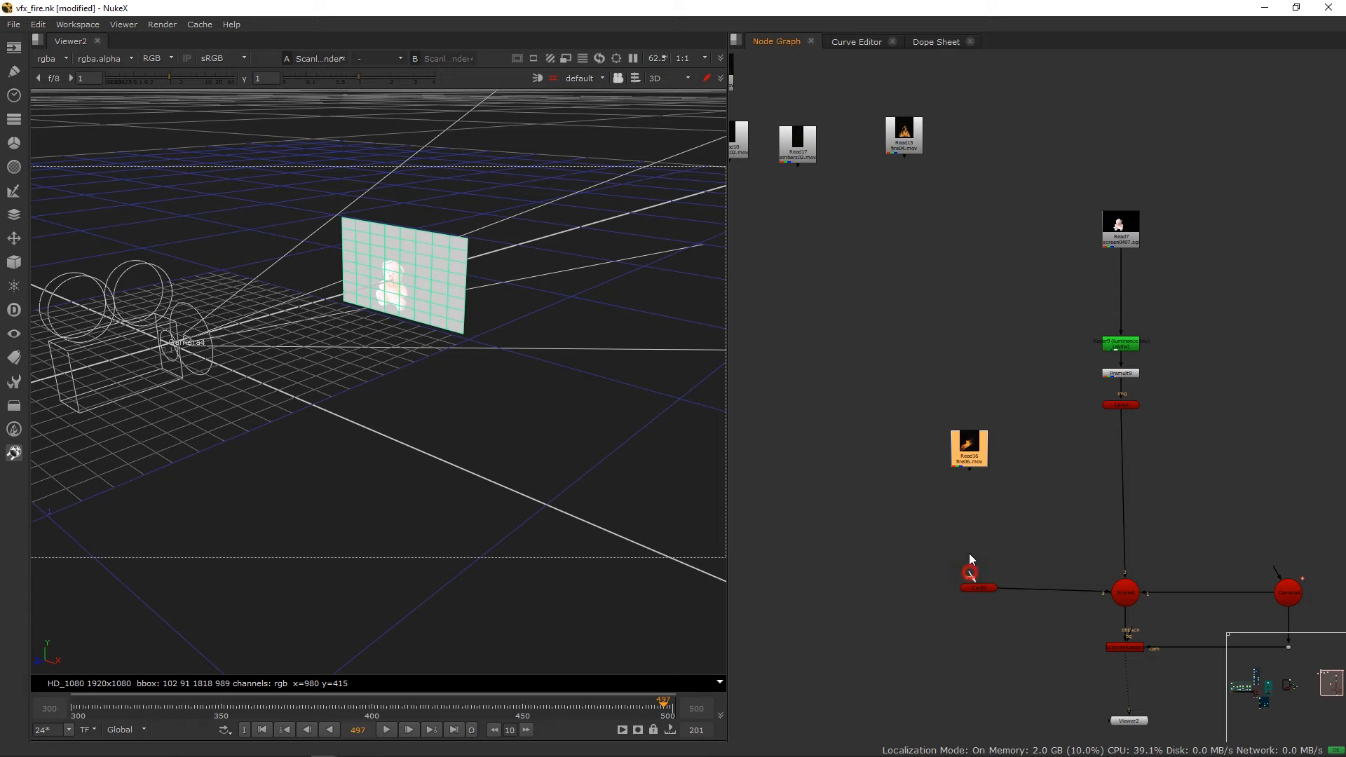
pyautogui.moveTo(971, 559); pyautogui.dragTo(974, 397)
pyautogui.moveTo(982, 319); pyautogui.dragTo(982, 318)
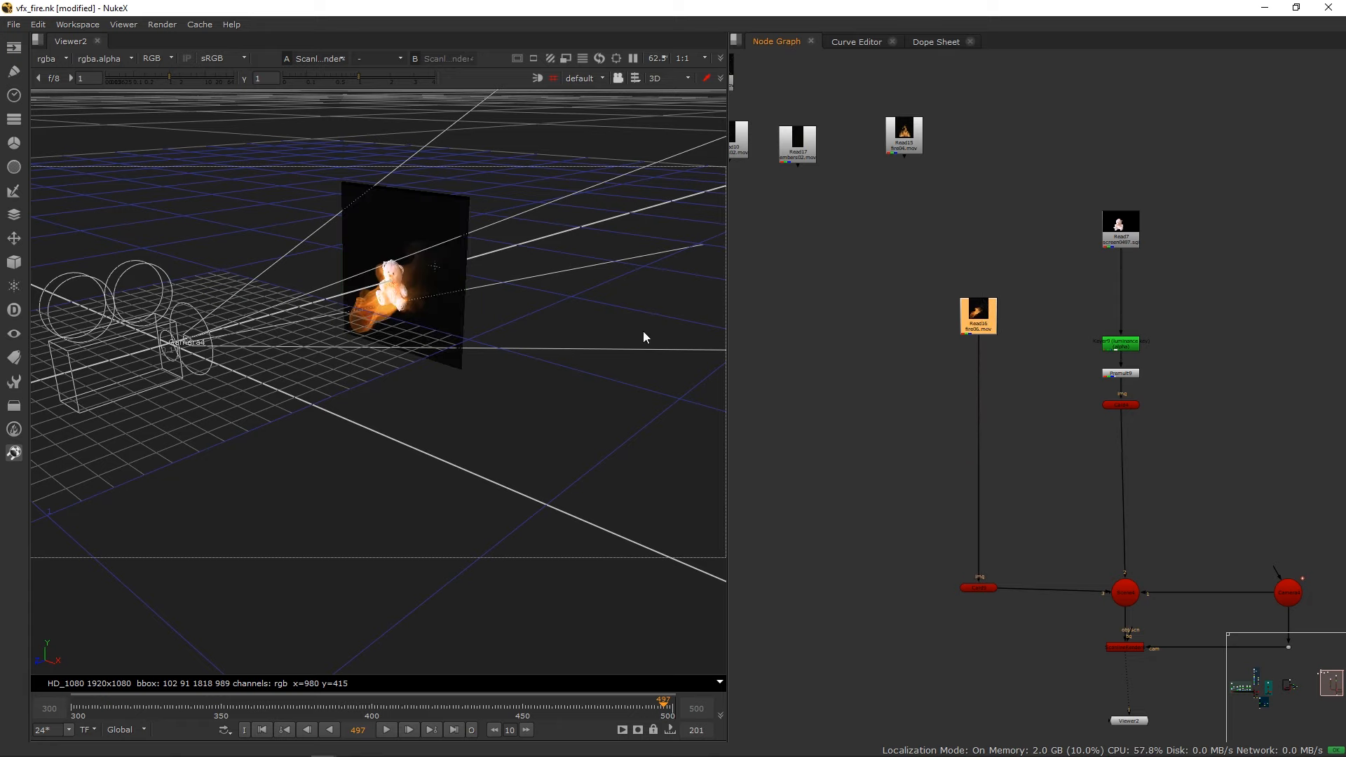
# Switch the viewer to the 2D render and reduce the fire card's uniform scale to about 0.245.
pyautogui.press('Tab')
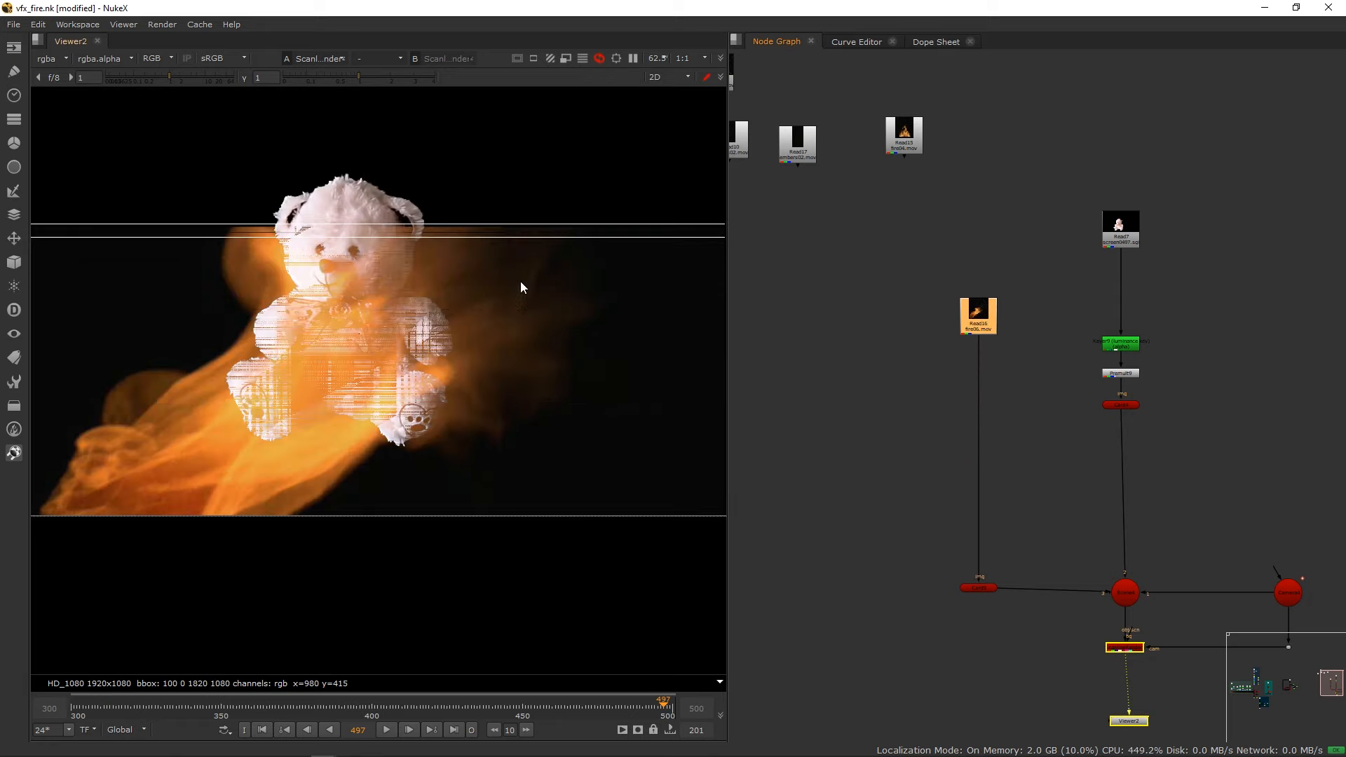
pyautogui.doubleClick(979, 588)
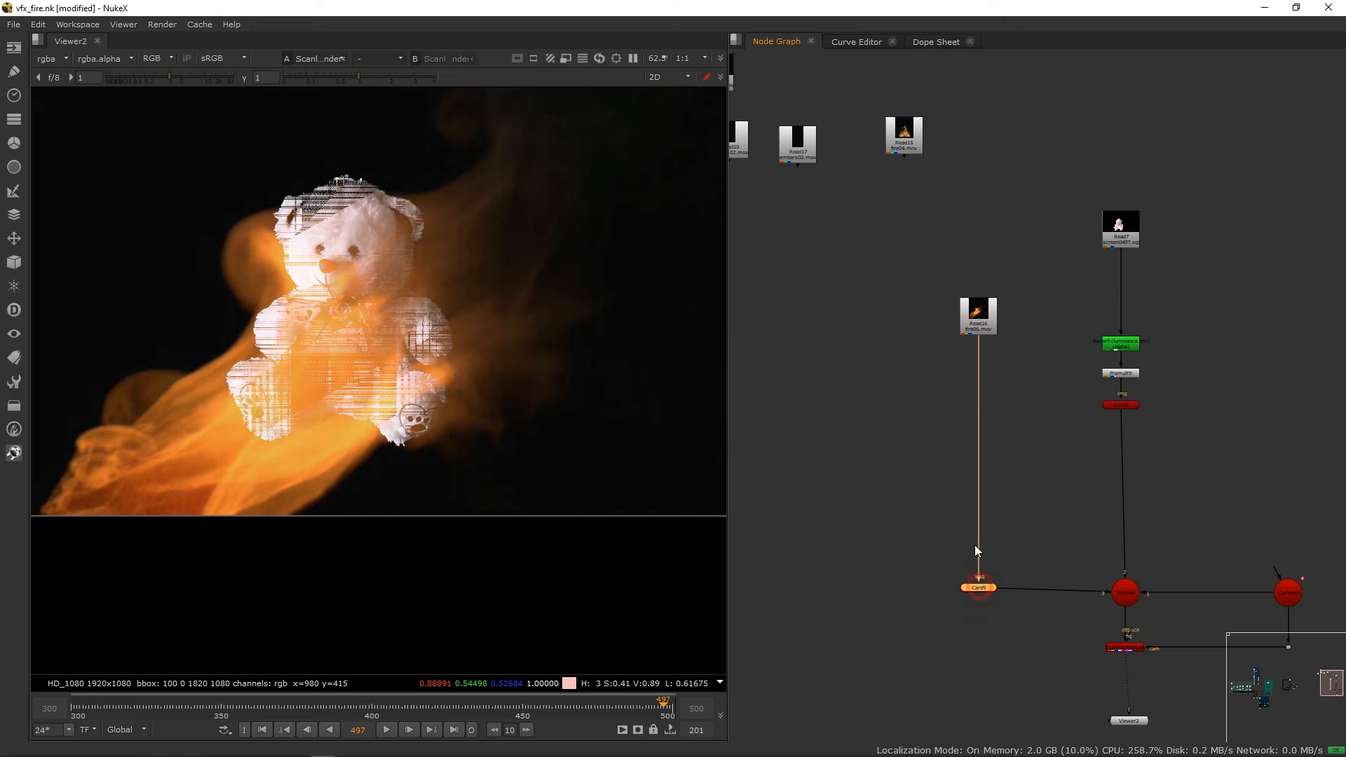
pyautogui.moveTo(774, 394); pyautogui.dragTo(1015, 153)
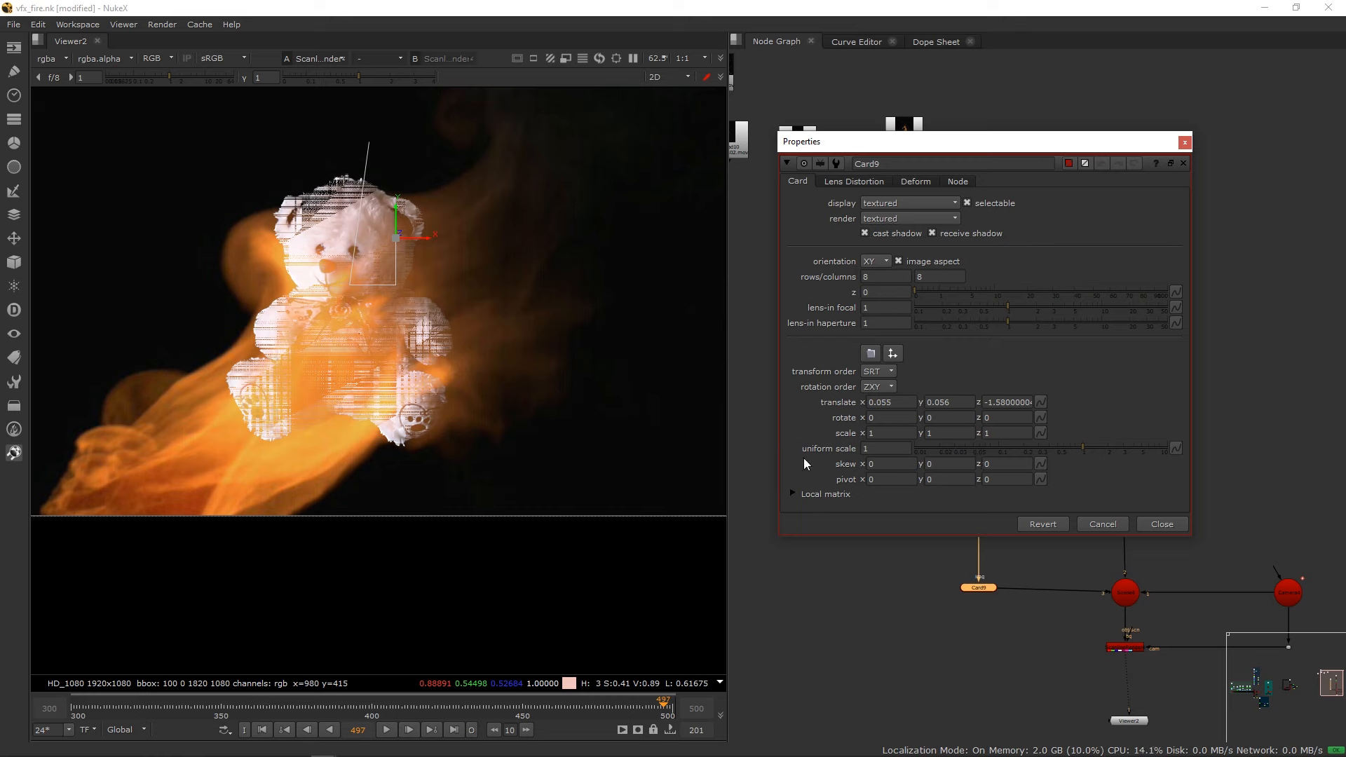
pyautogui.moveTo(1058, 442)
pyautogui.mouseDown()
pyautogui.moveTo(1019, 449)
pyautogui.moveTo(1031, 444)
pyautogui.mouseUp()
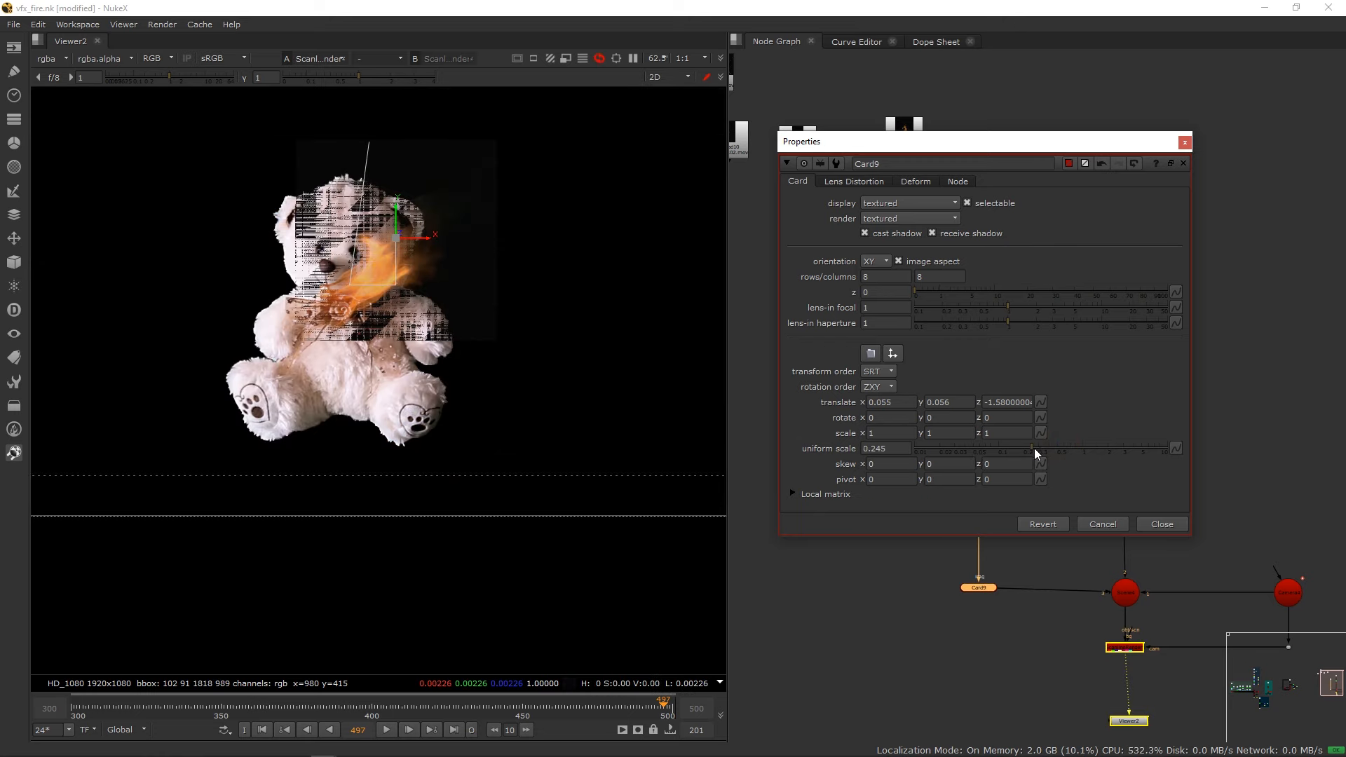
# Set the fire card's uniform scale to 0.32 and move it toward the camera to a Z translation of about -1.296.
pyautogui.click(1049, 447)
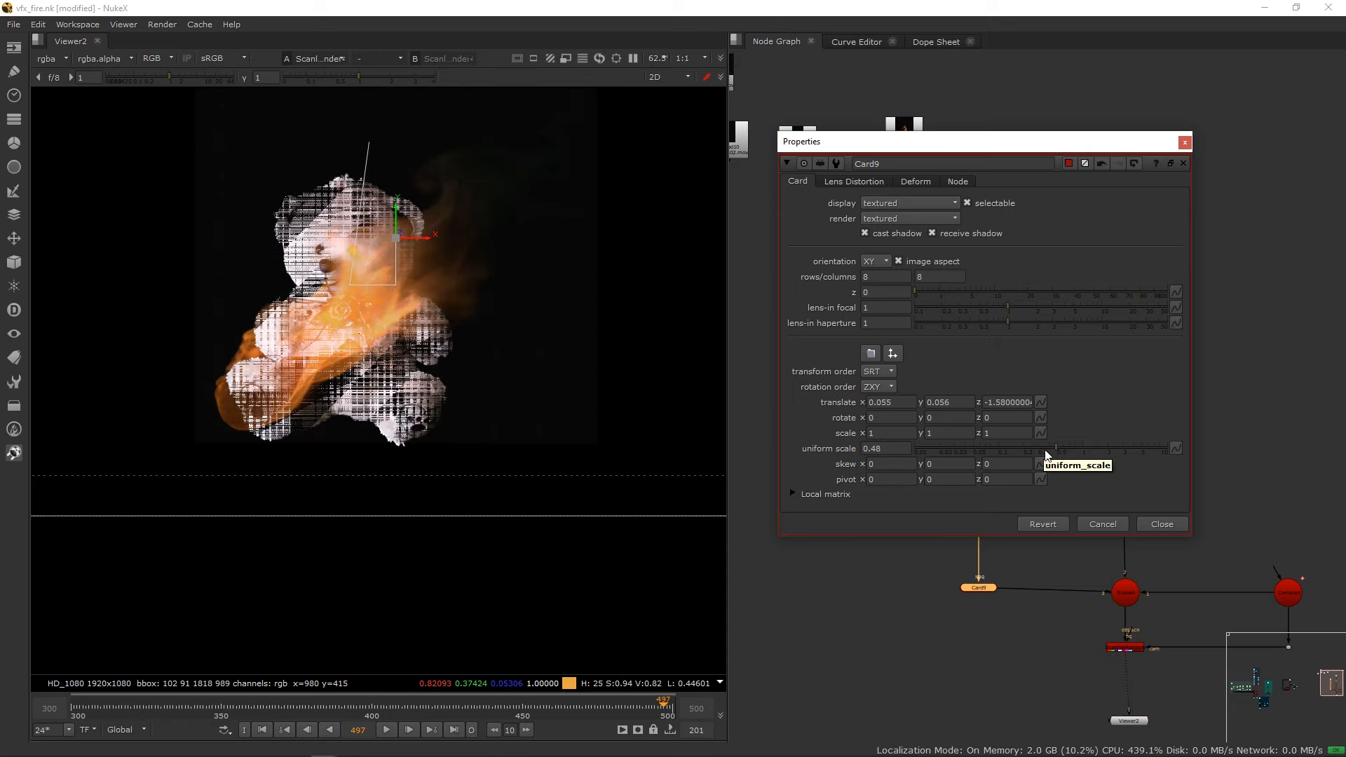
pyautogui.click(1042, 449)
pyautogui.press('Tab')
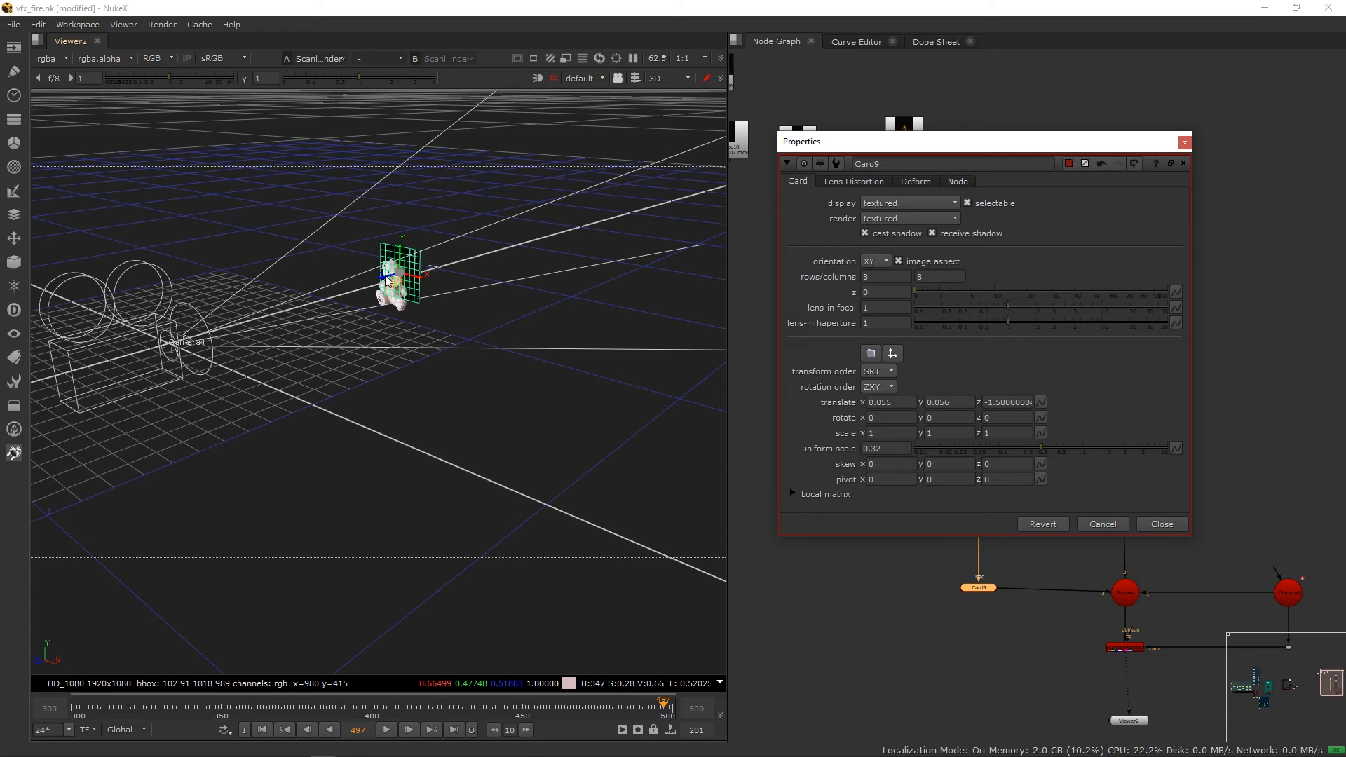
pyautogui.moveTo(385, 282); pyautogui.dragTo(334, 297)
pyautogui.press('Tab')
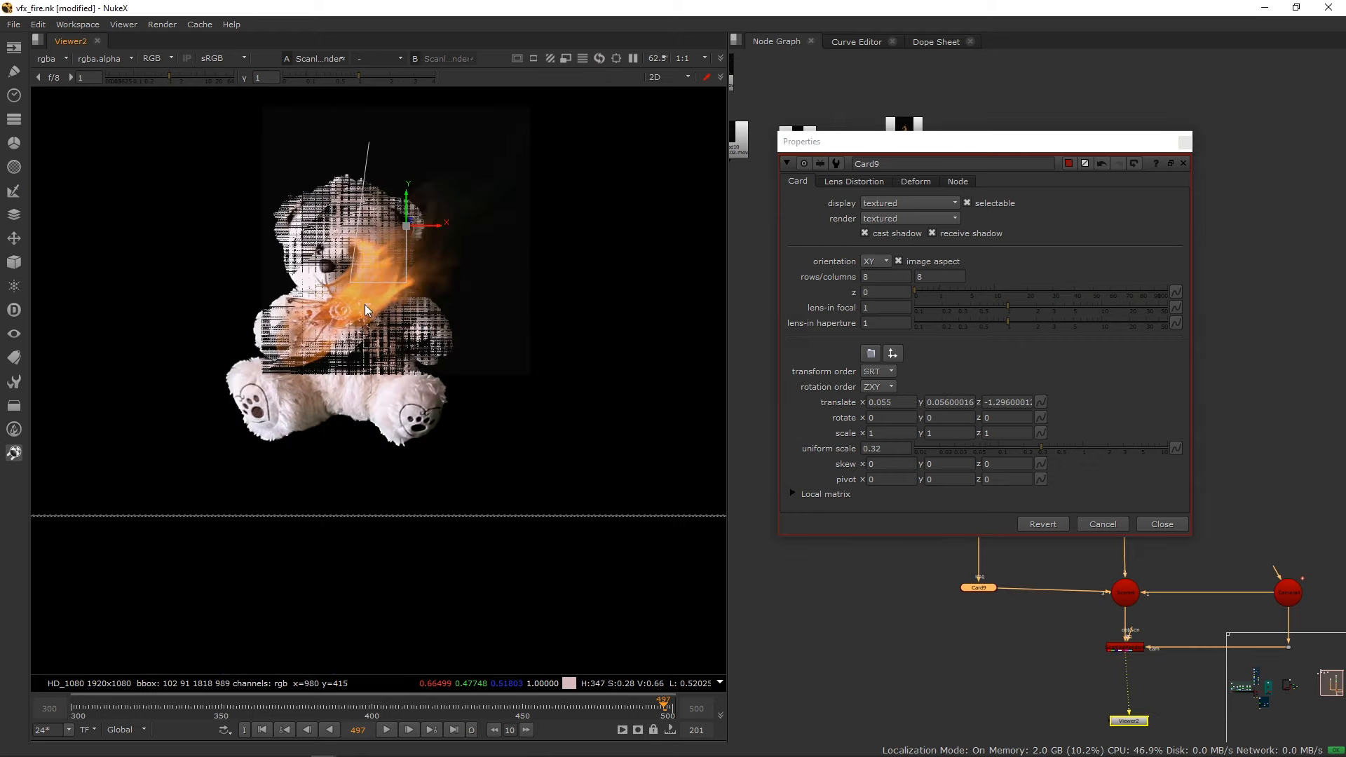
pyautogui.click(1185, 142)
# Insert a Premult node between the fire06.mov Read node and its card.
pyautogui.click(979, 322)
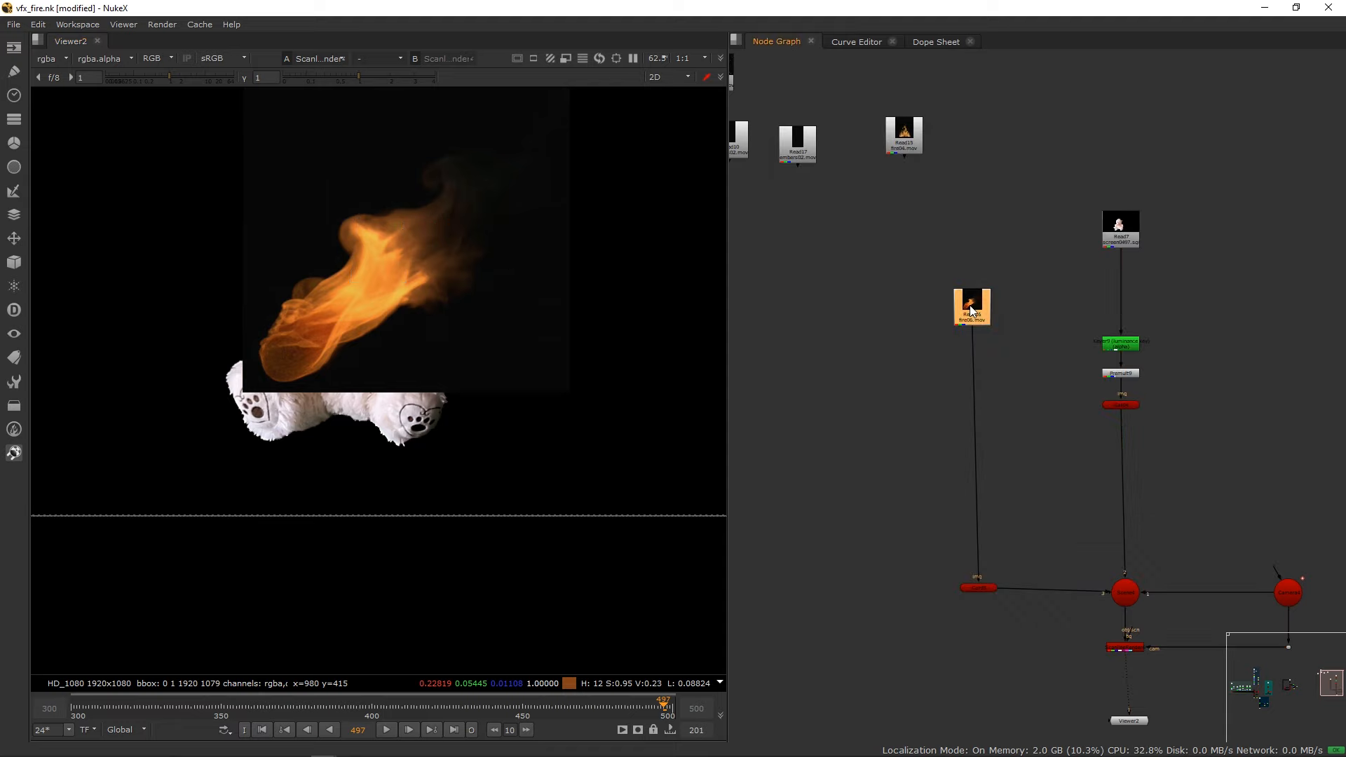
pyautogui.scroll(5, 978, 440)
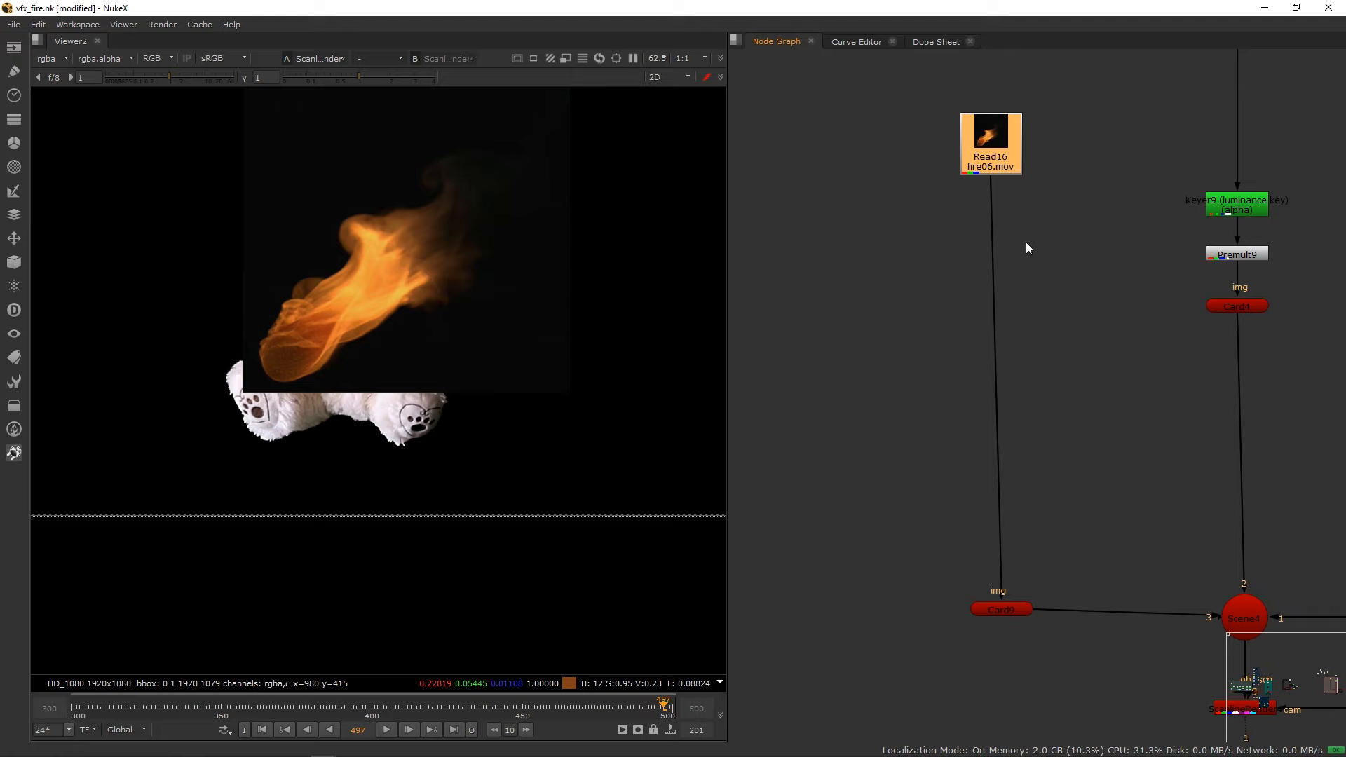
pyautogui.press('Tab')
pyautogui.write('k')
pyautogui.press('BackSpace')
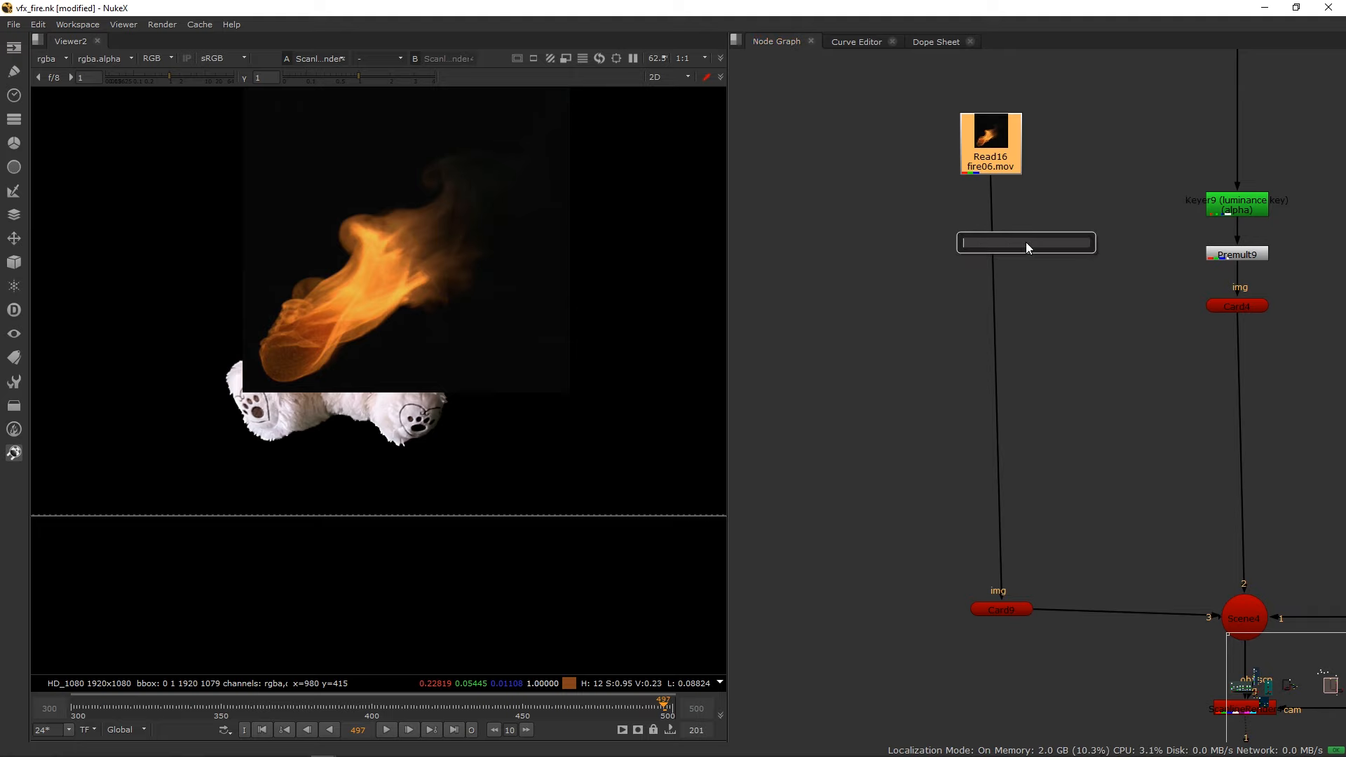
pyautogui.write('pre')
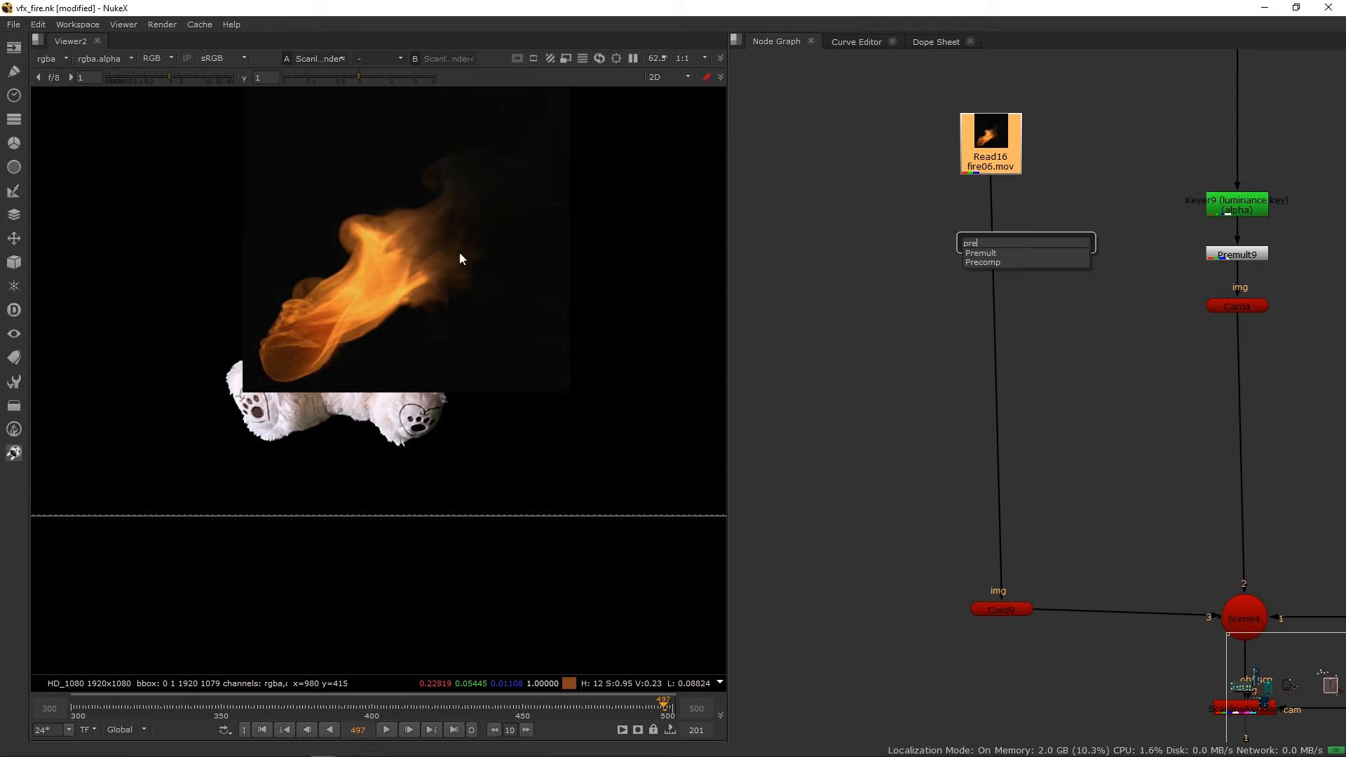
pyautogui.press('Return')
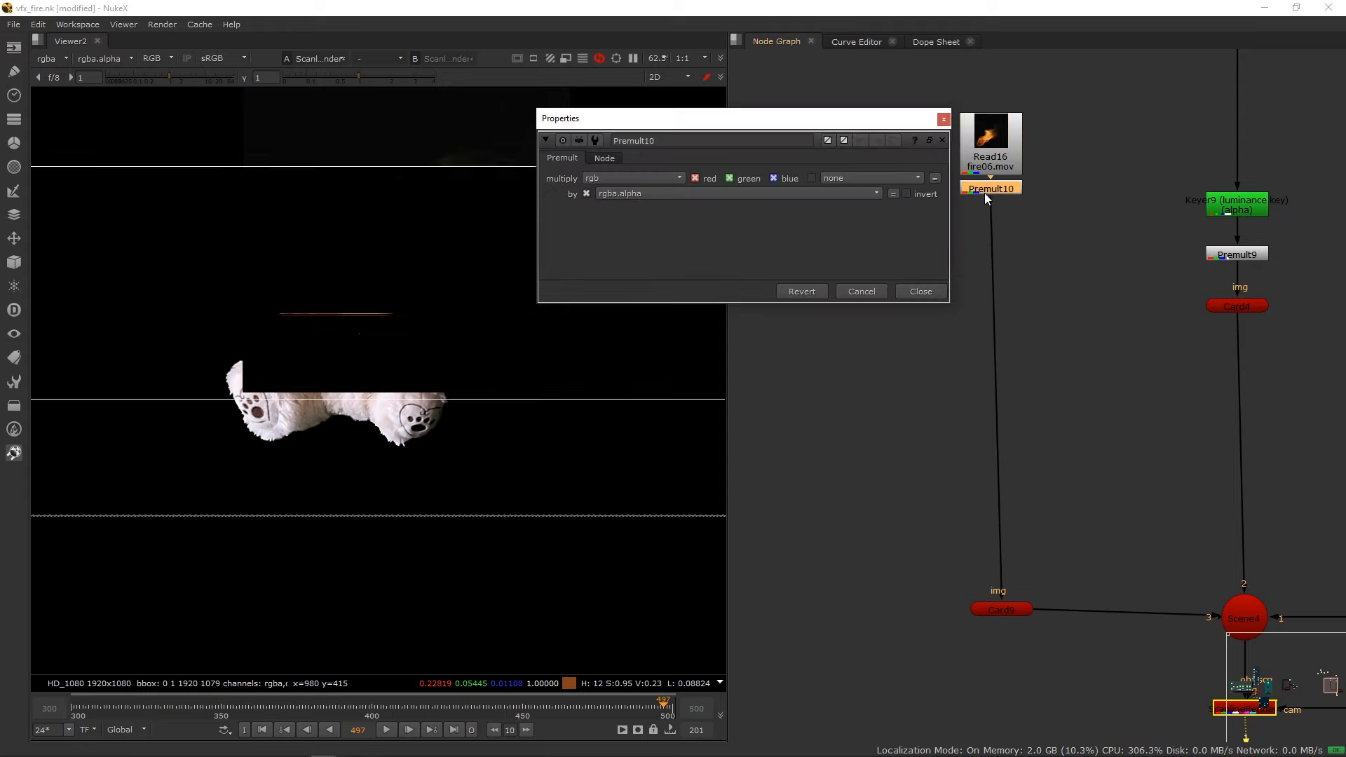
pyautogui.click(943, 120)
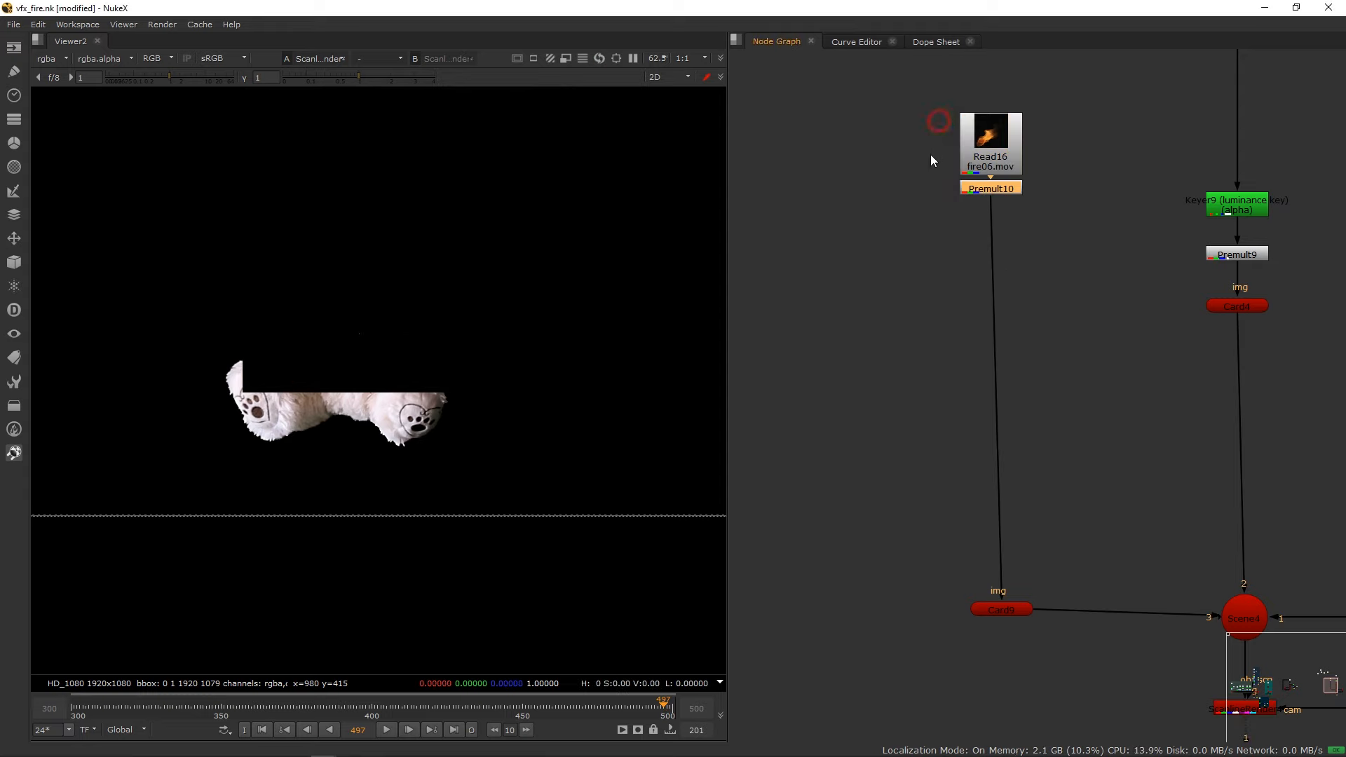
# Add a luminance Keyer node after the fire branch's Premult and space it a little below.
pyautogui.press('Tab')
pyautogui.write('keyer')
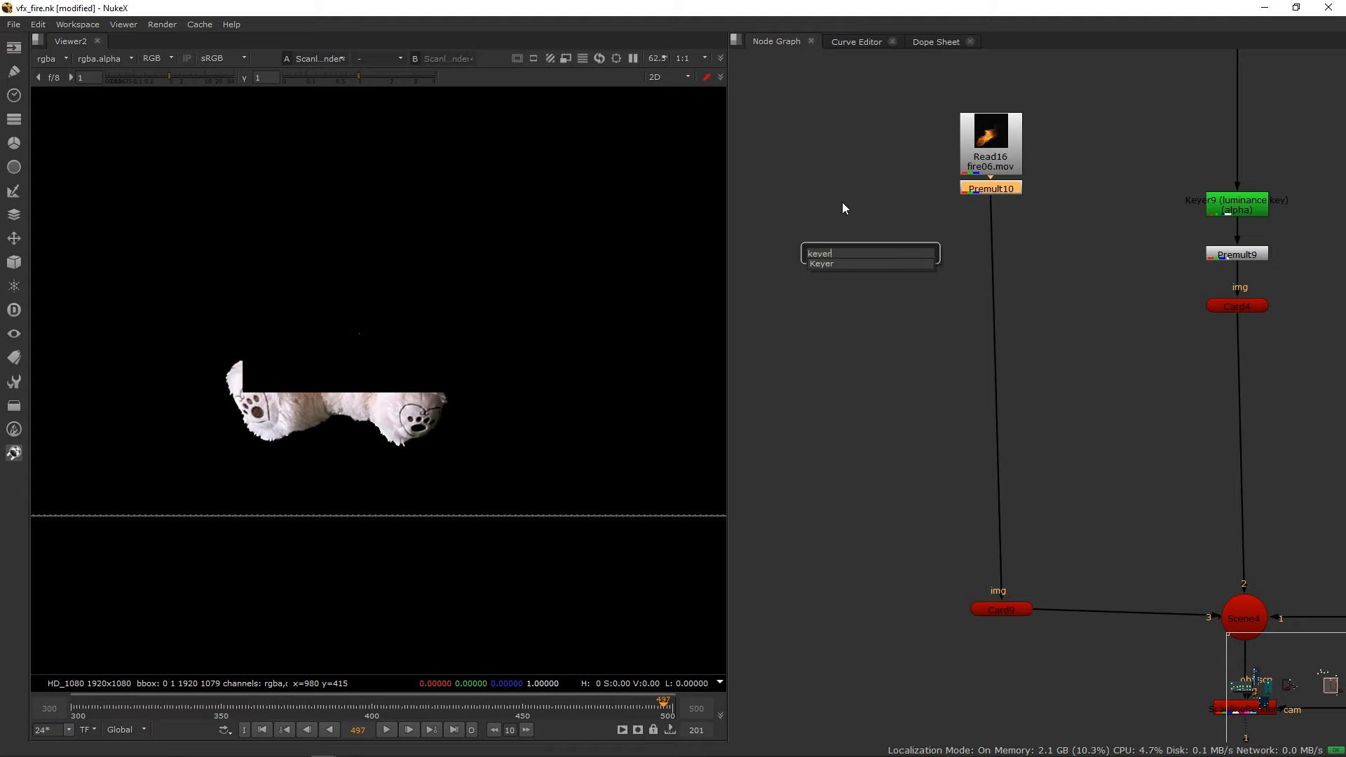
pyautogui.press('Return')
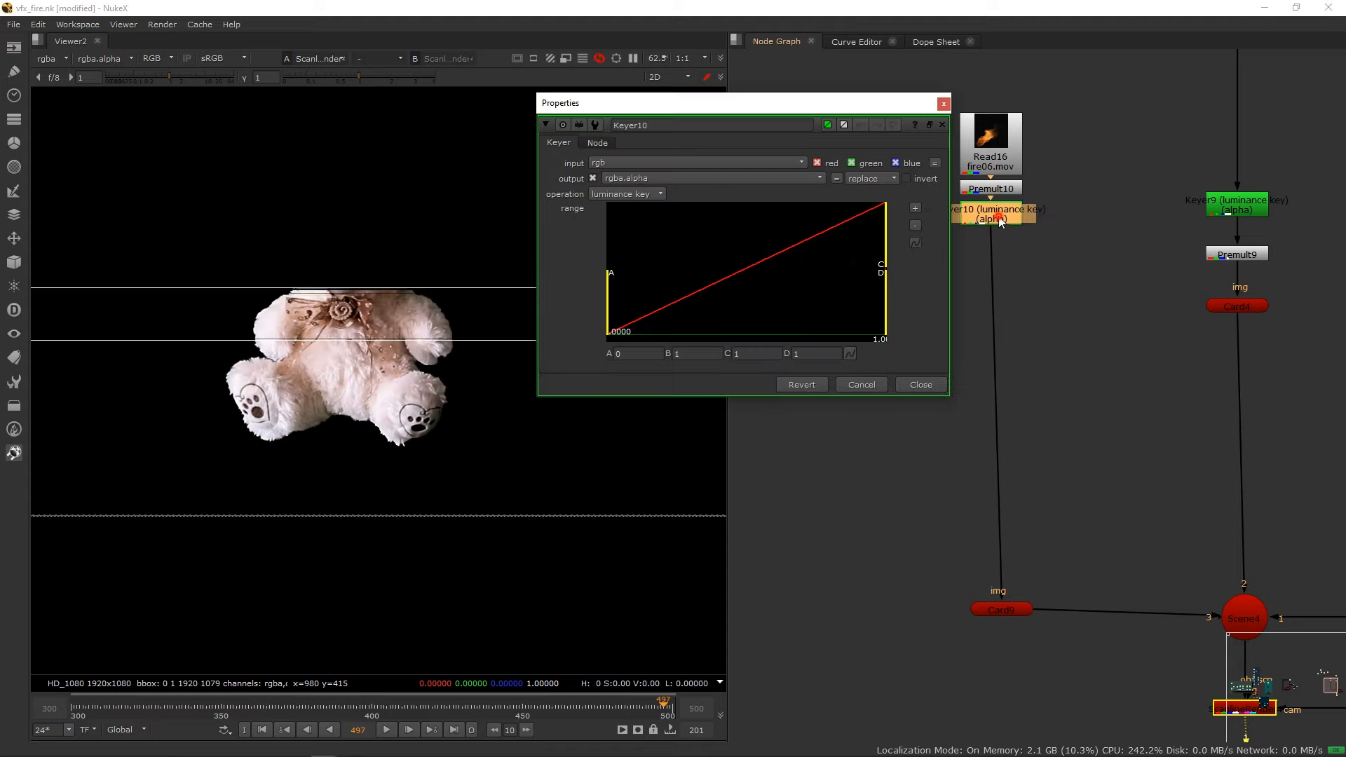
pyautogui.moveTo(1004, 322); pyautogui.dragTo(996, 249)
pyautogui.click(945, 104)
# Reorder the fire branch so the Premult sits between the Keyer and the card, and show the 2D render.
pyautogui.press('Tab')
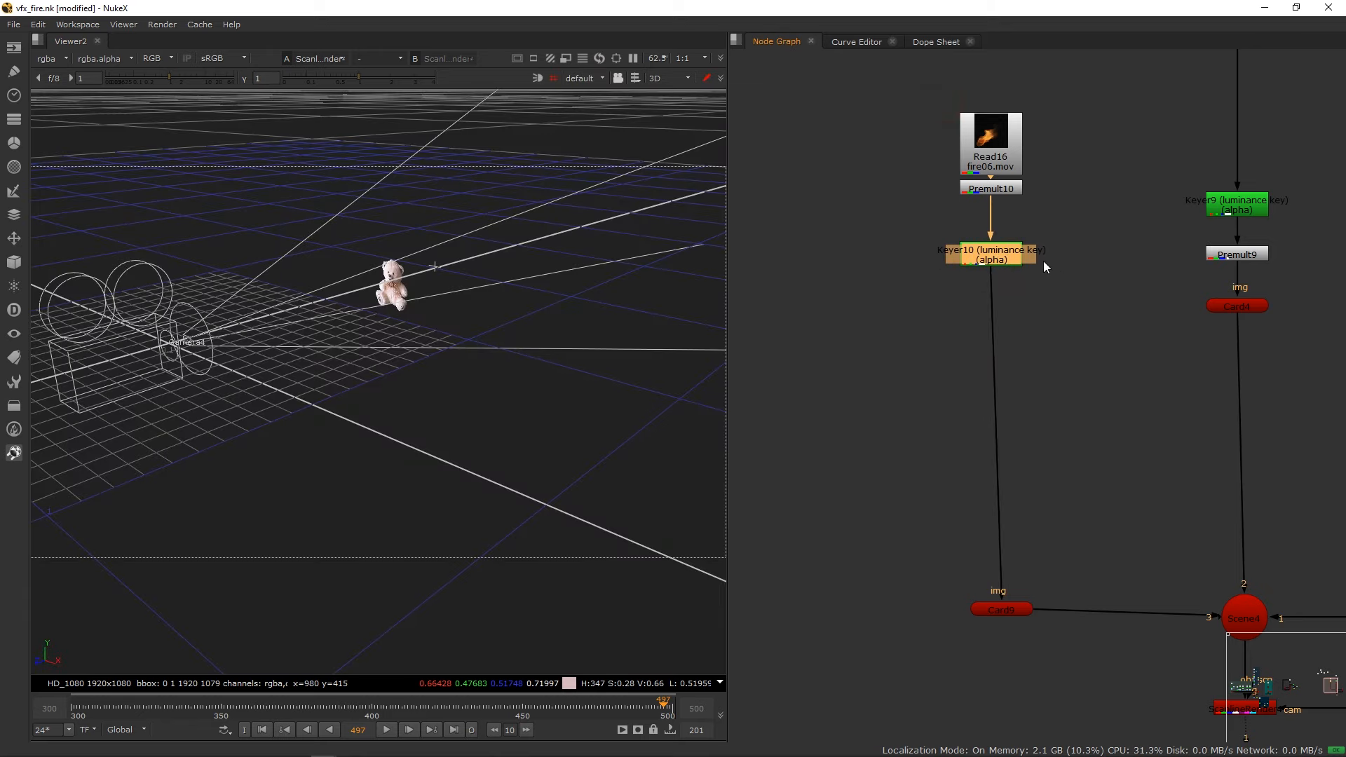
pyautogui.press('Tab')
pyautogui.click(1112, 230)
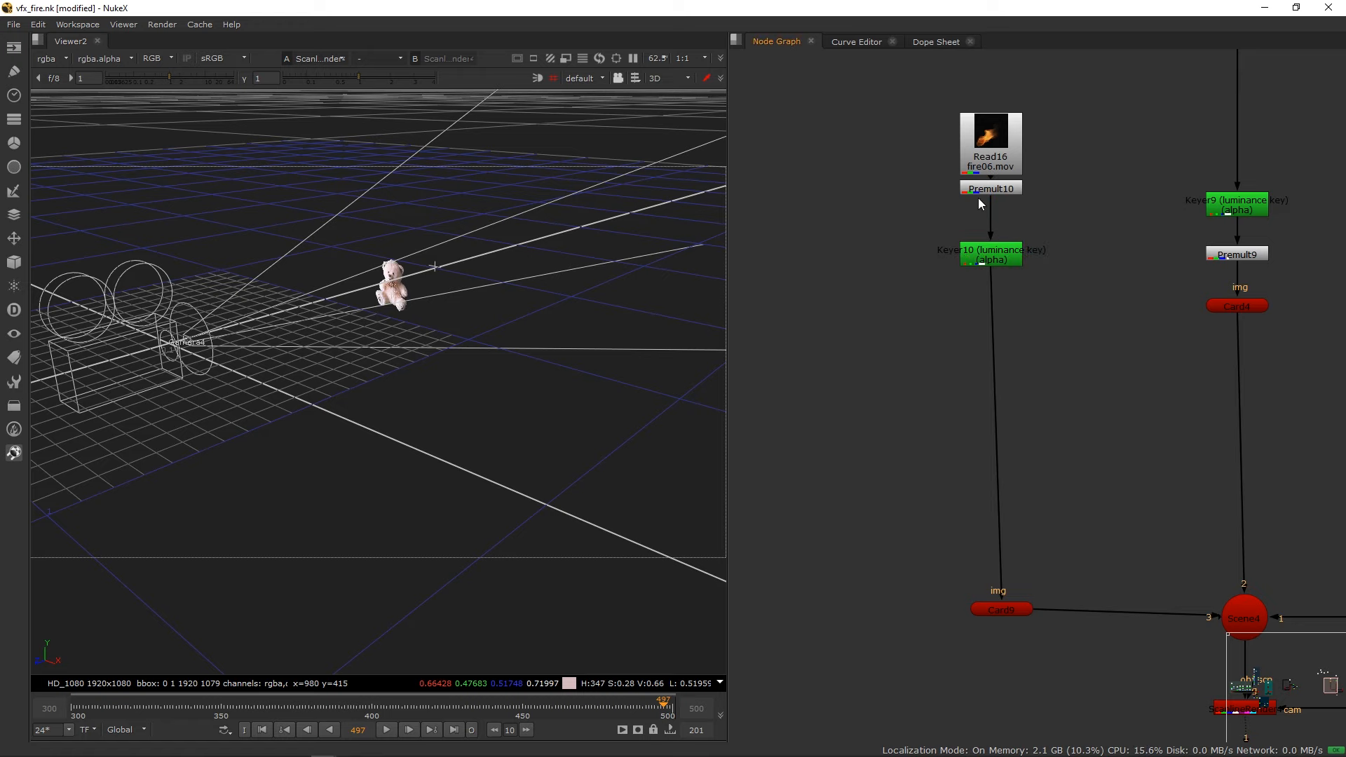
pyautogui.moveTo(983, 203); pyautogui.dragTo(999, 315)
pyautogui.press('Tab')
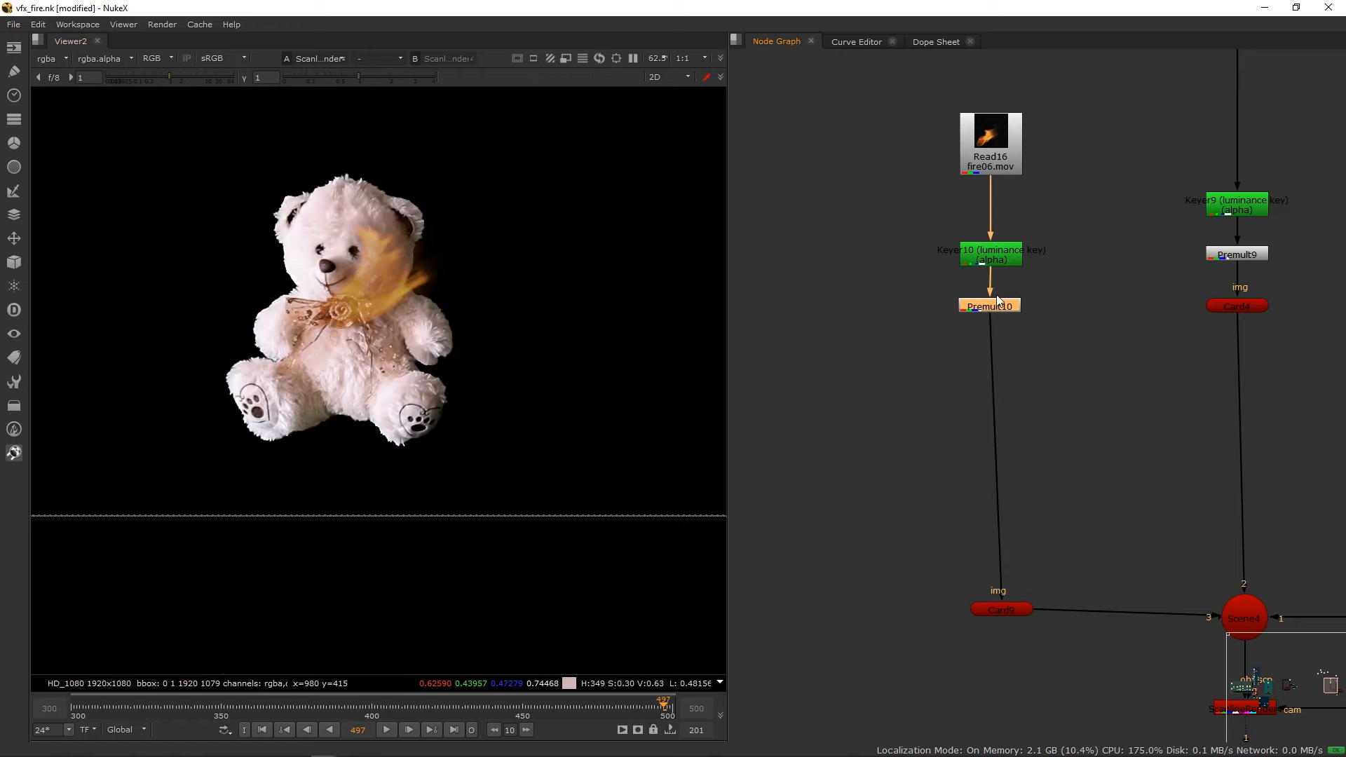
# Move the fire card down to about X 0.086, Y -0.0085 and enlarge its uniform scale to 0.45.
pyautogui.click(1014, 610)
pyautogui.doubleClick(1014, 610)
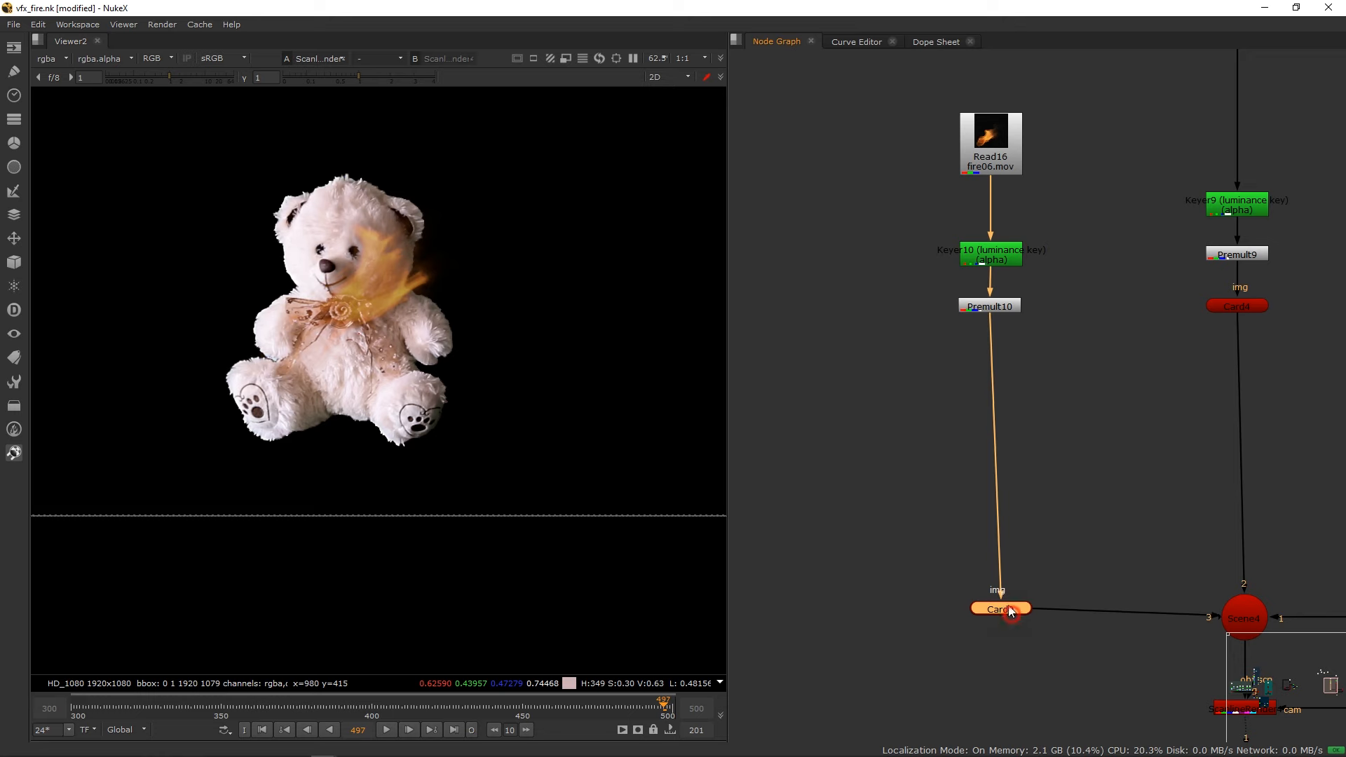
pyautogui.moveTo(406, 201); pyautogui.dragTo(464, 294)
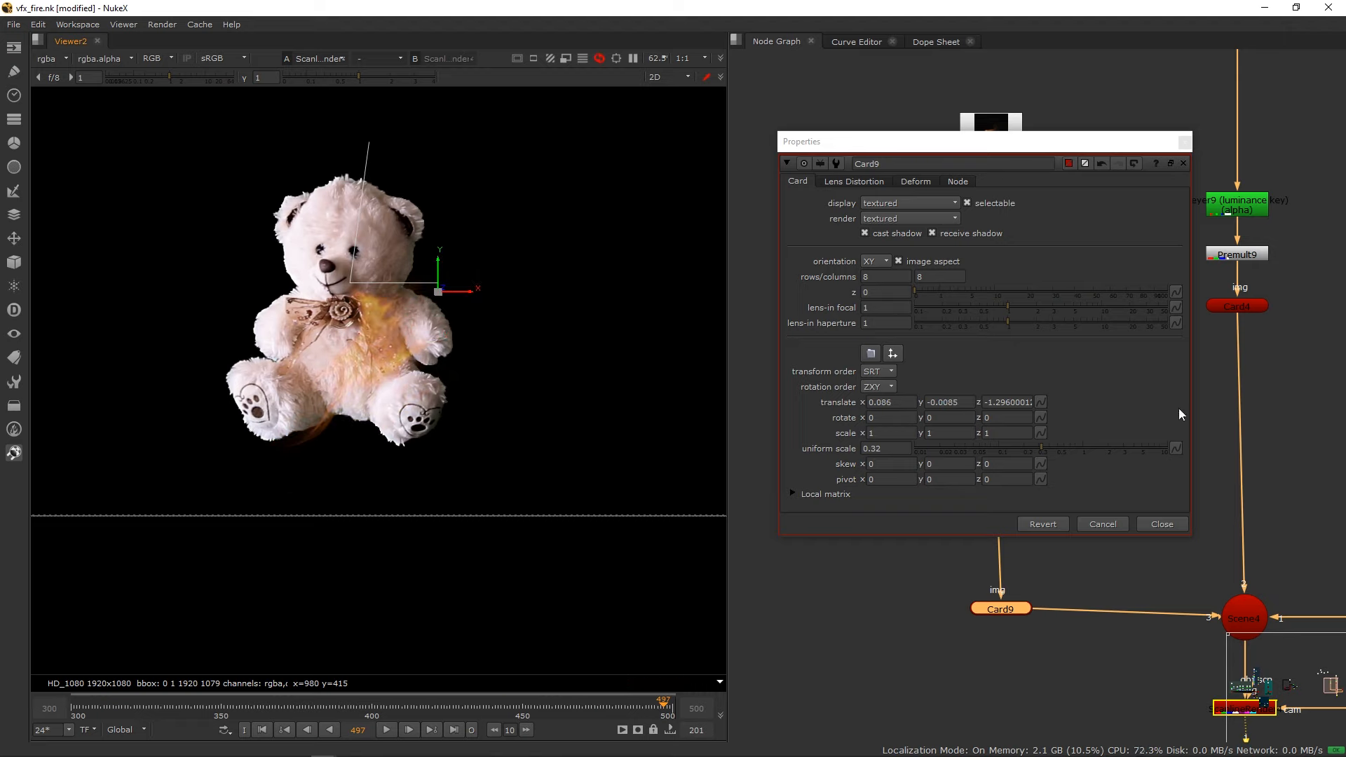
pyautogui.moveTo(1043, 447); pyautogui.dragTo(1053, 447)
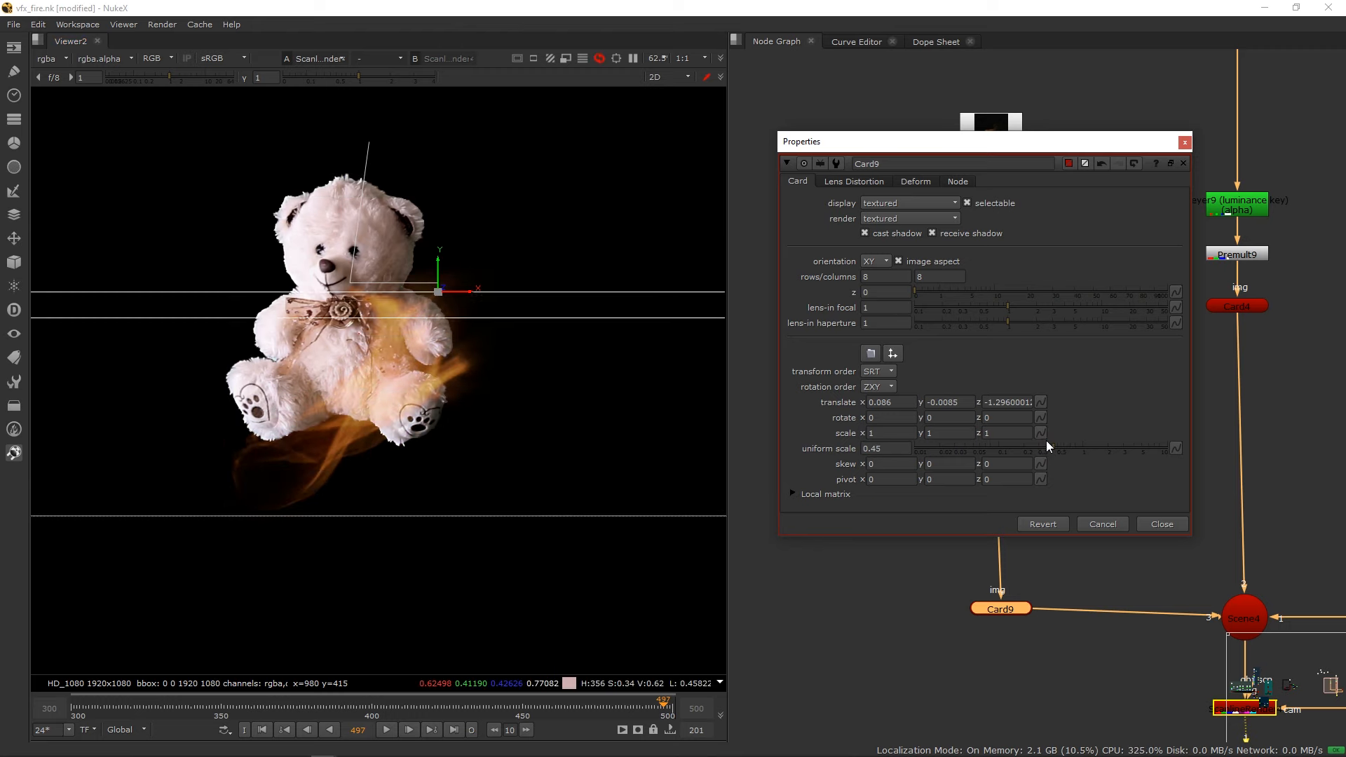
# Move the fire card out beside the bear, to a translation of about X 0.208, Y 0.0455.
pyautogui.press('Tab')
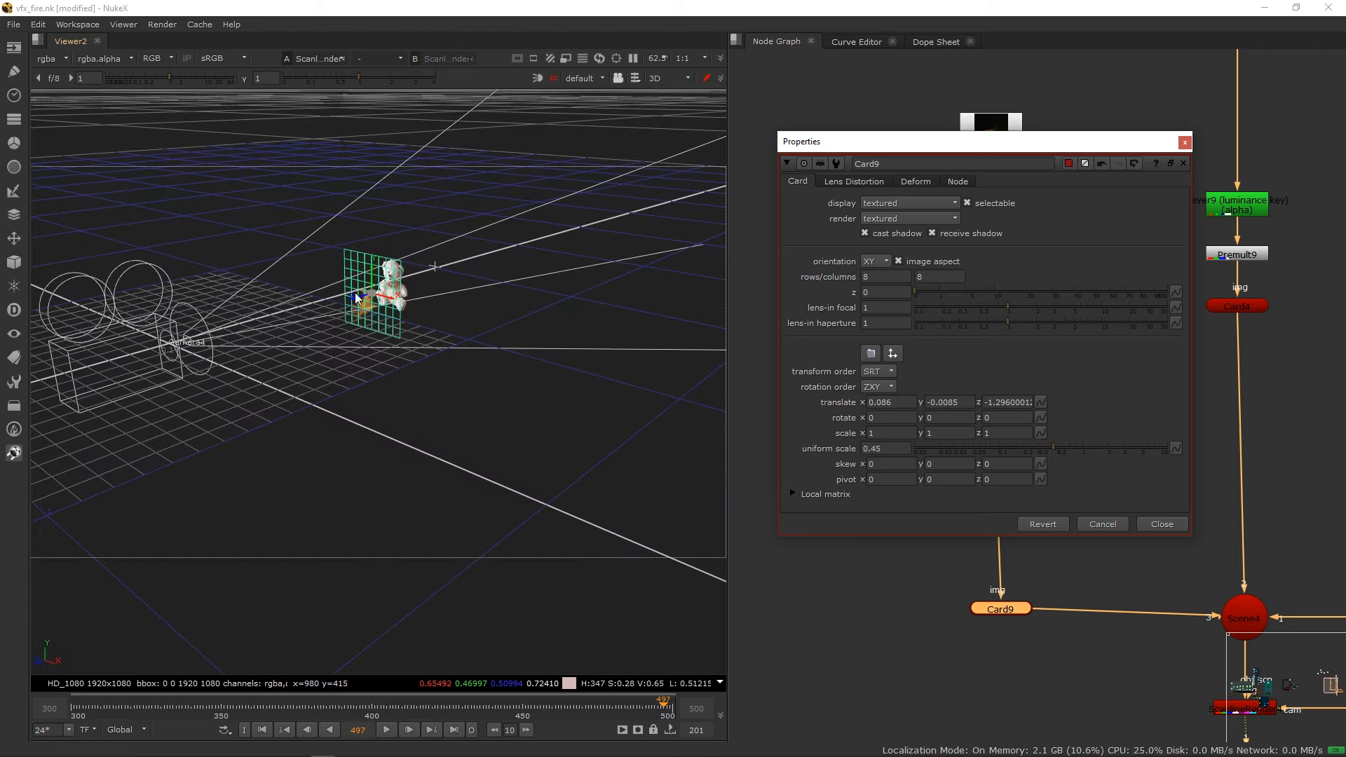
pyautogui.scroll(5, 371, 291)
pyautogui.moveTo(421, 330); pyautogui.dragTo(433, 356, button='middle')
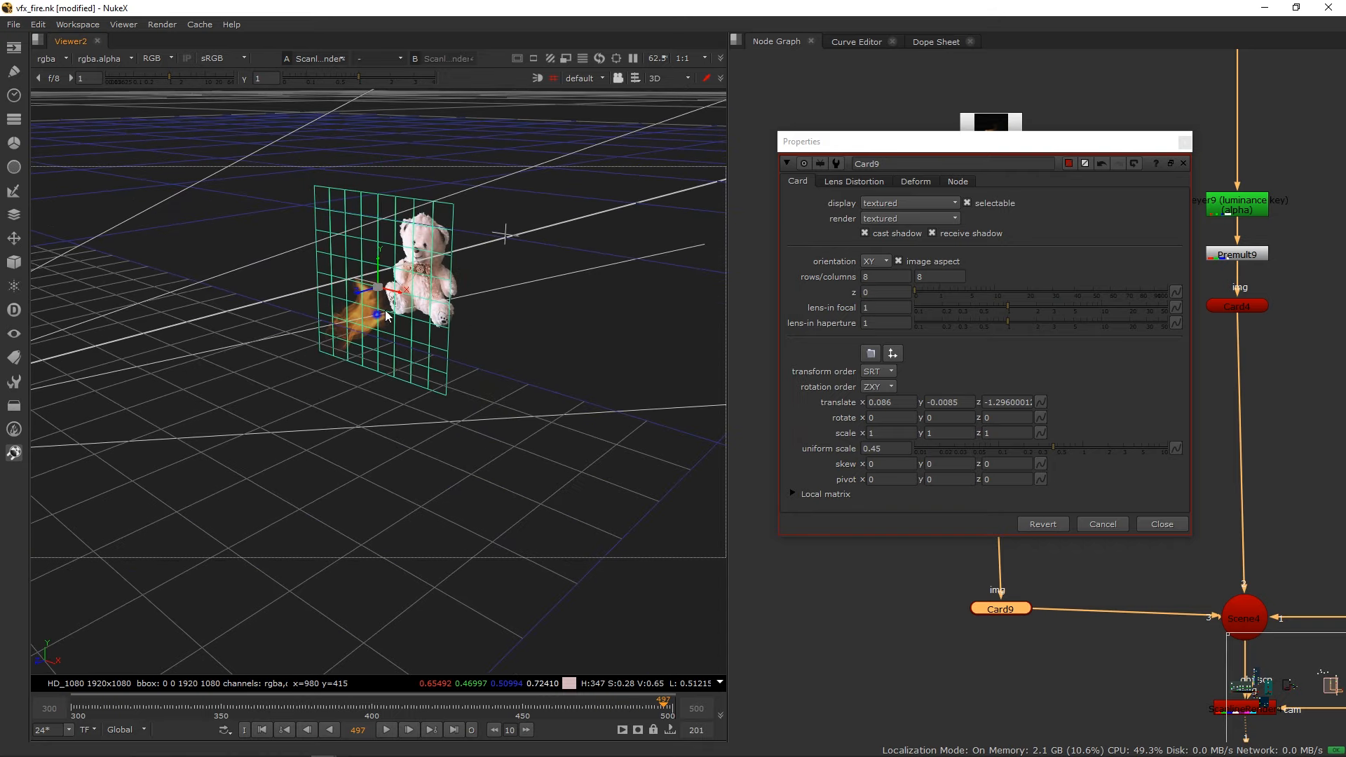
pyautogui.keyDown('ctrl'); pyautogui.moveTo(433, 316); pyautogui.dragTo(508, 226); pyautogui.keyUp('ctrl')
pyautogui.press('Tab')
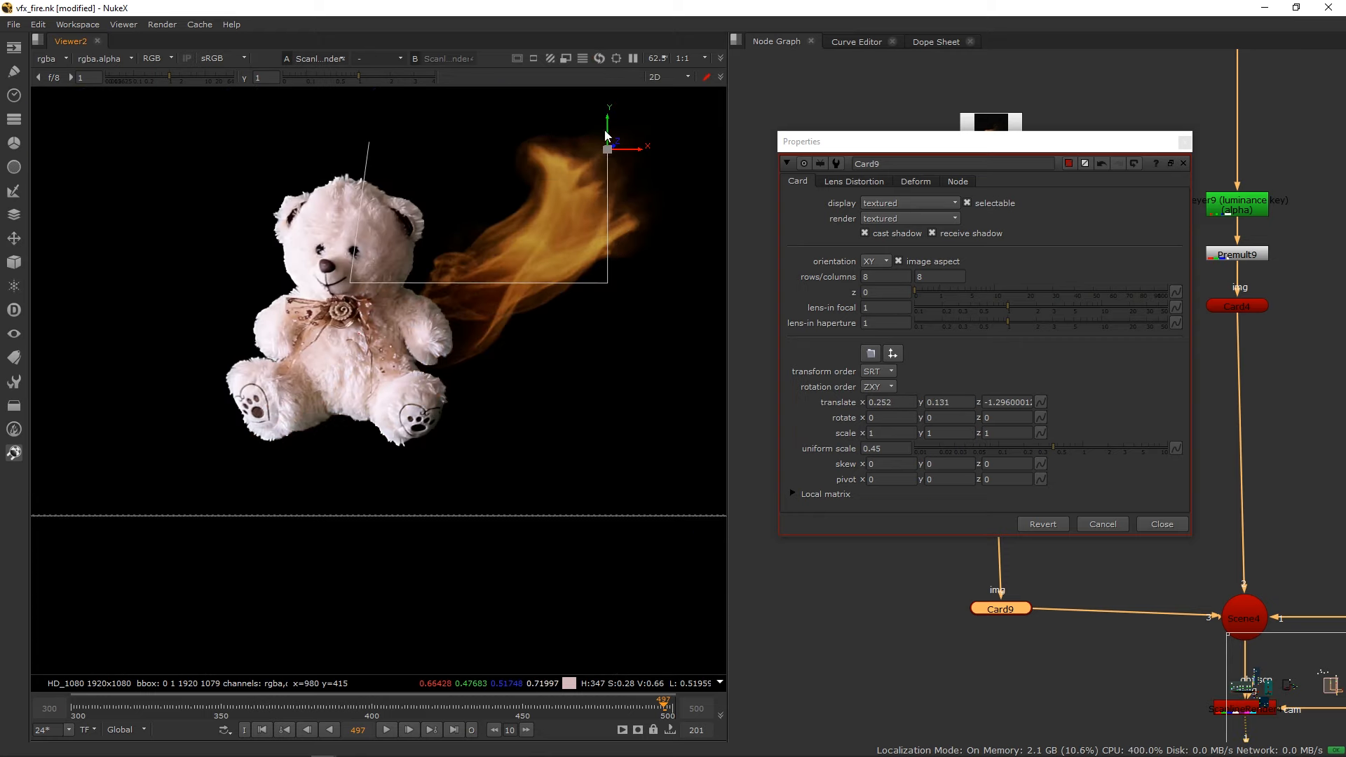
pyautogui.moveTo(611, 128); pyautogui.dragTo(577, 219)
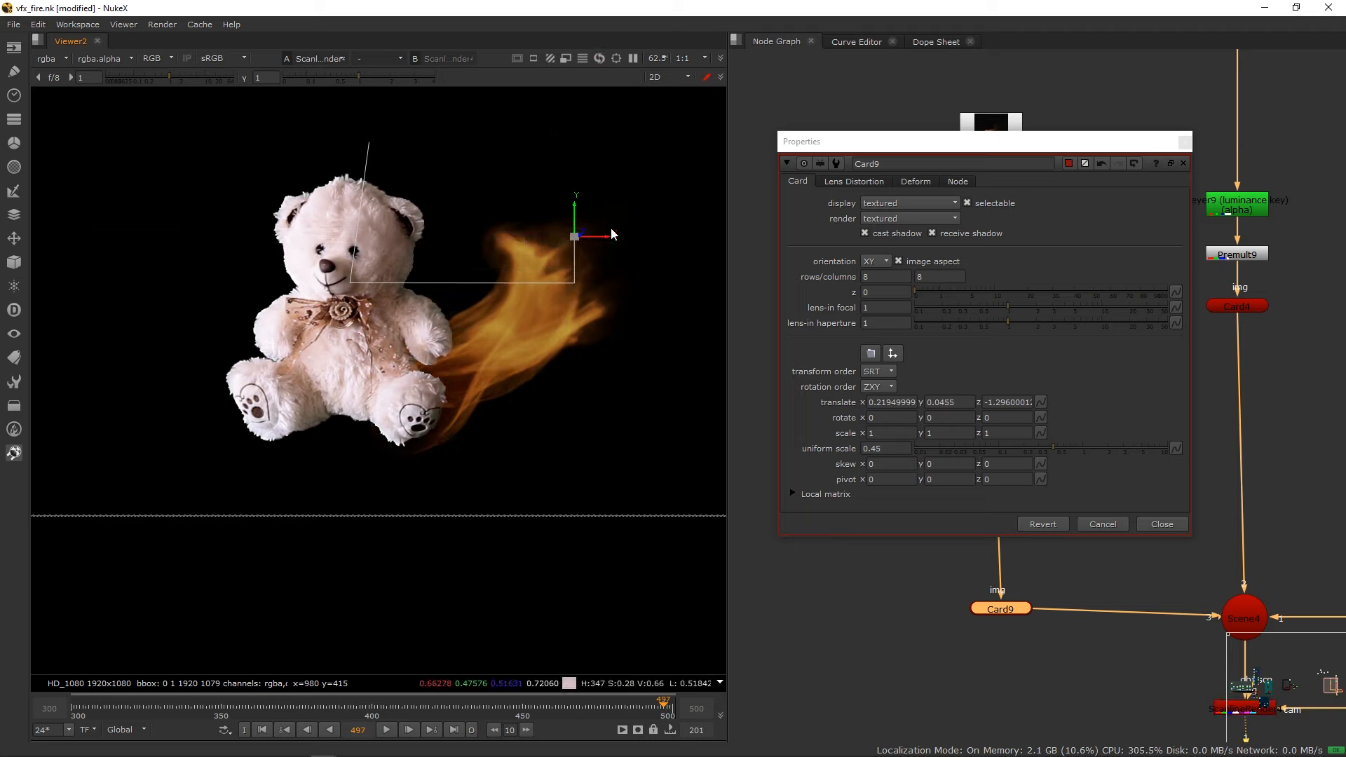
pyautogui.moveTo(593, 236); pyautogui.dragTo(581, 237)
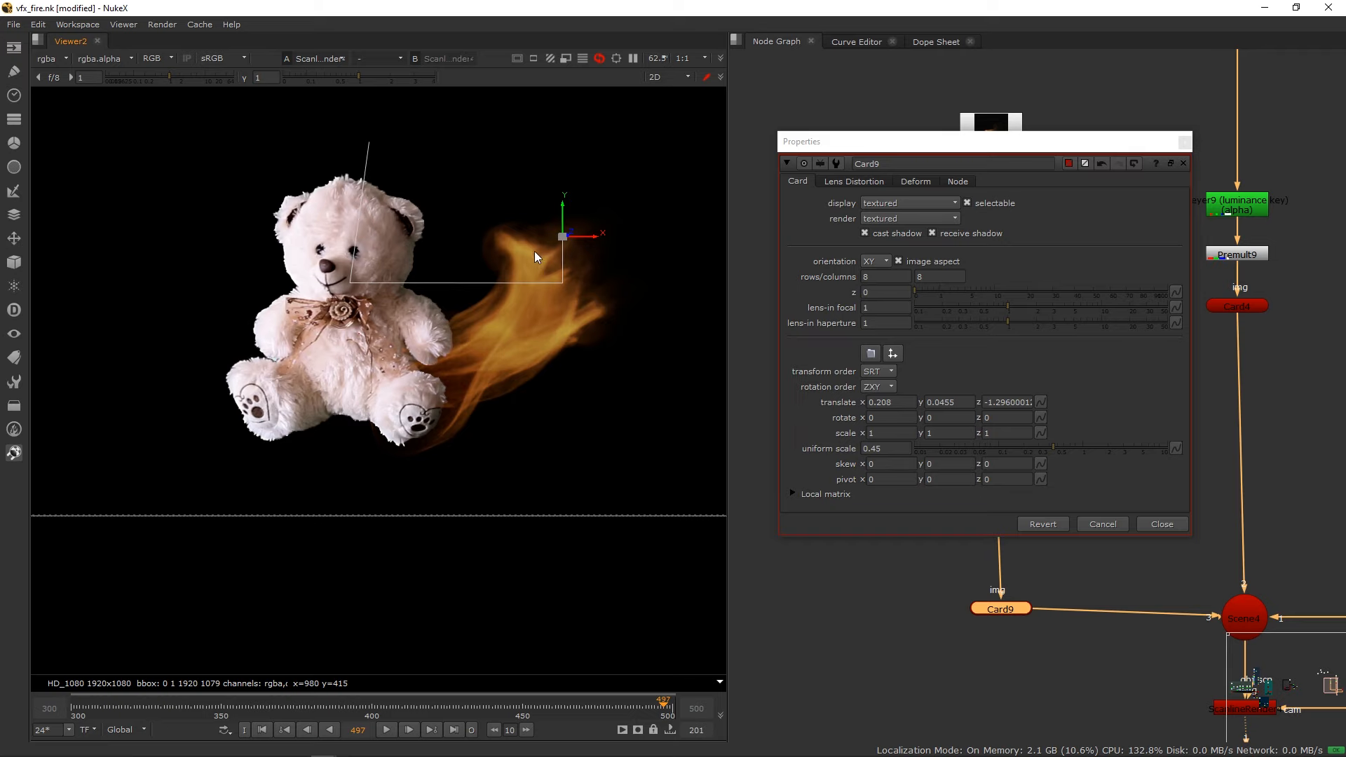
# Rotate the fire card about 16.3 degrees around Z and move it closer to the bear, to about X 0.159, Y 0.079.
pyautogui.press('Tab')
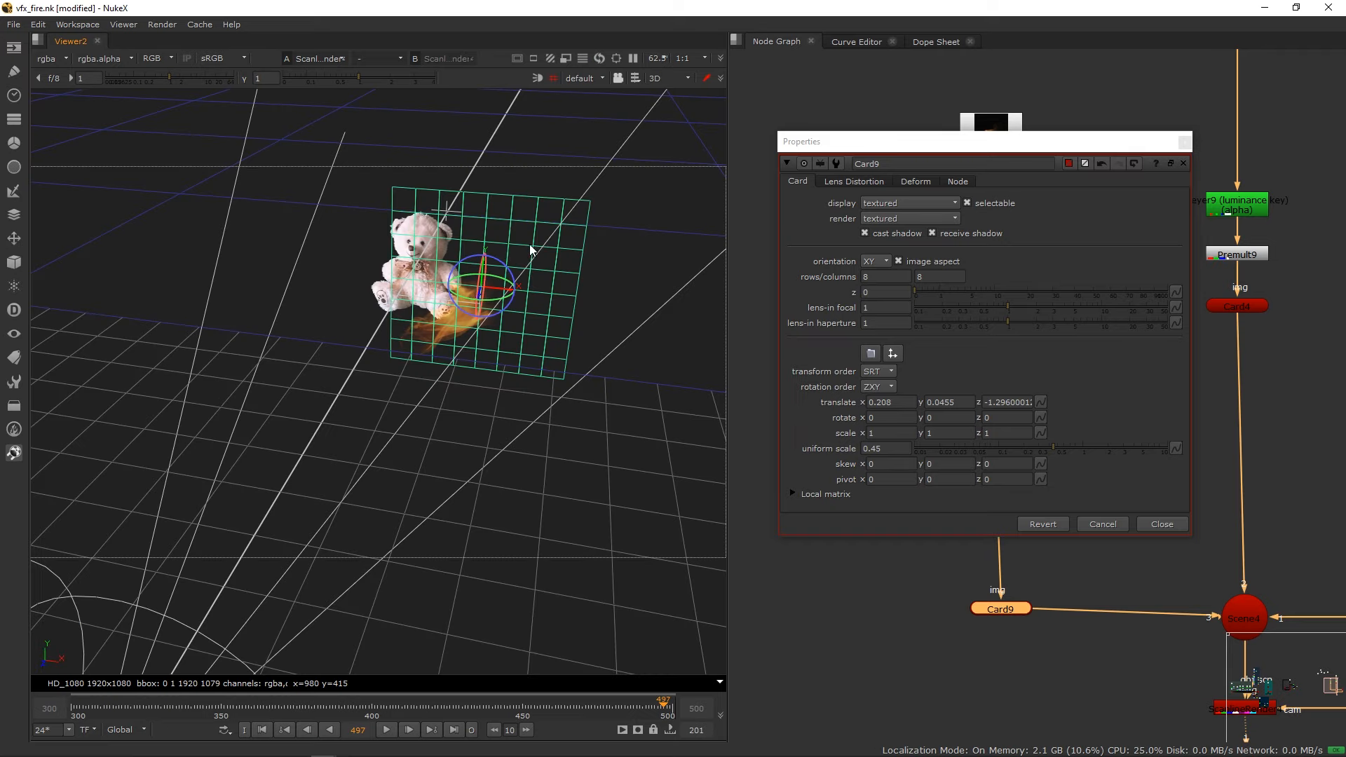
pyautogui.scroll(4, 578, 226)
pyautogui.keyDown('ctrl'); pyautogui.moveTo(531, 237); pyautogui.dragTo(474, 254); pyautogui.keyUp('ctrl')
pyautogui.press('Tab')
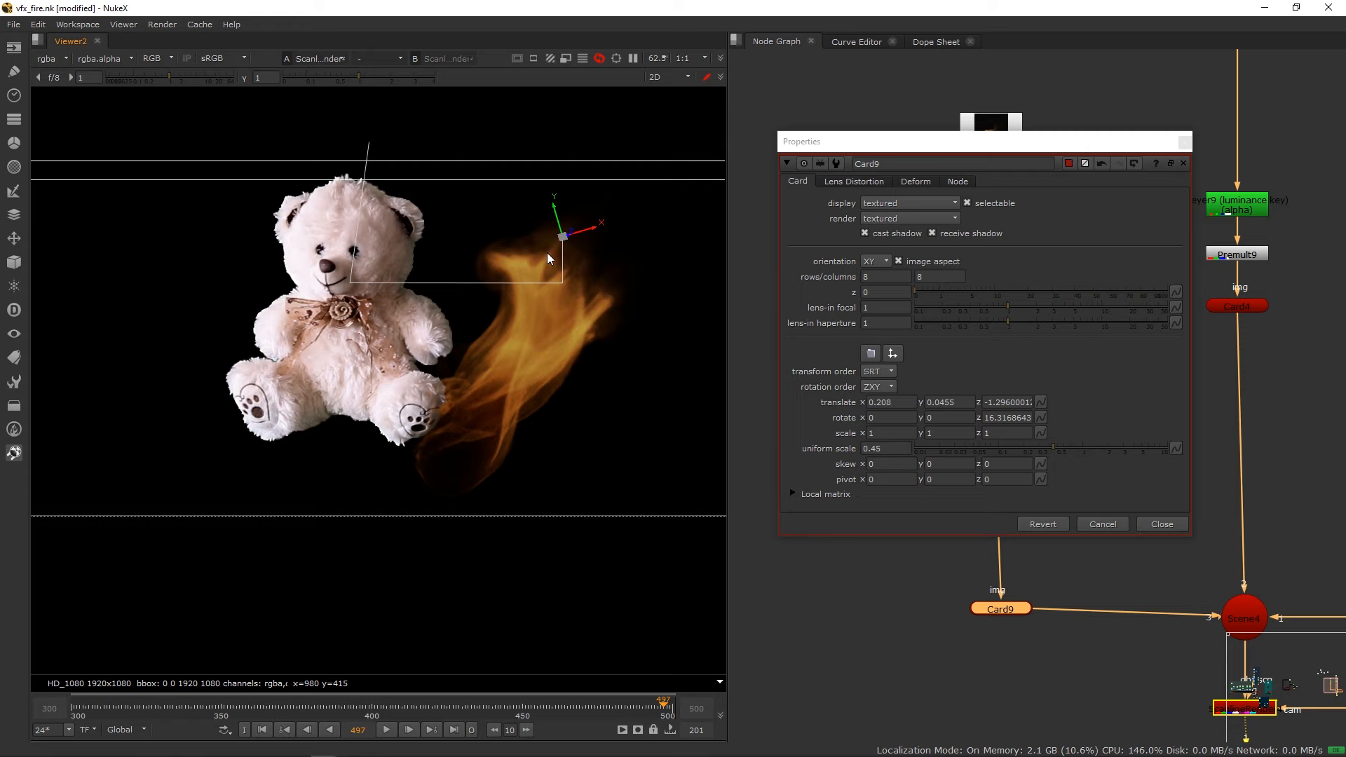
pyautogui.moveTo(592, 228); pyautogui.dragTo(490, 184)
pyautogui.moveTo(521, 201); pyautogui.dragTo(540, 196)
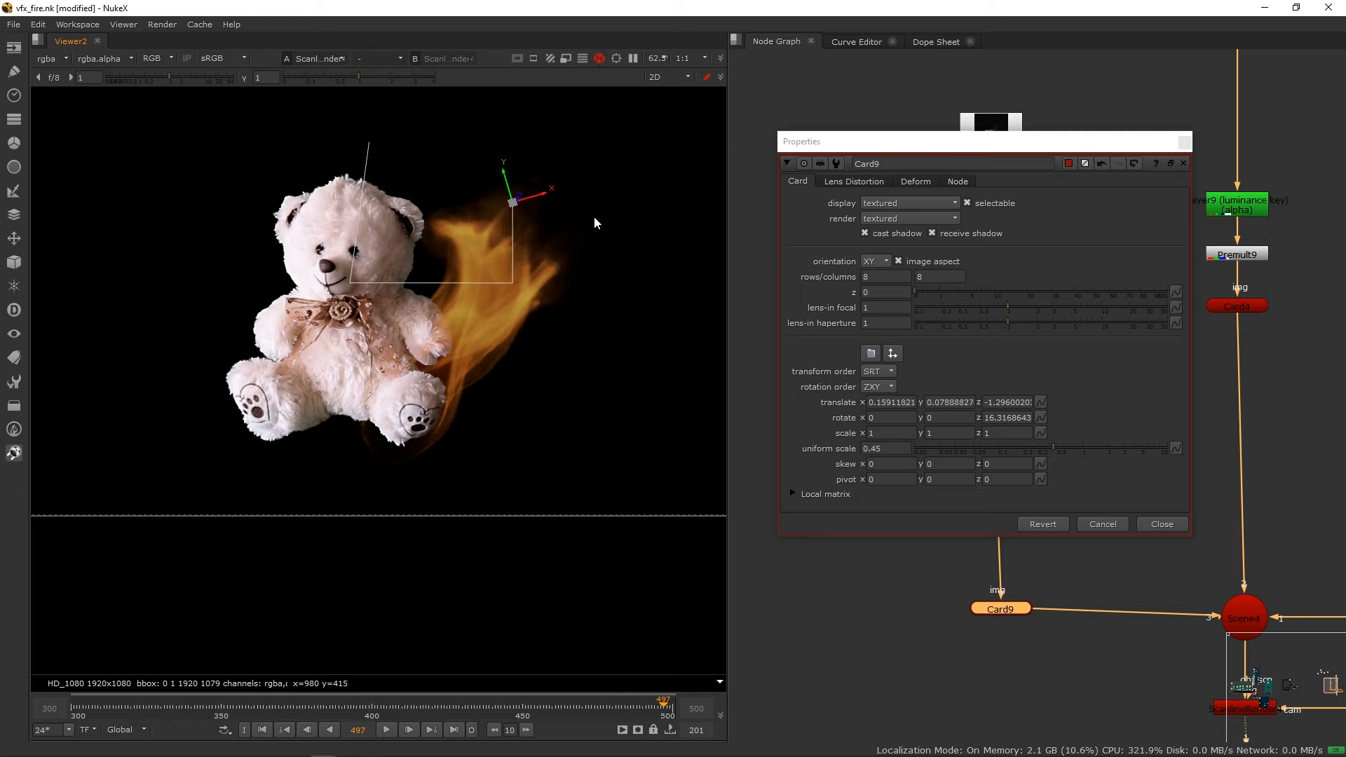
# Set the fire card's uniform scale to 0.4 and nudge it against the bear's side at about X 0.157, Y 0.062.
pyautogui.click(878, 448)
pyautogui.doubleClick(877, 449)
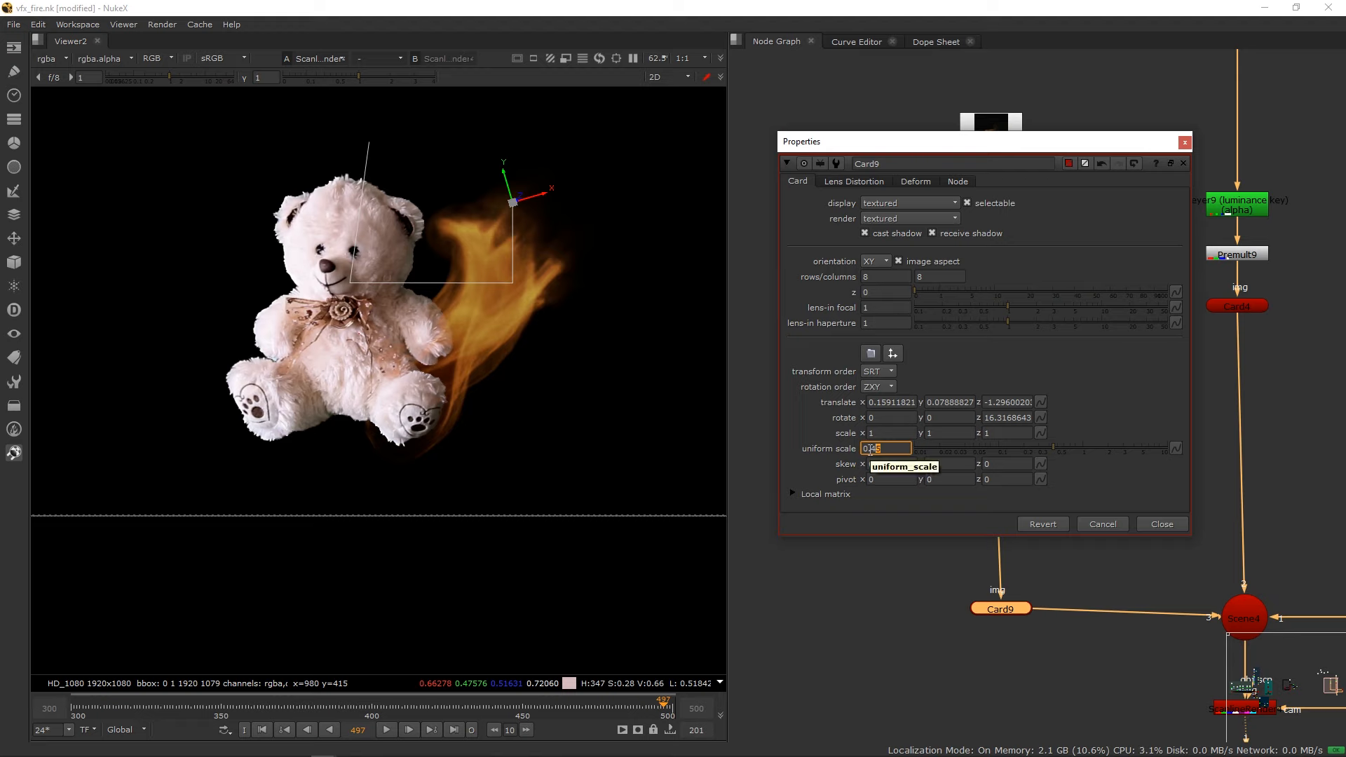
pyautogui.write('40')
pyautogui.press('Return')
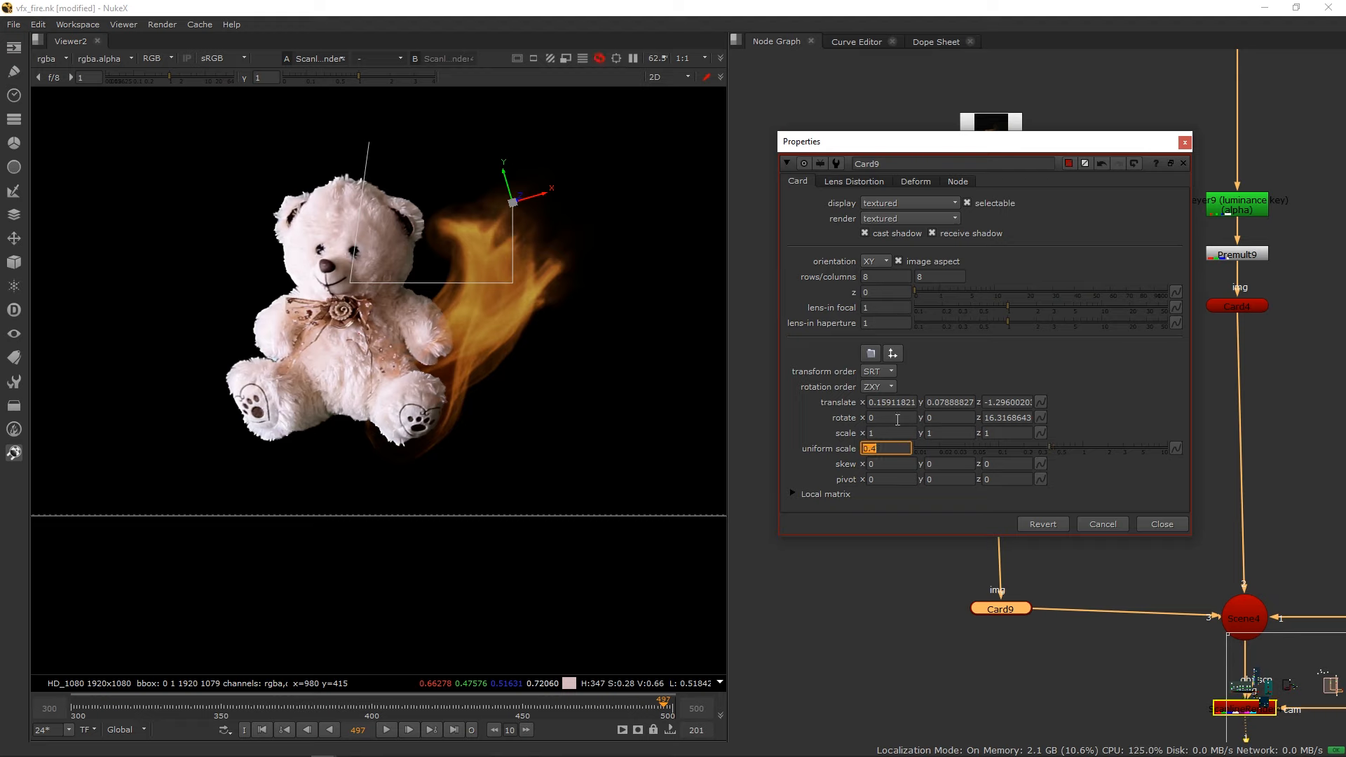
pyautogui.moveTo(511, 180); pyautogui.dragTo(524, 199)
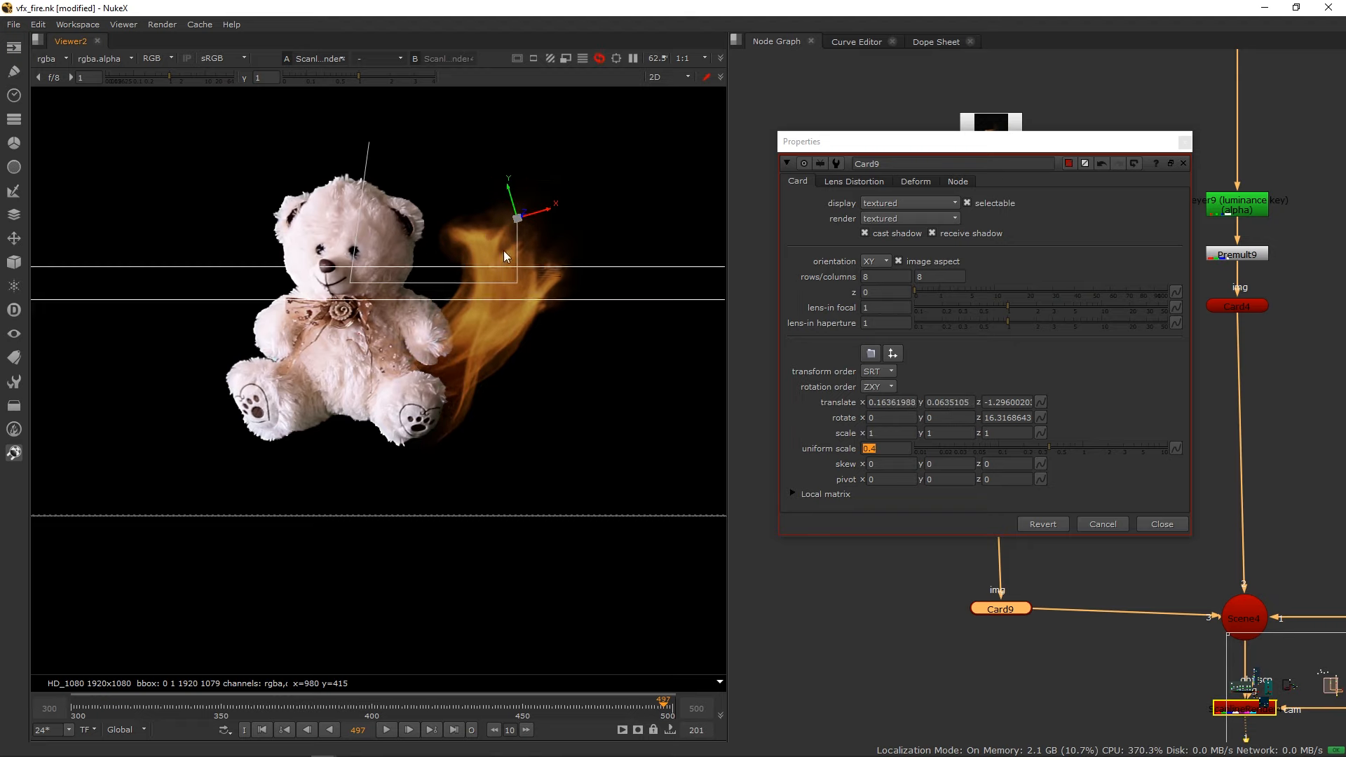
pyautogui.moveTo(544, 208); pyautogui.dragTo(537, 210)
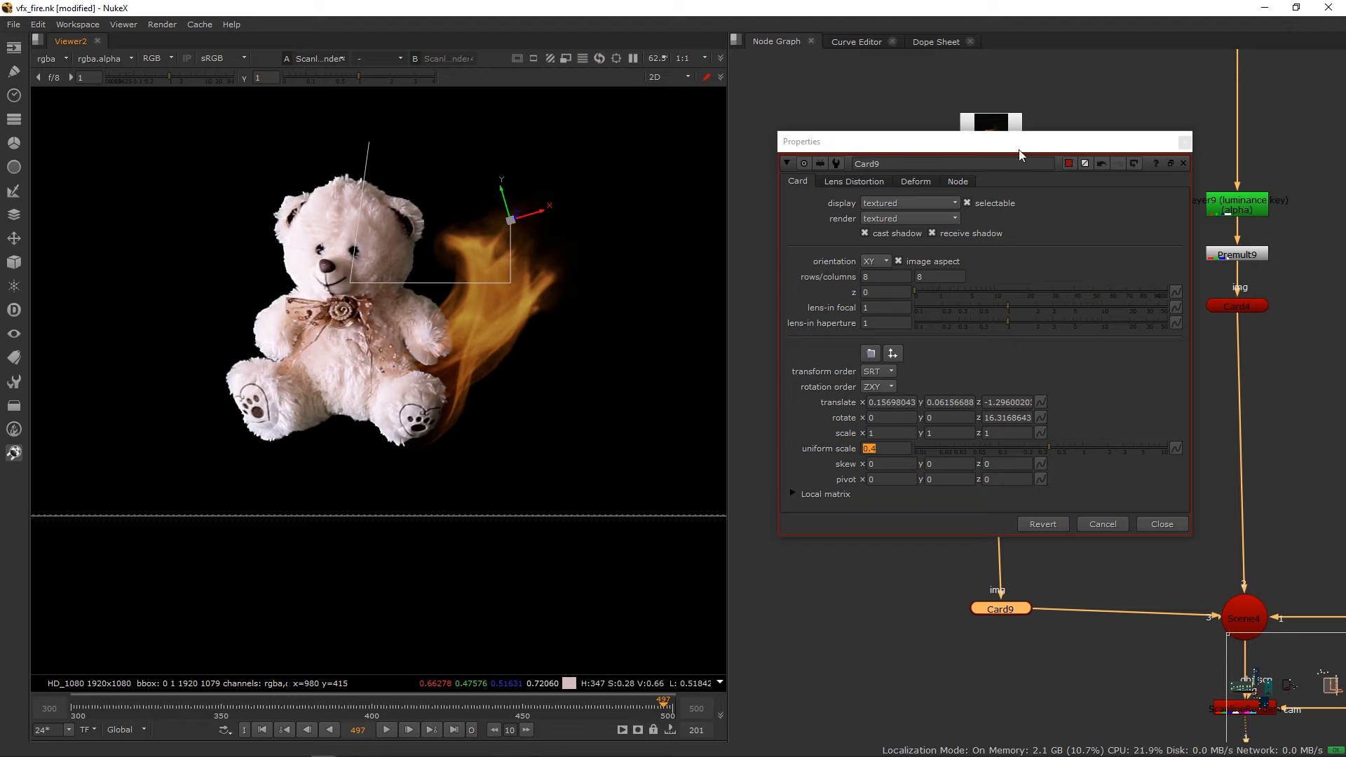
pyautogui.click(1184, 145)
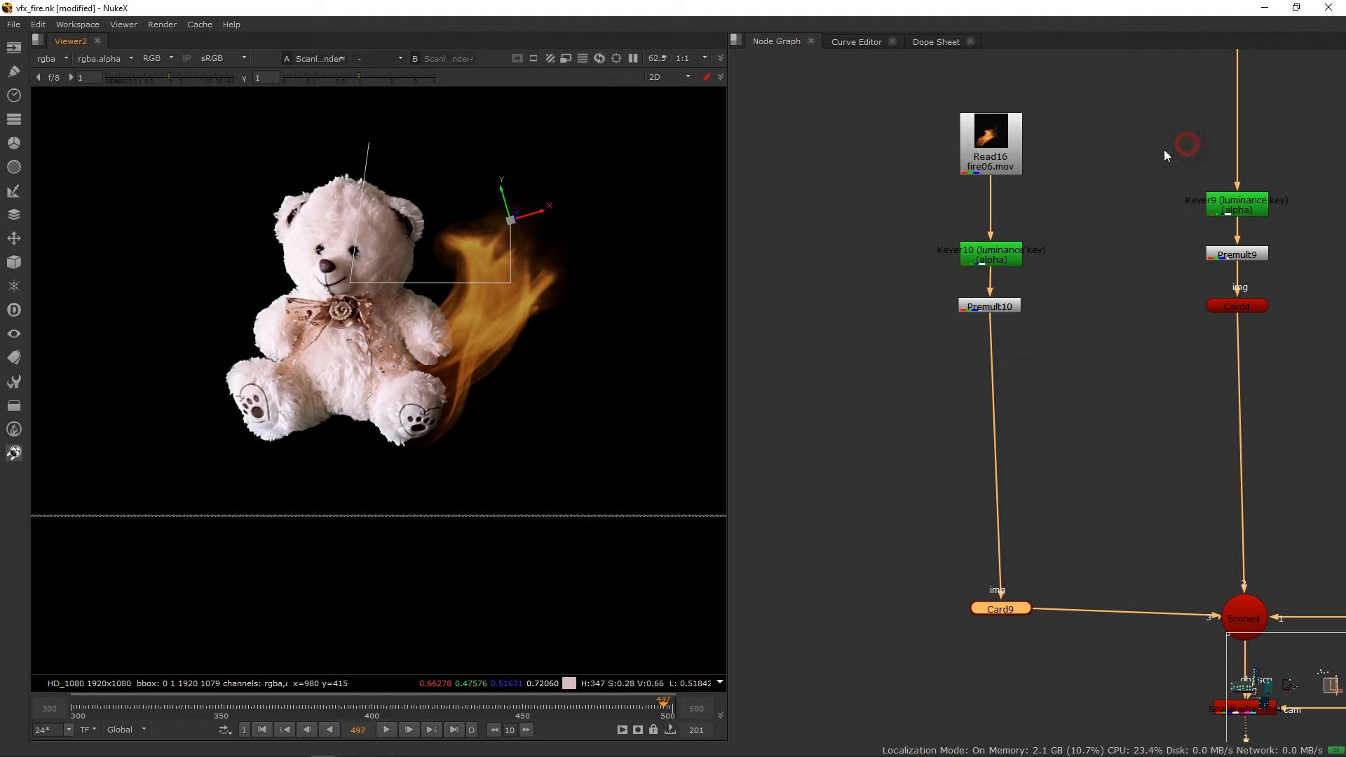
# Lower the fire Keyer's range B value to about 0.407 to strengthen the flame's alpha.
pyautogui.click(992, 156)
pyautogui.doubleClick(988, 258)
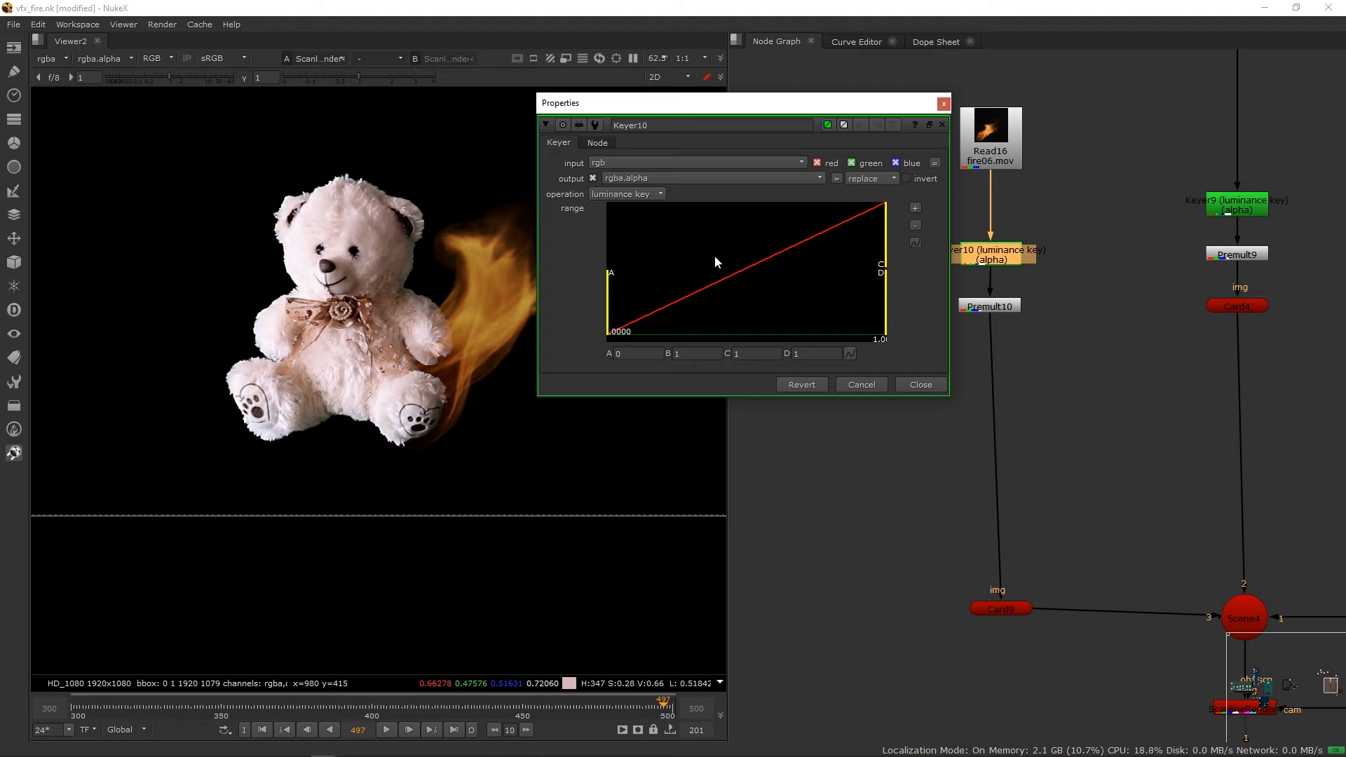
pyautogui.moveTo(885, 228); pyautogui.dragTo(791, 239)
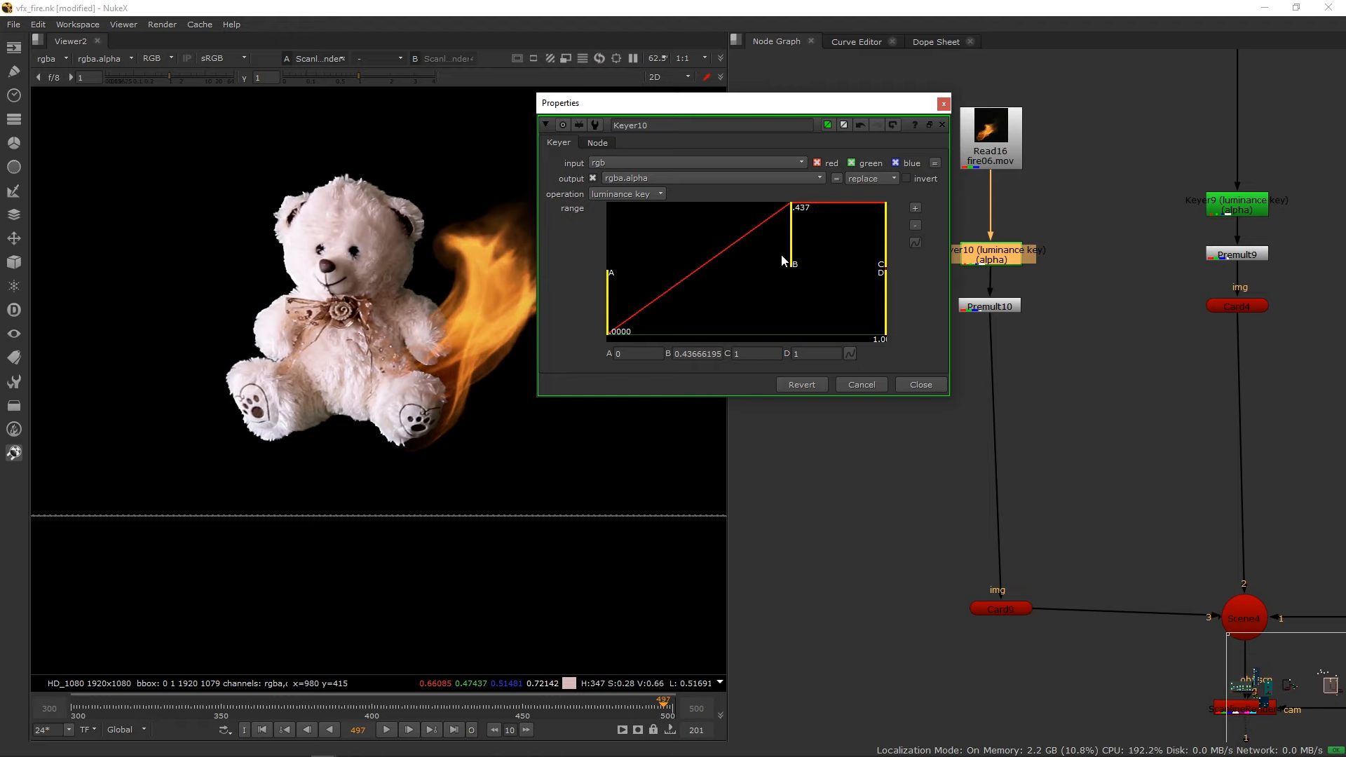
pyautogui.moveTo(792, 255); pyautogui.dragTo(784, 255)
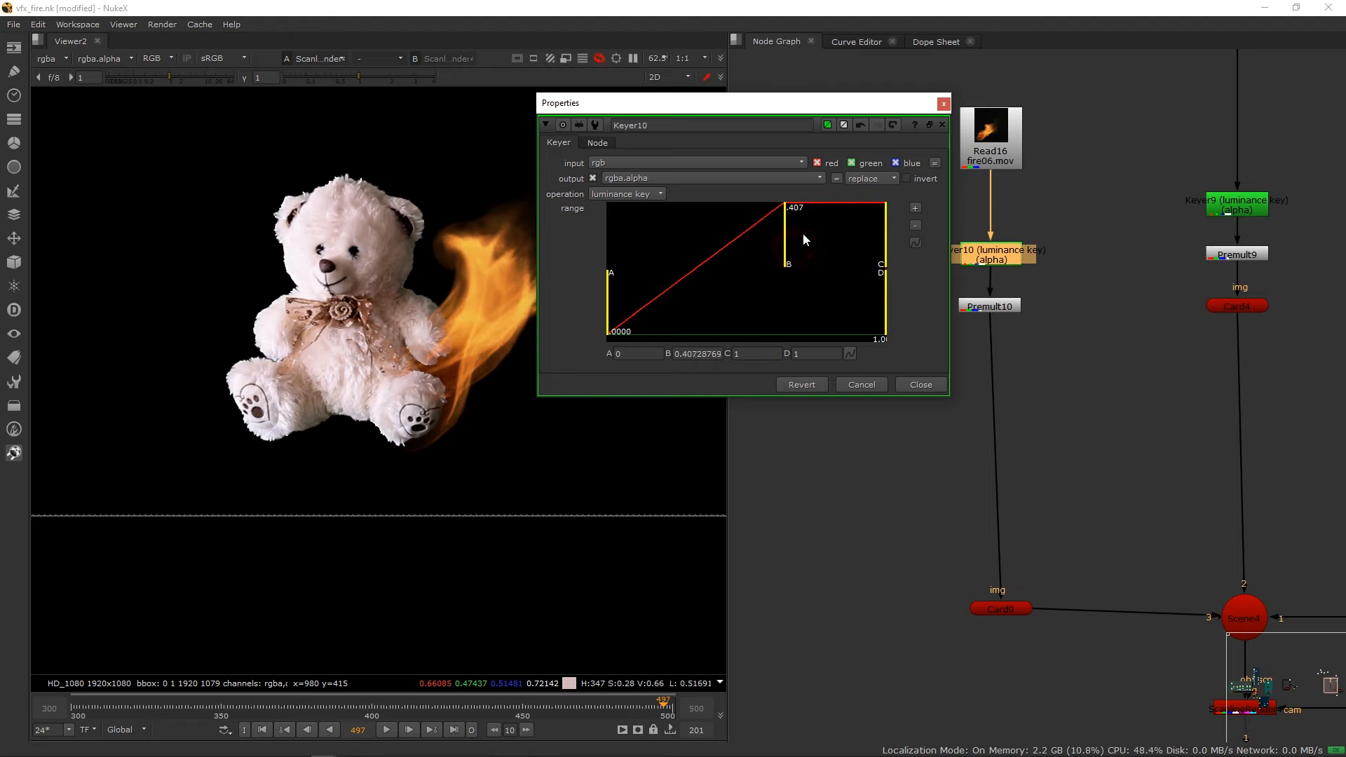
pyautogui.click(942, 106)
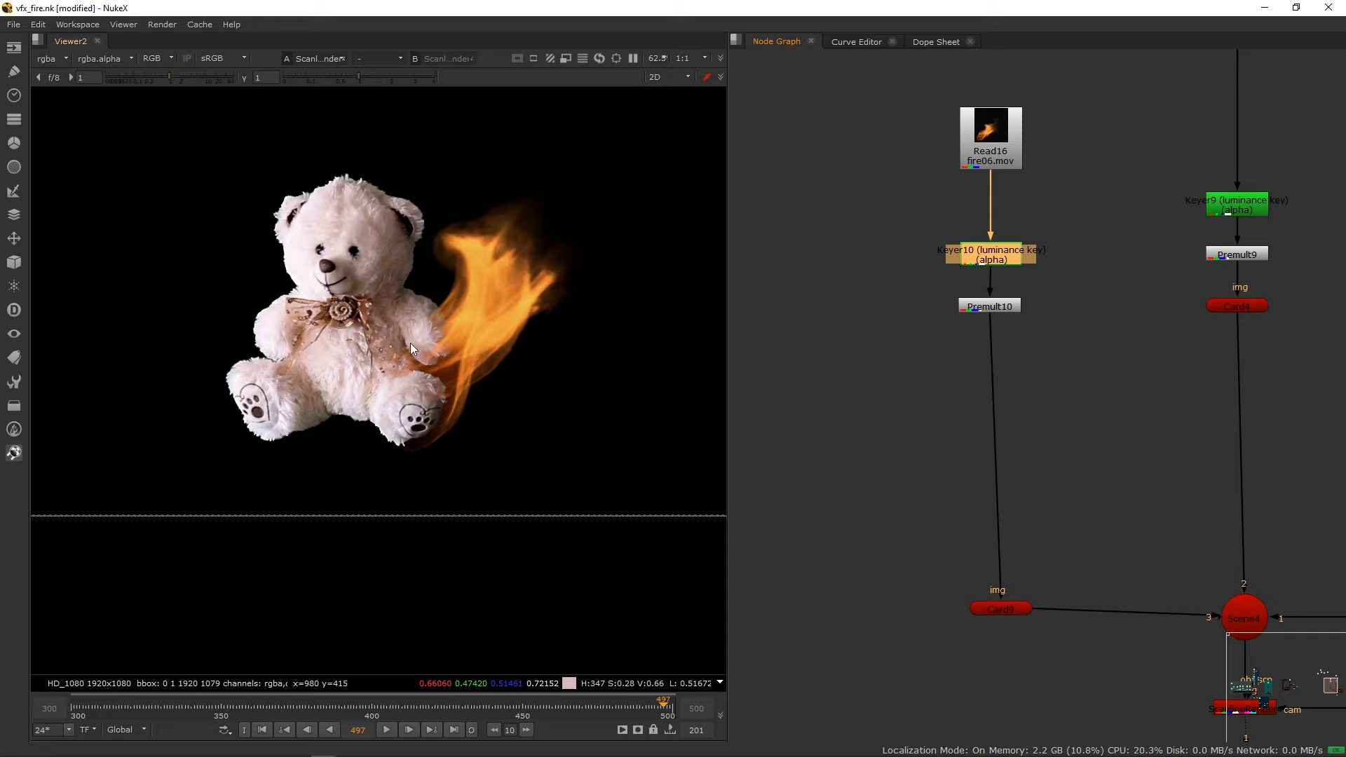
pyautogui.moveTo(1045, 239); pyautogui.dragTo(965, 340, button='middle')
pyautogui.scroll(-1, 964, 341)
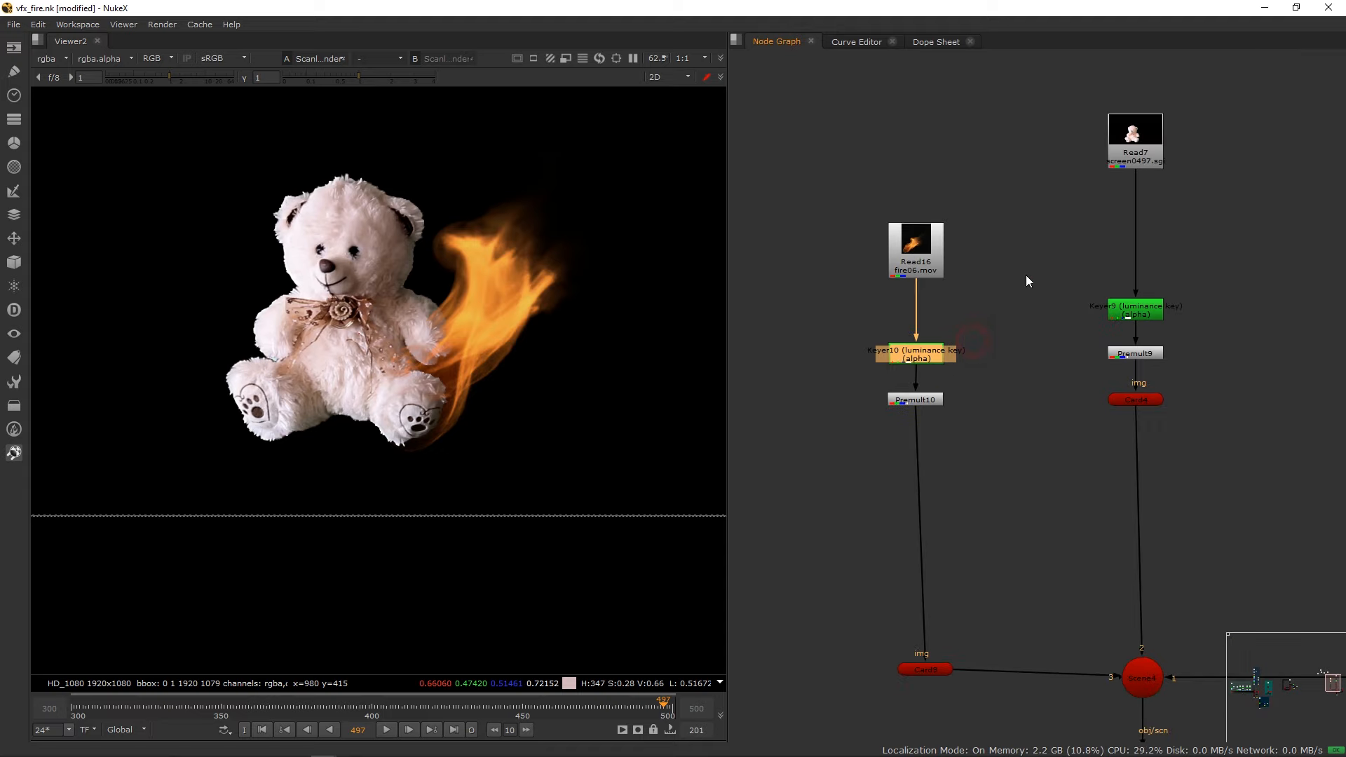
# Rearrange the bear's node chain, keeping its Read, Keyer and Premult together and leaving a long gap above the bear's card.
pyautogui.moveTo(1101, 196); pyautogui.dragTo(1001, 243, button='middle')
pyautogui.moveTo(1059, 184); pyautogui.dragTo(1055, 189)
pyautogui.moveTo(1099, 123); pyautogui.dragTo(978, 487)
pyautogui.moveTo(1048, 454); pyautogui.dragTo(1053, 529)
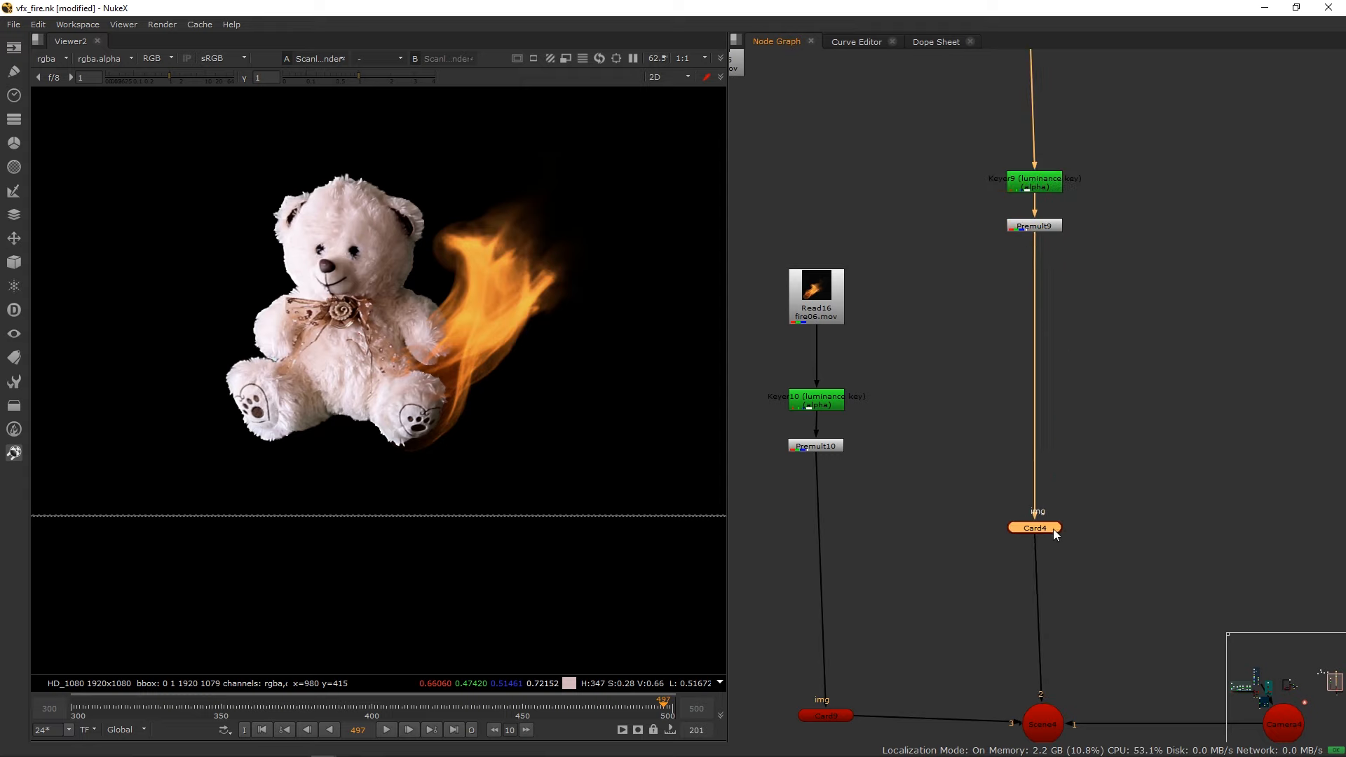
pyautogui.moveTo(975, 224); pyautogui.dragTo(957, 391, button='middle')
pyautogui.moveTo(1006, 486); pyautogui.dragTo(1008, 500, button='middle')
pyautogui.moveTo(953, 313); pyautogui.dragTo(1051, 409)
pyautogui.moveTo(1000, 203); pyautogui.dragTo(1012, 296)
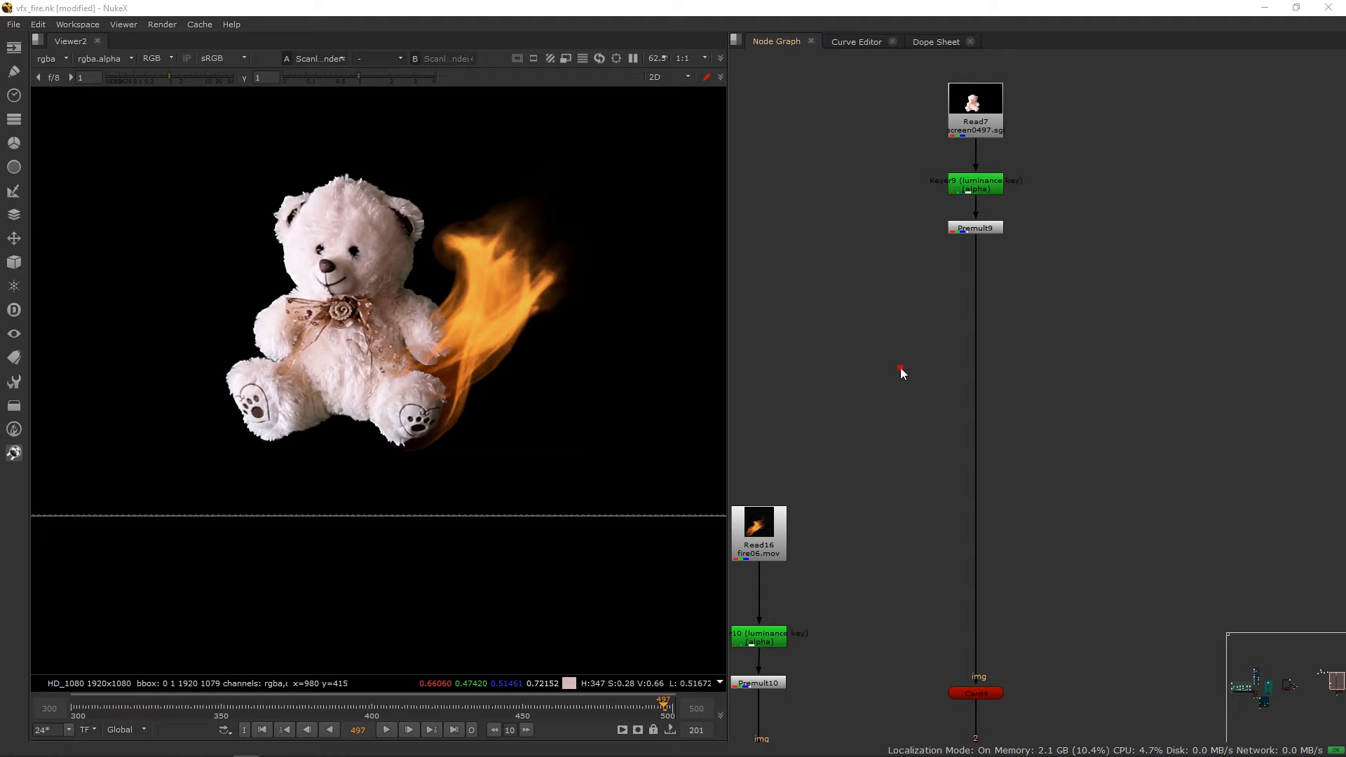
# Create a Grade node and insert it in the bear's chain directly below the Premult.
pyautogui.press('g')
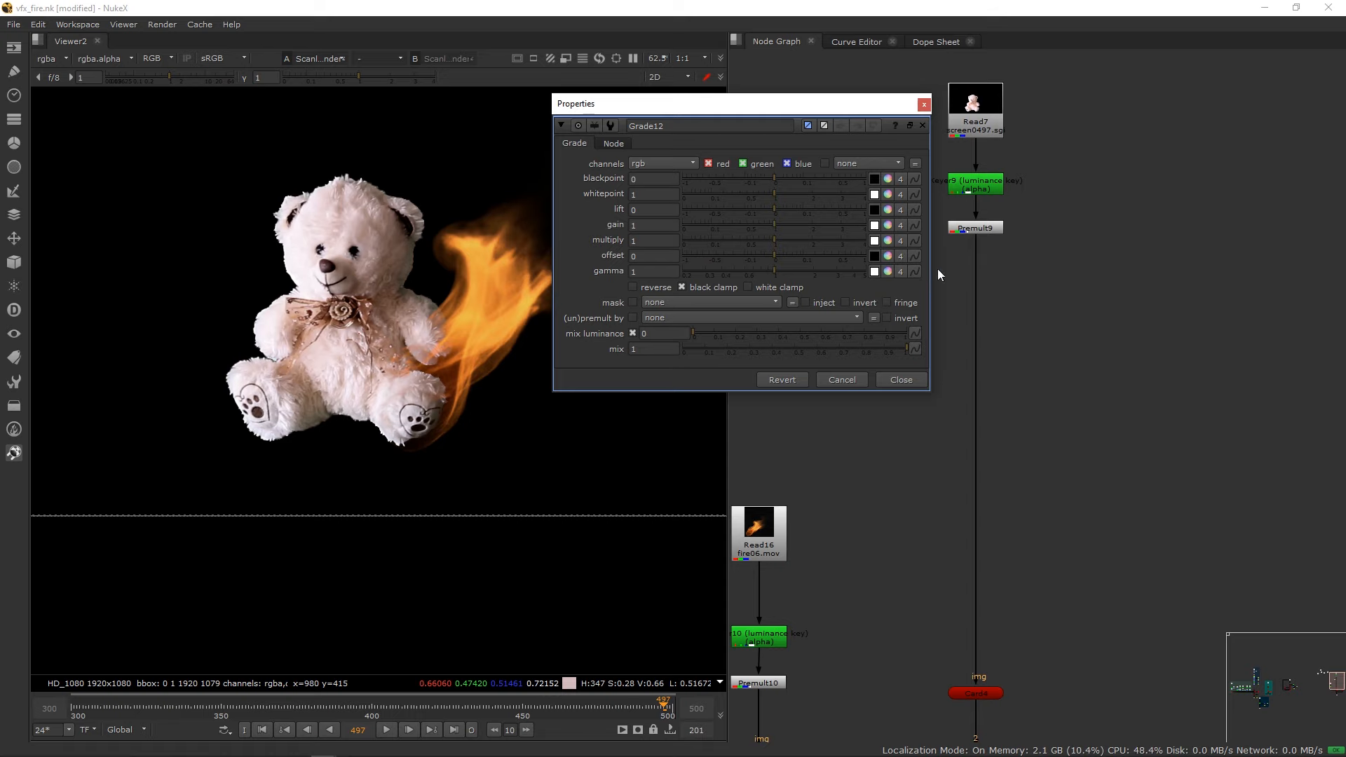
pyautogui.moveTo(751, 106); pyautogui.dragTo(1036, 341)
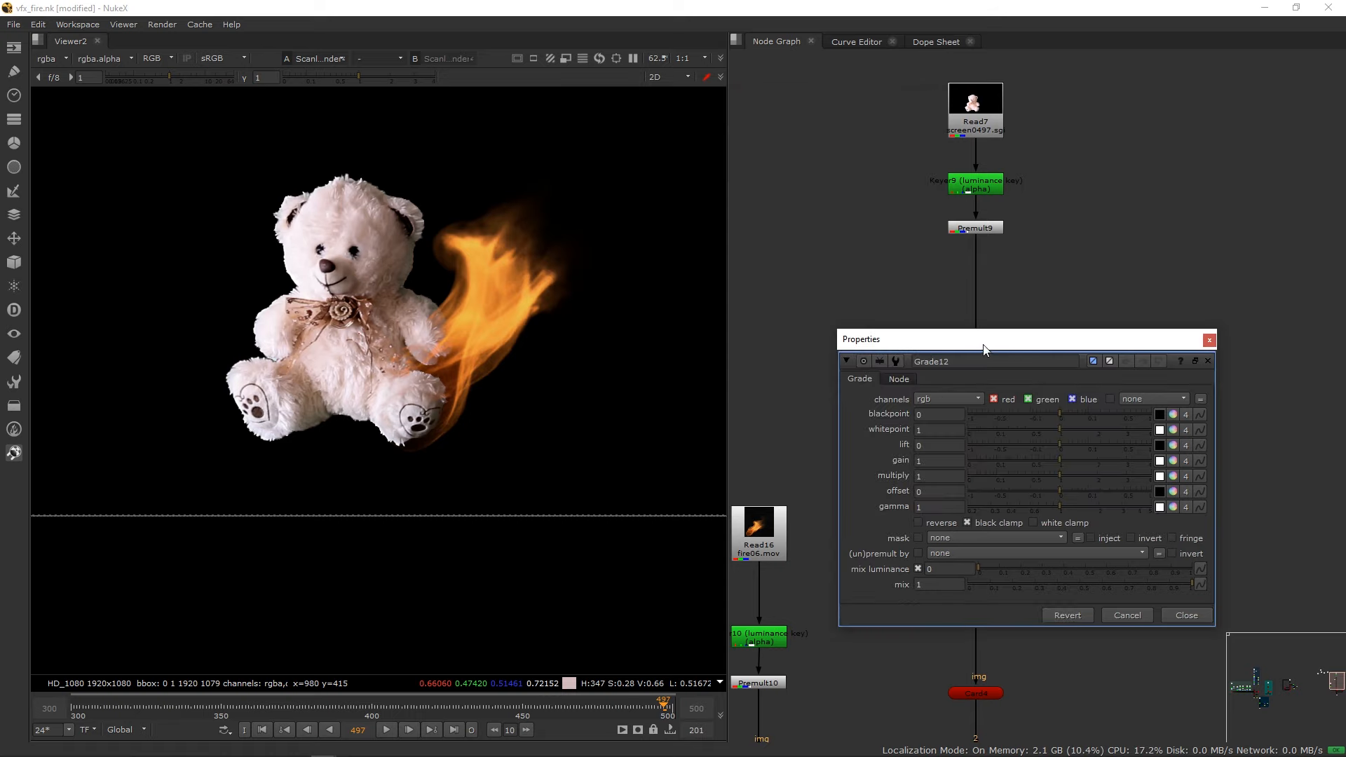
pyautogui.click(1210, 340)
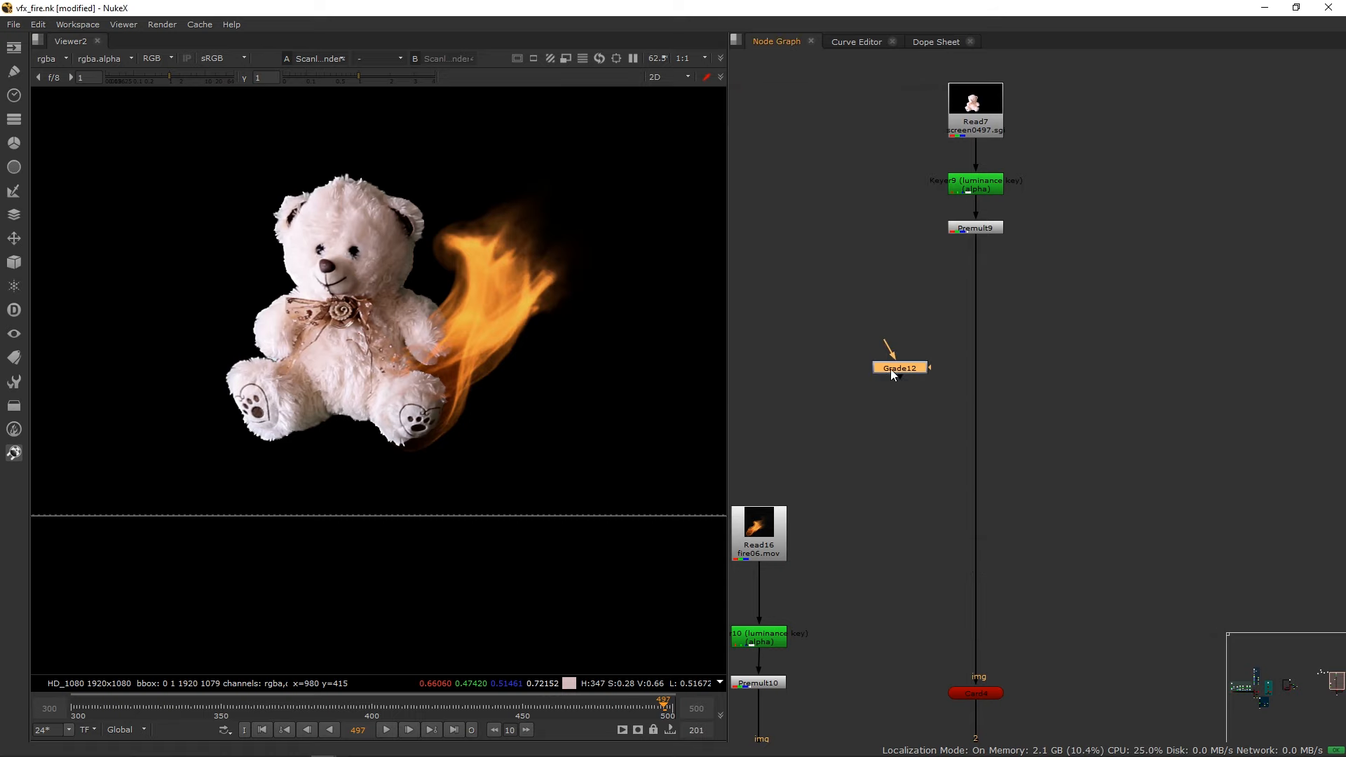
pyautogui.moveTo(890, 369); pyautogui.dragTo(964, 287)
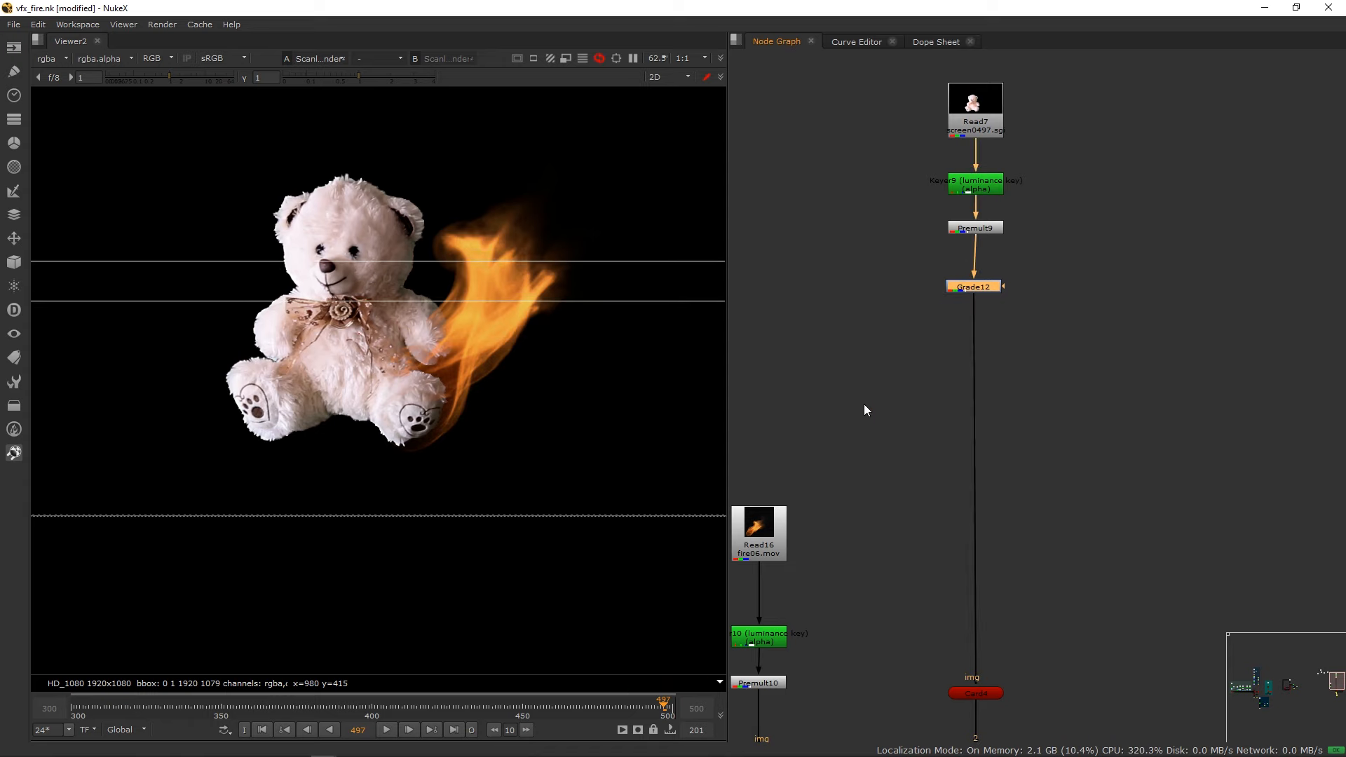
# Create a RotoPaint node and place it disconnected beside the bear's Grade node.
pyautogui.press('p')
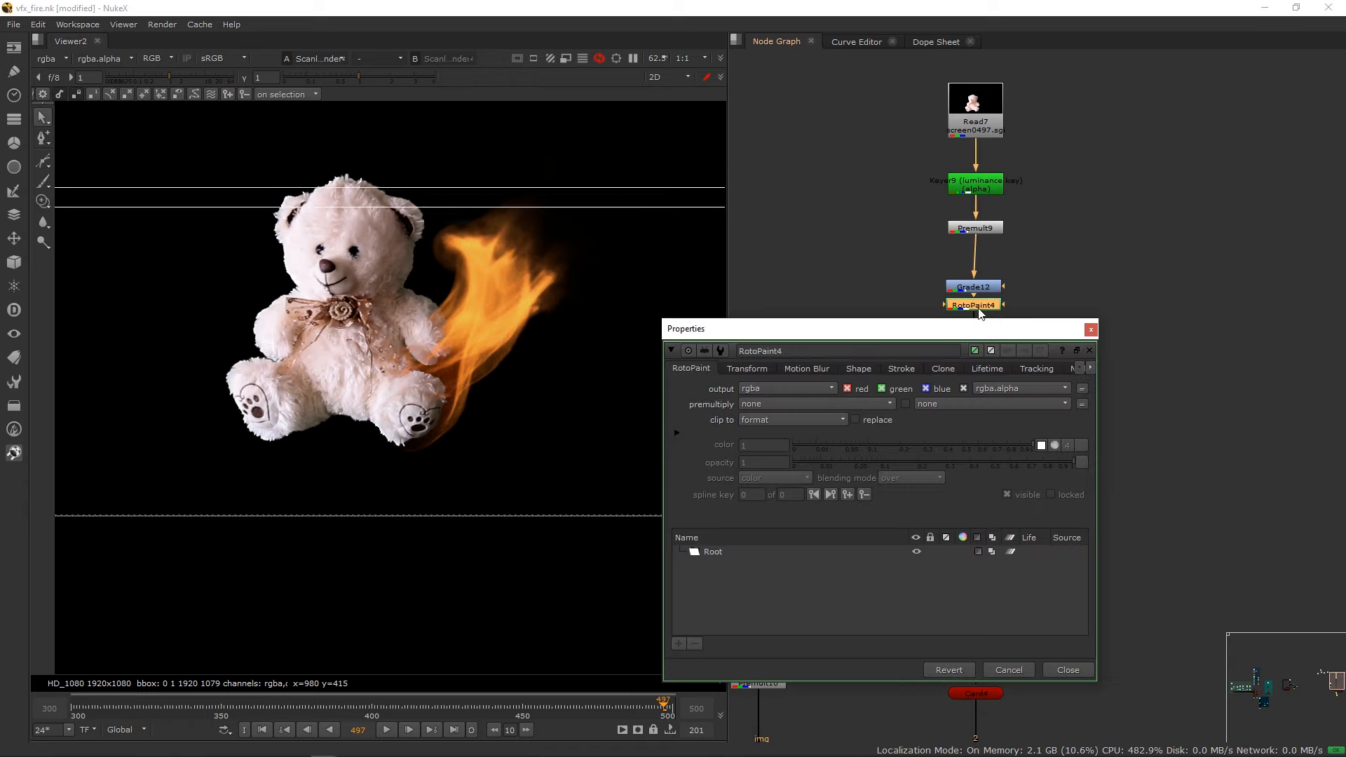
pyautogui.moveTo(982, 305); pyautogui.dragTo(1070, 292)
pyautogui.click(1091, 330)
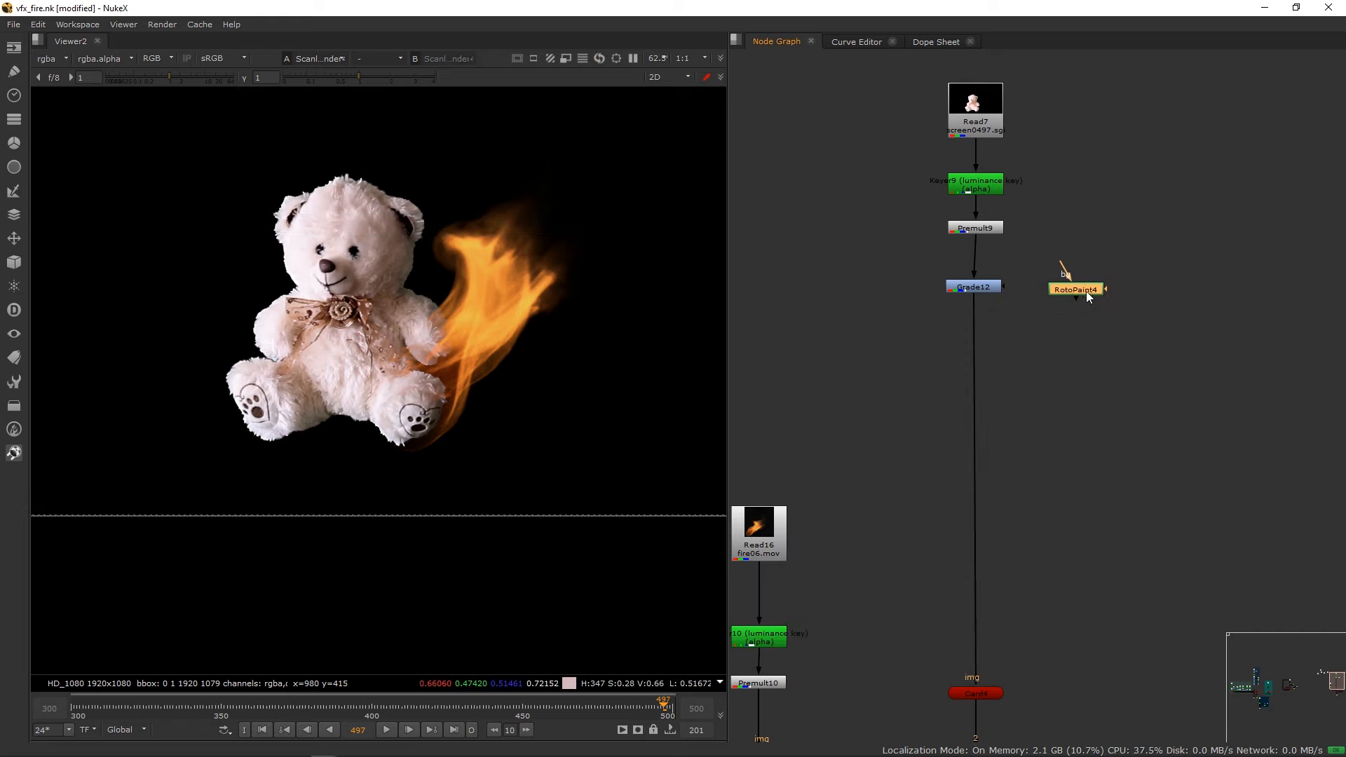
# Draw an ellipse in the RotoPaint over the bear's foot nearest the fire and adjust its points.
pyautogui.doubleClick(1083, 289)
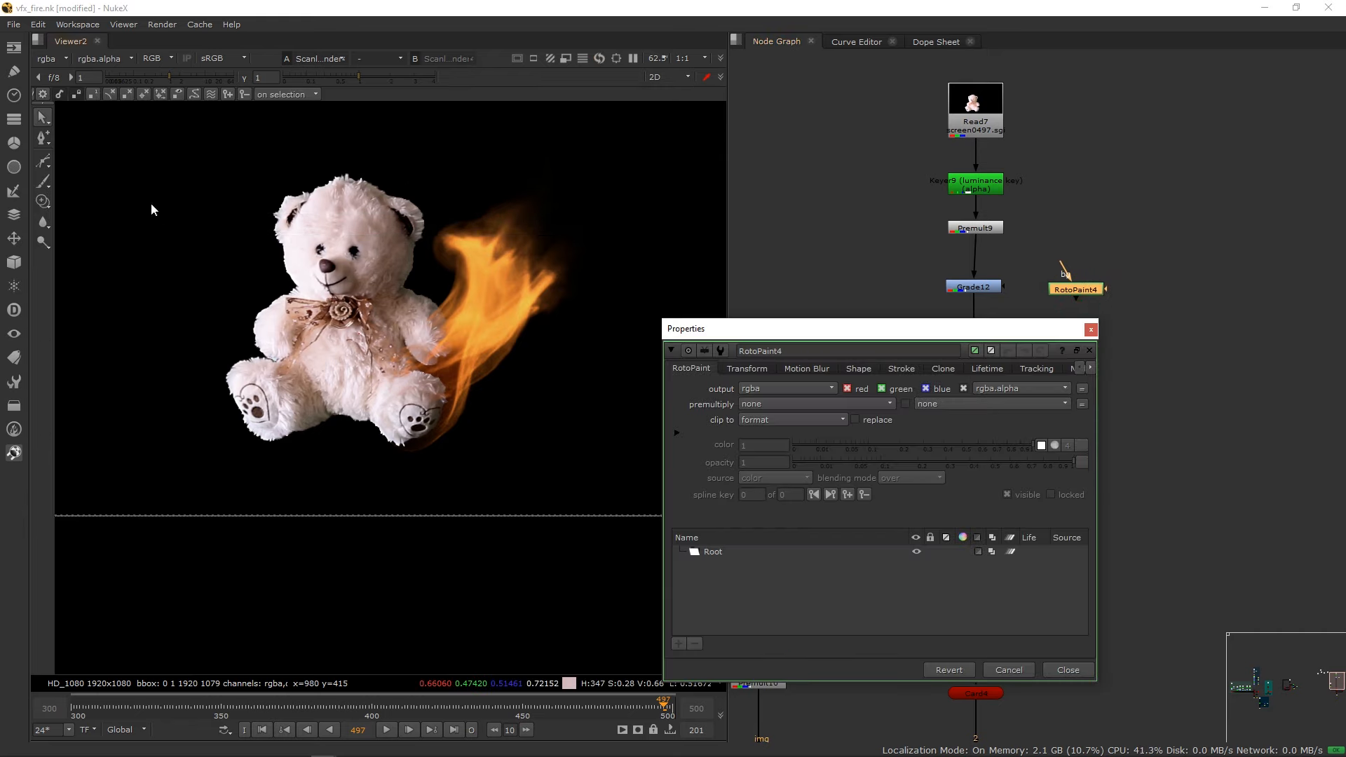
pyautogui.moveTo(43, 161); pyautogui.dragTo(80, 205)
pyautogui.moveTo(384, 394); pyautogui.dragTo(440, 449)
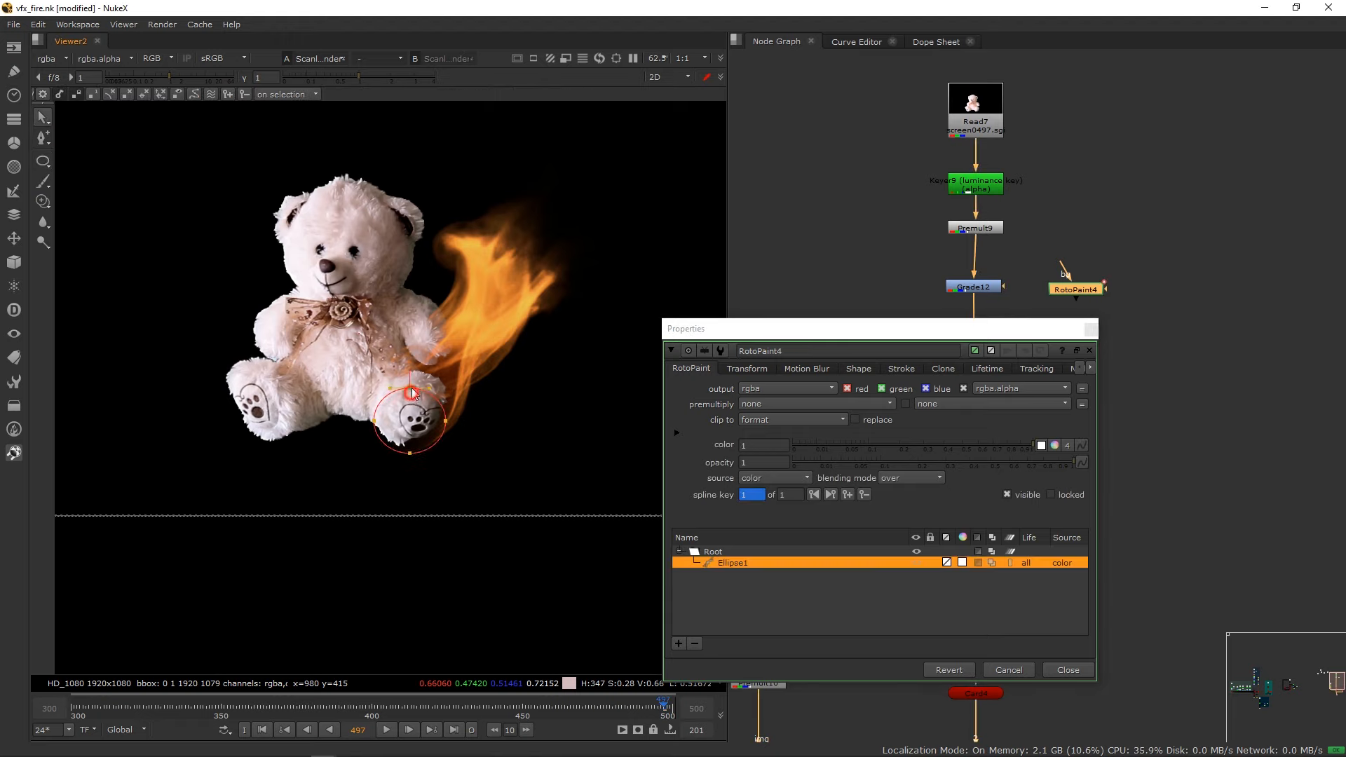
pyautogui.moveTo(411, 389); pyautogui.dragTo(425, 374)
pyautogui.moveTo(374, 421); pyautogui.dragTo(371, 404)
pyautogui.moveTo(409, 455); pyautogui.dragTo(441, 407)
# Connect the Grade's mask input to the RotoPaint and reposition the ellipse to fit over the foot beside the fire.
pyautogui.moveTo(1009, 291); pyautogui.dragTo(1073, 287)
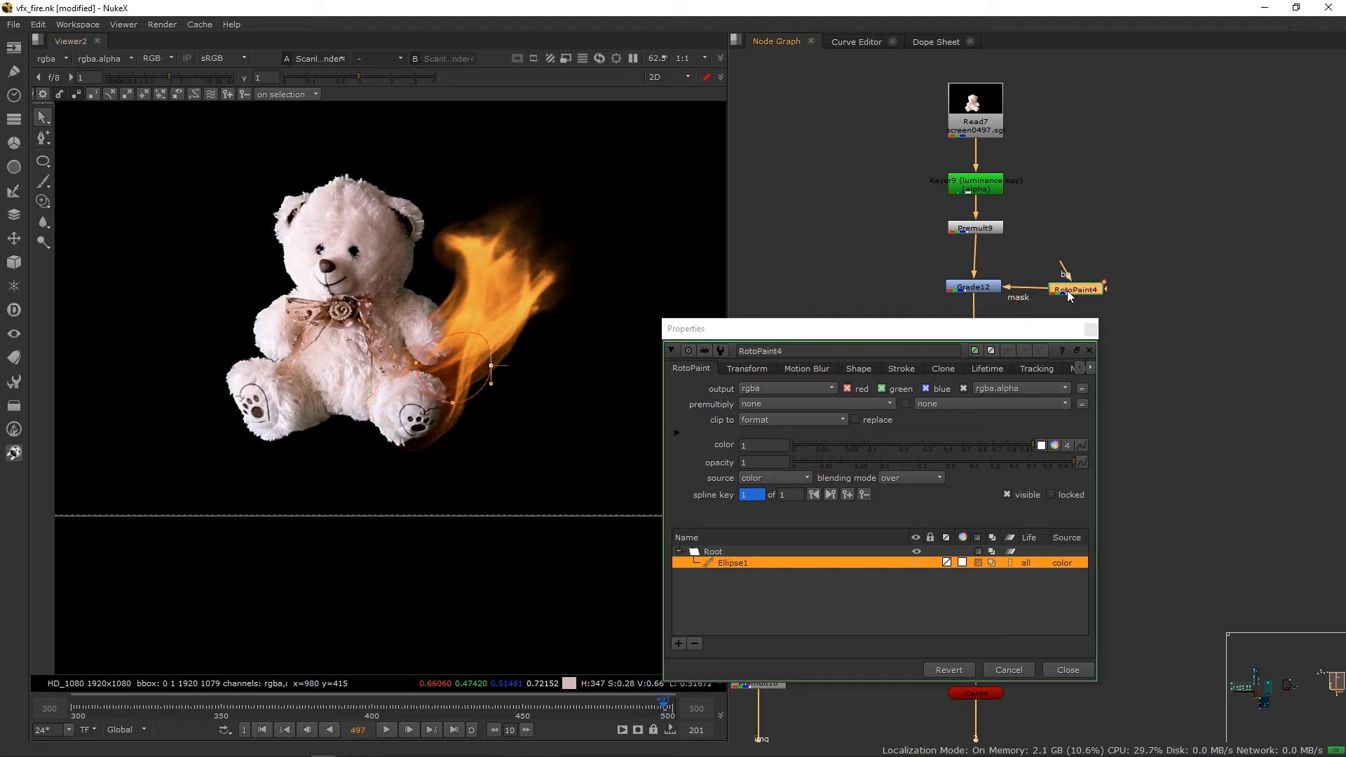
pyautogui.moveTo(537, 412); pyautogui.dragTo(538, 415)
pyautogui.moveTo(453, 367); pyautogui.dragTo(411, 409)
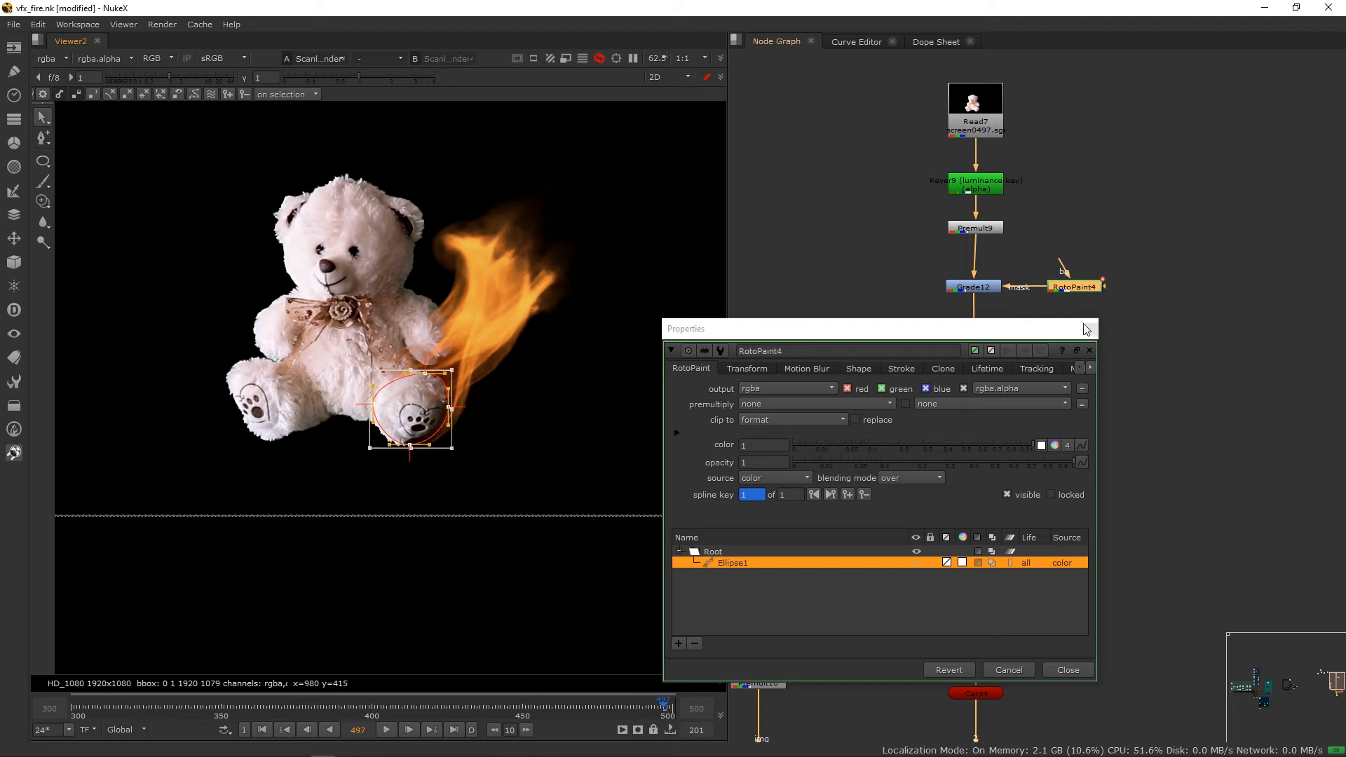
pyautogui.click(1088, 330)
pyautogui.click(1090, 329)
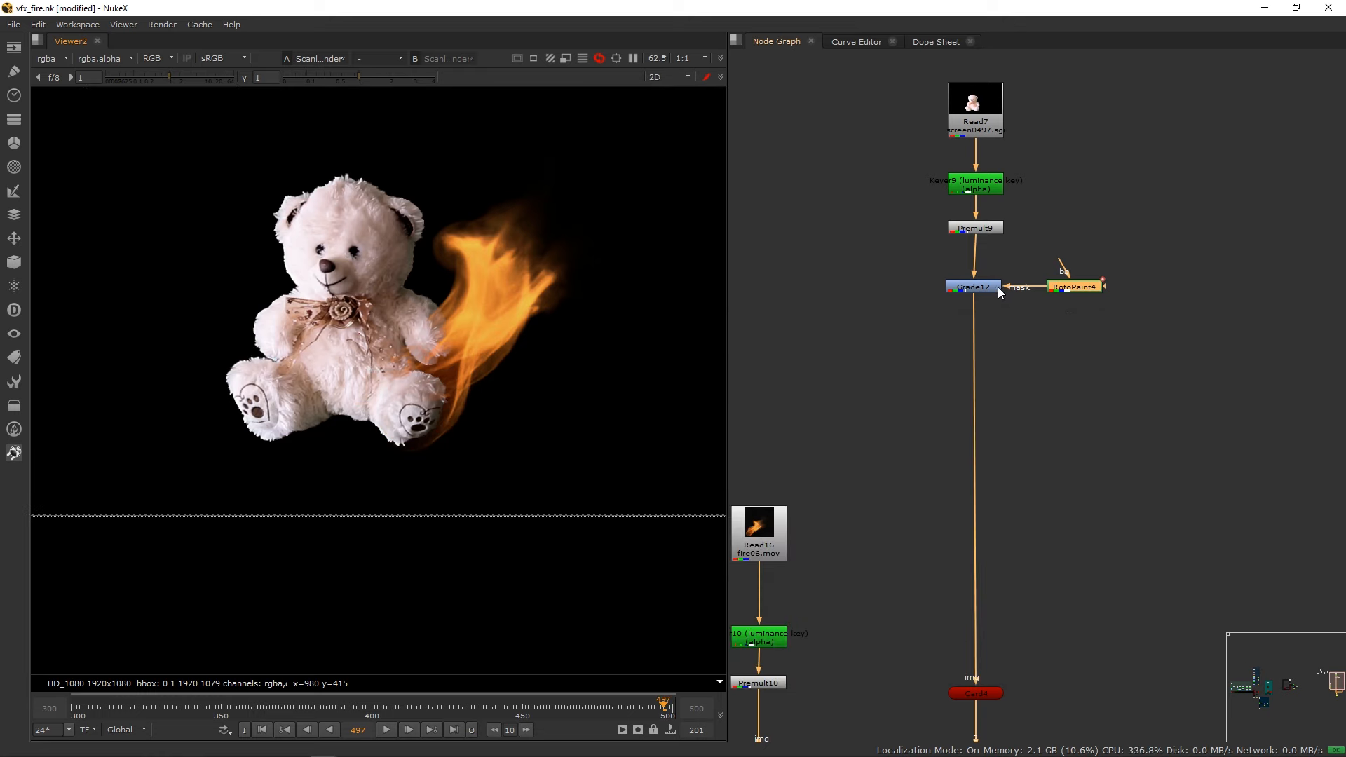
# Lower the bear Grade's gain to darken the masked foot.
pyautogui.doubleClick(995, 287)
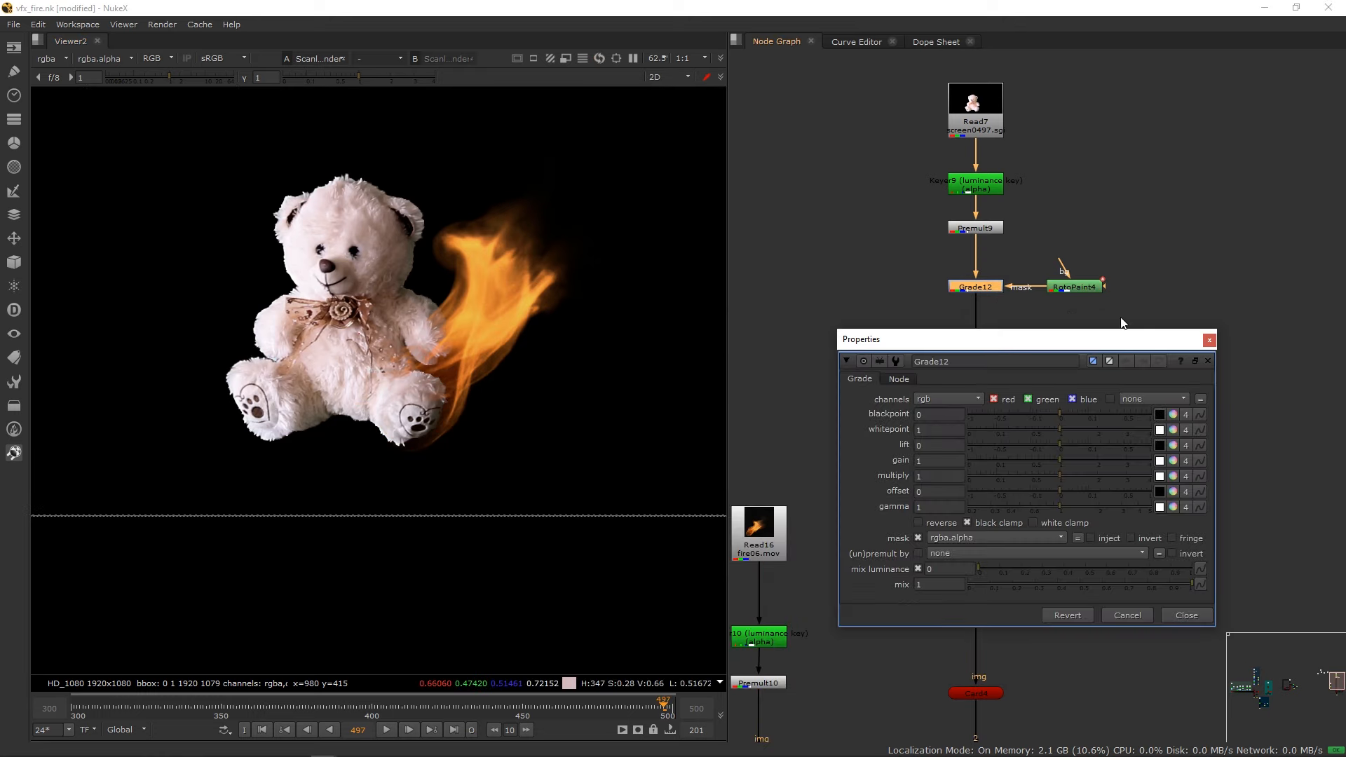
pyautogui.moveTo(987, 340); pyautogui.dragTo(927, 154)
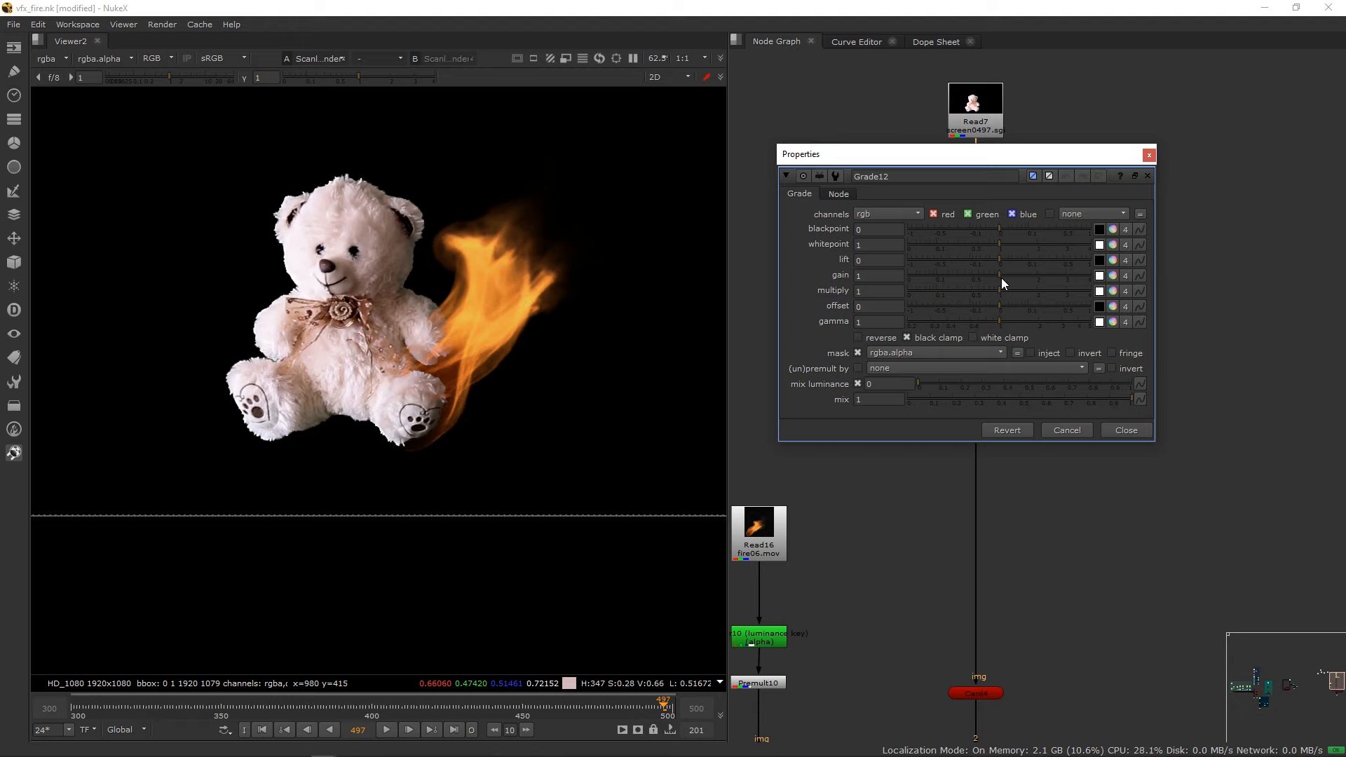
pyautogui.moveTo(1000, 276); pyautogui.dragTo(975, 272)
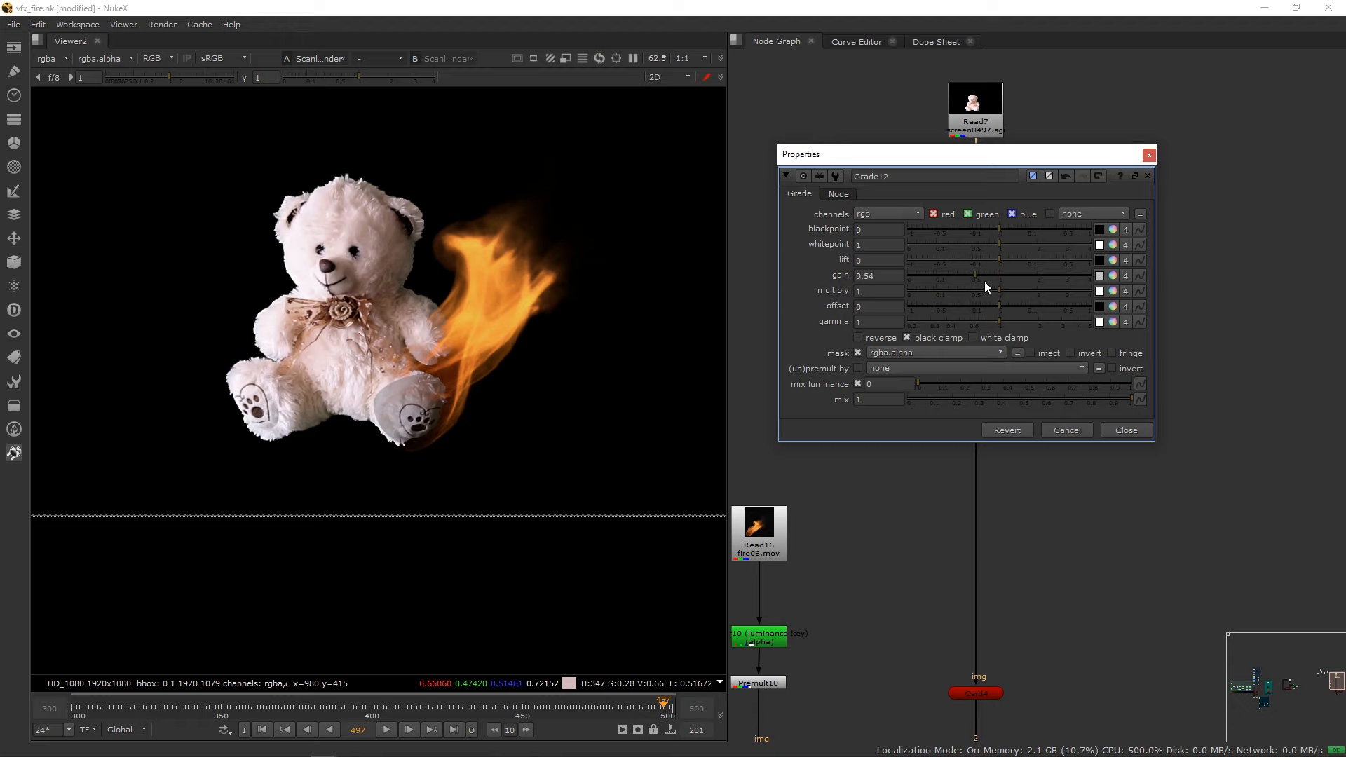
pyautogui.moveTo(983, 319); pyautogui.dragTo(966, 272)
pyautogui.click(1151, 155)
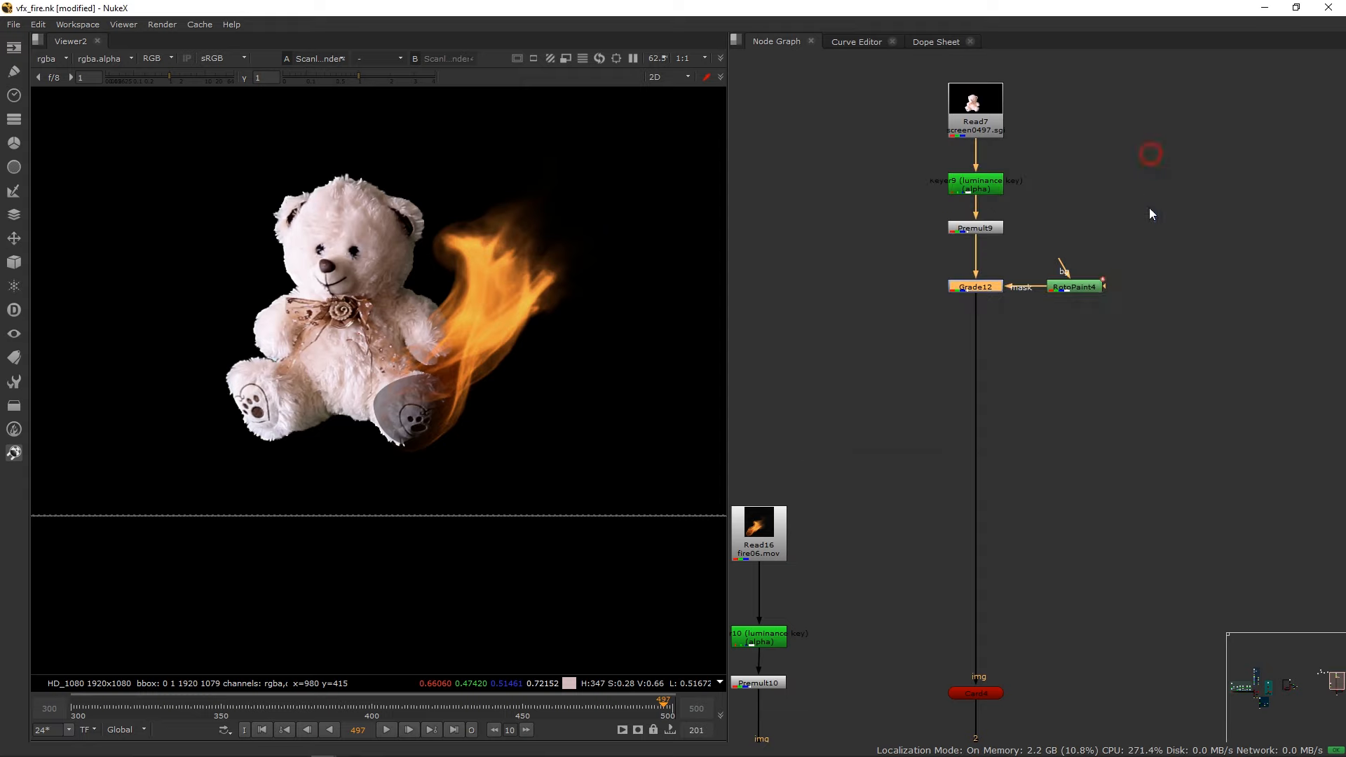
# Add a Blur node on the mask connection between the RotoPaint and the Grade.
pyautogui.moveTo(1087, 289); pyautogui.dragTo(1145, 287)
pyautogui.click(1088, 298)
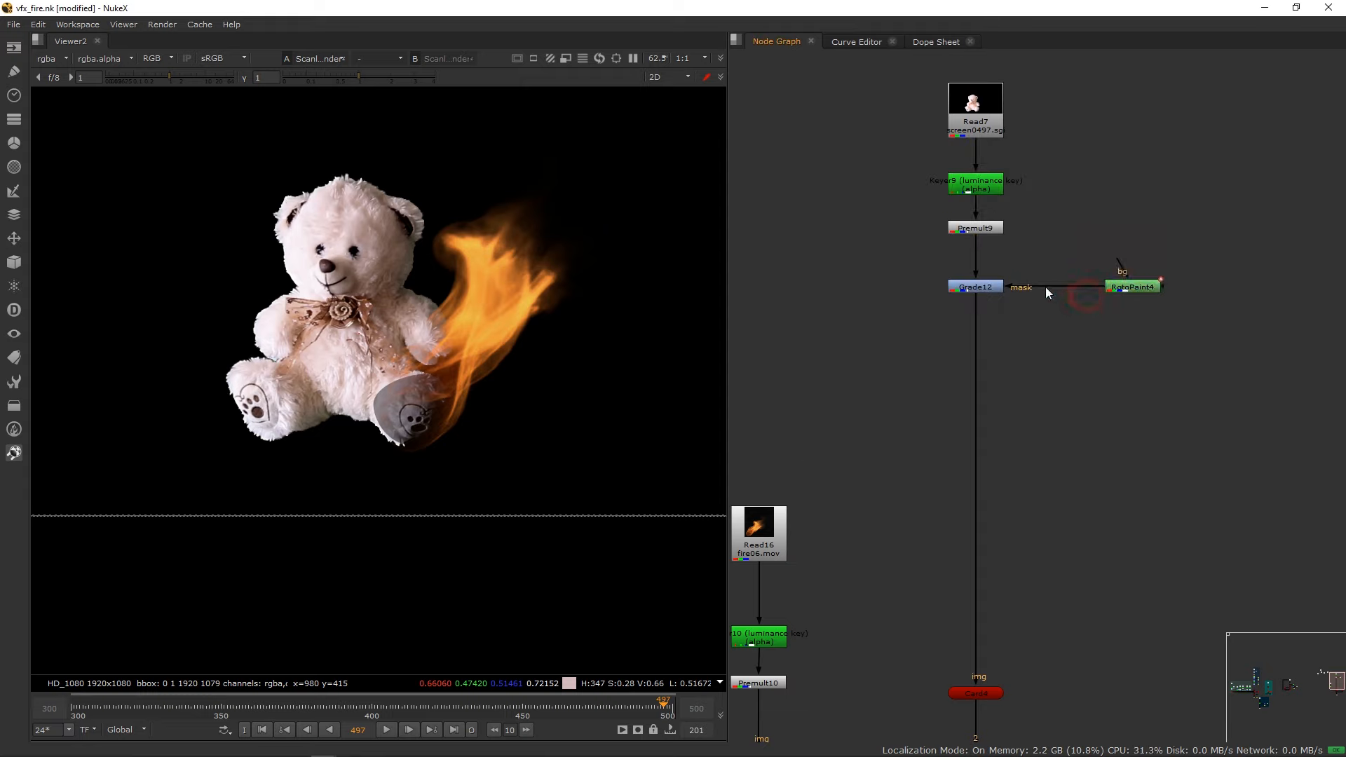
pyautogui.press('Tab')
pyautogui.write('bu')
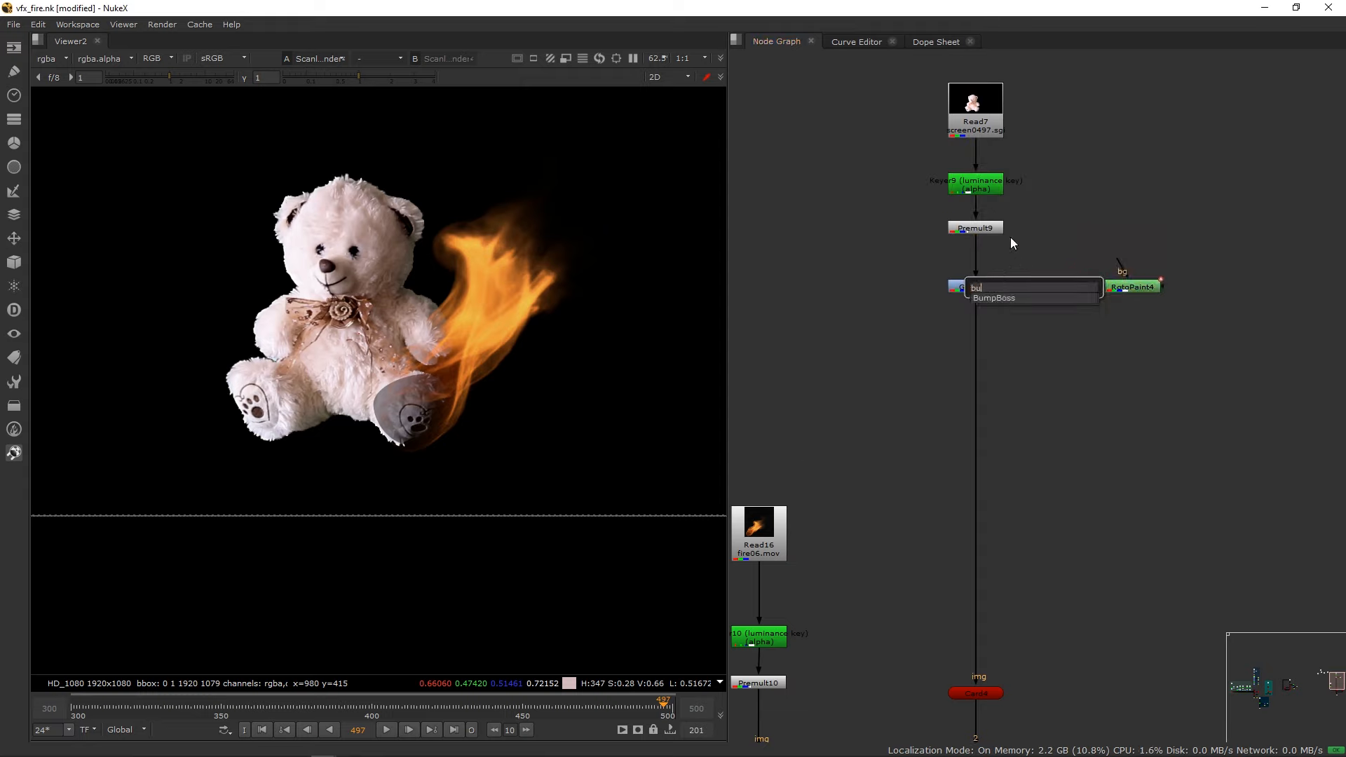
pyautogui.press('BackSpace')
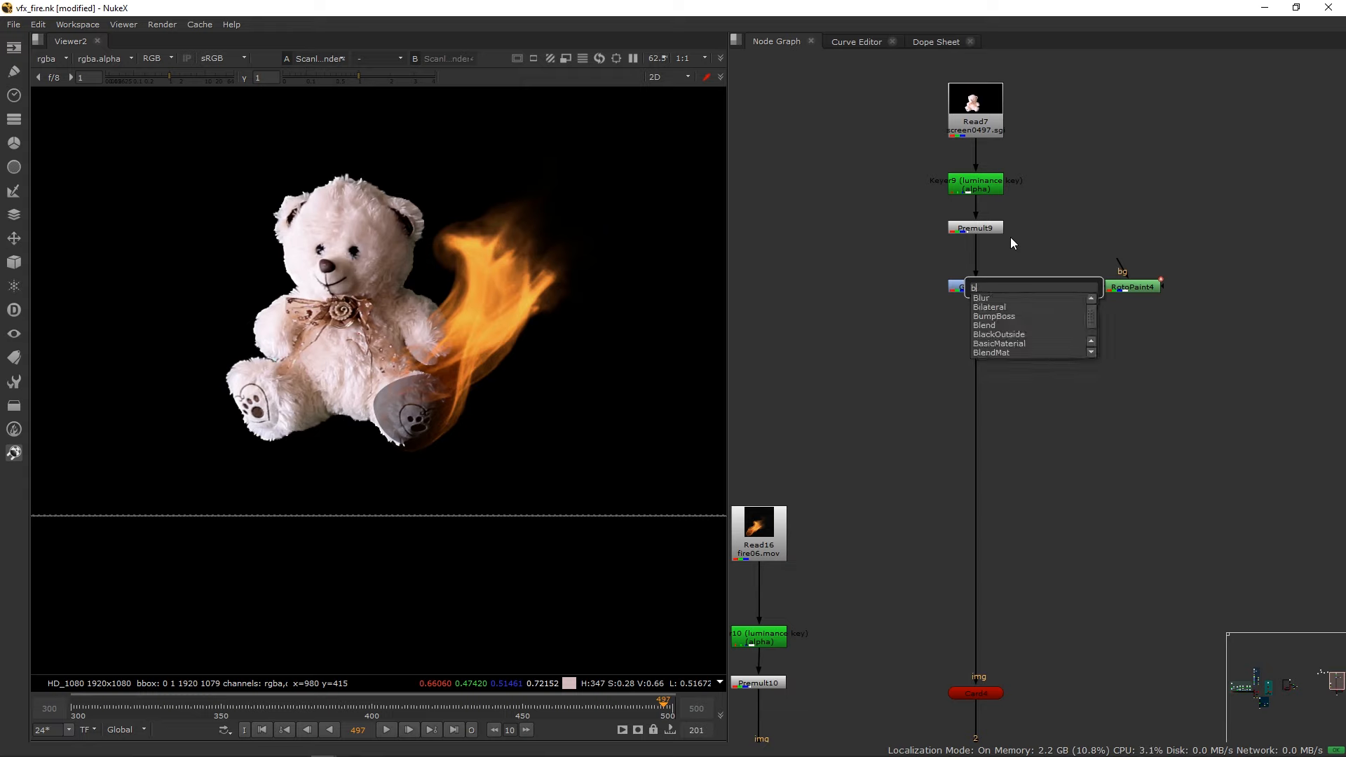
pyautogui.press('Return')
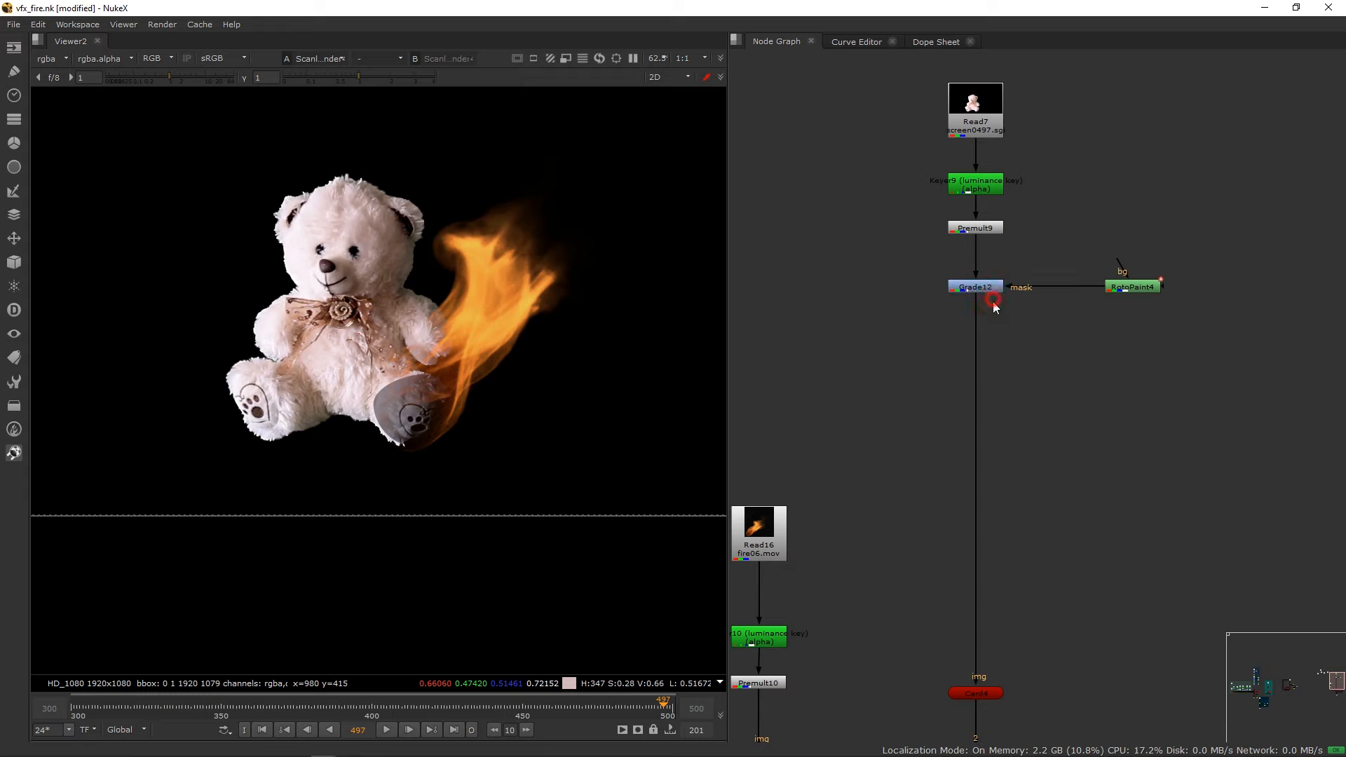
pyautogui.moveTo(944, 305); pyautogui.dragTo(1086, 301)
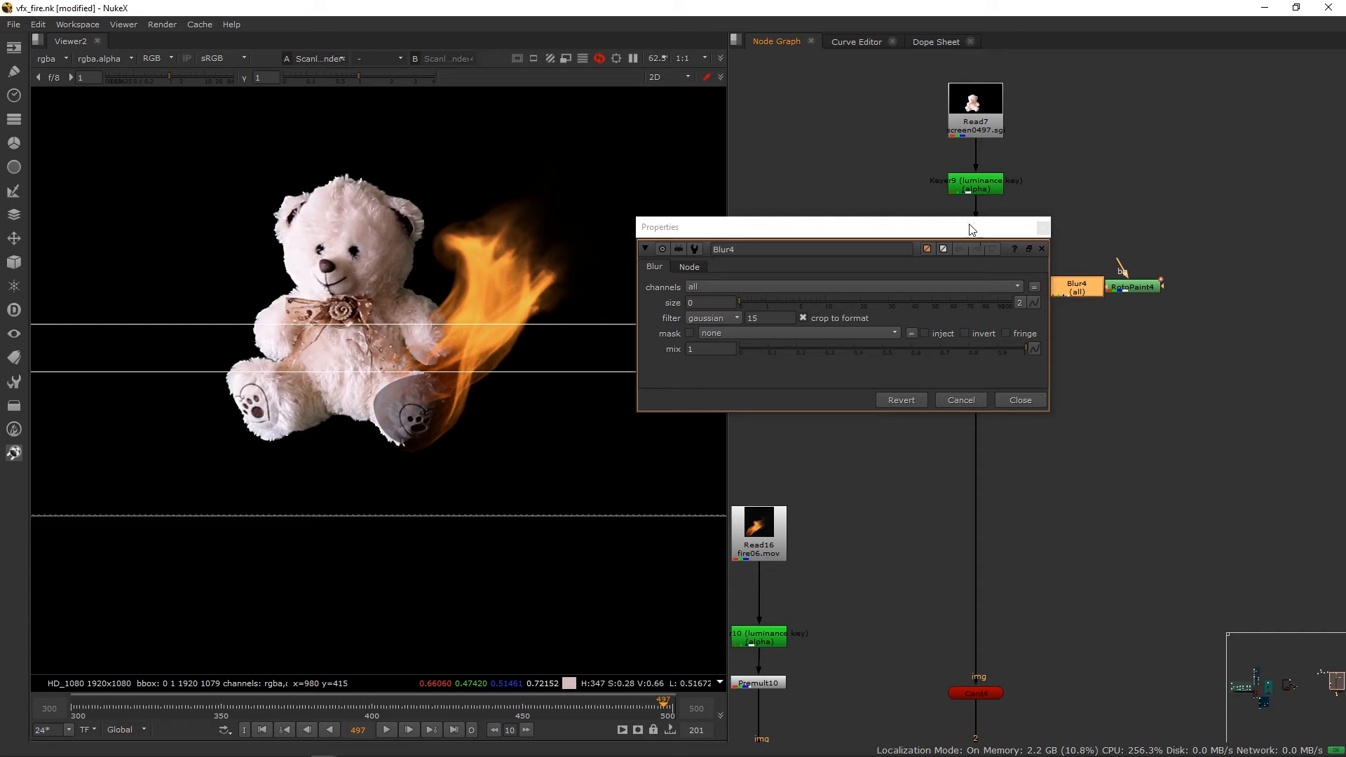
# Stack the RotoPaint above the Blur and set the Blur size to 21.5 to soften the mask.
pyautogui.moveTo(971, 228); pyautogui.dragTo(1024, 356)
pyautogui.moveTo(1150, 275); pyautogui.dragTo(1095, 233)
pyautogui.click(1128, 286)
pyautogui.moveTo(1130, 290); pyautogui.dragTo(1073, 256)
pyautogui.click(1077, 288)
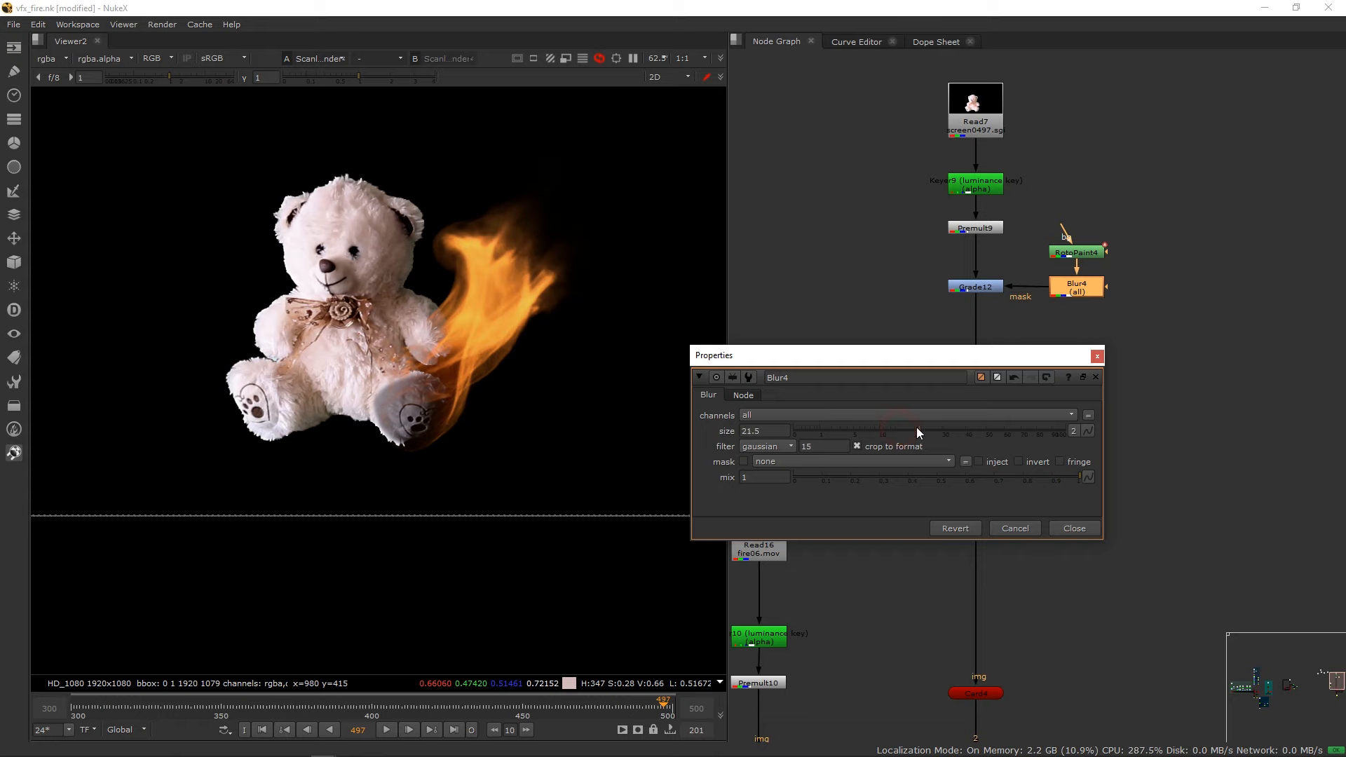
# Pull the RotoPaint ellipse's feather outward around the foot for a softer falloff, and close the node properties.
pyautogui.doubleClick(1076, 253)
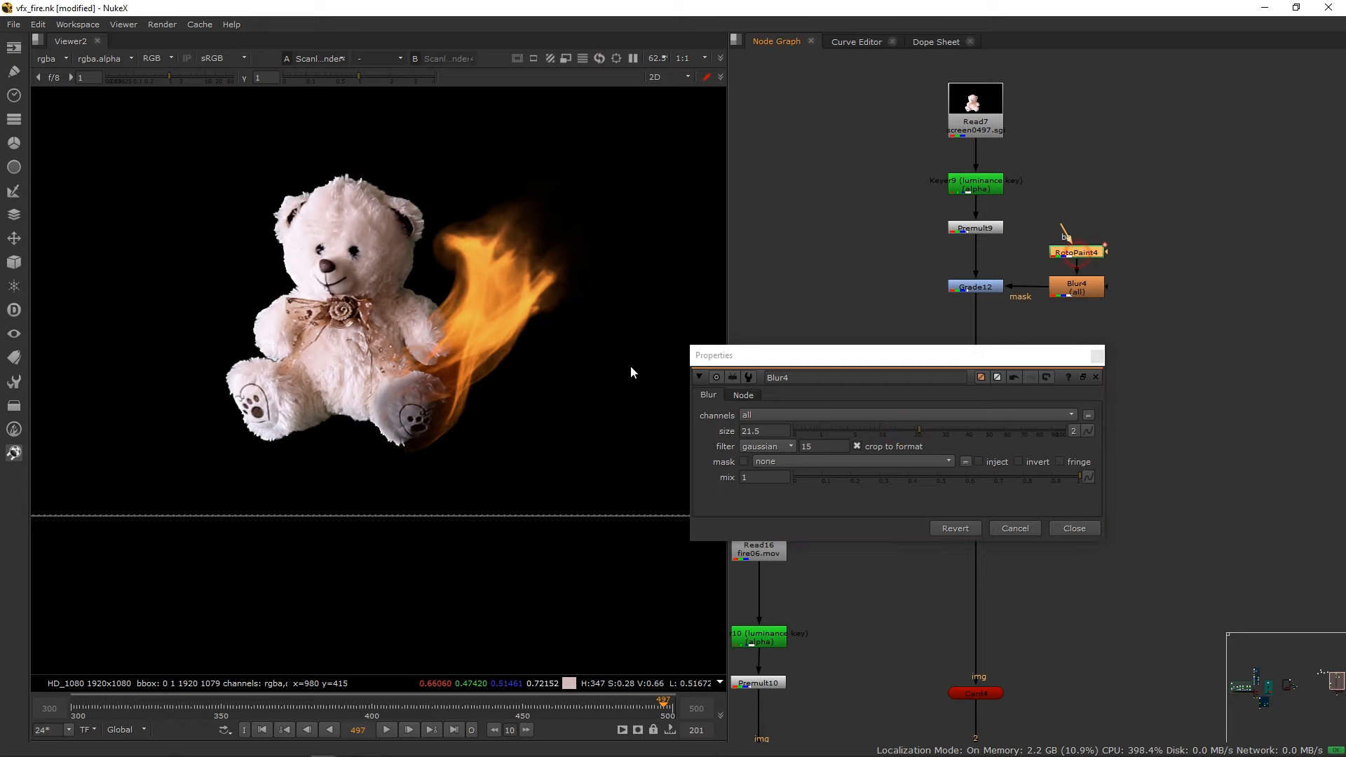
pyautogui.click(370, 405)
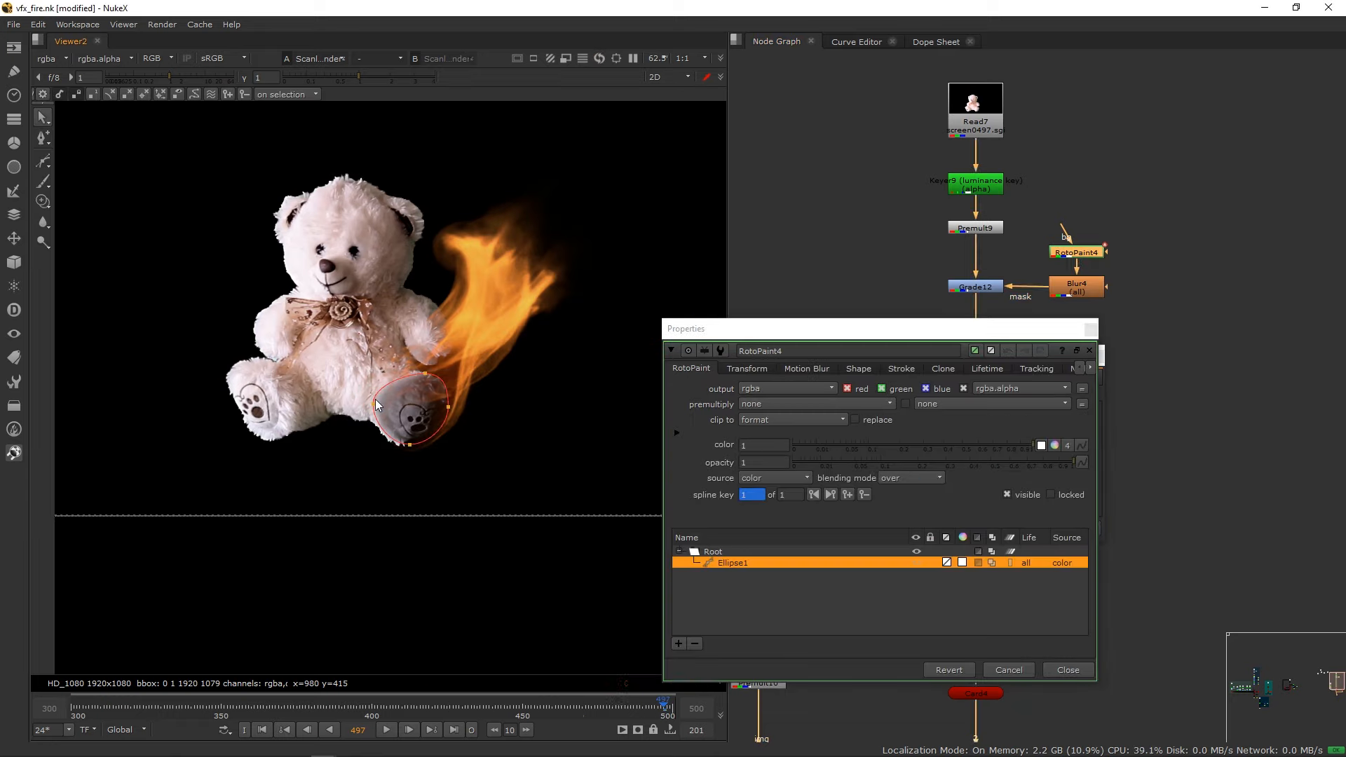
pyautogui.moveTo(370, 405); pyautogui.dragTo(348, 399)
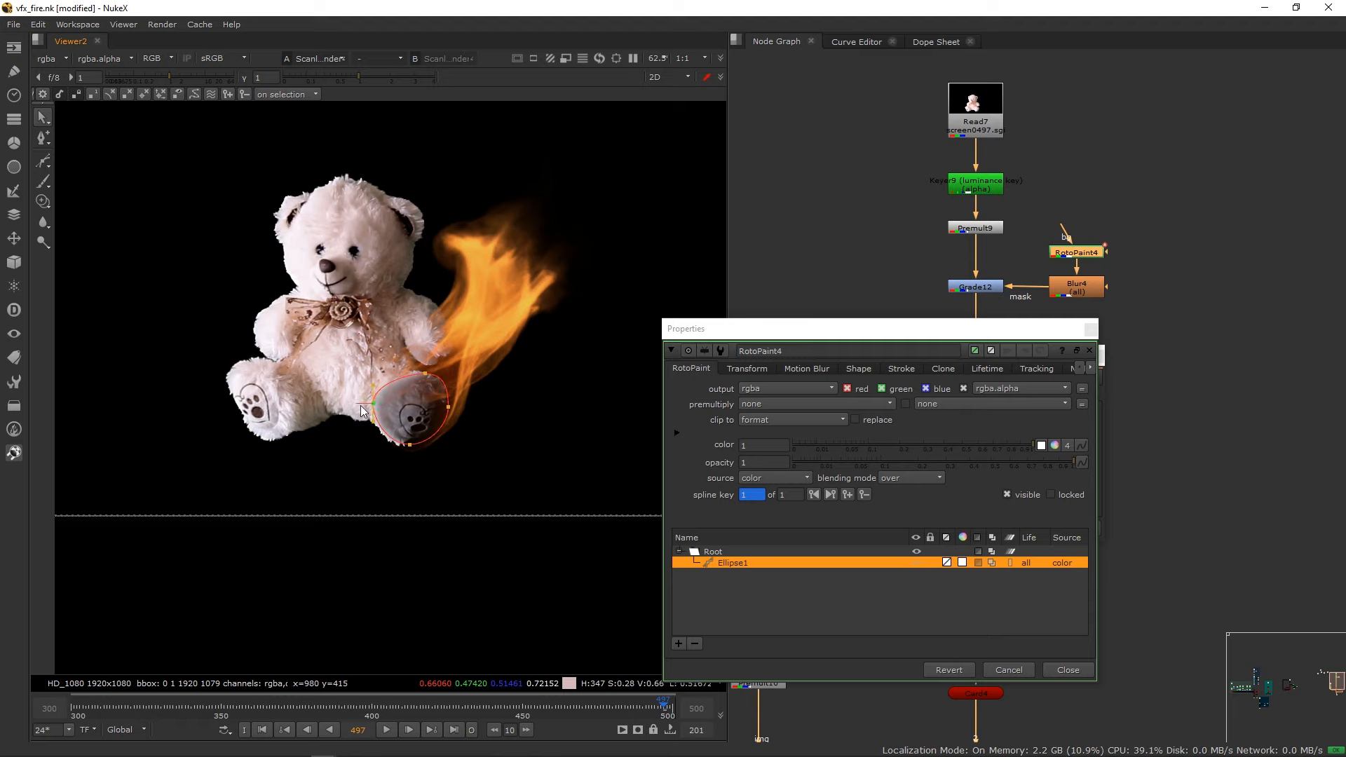
pyautogui.click(427, 373)
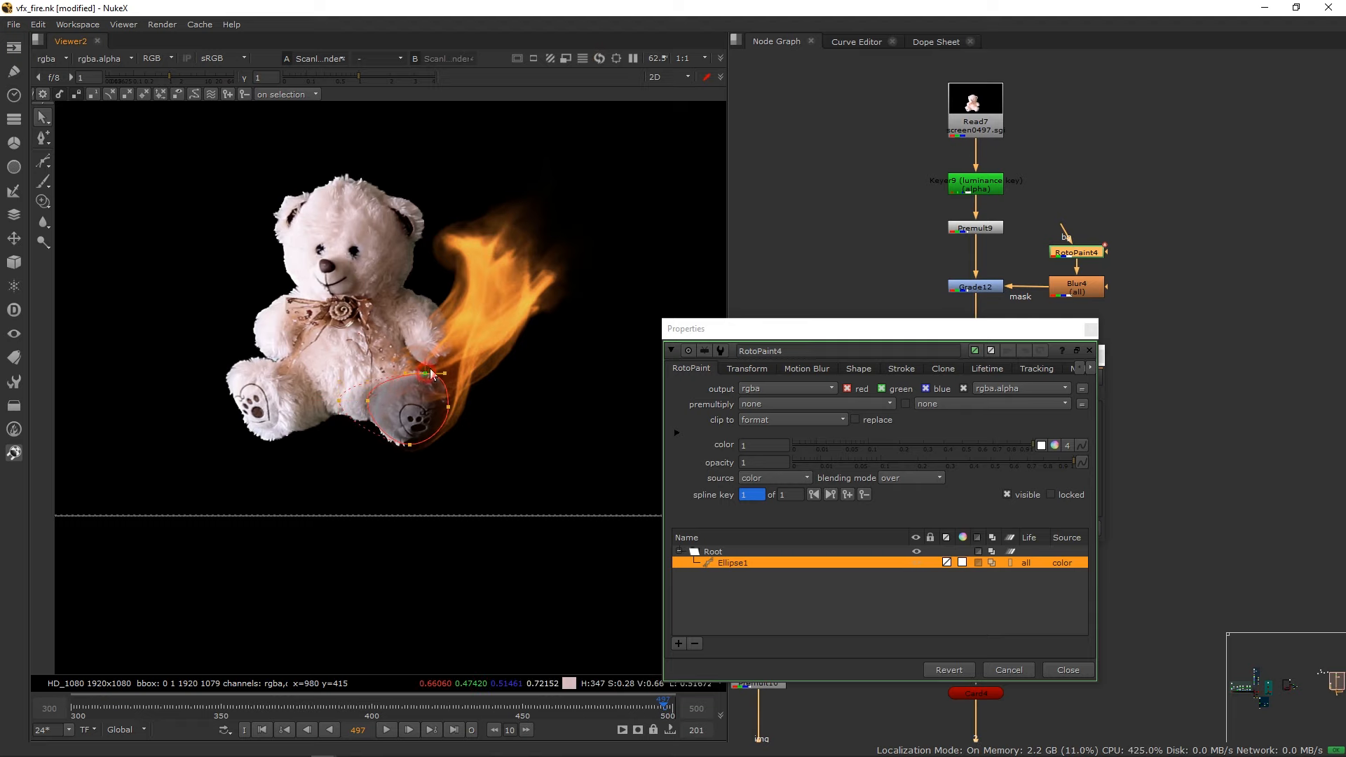
pyautogui.click(410, 445)
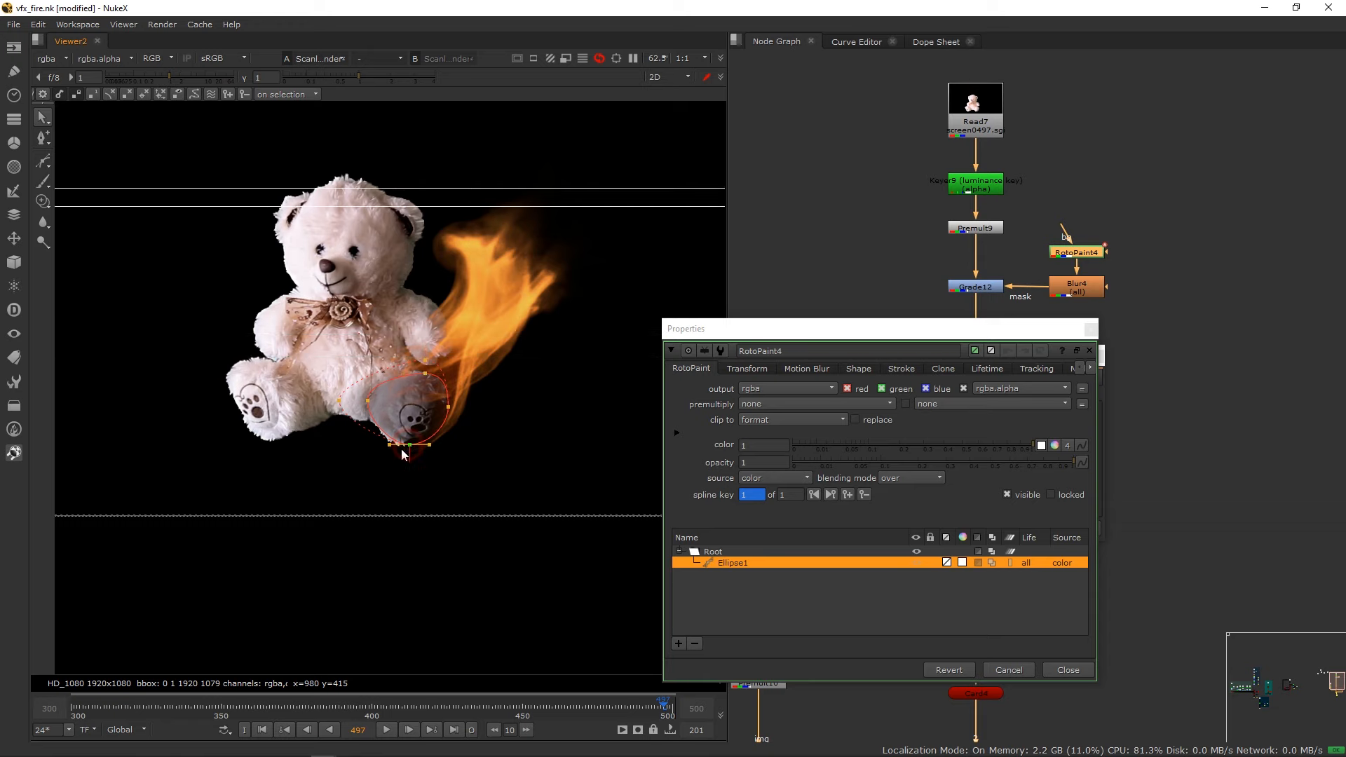
pyautogui.moveTo(405, 461); pyautogui.dragTo(402, 447)
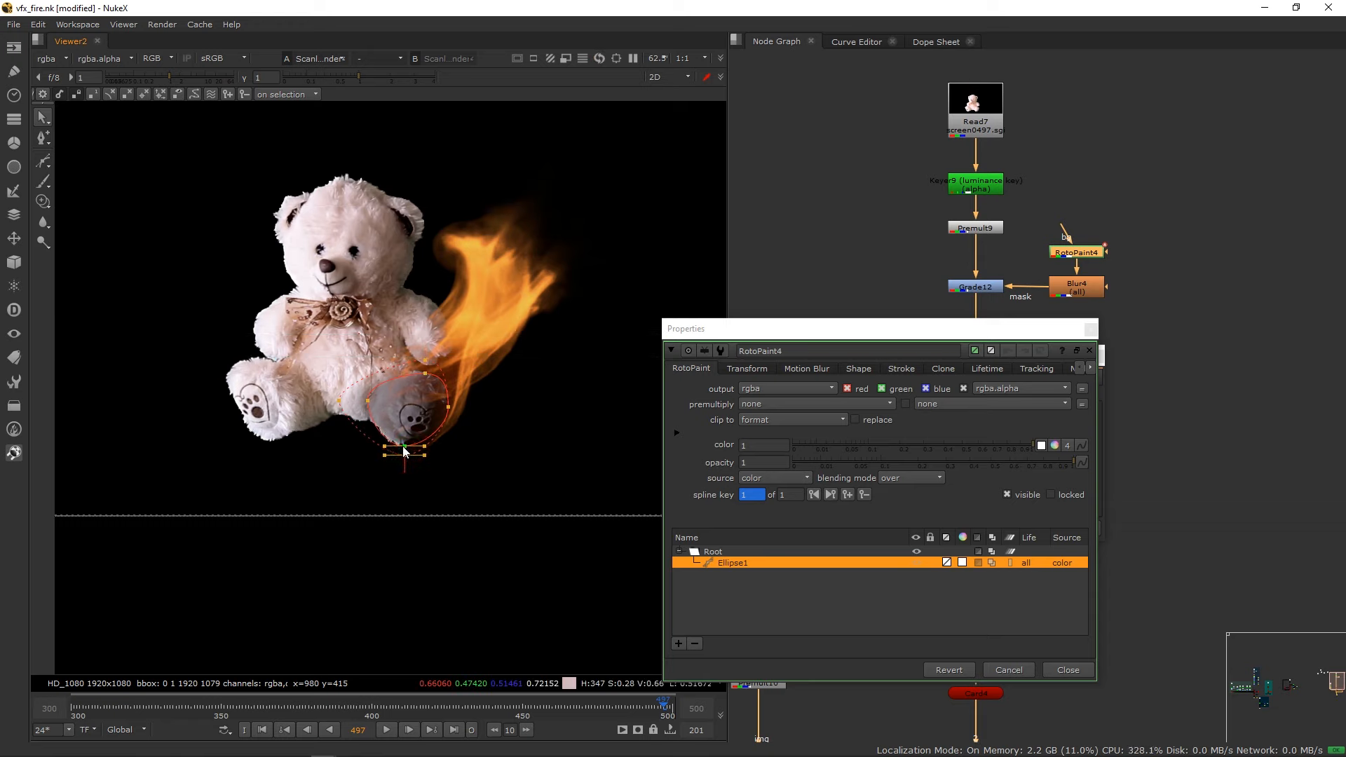
pyautogui.click(449, 465)
pyautogui.click(1091, 329)
pyautogui.click(1099, 357)
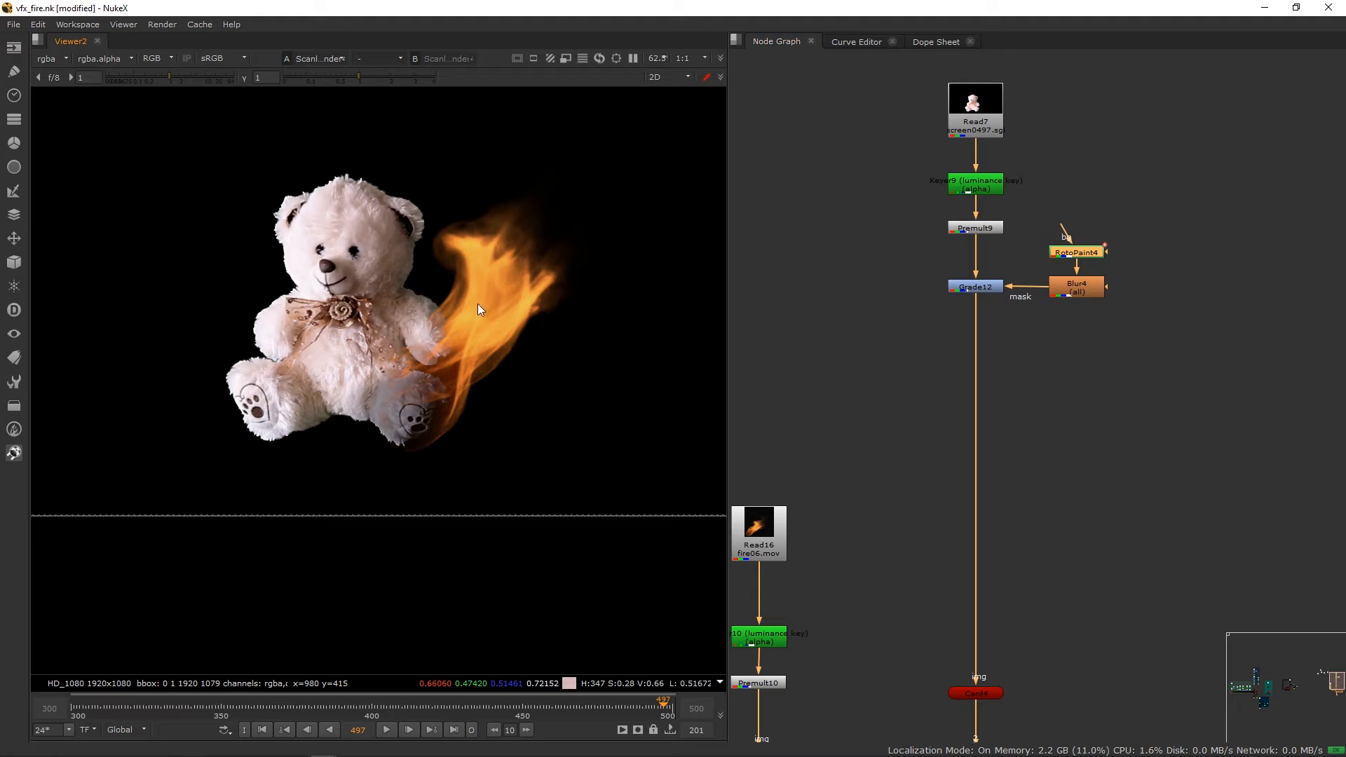
# Move the fire04.mov Read node beside the keyed fire06.mov chain.
pyautogui.click(1078, 295)
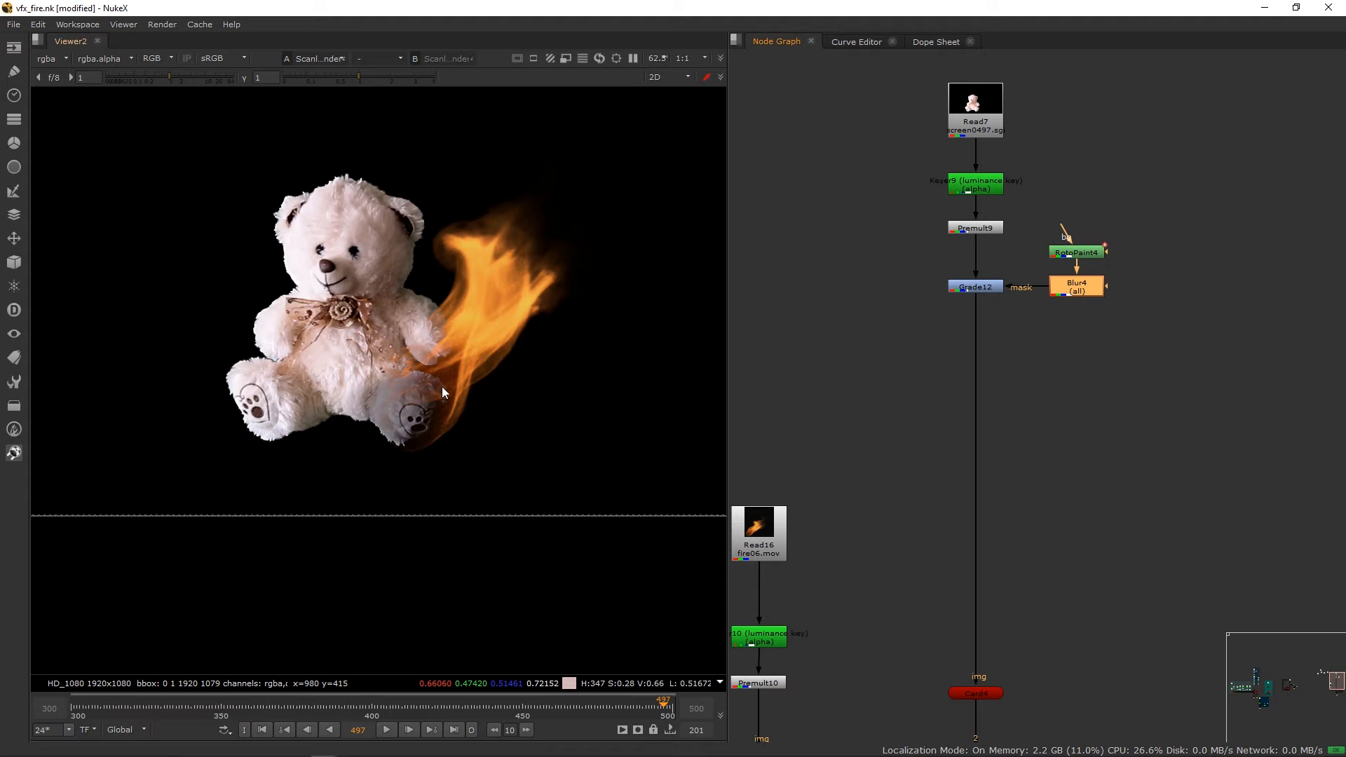
pyautogui.scroll(-6, 967, 292)
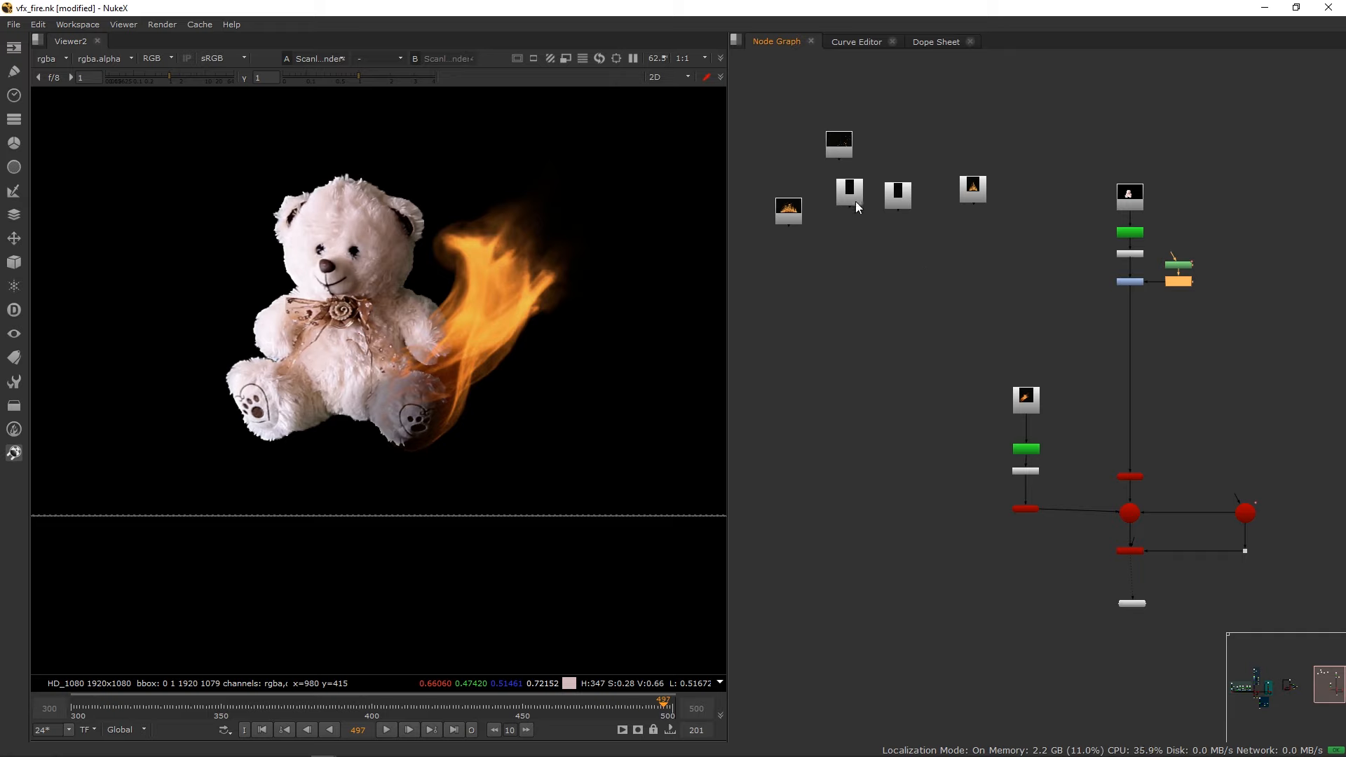
pyautogui.moveTo(975, 186); pyautogui.dragTo(943, 365)
pyautogui.moveTo(980, 409); pyautogui.dragTo(824, 397, button='middle')
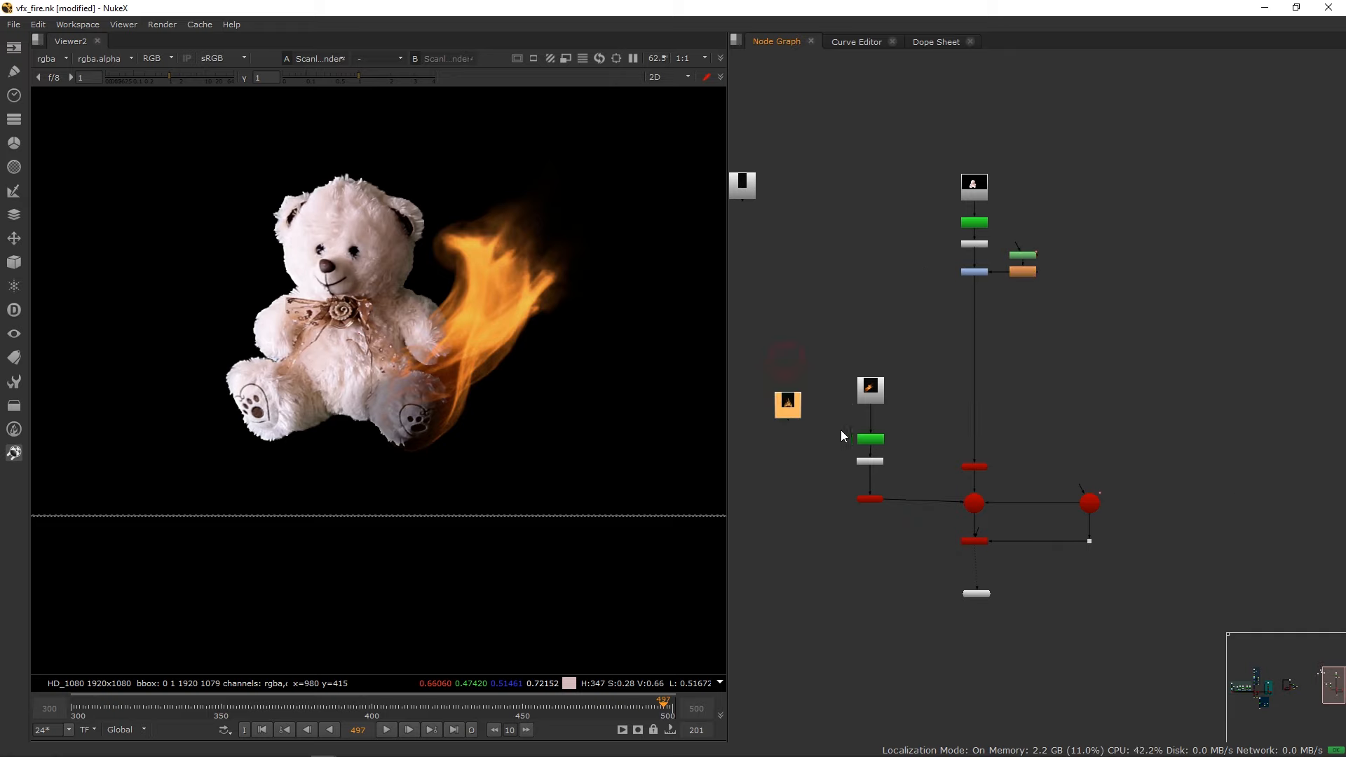
pyautogui.scroll(6, 865, 418)
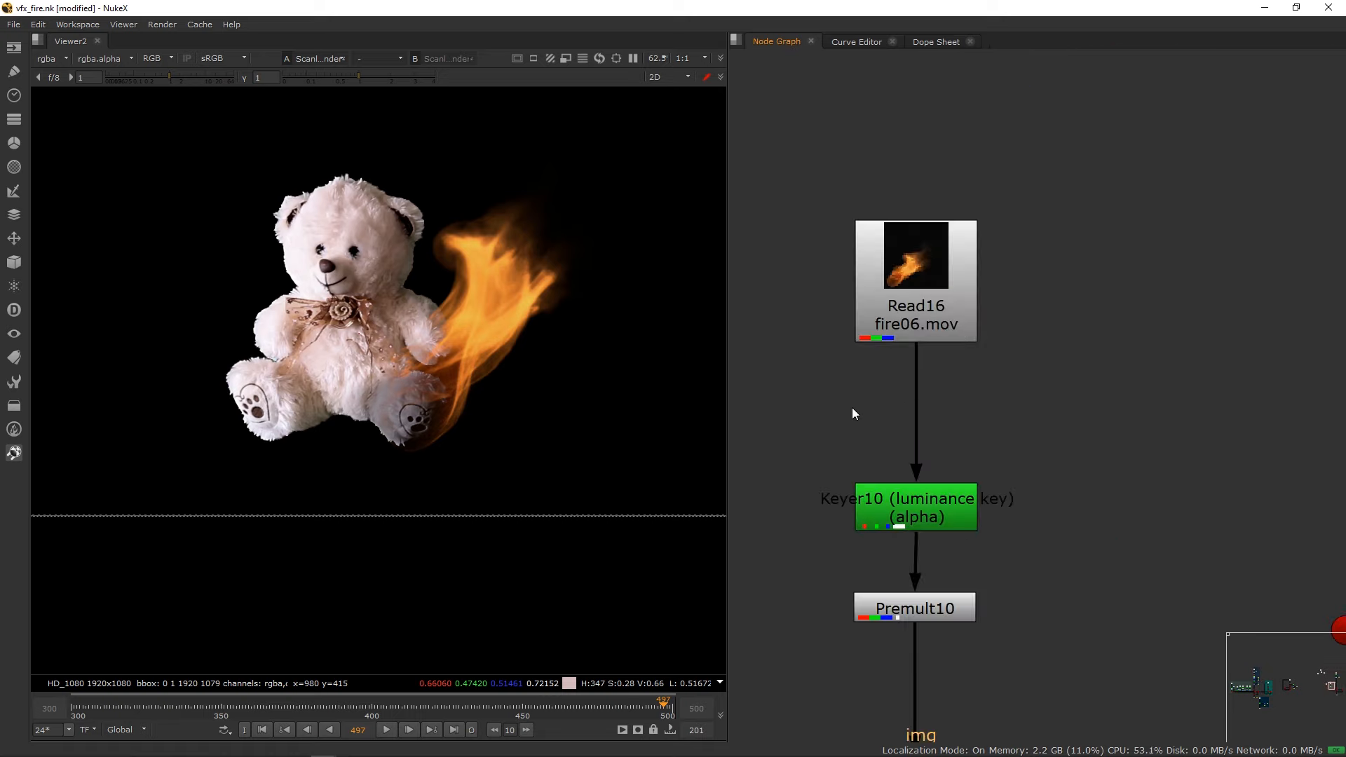
pyautogui.scroll(-2, 853, 414)
pyautogui.moveTo(953, 391); pyautogui.dragTo(1322, 318, button='middle')
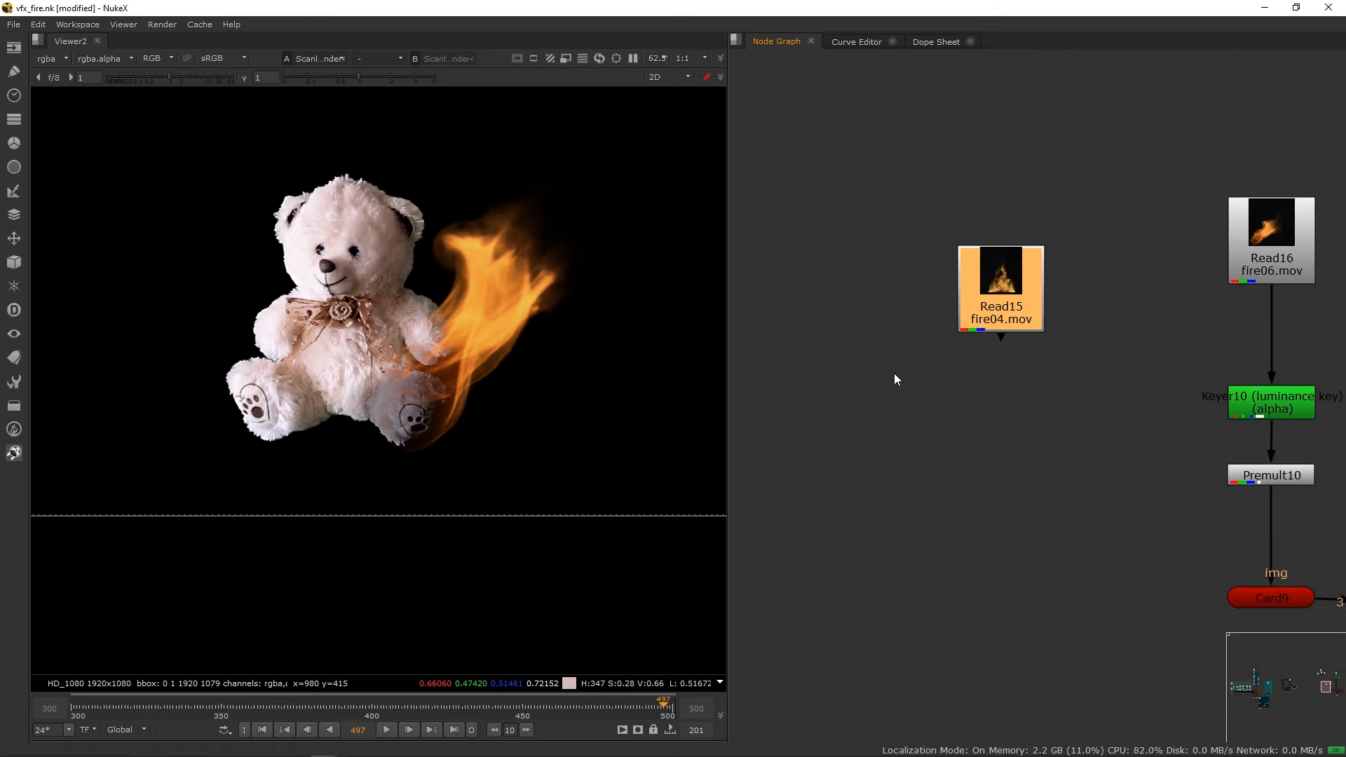
# Duplicate the fire06.mov chain's Card node beside it and connect the fire04.mov Read node to the copy's img input.
pyautogui.scroll(-1, 901, 372)
pyautogui.scroll(3, 909, 369)
pyautogui.moveTo(1067, 321); pyautogui.dragTo(860, 286, button='middle')
pyautogui.moveTo(863, 293); pyautogui.dragTo(924, 434)
pyautogui.scroll(-2, 1060, 412)
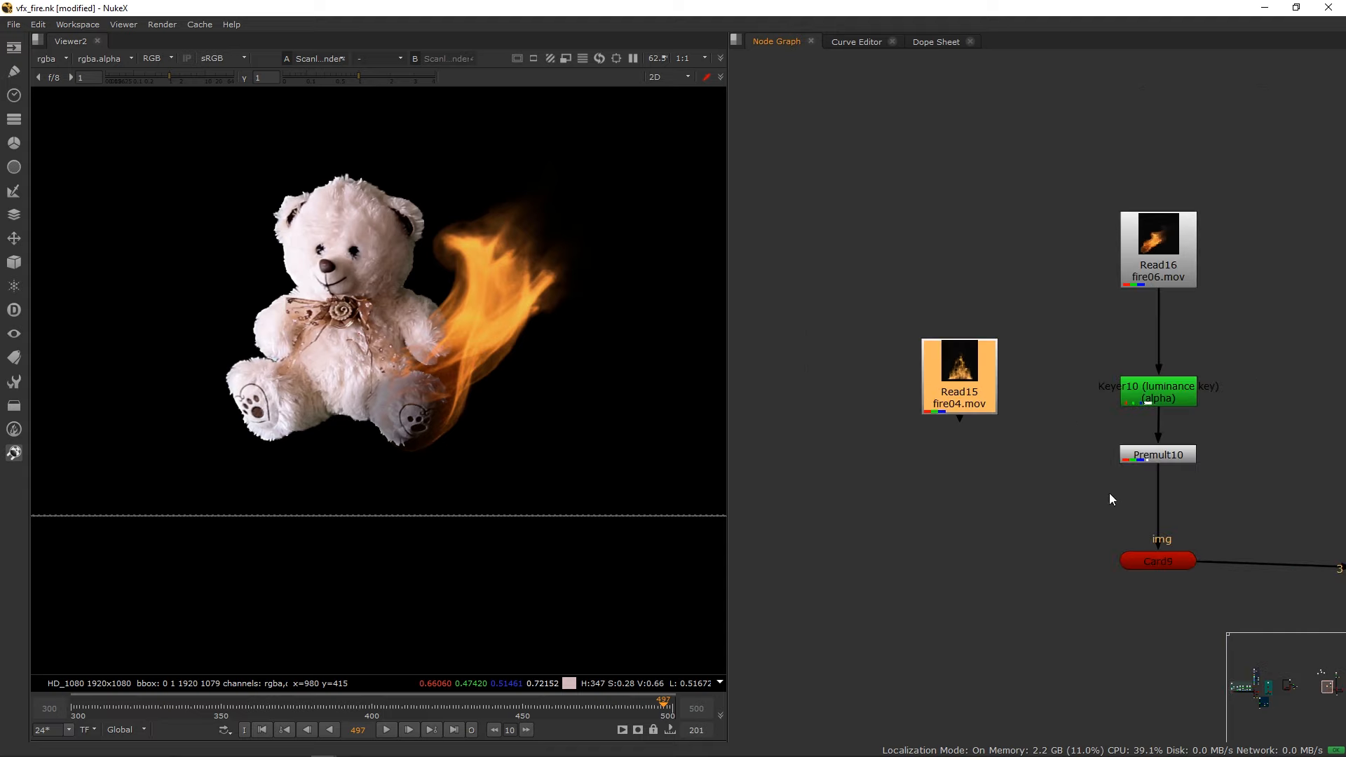
pyautogui.click(1161, 564)
pyautogui.click(957, 566)
pyautogui.hotkey('ctrl', 'v')
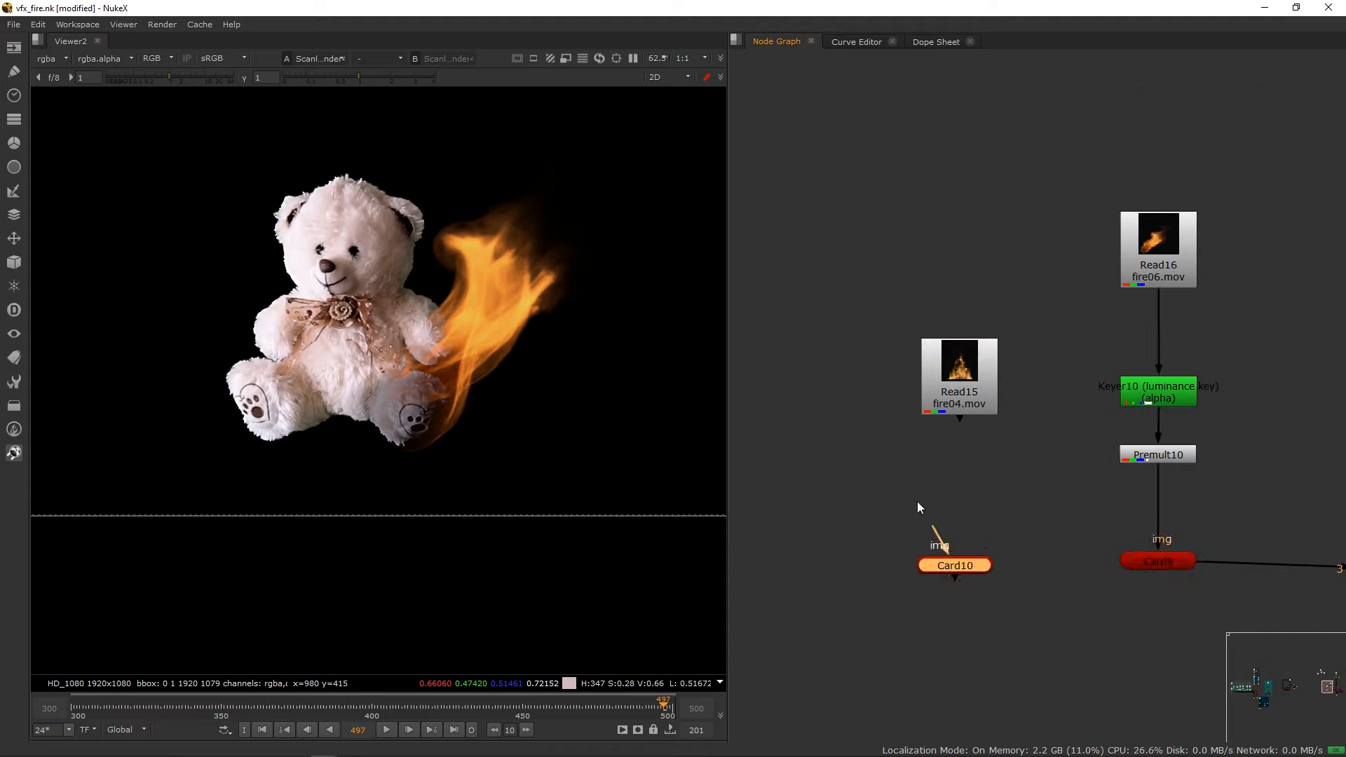
pyautogui.moveTo(946, 540); pyautogui.dragTo(958, 298)
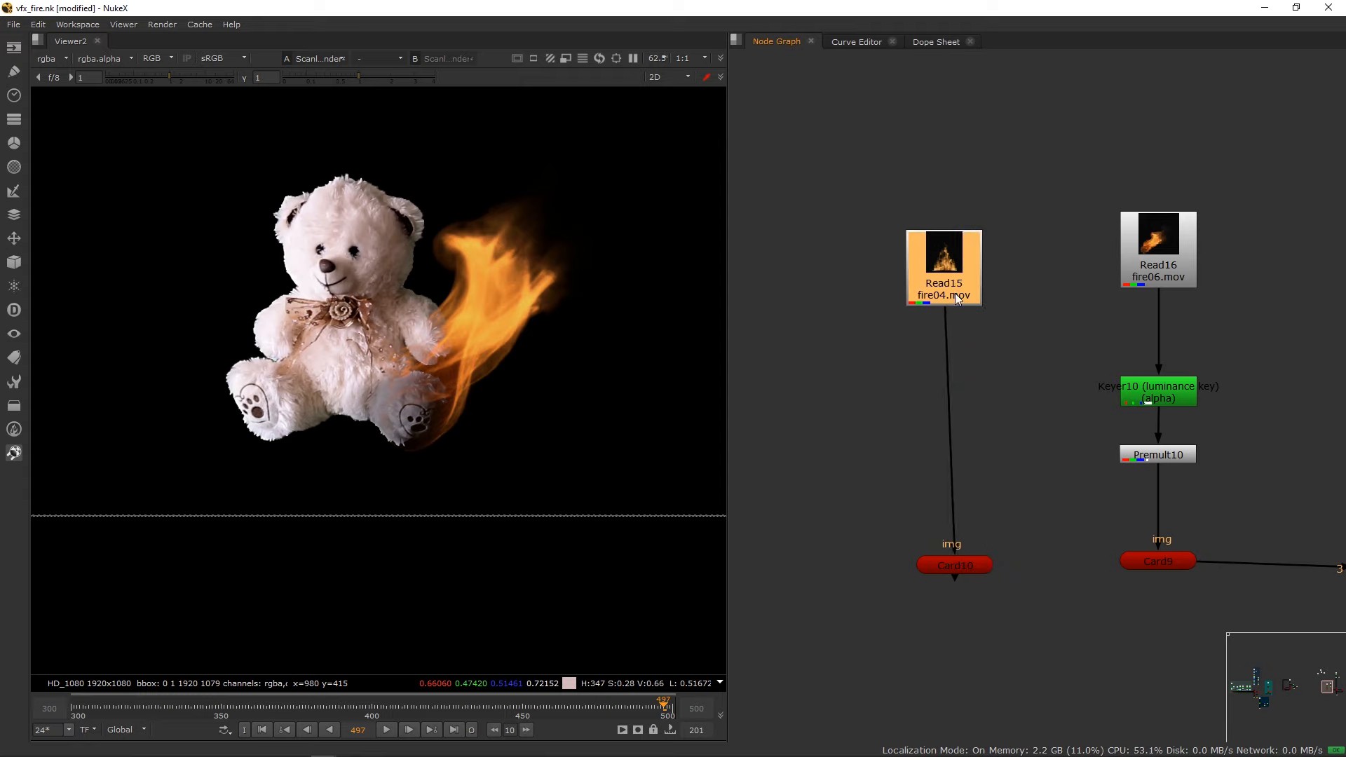
# Align the new Card under the fire04.mov Read node and connect it to the Scene node.
pyautogui.moveTo(986, 425); pyautogui.dragTo(962, 322, button='middle')
pyautogui.moveTo(945, 469); pyautogui.dragTo(934, 443)
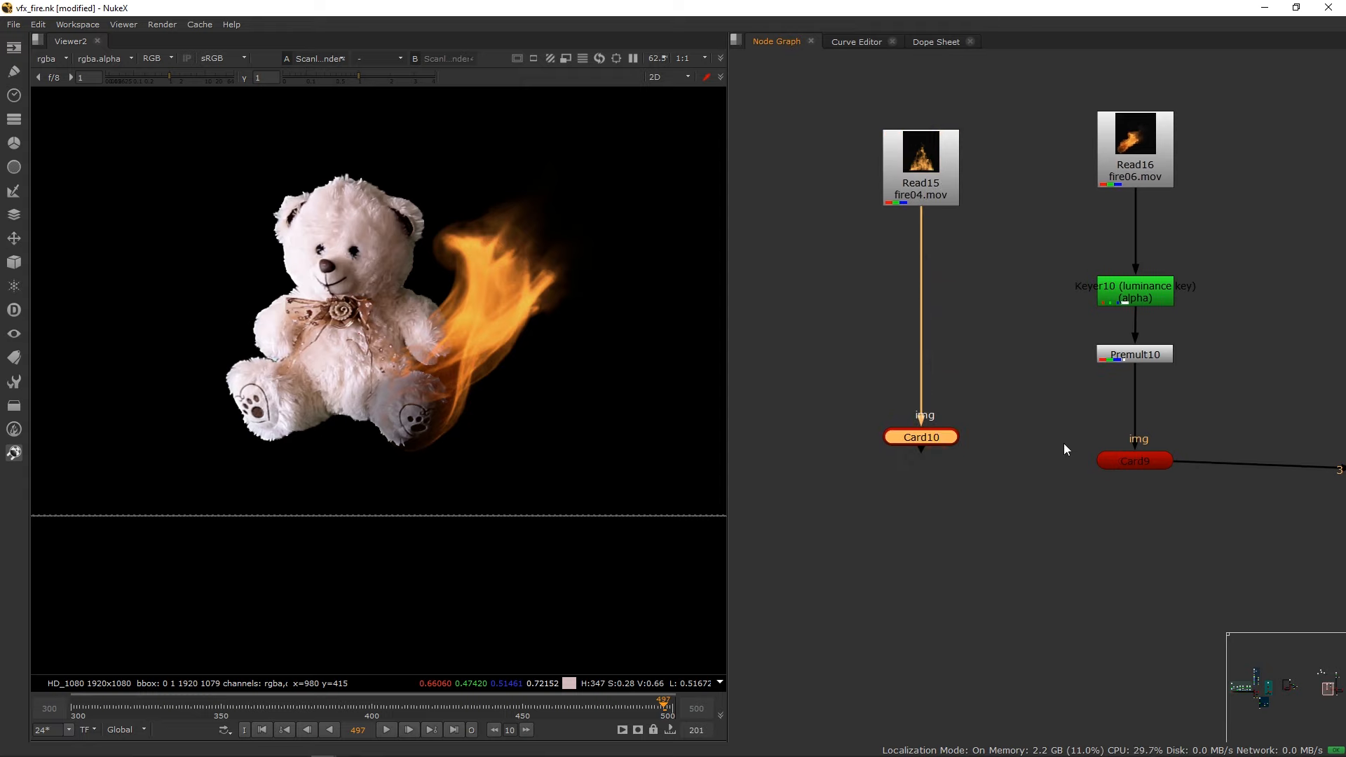
pyautogui.scroll(-2, 1044, 446)
pyautogui.moveTo(1076, 469); pyautogui.dragTo(1280, 463)
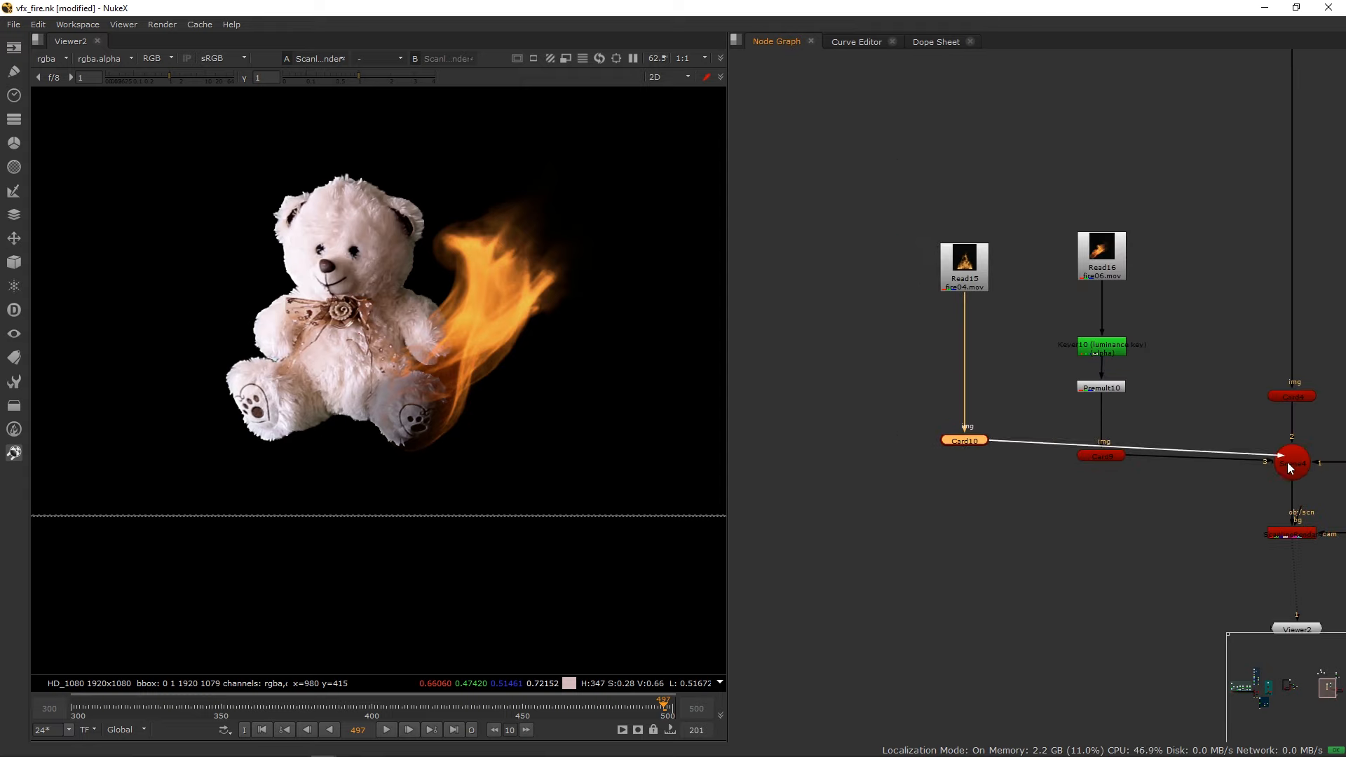
pyautogui.moveTo(958, 441); pyautogui.dragTo(953, 452)
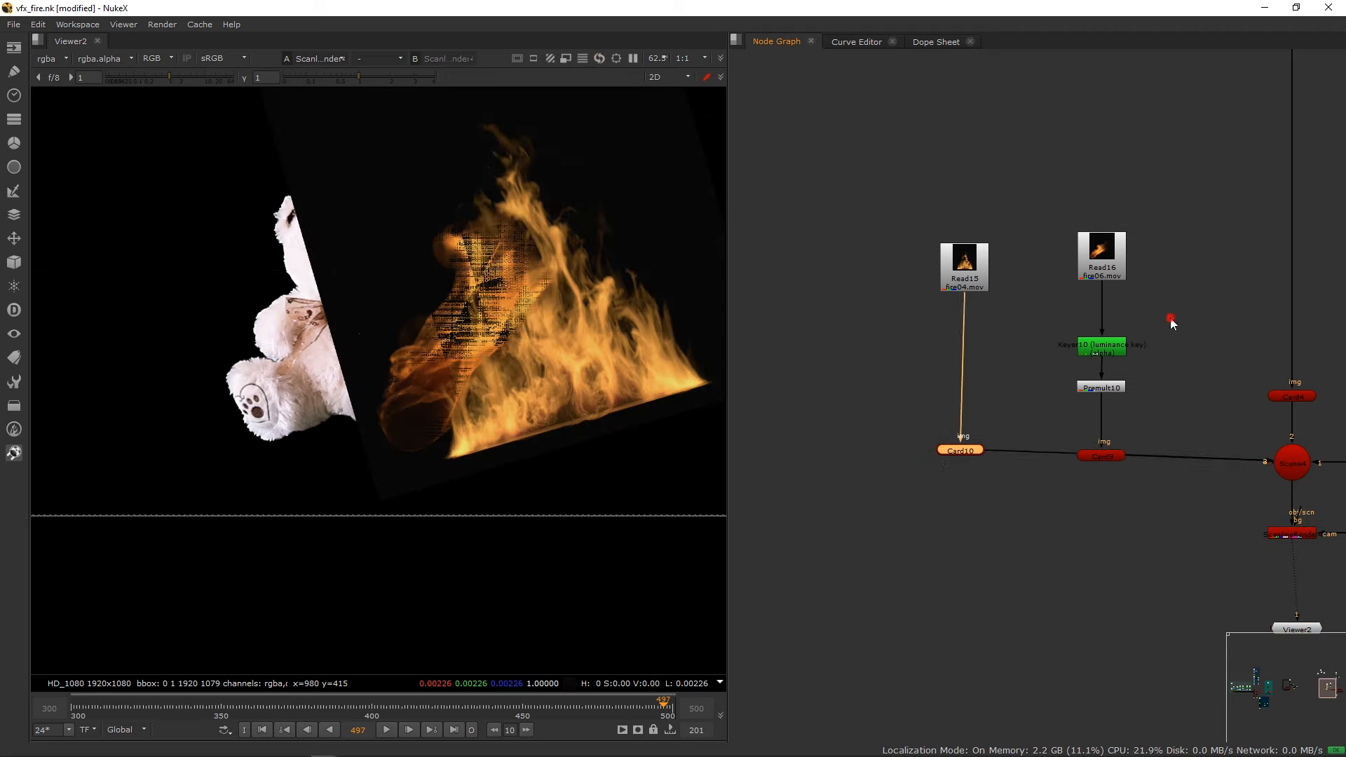
# Copy the luminance Keyer and Premult from the fire06.mov chain and insert them below the fire04.mov Read node.
pyautogui.moveTo(1168, 314); pyautogui.dragTo(1060, 397)
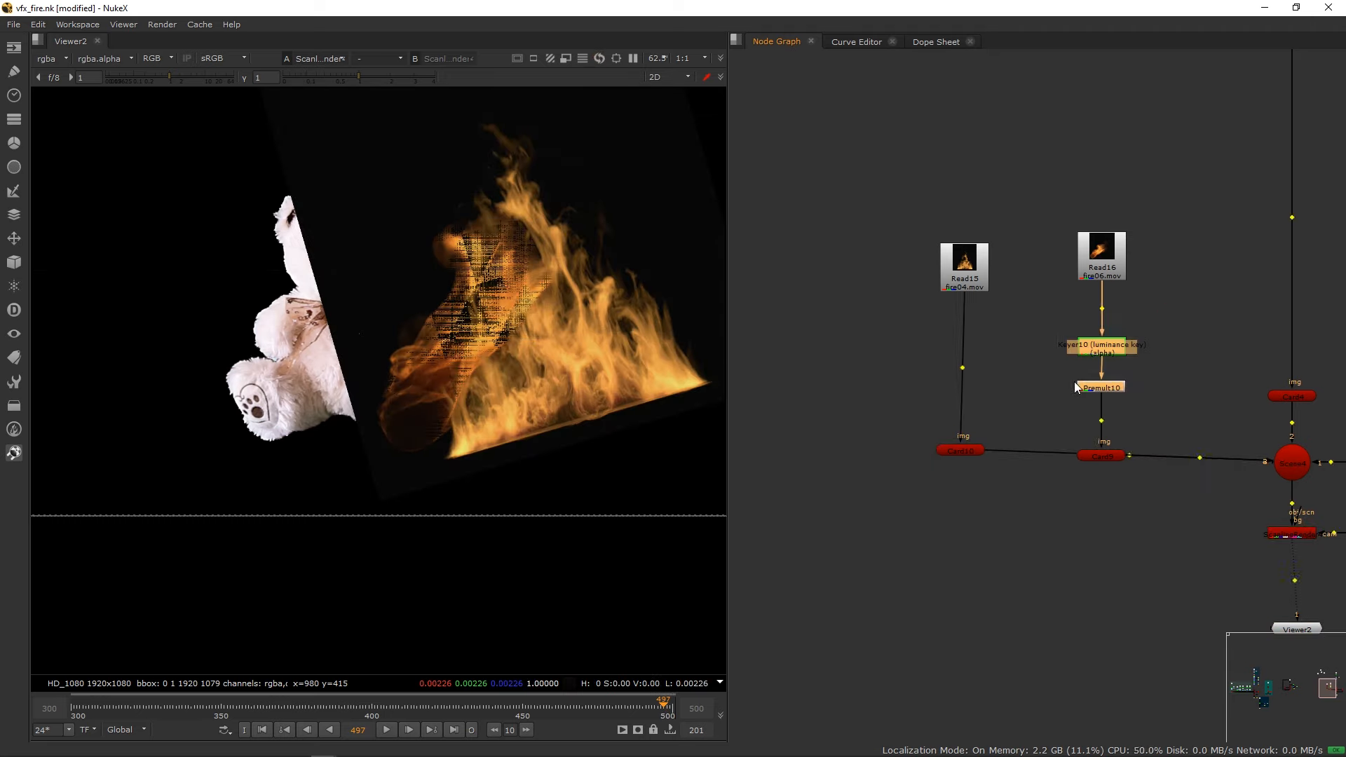
pyautogui.hotkey('ctrl', 'c')
pyautogui.click(967, 279)
pyautogui.hotkey('ctrl', 'v')
pyautogui.moveTo(976, 270); pyautogui.dragTo(970, 234)
# Move the fire04 card forward in the 3D view to a Z translate of about -1.14, then close its properties.
pyautogui.press('Tab')
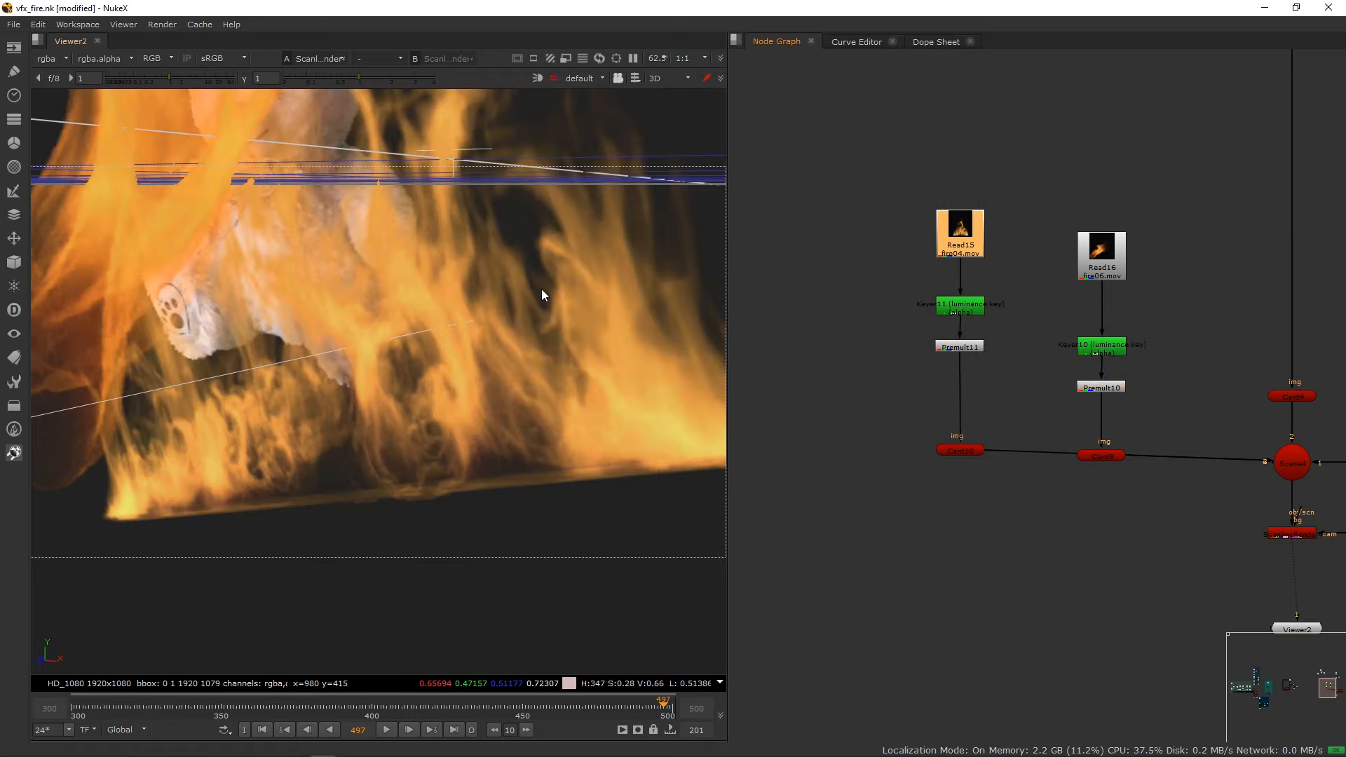
pyautogui.scroll(-5, 541, 289)
pyautogui.keyDown('ctrl'); pyautogui.moveTo(541, 289); pyautogui.dragTo(309, 360); pyautogui.keyUp('ctrl')
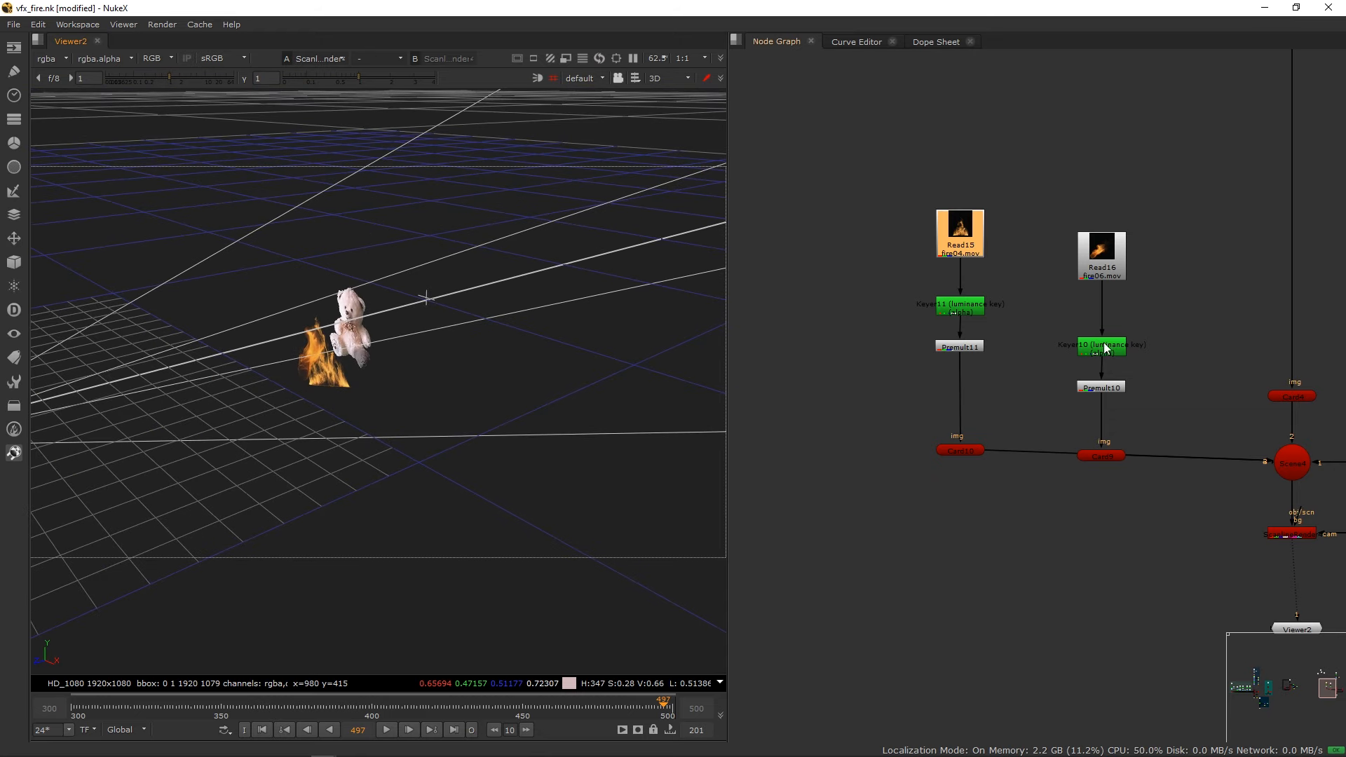
pyautogui.doubleClick(959, 451)
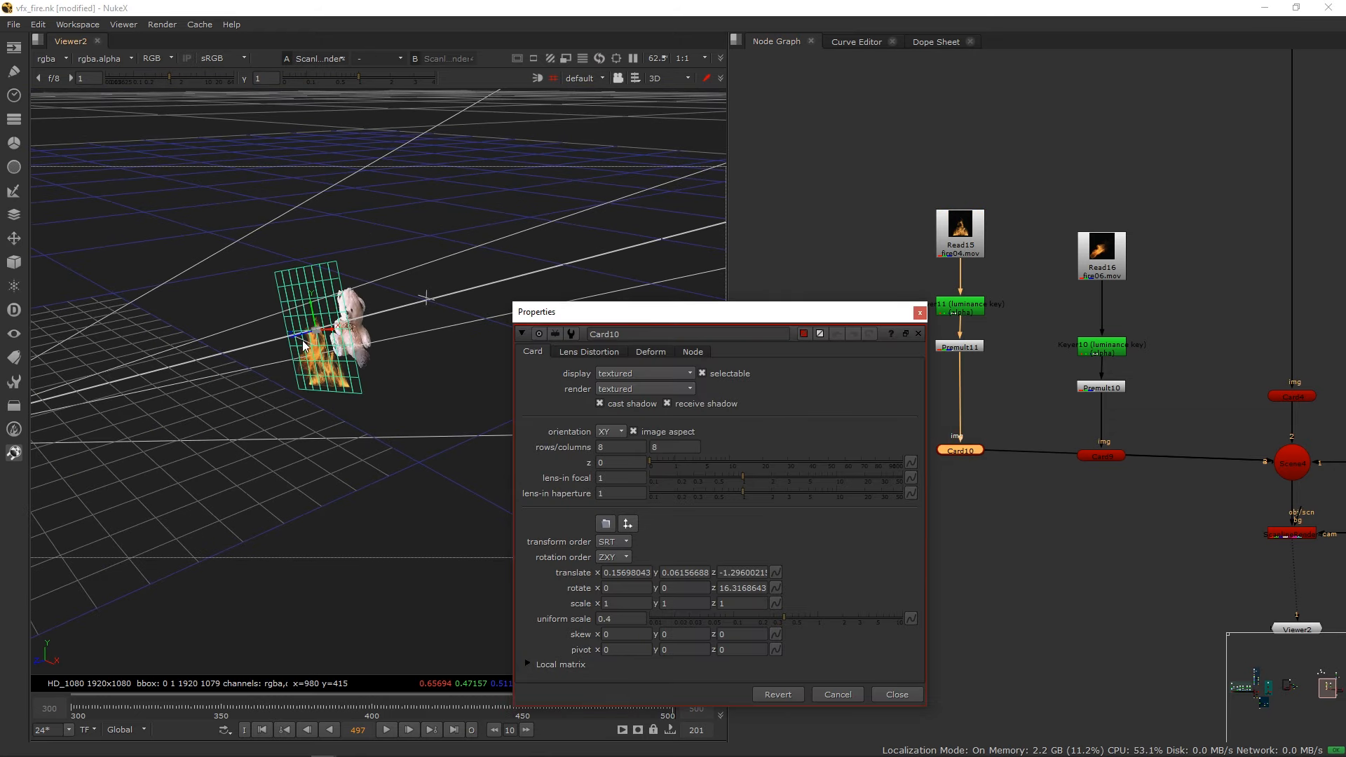
pyautogui.moveTo(300, 340); pyautogui.dragTo(260, 350)
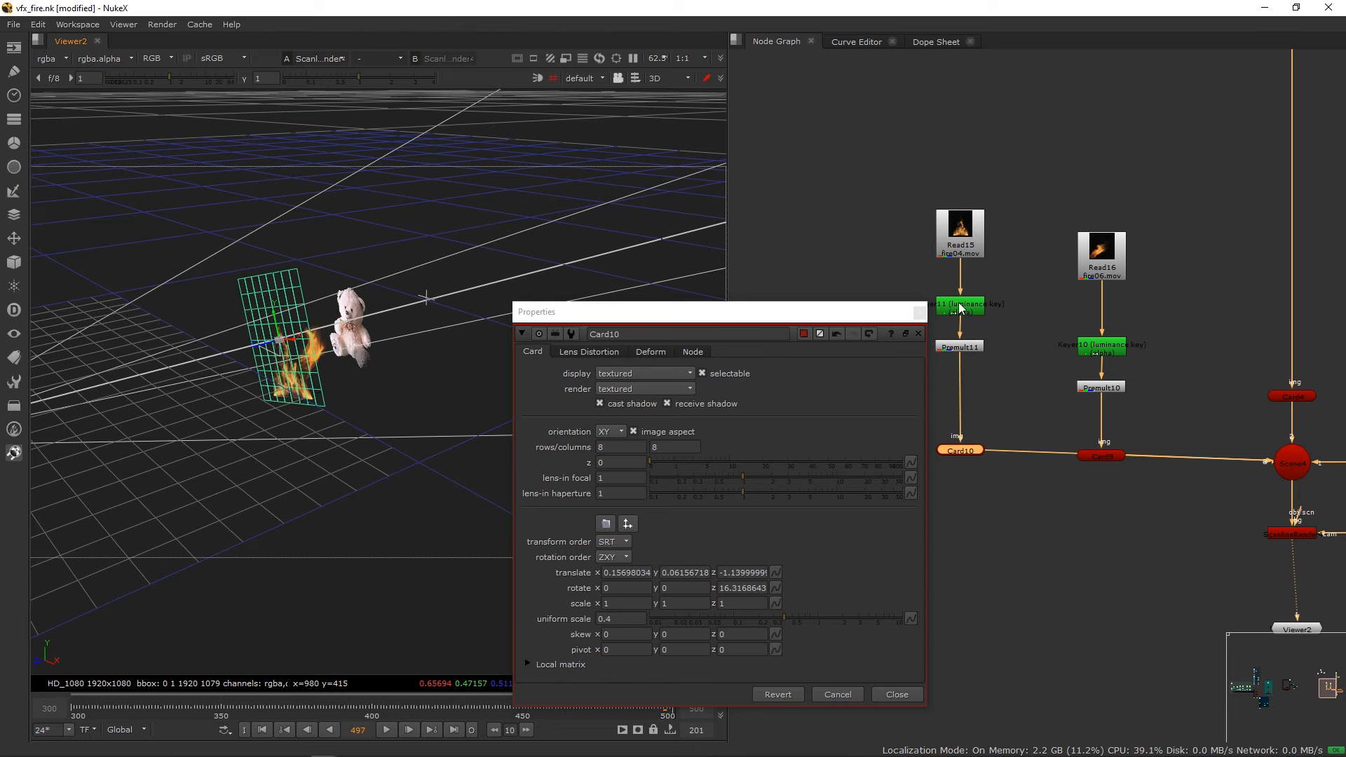
pyautogui.click(916, 312)
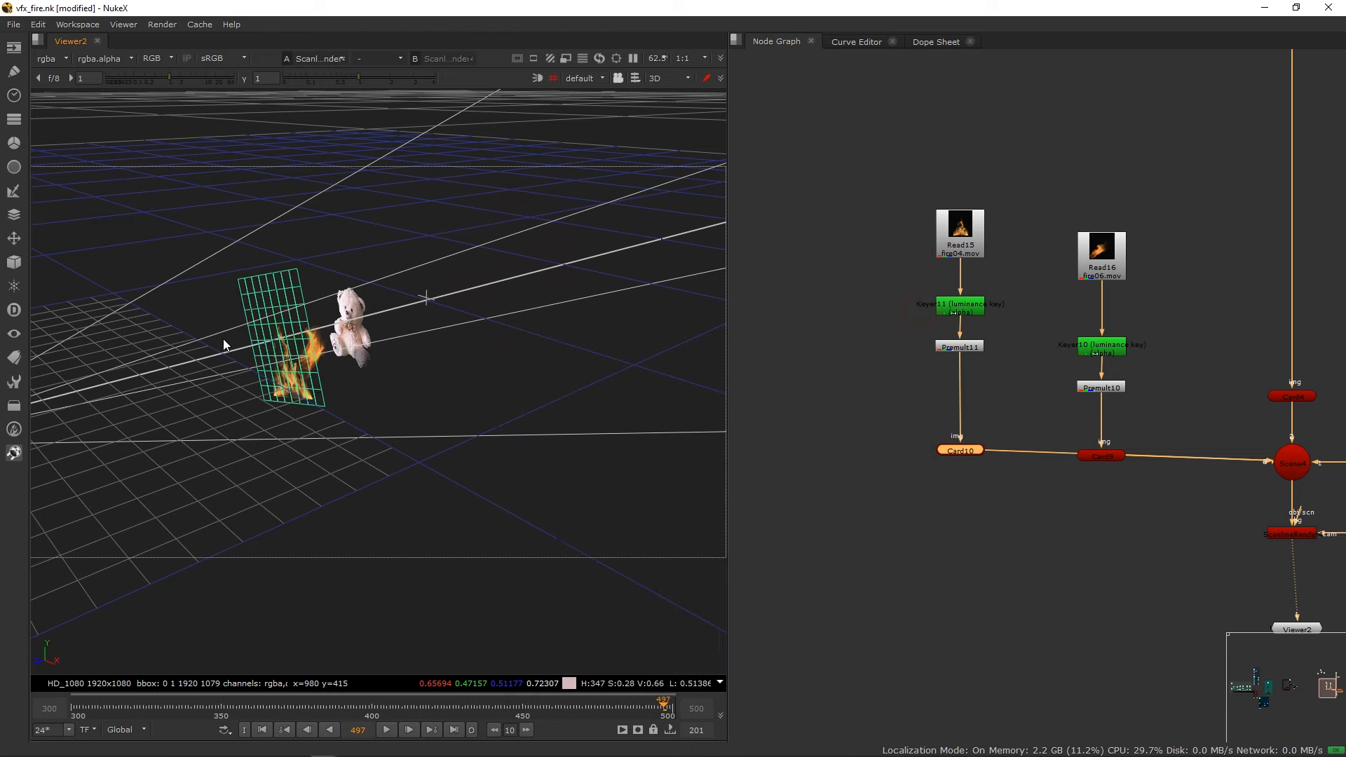
# Reposition the fire04 card over the bear in the 2D view, at about X 0.002 and Y 0.052.
pyautogui.press('Tab')
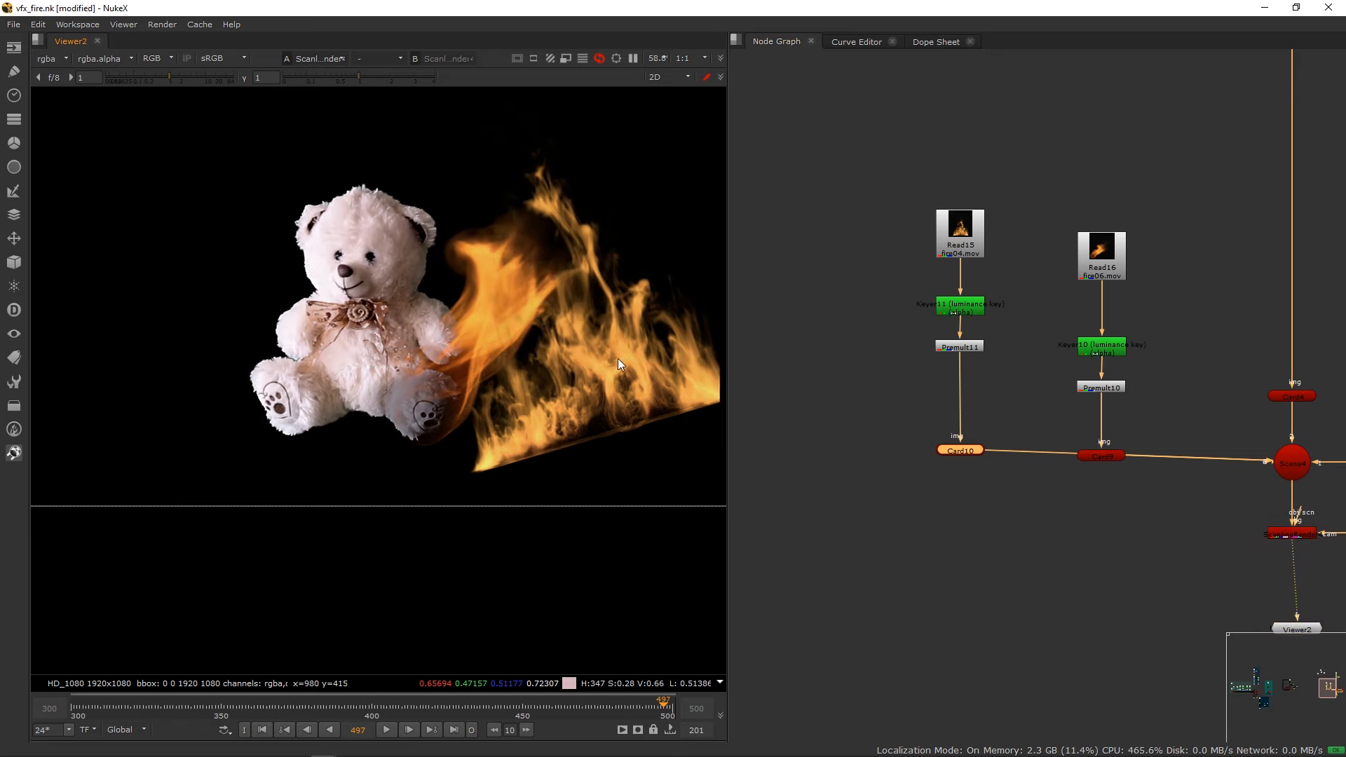
pyautogui.scroll(-2, 632, 354)
pyautogui.click(972, 451)
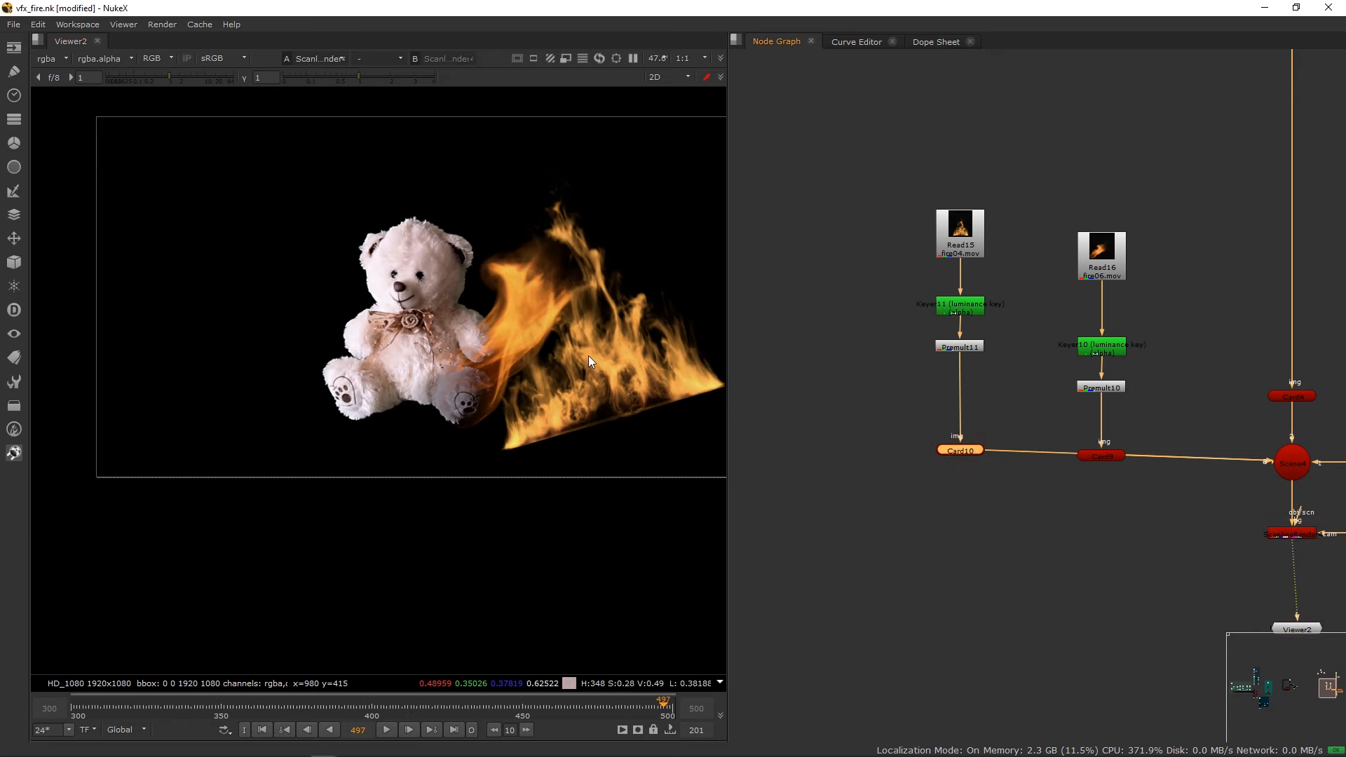
pyautogui.moveTo(961, 456); pyautogui.dragTo(972, 456)
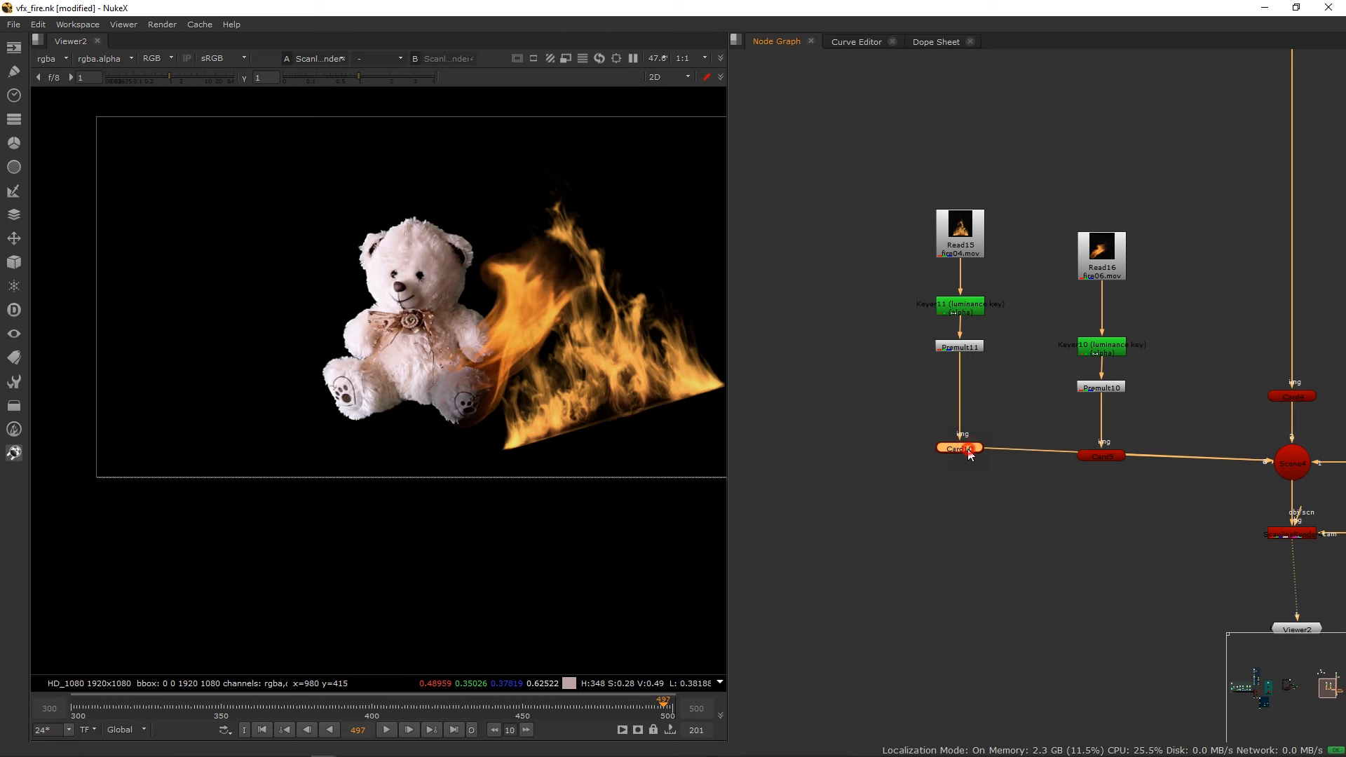
pyautogui.doubleClick(970, 452)
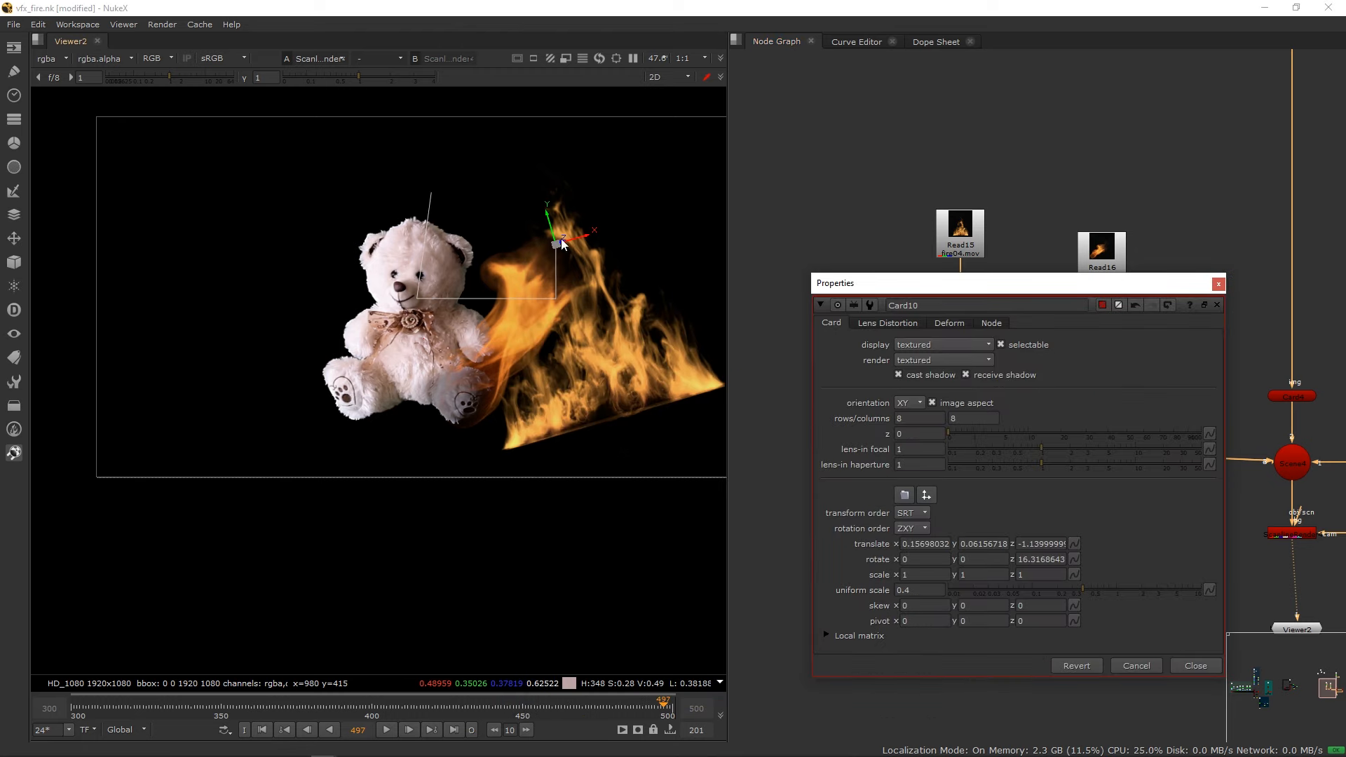
pyautogui.moveTo(561, 243); pyautogui.dragTo(441, 255)
pyautogui.scroll(3, 465, 274)
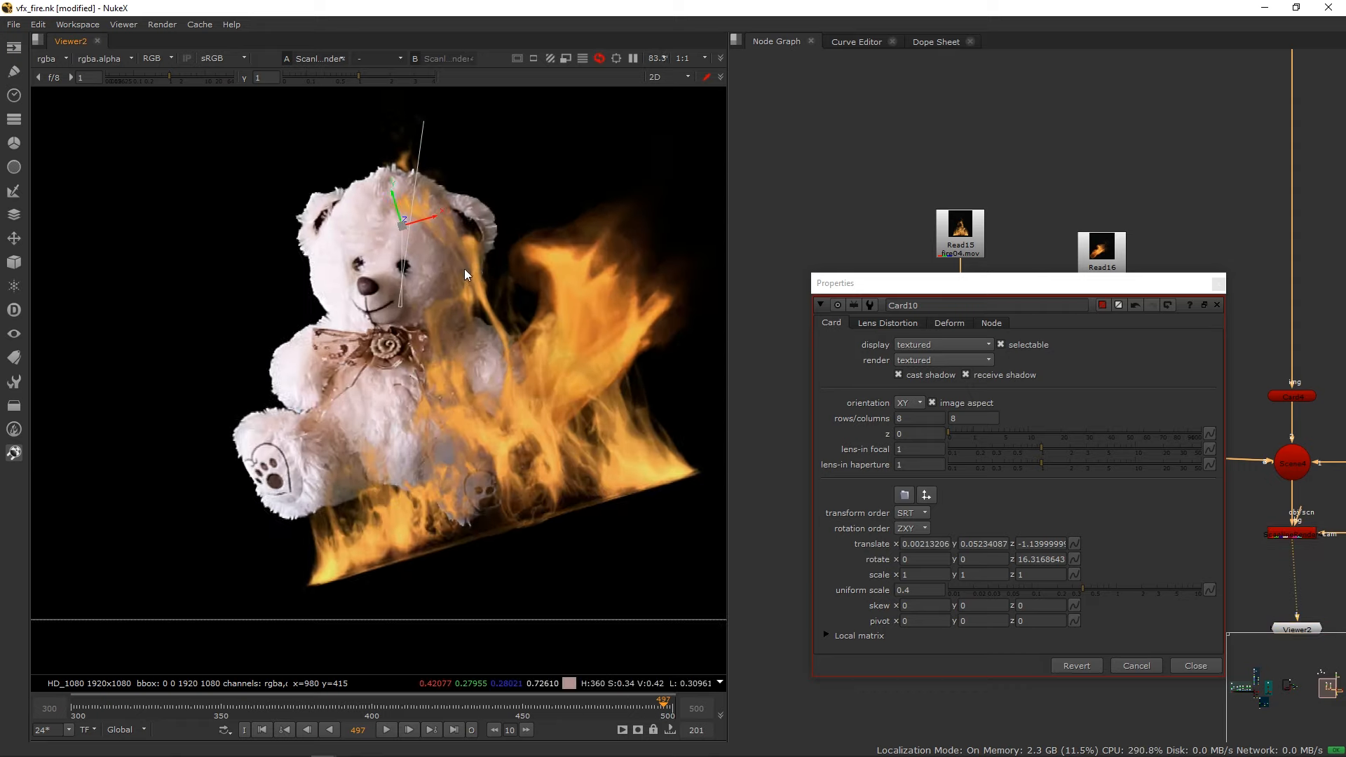
# Rotate the fire04 card around Z to about 2.37 degrees so the base of the flames sits nearly level.
pyautogui.keyDown('ctrl'); pyautogui.moveTo(441, 237); pyautogui.dragTo(420, 257); pyautogui.keyUp('ctrl')
pyautogui.hotkey('ctrl', 'z')
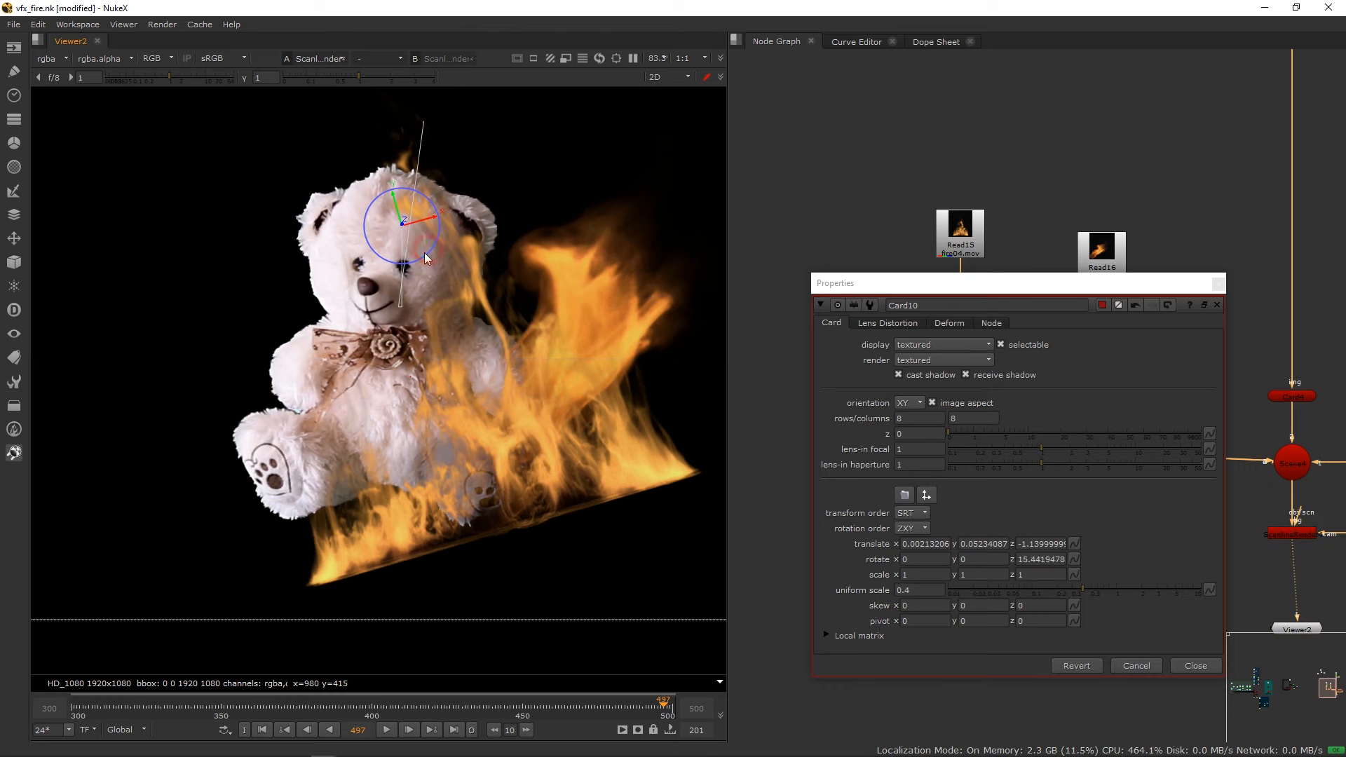
pyautogui.keyDown('ctrl'); pyautogui.moveTo(432, 244); pyautogui.dragTo(401, 267); pyautogui.keyUp('ctrl')
pyautogui.press('Tab')
pyautogui.scroll(4, 268, 343)
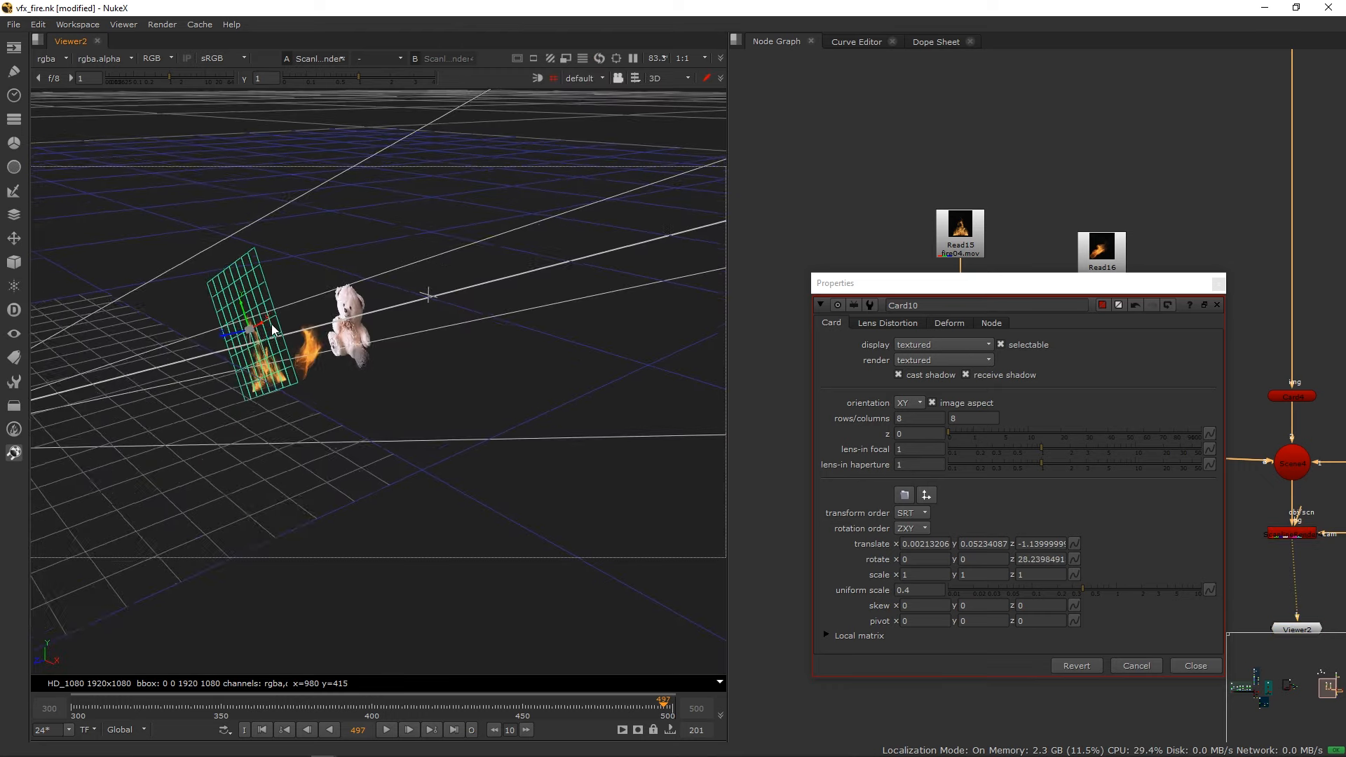
pyautogui.moveTo(303, 313); pyautogui.dragTo(372, 266, button='middle')
pyautogui.press('ctrl')
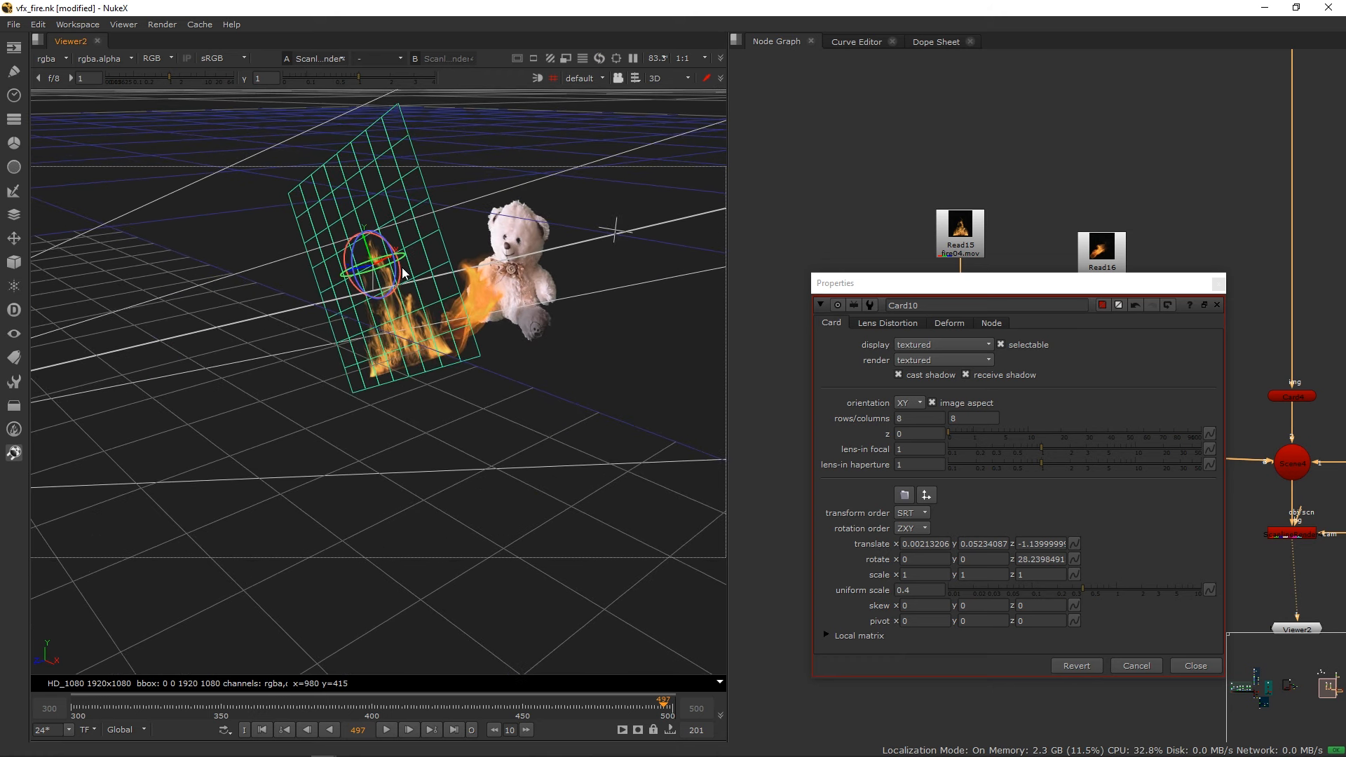
pyautogui.keyDown('ctrl'); pyautogui.moveTo(399, 290); pyautogui.dragTo(391, 290); pyautogui.keyUp('ctrl')
pyautogui.press('Tab')
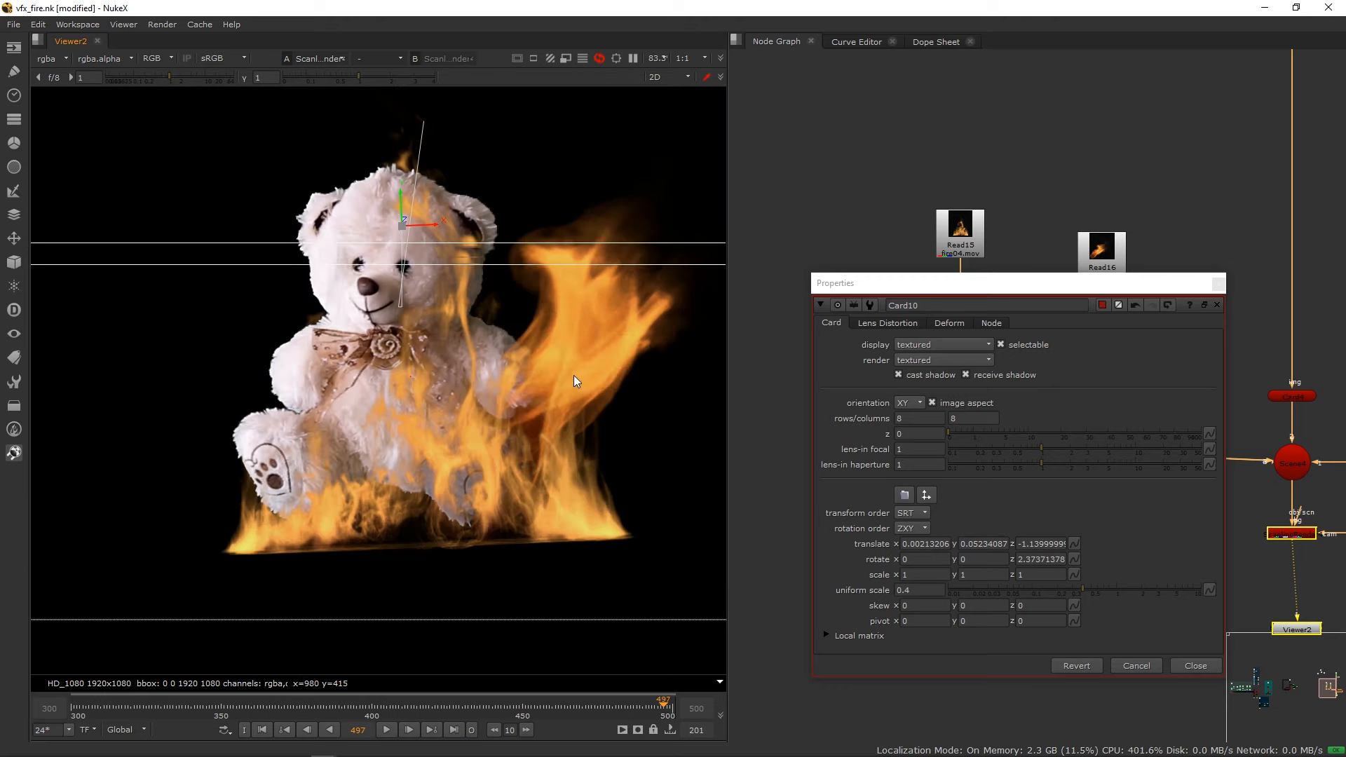
# Nudge the fire04 card up to a Y translate of about 0.063 and close its properties.
pyautogui.moveTo(401, 198); pyautogui.dragTo(400, 184)
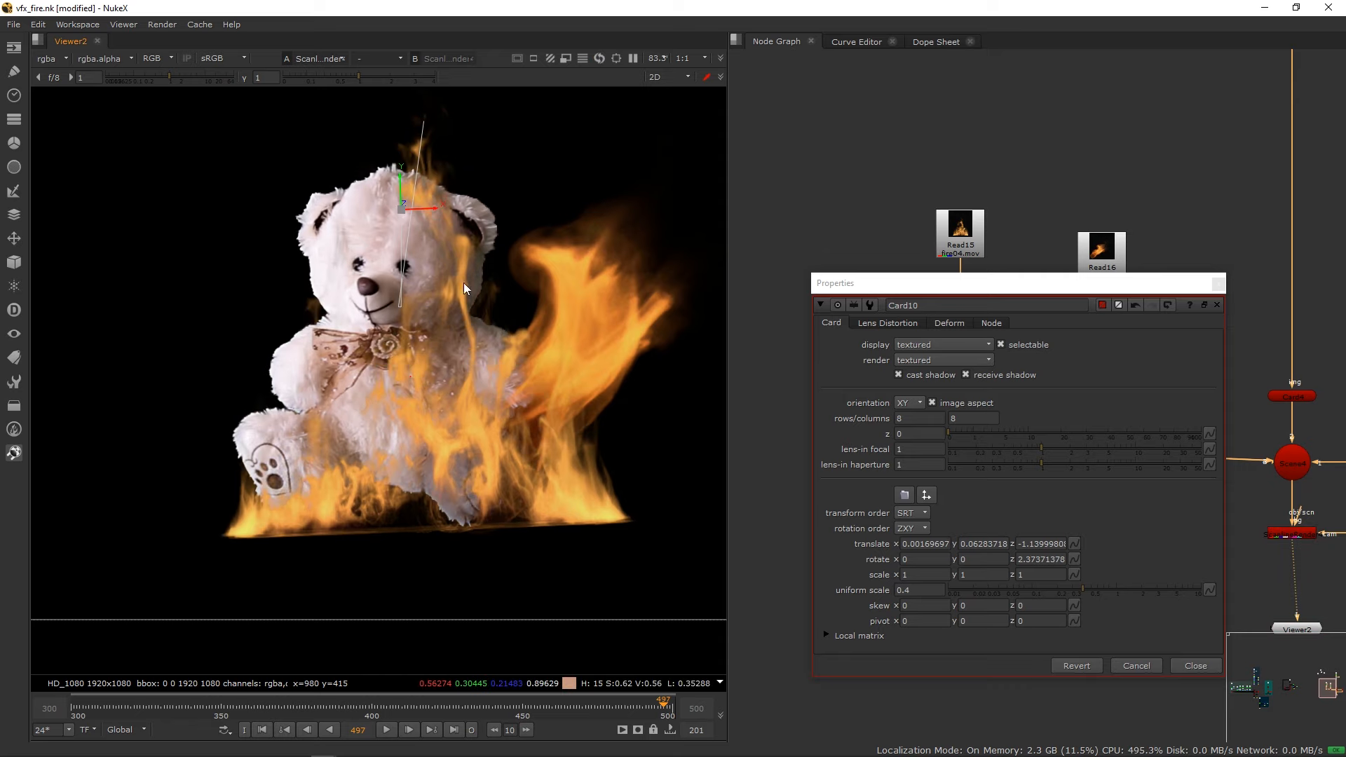
pyautogui.keyDown('alt'); pyautogui.moveTo(501, 302); pyautogui.dragTo(482, 344, button='middle'); pyautogui.keyUp('alt')
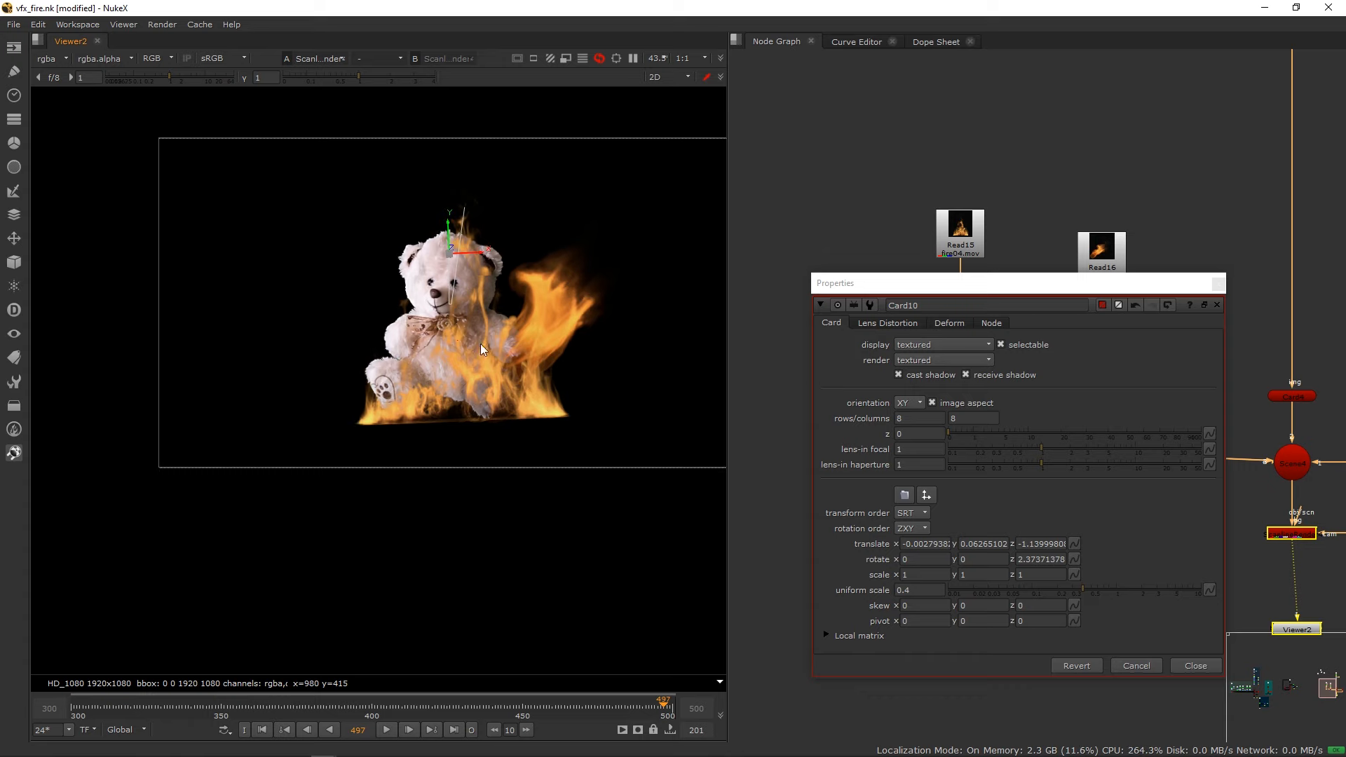
pyautogui.click(1219, 283)
# Move the fire04.mov Read, Keyer and Premult nodes up and insert a Merge node between the Premult and the Card.
pyautogui.moveTo(856, 173); pyautogui.dragTo(959, 317)
pyautogui.click(905, 343)
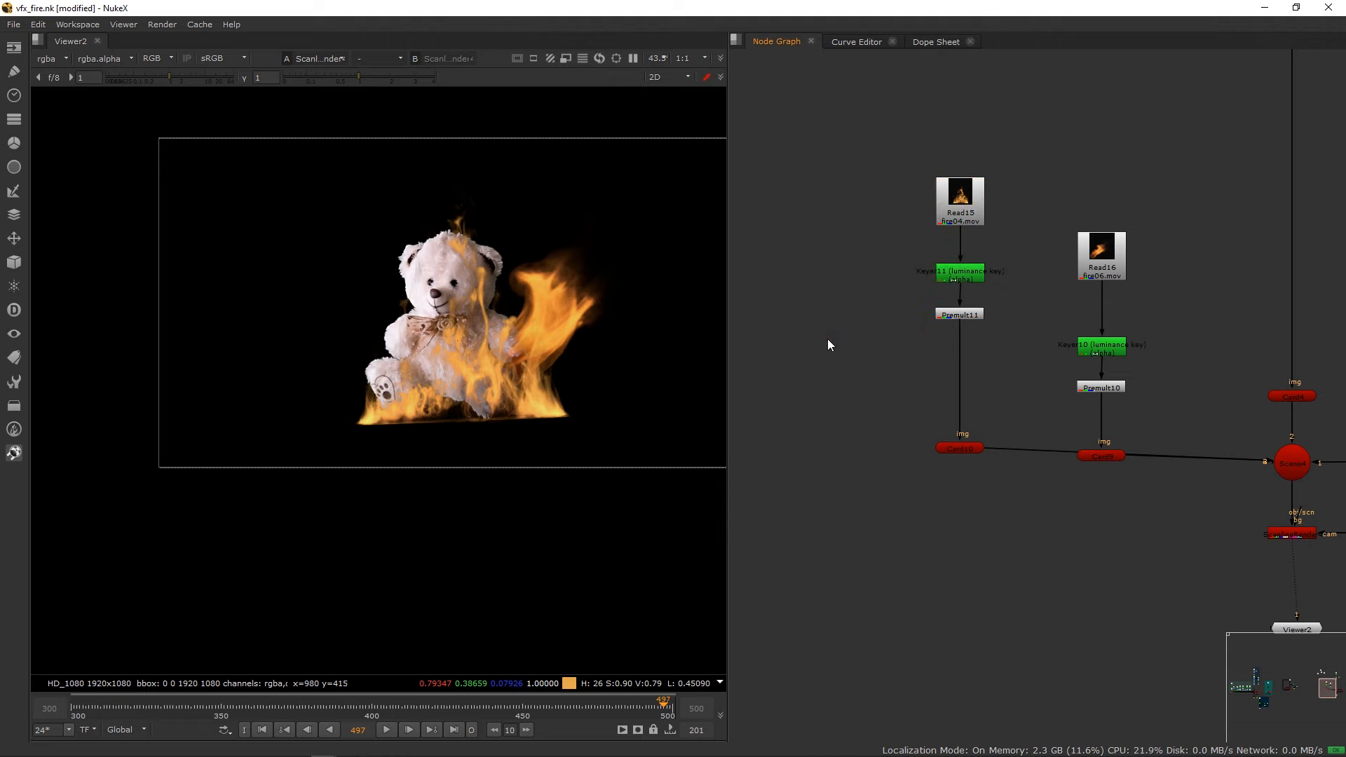
pyautogui.press('m')
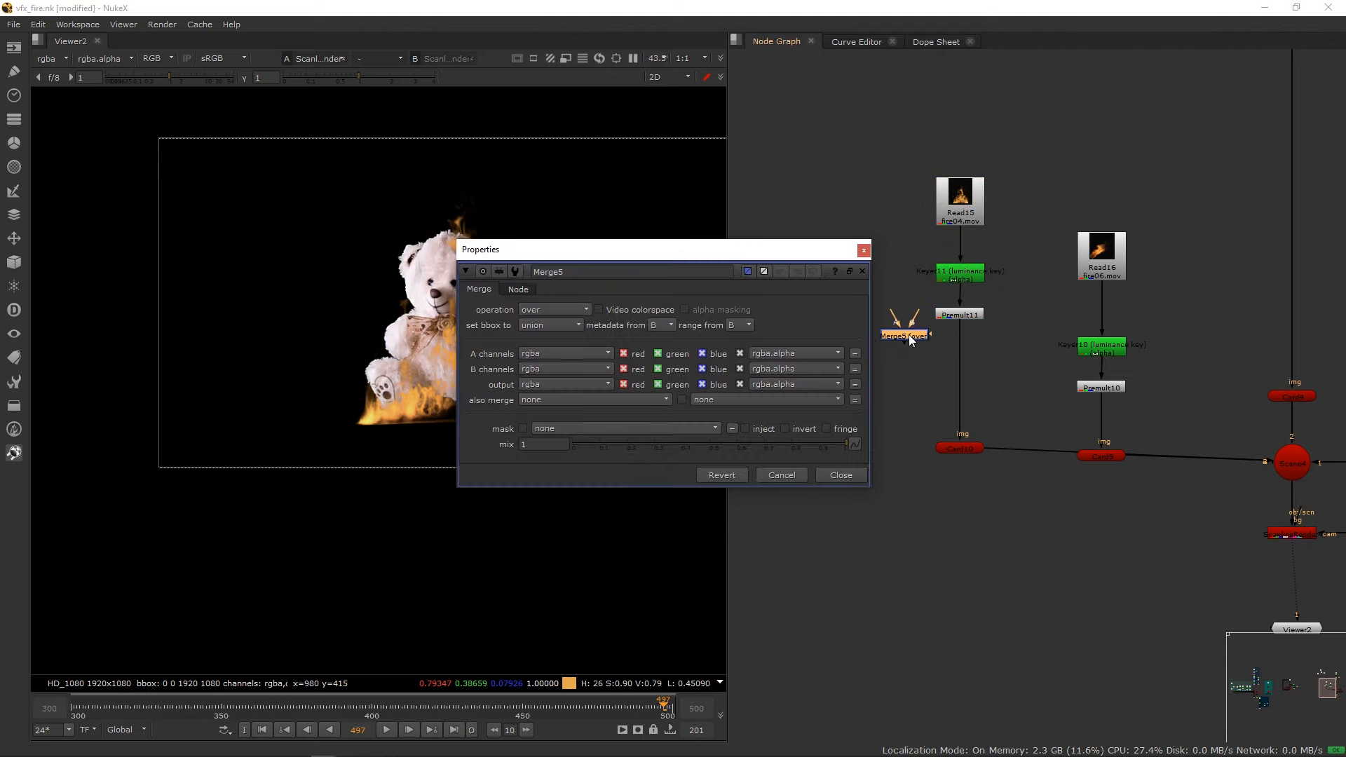
pyautogui.moveTo(908, 335); pyautogui.dragTo(948, 311)
pyautogui.moveTo(909, 367); pyautogui.dragTo(965, 449)
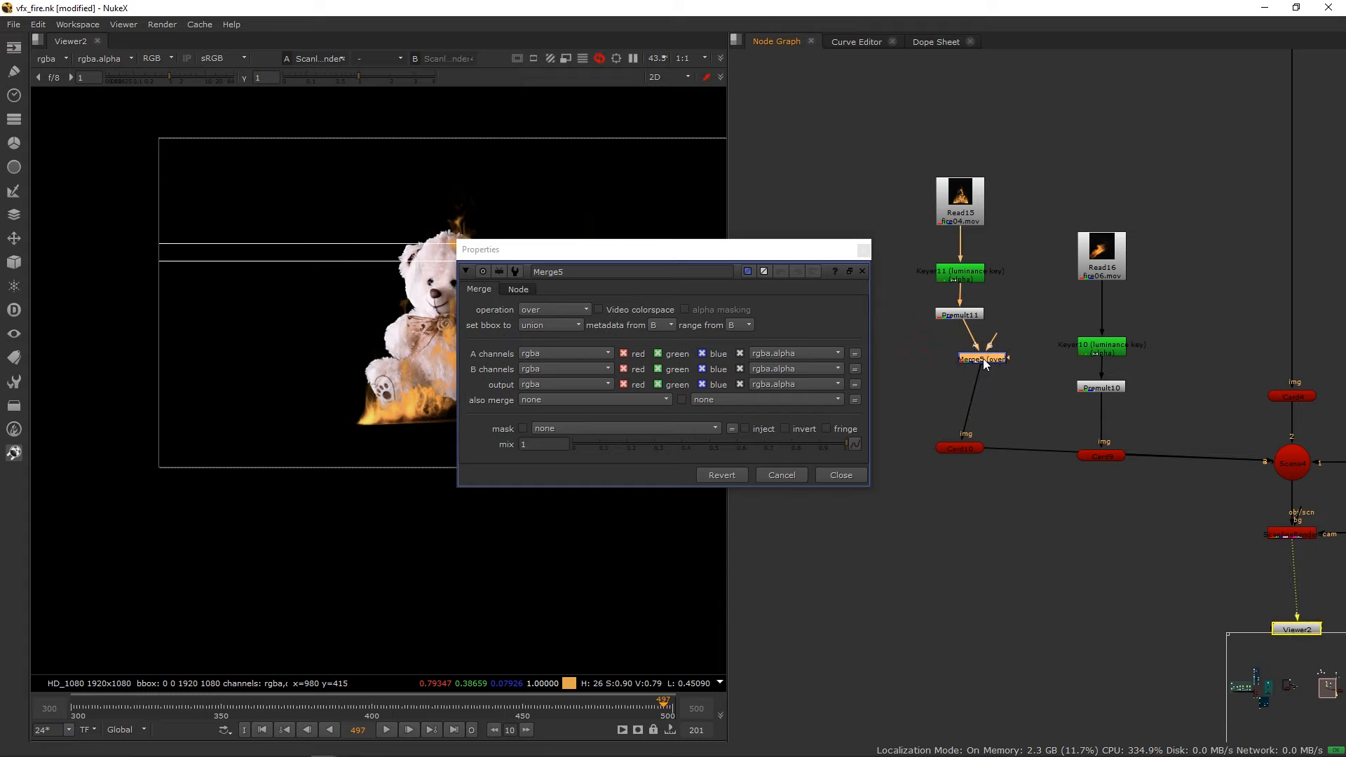
pyautogui.moveTo(983, 359); pyautogui.dragTo(957, 357)
pyautogui.click(864, 250)
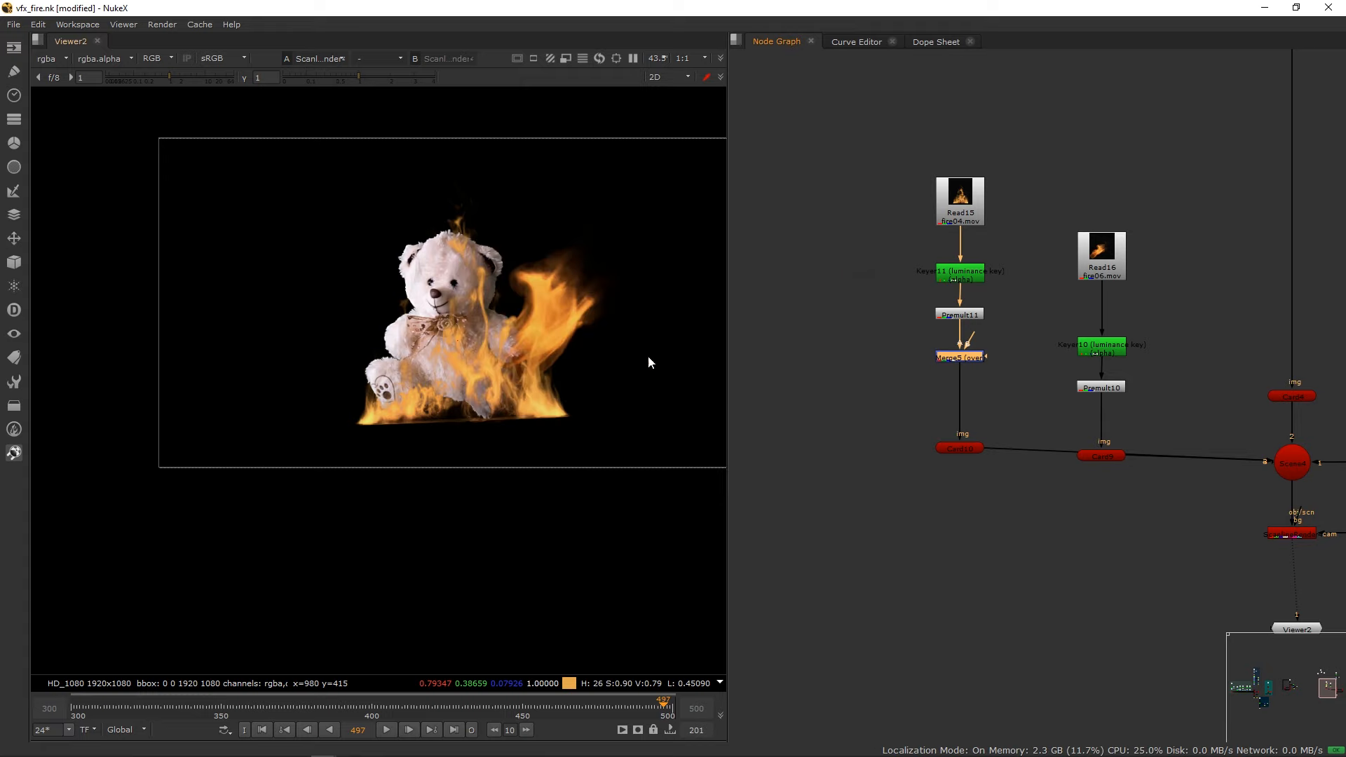
# Add a Roto node, connect it to the mask input of the fire04 chain's Merge, and close its properties.
pyautogui.click(850, 379)
pyautogui.press('Tab')
pyautogui.write('rot')
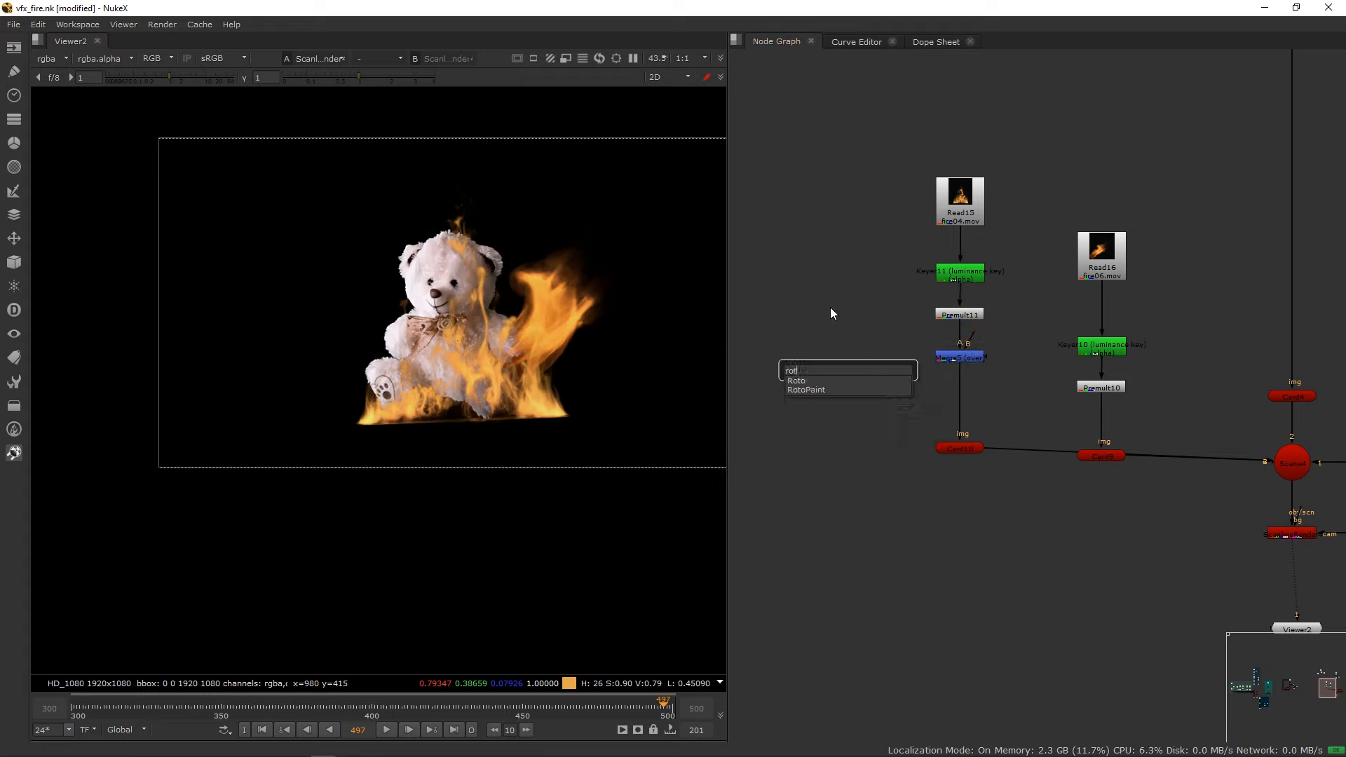
pyautogui.click(829, 381)
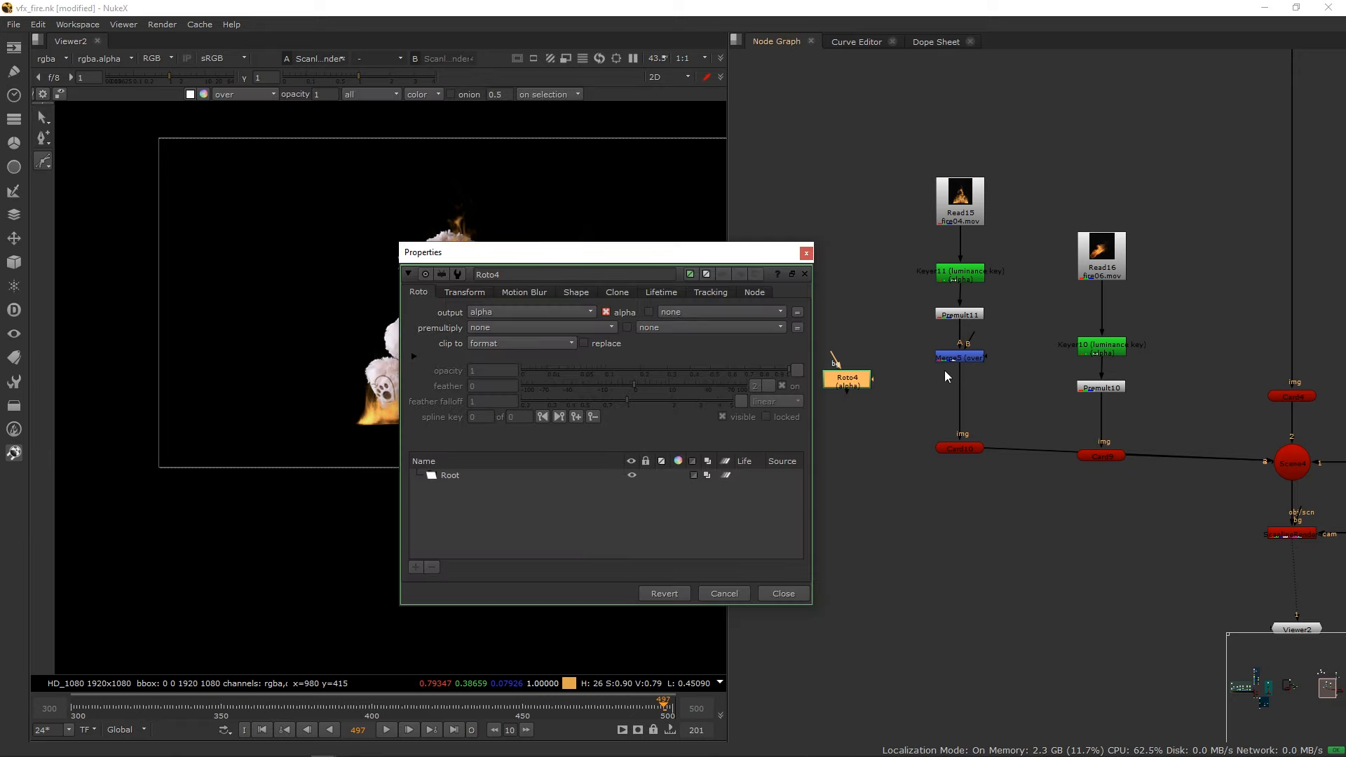
pyautogui.moveTo(860, 382); pyautogui.dragTo(1024, 380)
pyautogui.moveTo(1031, 376); pyautogui.dragTo(1025, 355)
pyautogui.click(805, 254)
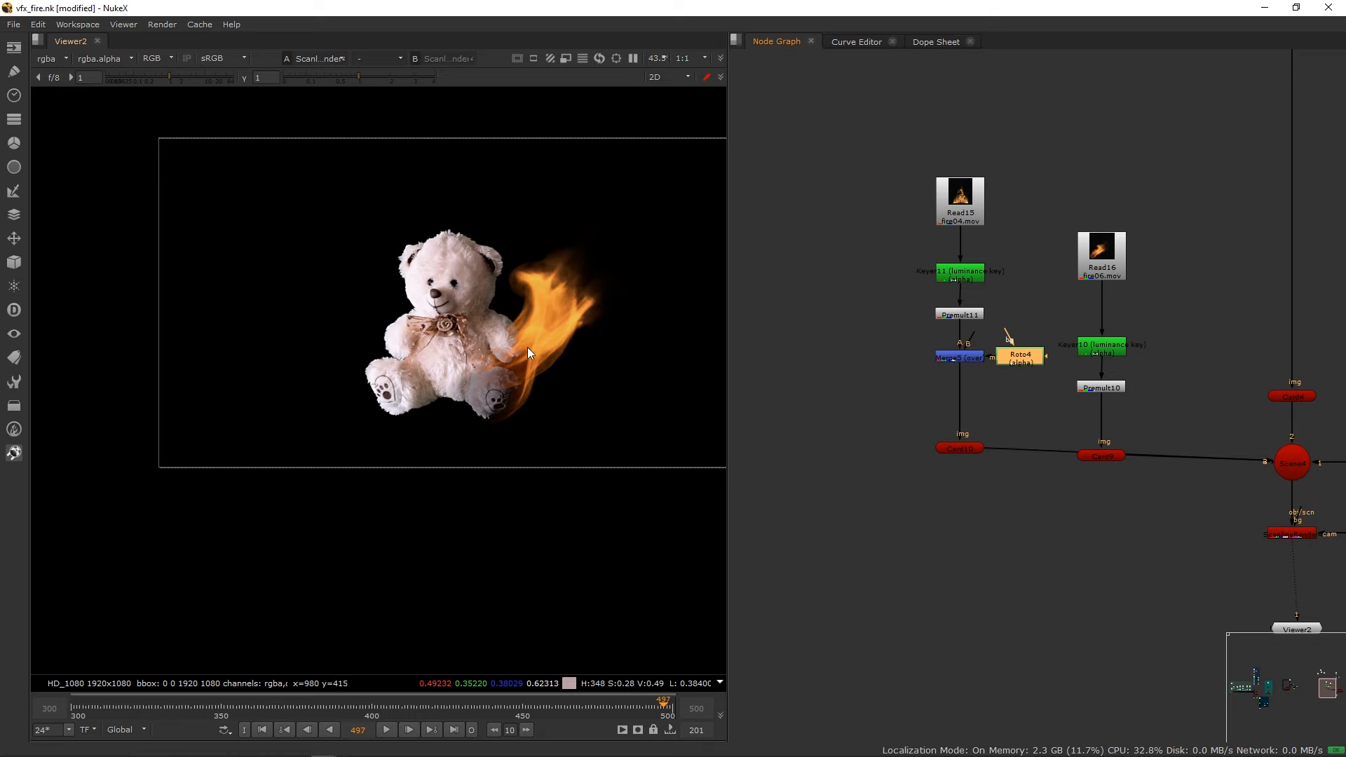
# Disable the fire04 Roto node to show the full flames, and open its properties clear of the Viewer.
pyautogui.scroll(2, 526, 347)
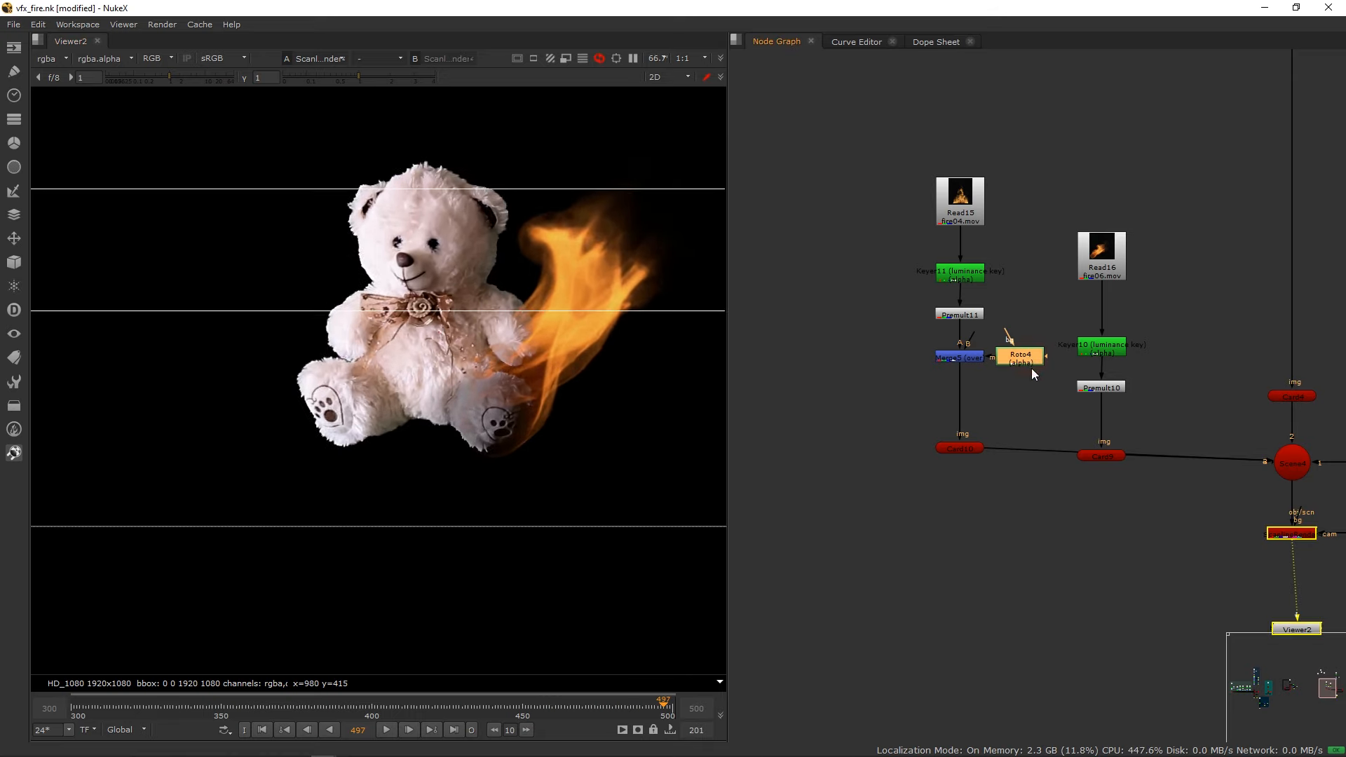
pyautogui.press('d')
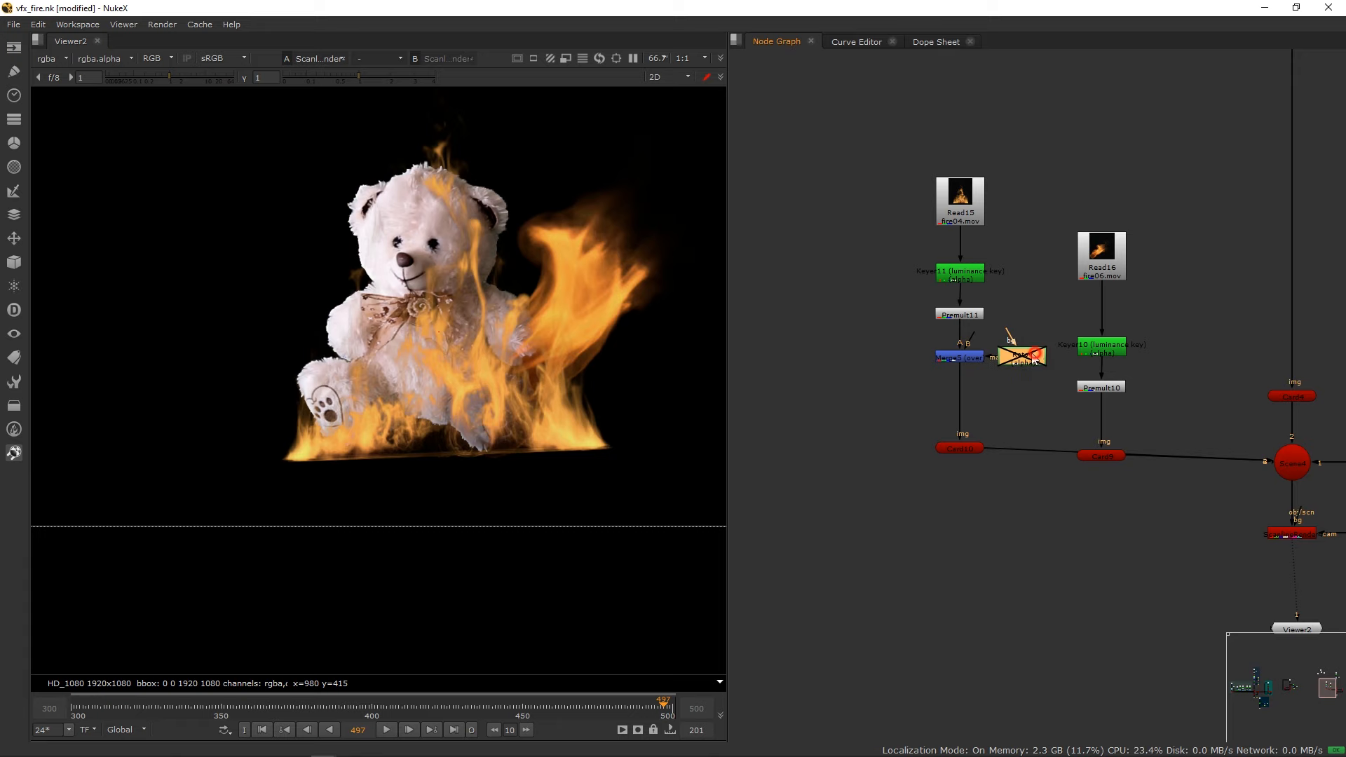
pyautogui.doubleClick(1039, 359)
pyautogui.moveTo(604, 259); pyautogui.dragTo(988, 136)
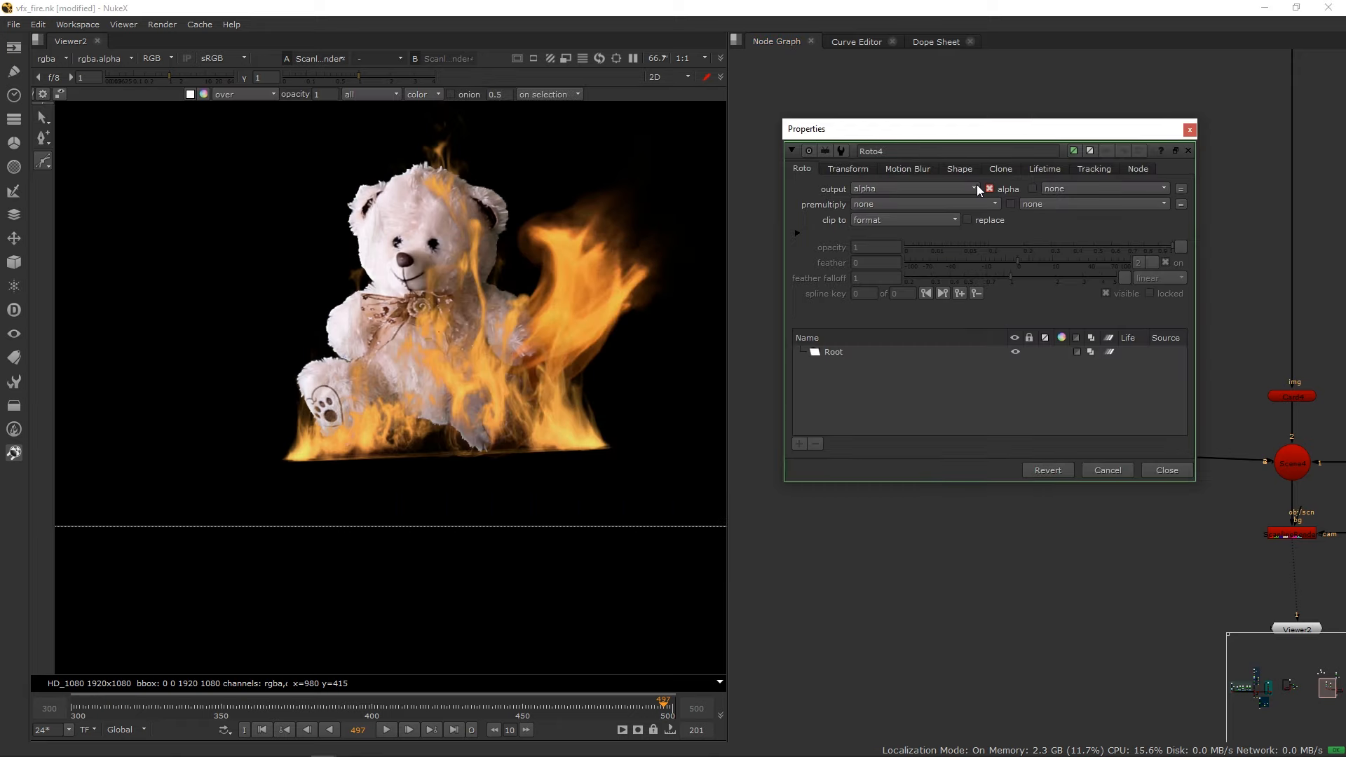
# Draw a closed cusped Bezier mask around the flames over the bear's left leg and side, and re-enable the Roto node.
pyautogui.click(43, 162)
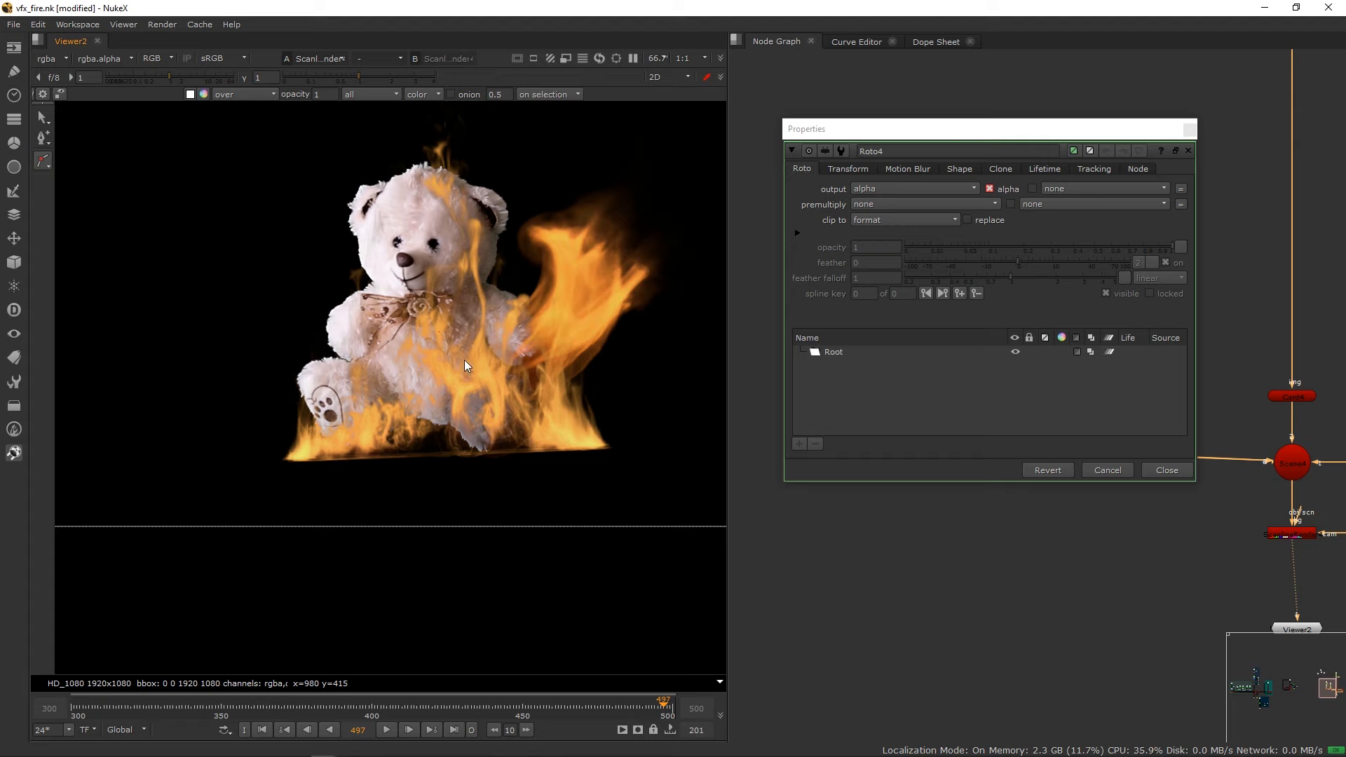
pyautogui.click(458, 297)
pyautogui.click(450, 325)
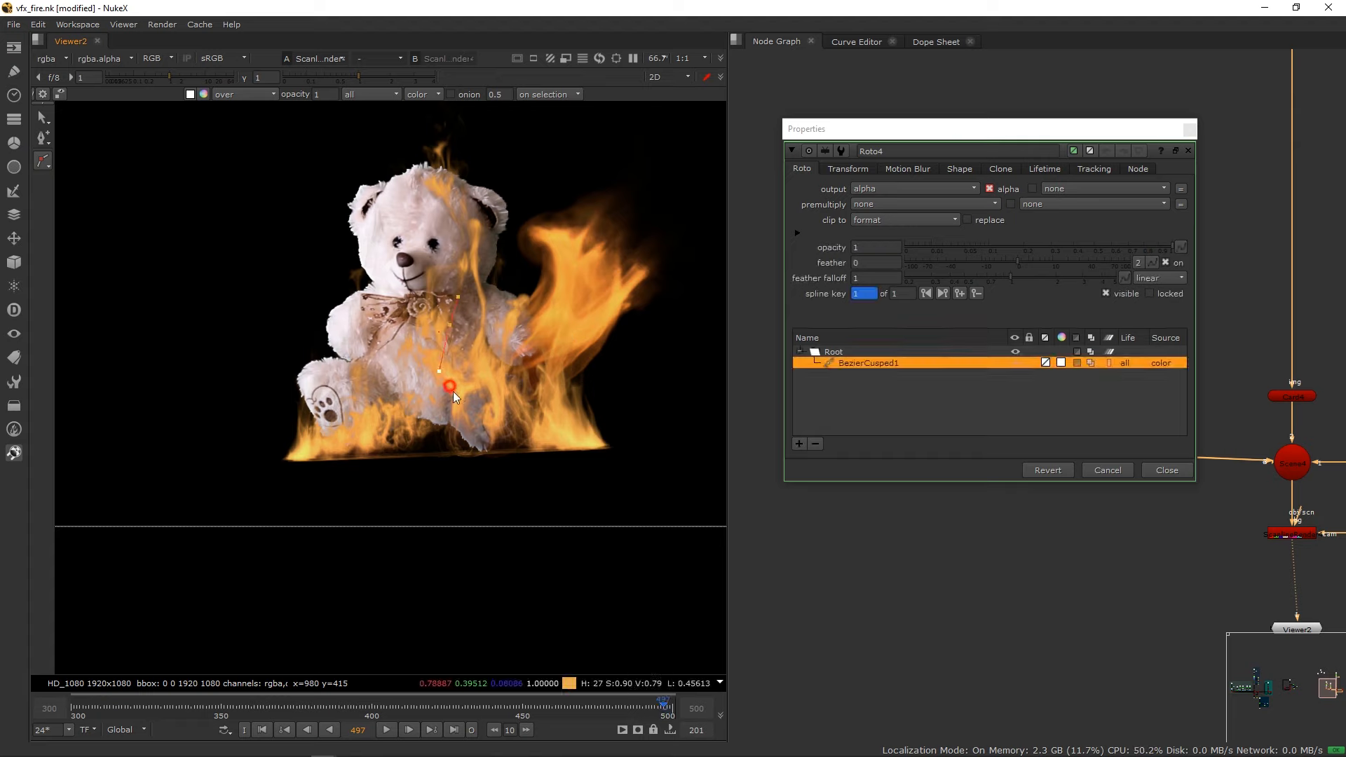
pyautogui.click(484, 450)
pyautogui.click(511, 442)
pyautogui.click(527, 420)
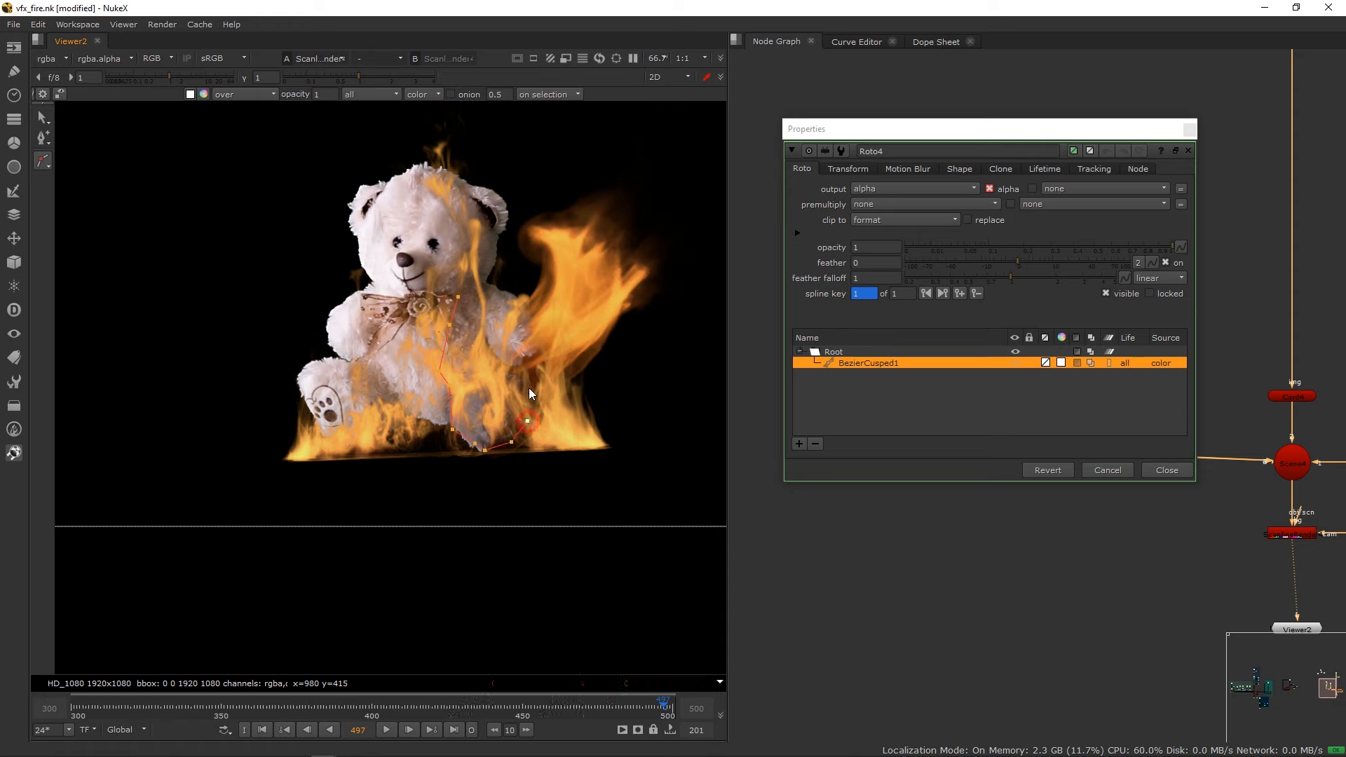
pyautogui.click(487, 345)
pyautogui.click(490, 320)
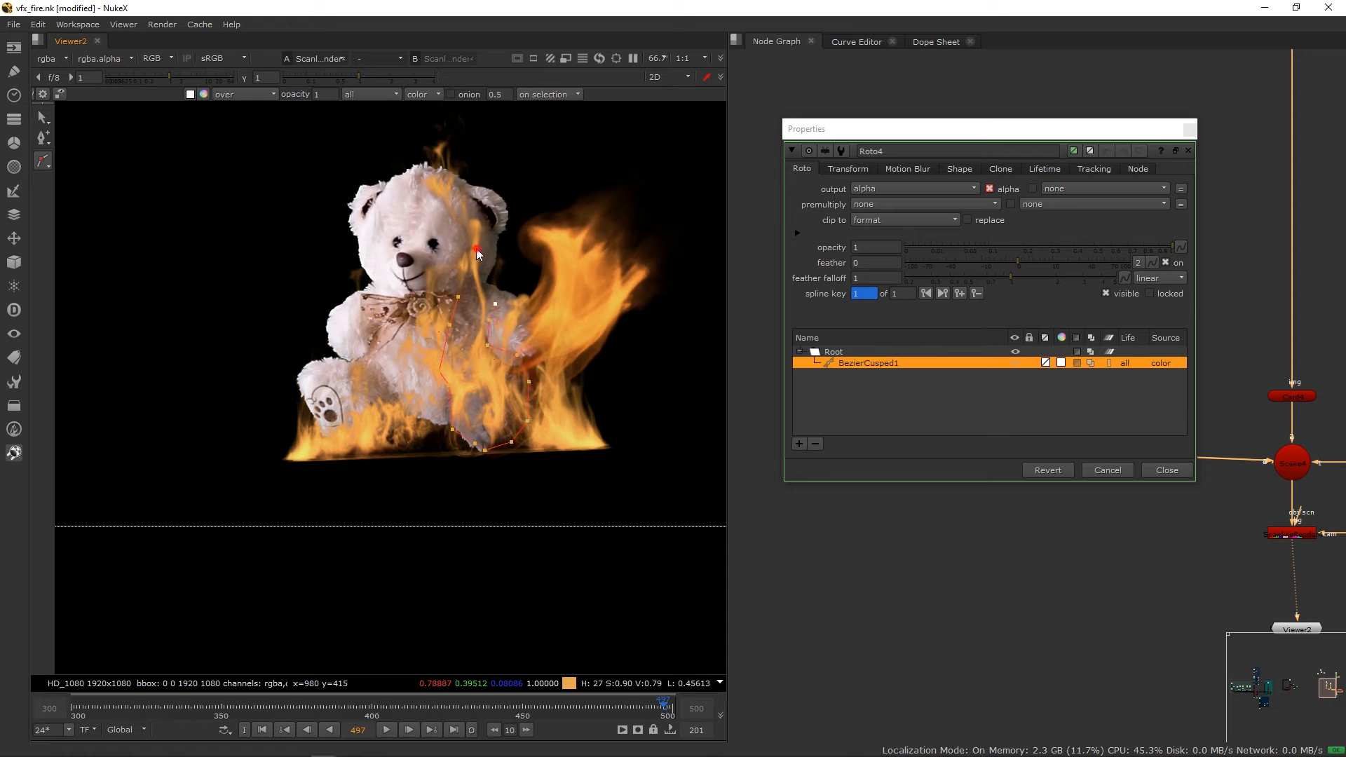
pyautogui.click(459, 297)
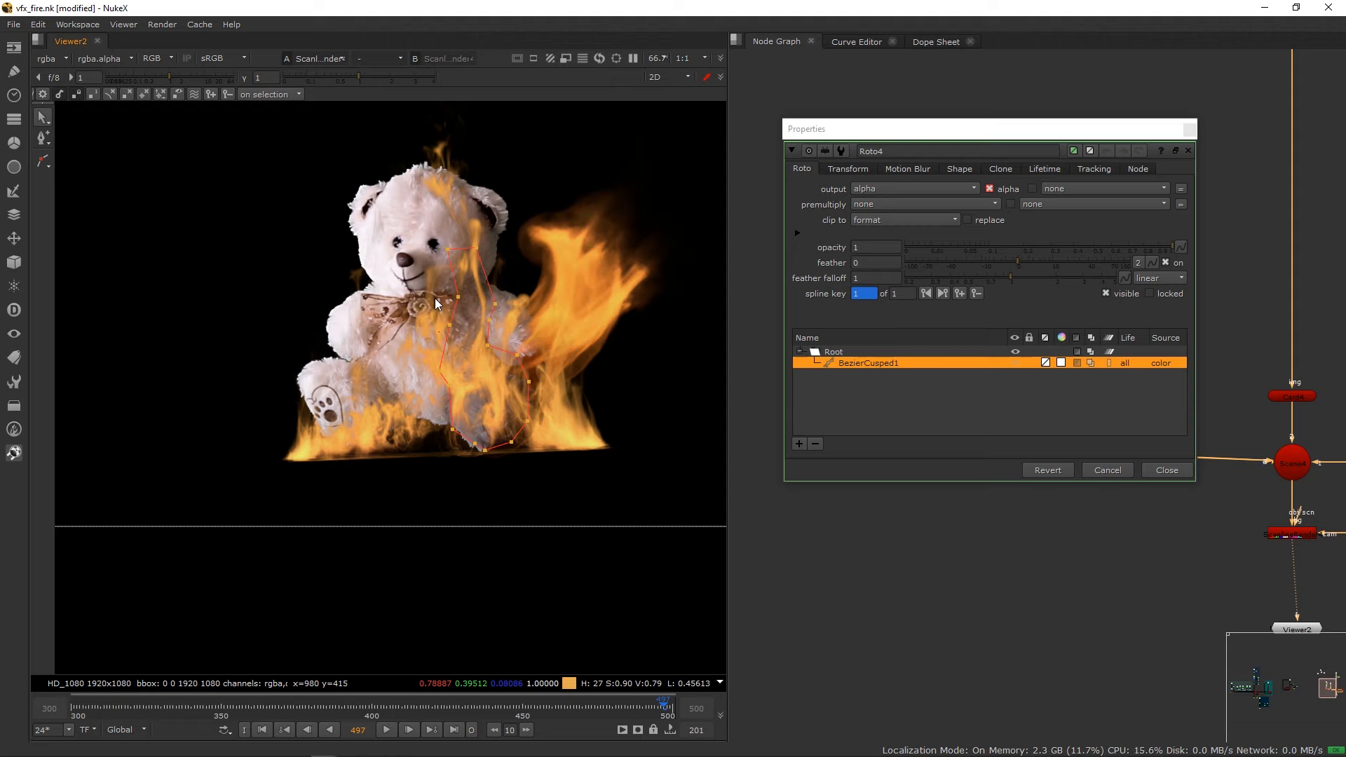
pyautogui.click(1185, 133)
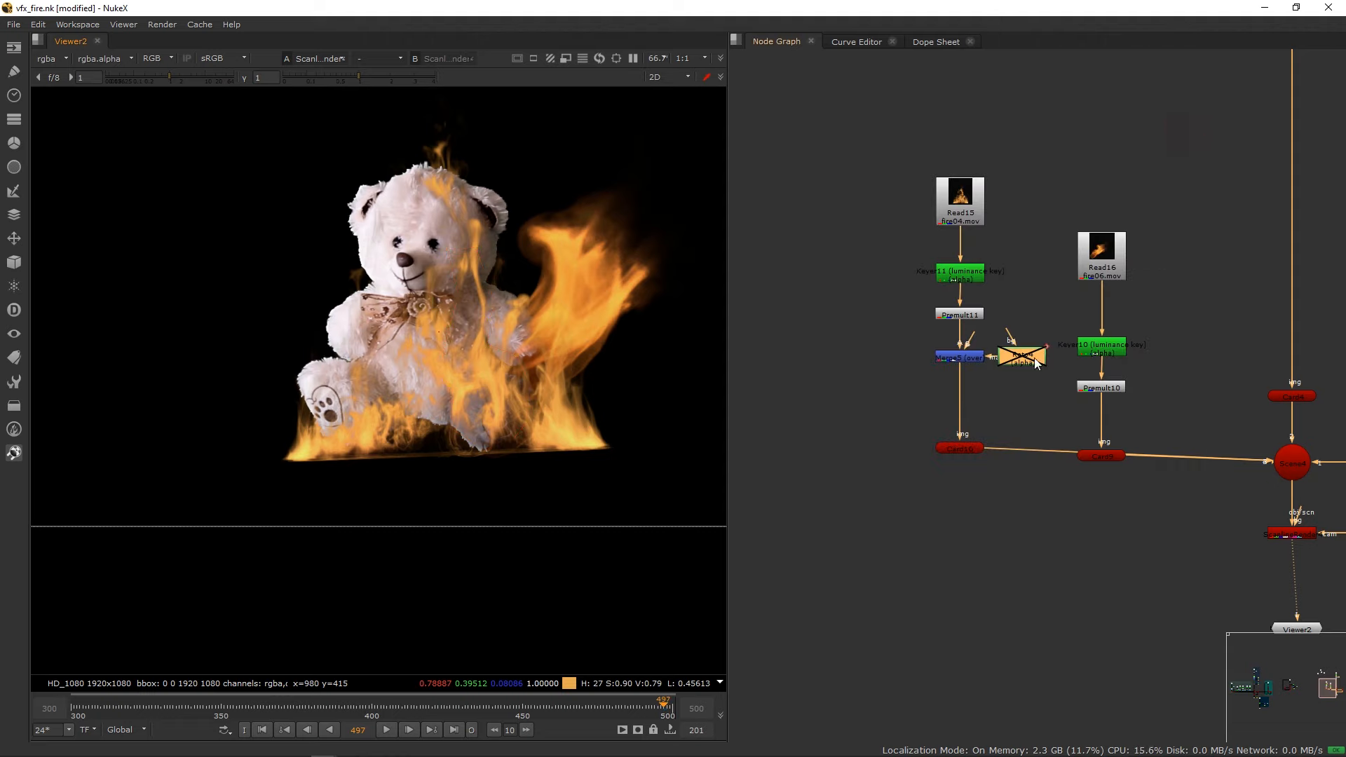
pyautogui.press('d')
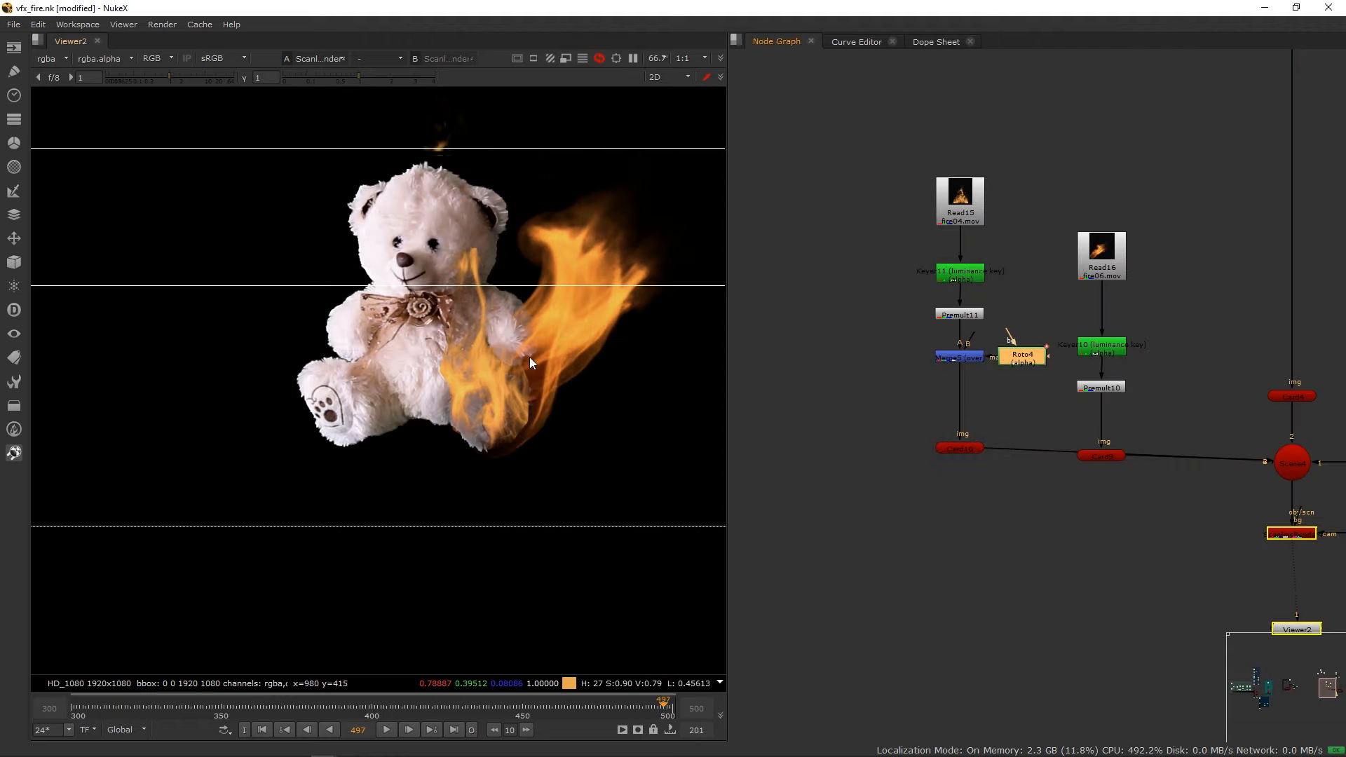
# Pull feather points outward along the lower edge of the fire04 Roto mask, around the bear's left foot.
pyautogui.doubleClick(1025, 359)
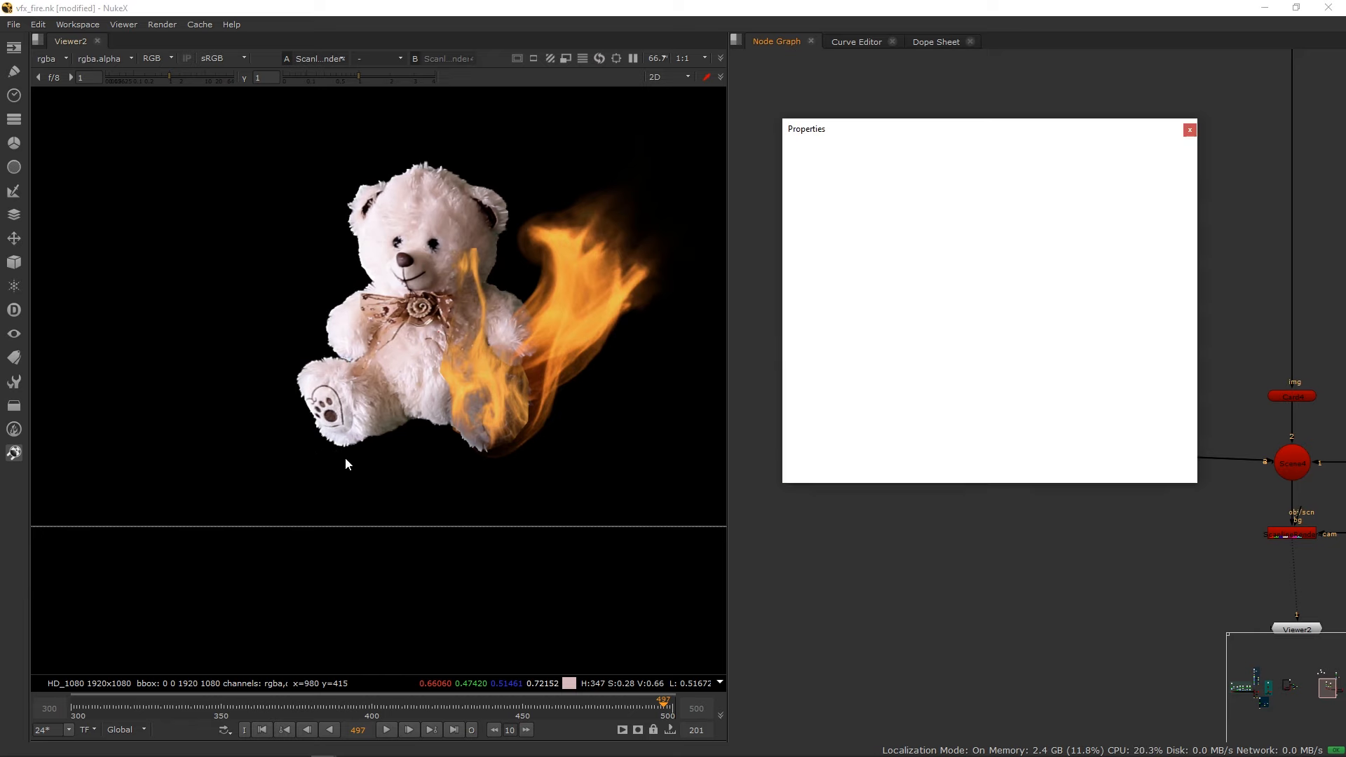
pyautogui.click(456, 436)
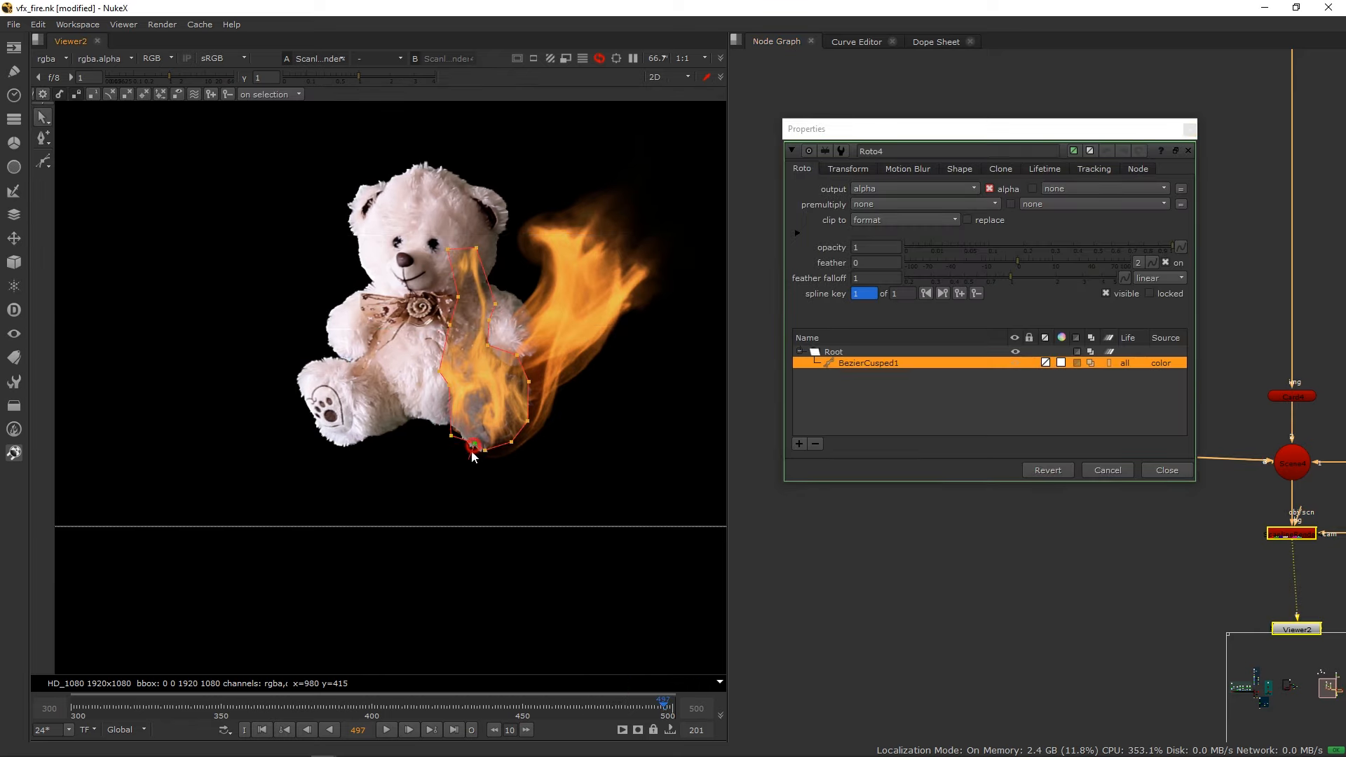
pyautogui.moveTo(474, 447); pyautogui.dragTo(472, 450)
pyautogui.moveTo(485, 451); pyautogui.dragTo(493, 498)
pyautogui.click(434, 437)
pyautogui.moveTo(434, 440); pyautogui.dragTo(409, 448)
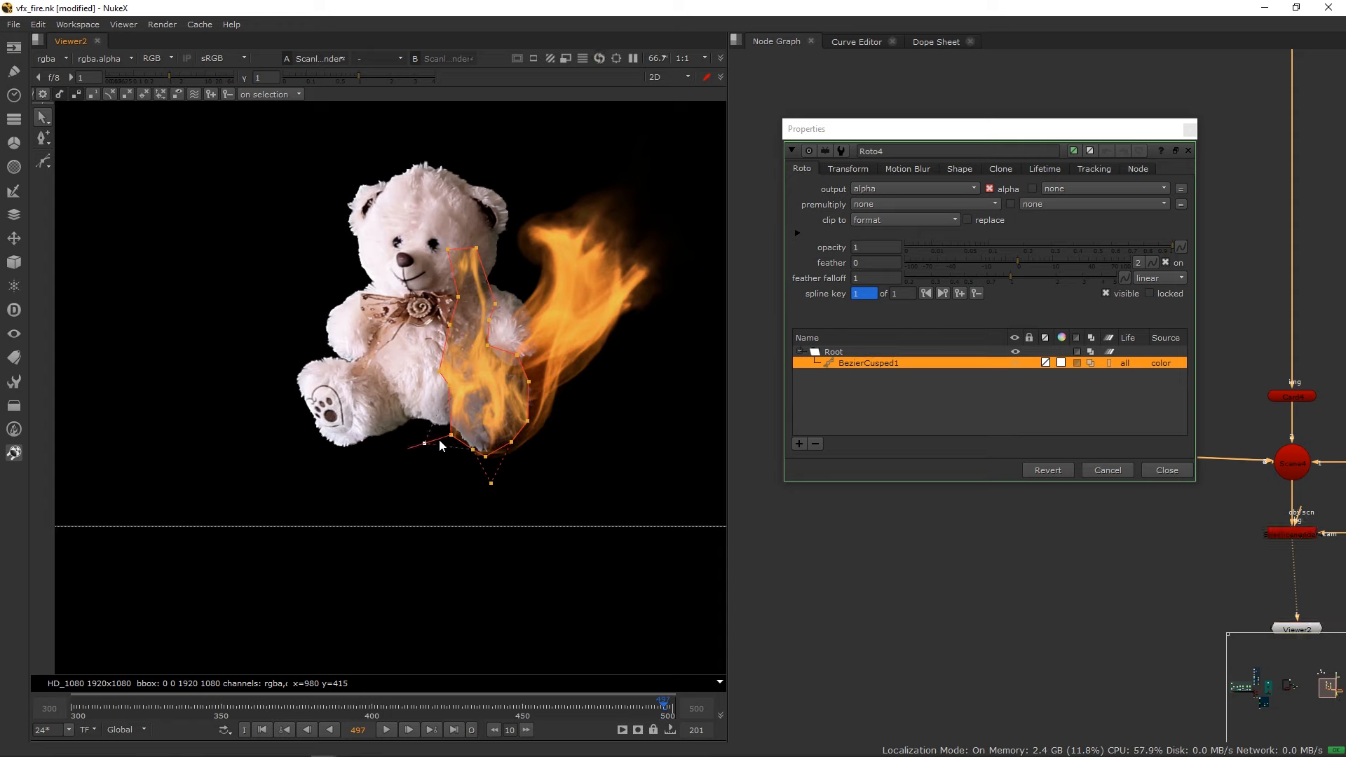
# Select all points of the fire04 Roto mask and extend the feather outward around the whole shape.
pyautogui.moveTo(394, 219); pyautogui.dragTo(626, 481)
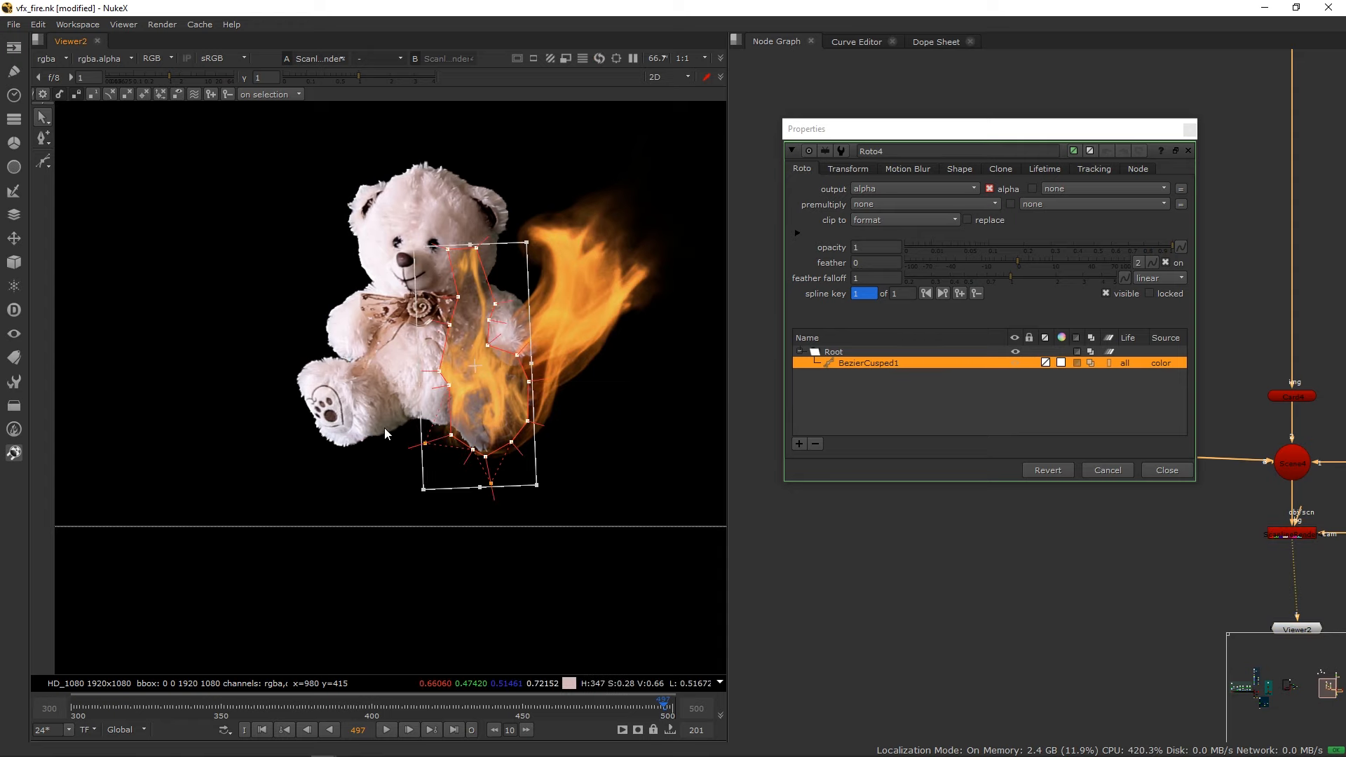
pyautogui.moveTo(414, 376); pyautogui.dragTo(411, 377)
pyautogui.moveTo(409, 449); pyautogui.dragTo(396, 452)
pyautogui.click(613, 460)
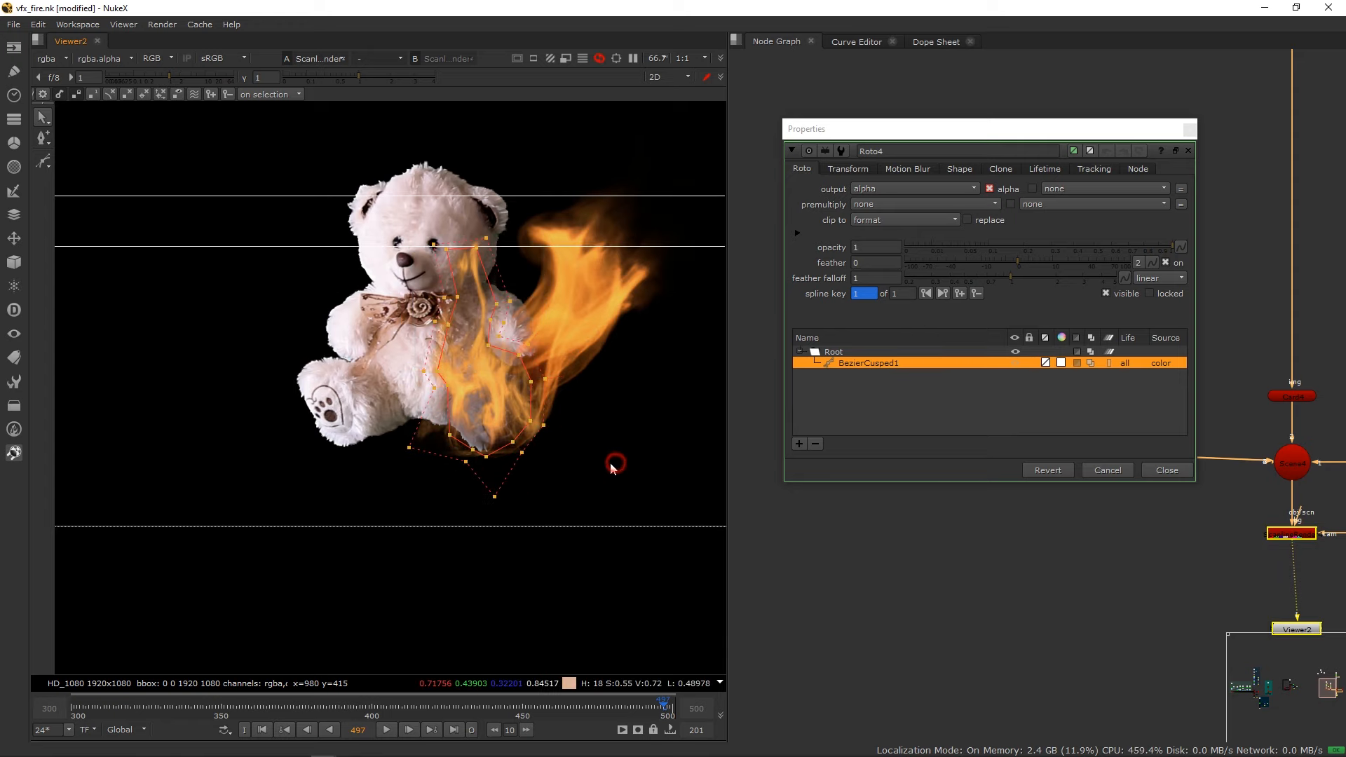
# Pull the far-stretched feather points below the bear's foot back in closer to the mask, and close the Roto properties.
pyautogui.click(581, 455)
pyautogui.click(495, 454)
pyautogui.click(430, 469)
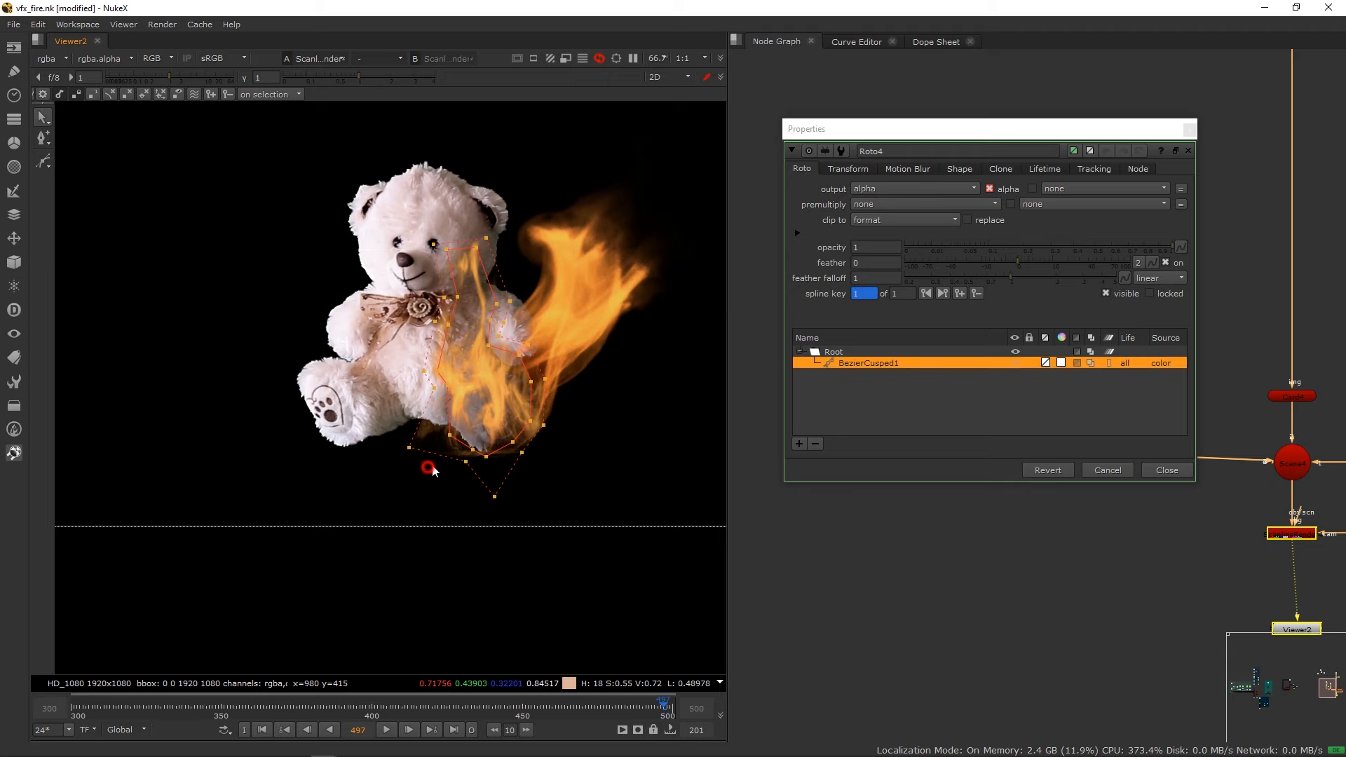
pyautogui.click(414, 451)
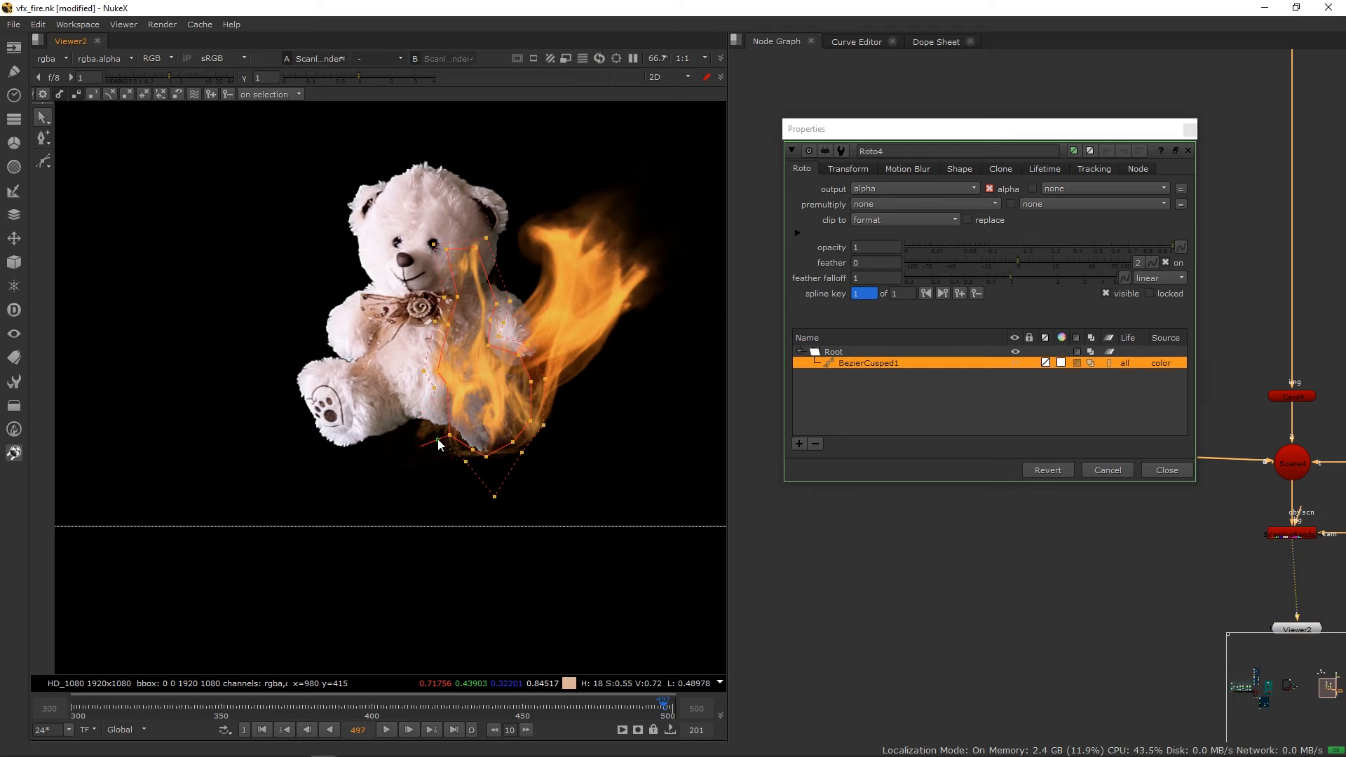
pyautogui.moveTo(495, 499); pyautogui.dragTo(517, 448)
pyautogui.click(525, 455)
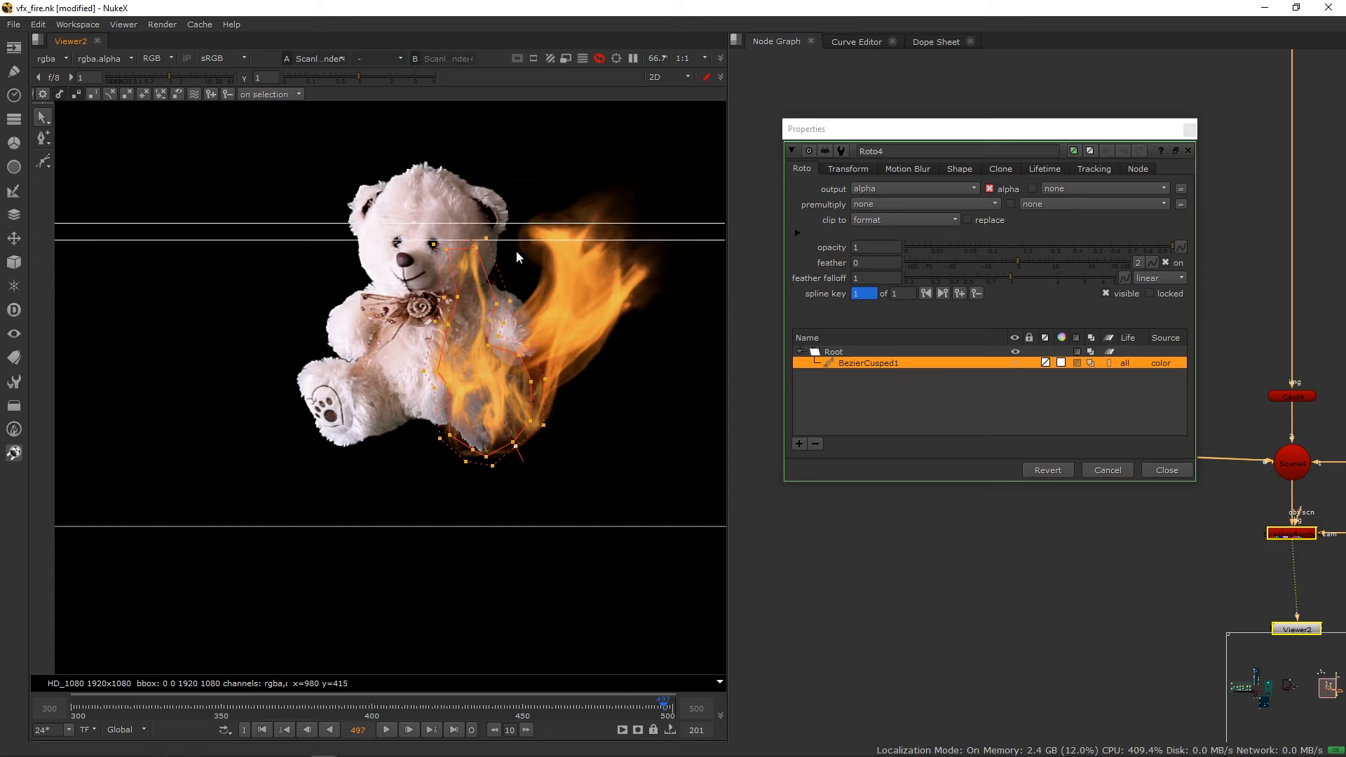
pyautogui.click(1190, 129)
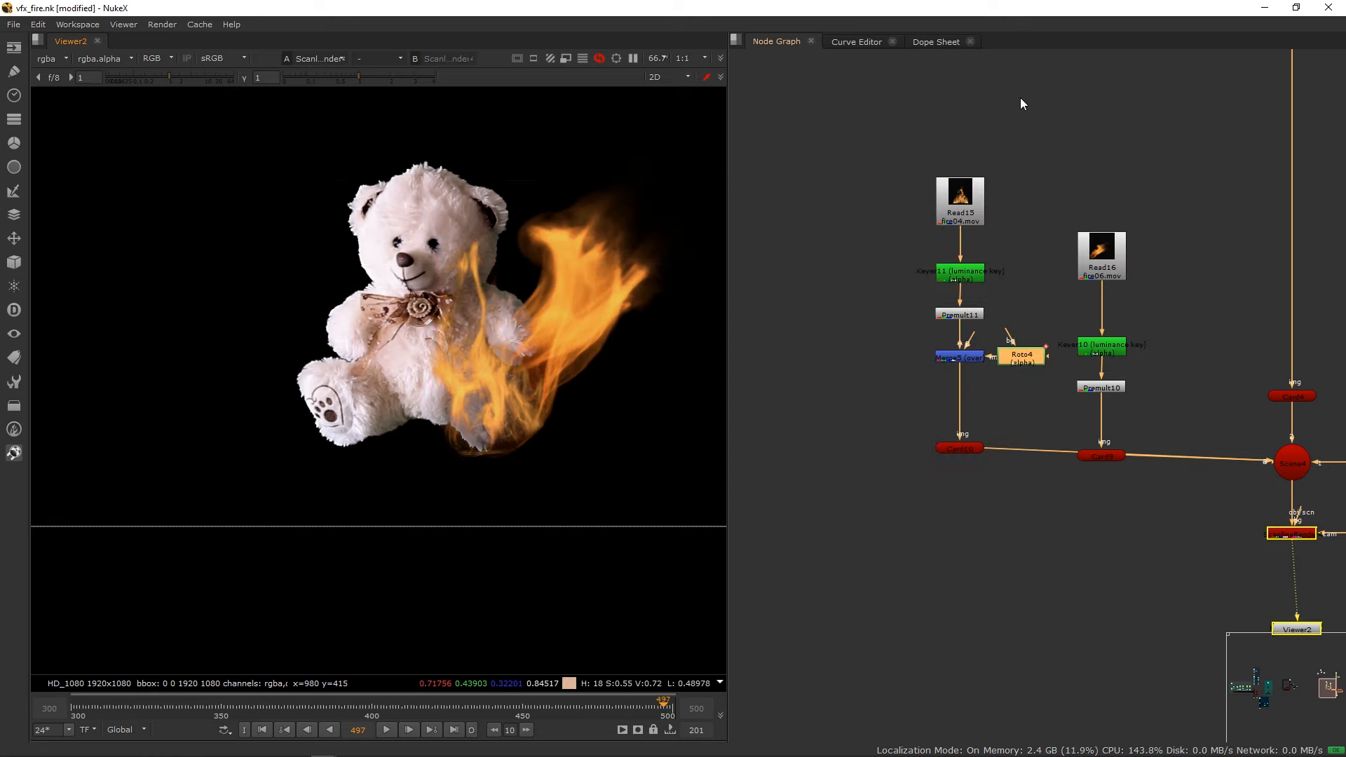
pyautogui.click(797, 352)
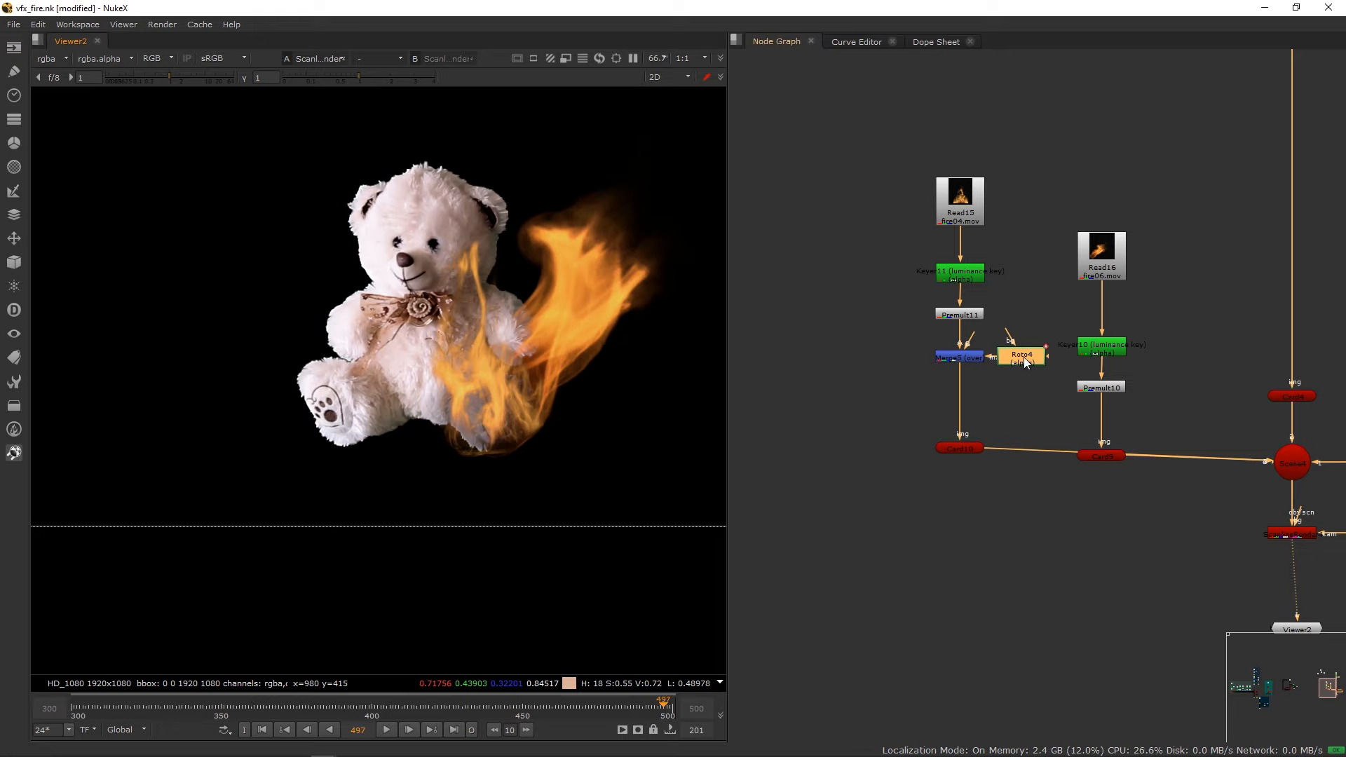
pyautogui.moveTo(1025, 361); pyautogui.dragTo(1034, 360)
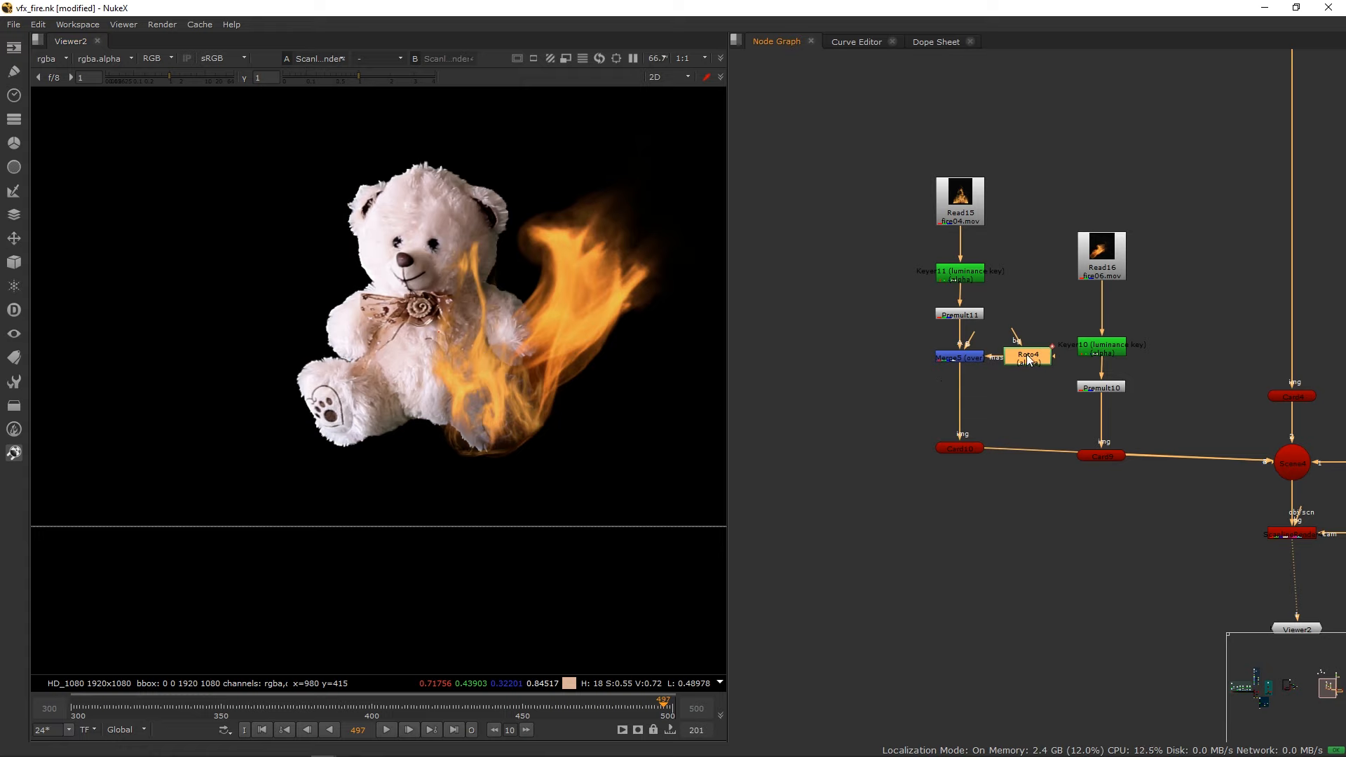
# Set the fire04 Keyer's luminance range to A about 0.039 and B about 0.527, and close its properties.
pyautogui.doubleClick(968, 275)
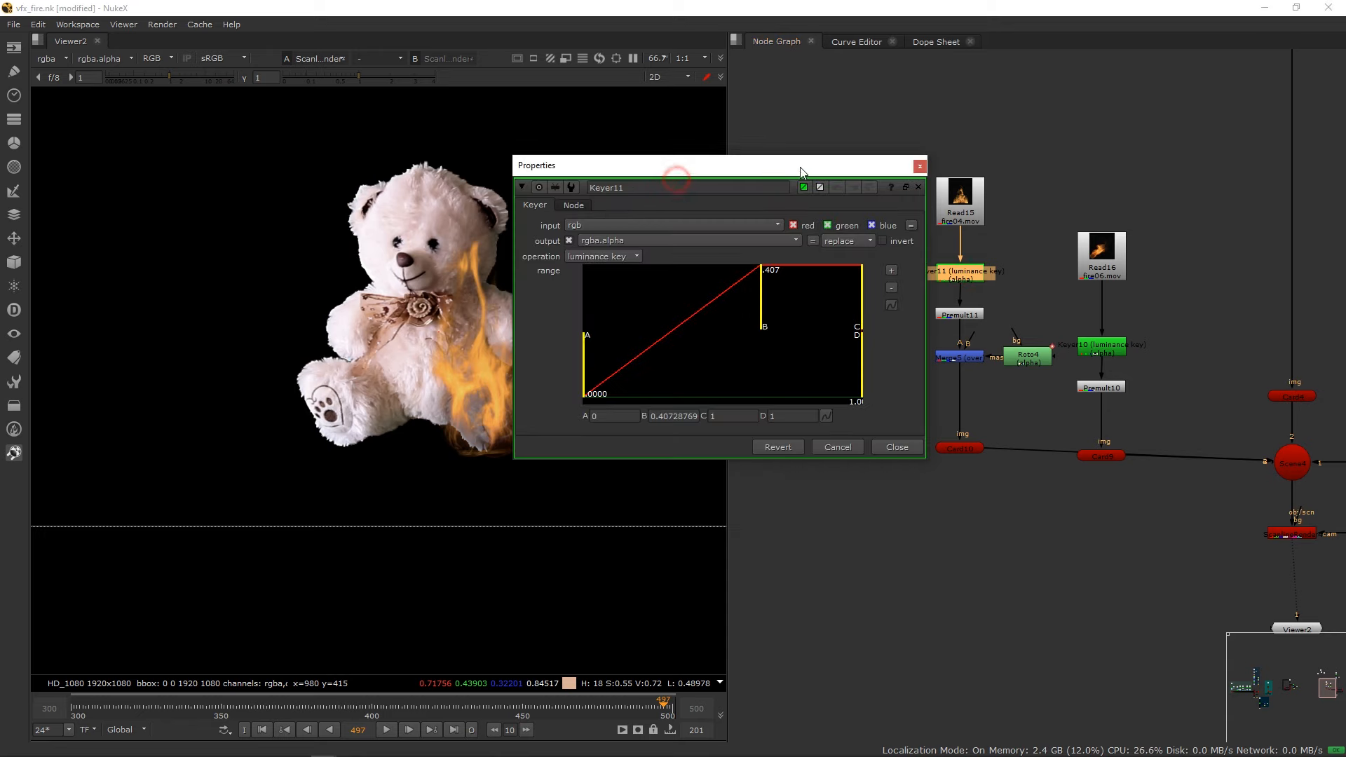
pyautogui.moveTo(666, 165); pyautogui.dragTo(840, 140)
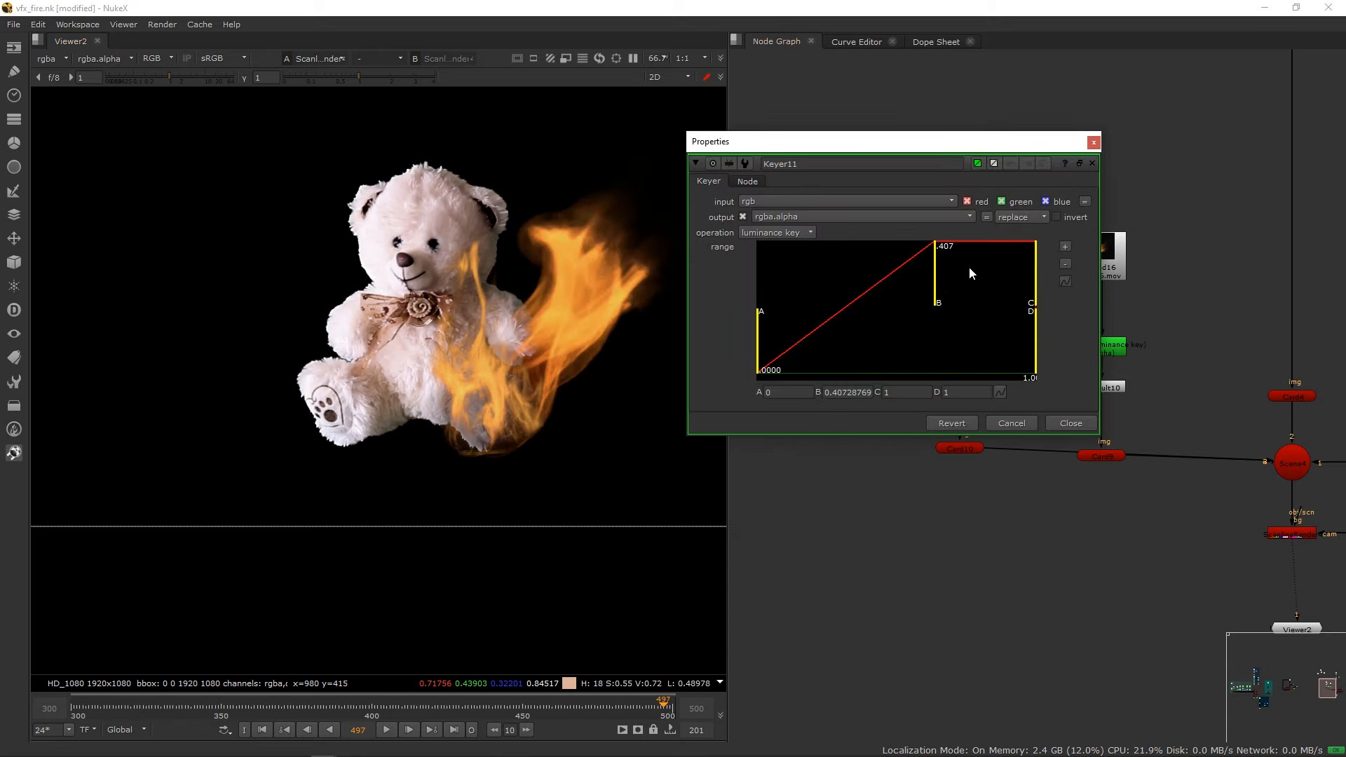
pyautogui.moveTo(938, 279); pyautogui.dragTo(960, 278)
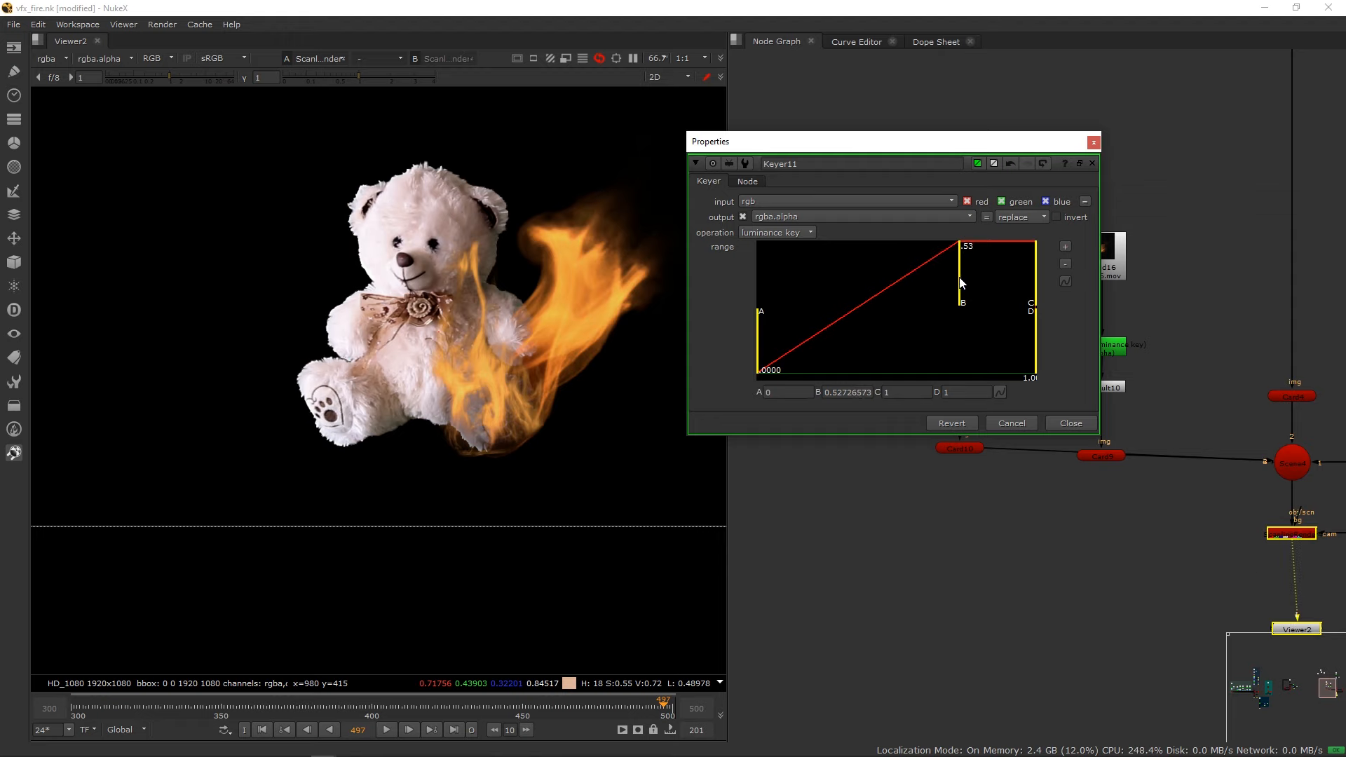
pyautogui.click(760, 348)
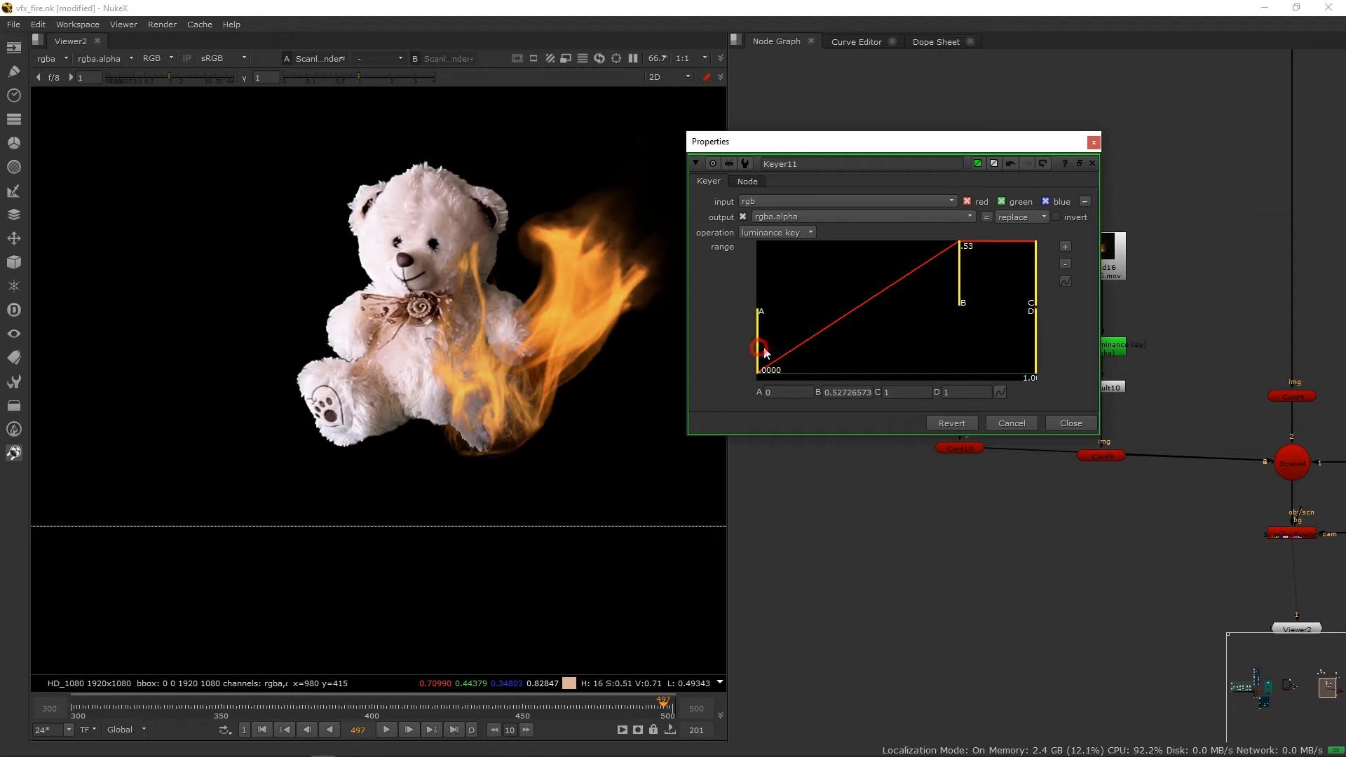
pyautogui.moveTo(764, 350); pyautogui.dragTo(814, 362)
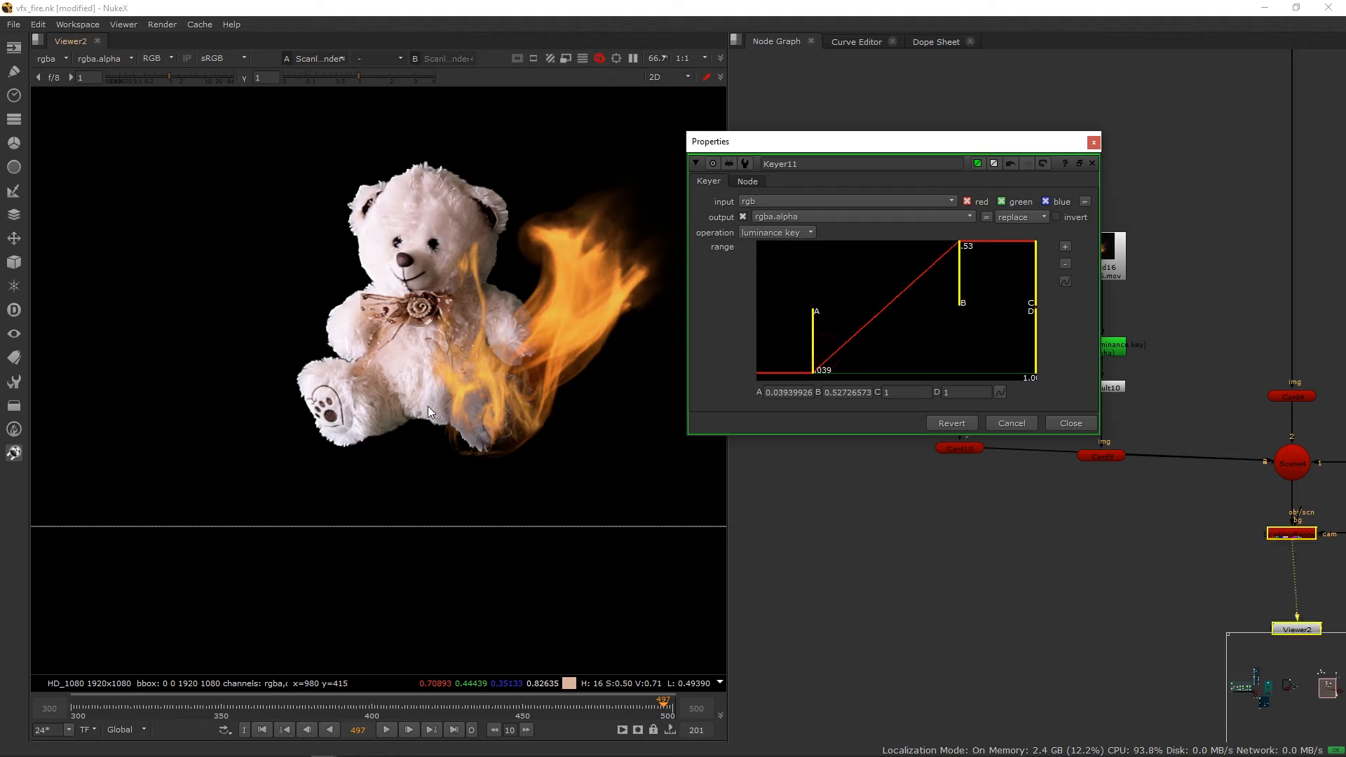
pyautogui.click(1094, 142)
pyautogui.scroll(-3, 490, 378)
pyautogui.scroll(3, 487, 370)
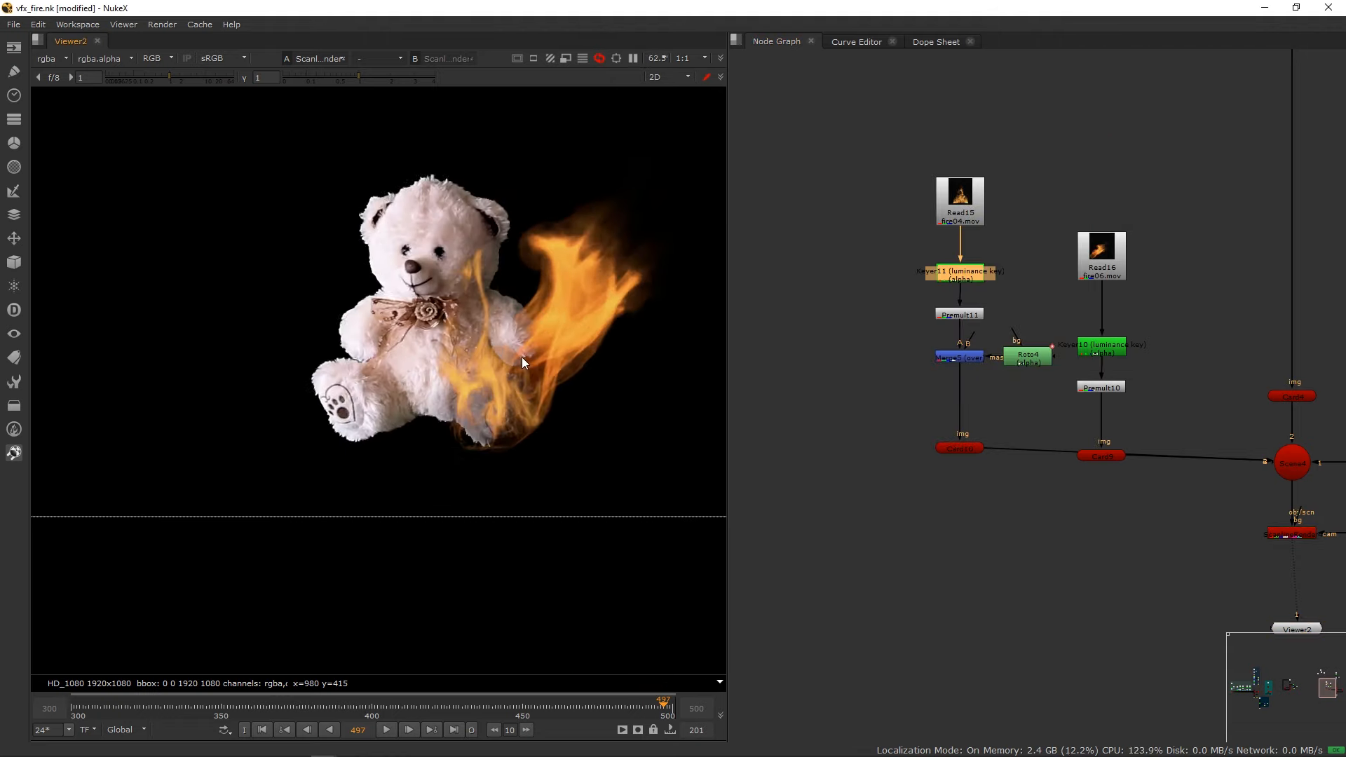
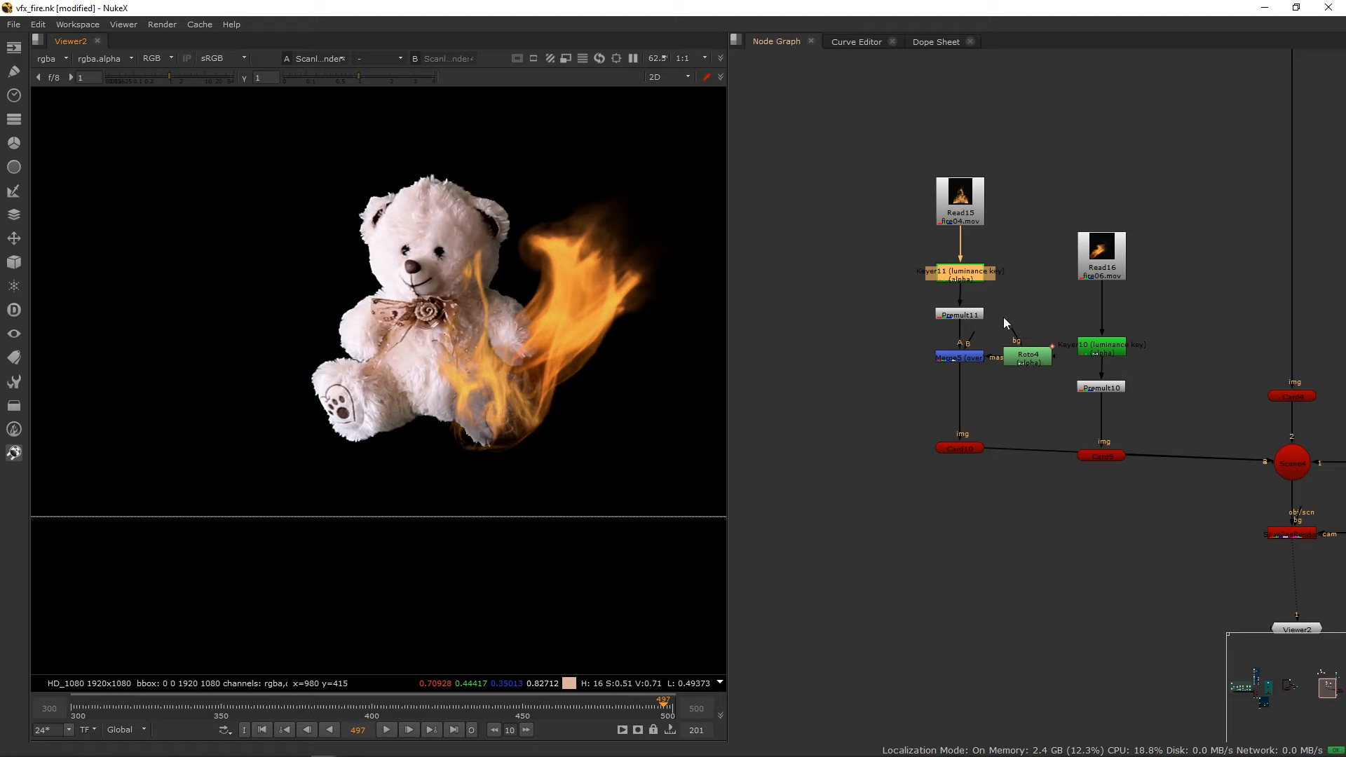
# Copy the Keyer and Premult nodes of the bear chain and paste the copies below the masked Grade node.
pyautogui.scroll(-1, 1005, 324)
pyautogui.moveTo(1087, 317); pyautogui.dragTo(921, 466, button='middle')
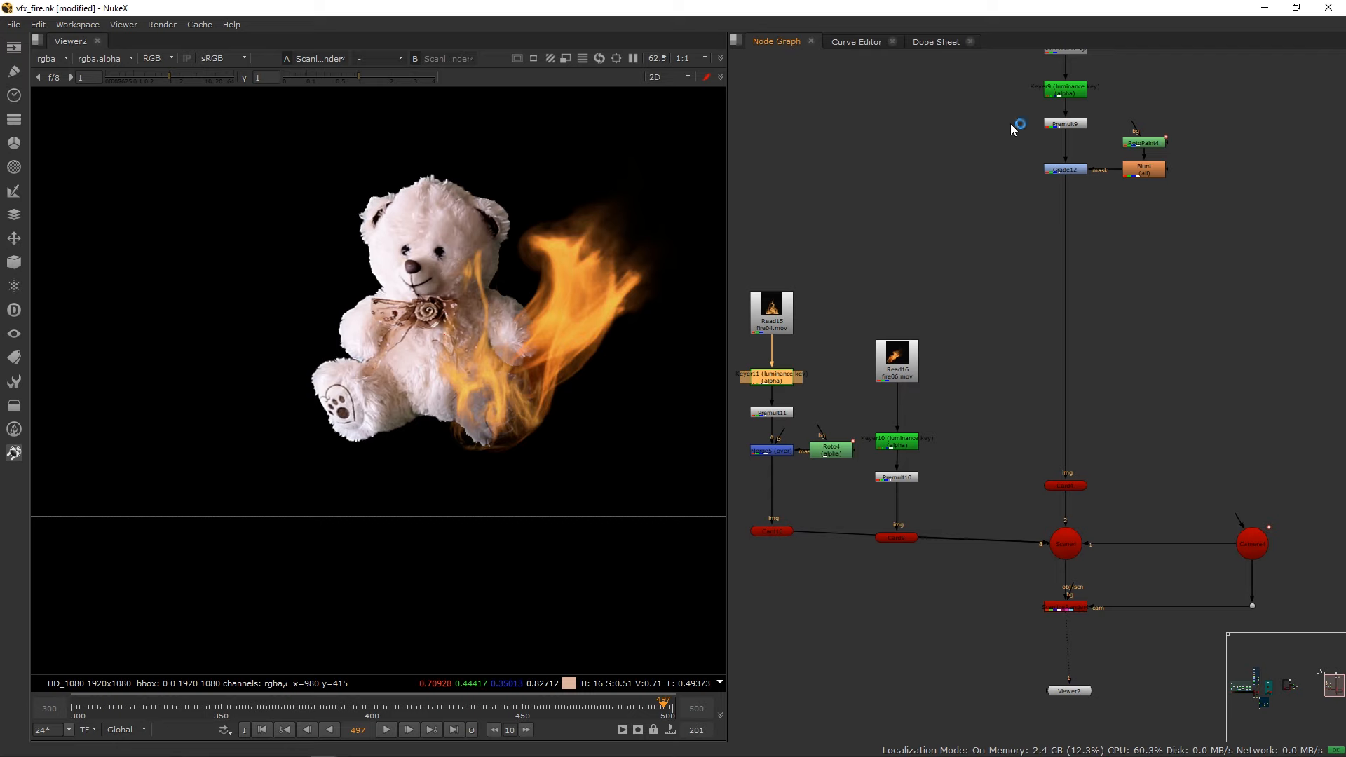
pyautogui.moveTo(1003, 72); pyautogui.dragTo(1107, 127)
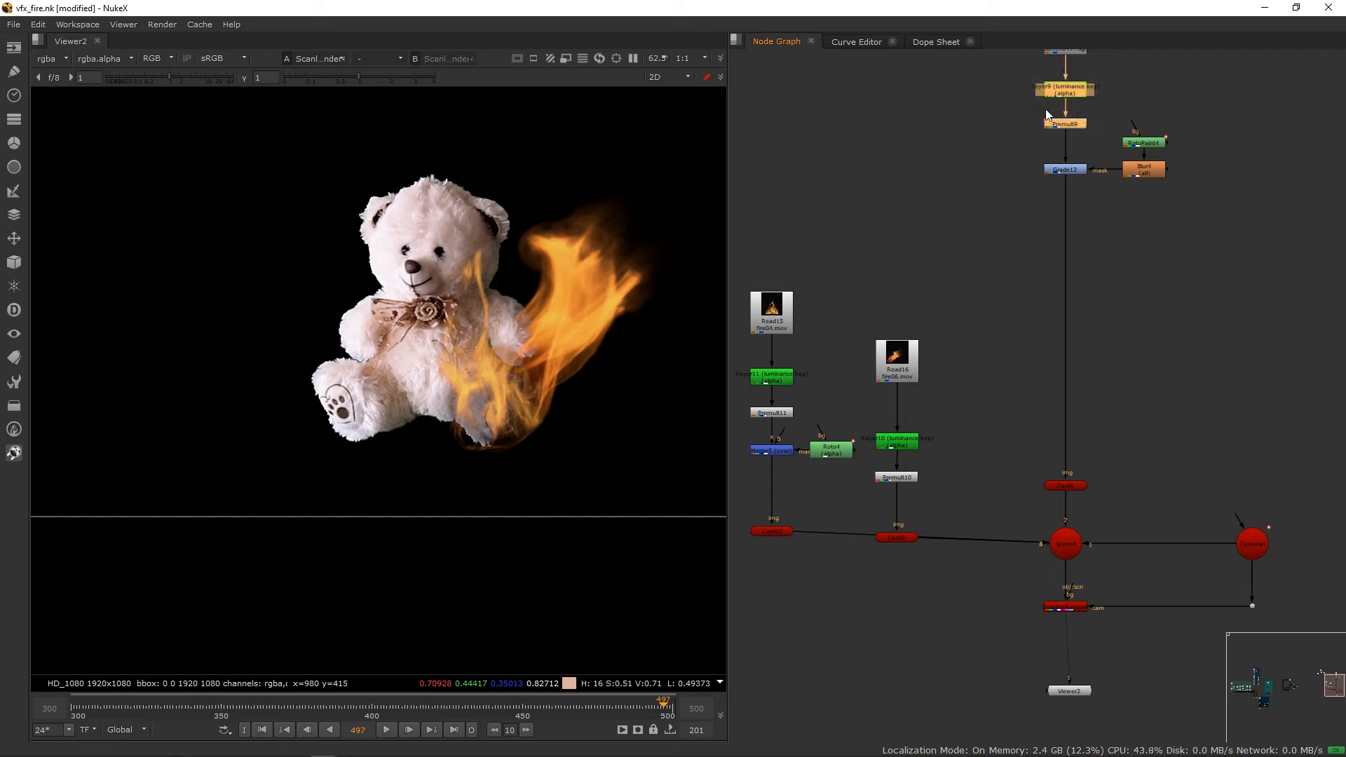
pyautogui.hotkey('ctrl', 'c')
pyautogui.click(1077, 173)
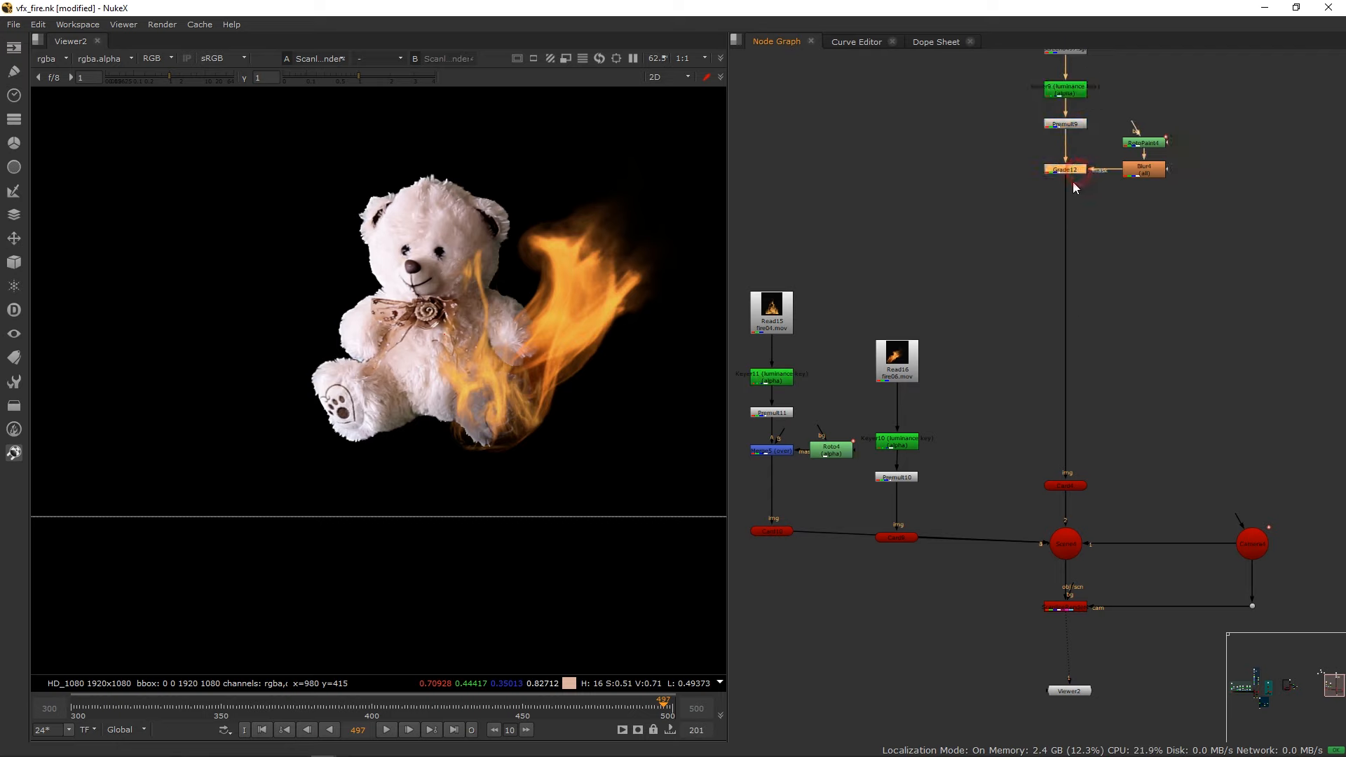
pyautogui.hotkey('ctrl', 'v')
pyautogui.moveTo(1076, 188); pyautogui.dragTo(1083, 247)
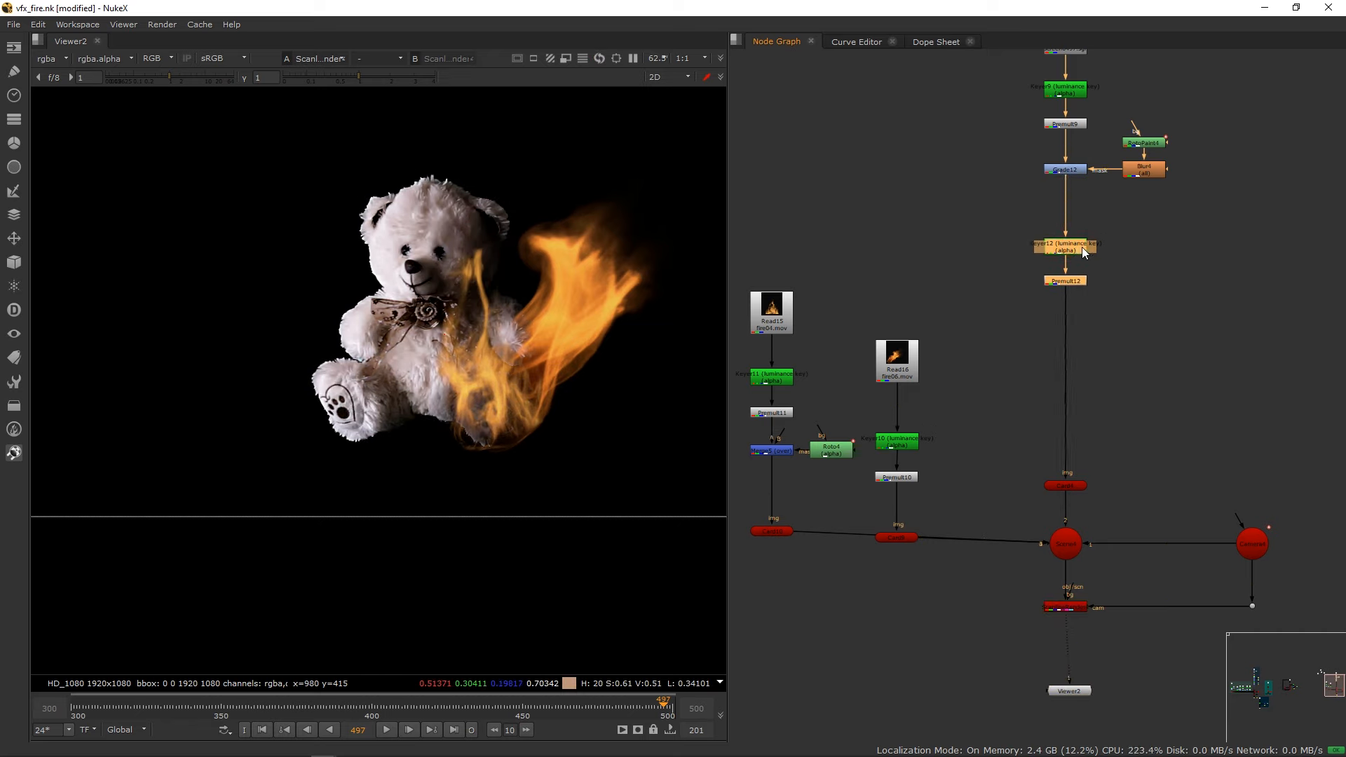
pyautogui.click(1122, 240)
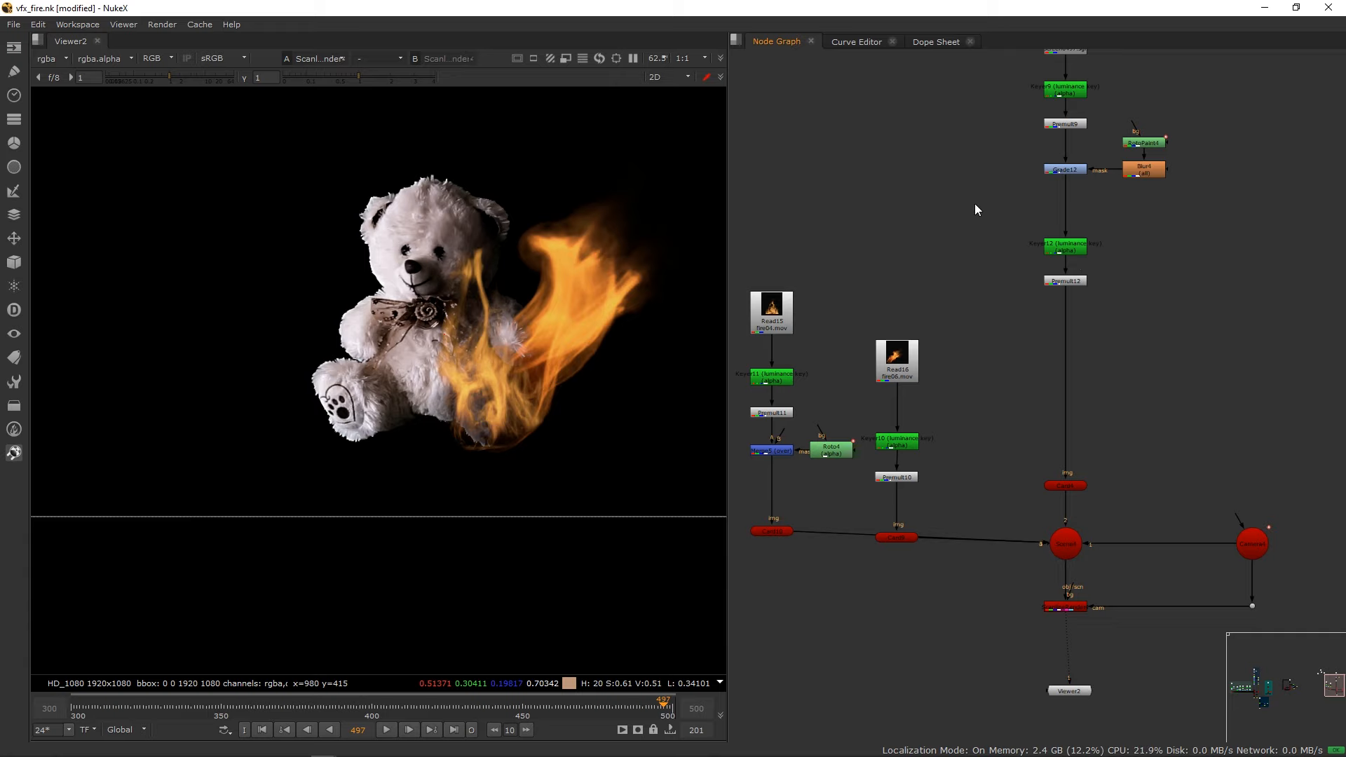
pyautogui.scroll(5, 1055, 252)
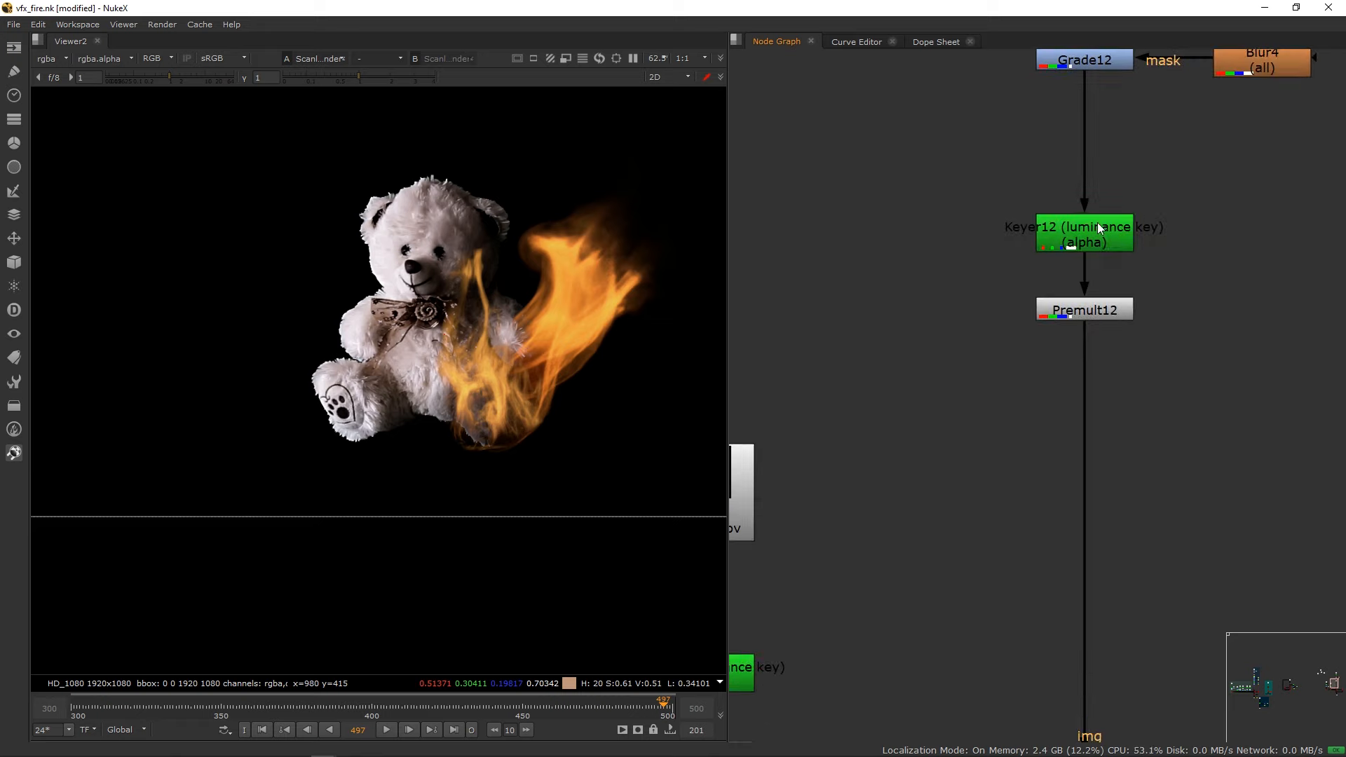
pyautogui.moveTo(1100, 229); pyautogui.dragTo(1099, 233)
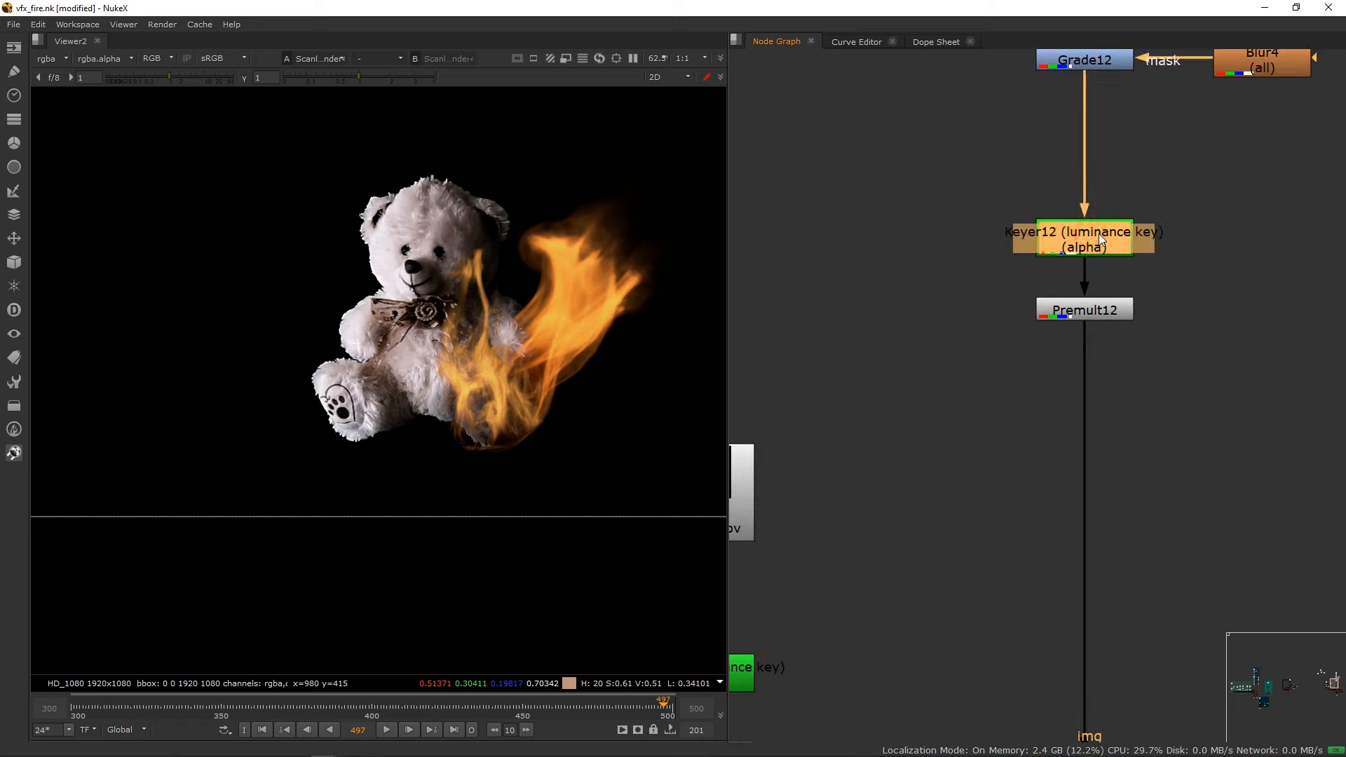
# Set the luminance range of the Keyer below the bear's masked Grade to A about 0.043 and B about 0.414, and close its properties.
pyautogui.doubleClick(1099, 239)
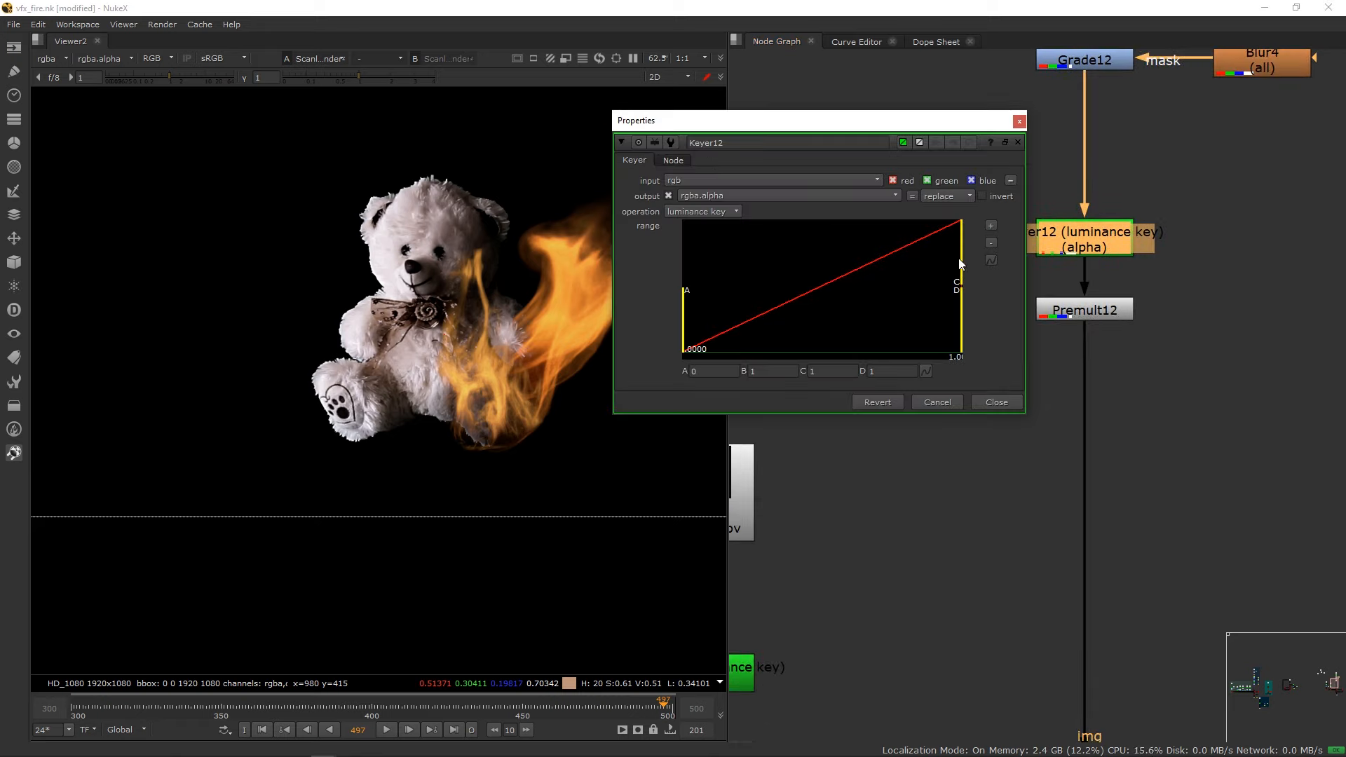
pyautogui.moveTo(959, 265); pyautogui.dragTo(889, 281)
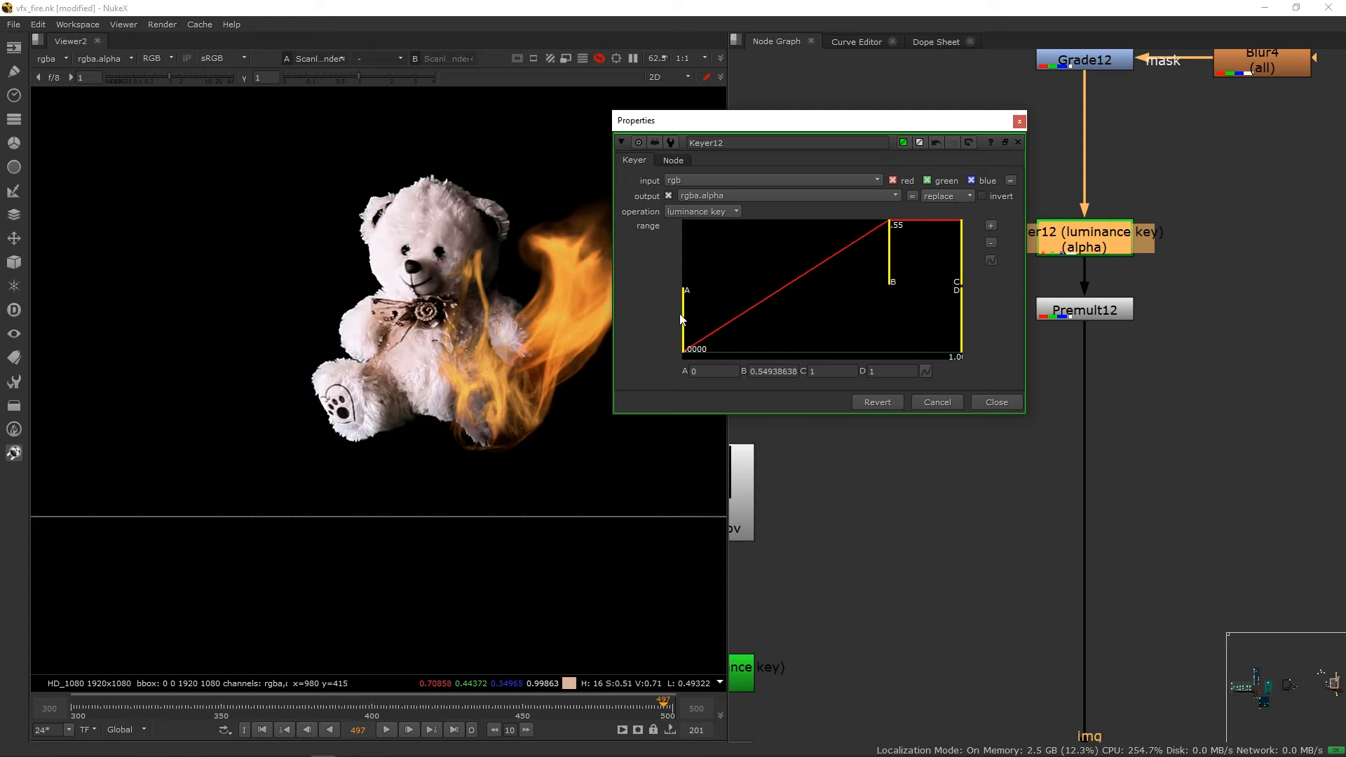
pyautogui.moveTo(680, 319); pyautogui.dragTo(778, 316)
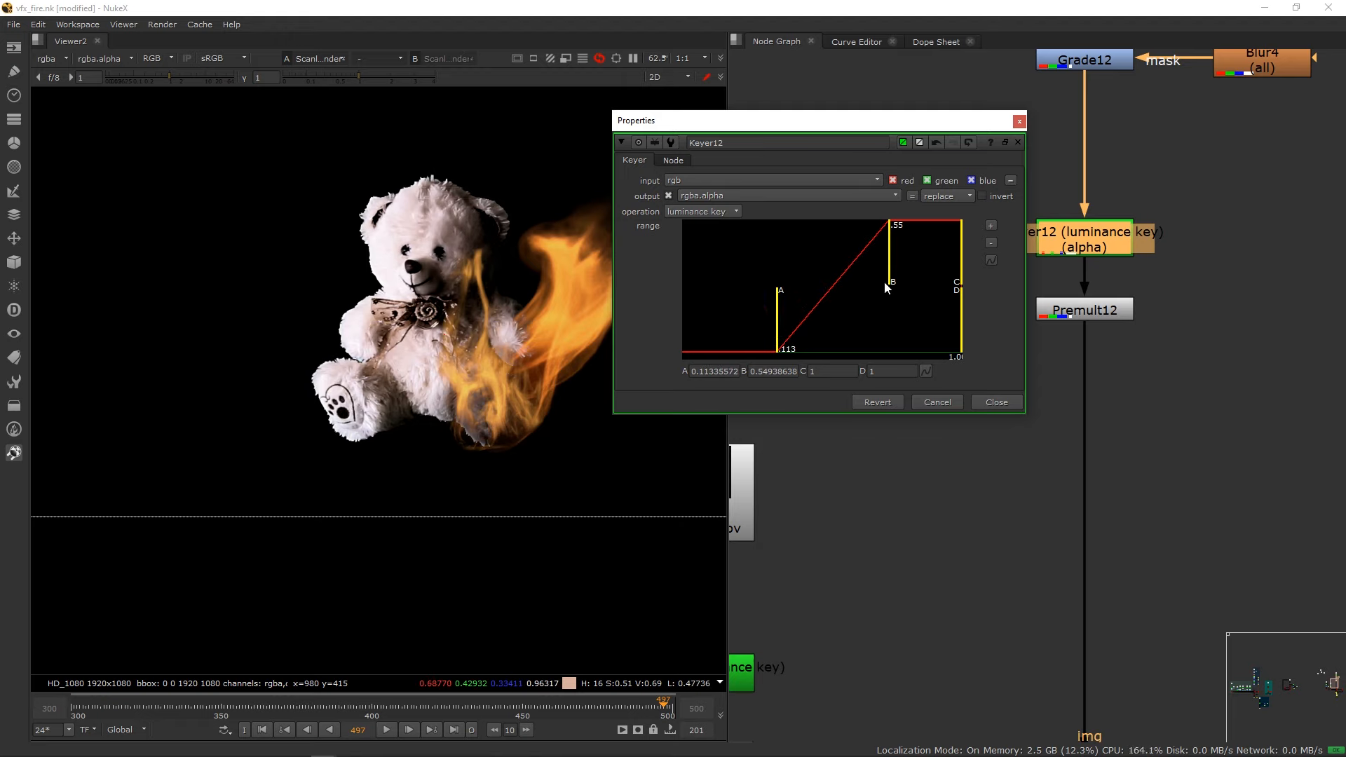
pyautogui.moveTo(887, 286); pyautogui.dragTo(863, 242)
pyautogui.moveTo(777, 319); pyautogui.dragTo(742, 319)
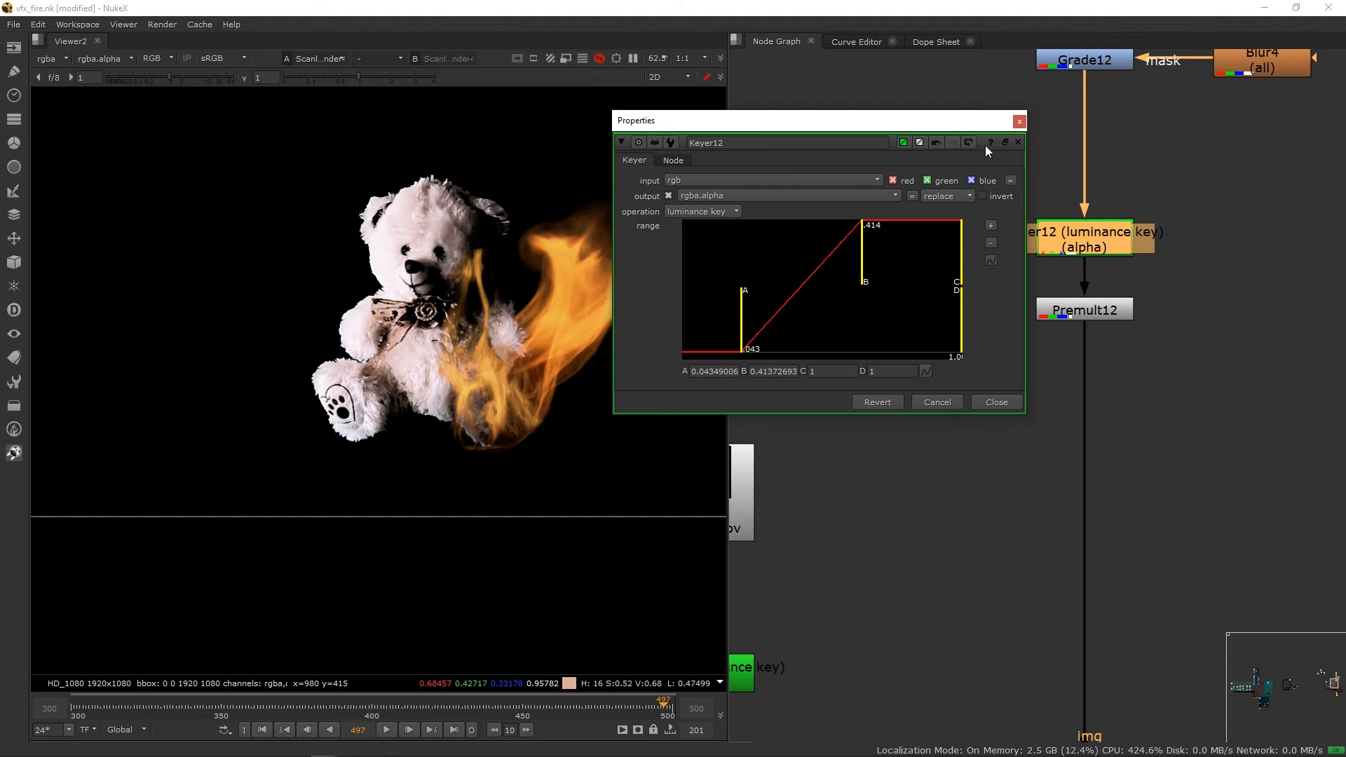
pyautogui.click(1019, 121)
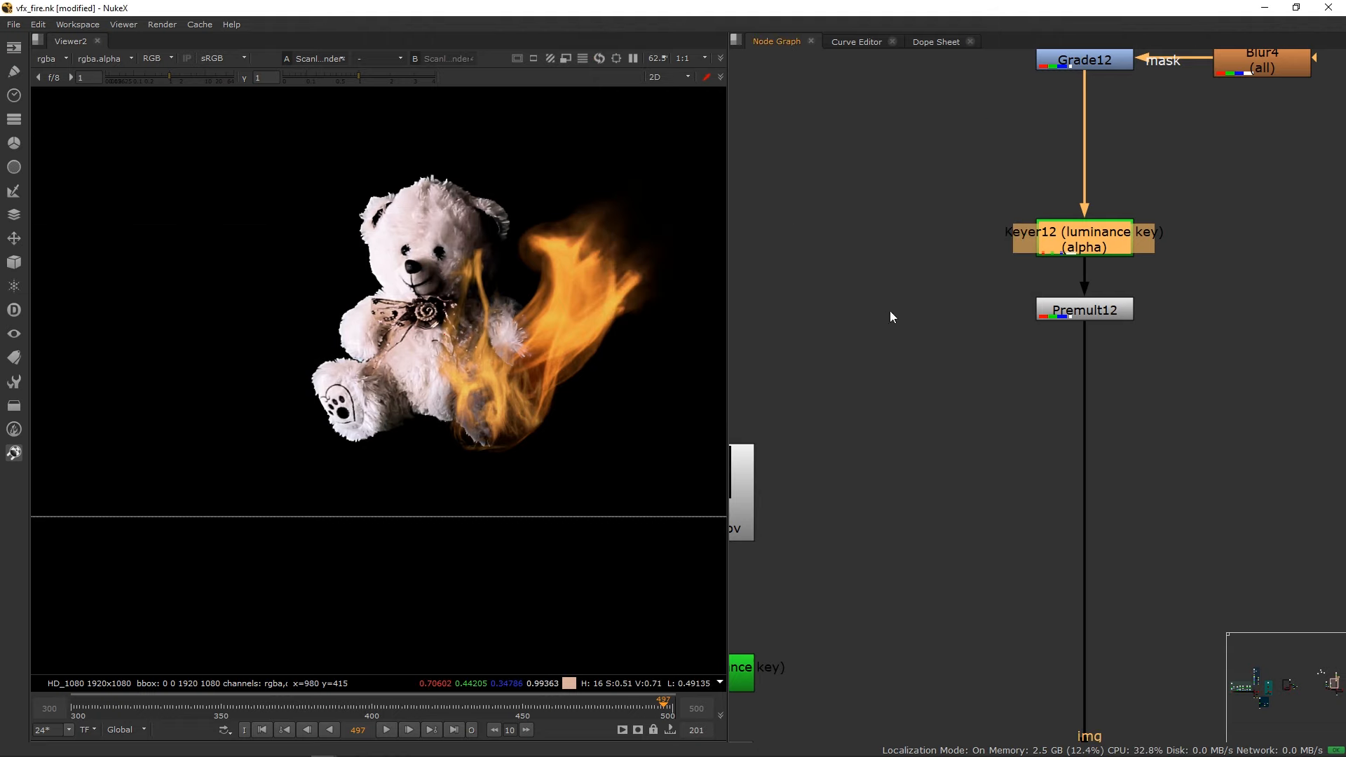
# Copy the fire05 card chain and both embers02 chains, including their masks, from the finished fire backdrop.
pyautogui.scroll(-5, 890, 310)
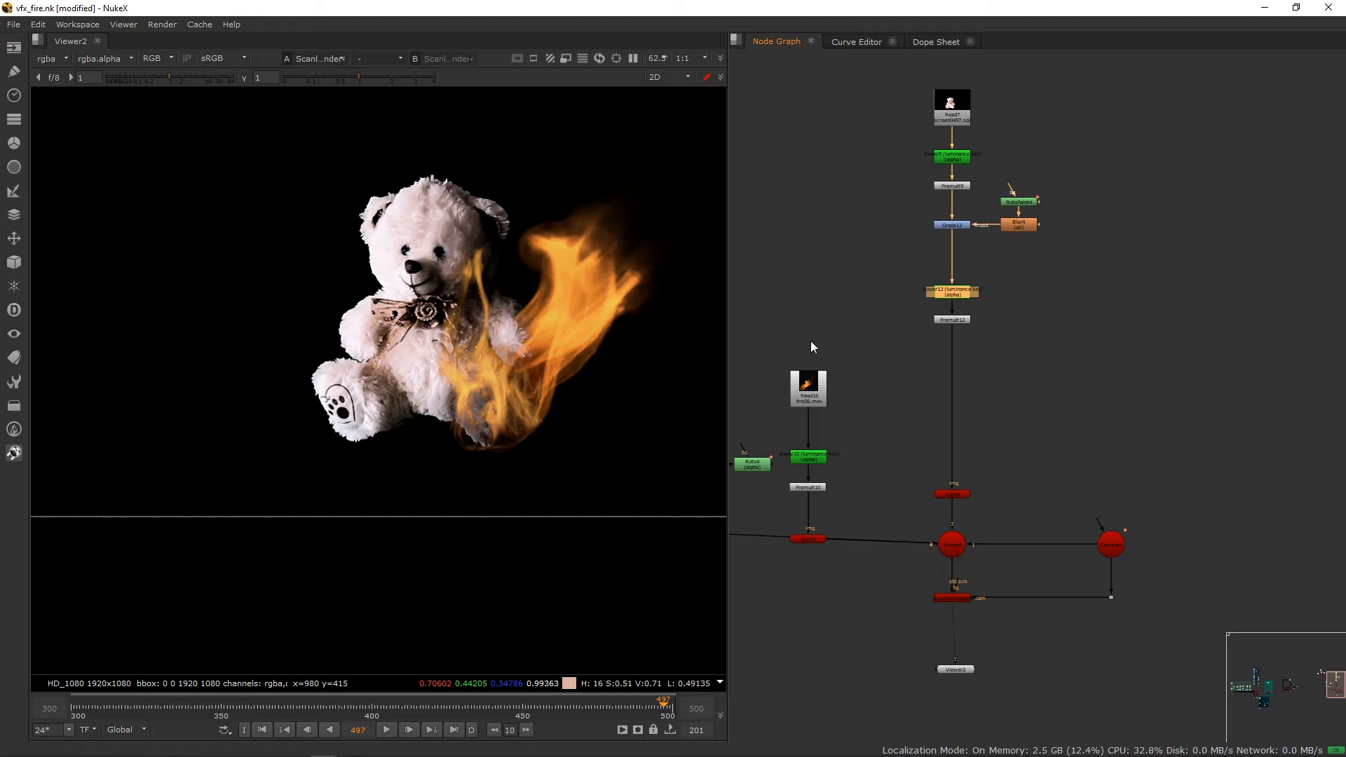
pyautogui.scroll(-3, 820, 347)
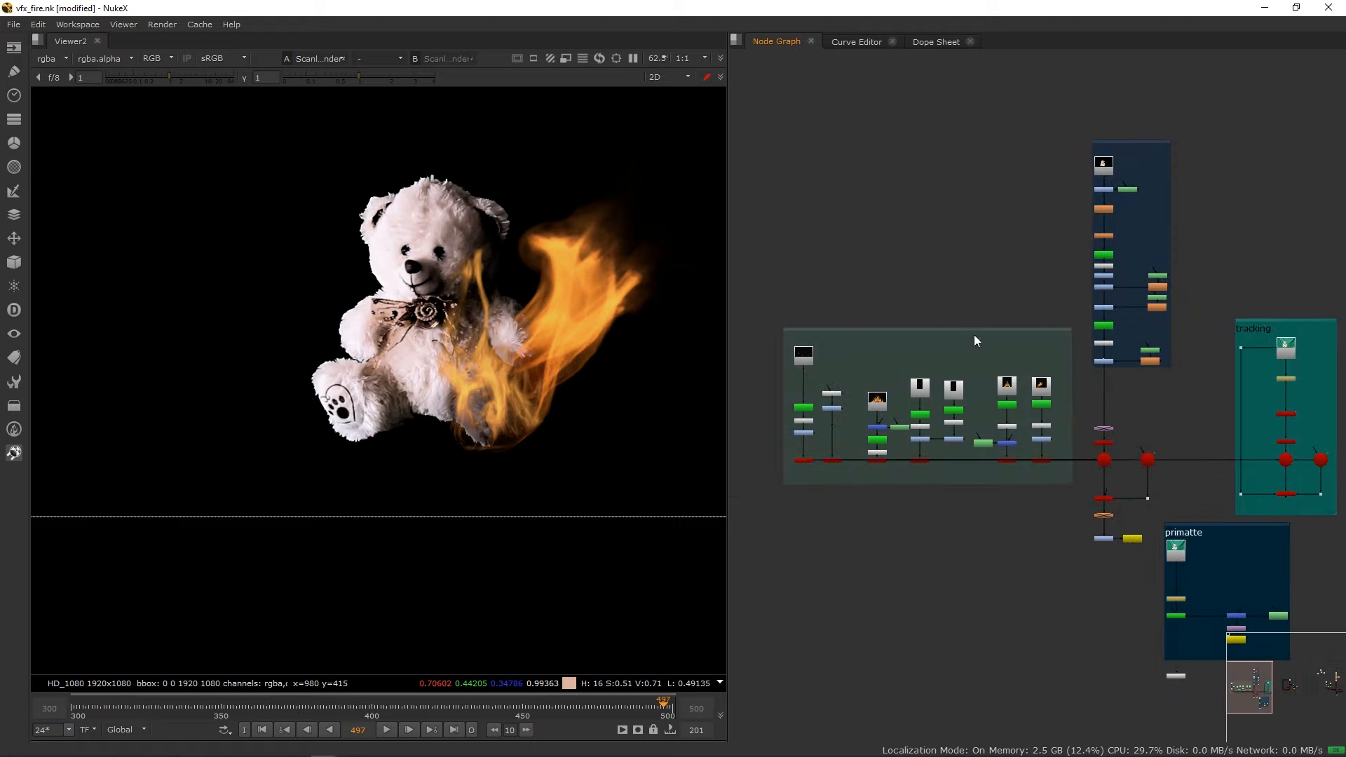
pyautogui.scroll(8, 895, 371)
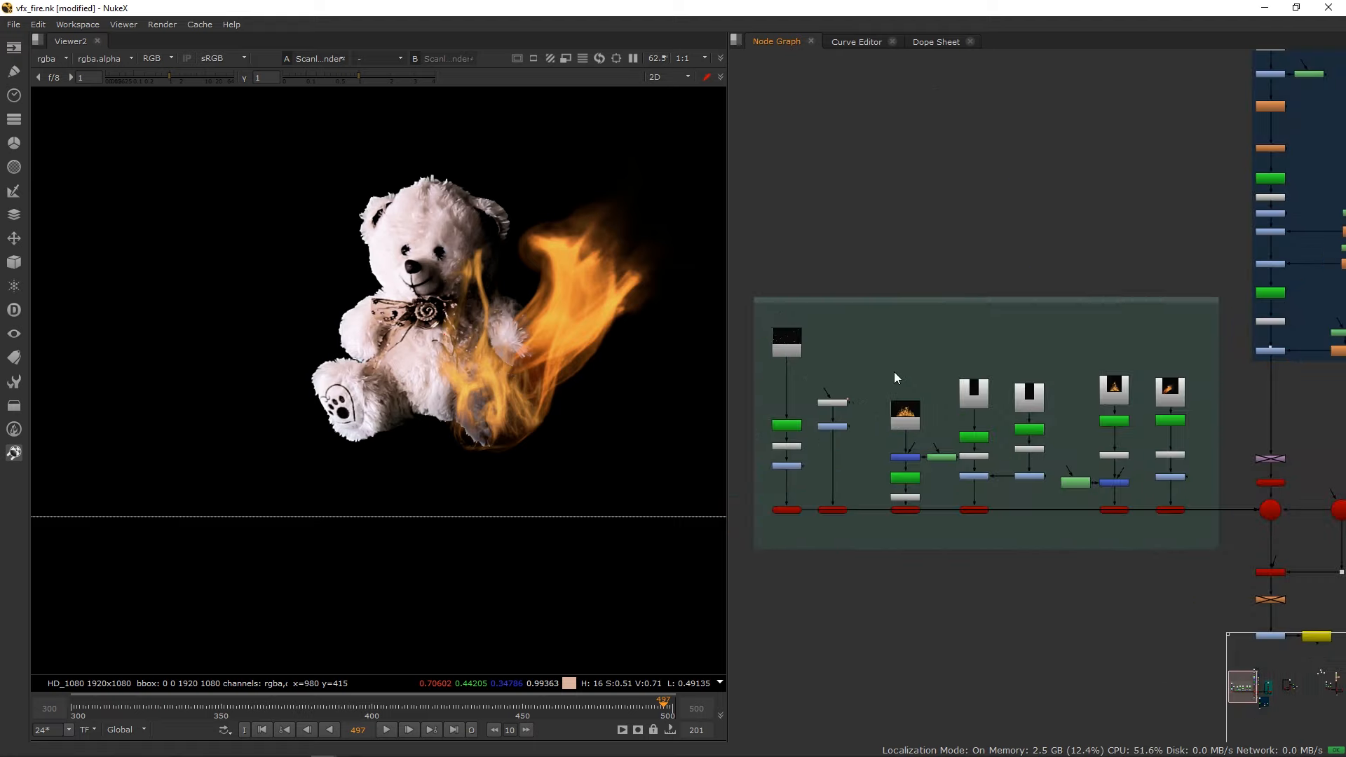
pyautogui.moveTo(875, 365)
pyautogui.mouseDown(button='middle')
pyautogui.moveTo(950, 361)
pyautogui.moveTo(877, 338)
pyautogui.mouseUp(button='middle')
pyautogui.scroll(-3, 1010, 373)
pyautogui.scroll(3, 1006, 370)
pyautogui.scroll(5, 943, 366)
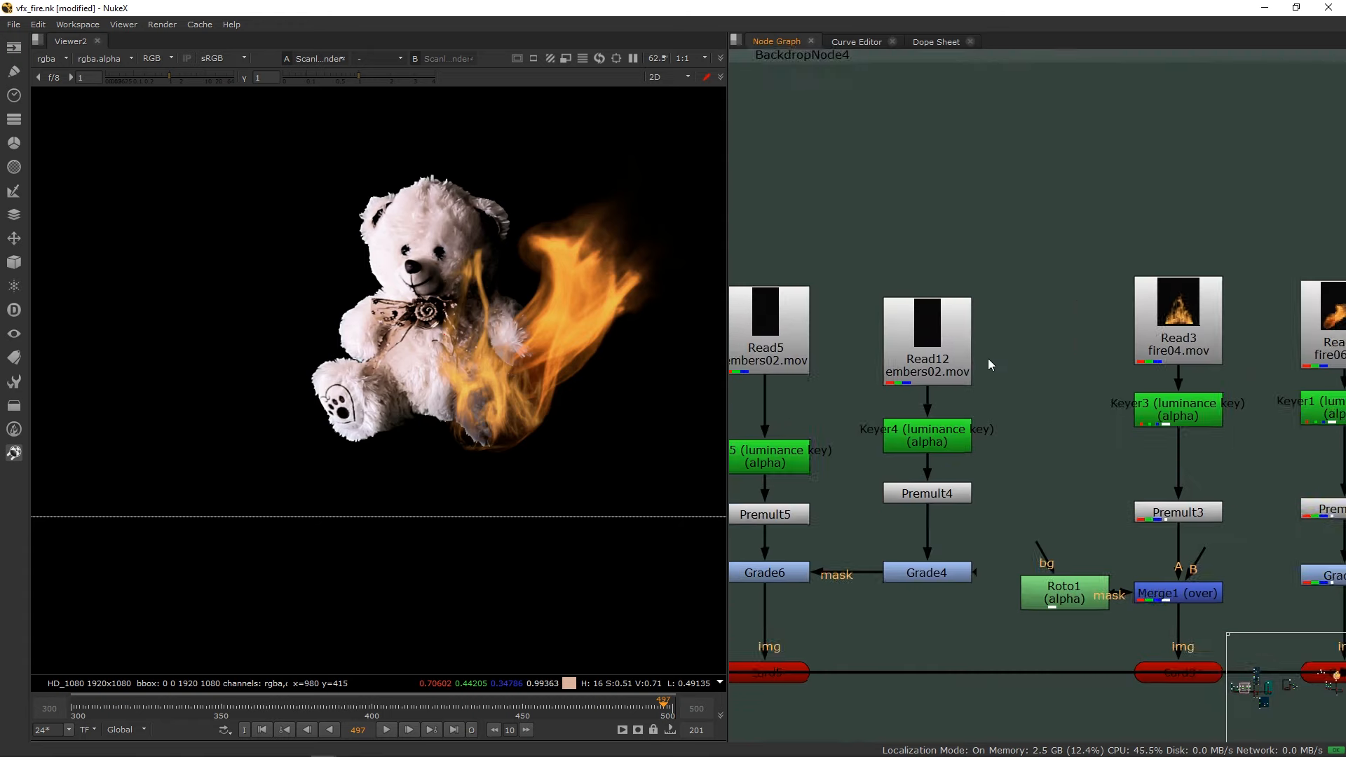
pyautogui.scroll(-5, 941, 370)
pyautogui.moveTo(909, 341); pyautogui.dragTo(1007, 309, button='middle')
pyautogui.moveTo(776, 255); pyautogui.dragTo(944, 515)
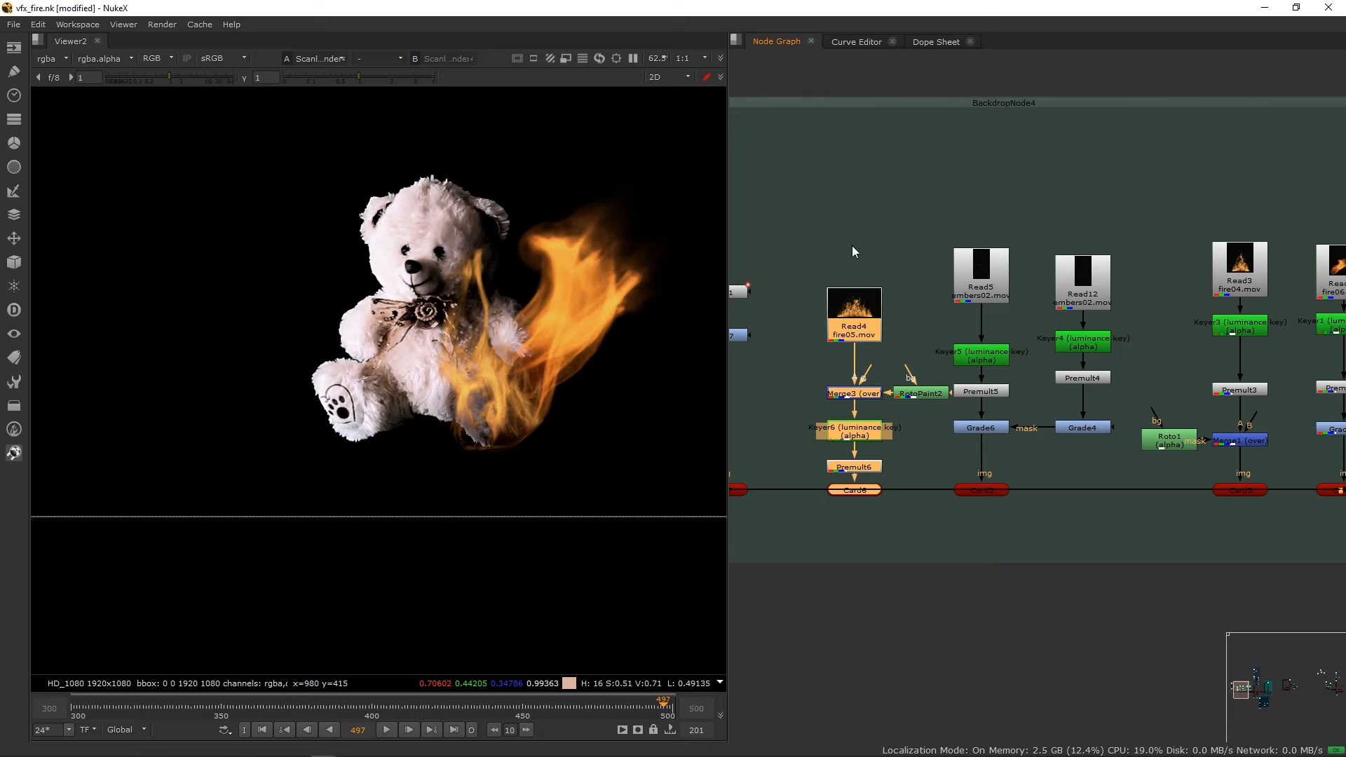
pyautogui.moveTo(1142, 226); pyautogui.dragTo(784, 522)
pyautogui.scroll(-5, 1143, 328)
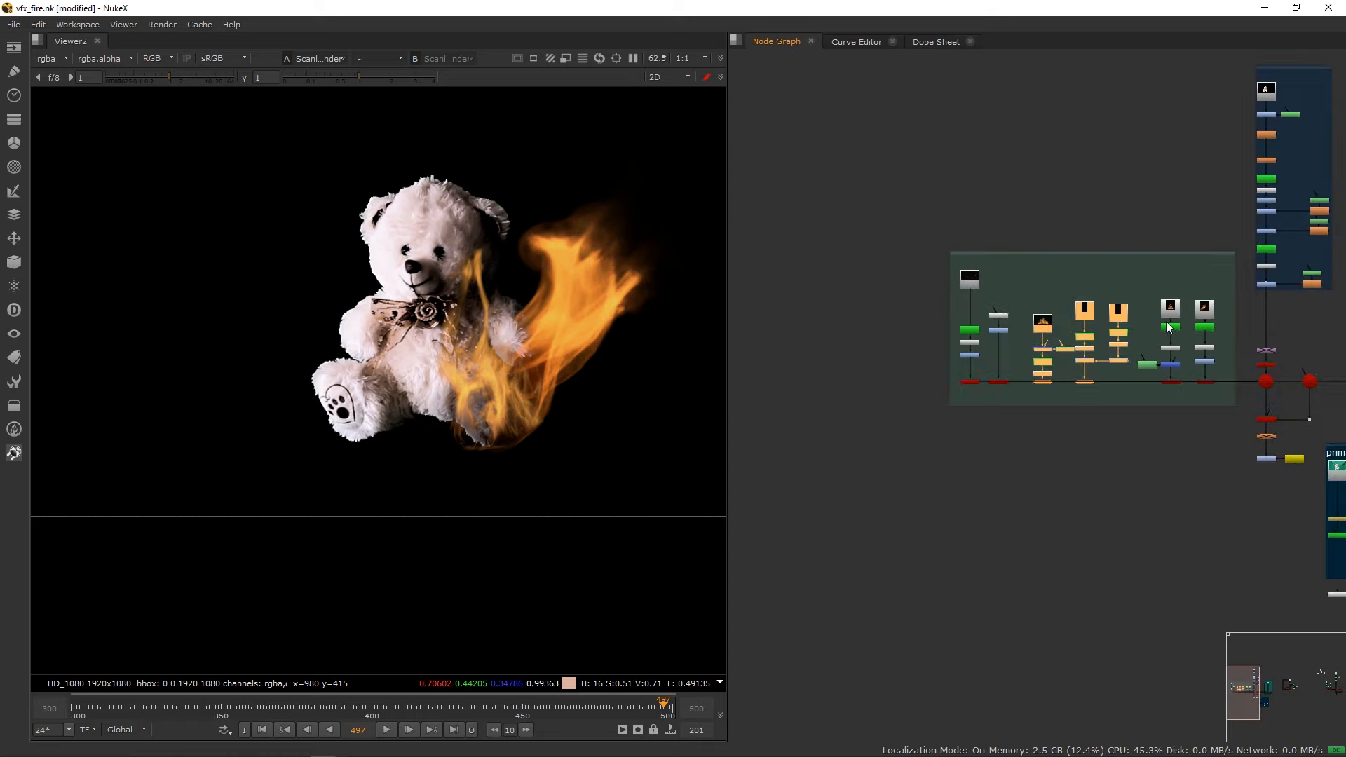
# Paste the copied fire05 and embers02 chains beside the fire04 chain of the new card setup.
pyautogui.moveTo(1146, 337); pyautogui.dragTo(741, 338, button='middle')
pyautogui.moveTo(1135, 335); pyautogui.dragTo(958, 344, button='middle')
pyautogui.moveTo(1062, 343); pyautogui.dragTo(874, 360, button='middle')
pyautogui.moveTo(1012, 359); pyautogui.dragTo(864, 375, button='middle')
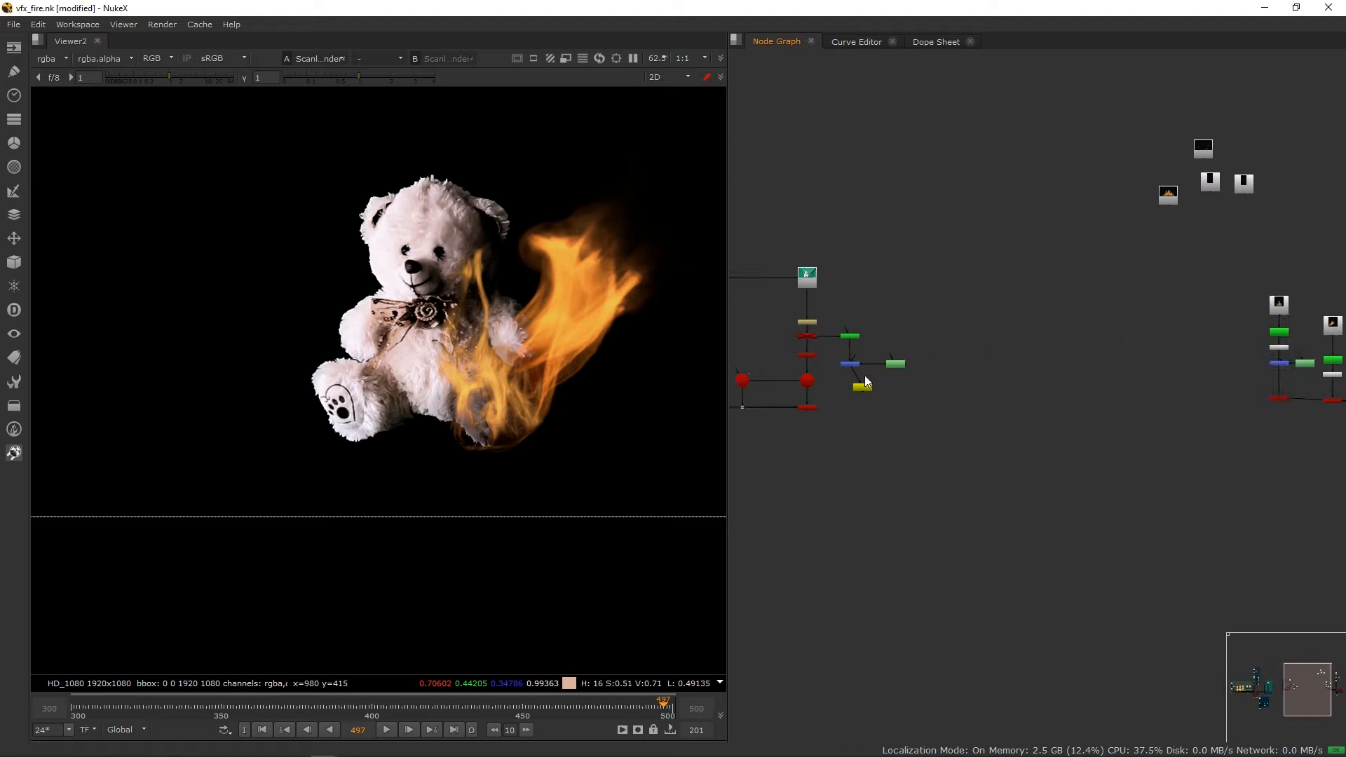
pyautogui.moveTo(1205, 341); pyautogui.dragTo(923, 415, button='middle')
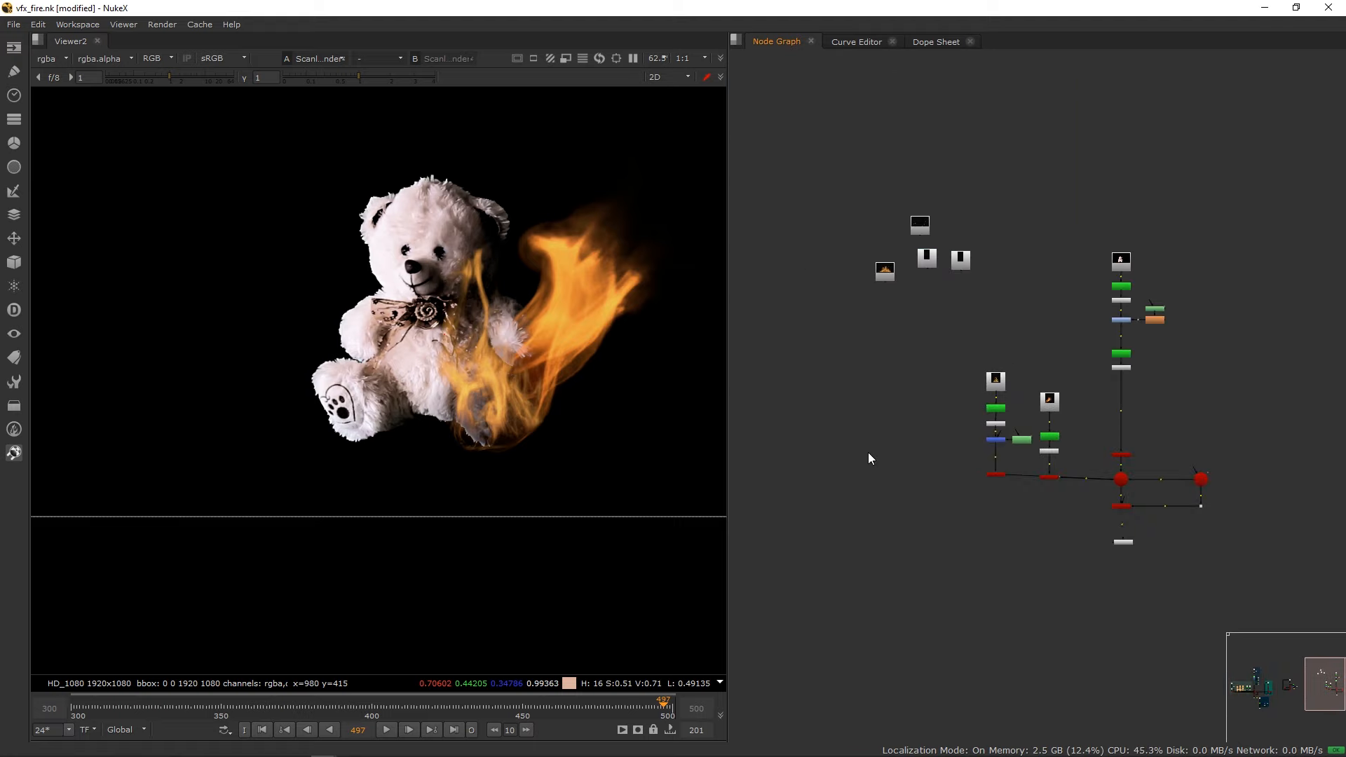
pyautogui.moveTo(863, 465); pyautogui.dragTo(989, 418, button='middle')
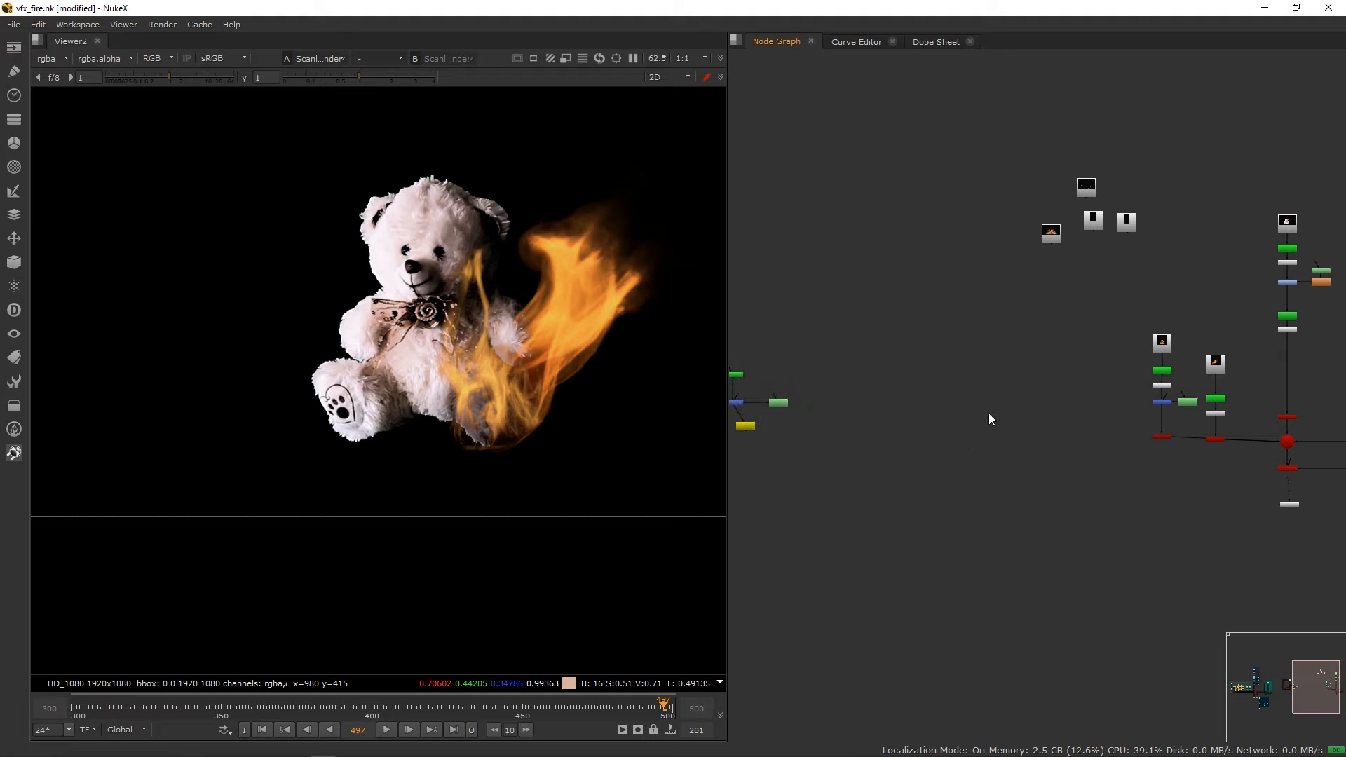
pyautogui.hotkey('ctrl', 'v')
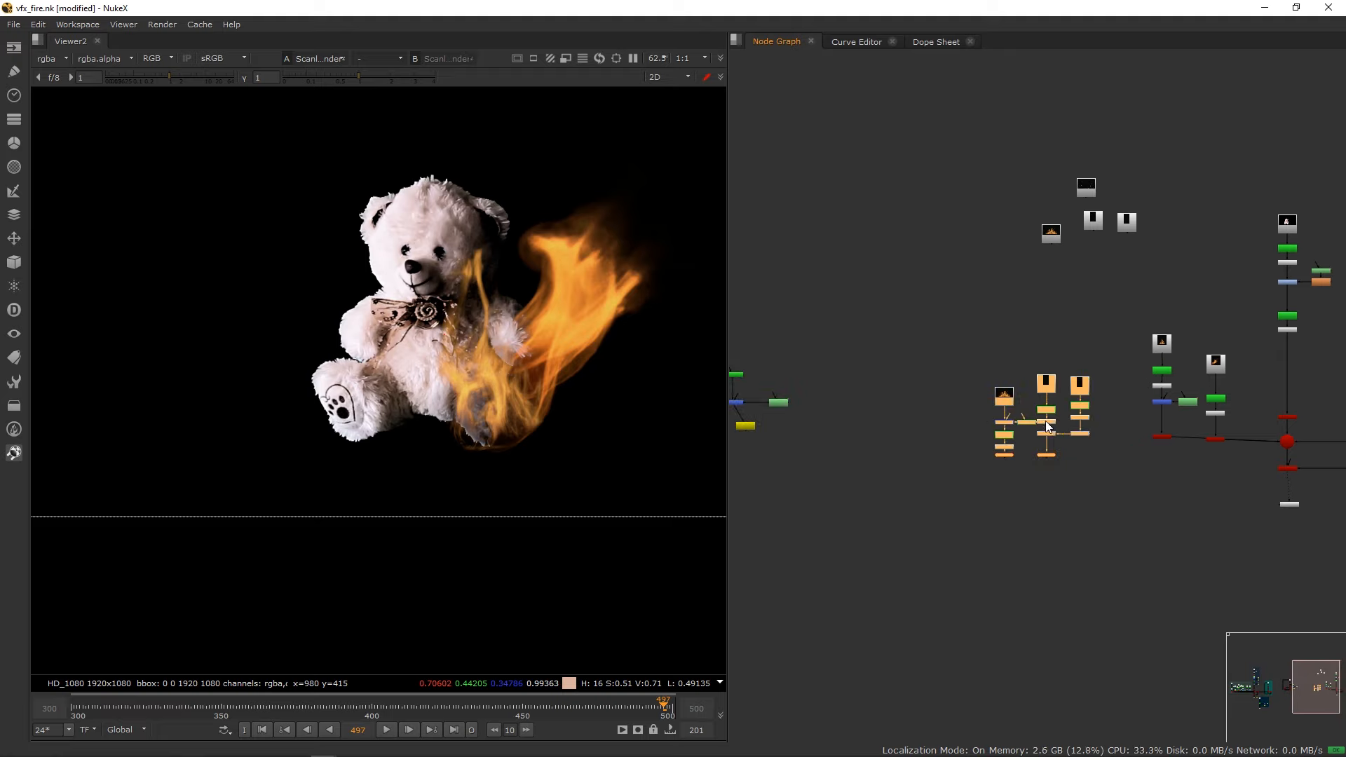
pyautogui.moveTo(1046, 421); pyautogui.dragTo(1057, 391)
pyautogui.scroll(5, 1080, 445)
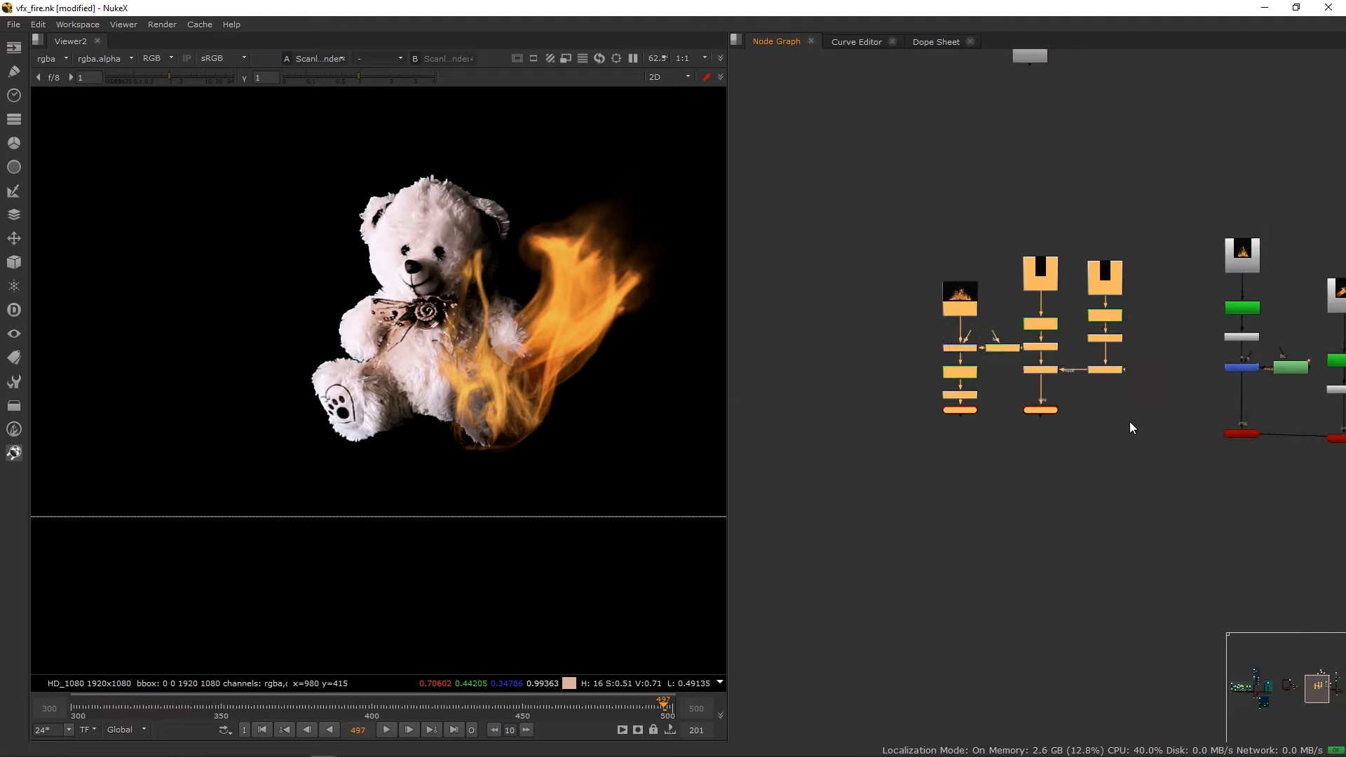
# Connect the pasted fire05 and embers02 Card nodes to the new setup's Scene node and frame the rendered result.
pyautogui.click(960, 411)
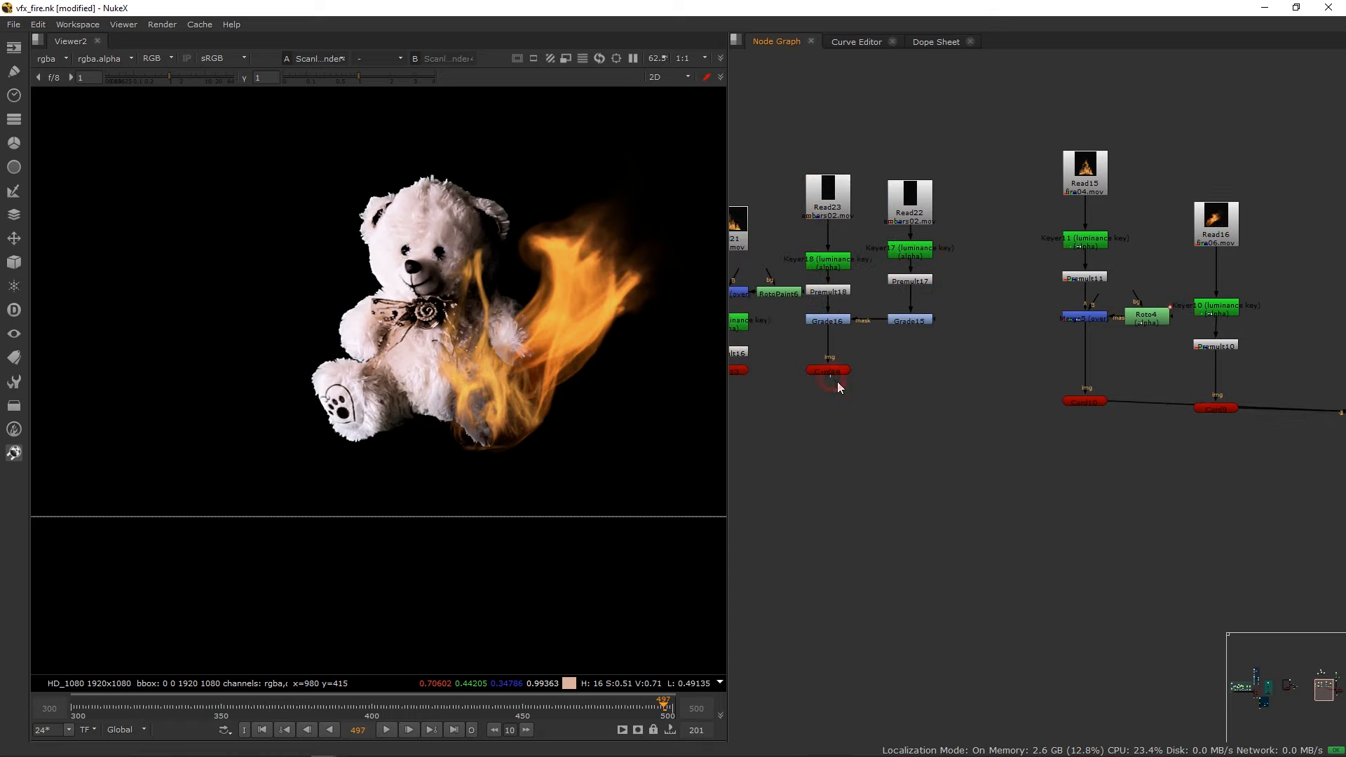
pyautogui.moveTo(834, 383); pyautogui.dragTo(1279, 438)
pyautogui.scroll(-4, 1234, 425)
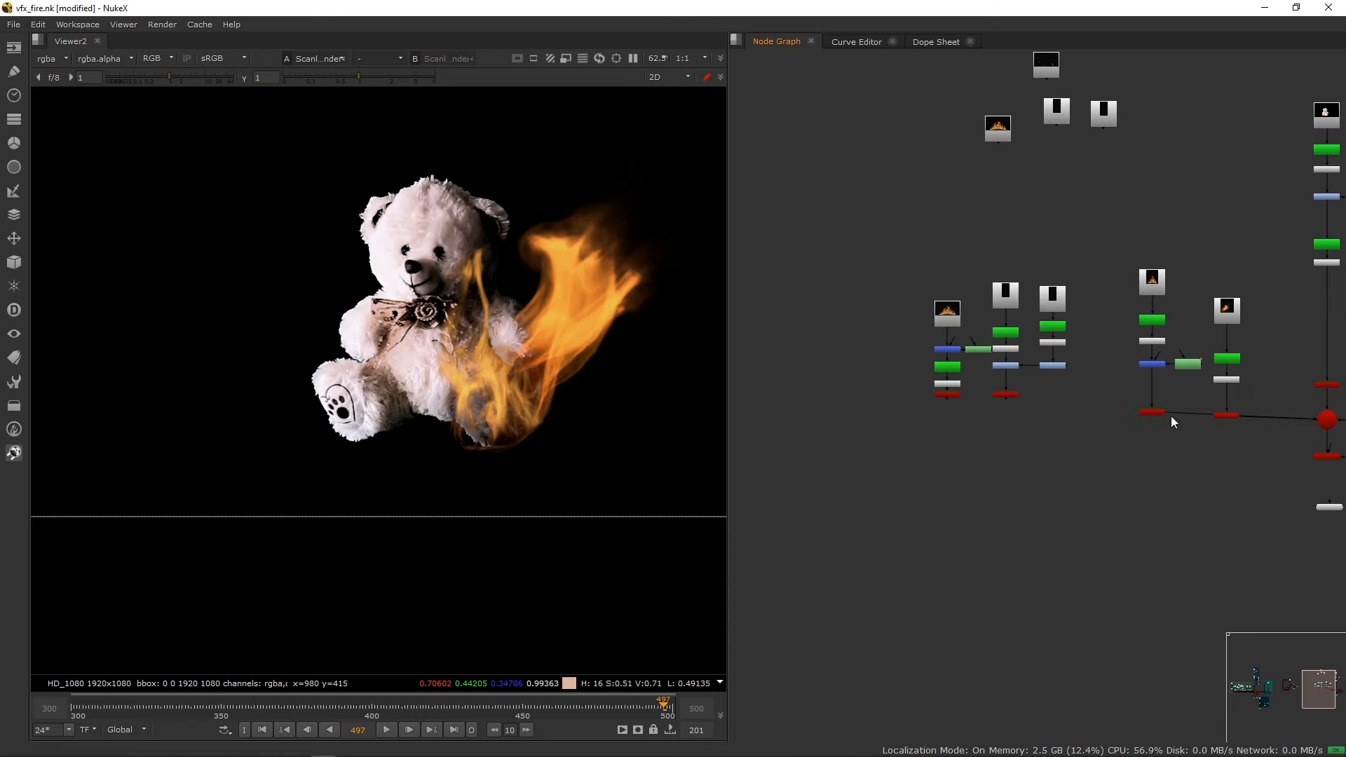
pyautogui.moveTo(1133, 417); pyautogui.dragTo(974, 397, button='middle')
pyautogui.moveTo(1064, 414); pyautogui.dragTo(1167, 398)
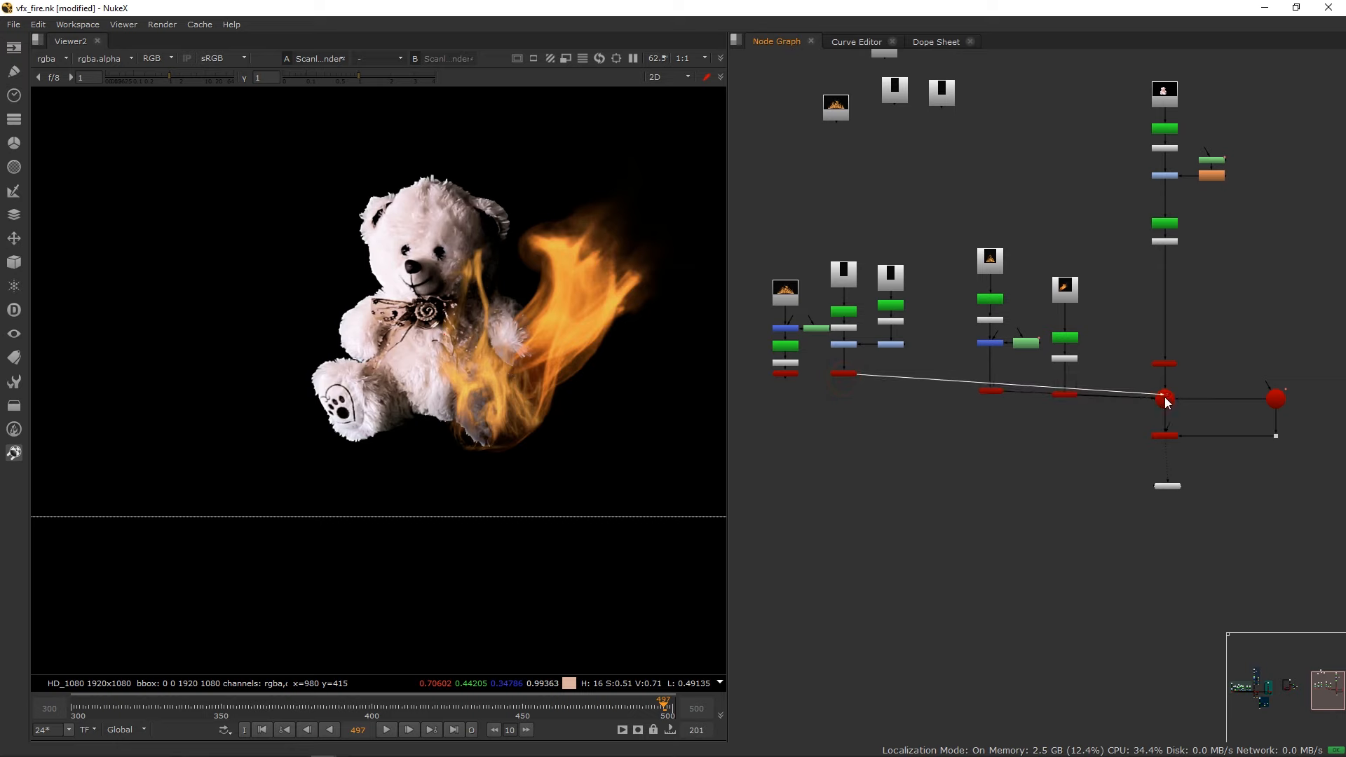
pyautogui.moveTo(787, 382); pyautogui.dragTo(1167, 402)
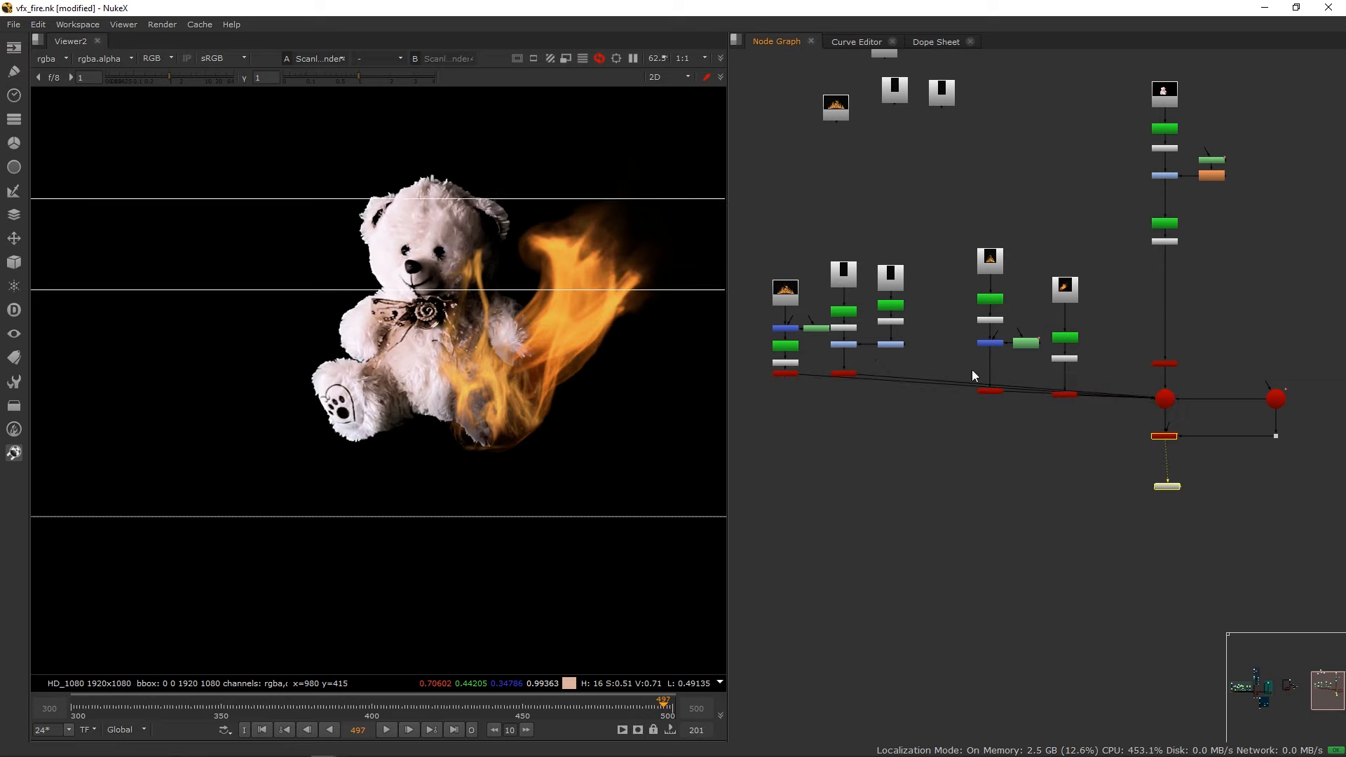
pyautogui.moveTo(729, 226); pyautogui.dragTo(730, 379)
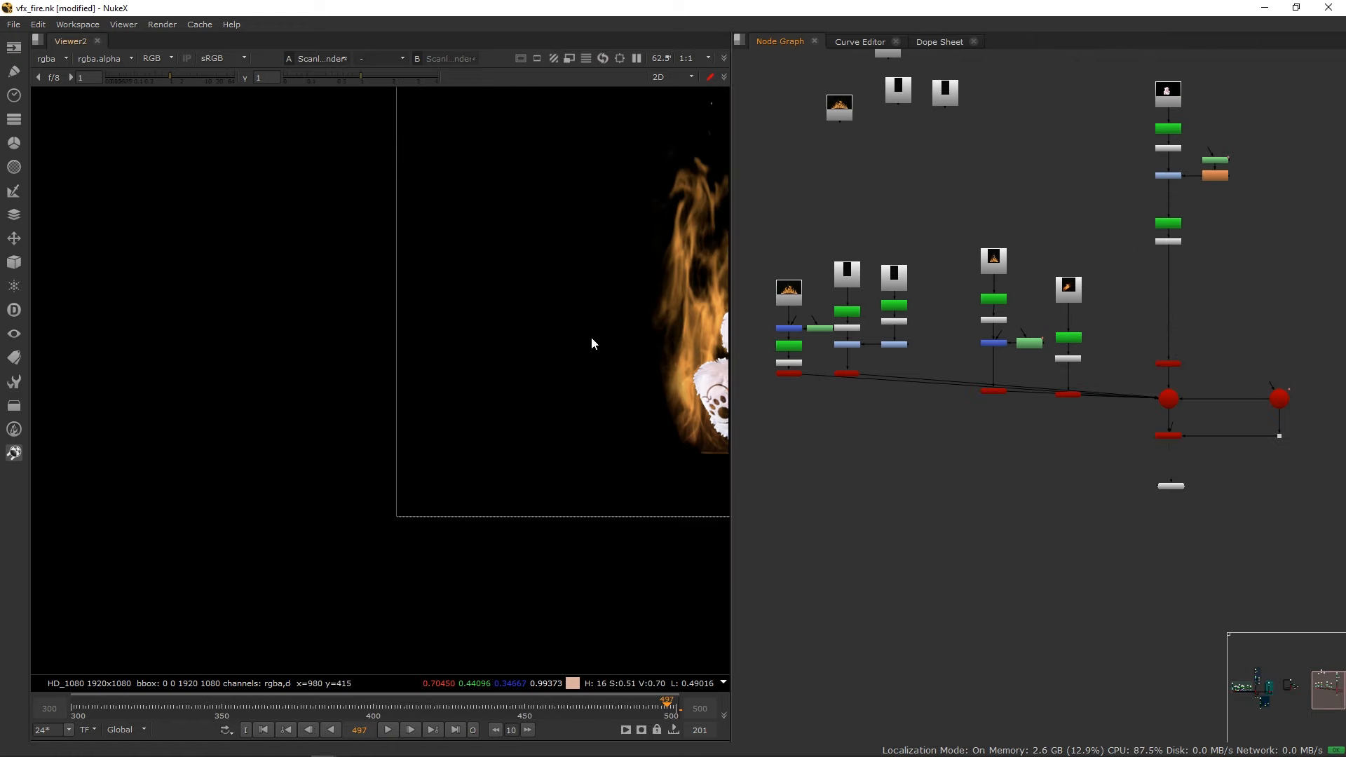
pyautogui.press('f')
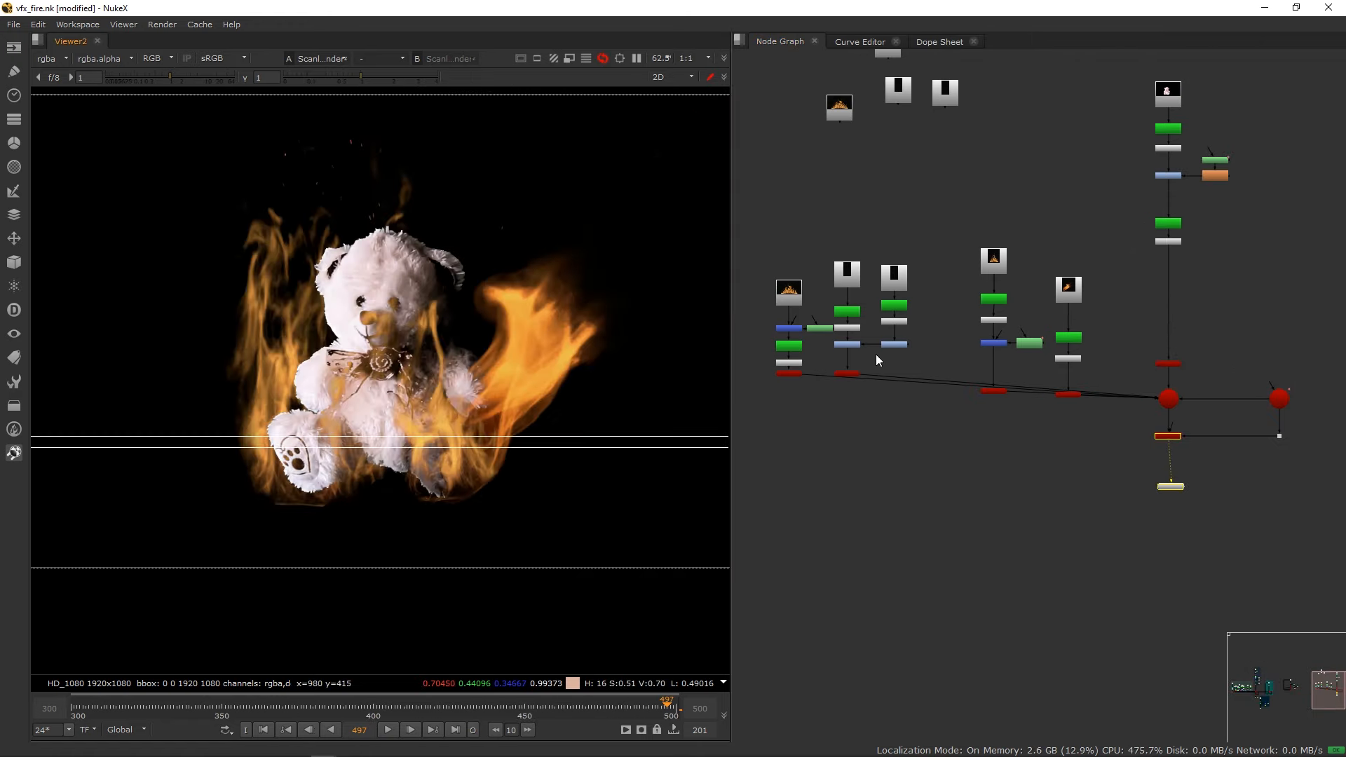
# Move the three pasted chains together so their Cards line up with the fire04 and fire06 Cards.
pyautogui.click(811, 215)
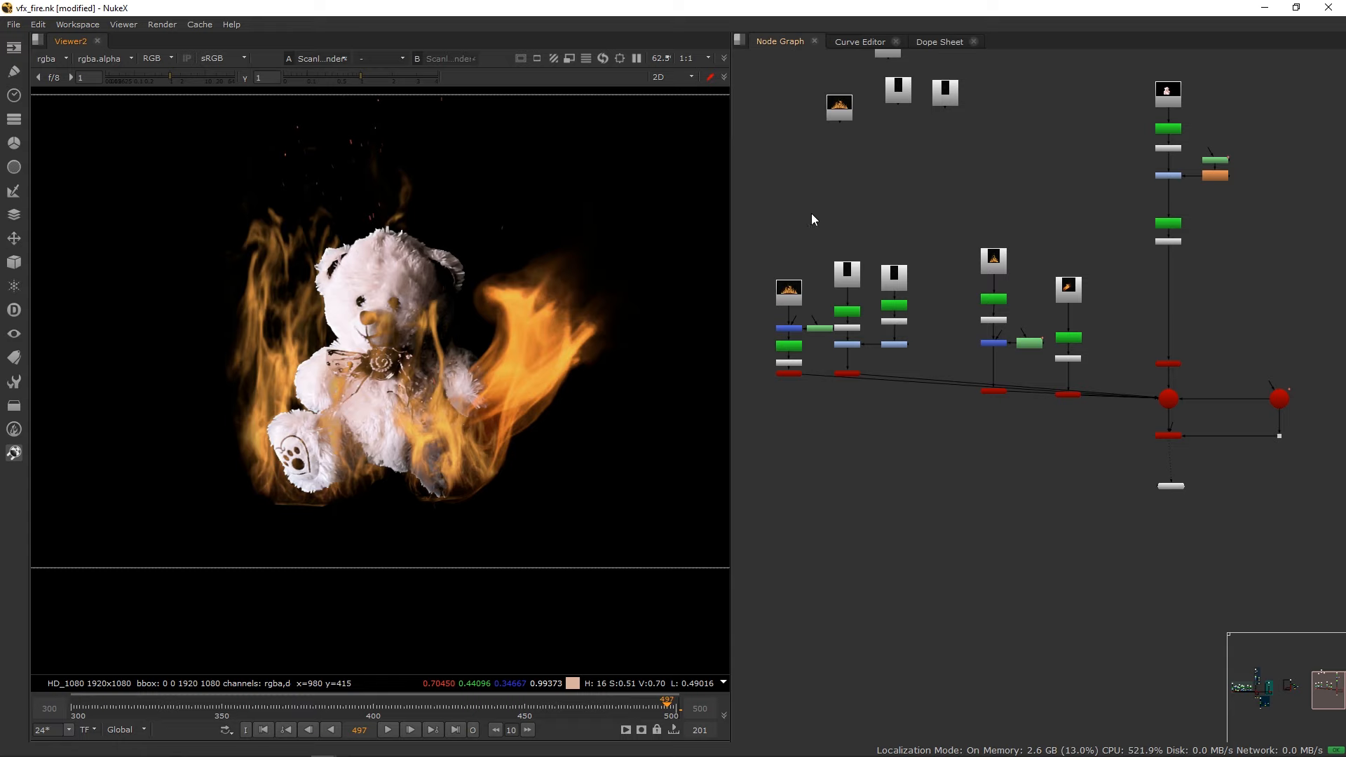
pyautogui.moveTo(759, 233); pyautogui.dragTo(990, 432)
pyautogui.moveTo(839, 271); pyautogui.dragTo(856, 285)
pyautogui.click(905, 420)
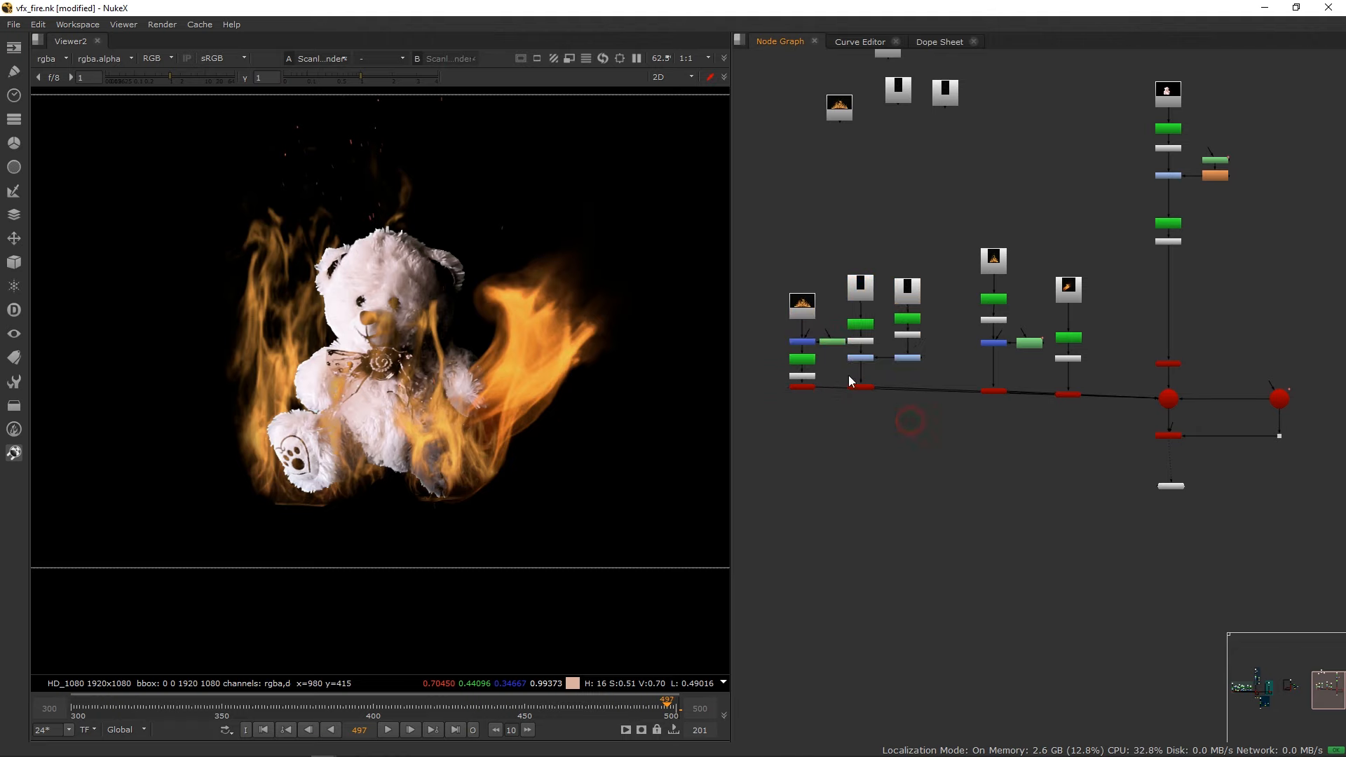
# Move the pasted fire05 chain, from its Read node to its Card, slightly away from its RotoPaint mask node.
pyautogui.scroll(3, 911, 351)
pyautogui.scroll(4, 911, 346)
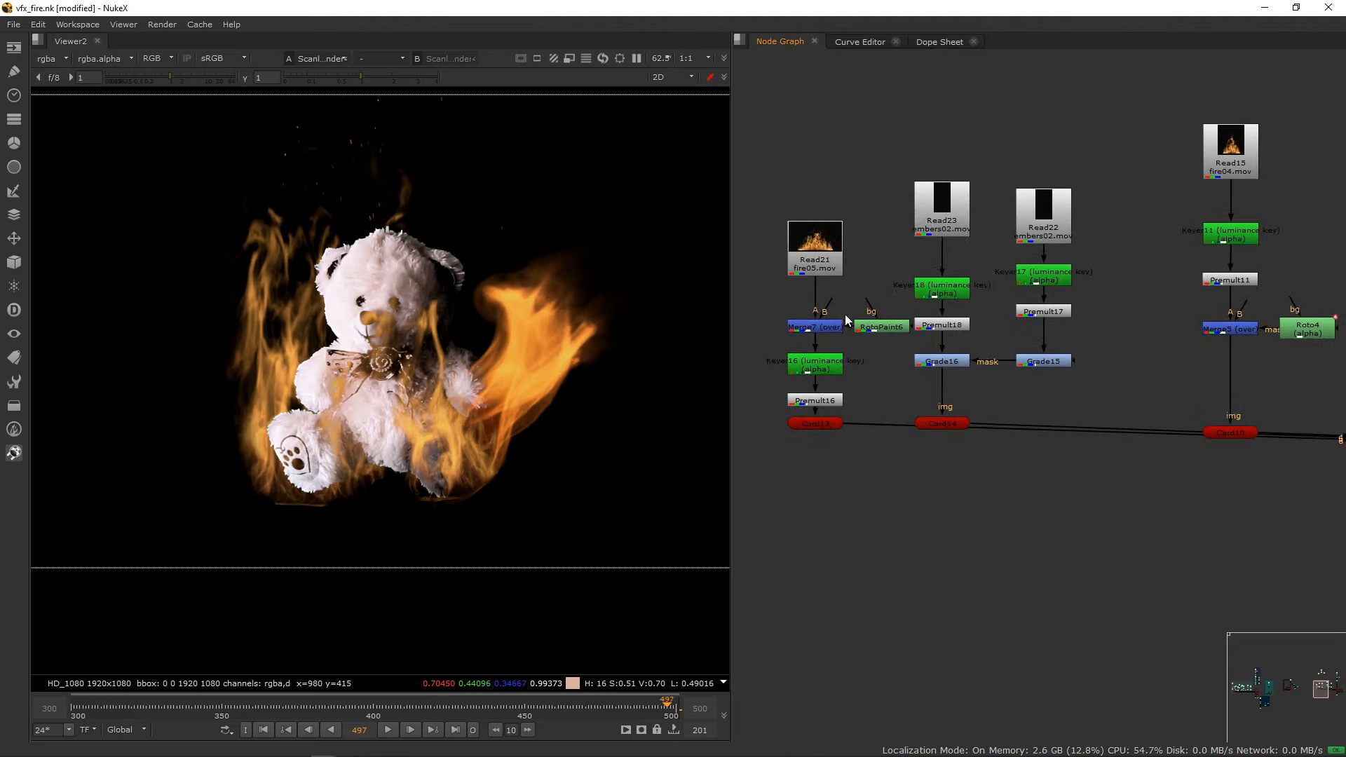
pyautogui.press('f')
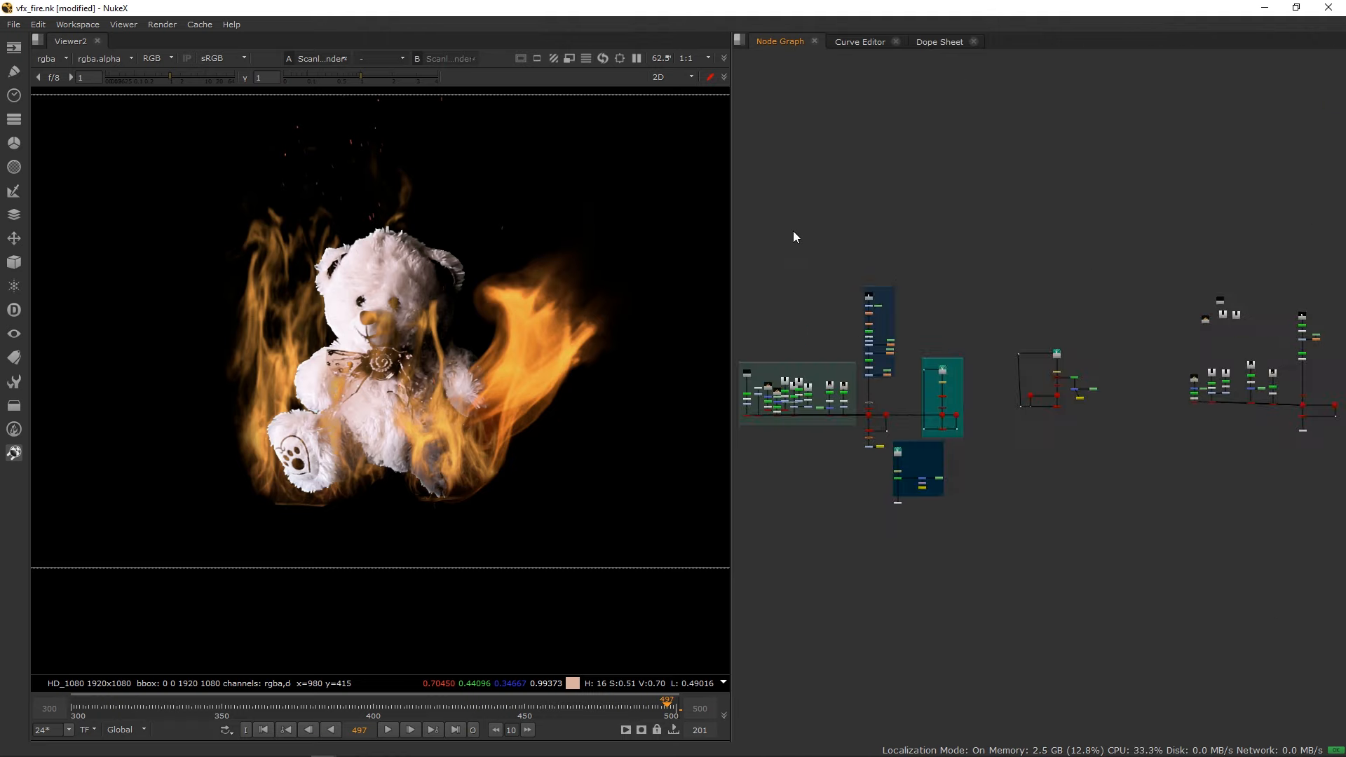
pyautogui.moveTo(1070, 333); pyautogui.dragTo(777, 300, button='middle')
pyautogui.scroll(2, 916, 362)
pyautogui.scroll(8, 1012, 332)
pyautogui.moveTo(890, 361); pyautogui.dragTo(834, 352, button='middle')
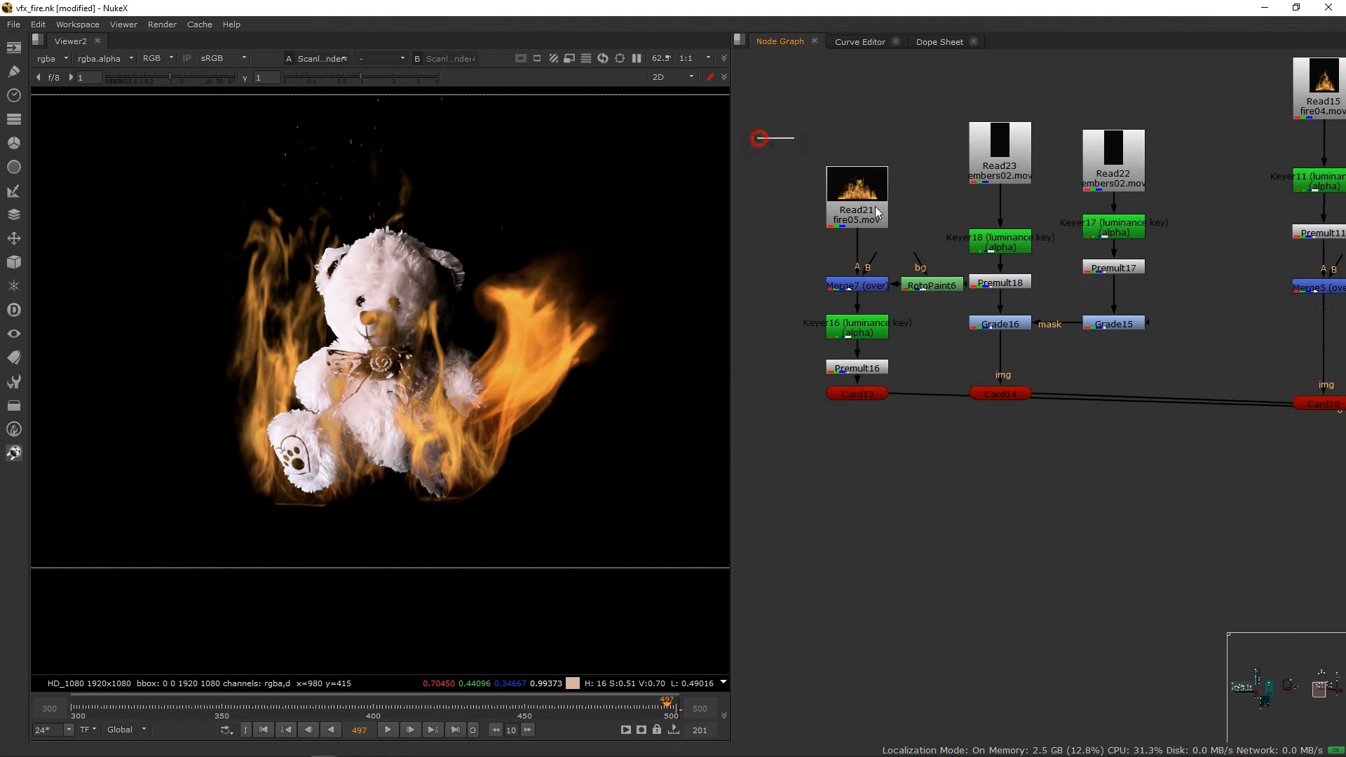
pyautogui.moveTo(877, 212); pyautogui.dragTo(949, 425)
pyautogui.moveTo(872, 394); pyautogui.dragTo(836, 397)
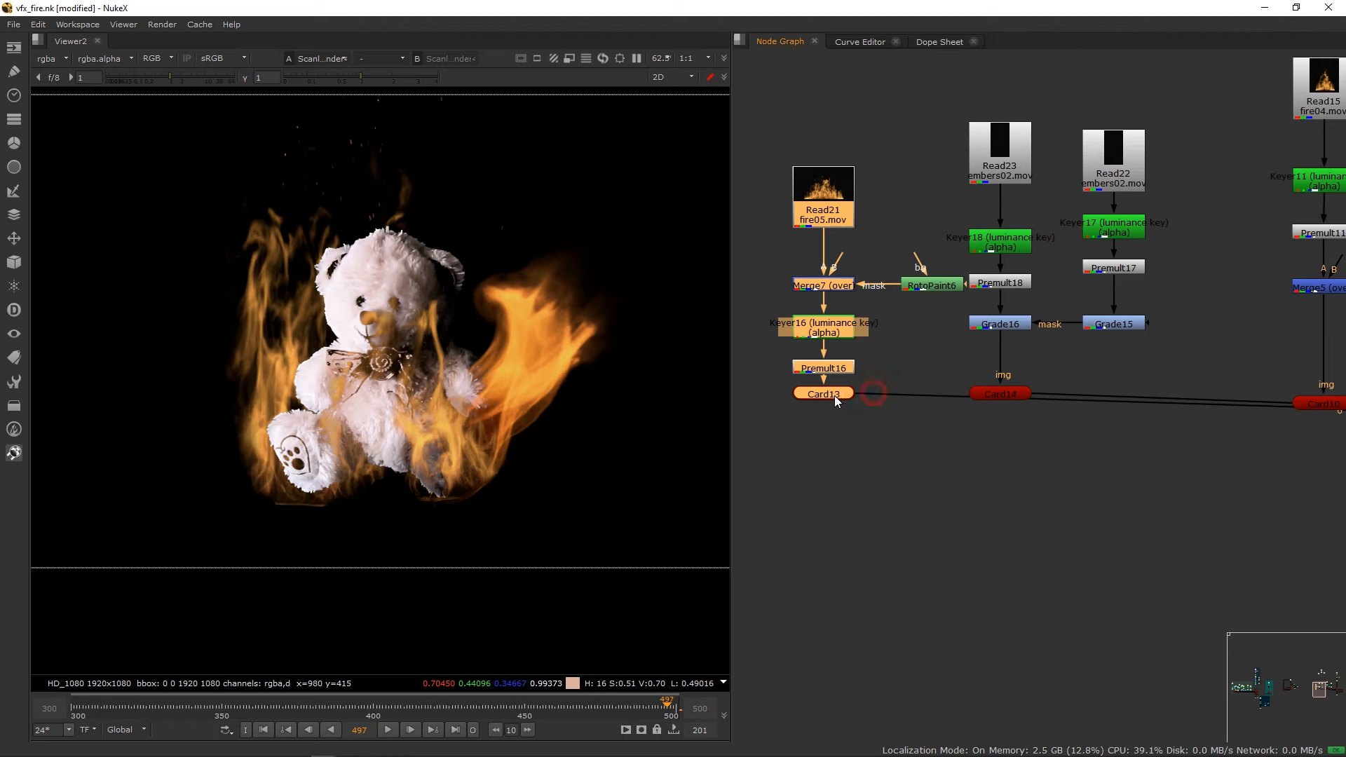
pyautogui.moveTo(913, 358); pyautogui.dragTo(950, 355, button='middle')
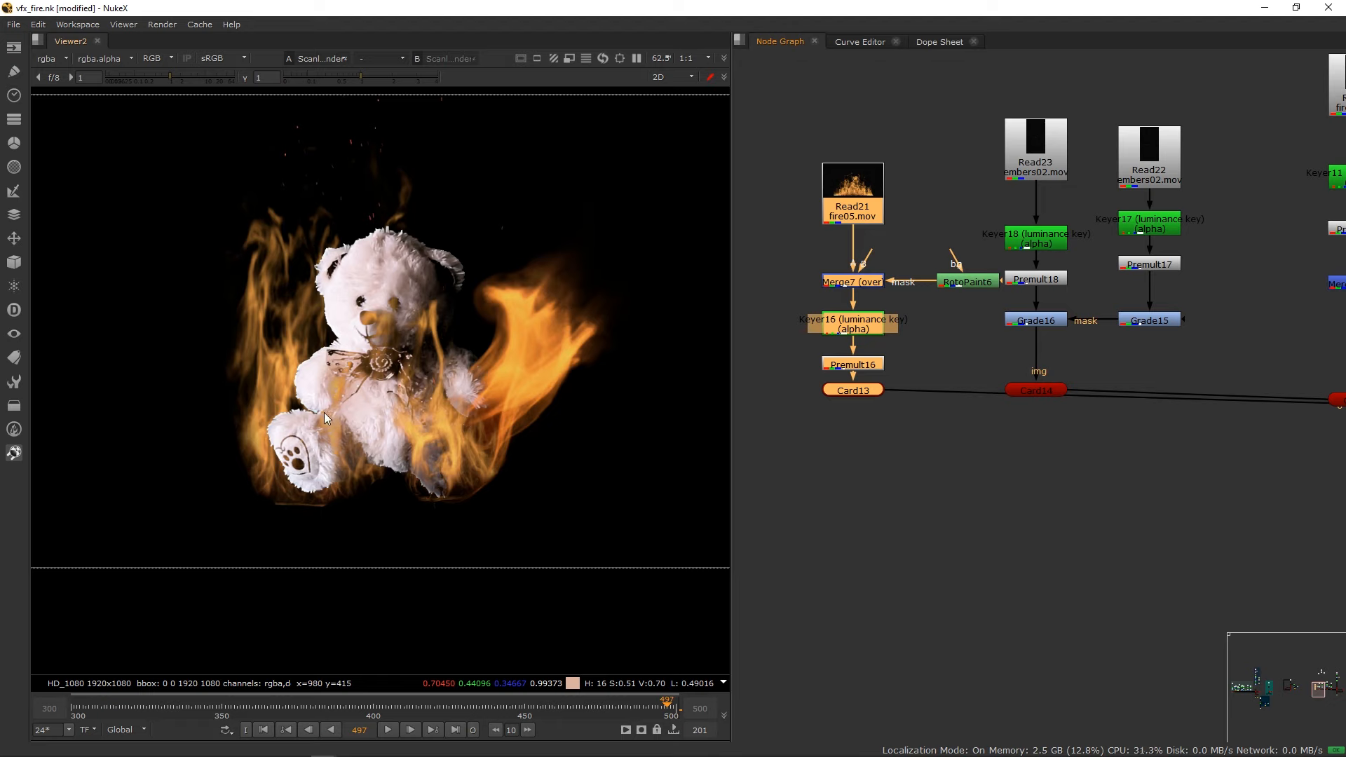
pyautogui.click(879, 452)
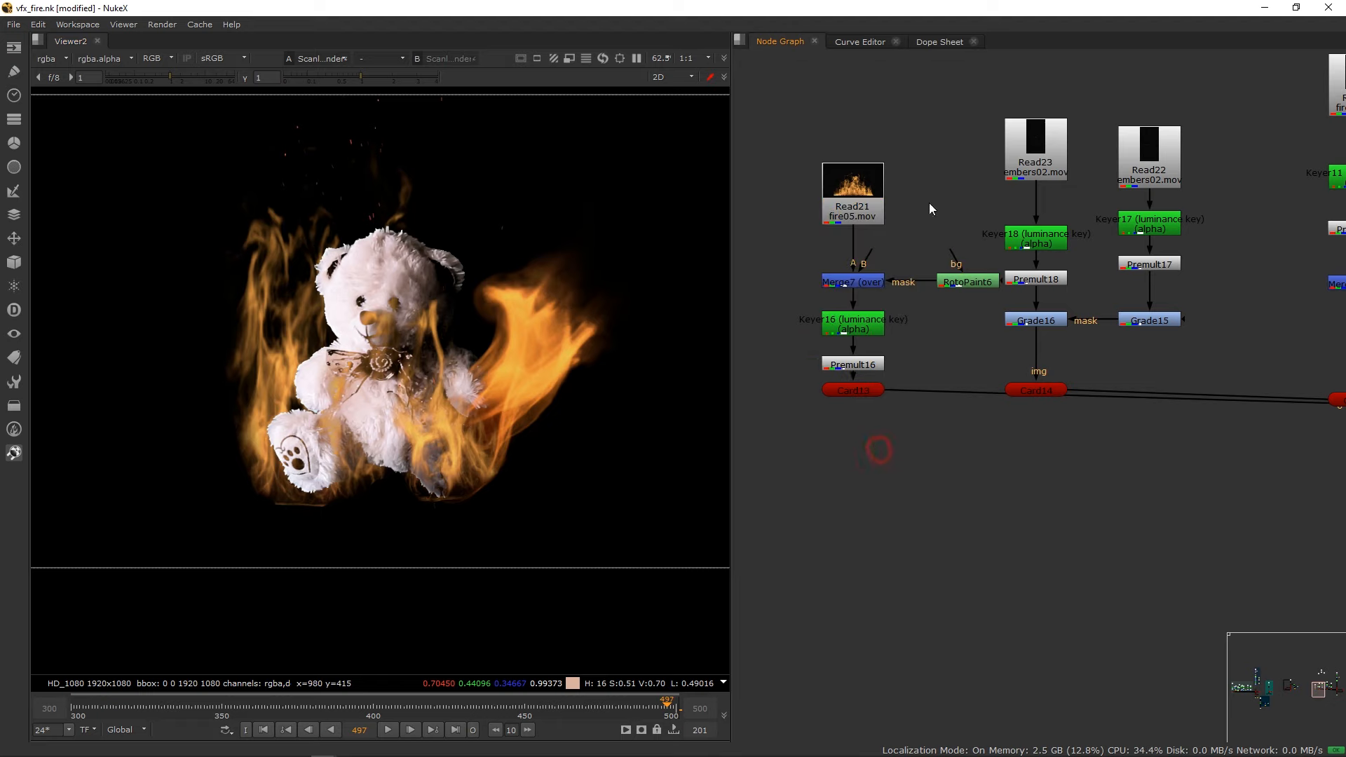
# Fine-tune point B of the fire05 Keyer's luminance range, trying about 0.11 and 0.388 before raising it slightly, and close its properties.
pyautogui.click(863, 329)
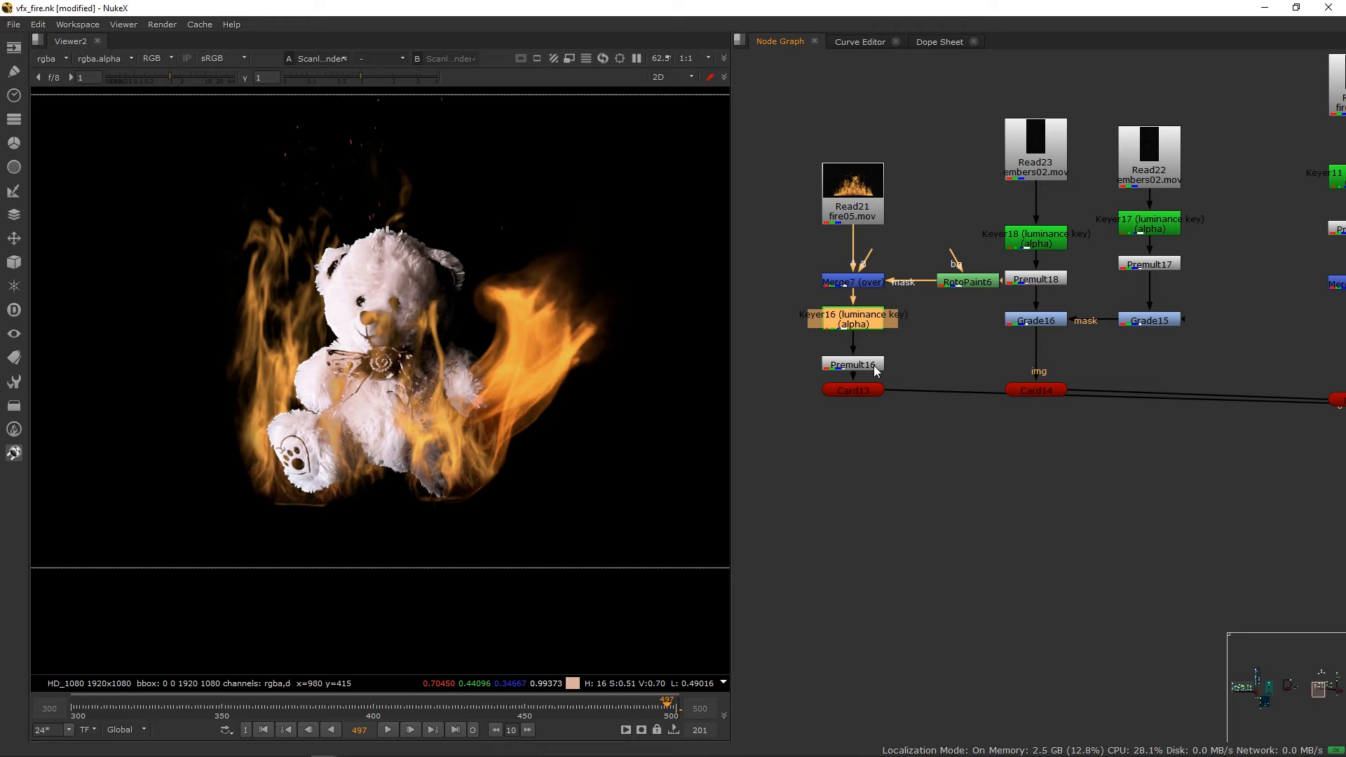
pyautogui.doubleClick(864, 330)
pyautogui.moveTo(509, 223); pyautogui.dragTo(864, 172)
pyautogui.click(830, 352)
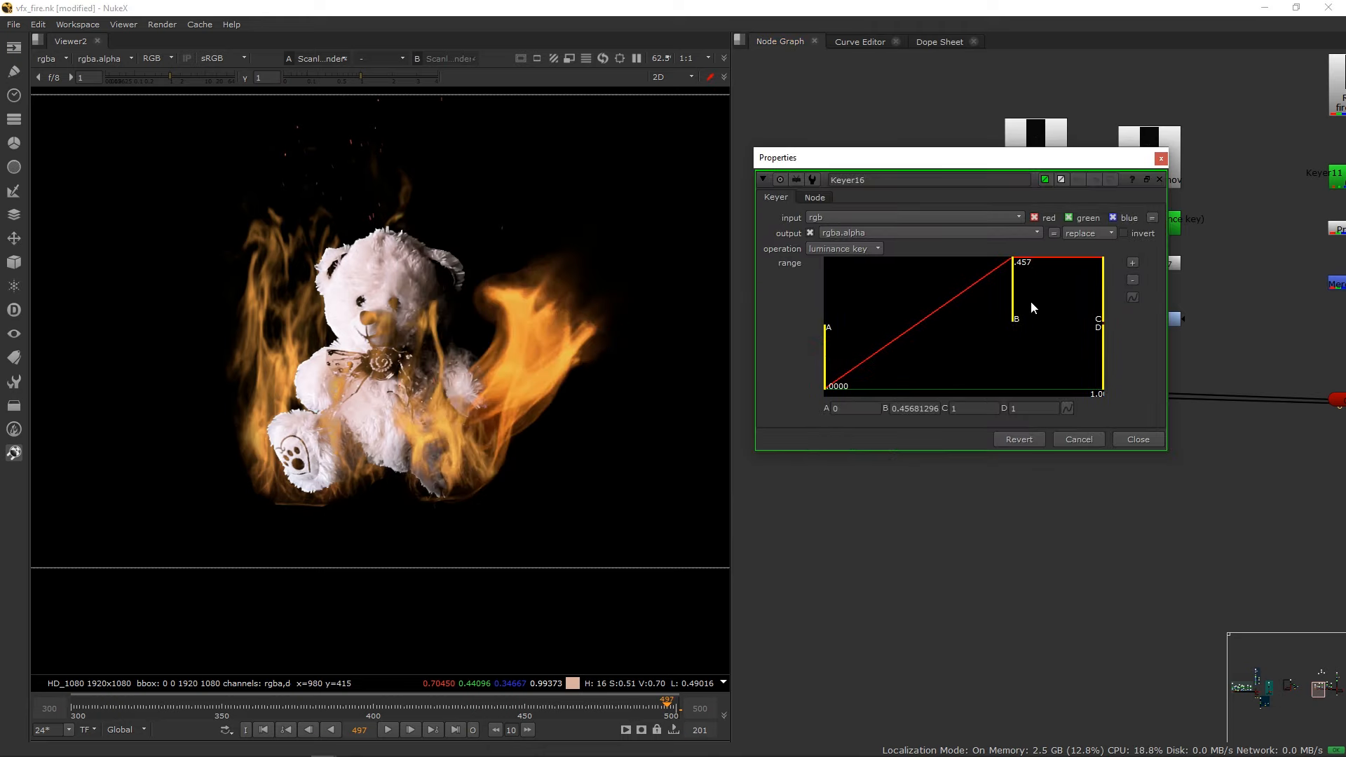
pyautogui.moveTo(1015, 302); pyautogui.dragTo(923, 292)
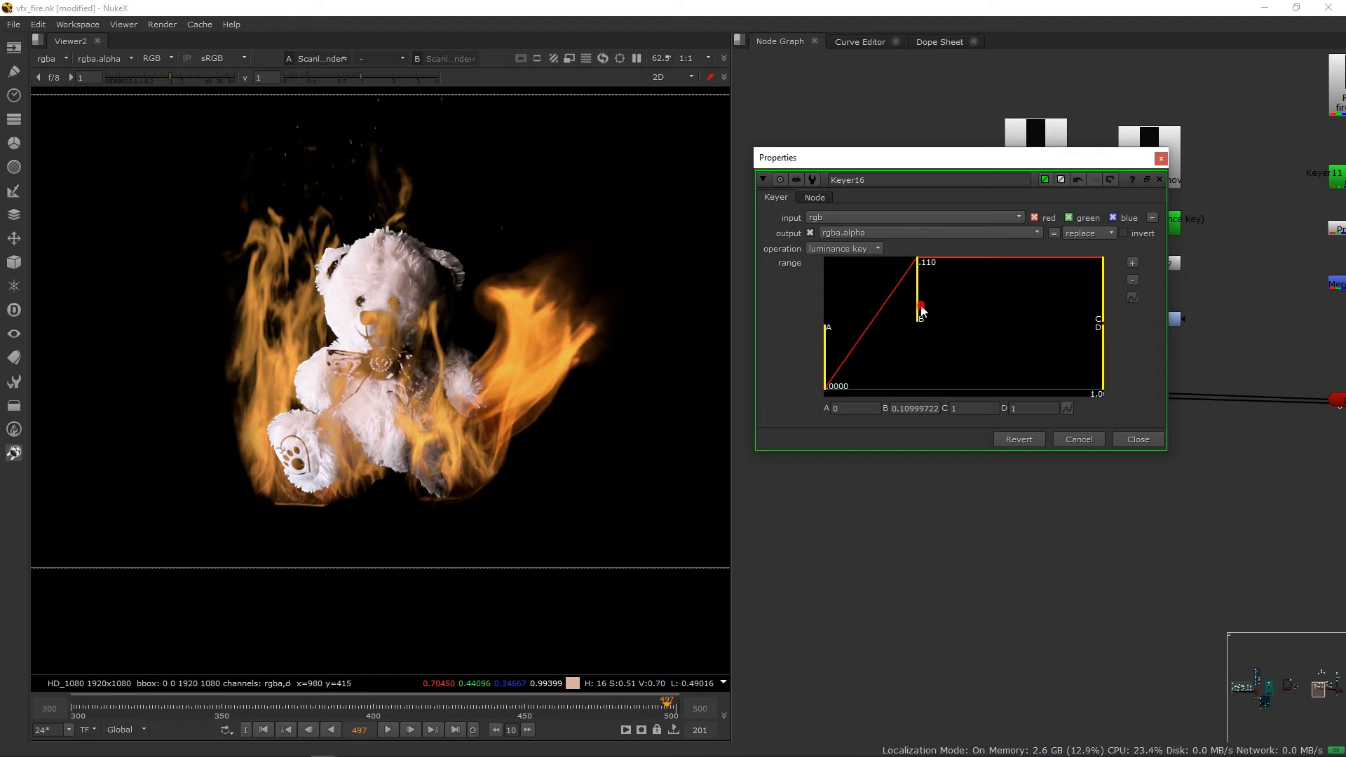
pyautogui.moveTo(918, 309); pyautogui.dragTo(999, 308)
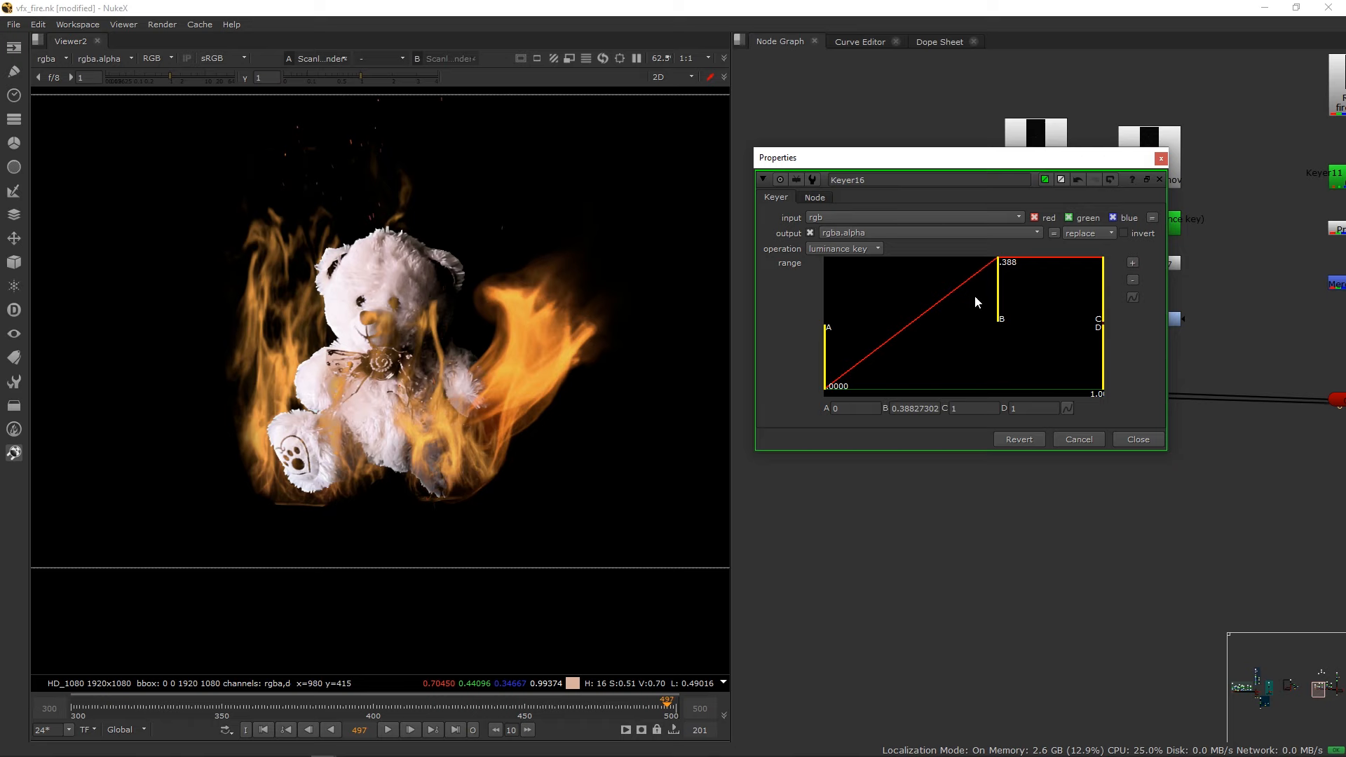
pyautogui.moveTo(1000, 312); pyautogui.dragTo(1016, 312)
pyautogui.click(1161, 159)
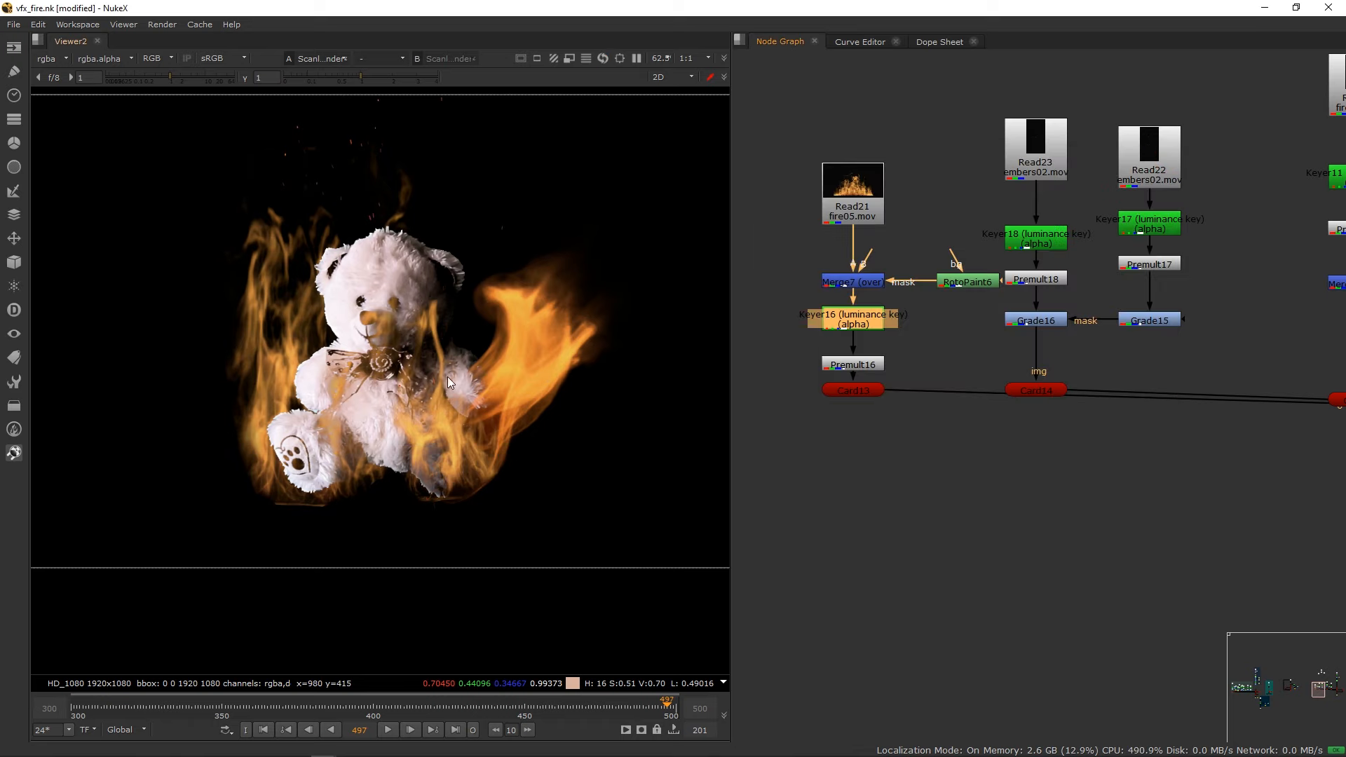
# Copy the embers01 chain, from Read node to Card, out of the original backdrop and paste it beside the new setup's fire05 chain.
pyautogui.scroll(-6, 1038, 295)
pyautogui.moveTo(842, 313)
pyautogui.mouseDown(button='middle')
pyautogui.moveTo(1090, 309)
pyautogui.moveTo(1058, 326)
pyautogui.mouseUp(button='middle')
pyautogui.moveTo(771, 318); pyautogui.dragTo(881, 287, button='middle')
pyautogui.moveTo(746, 148); pyautogui.dragTo(850, 552)
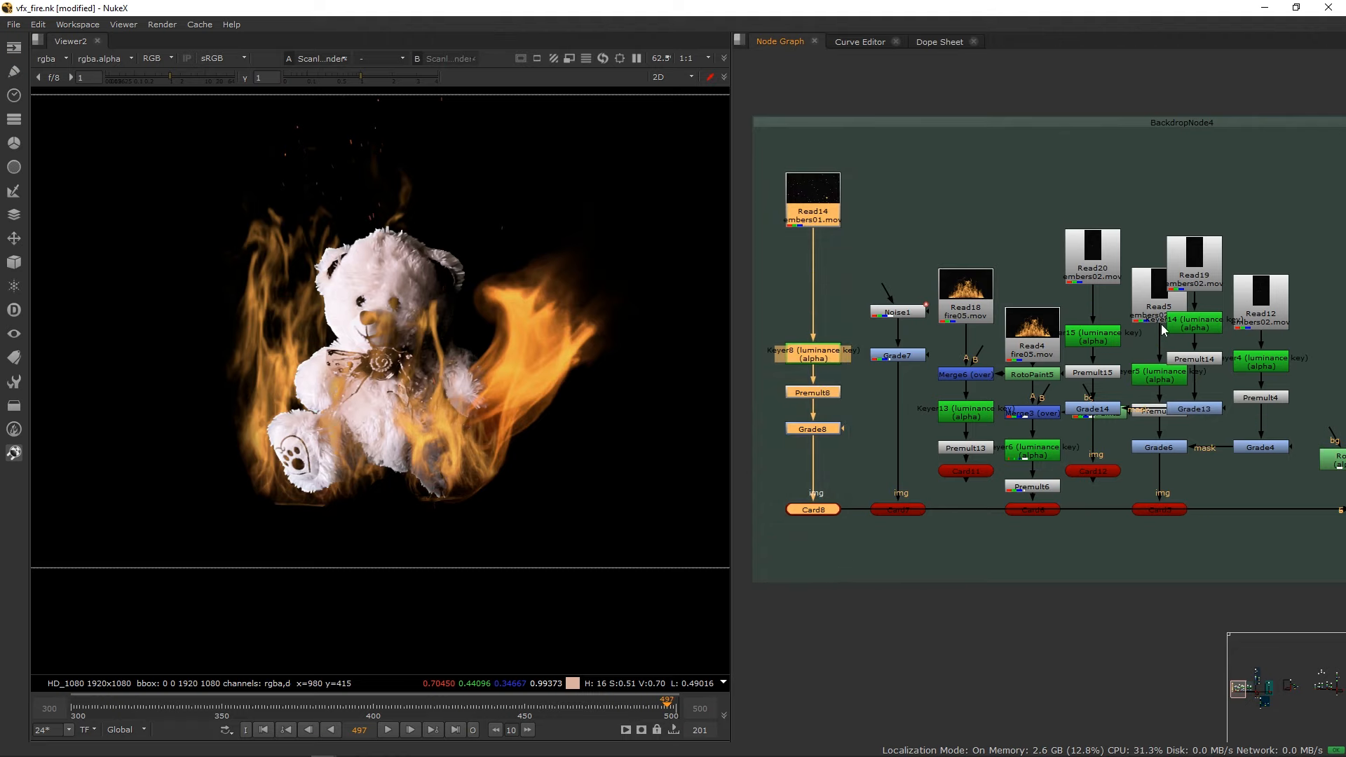
pyautogui.keyDown('alt'); pyautogui.moveTo(1142, 312); pyautogui.dragTo(951, 331, button='middle'); pyautogui.keyUp('alt')
pyautogui.moveTo(1235, 311); pyautogui.dragTo(671, 321, button='middle')
pyautogui.moveTo(1148, 291); pyautogui.dragTo(1012, 304, button='middle')
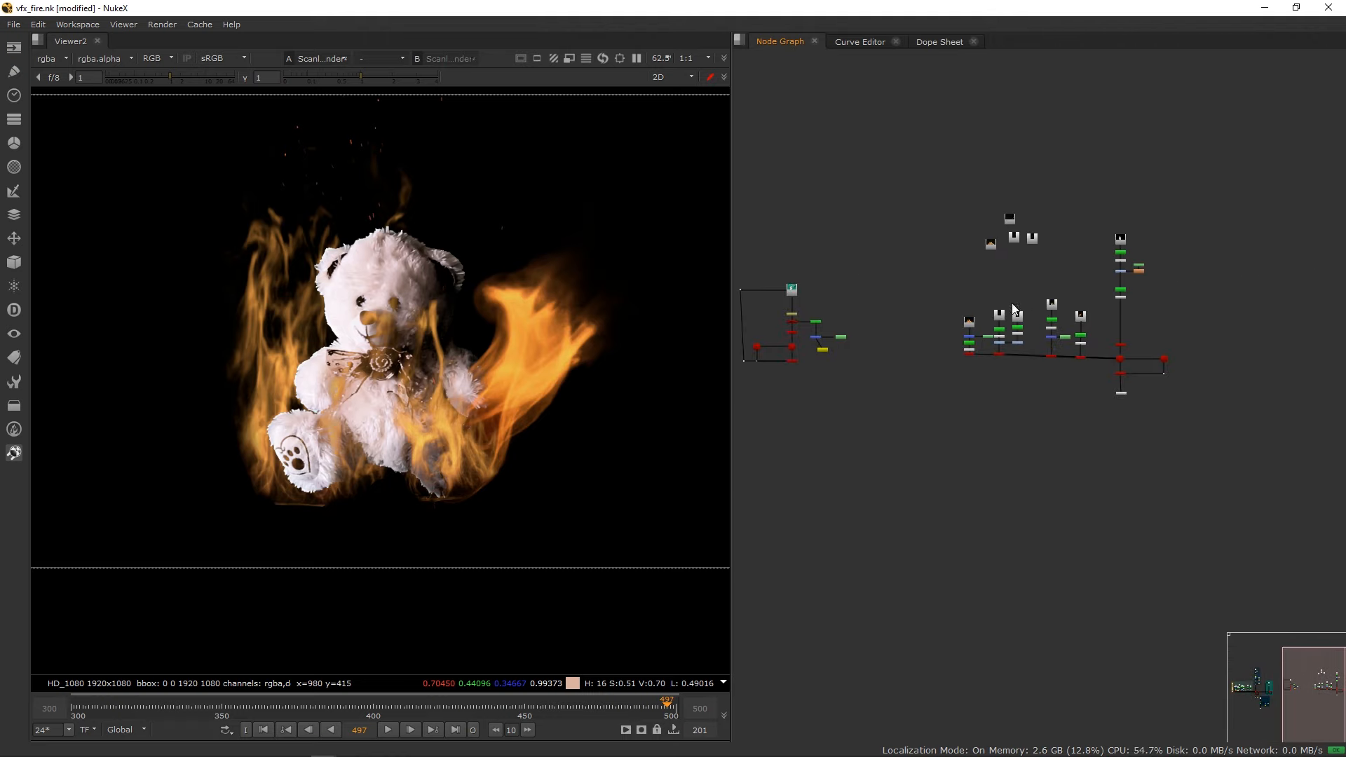
pyautogui.keyDown('alt'); pyautogui.moveTo(920, 302); pyautogui.dragTo(954, 275, button='middle'); pyautogui.keyUp('alt')
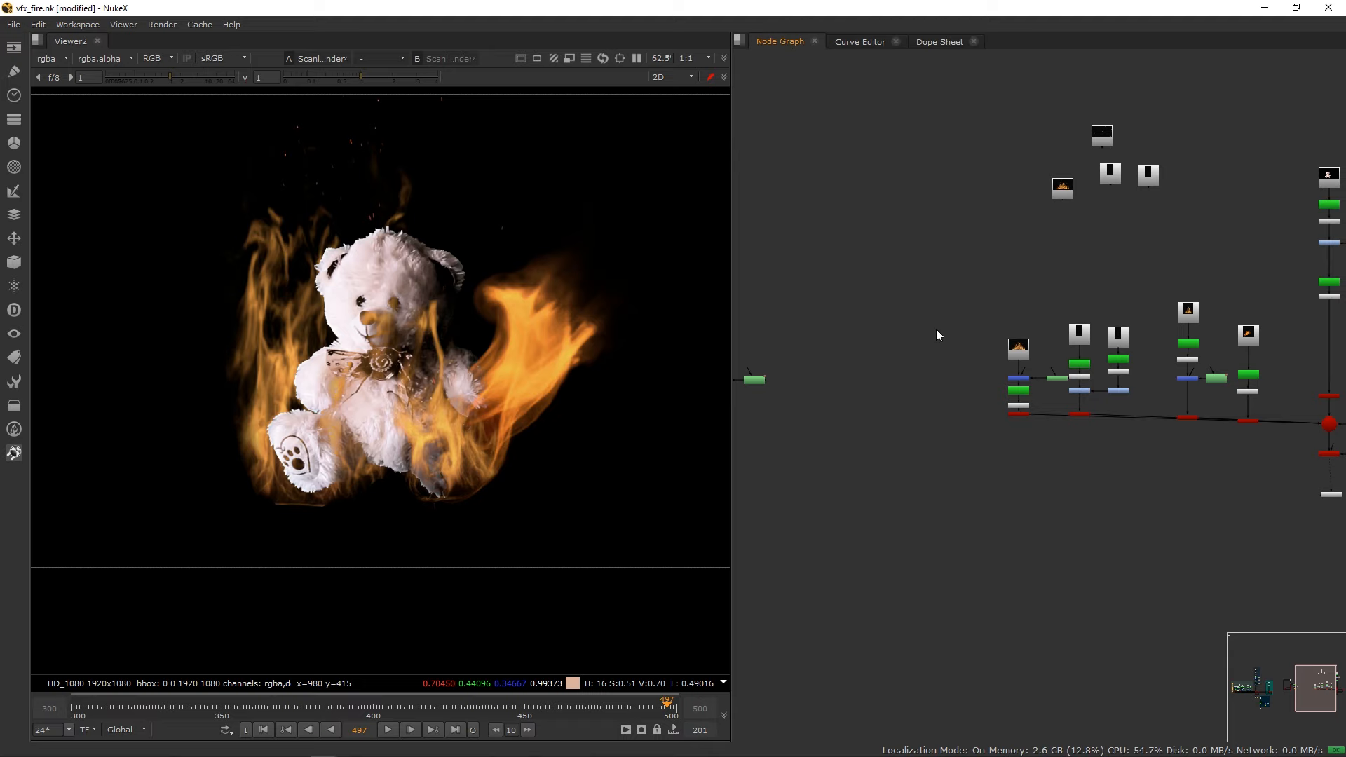
pyautogui.hotkey('ctrl', 'v')
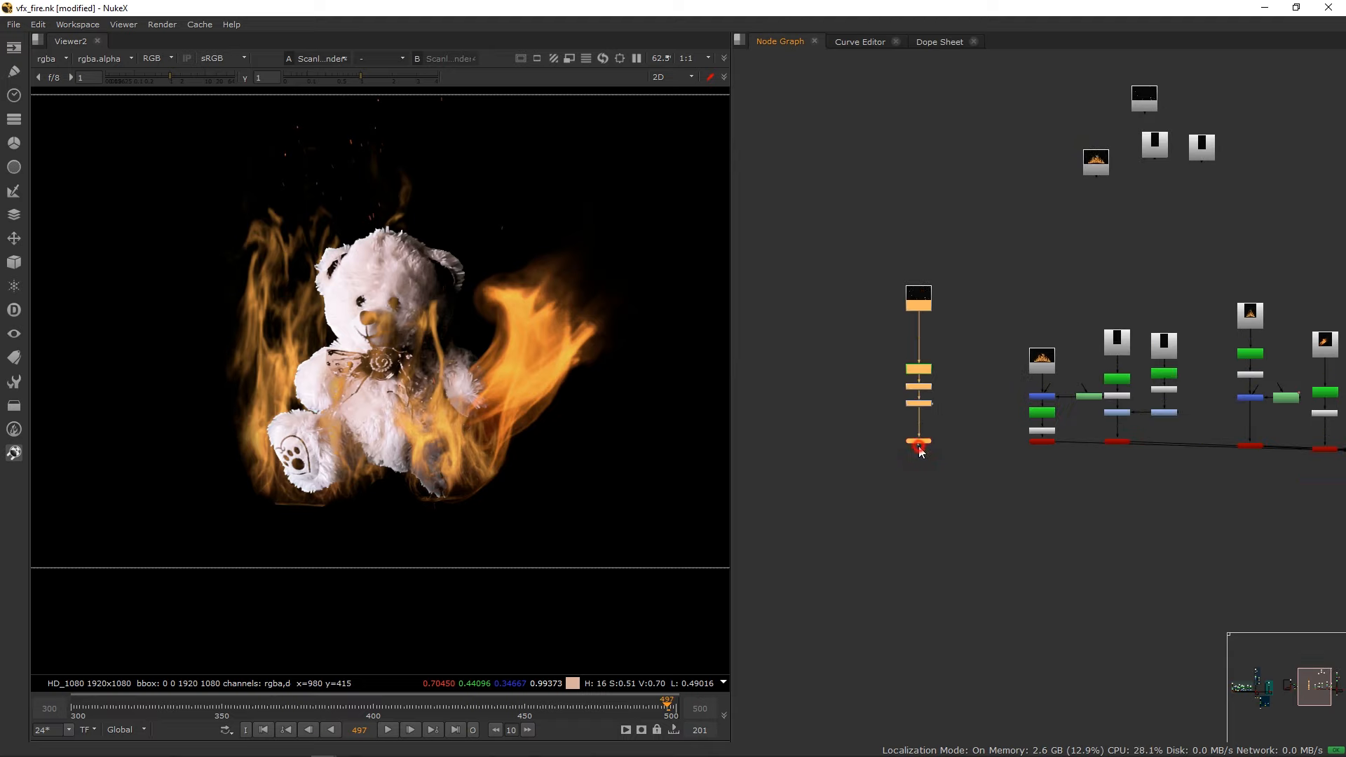
# Connect the pasted embers01 Card to the new setup's Scene node and line the chain up with the other Cards.
pyautogui.moveTo(1093, 457); pyautogui.dragTo(945, 397, button='middle')
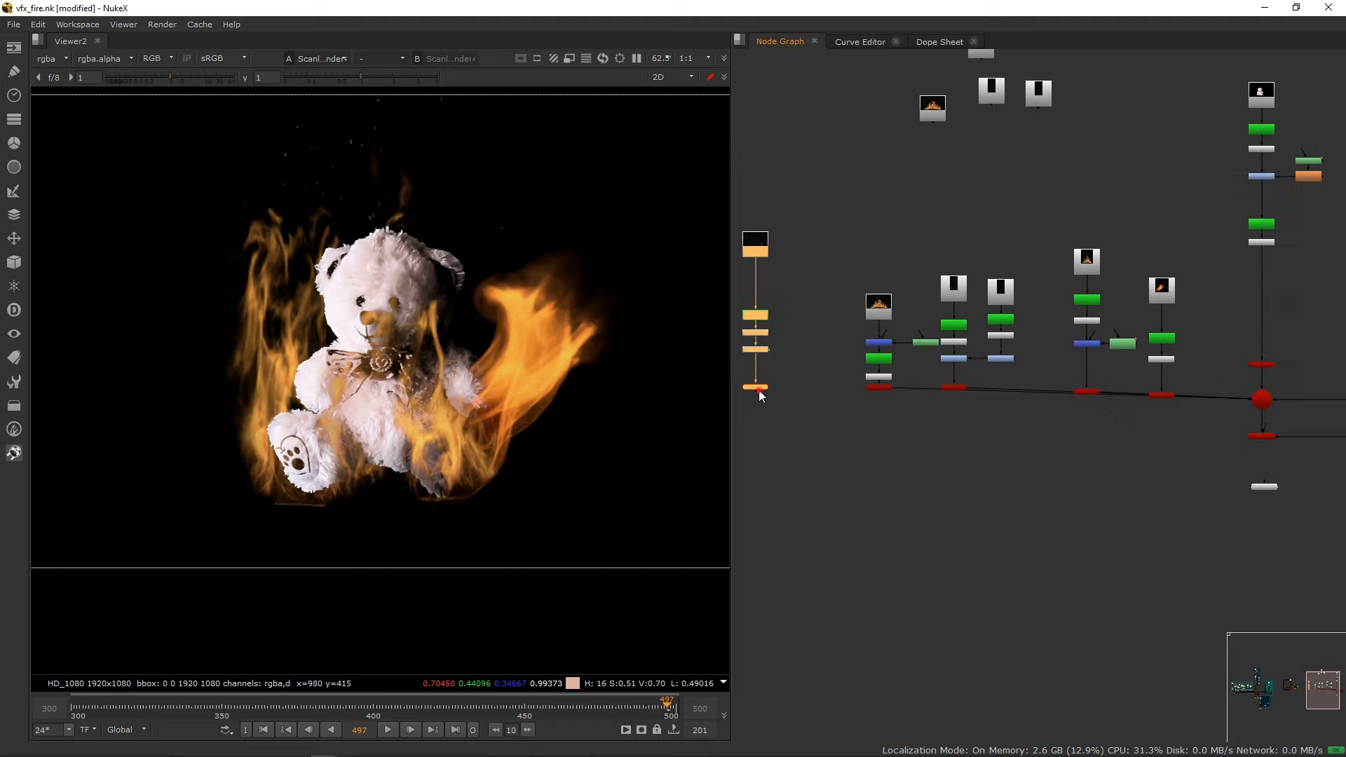
pyautogui.moveTo(759, 390); pyautogui.dragTo(1202, 399)
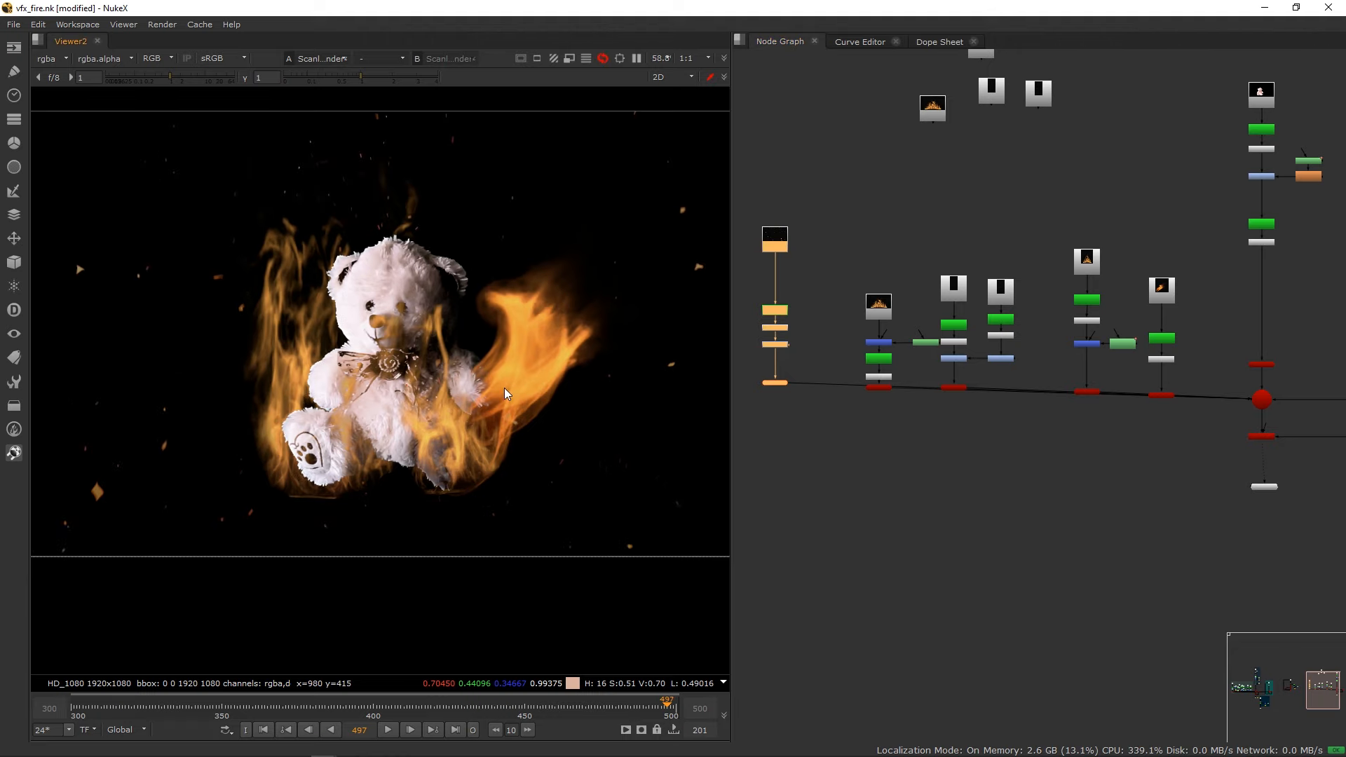
pyautogui.press('-')
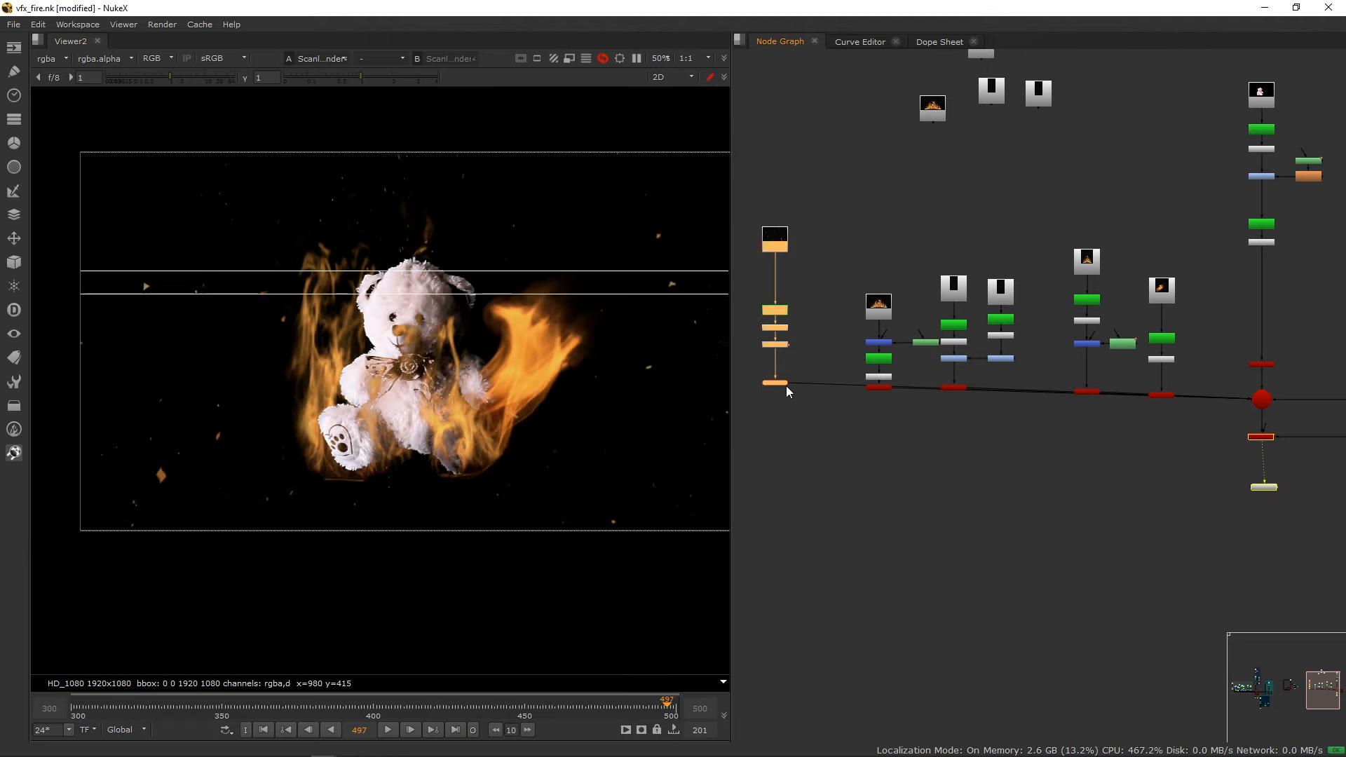
pyautogui.moveTo(788, 391); pyautogui.dragTo(802, 400)
pyautogui.moveTo(786, 223); pyautogui.dragTo(869, 254)
pyautogui.moveTo(924, 292); pyautogui.dragTo(1052, 278, button='middle')
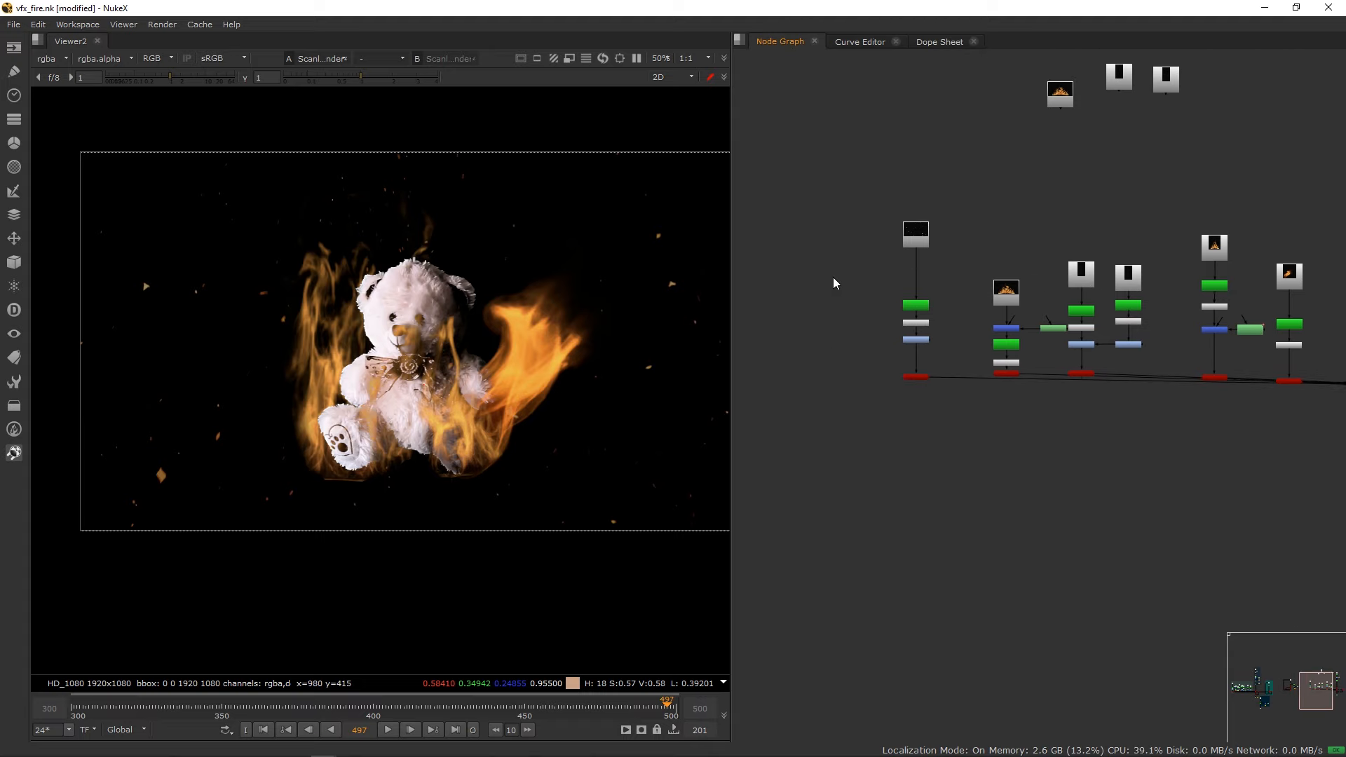
pyautogui.scroll(3, 890, 302)
pyautogui.click(934, 402)
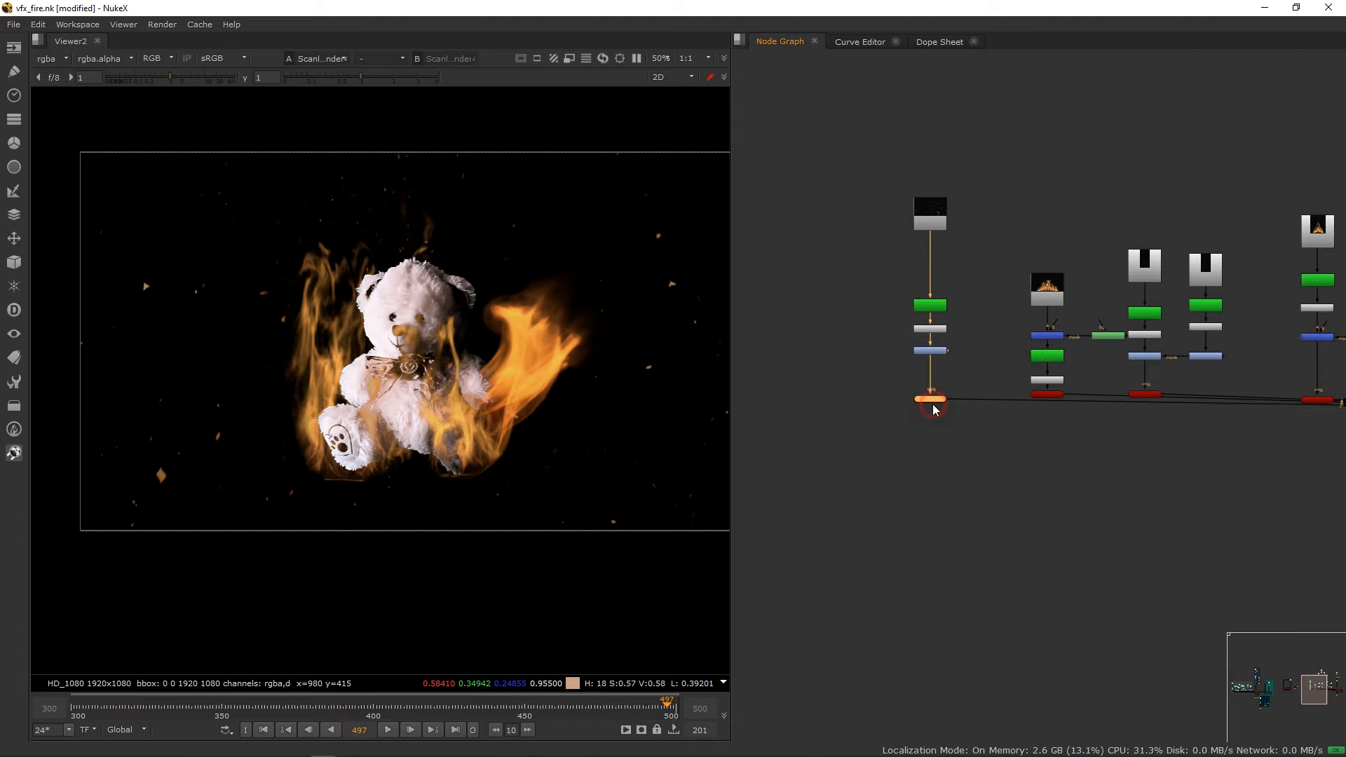
pyautogui.click(905, 419)
pyautogui.click(1052, 398)
pyautogui.hotkey('ctrl', 'v')
pyautogui.hotkey('ctrl', 'z')
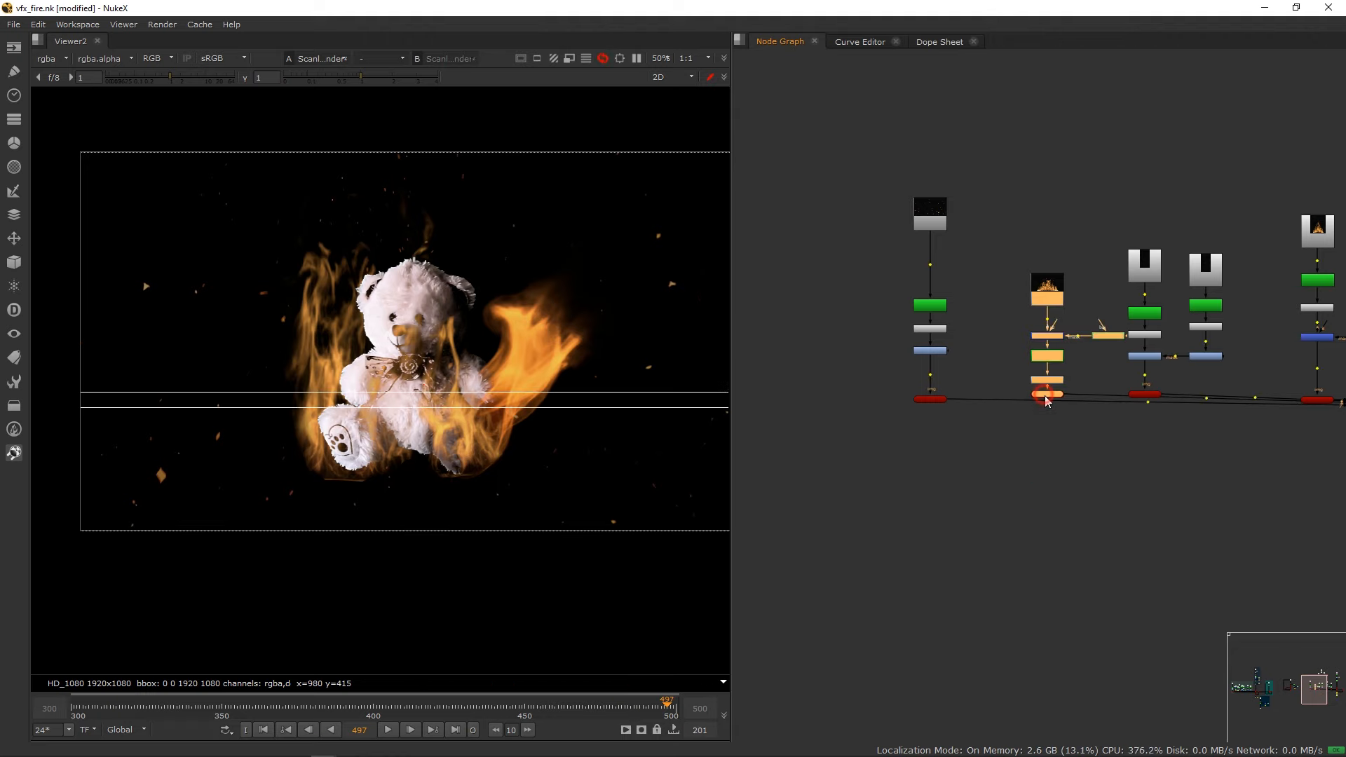
# Copy only the fire05 Card node and paste the duplicate on the empty side of the embers01 chain.
pyautogui.doubleClick(1048, 395)
pyautogui.click(1017, 261)
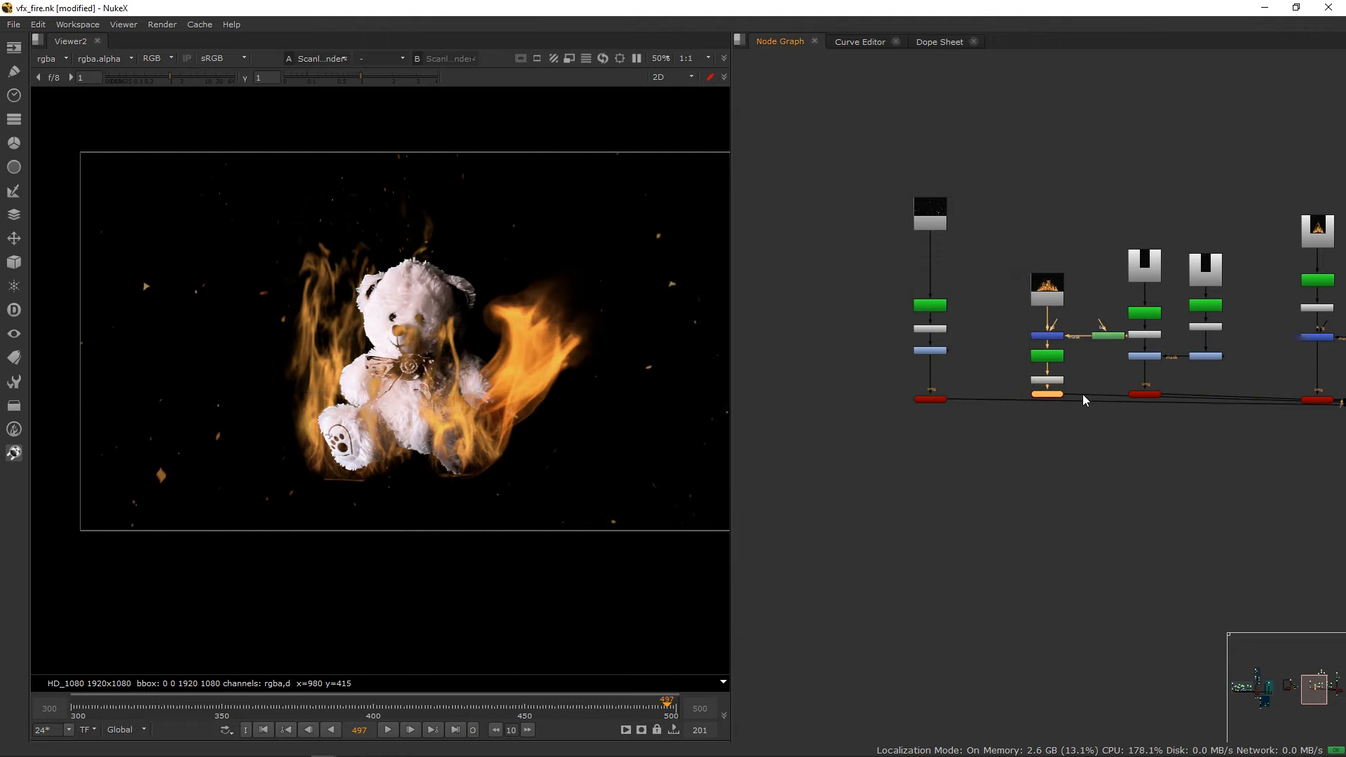
pyautogui.hotkey('ctrl', 'c')
pyautogui.click(843, 409)
pyautogui.hotkey('ctrl', 'v')
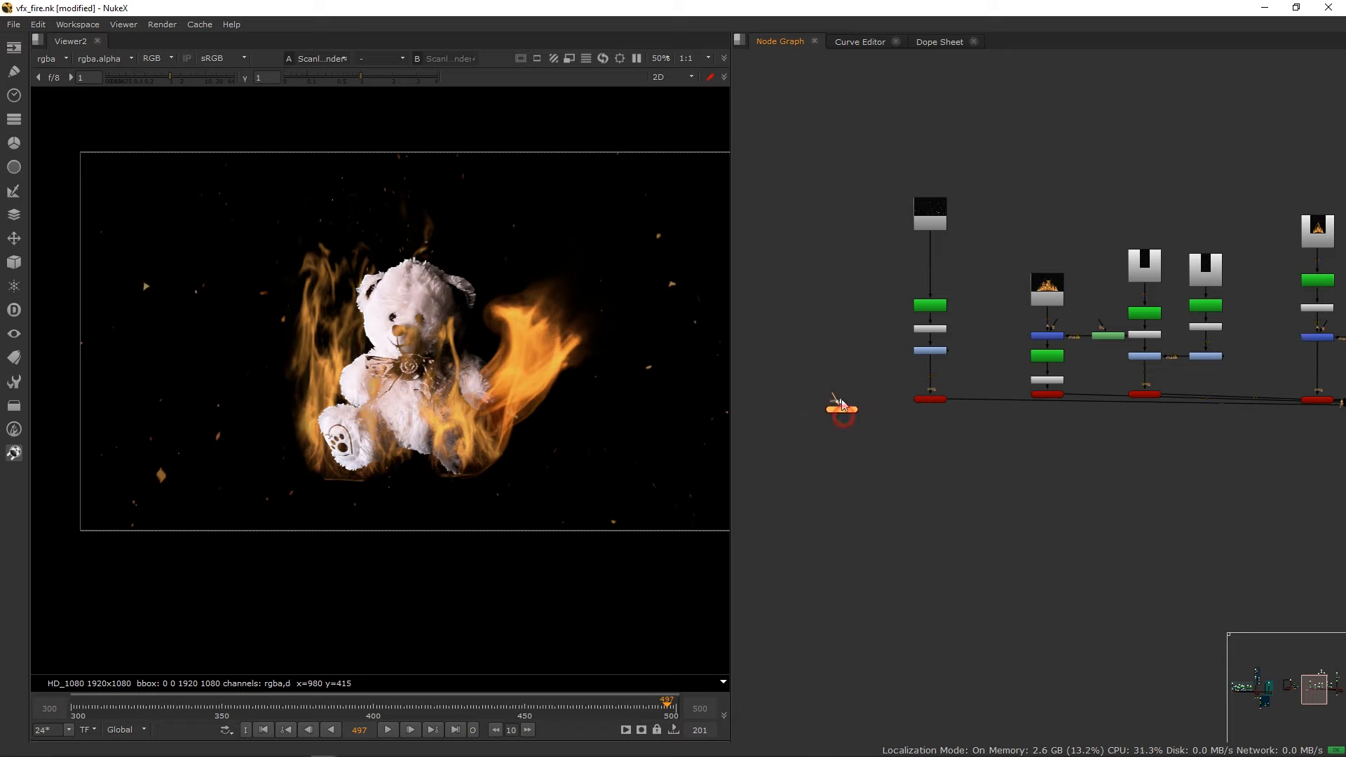
# Add a Noise node above the duplicated Card and show its output in the viewer.
pyautogui.click(822, 366)
pyautogui.press('Tab')
pyautogui.write('noise')
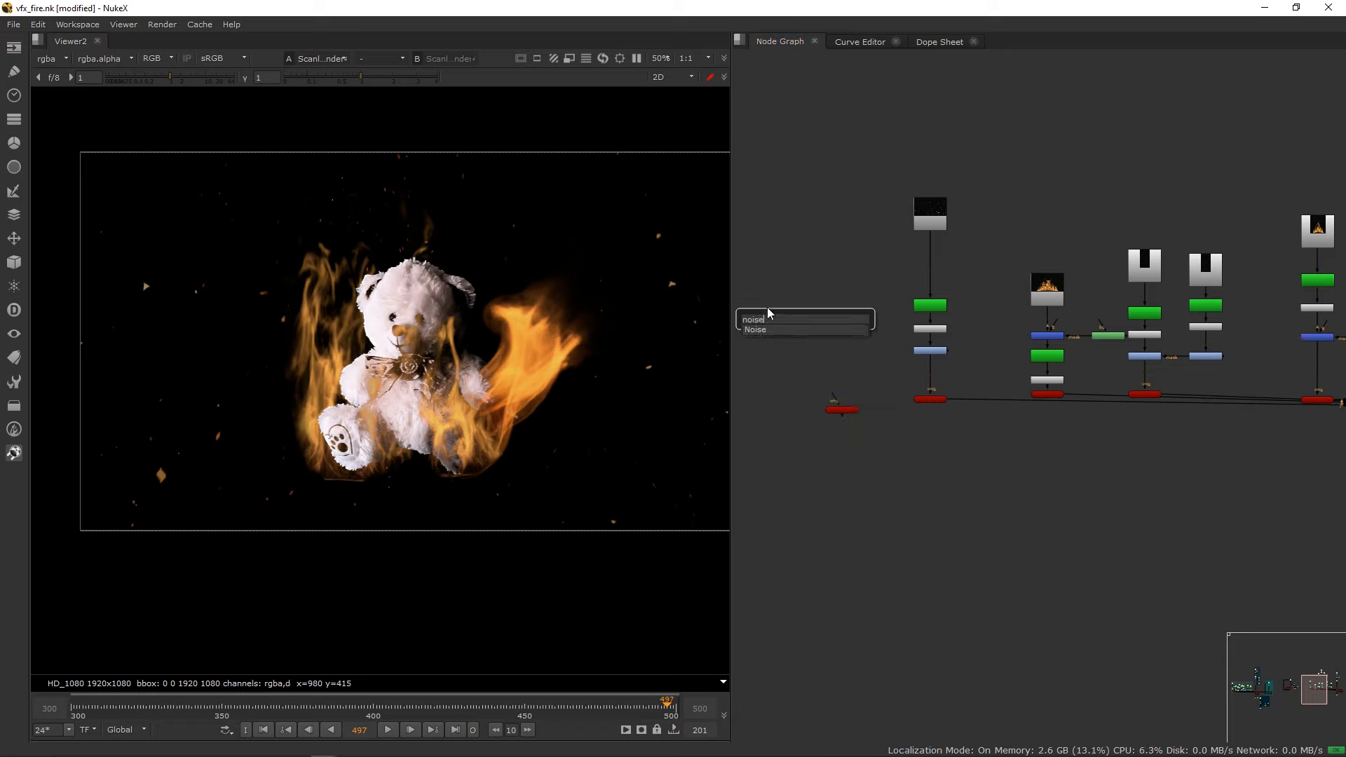
pyautogui.press('Return')
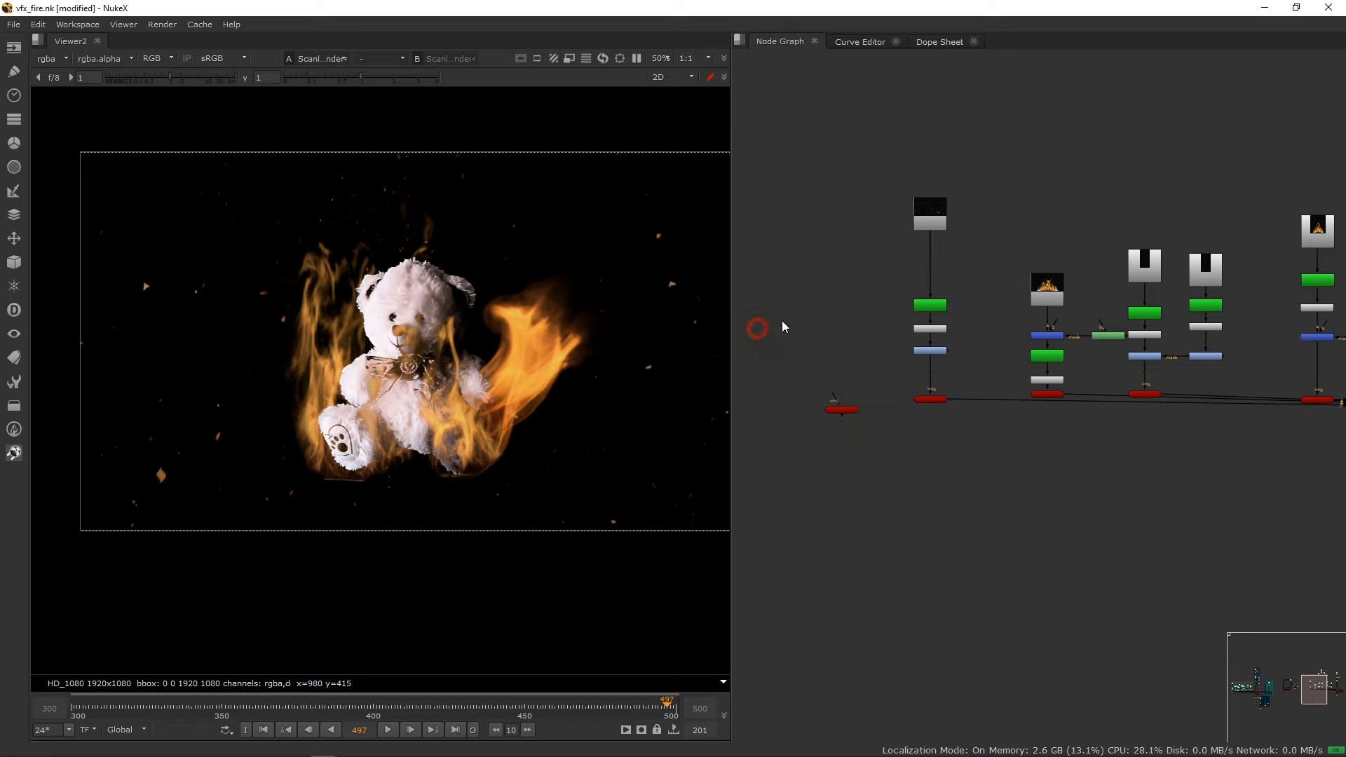
pyautogui.moveTo(824, 363); pyautogui.dragTo(845, 319)
pyautogui.click(787, 265)
pyautogui.press('1')
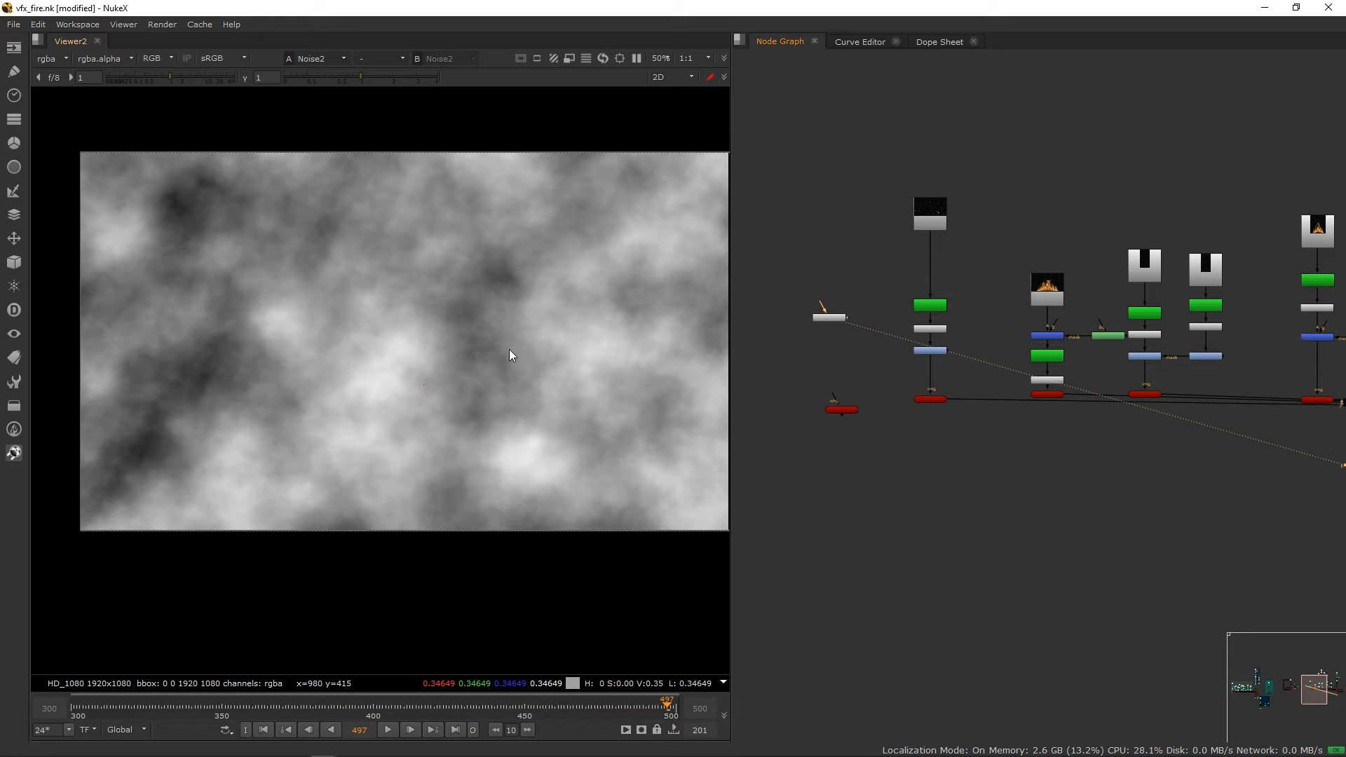
pyautogui.scroll(-2, 463, 345)
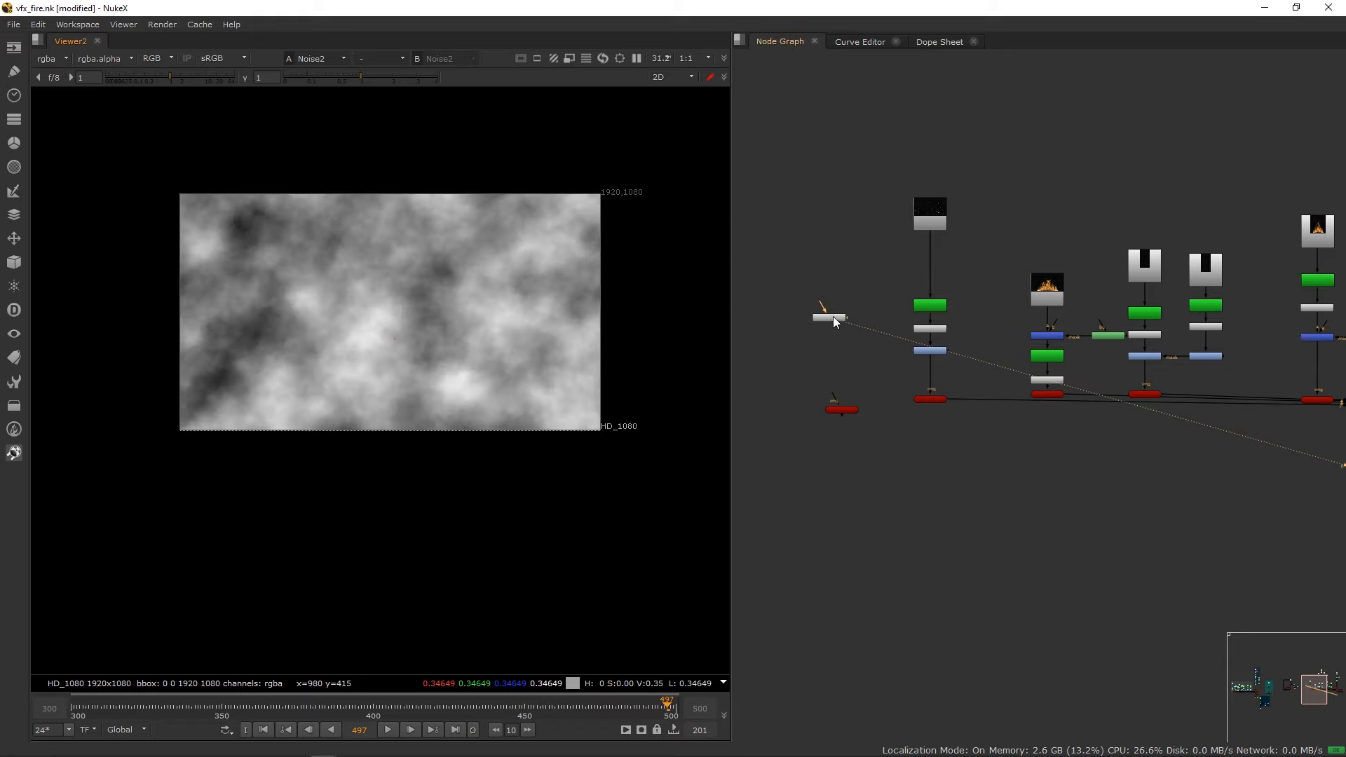
# Set the Noise's lacunarity to 3.42, gain to 0.188 and gamma to 0.295, try out its z value, and close its properties.
pyautogui.doubleClick(834, 317)
pyautogui.moveTo(589, 264); pyautogui.dragTo(1043, 131)
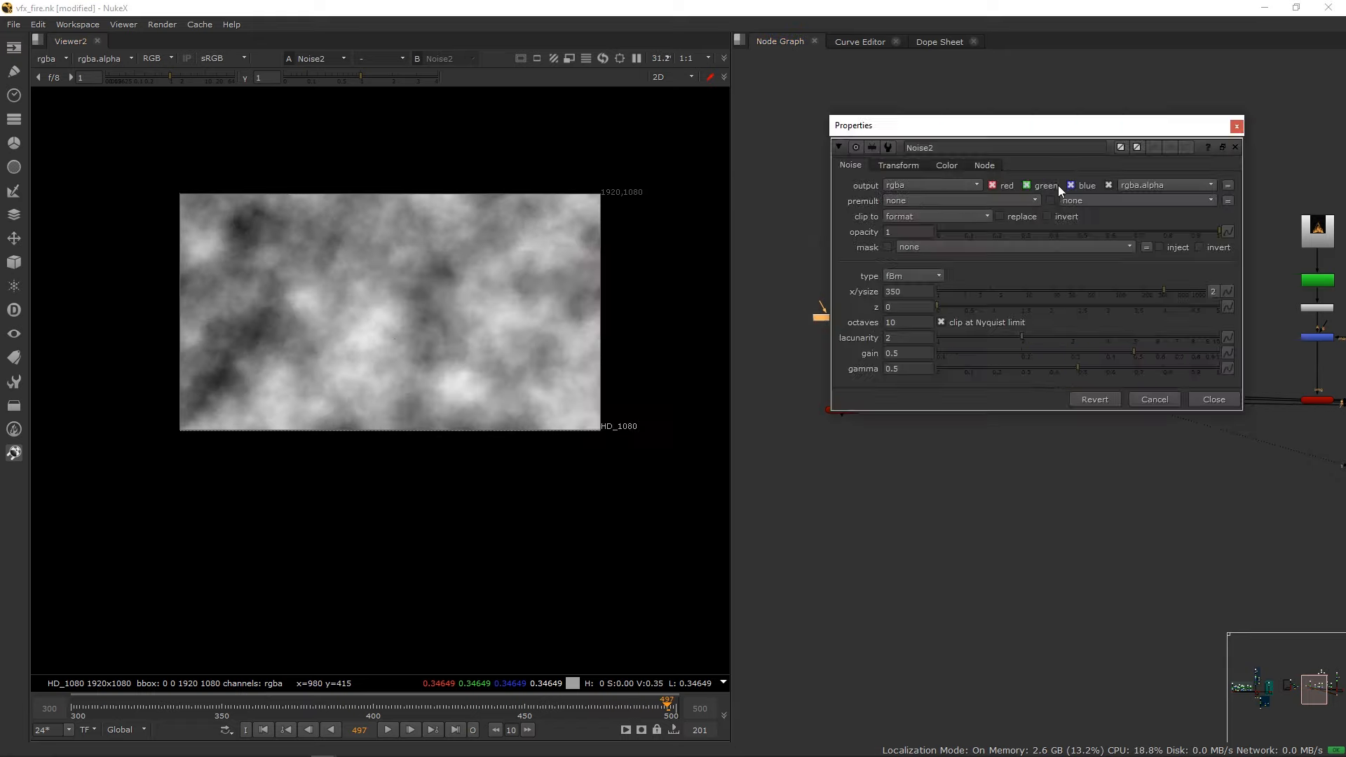
pyautogui.moveTo(1134, 351); pyautogui.dragTo(1015, 351)
pyautogui.moveTo(1023, 336); pyautogui.dragTo(1037, 366)
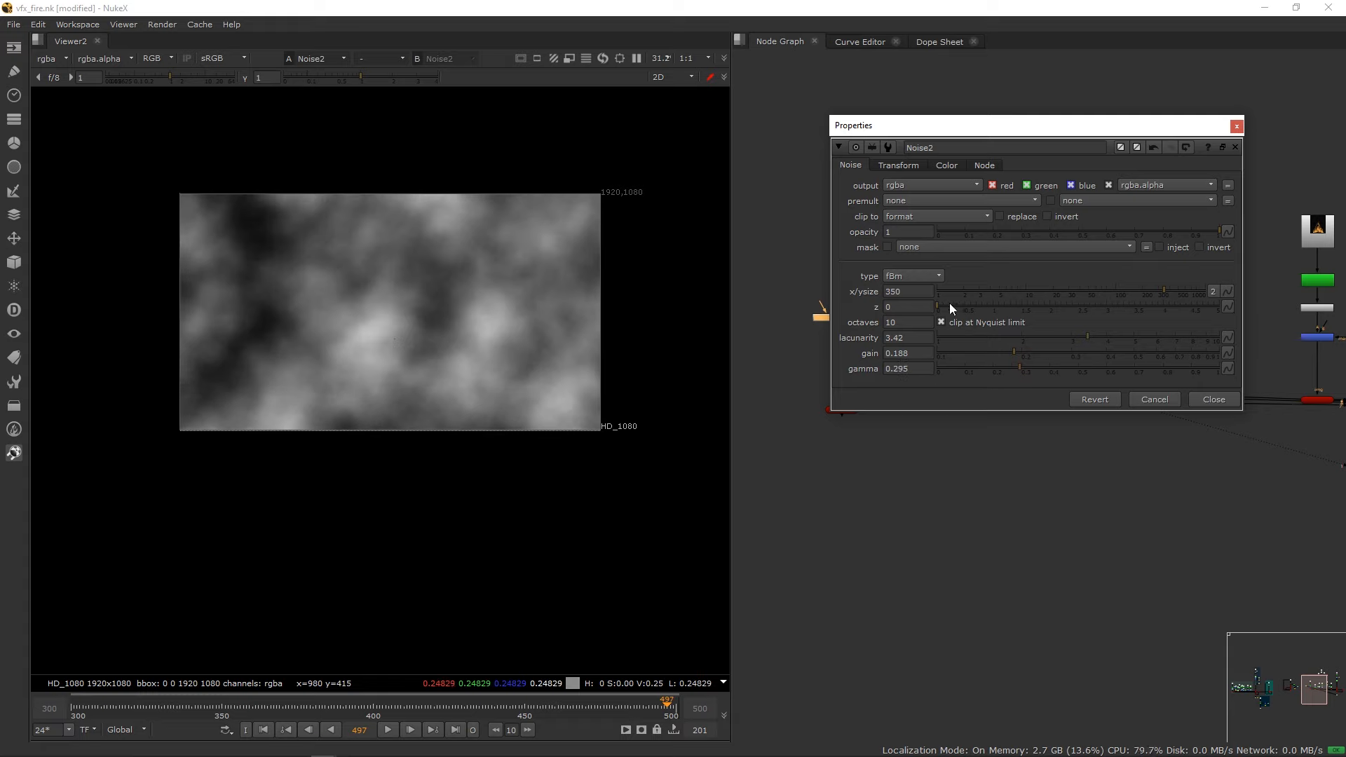
pyautogui.moveTo(950, 305)
pyautogui.mouseDown()
pyautogui.moveTo(1168, 306)
pyautogui.moveTo(932, 313)
pyautogui.mouseUp()
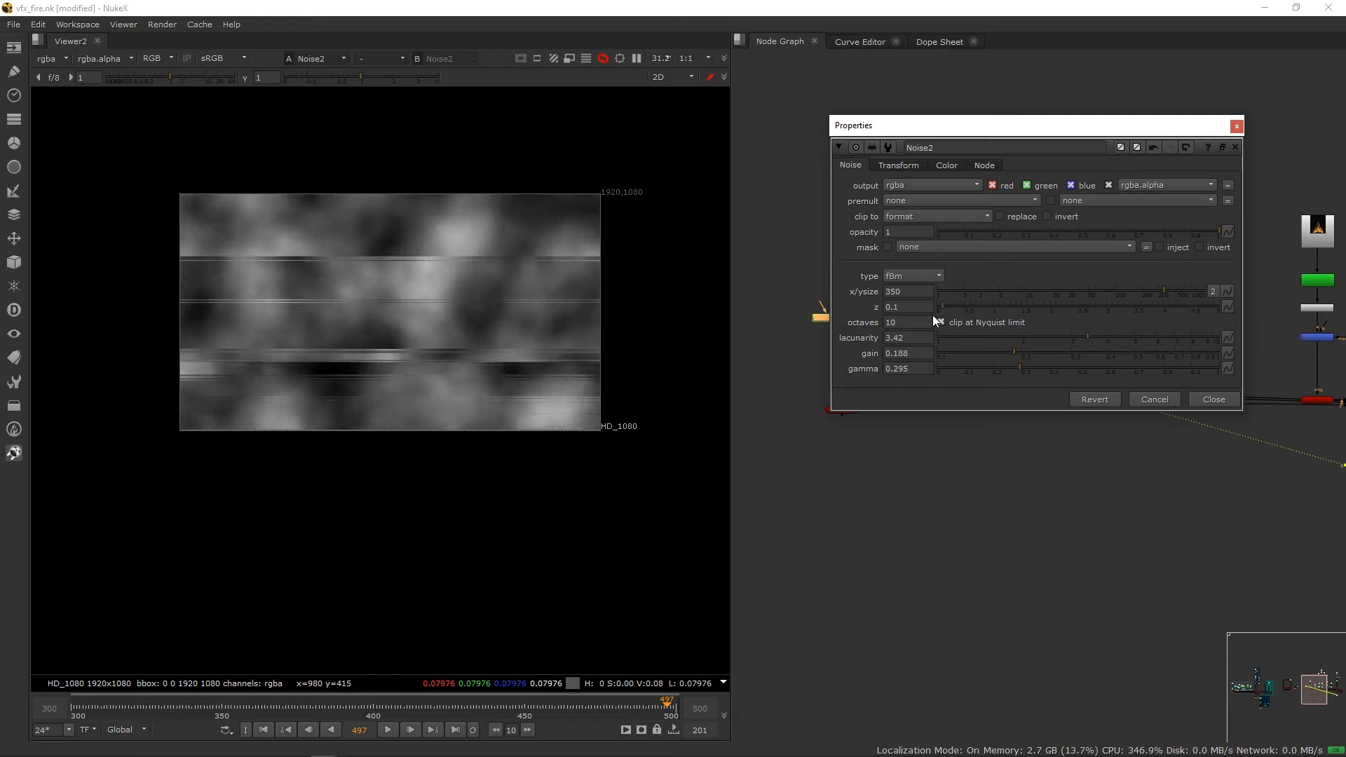
pyautogui.click(1236, 127)
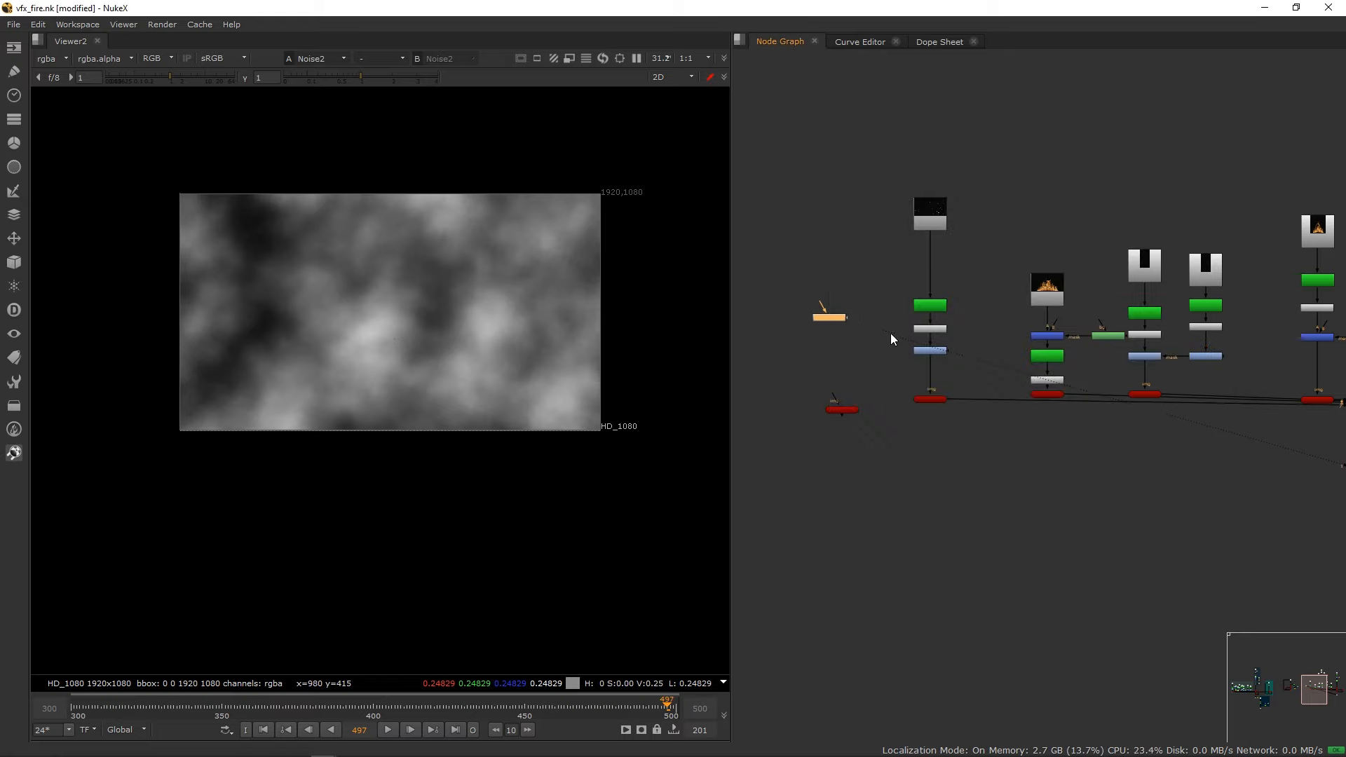
# Connect the duplicated Card to the Scene node and the Noise to that Card, then view the ScanlineRender output.
pyautogui.scroll(-3, 930, 407)
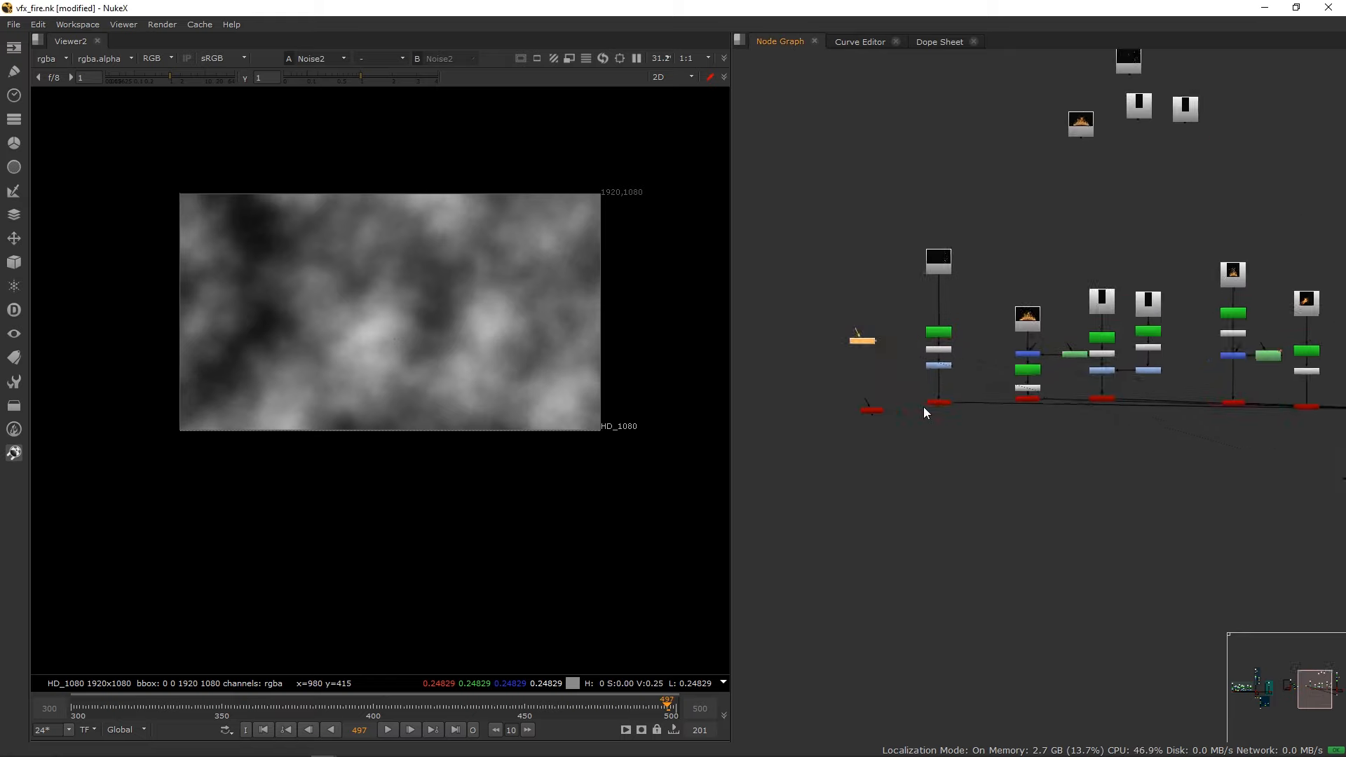
pyautogui.moveTo(957, 389); pyautogui.dragTo(870, 360, button='middle')
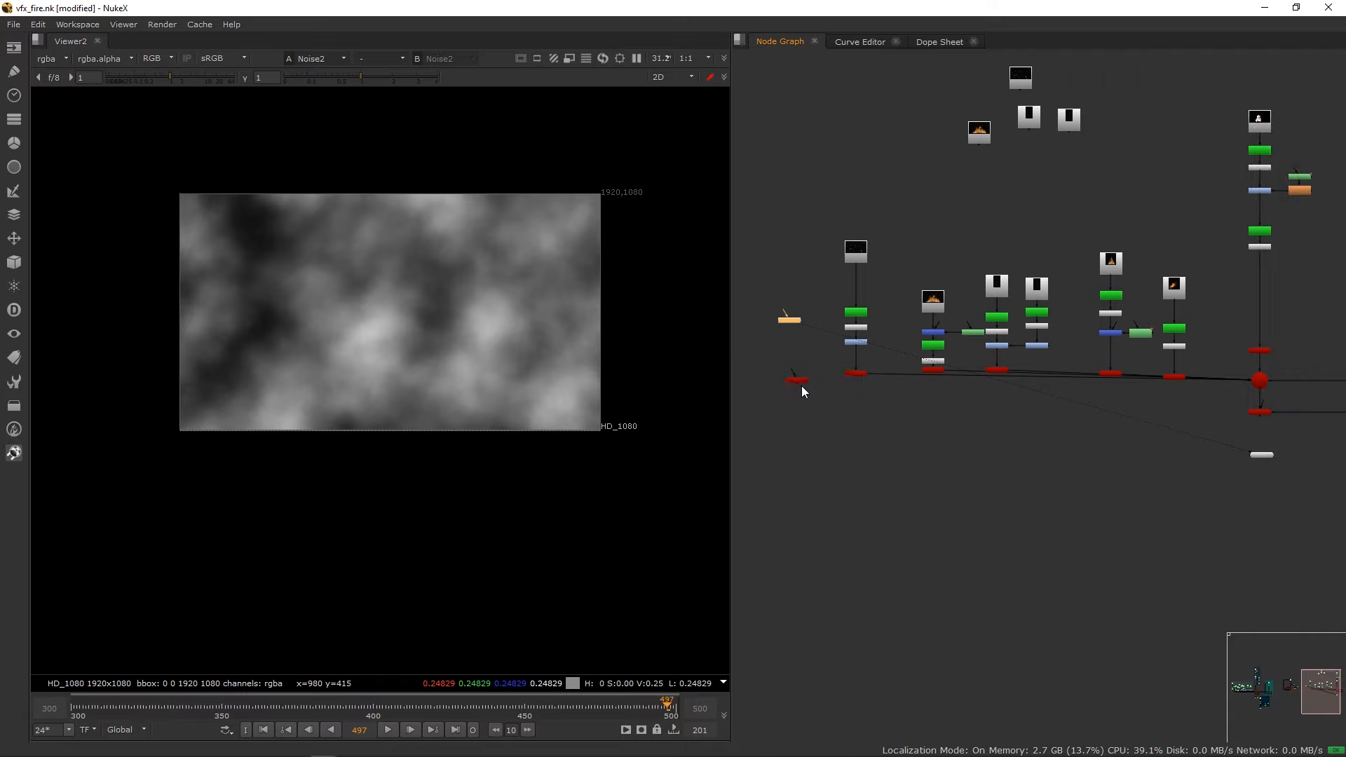
pyautogui.moveTo(801, 386); pyautogui.dragTo(1261, 382)
pyautogui.moveTo(795, 386); pyautogui.dragTo(838, 247)
pyautogui.click(1261, 413)
pyautogui.press('1')
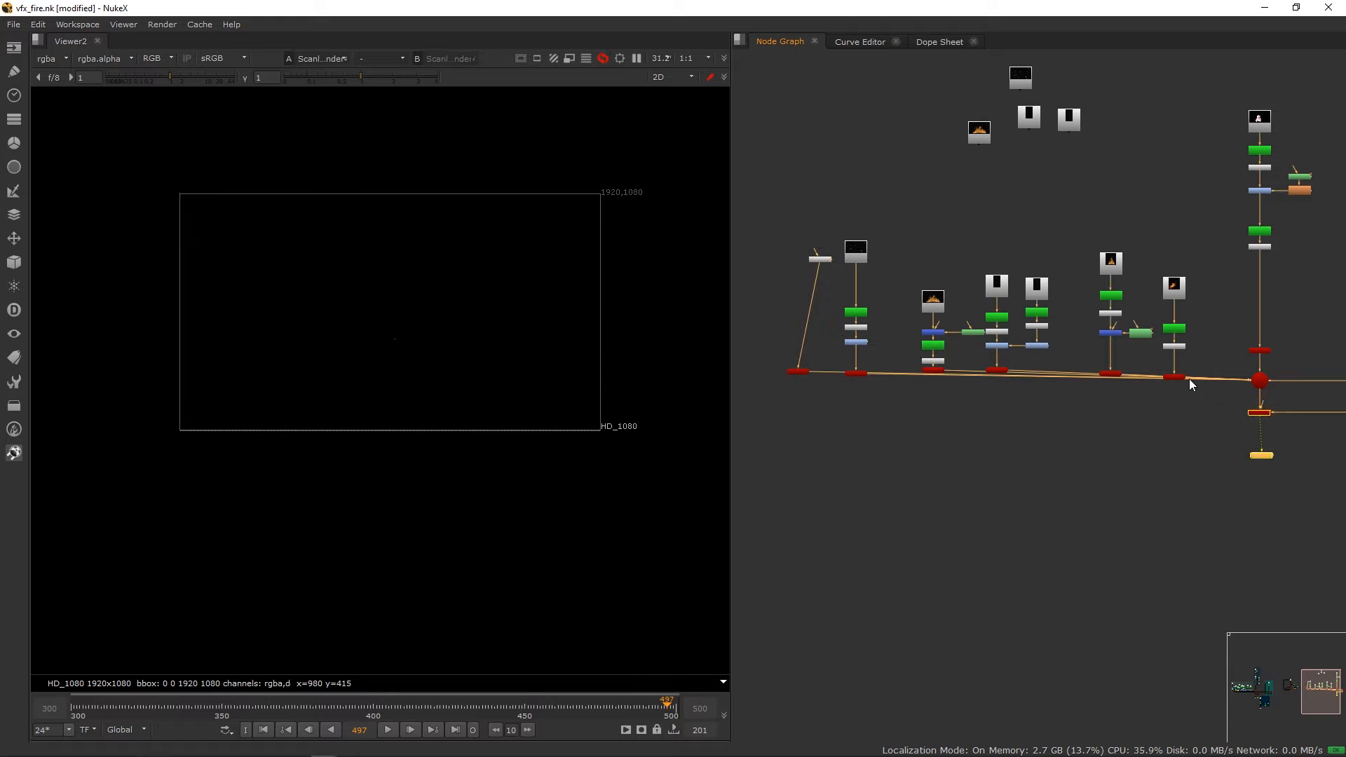
pyautogui.moveTo(820, 259); pyautogui.dragTo(791, 257)
# Push the noise Card back behind the bear in the 3D view to a z translation of about -1.372, and return to the 2D render.
pyautogui.press('Tab')
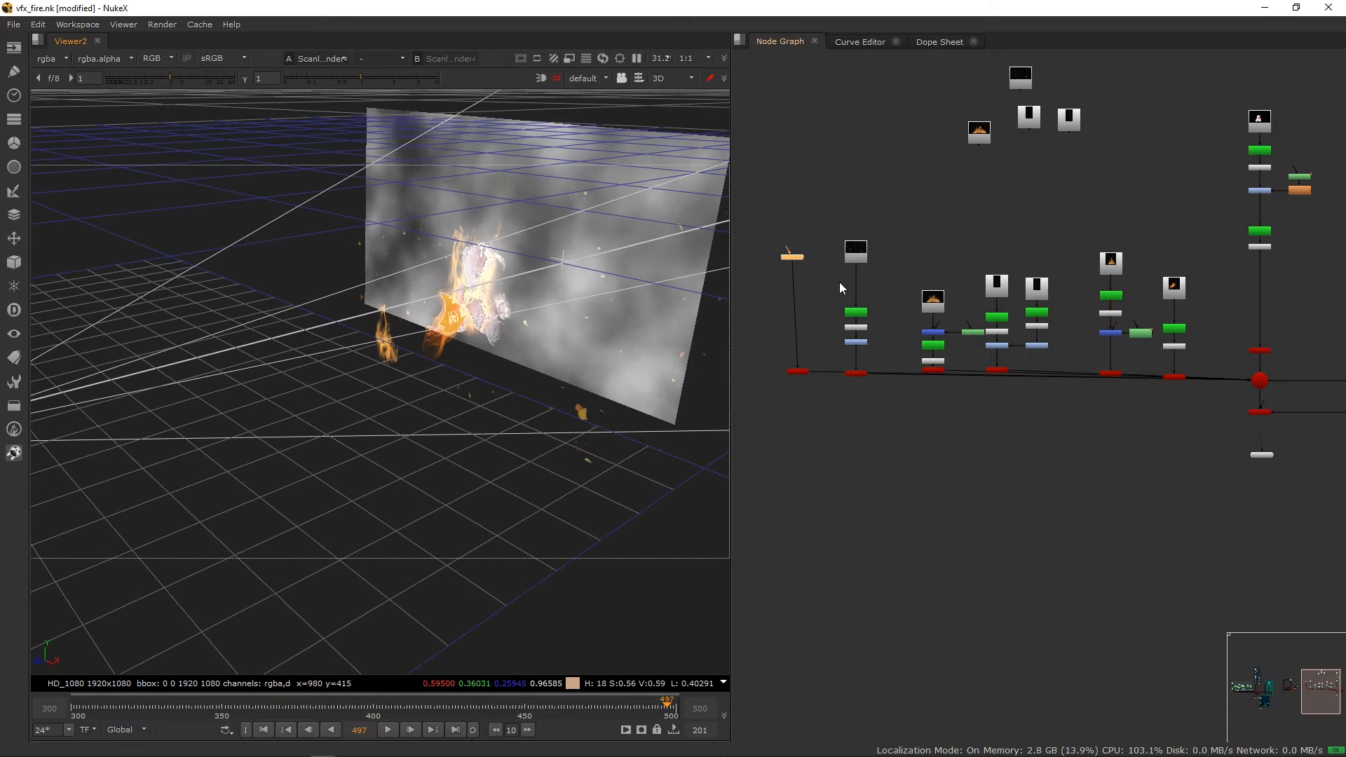
pyautogui.doubleClick(798, 372)
pyautogui.moveTo(760, 236); pyautogui.dragTo(1186, 248)
pyautogui.moveTo(486, 249); pyautogui.dragTo(755, 162)
pyautogui.moveTo(579, 208); pyautogui.dragTo(421, 260)
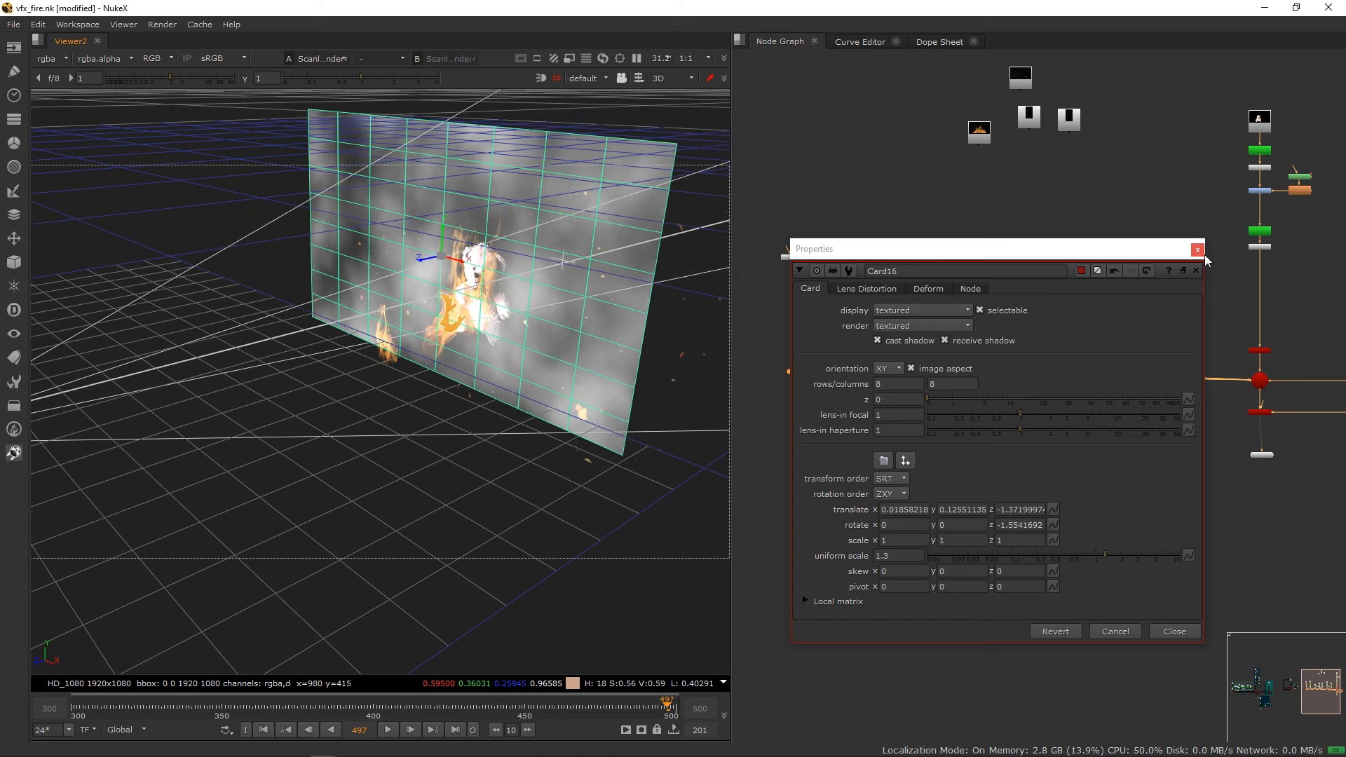
pyautogui.click(1198, 249)
pyautogui.press('Tab')
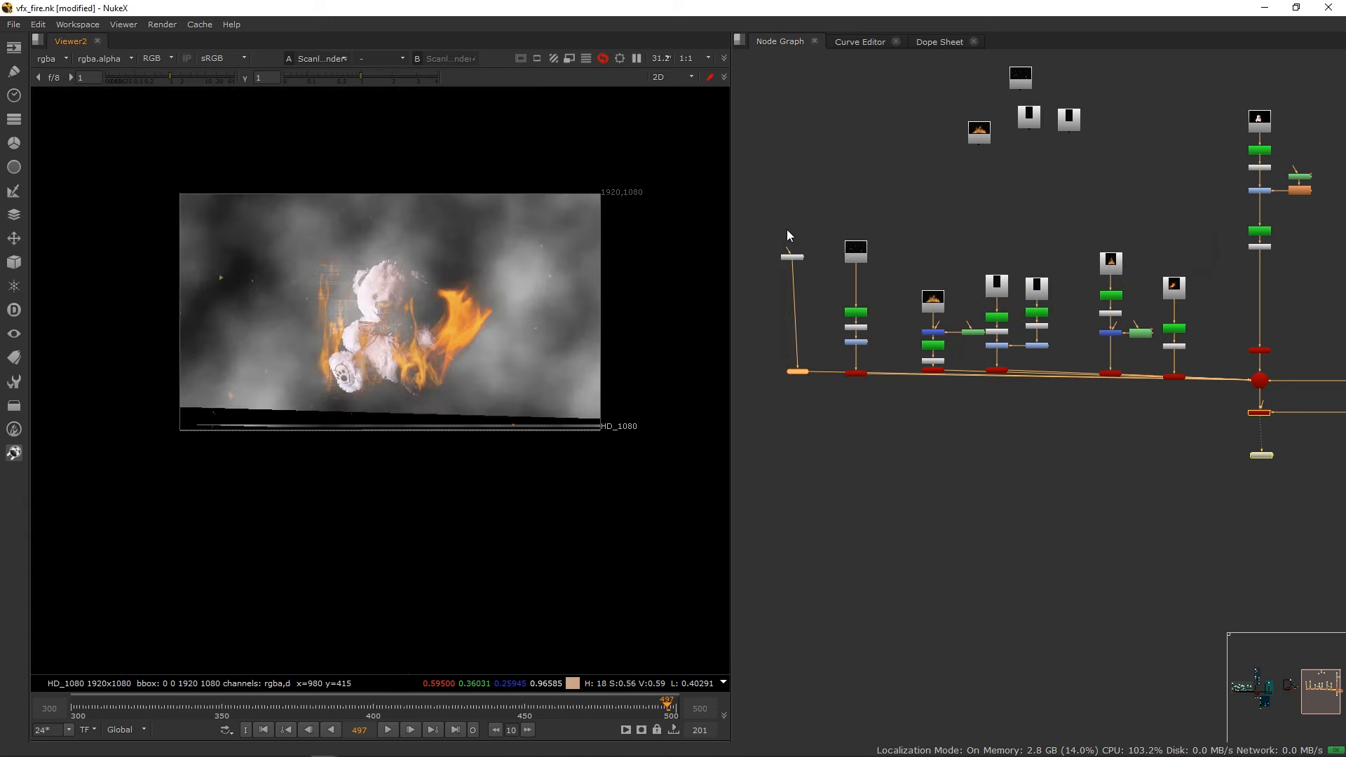
pyautogui.scroll(2, 435, 306)
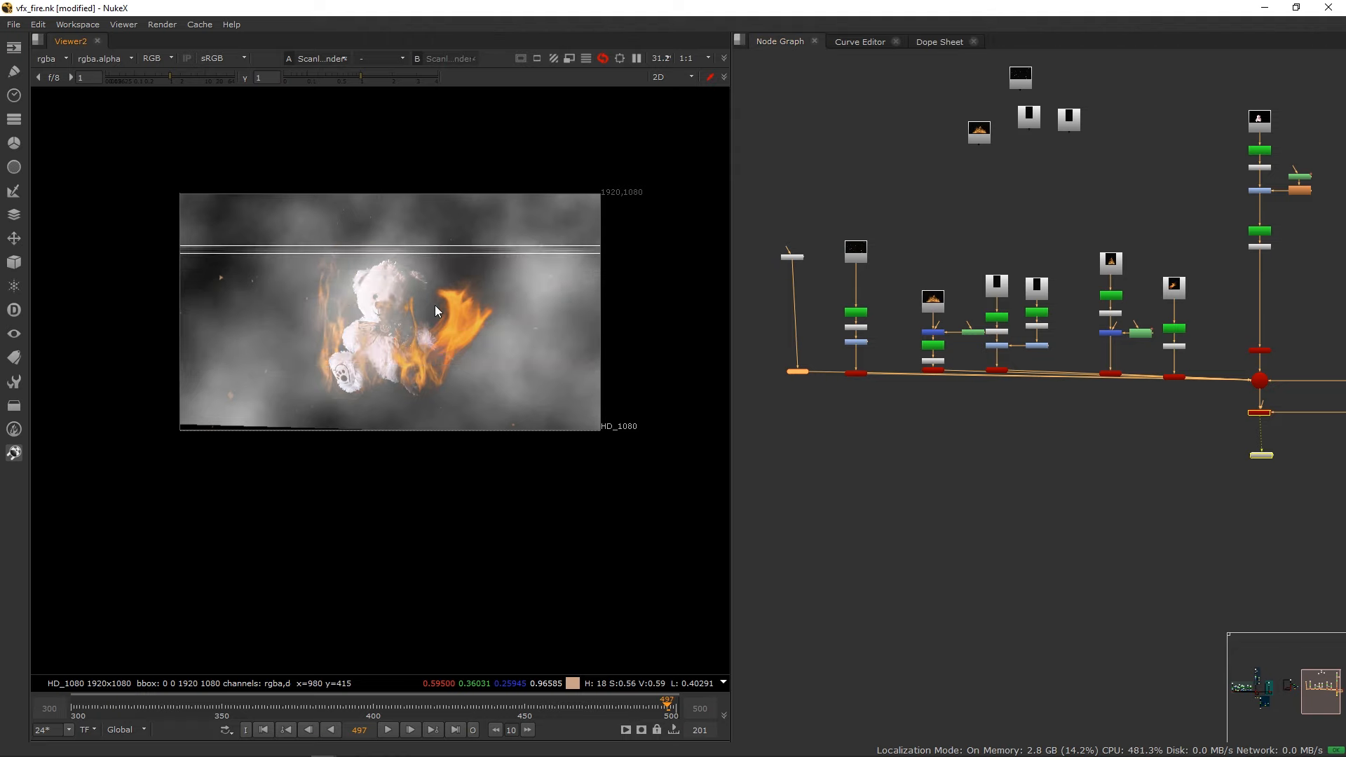
# Insert a Grade node between the Noise and its Card, set its gain to 0.065, and align it below the Noise.
pyautogui.moveTo(794, 258); pyautogui.dragTo(799, 250)
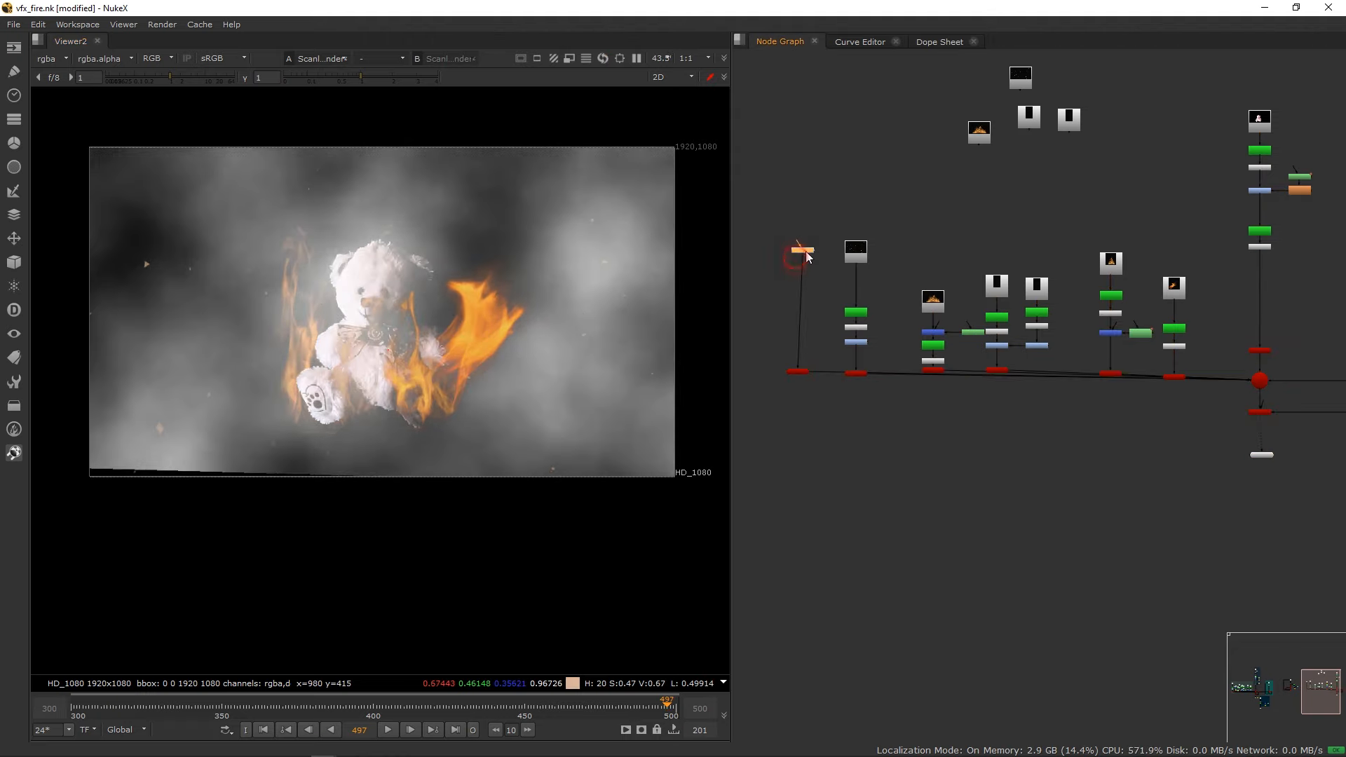
pyautogui.scroll(5, 825, 308)
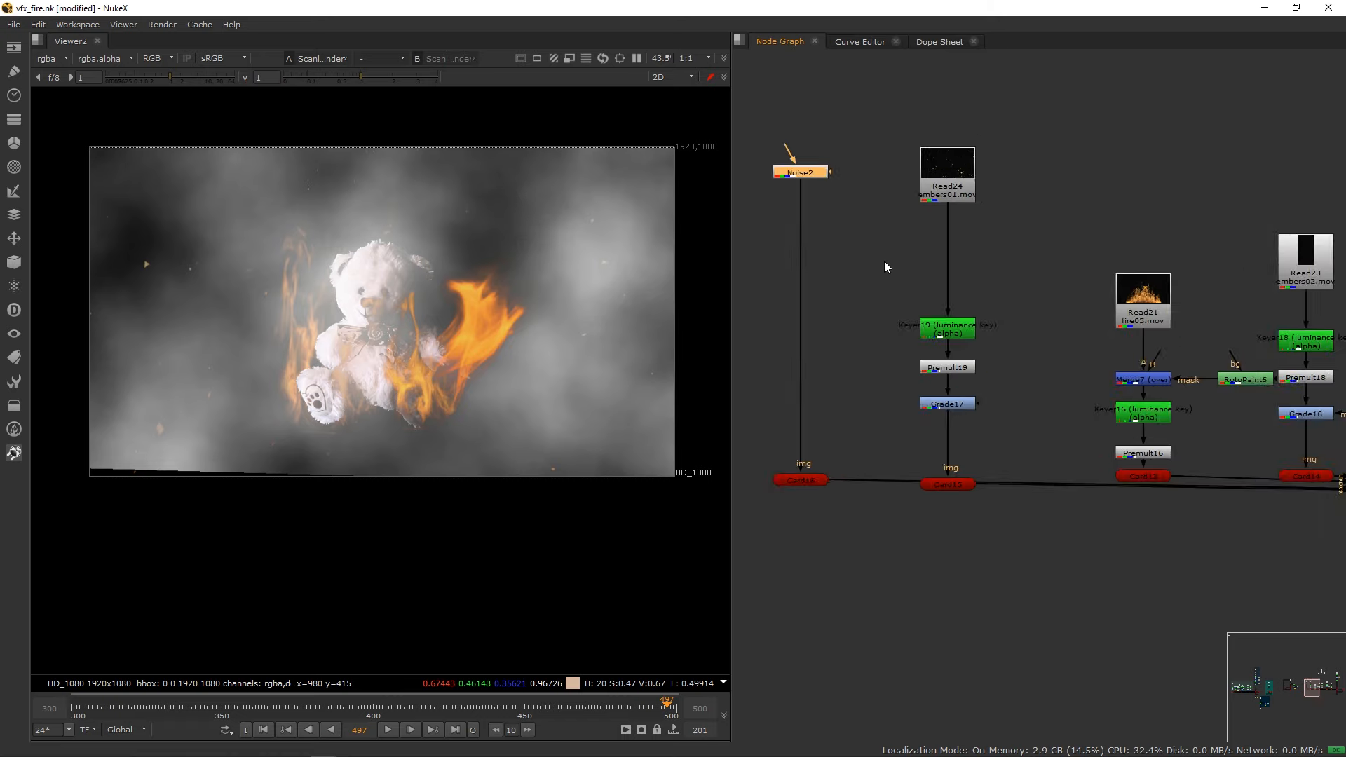
pyautogui.press('g')
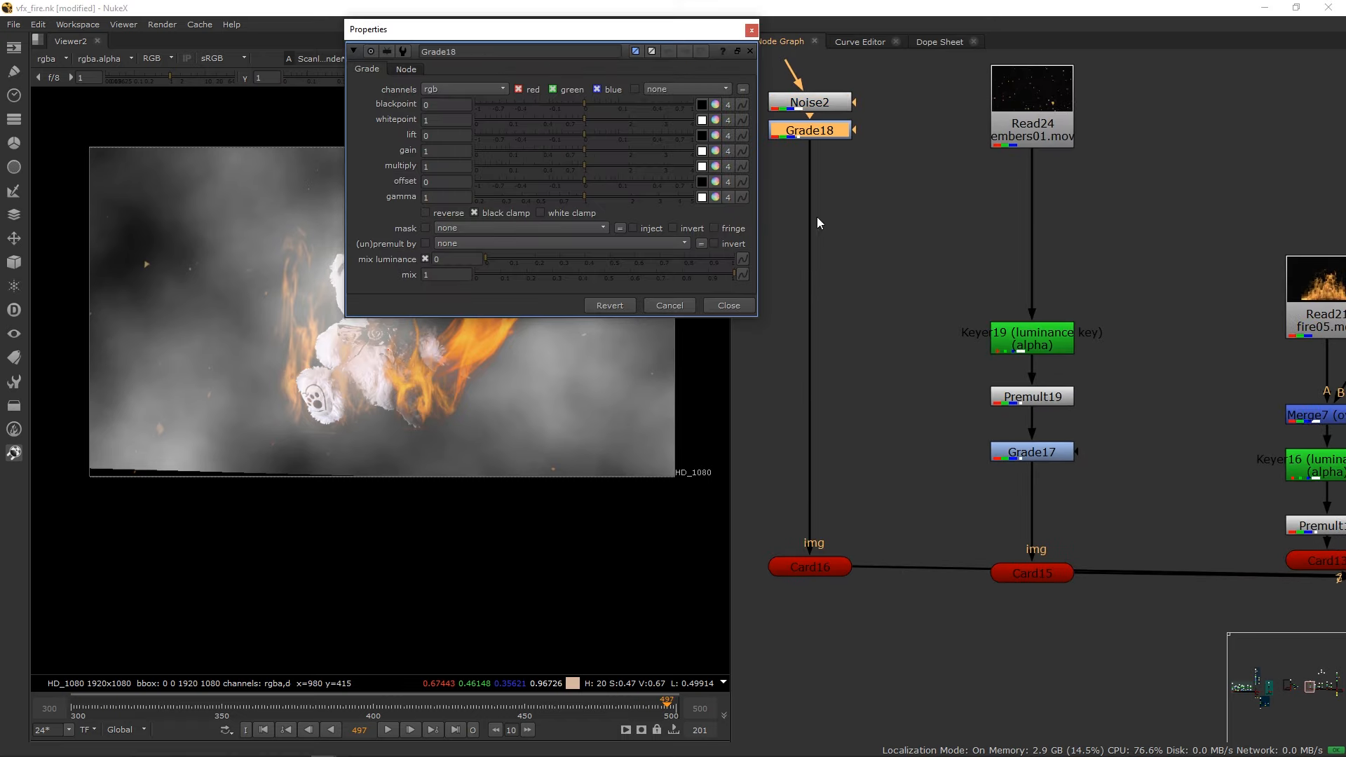
pyautogui.moveTo(599, 37); pyautogui.dragTo(1191, 91)
pyautogui.moveTo(1178, 203); pyautogui.dragTo(1094, 202)
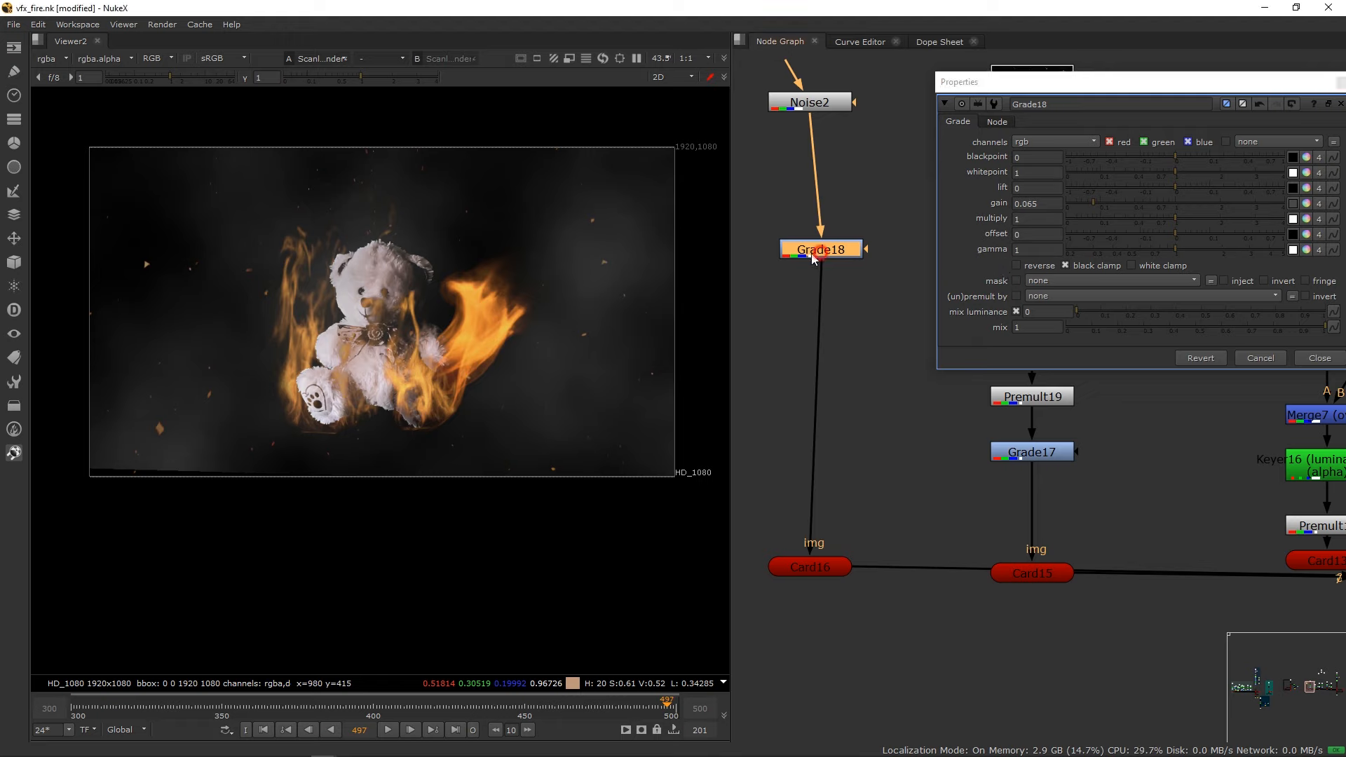
pyautogui.moveTo(809, 256); pyautogui.dragTo(797, 258)
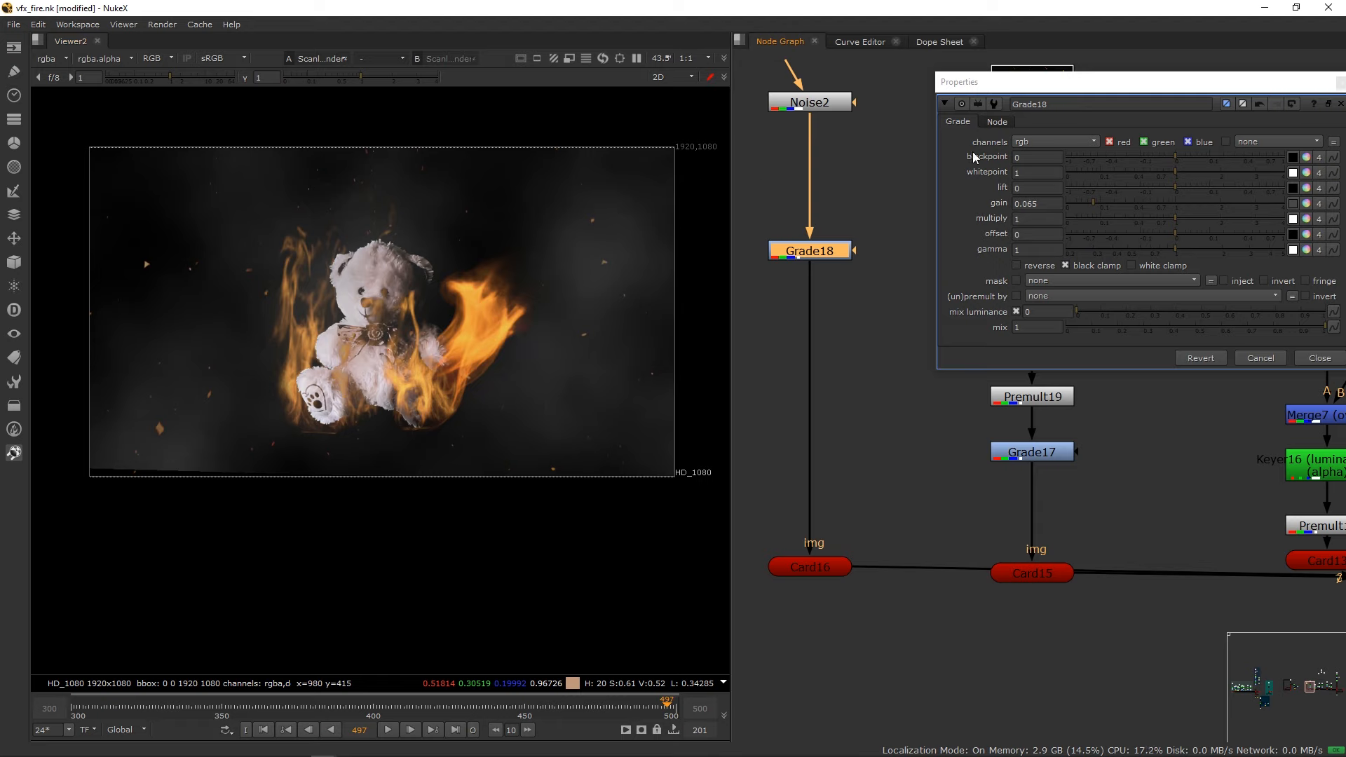
pyautogui.moveTo(978, 82); pyautogui.dragTo(714, 89)
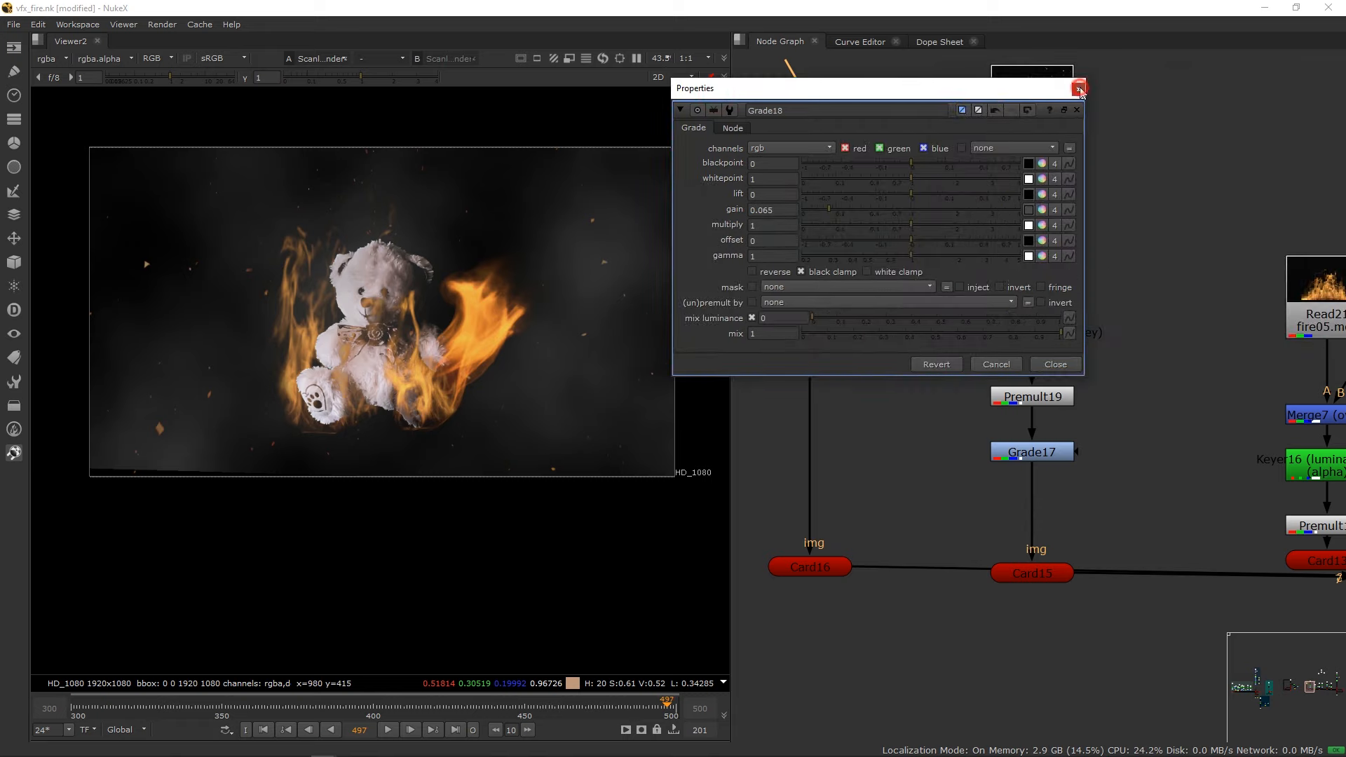
pyautogui.click(1078, 89)
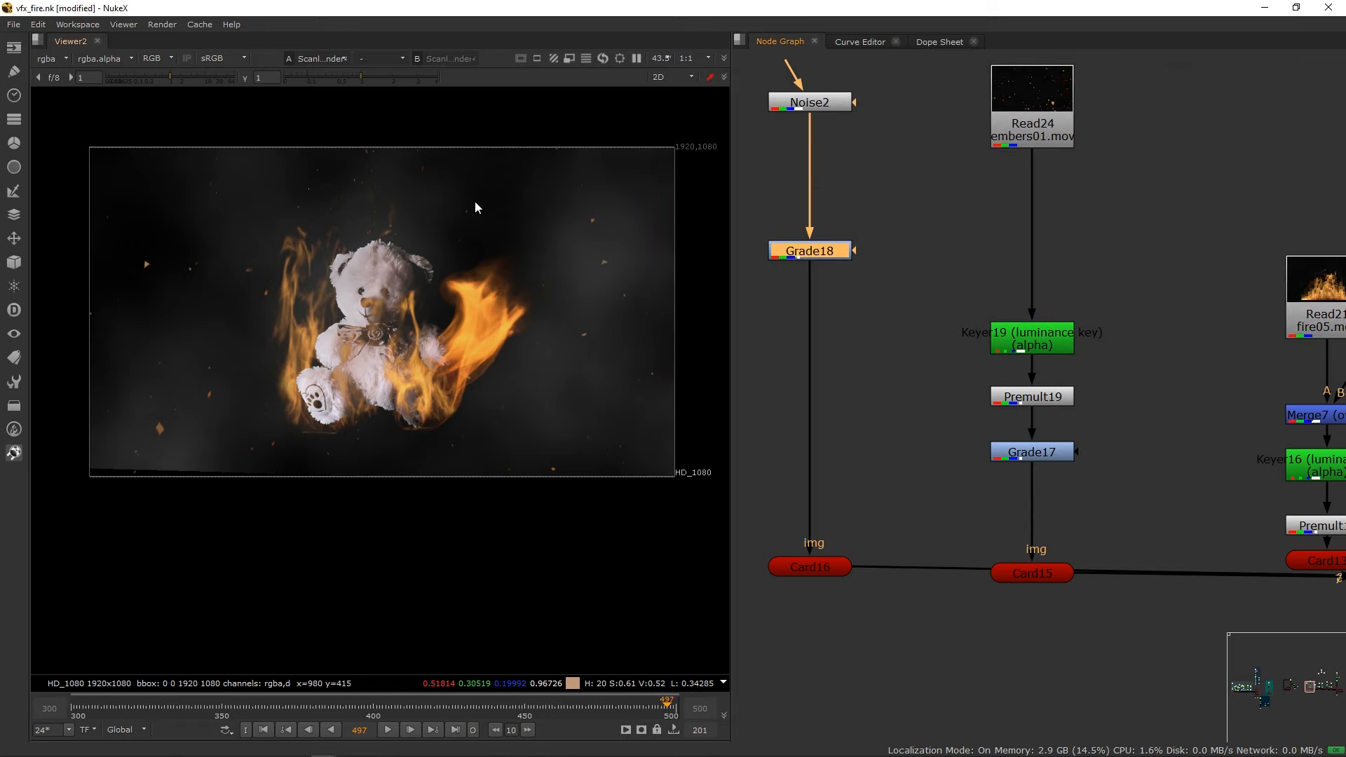